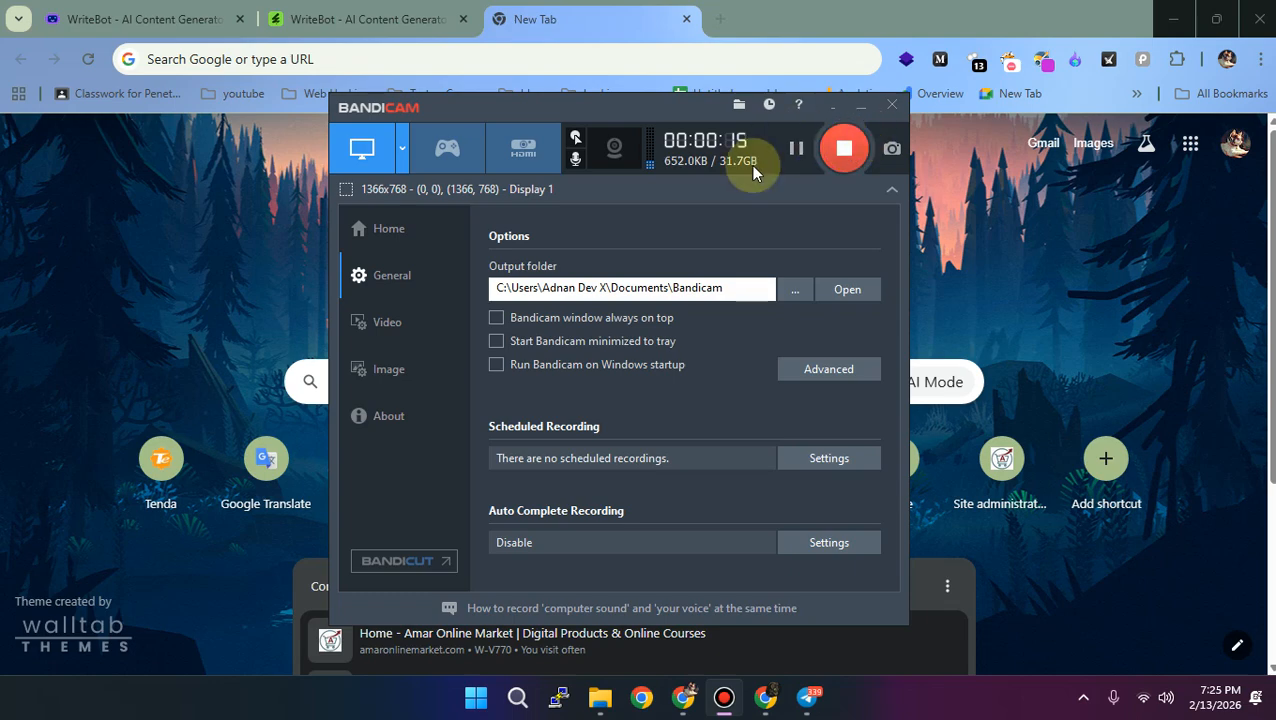
Review the WriteBot product page title, 'AI Content Generator SaaS Platform'.
click(400, 19)
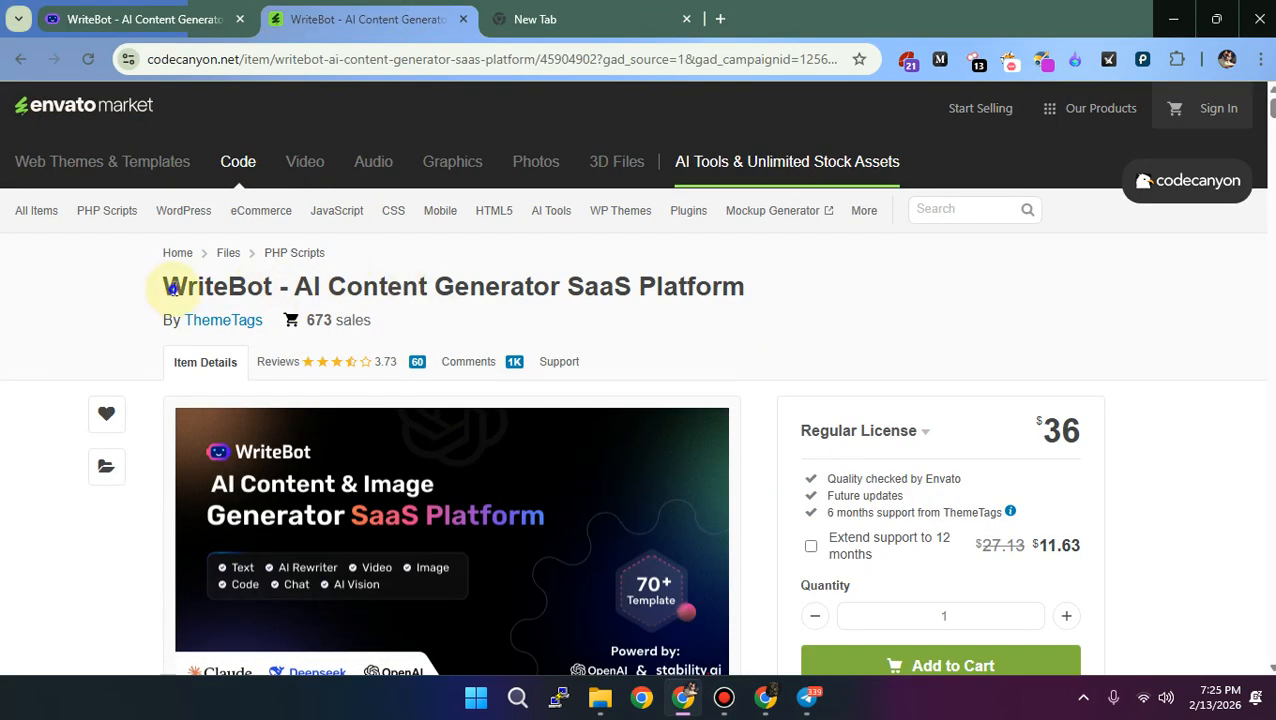
drag(298, 285, 781, 288)
scroll(526, 286, down, 1)
click(392, 200)
drag(305, 196, 540, 193)
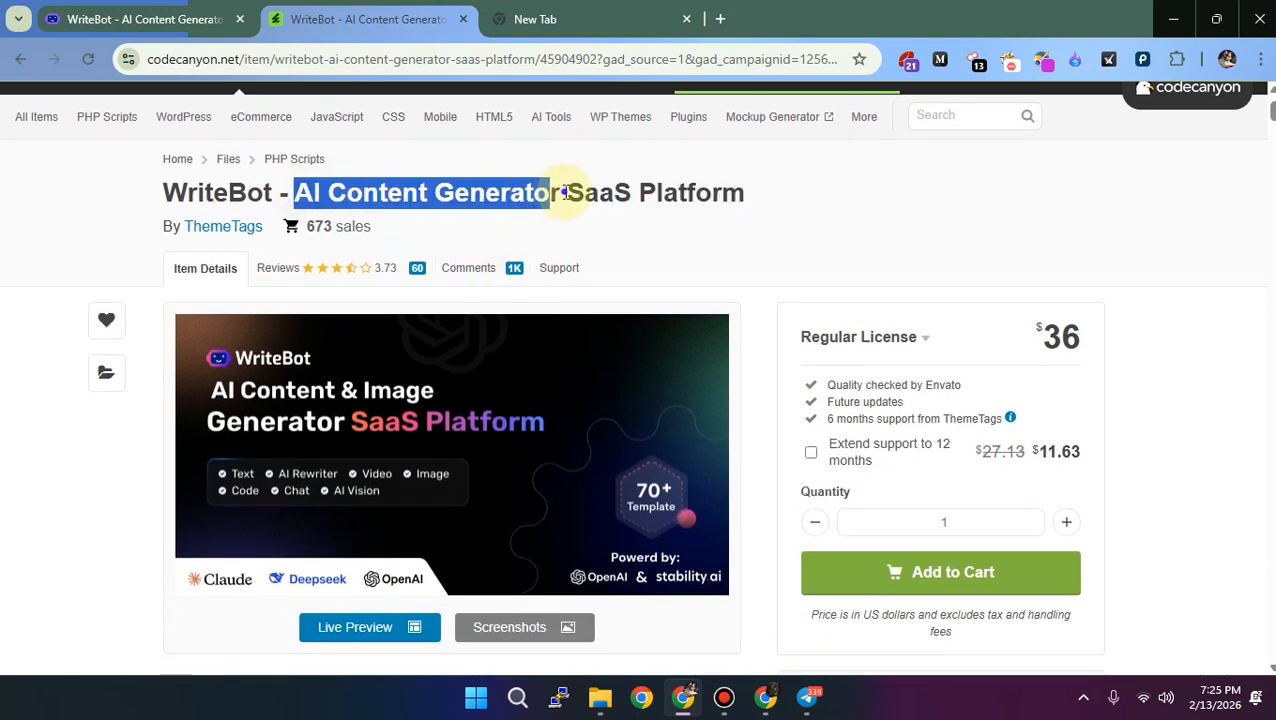
click(567, 192)
double_click(579, 193)
click(648, 193)
drag(778, 191, 480, 200)
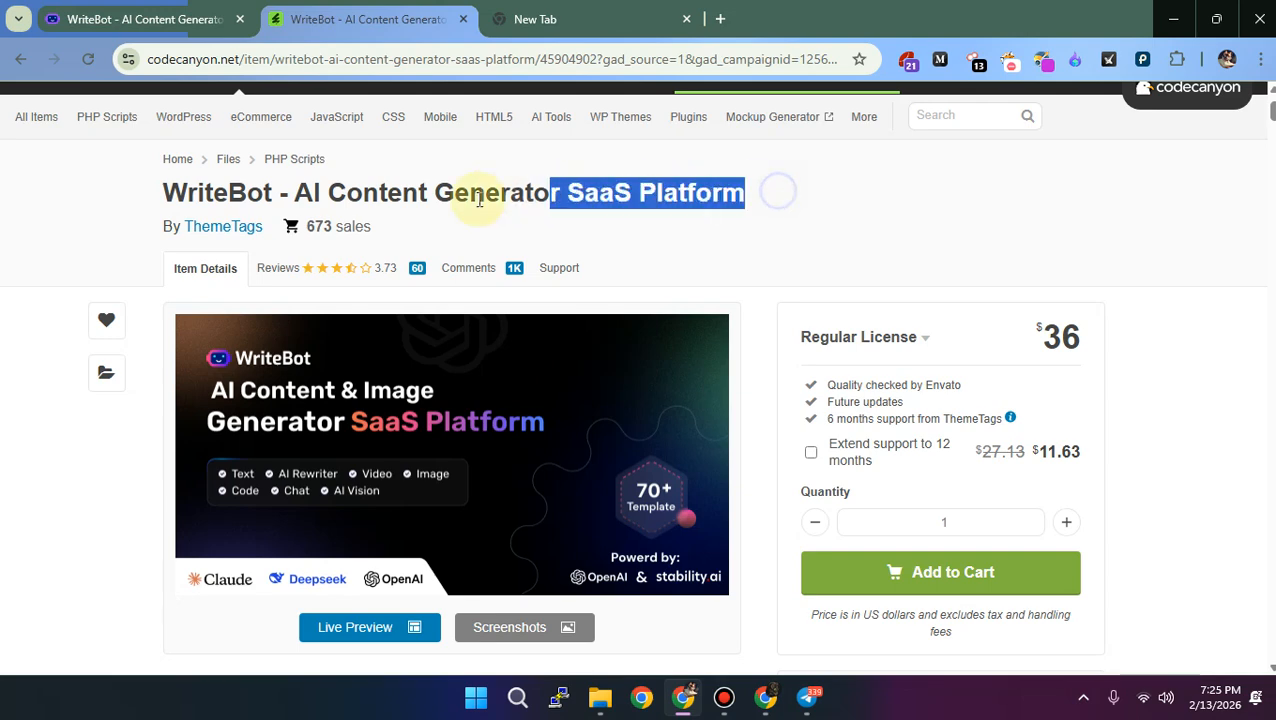
double_click(601, 194)
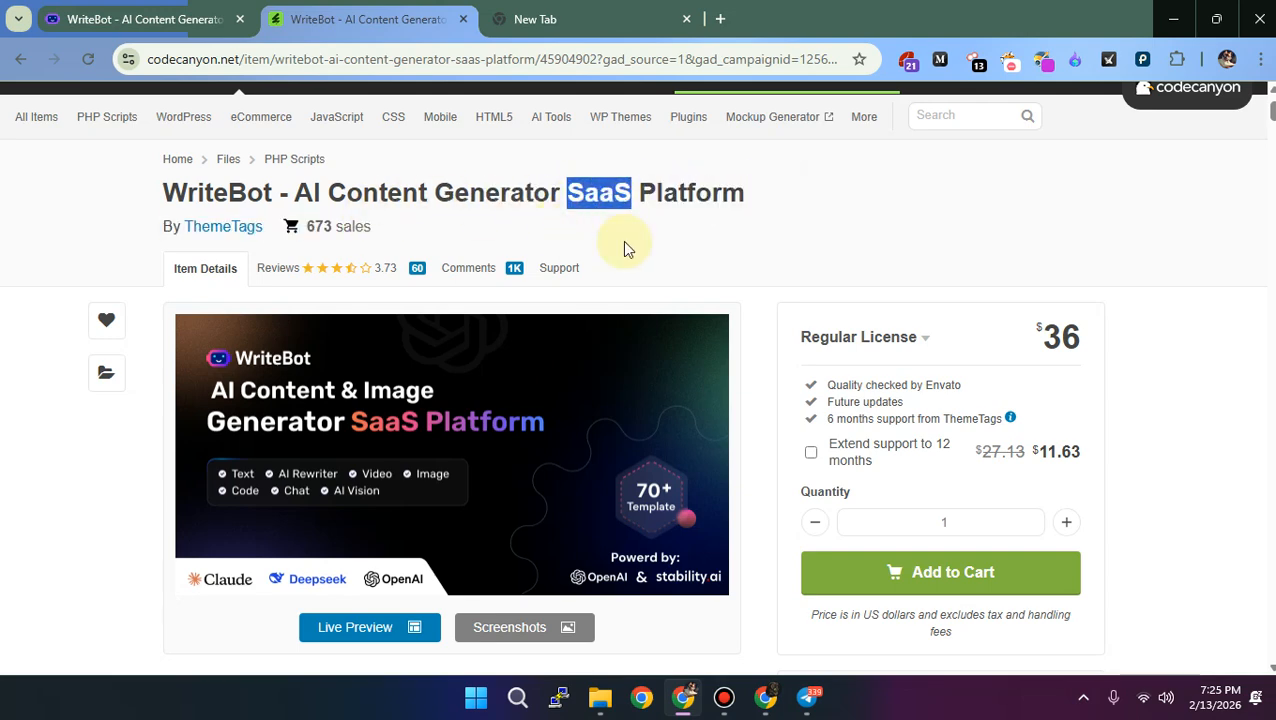
scroll(664, 265, down, 4)
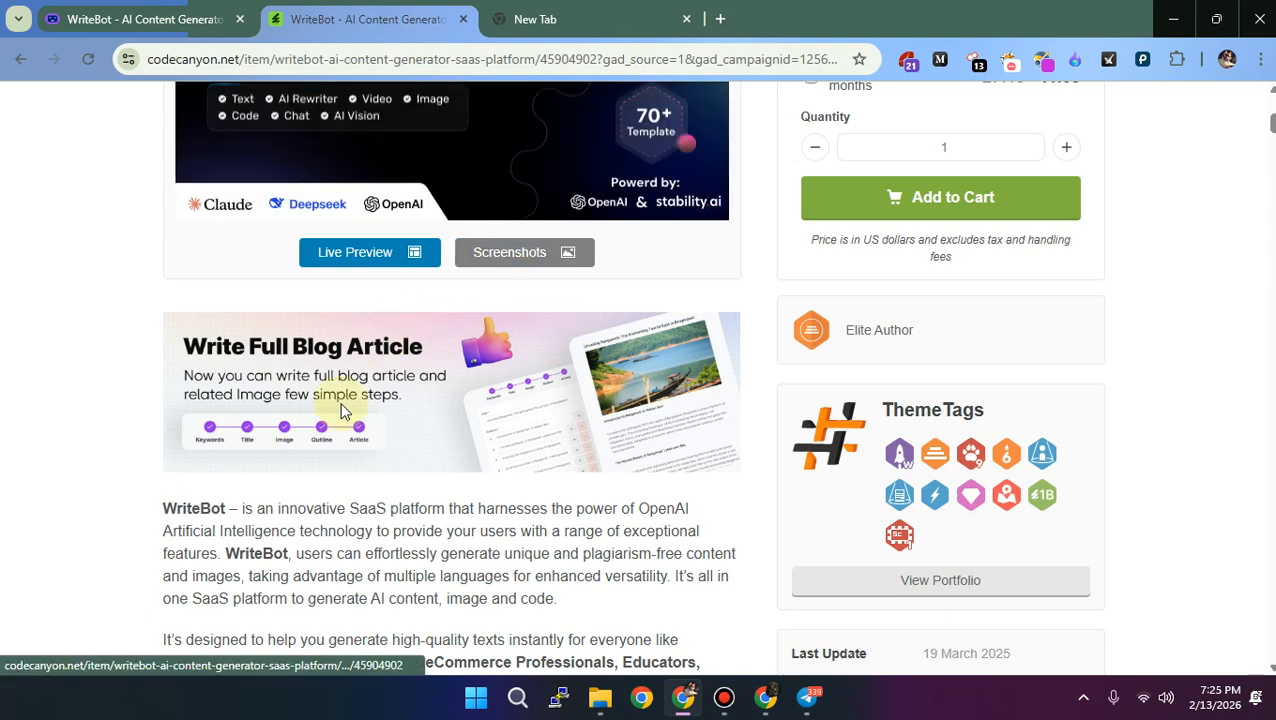
scroll(340, 410, up, 2)
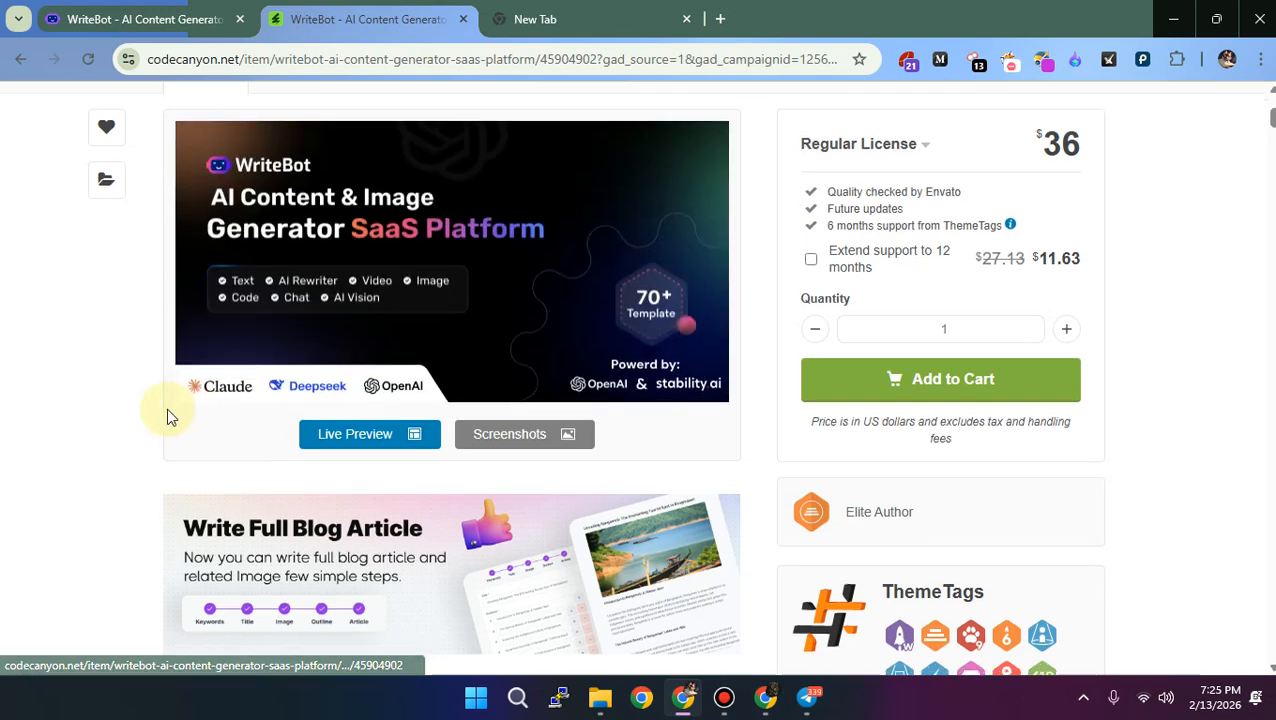
scroll(110, 399, down, 1)
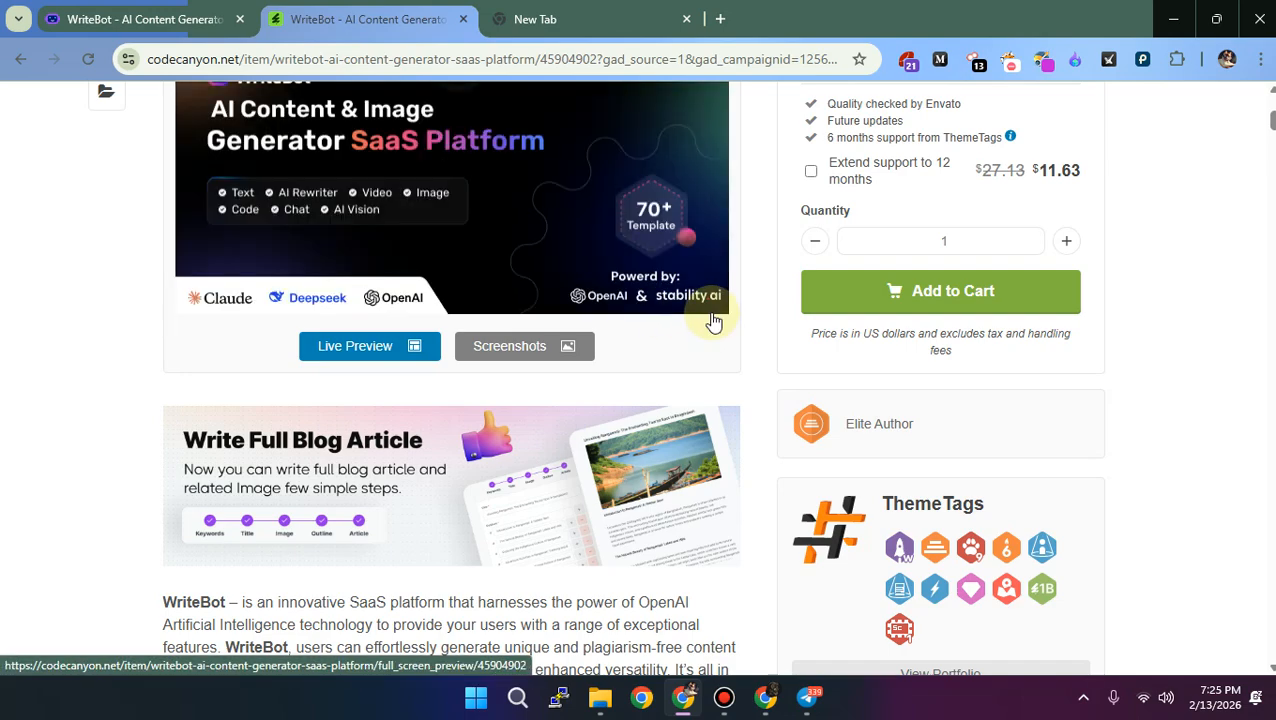
Scroll through the WriteBot product page and note the 36 dollar license price.
scroll(197, 437, down, 3)
scroll(499, 369, down, 10)
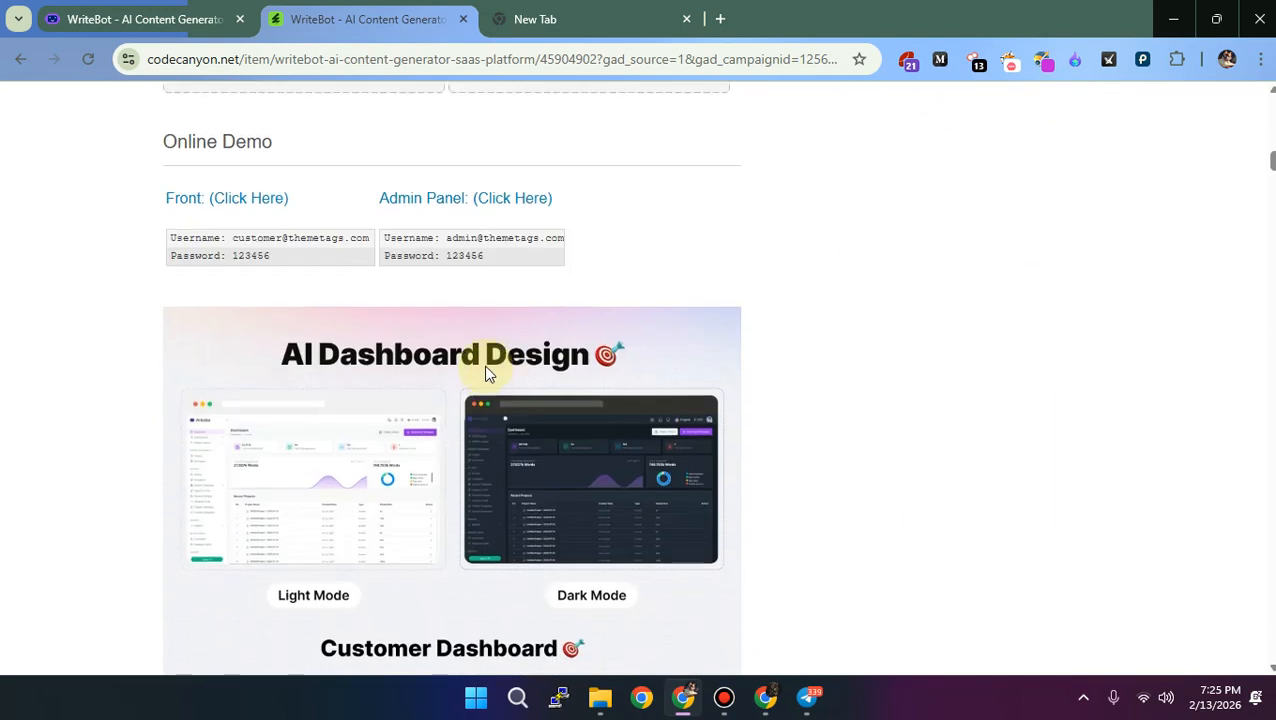
scroll(147, 231, up, 4)
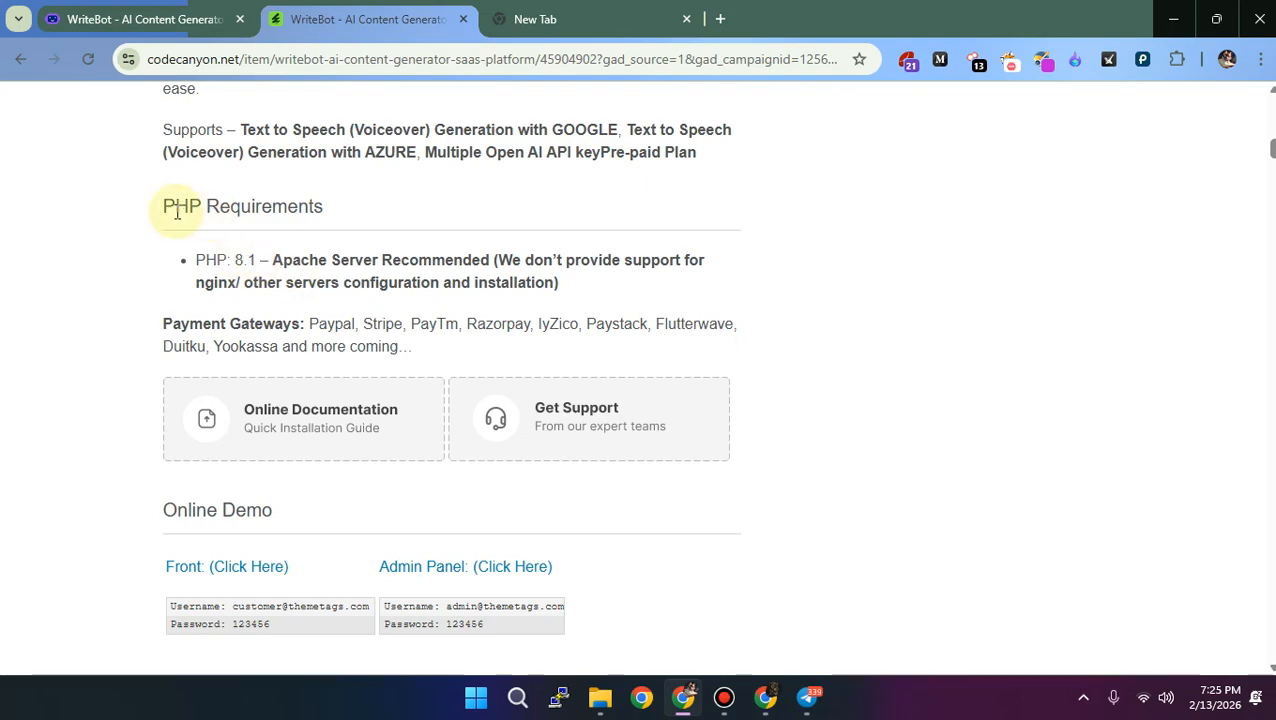
scroll(313, 248, down, 15)
scroll(437, 273, up, 20)
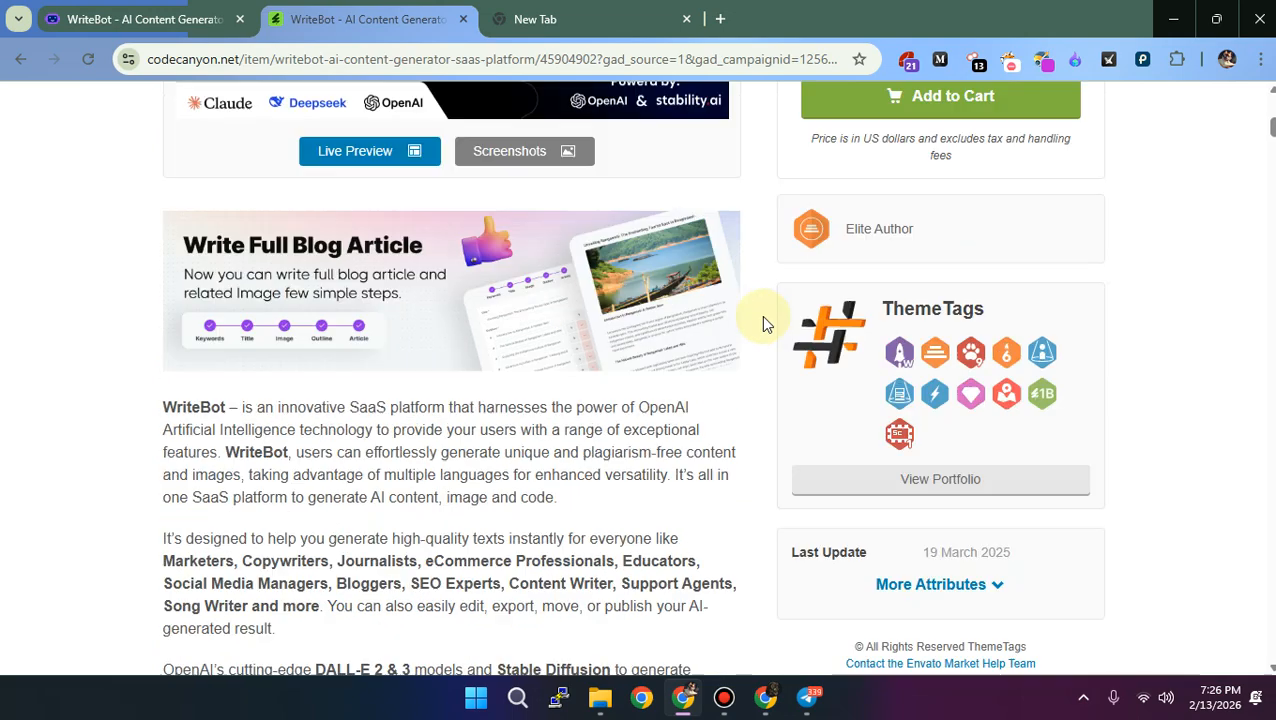
scroll(761, 315, up, 5)
scroll(903, 290, down, 2)
double_click(1062, 244)
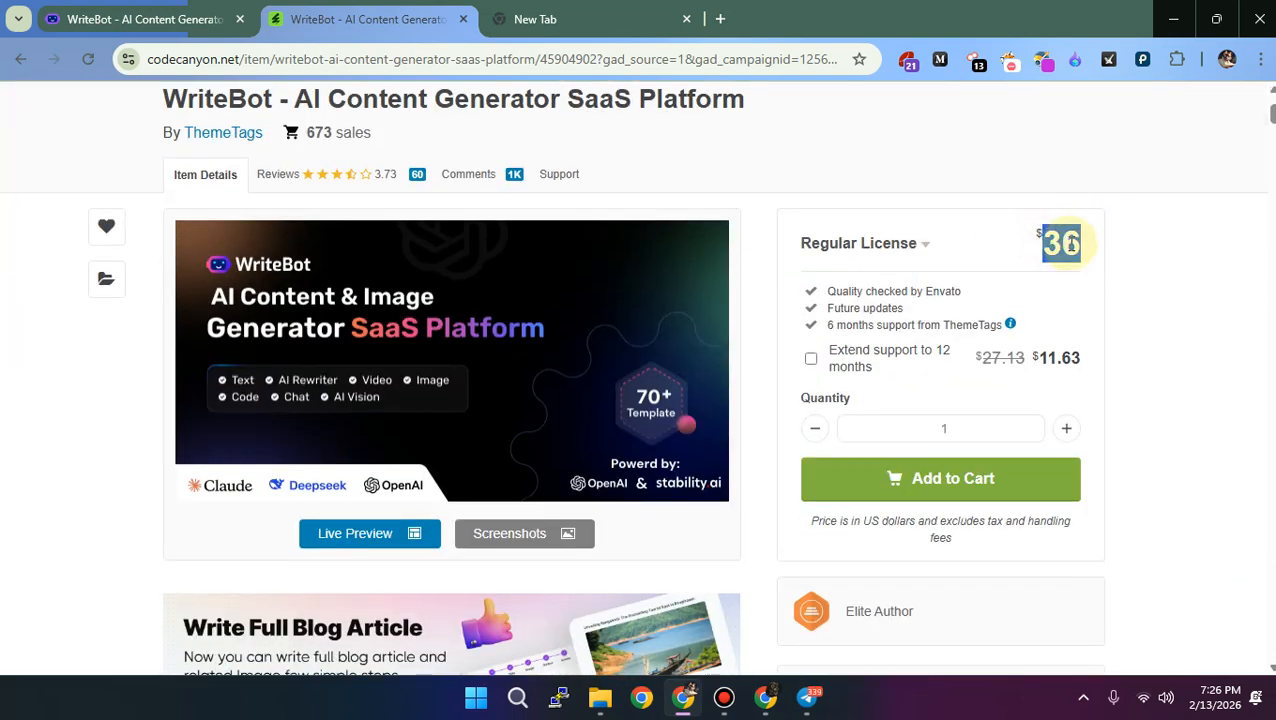
scroll(948, 276, down, 3)
scroll(948, 296, up, 3)
scroll(439, 352, down, 10)
scroll(443, 355, down, 15)
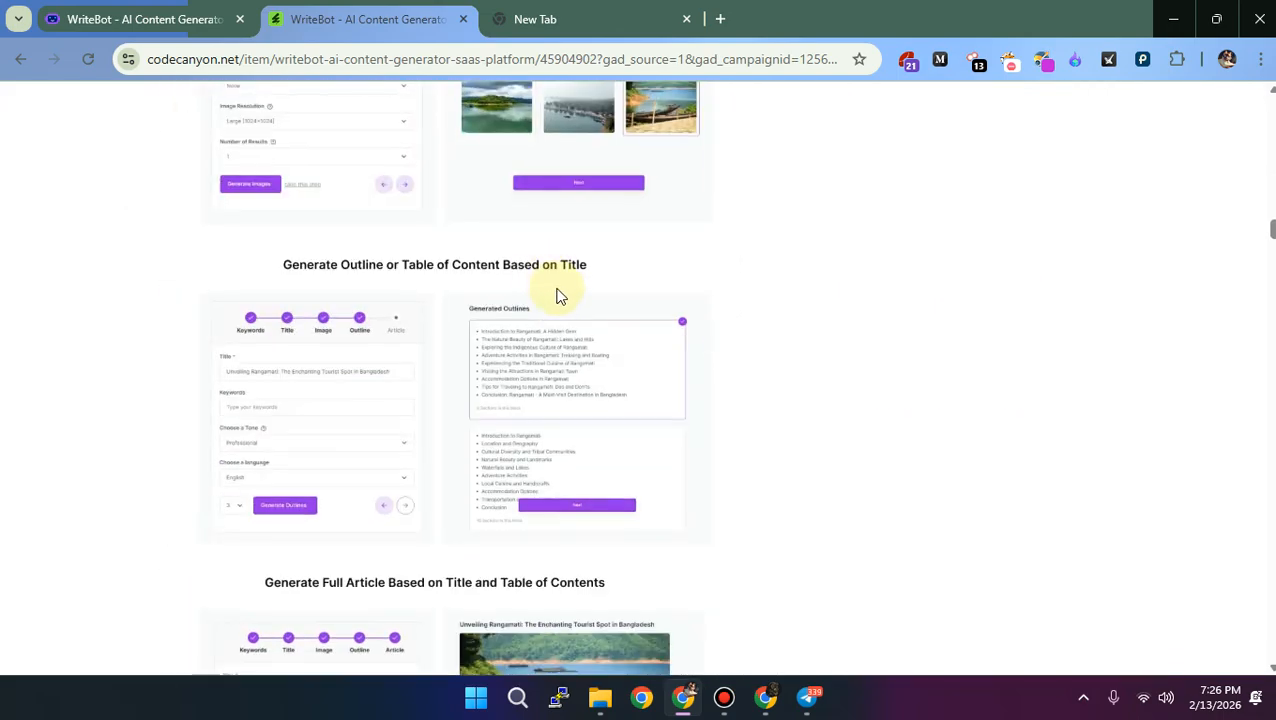
scroll(503, 308, up, 10)
Minimize the CodeCanyon window and load heedaayahbooks.com in the new tab.
click(650, 19)
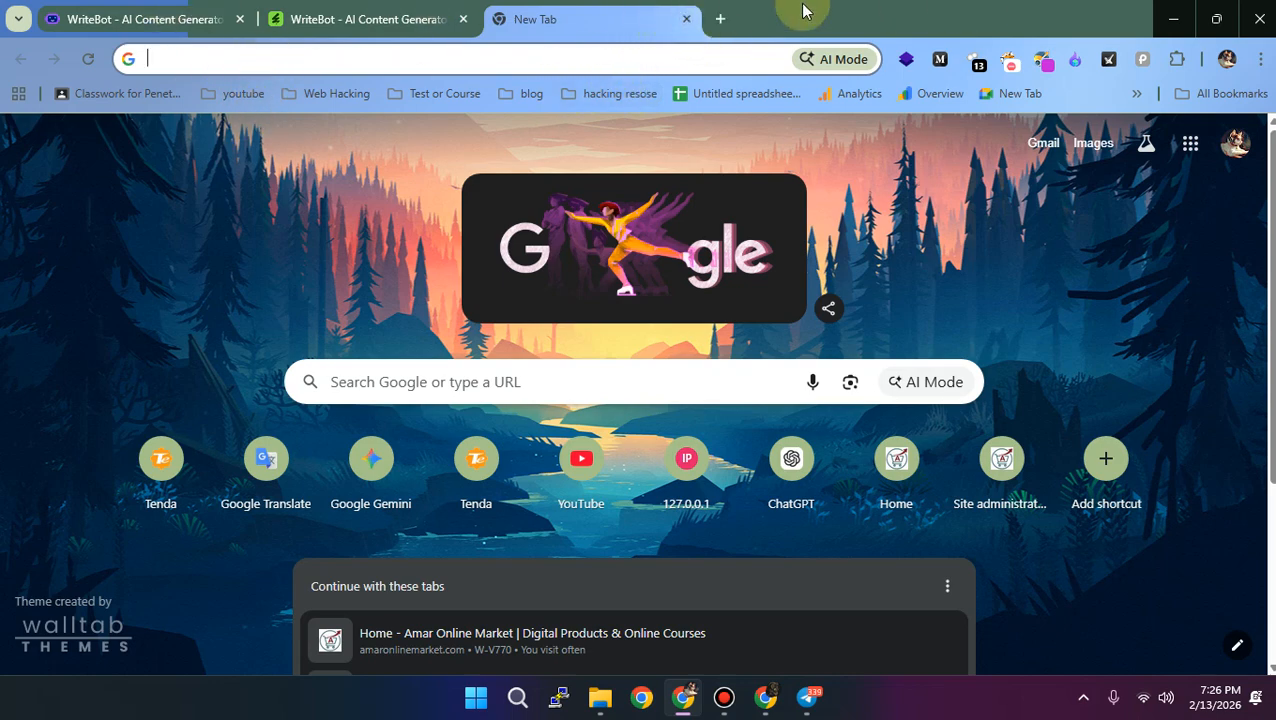
click(1174, 19)
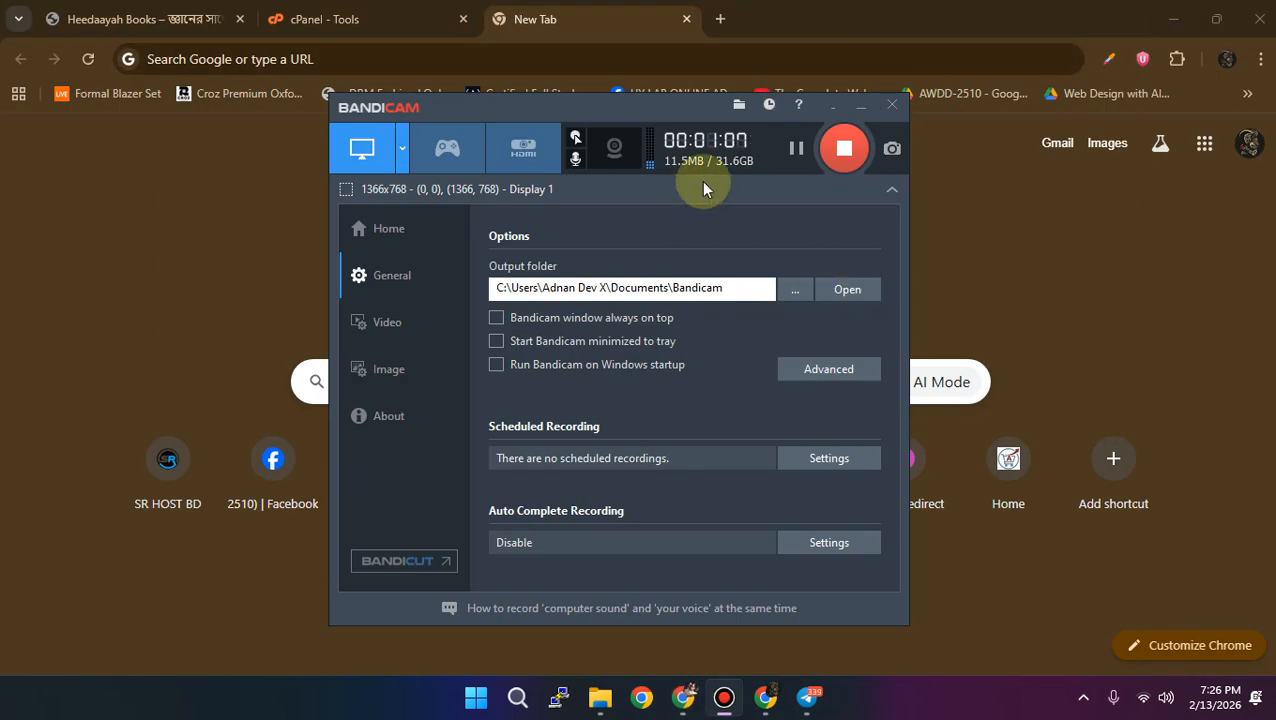
click(862, 107)
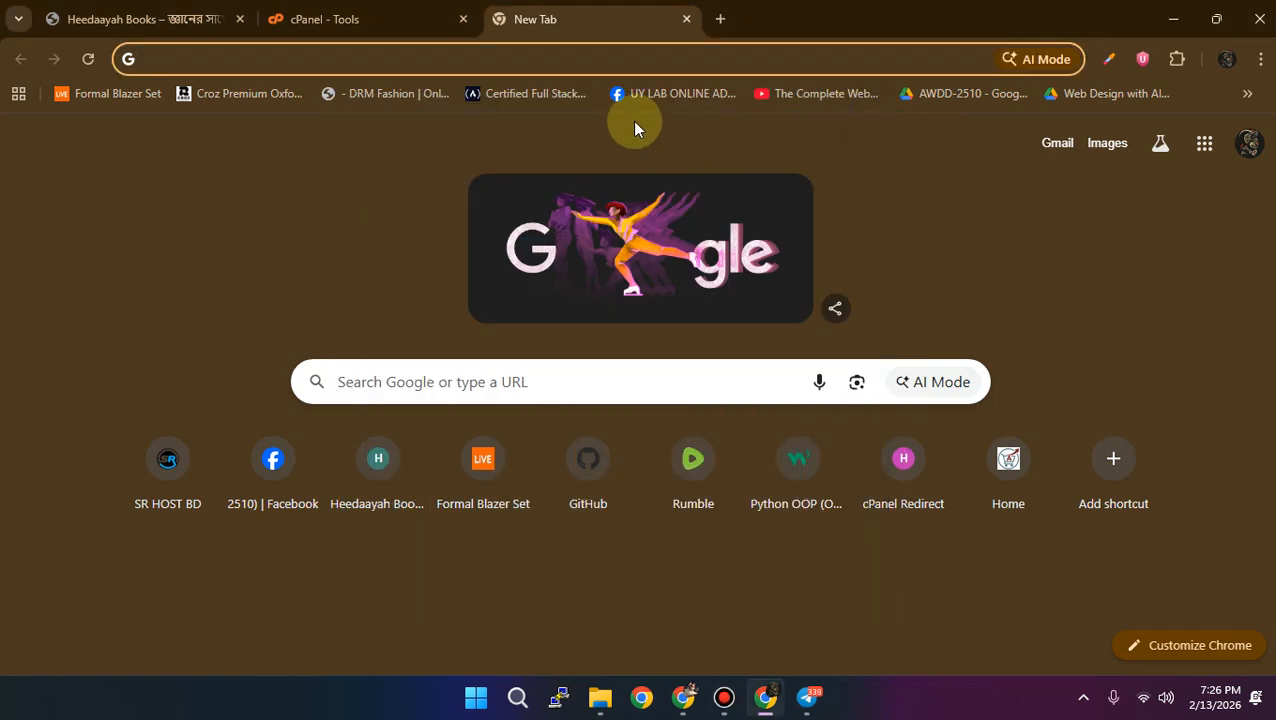
text(he)
key(Right)
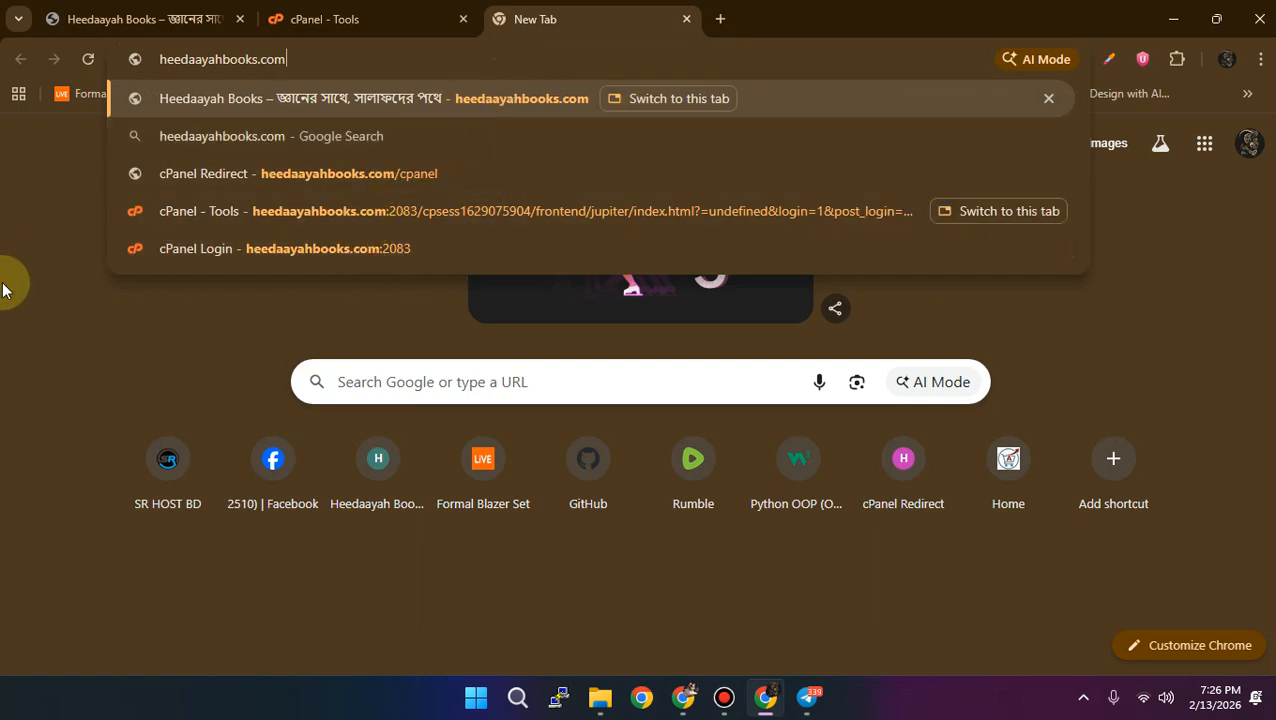
click(37, 232)
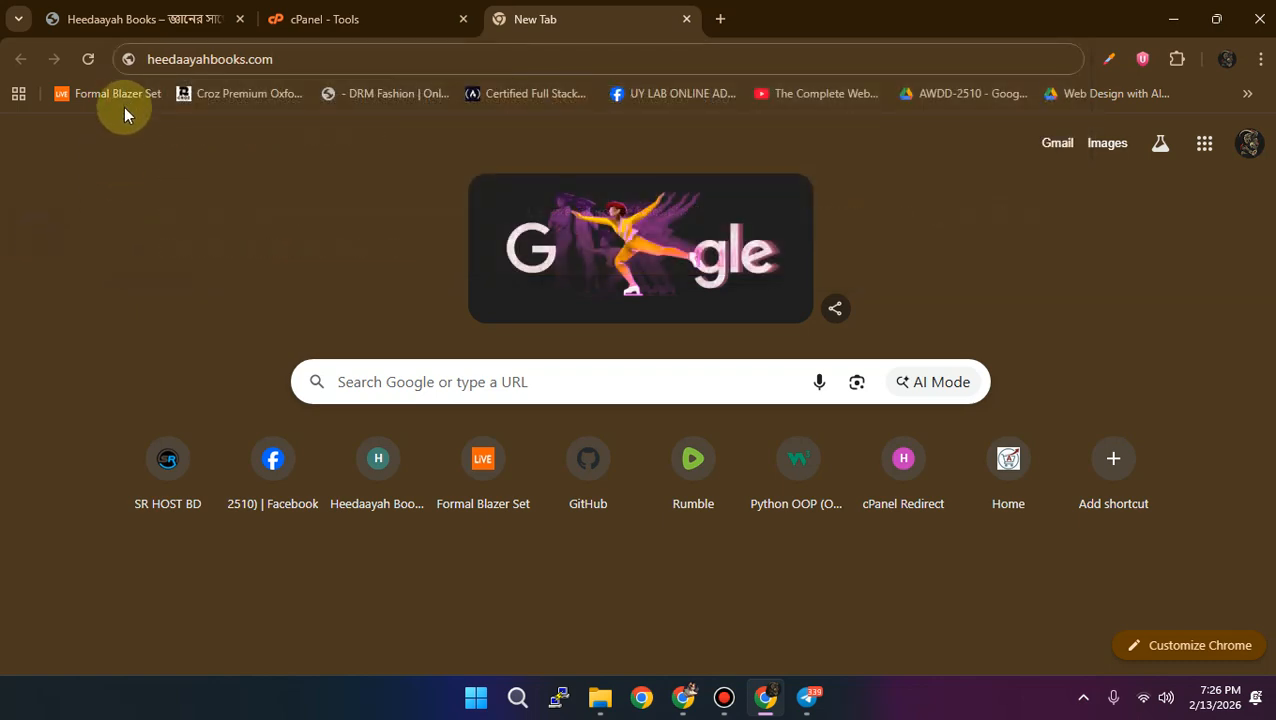
click(149, 59)
Search cPanel tools for 'doamin' and open the Domains page.
click(299, 16)
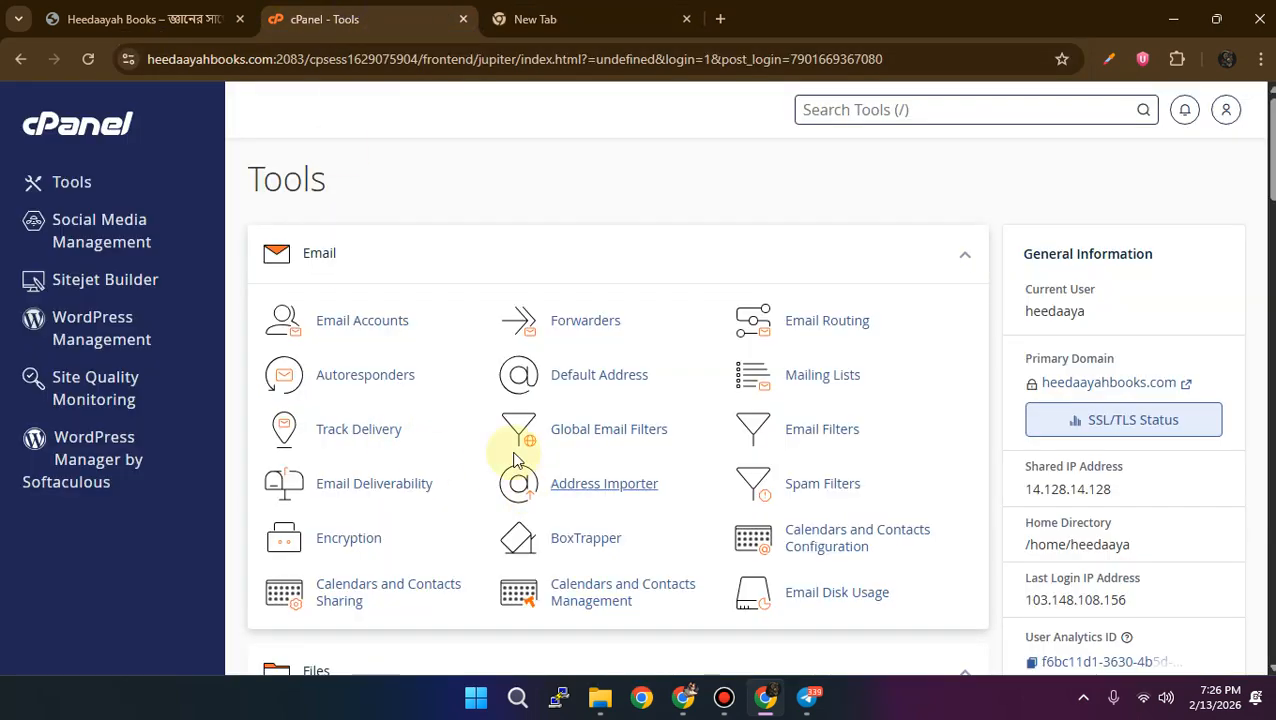
text(doamin)
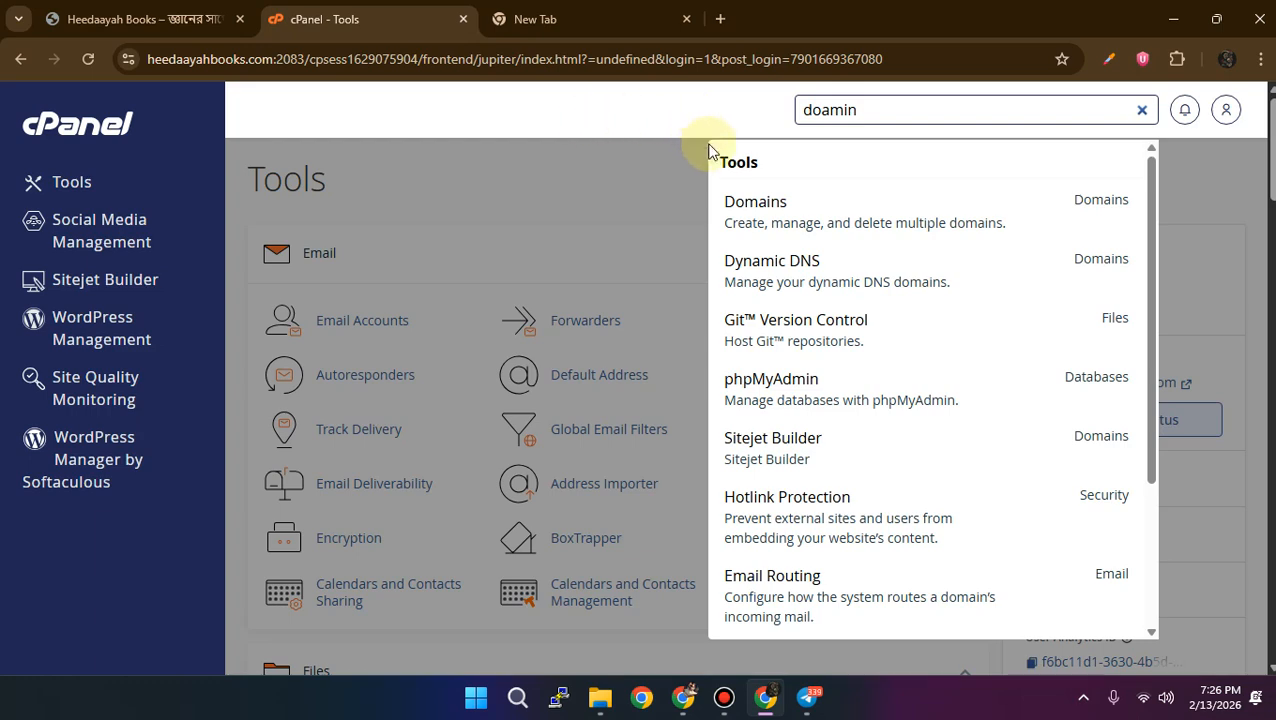
click(800, 225)
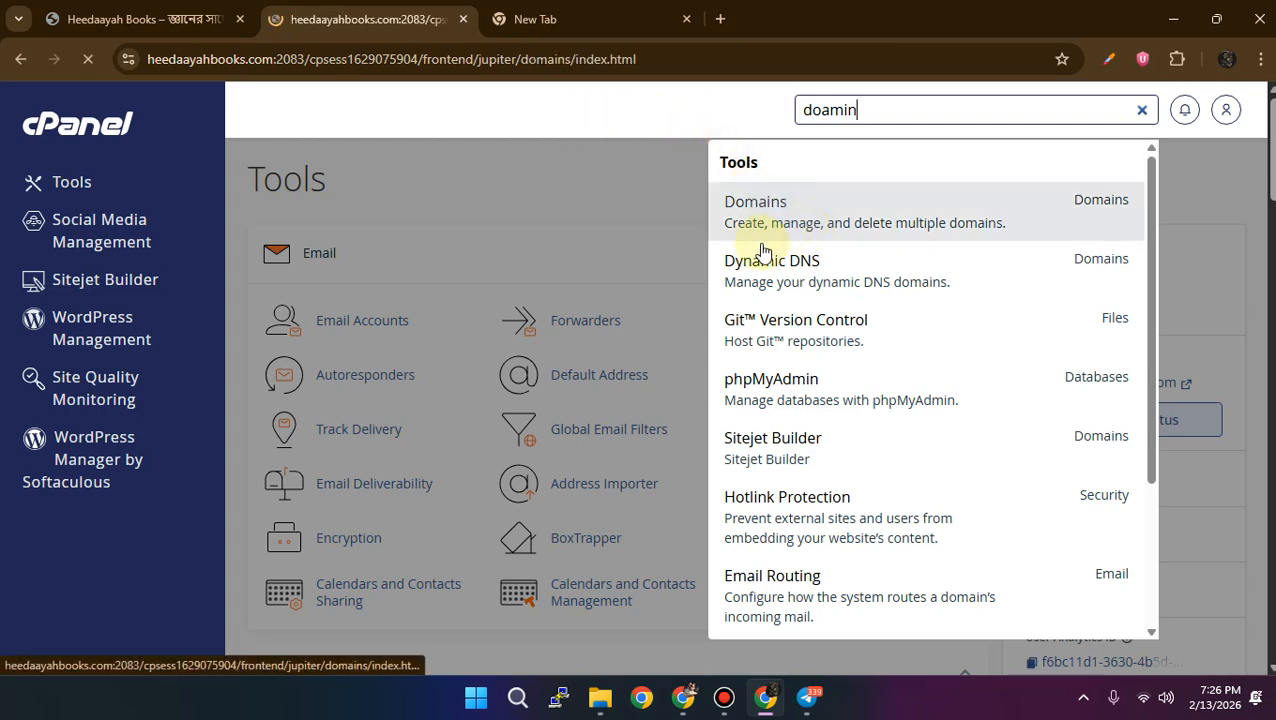
click(575, 19)
click(344, 68)
key(ctrl+c)
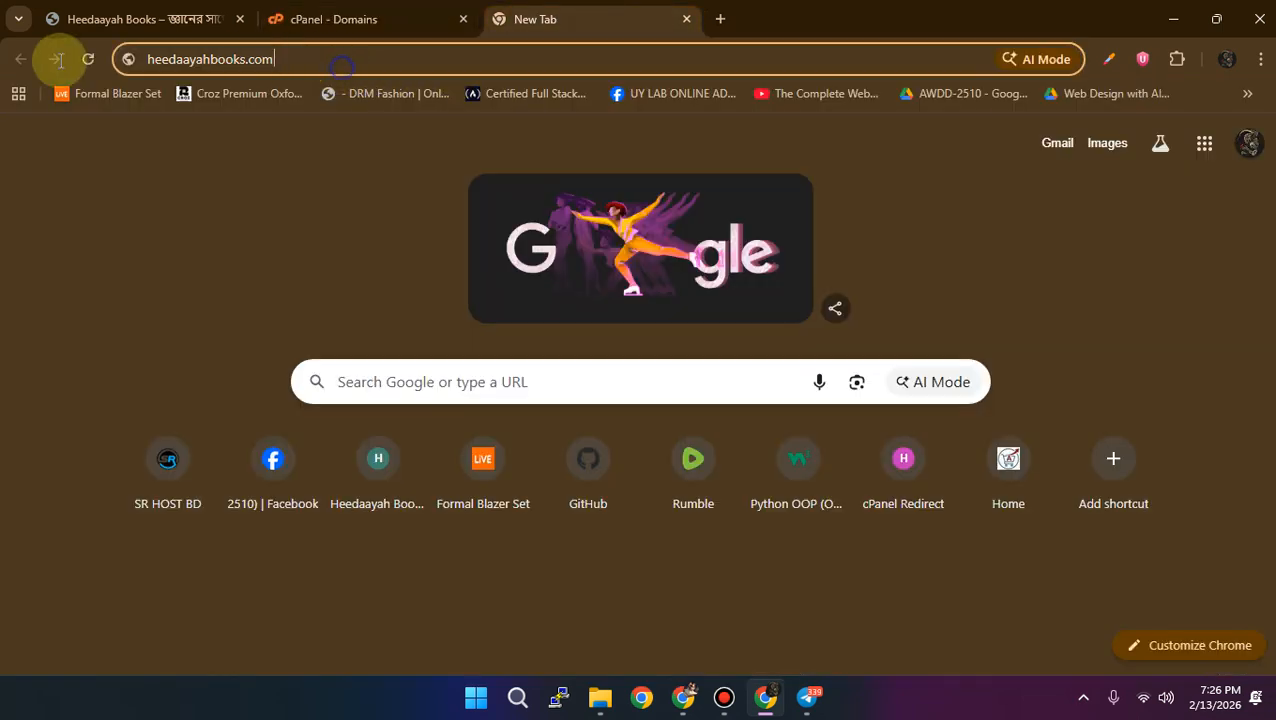
click(481, 10)
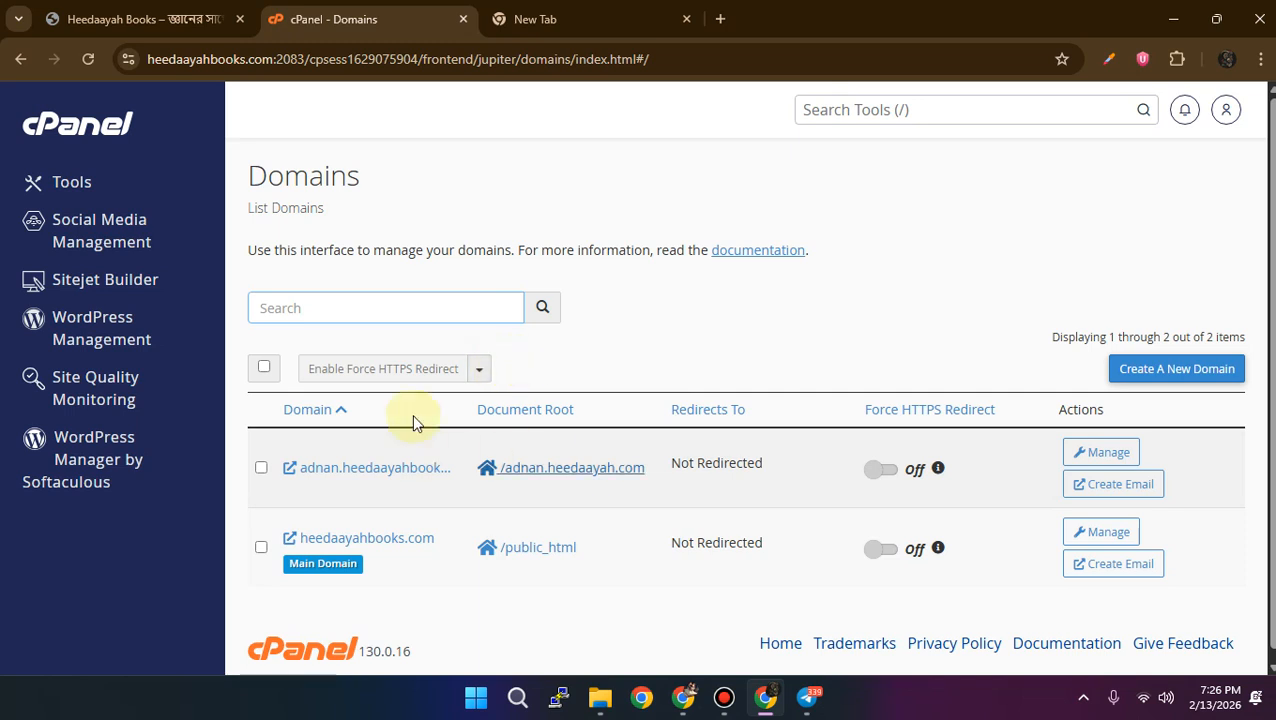
Create the domain demo.heedaayahbooks.com from the pasted site address with the 'demo' subdomain label.
click(1165, 372)
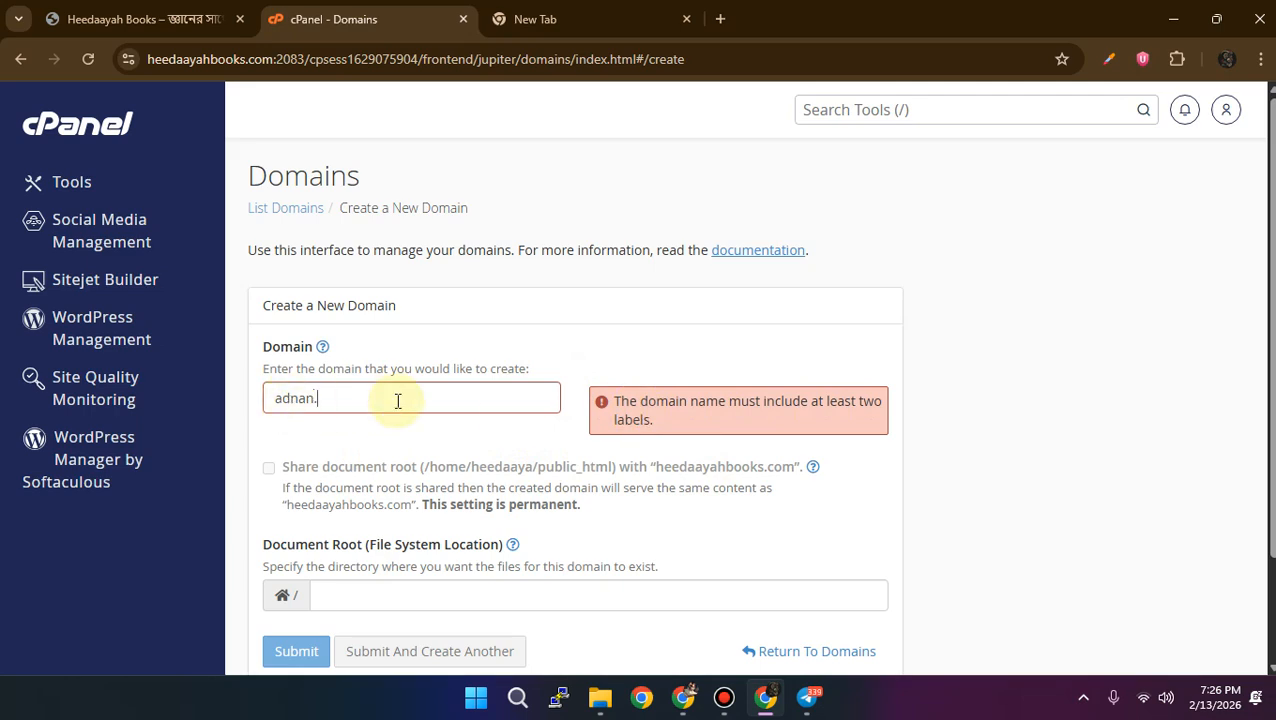
click(490, 14)
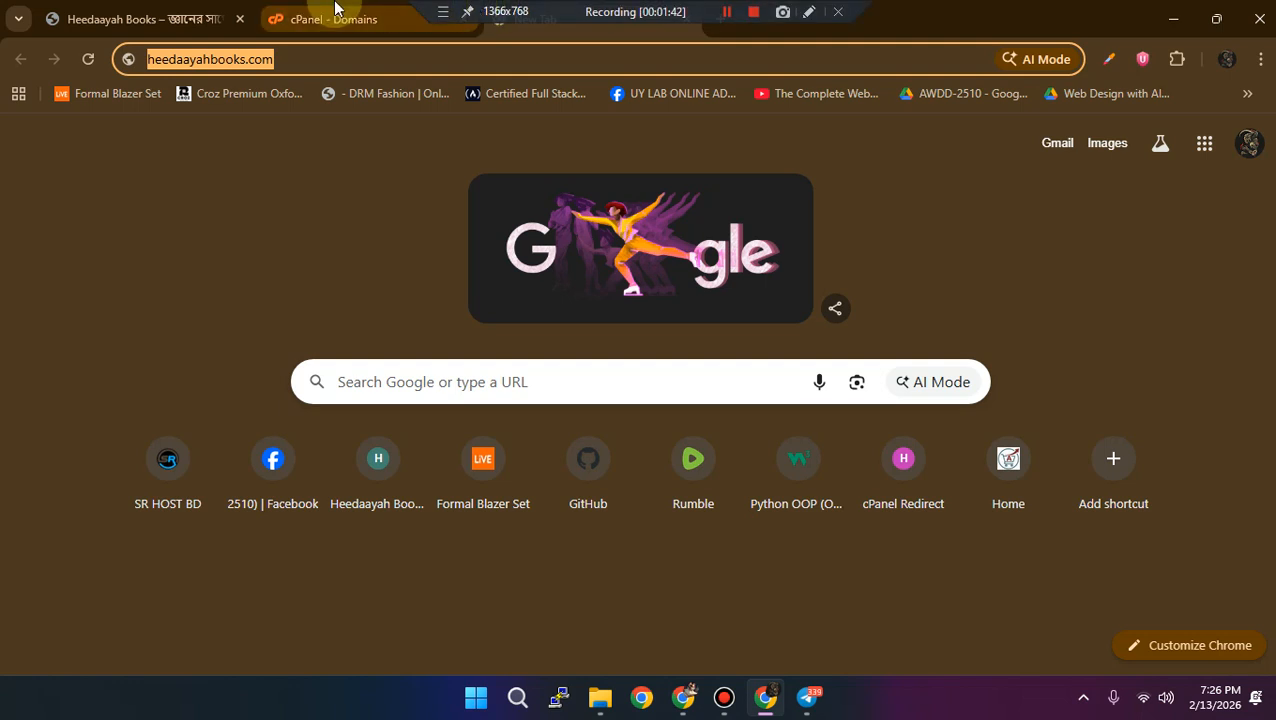
click(333, 19)
key(ctrl+v)
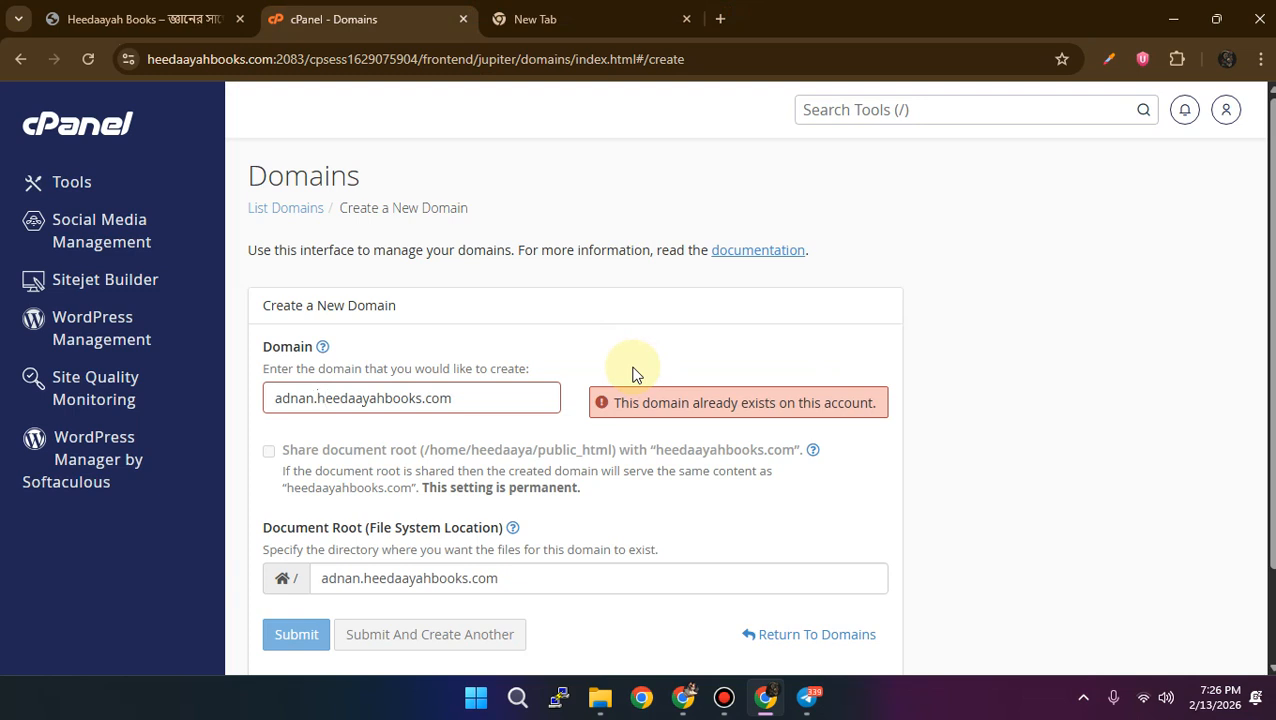
key(BackSpace)
key(BackSpace)
key(BackSpace)
key(BackSpace)
key(BackSpace)
text(demo)
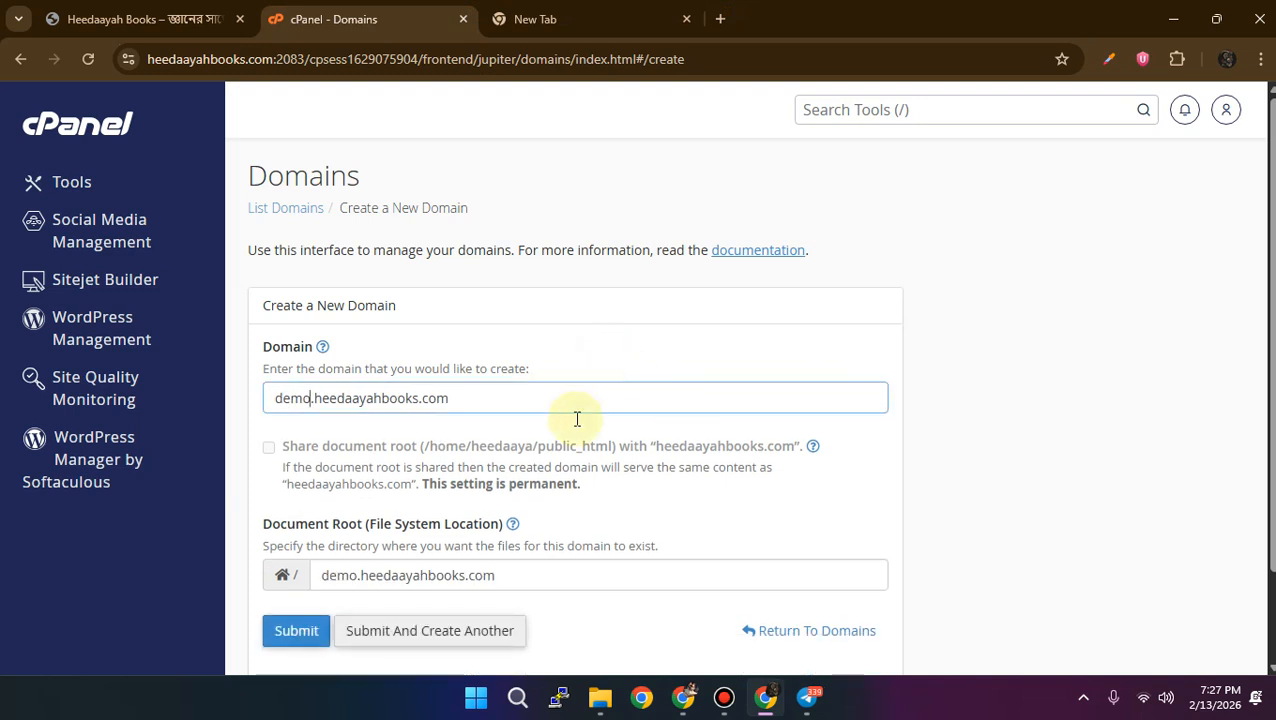
scroll(575, 385, down, 2)
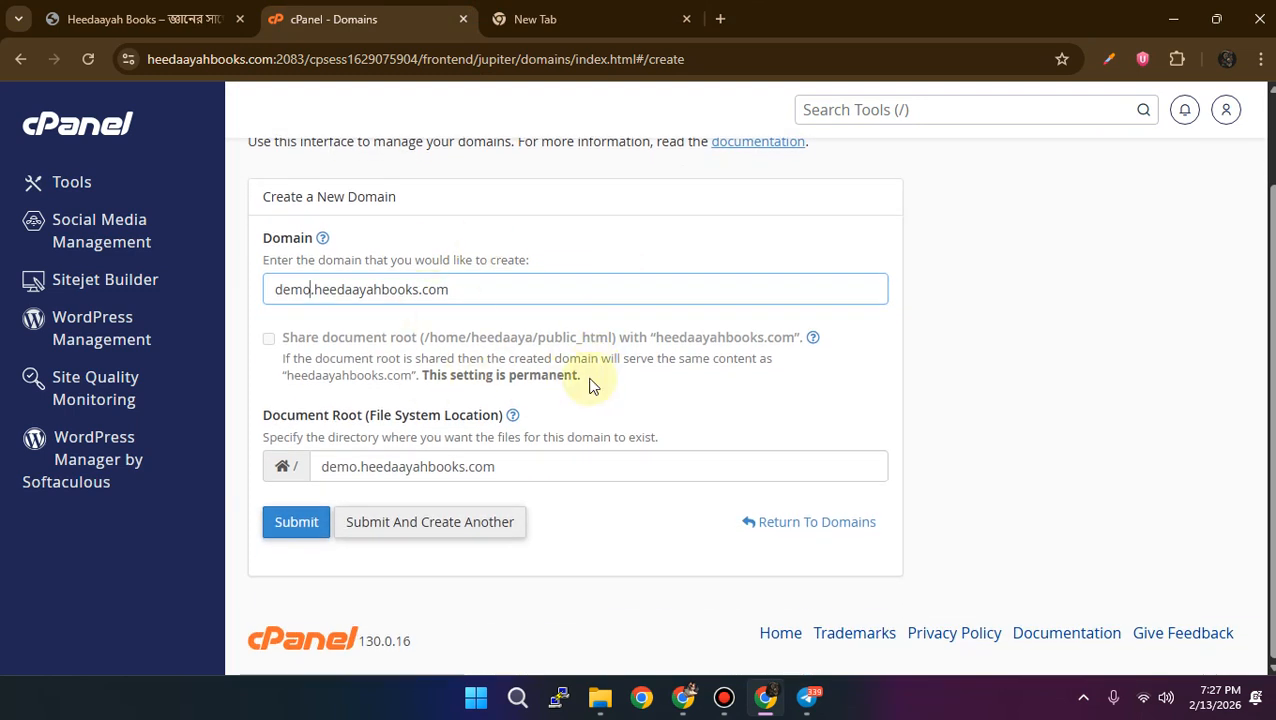
click(300, 521)
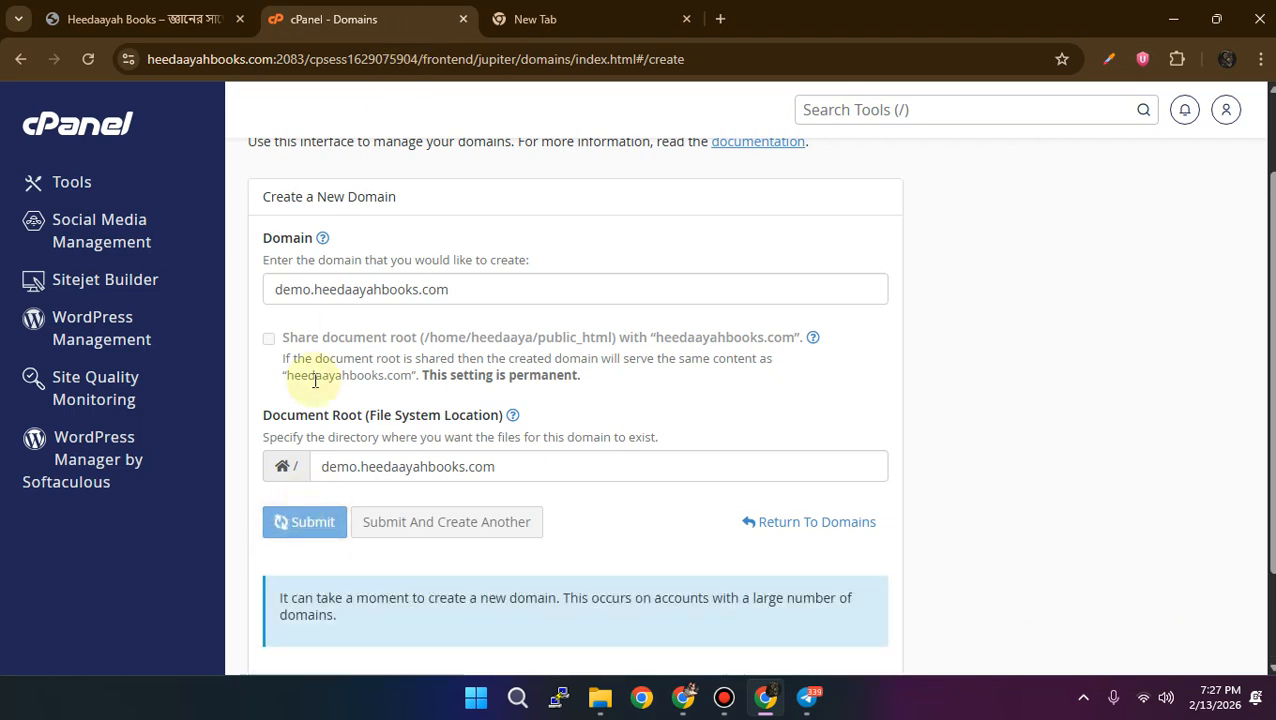
scroll(420, 300, down, 1)
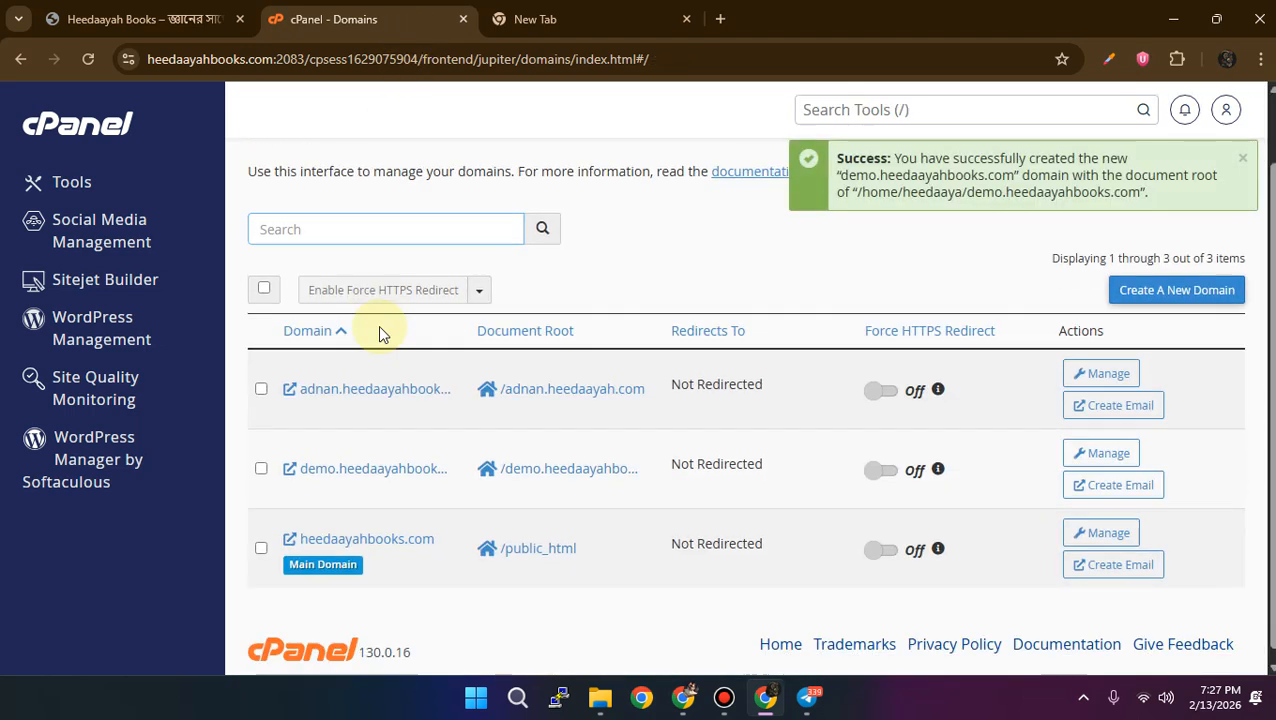
Copy the demo.heedaayahbooks.com link address and return to the cPanel tools overview.
right_click(375, 457)
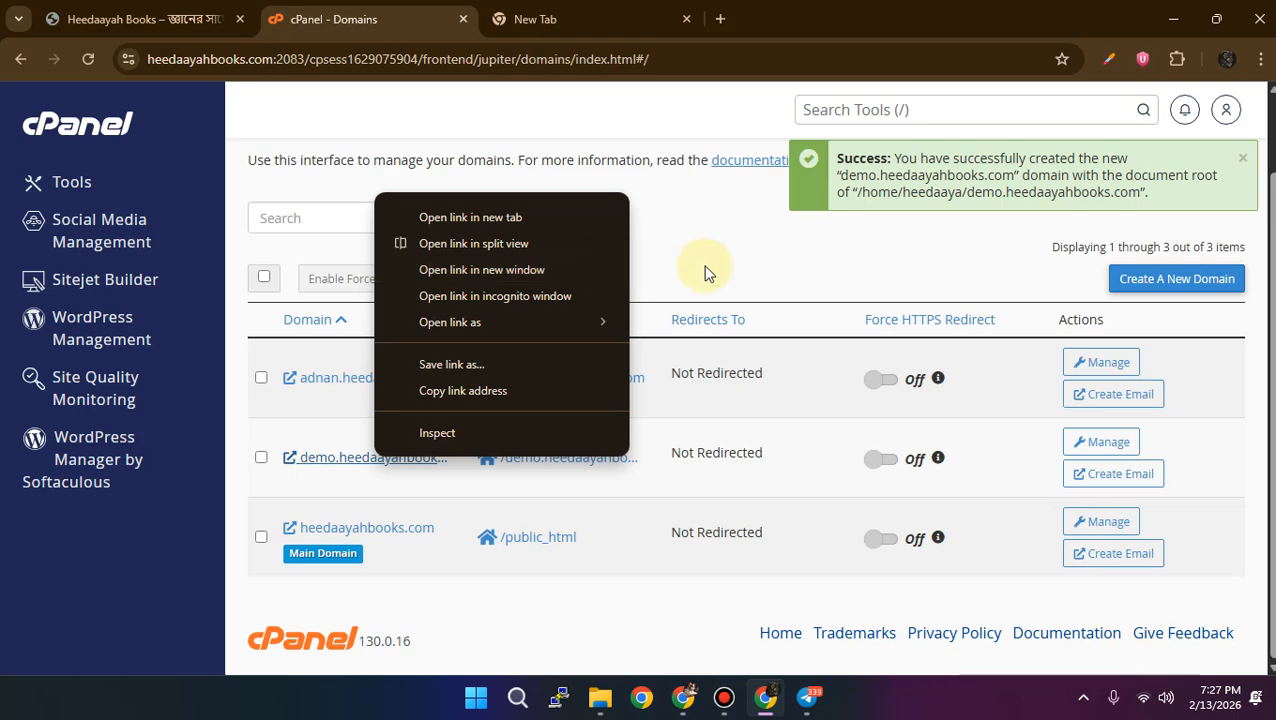
click(455, 390)
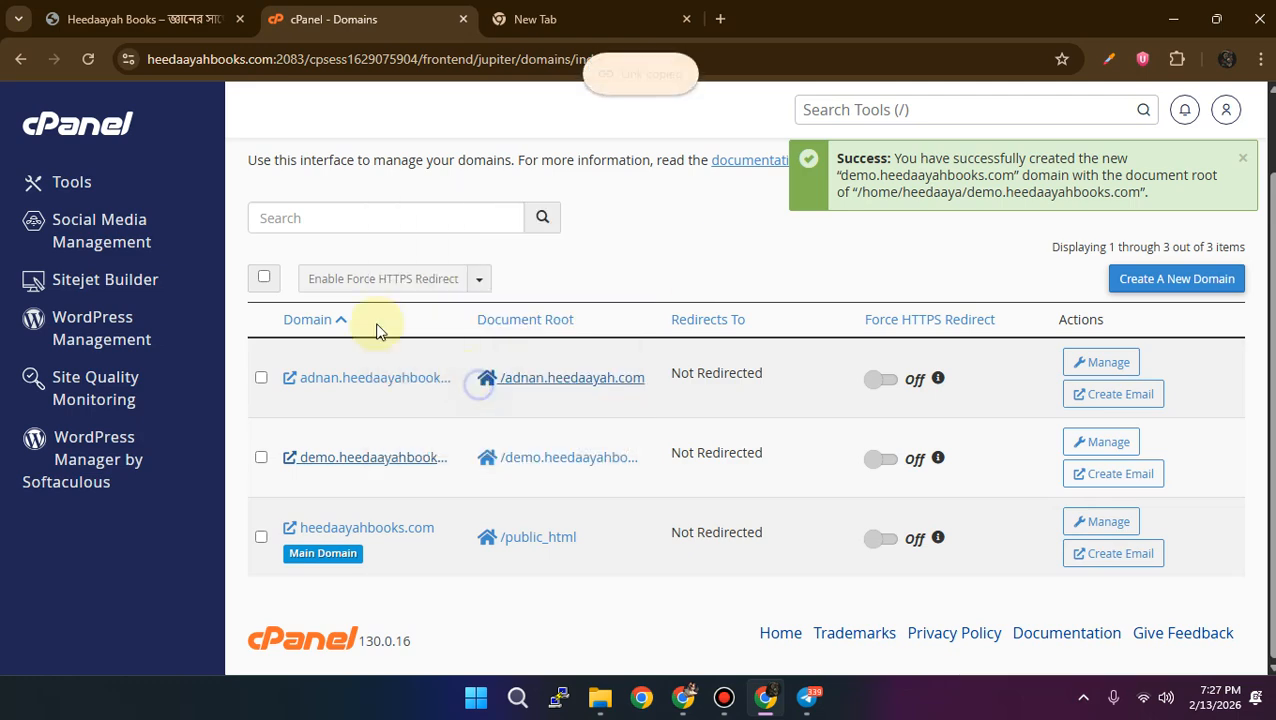
click(96, 127)
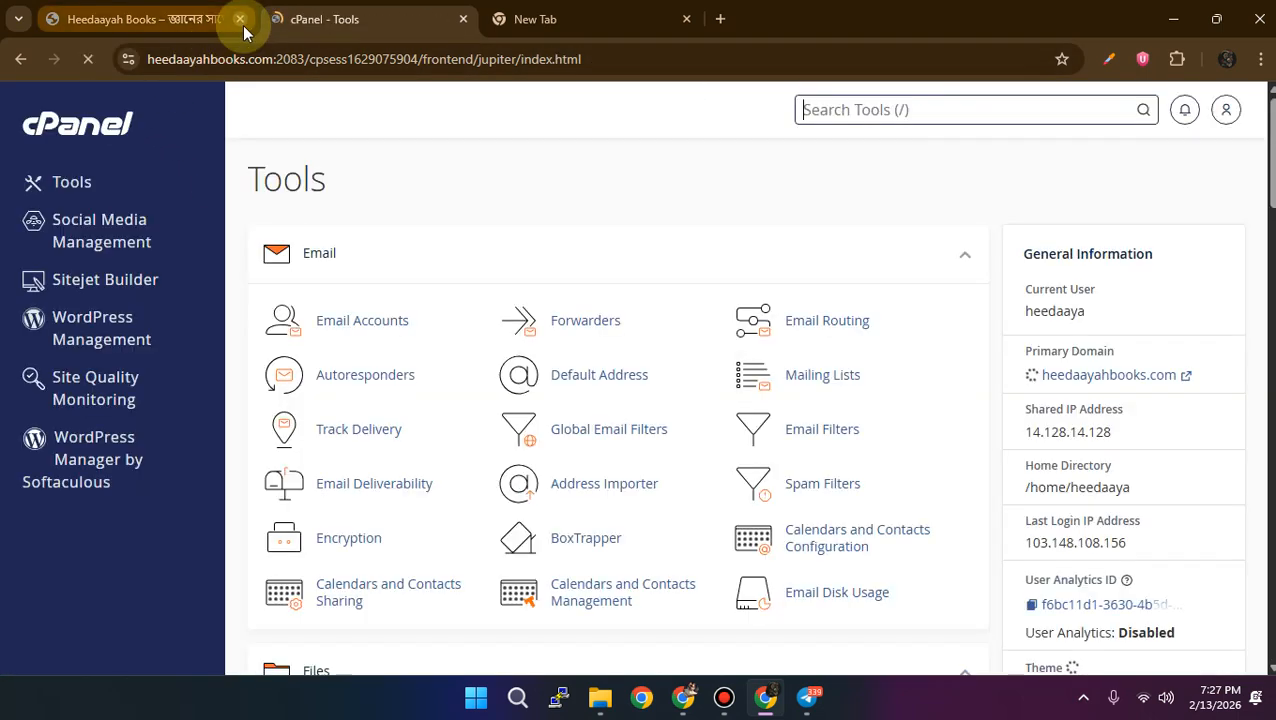
click(240, 19)
middle_click(469, 457)
scroll(469, 457, down, 12)
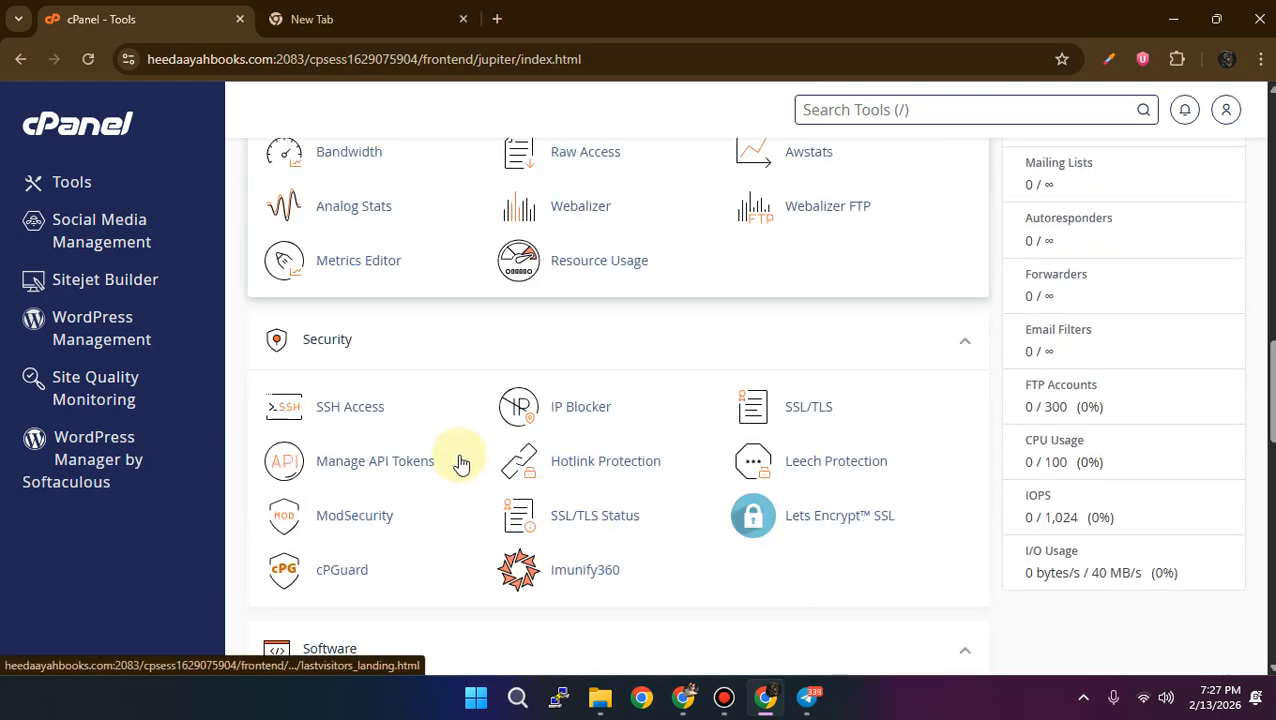
scroll(440, 445, down, 5)
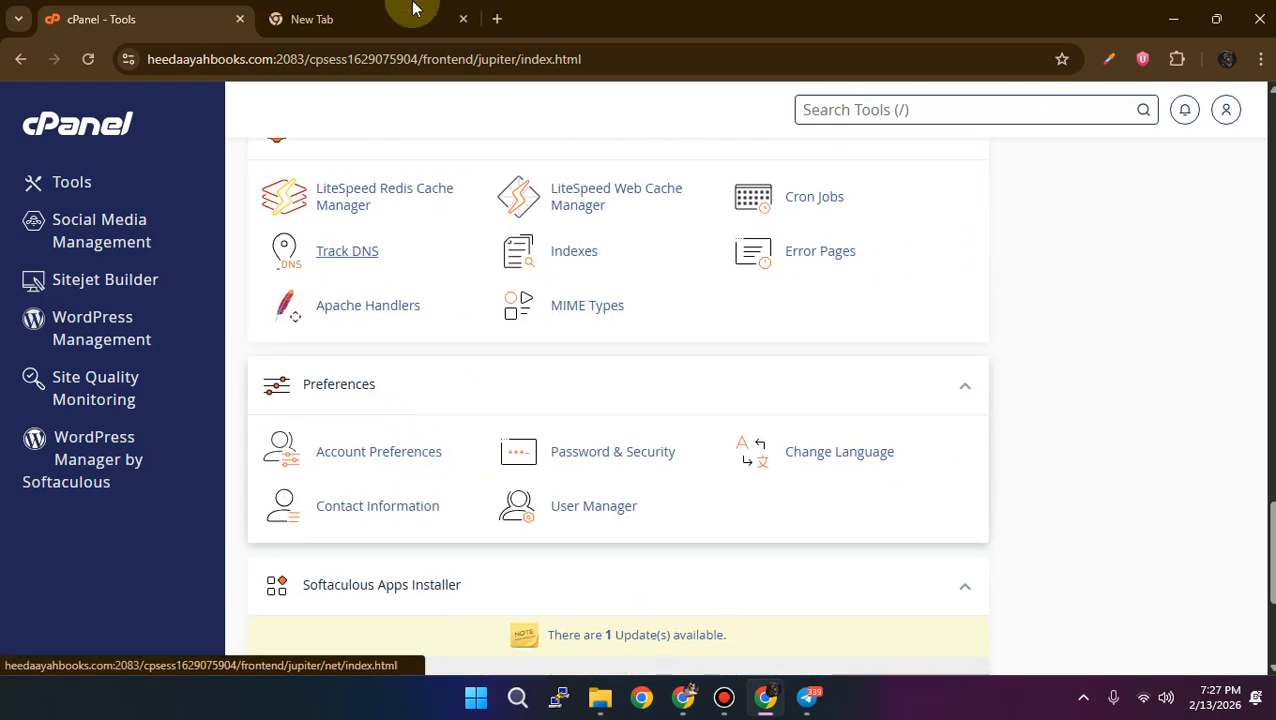
scroll(498, 420, down, 5)
scroll(485, 447, up, 10)
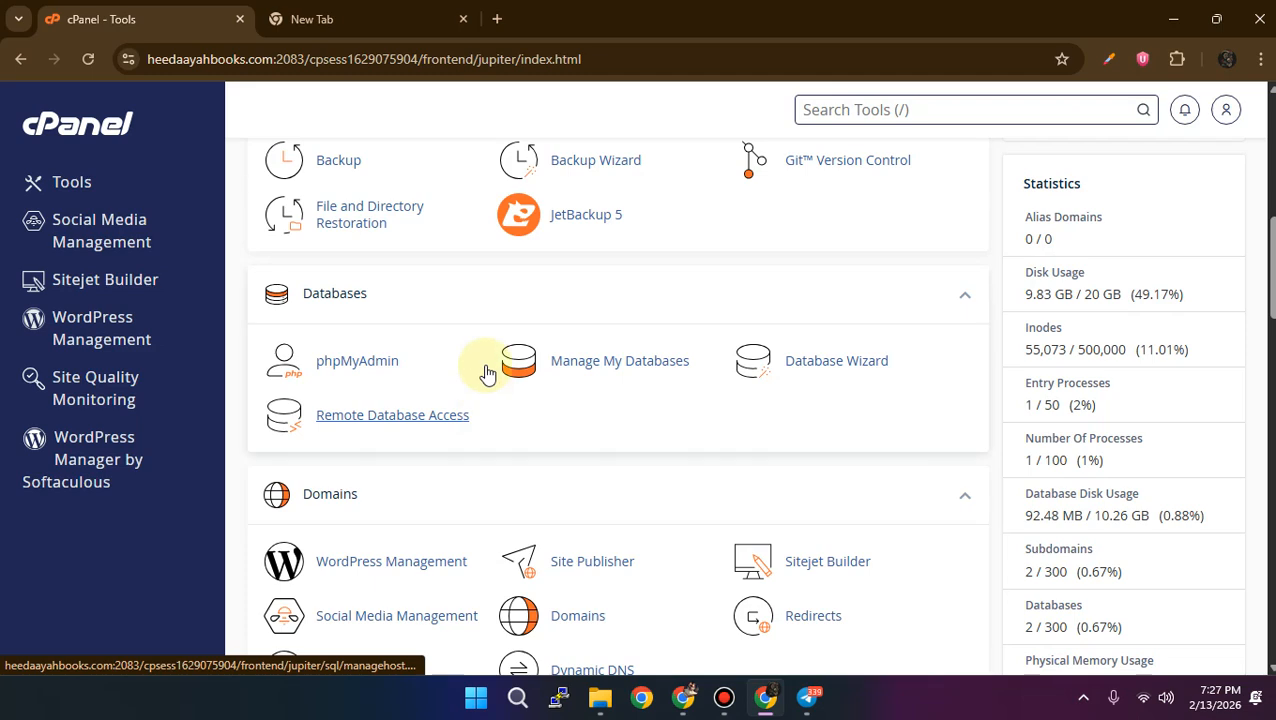
scroll(368, 345, up, 1)
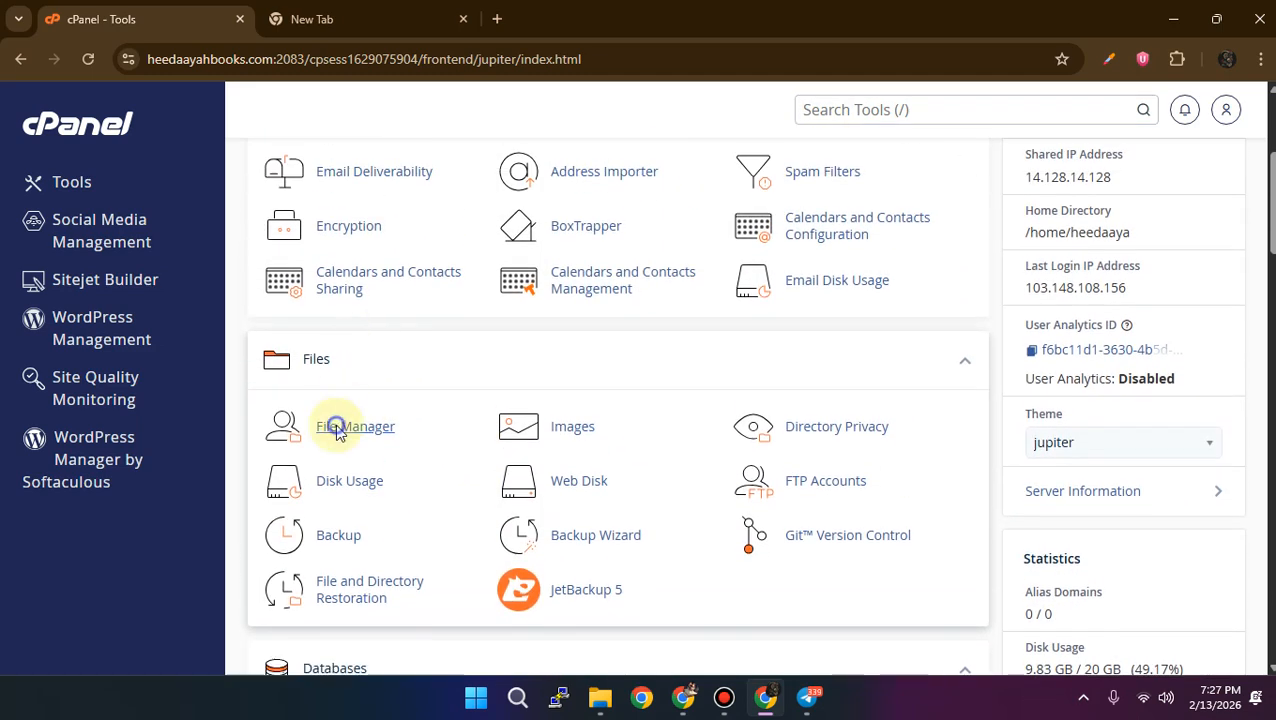
In File Manager, create index.html inside the demo.heedaayahbooks.com folder.
click(345, 421)
scroll(200, 480, down, 3)
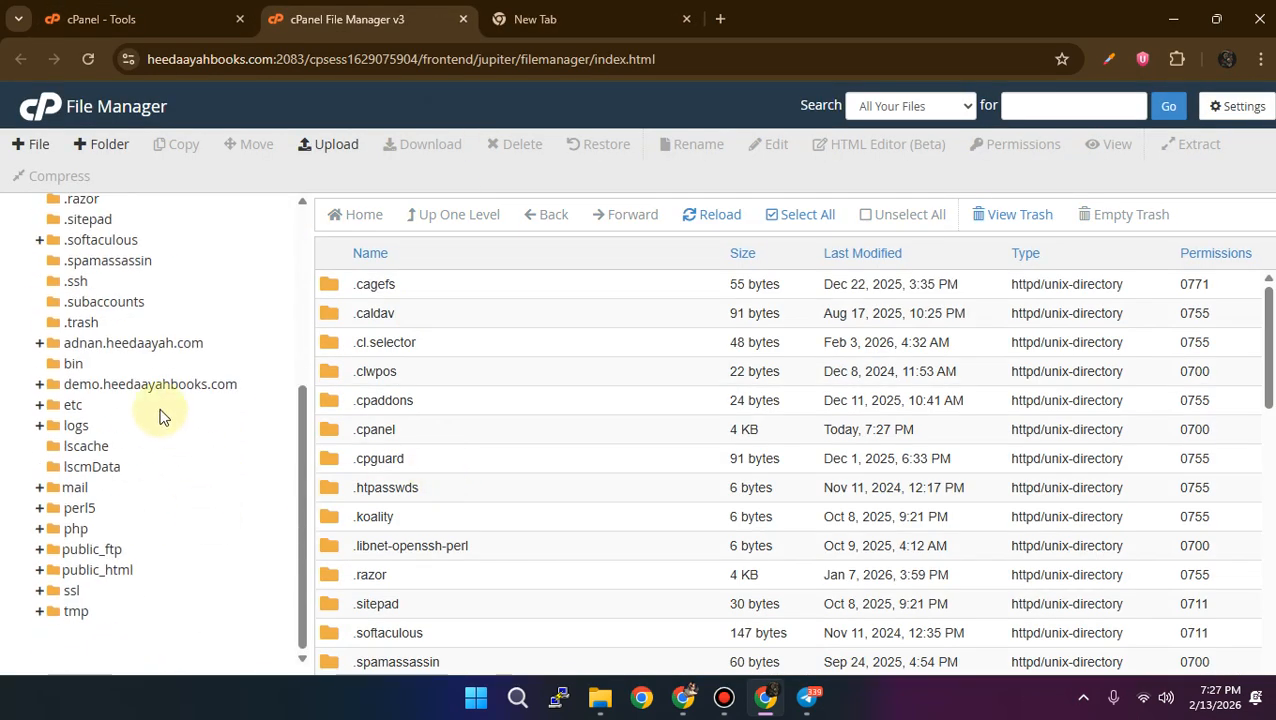
click(160, 384)
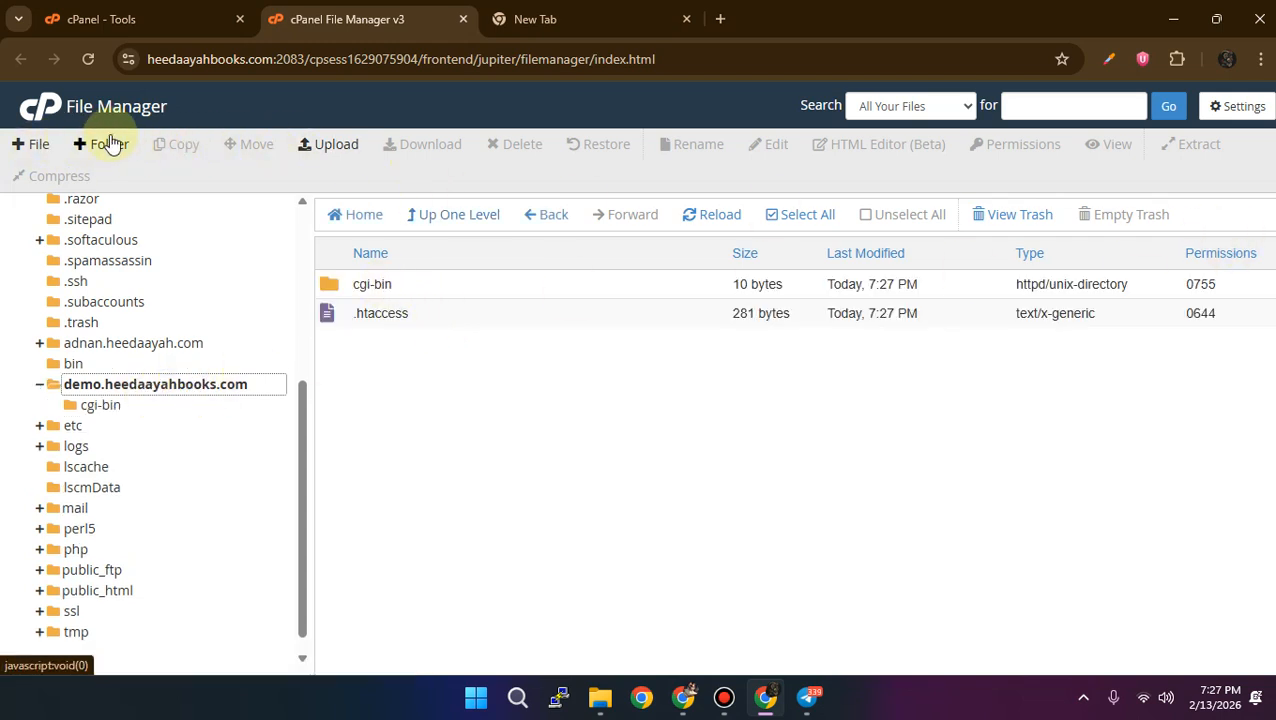
click(40, 145)
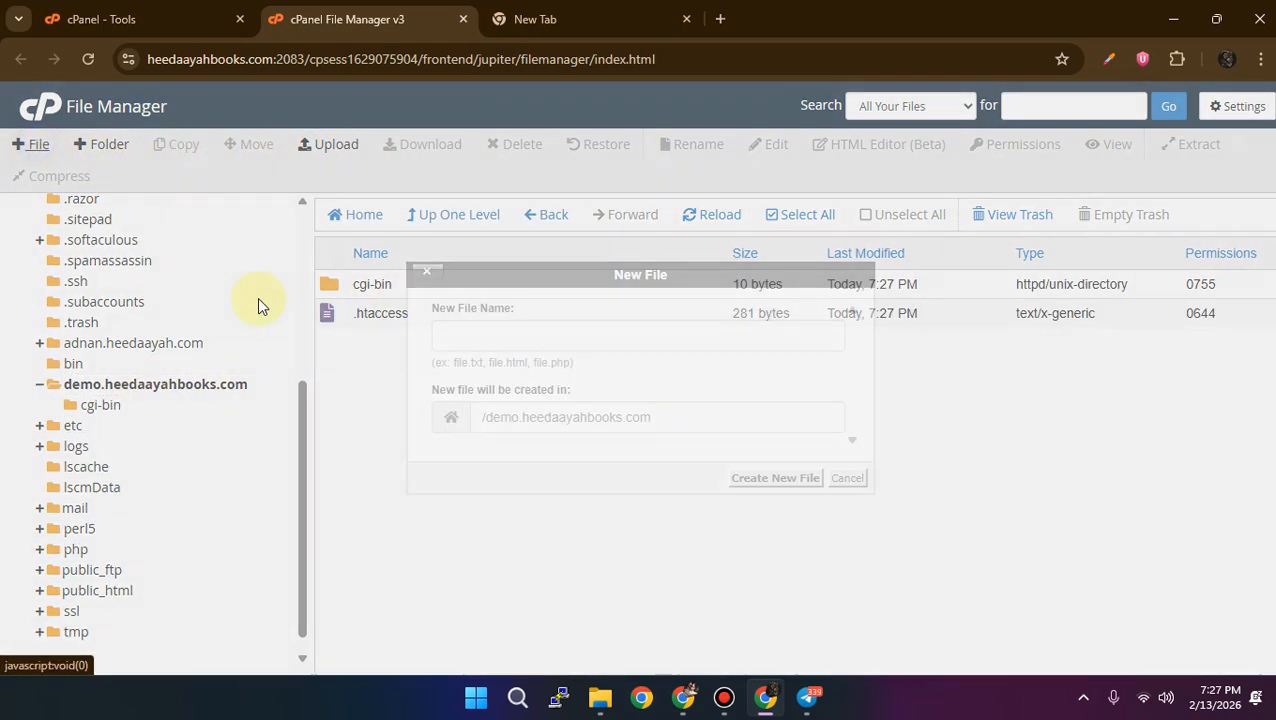
click(525, 343)
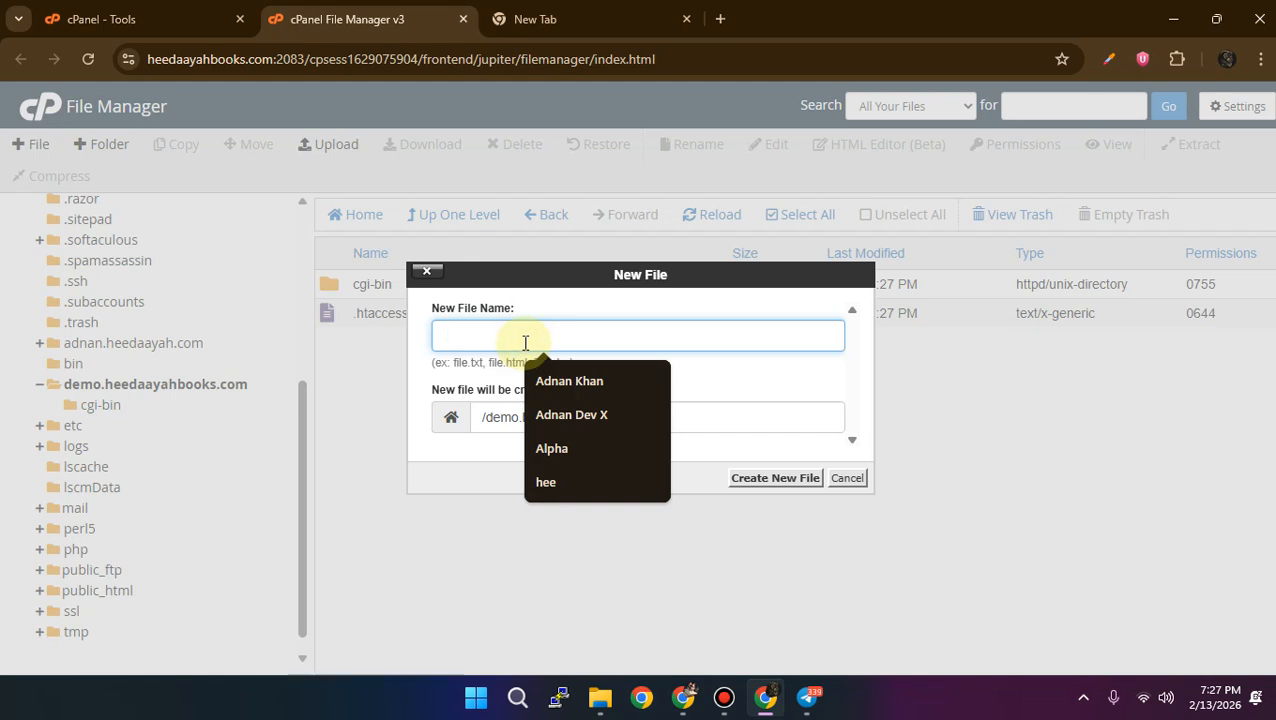
text(index.html)
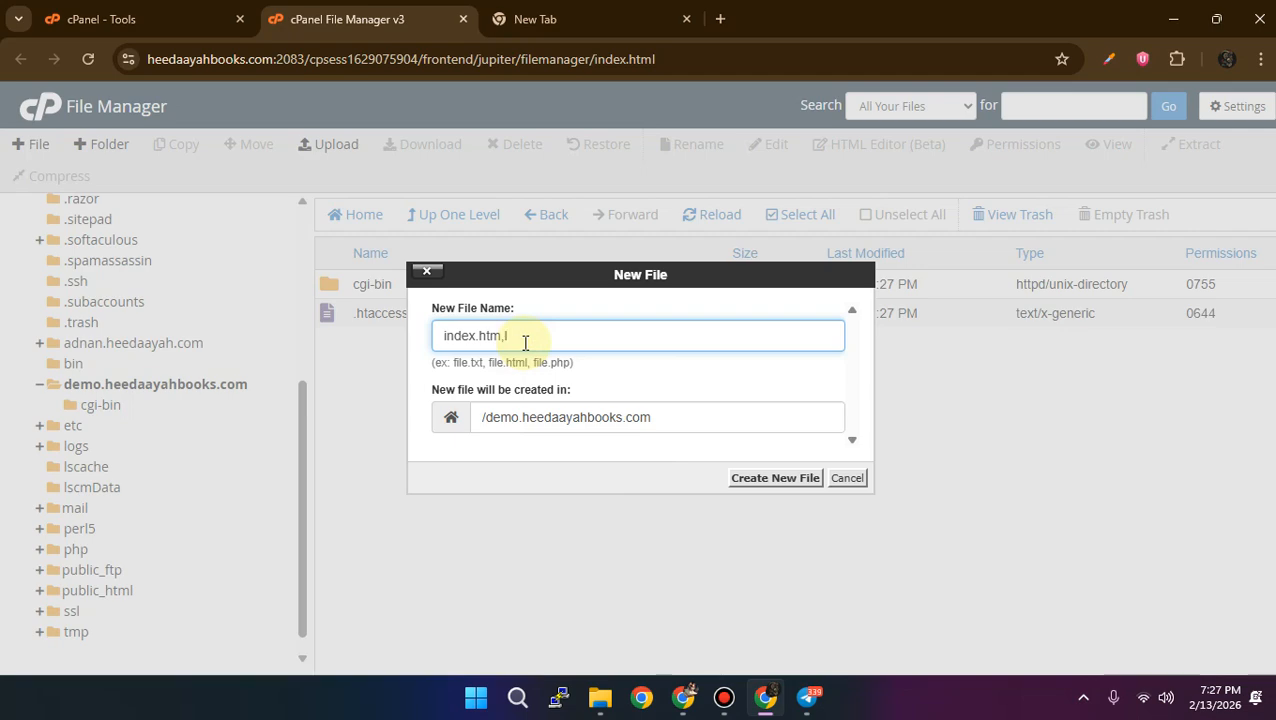
key(Return)
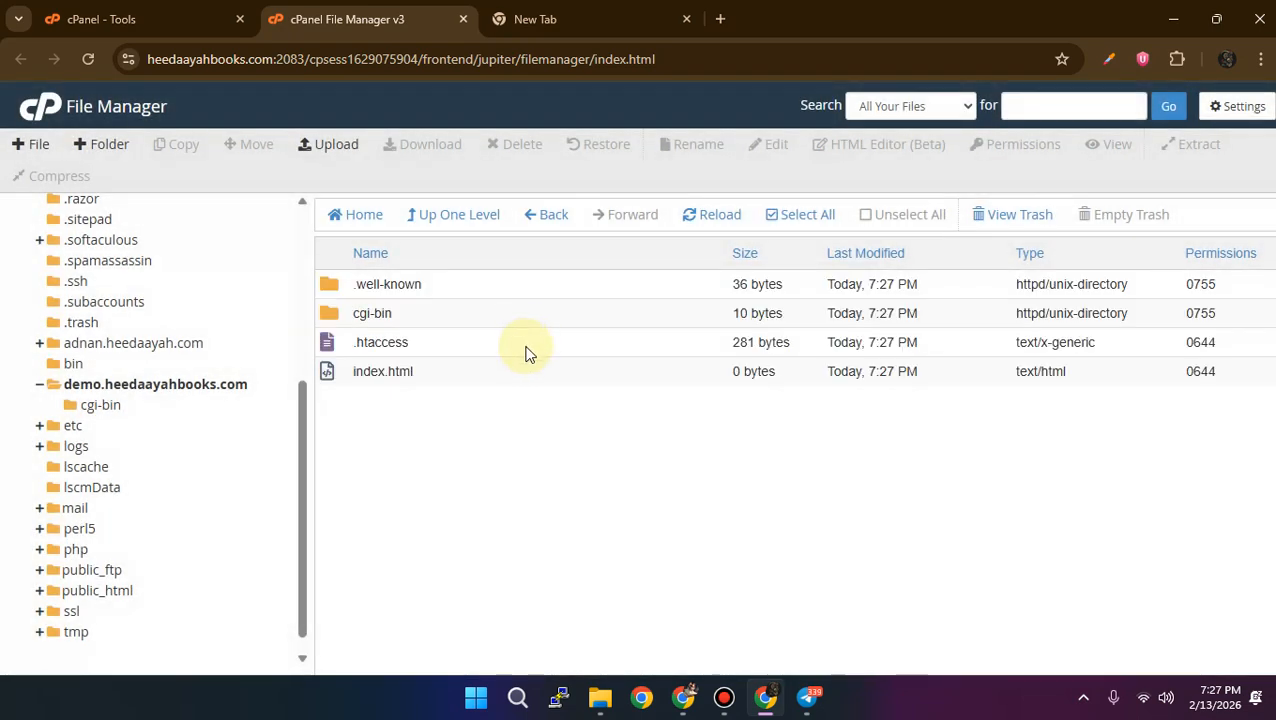
Open index.html in the code editor, confirming the encoding.
right_click(482, 372)
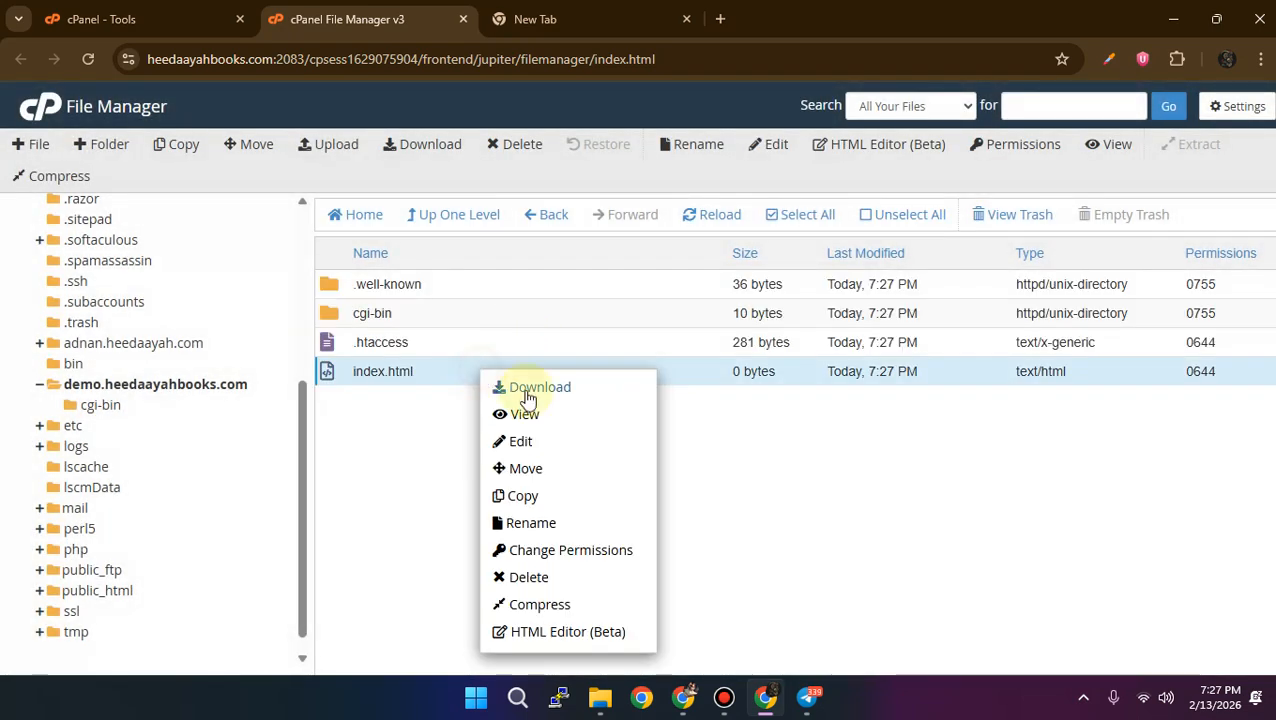
click(540, 455)
click(808, 522)
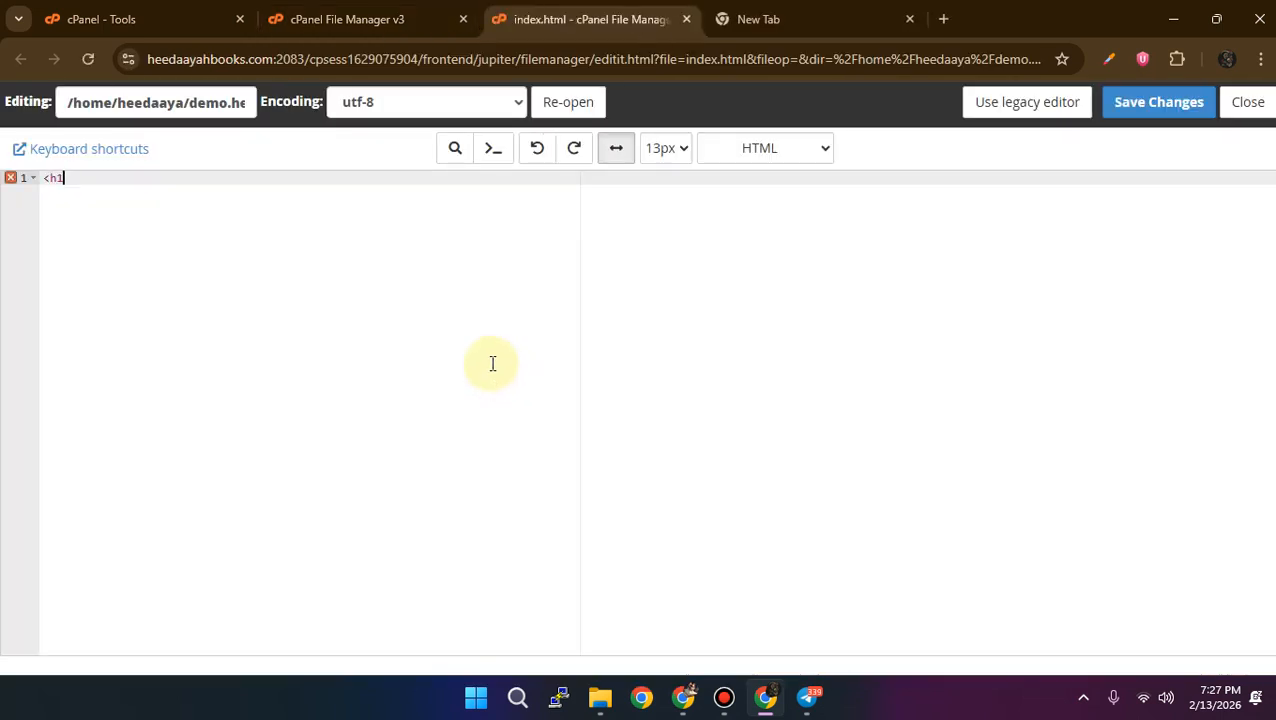
Save index.html and load demo.heedaayahbooks.com in the new tab, showing the 'asdsad' heading.
click(1159, 108)
click(760, 19)
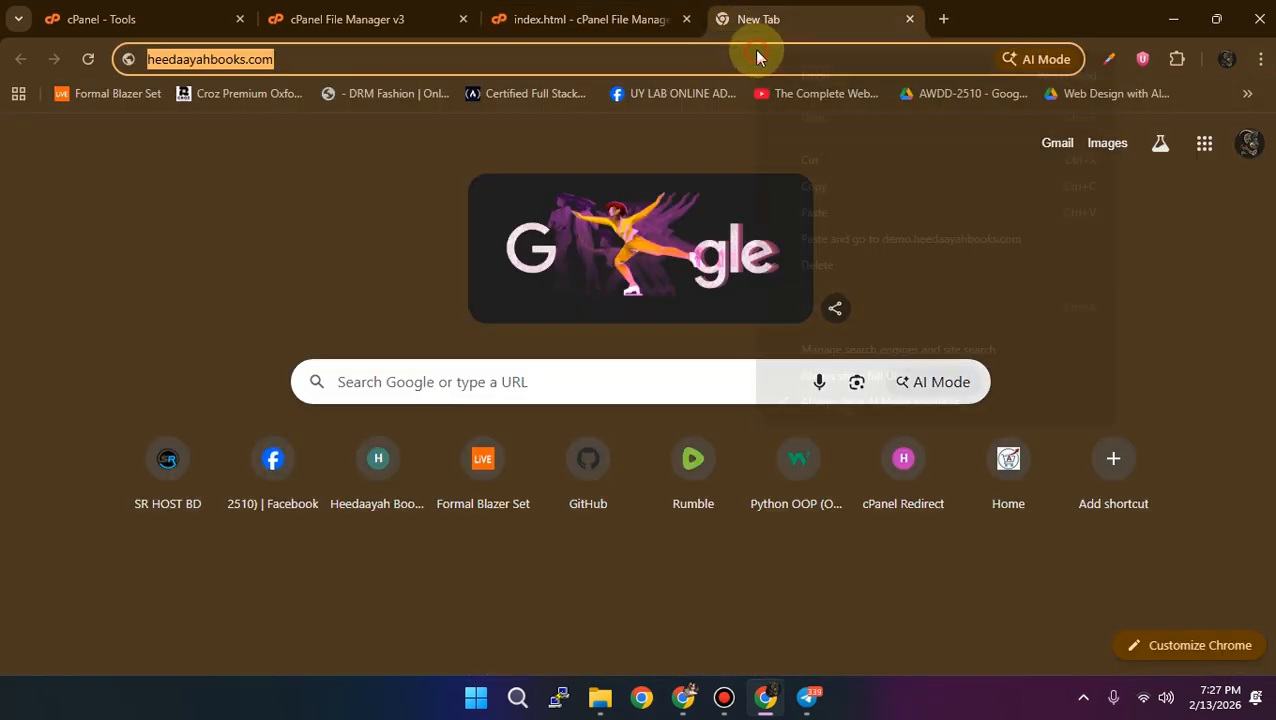
right_click(757, 58)
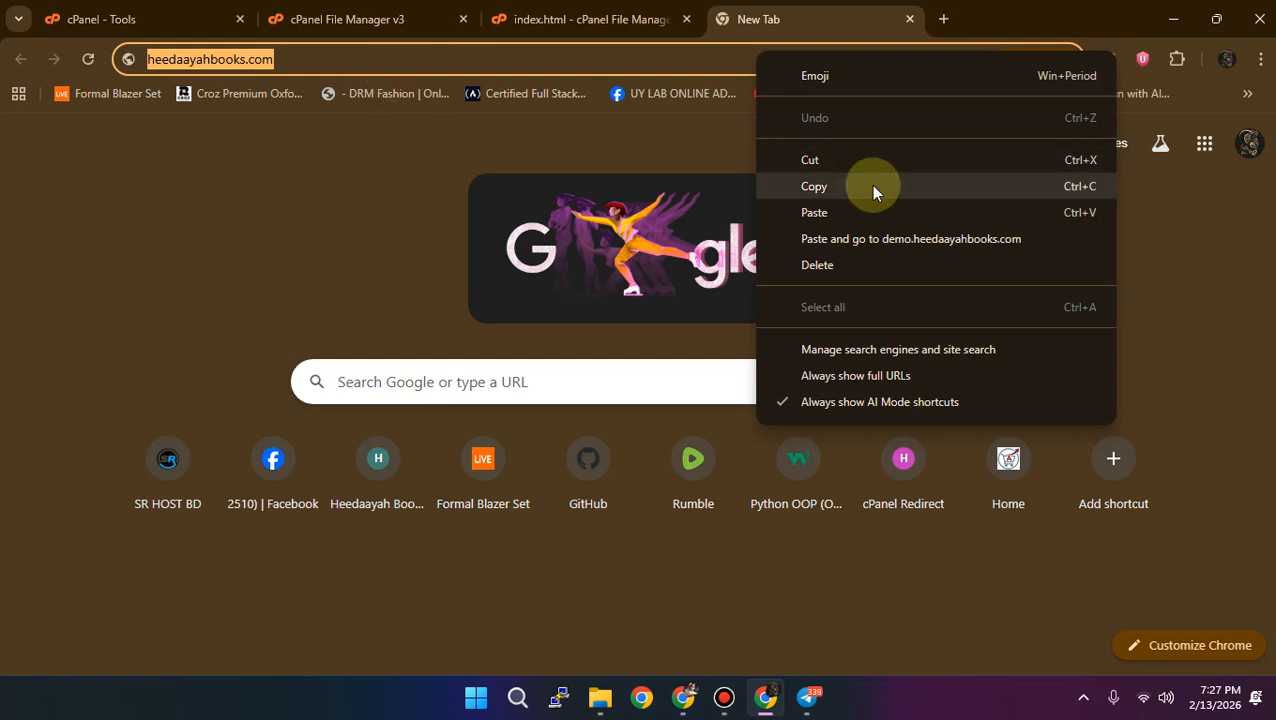
click(913, 239)
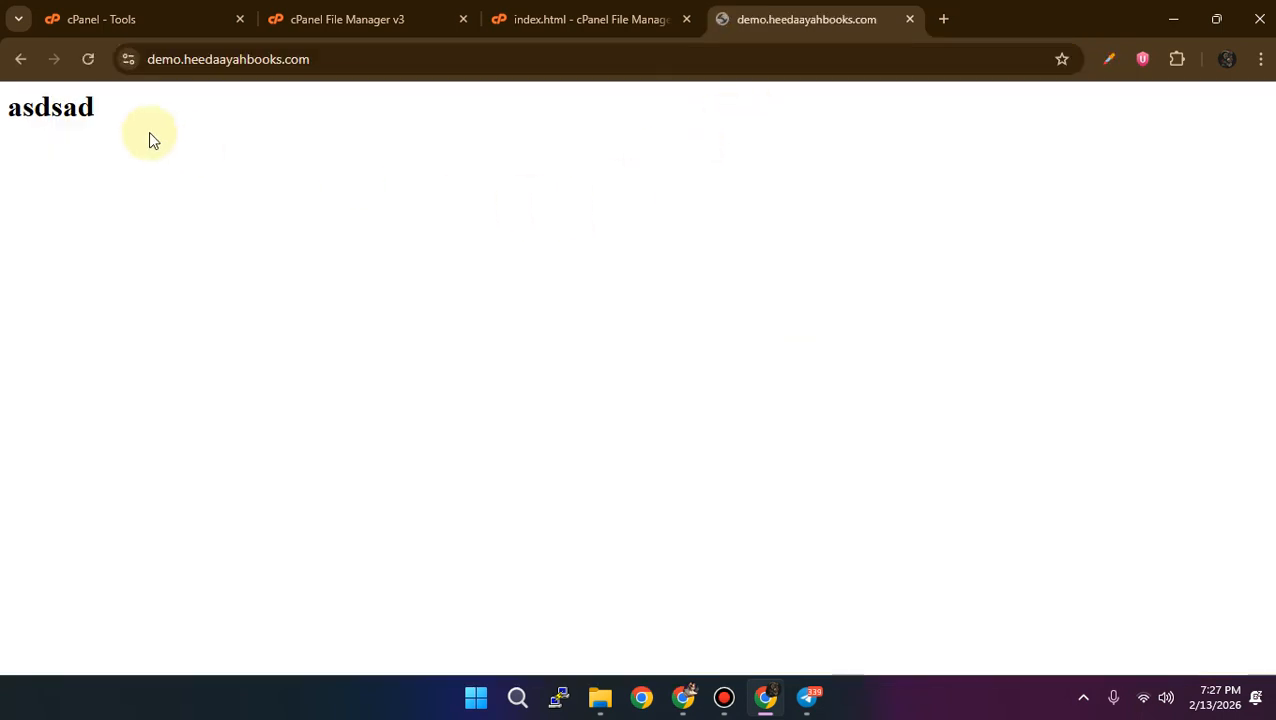
double_click(125, 113)
click(270, 188)
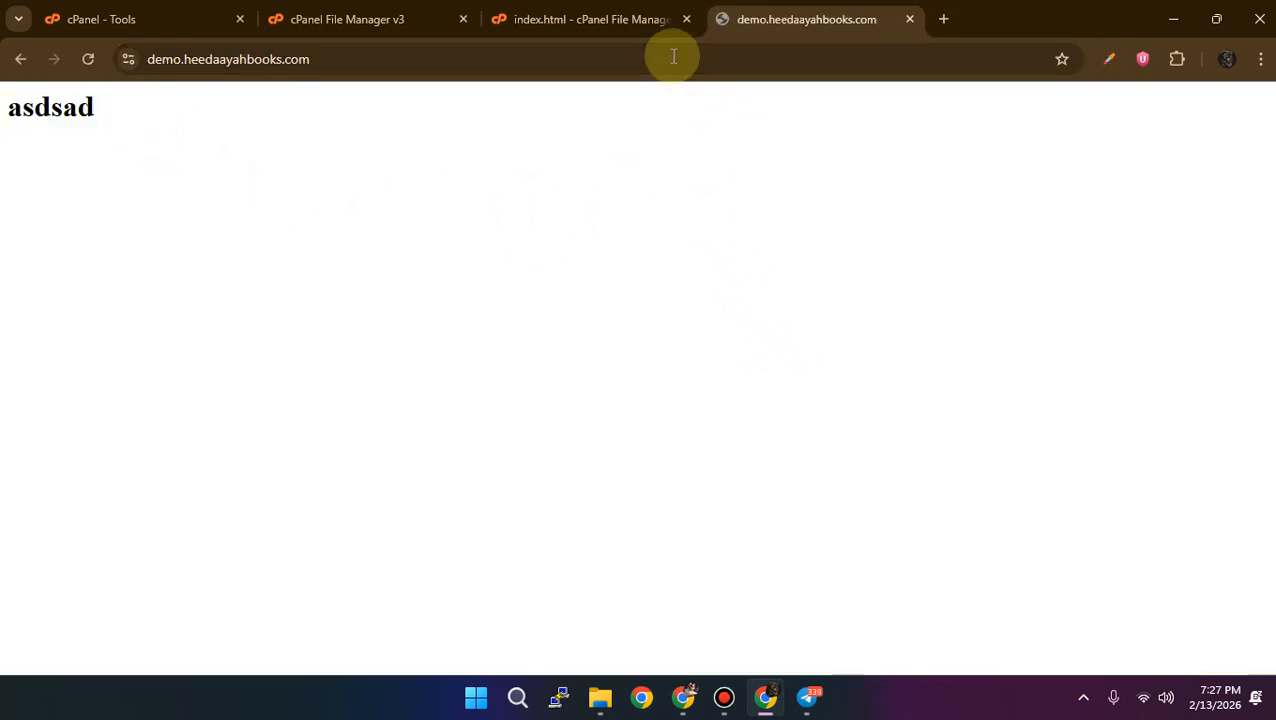
click(619, 8)
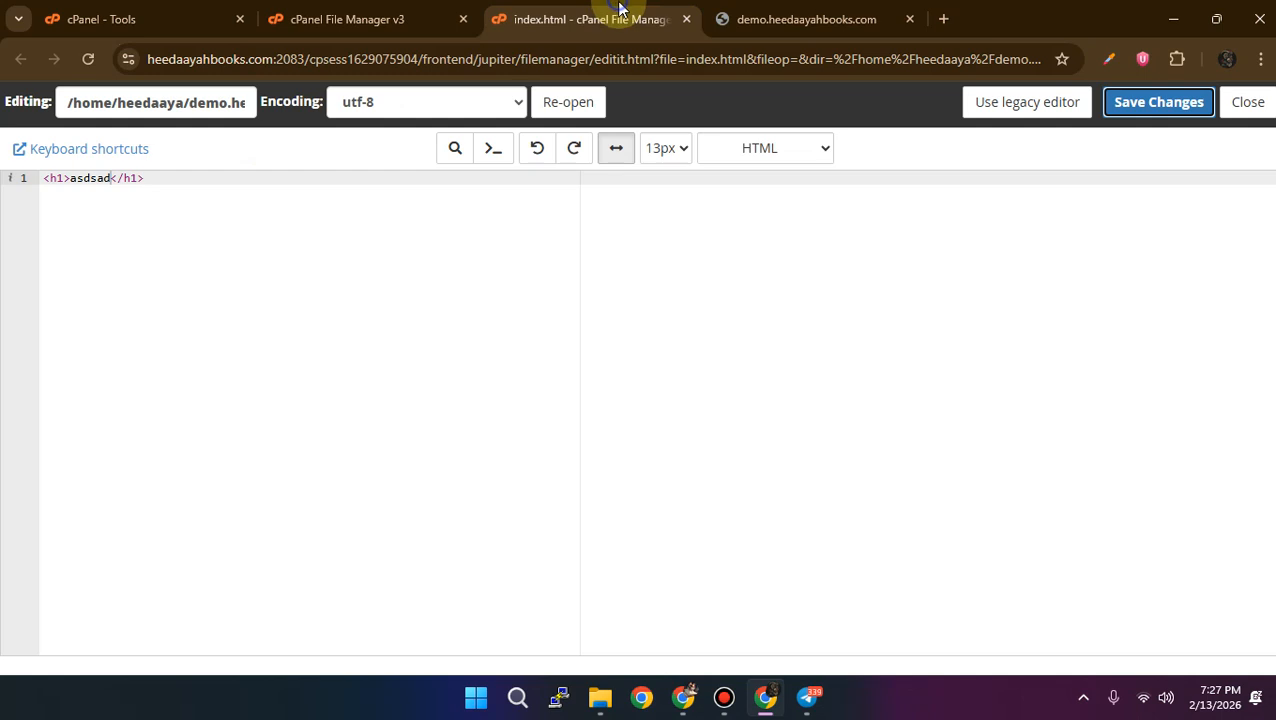
Close the editor and permanently delete index.html from demo.heedaayahbooks.com, skipping the trash.
click(686, 19)
click(381, 10)
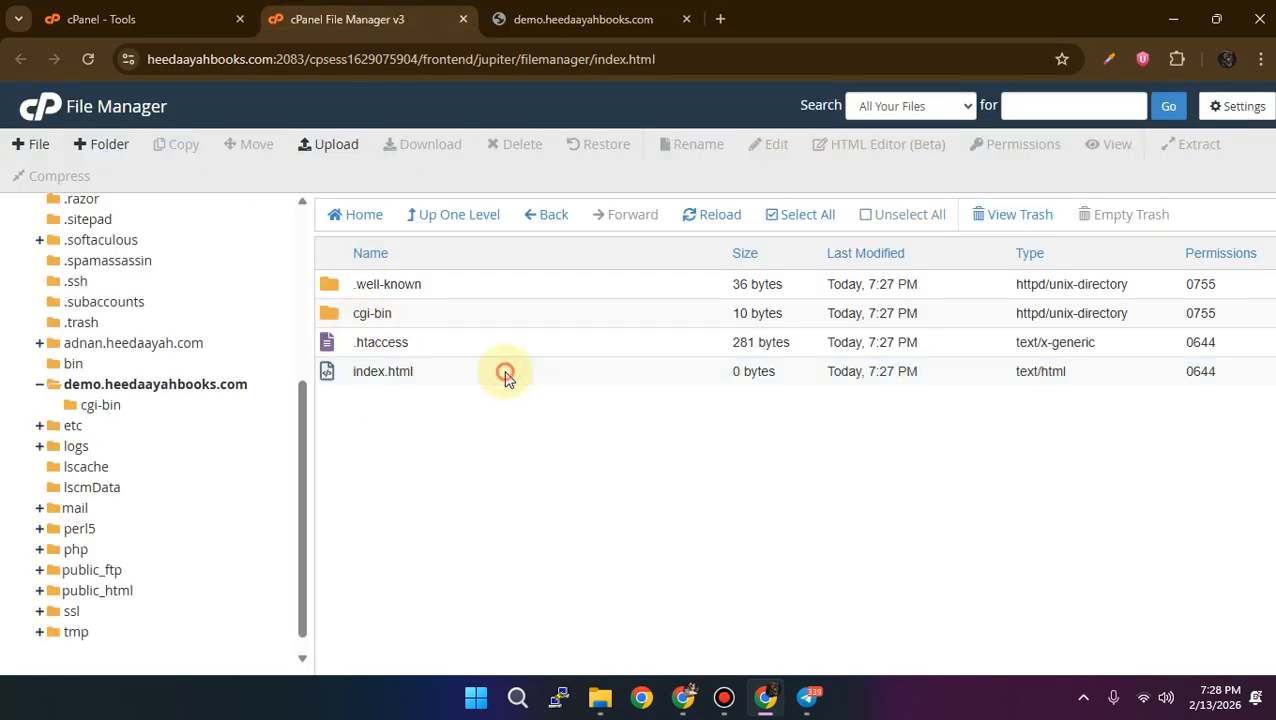
right_click(459, 373)
click(530, 588)
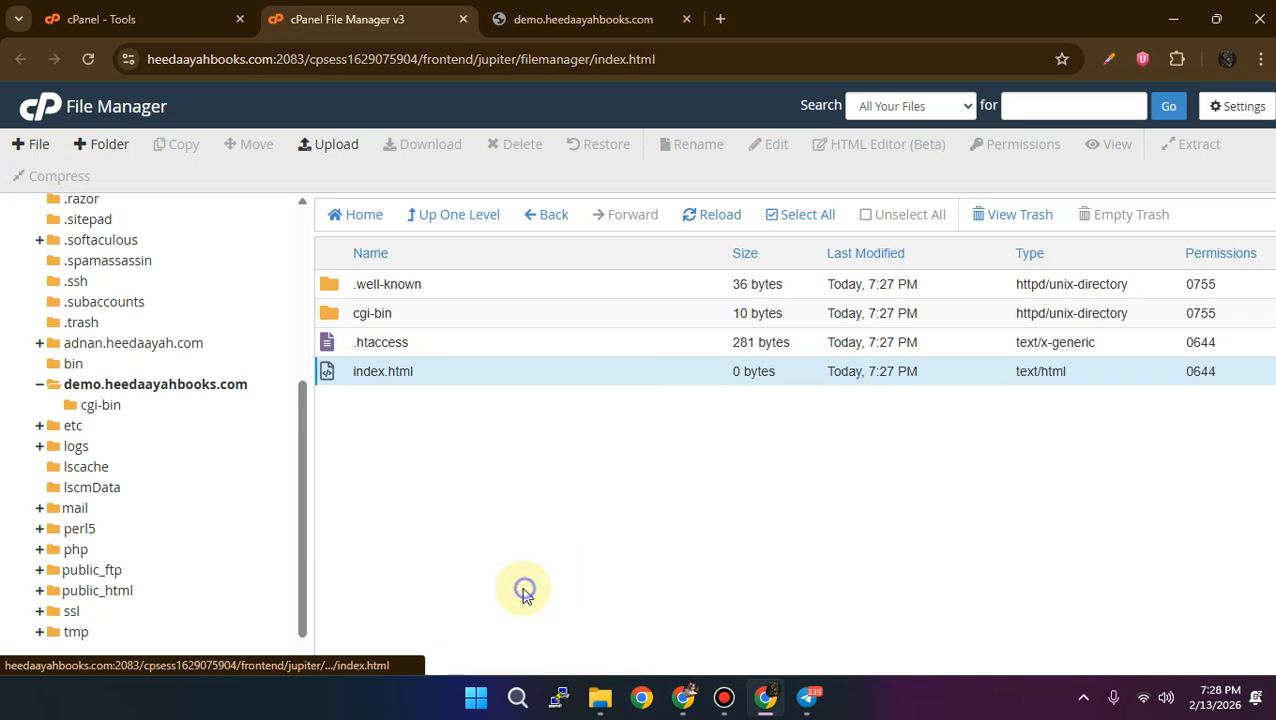
click(534, 390)
click(796, 437)
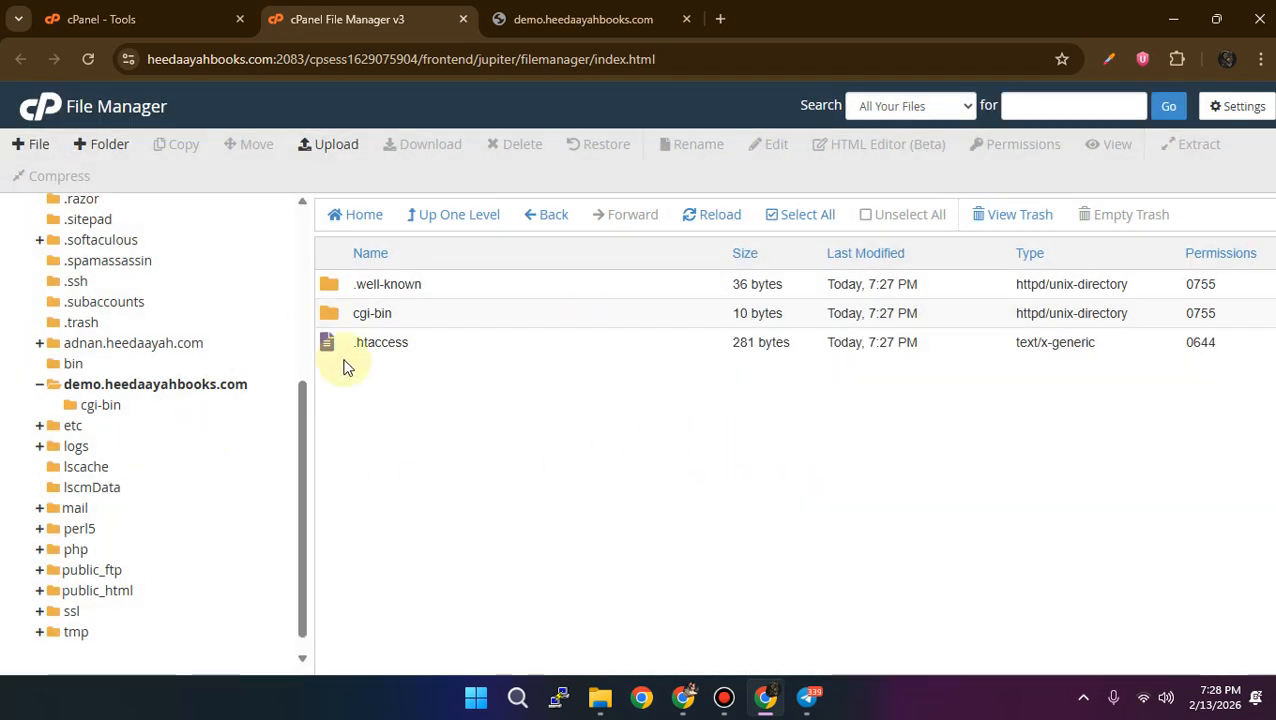
click(163, 384)
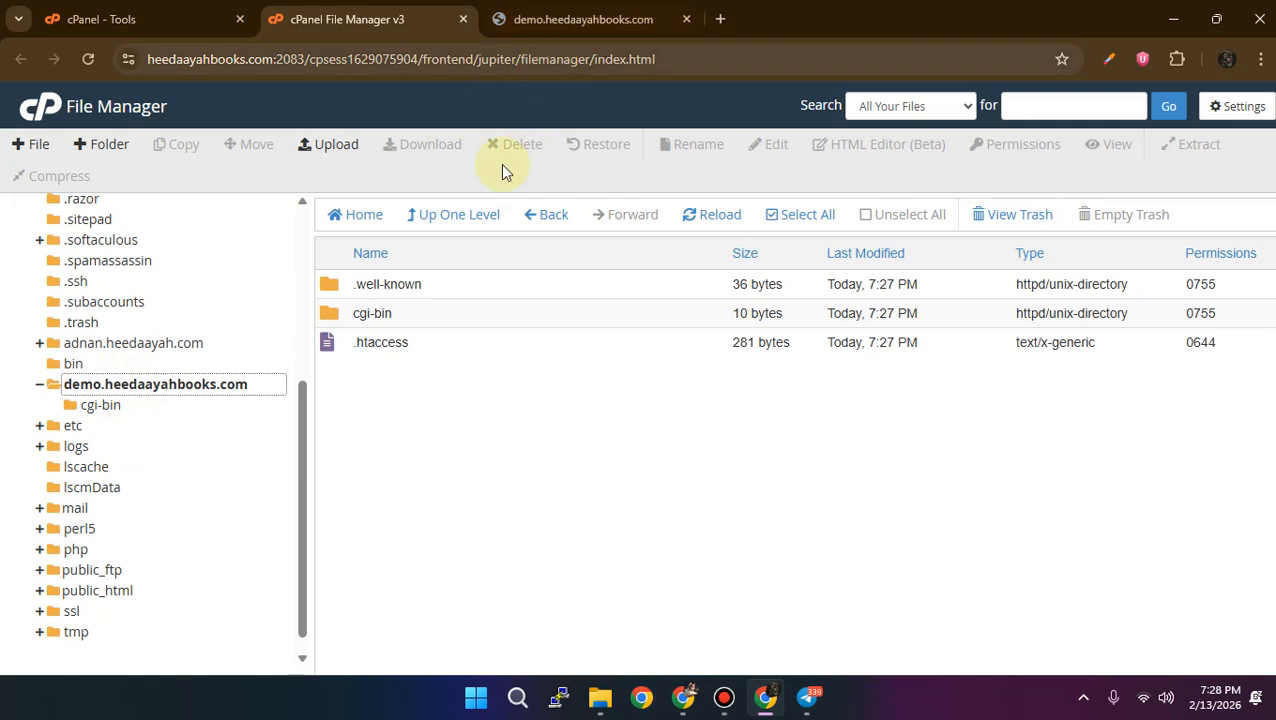
scroll(178, 476, down, 1)
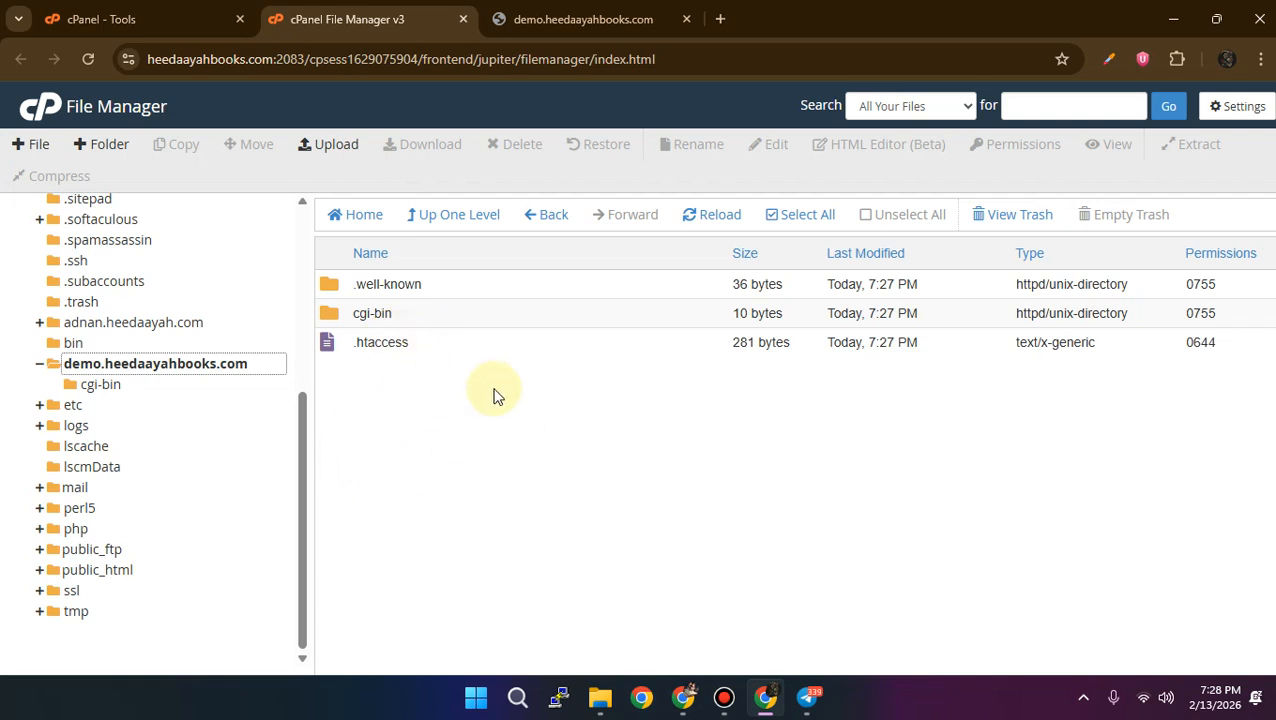
Open WriteBot v4.8.0 > documentation and drag its index.html into a Chrome tab.
click(613, 690)
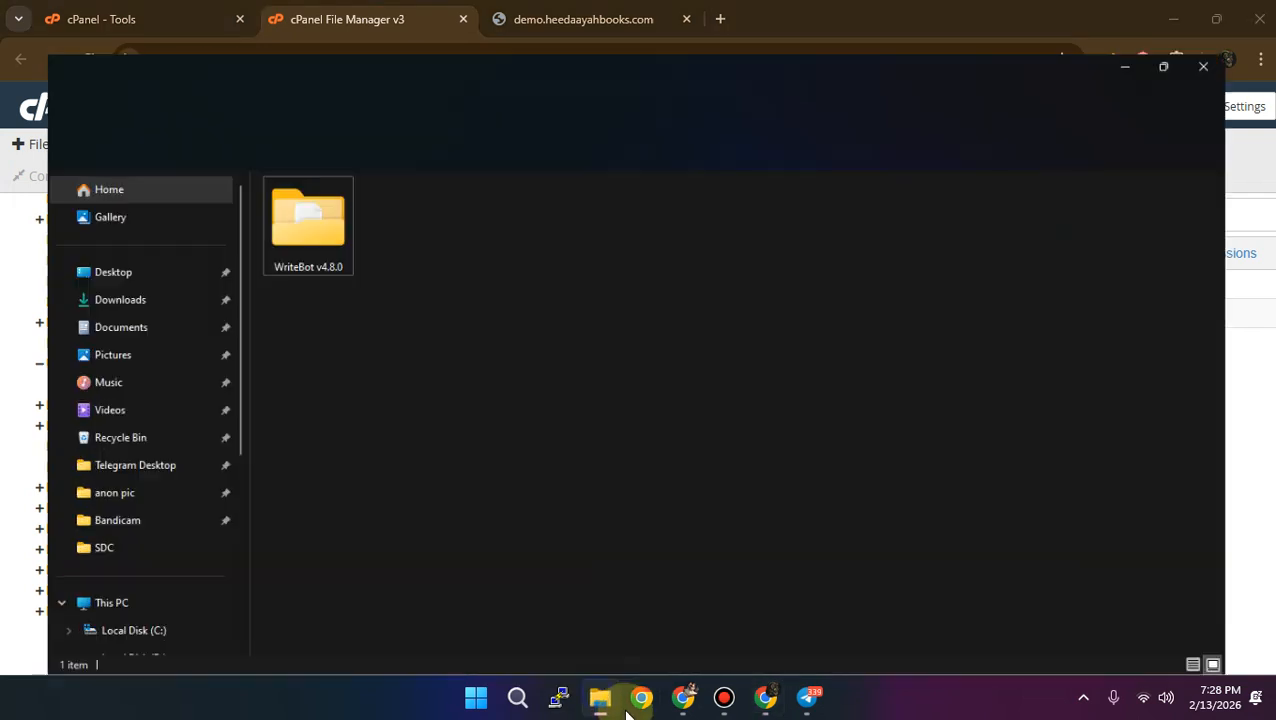
drag(430, 209, 566, 309)
drag(497, 234, 837, 373)
double_click(299, 194)
drag(1014, 413, 71, 115)
drag(1043, 383, 218, 172)
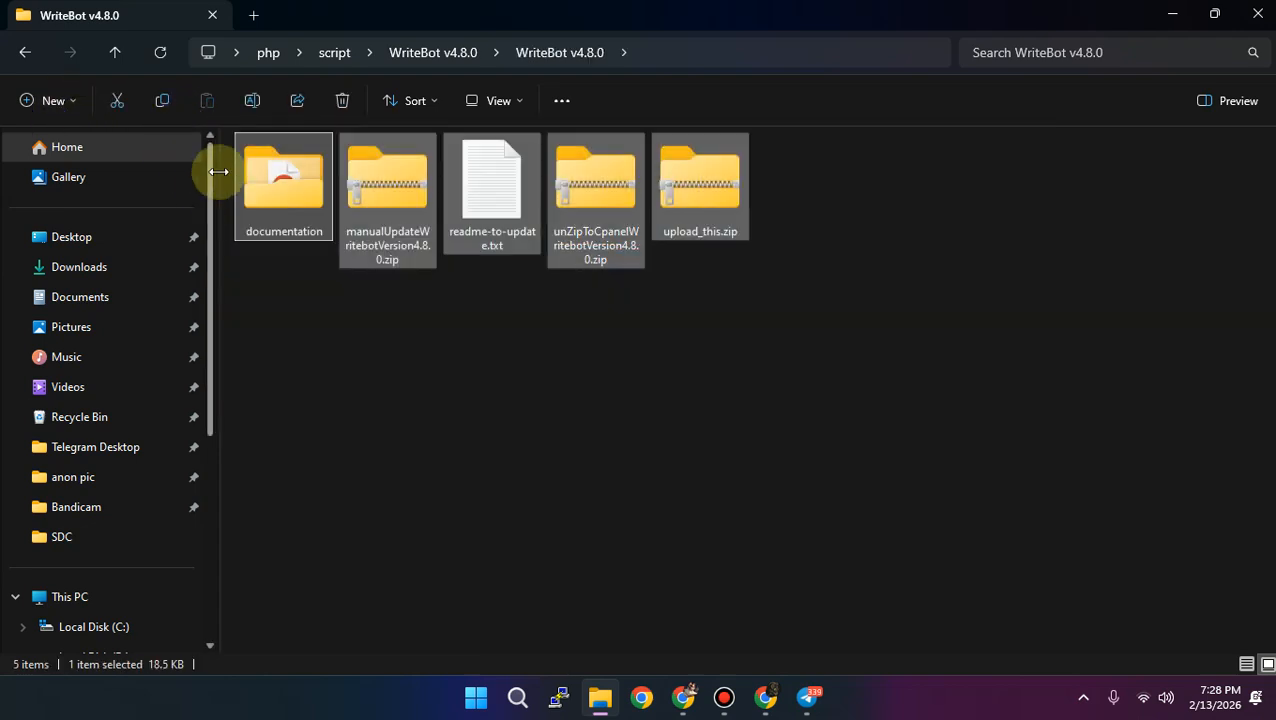
double_click(280, 171)
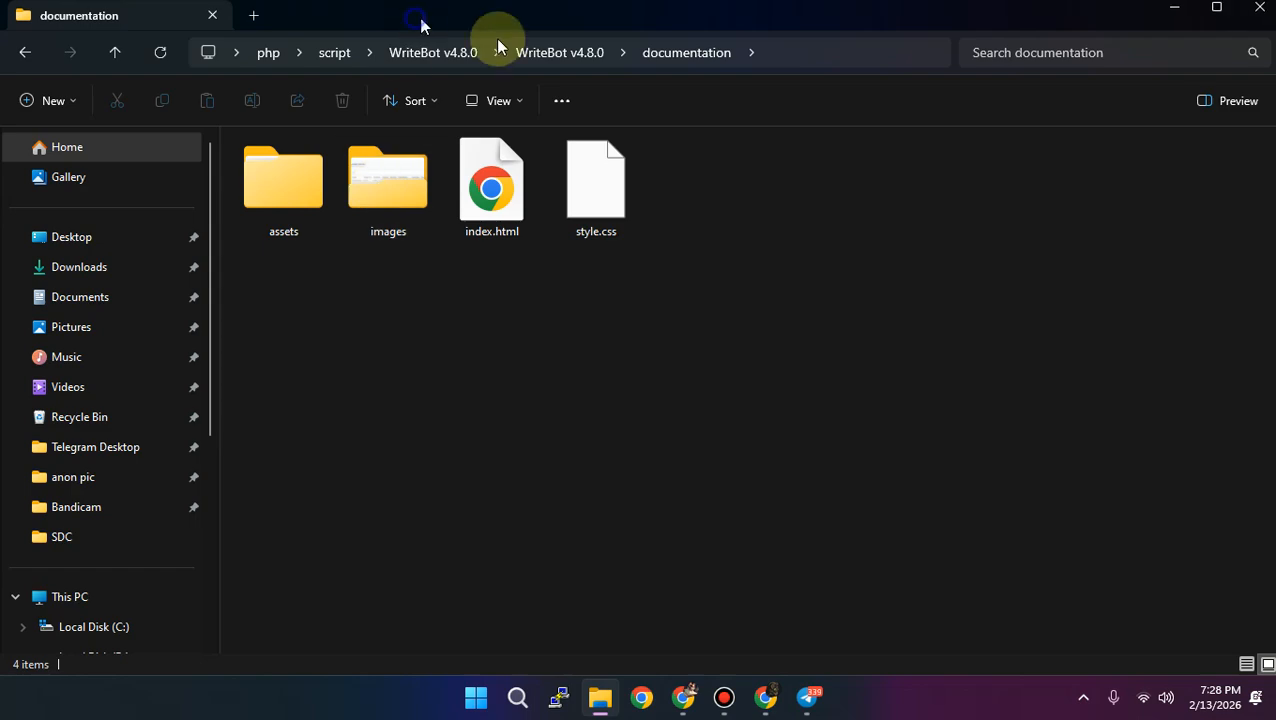
drag(418, 26, 806, 137)
drag(884, 300, 638, 11)
Reload the demo subdomain page, then return to the WriteBot documentation.
click(798, 13)
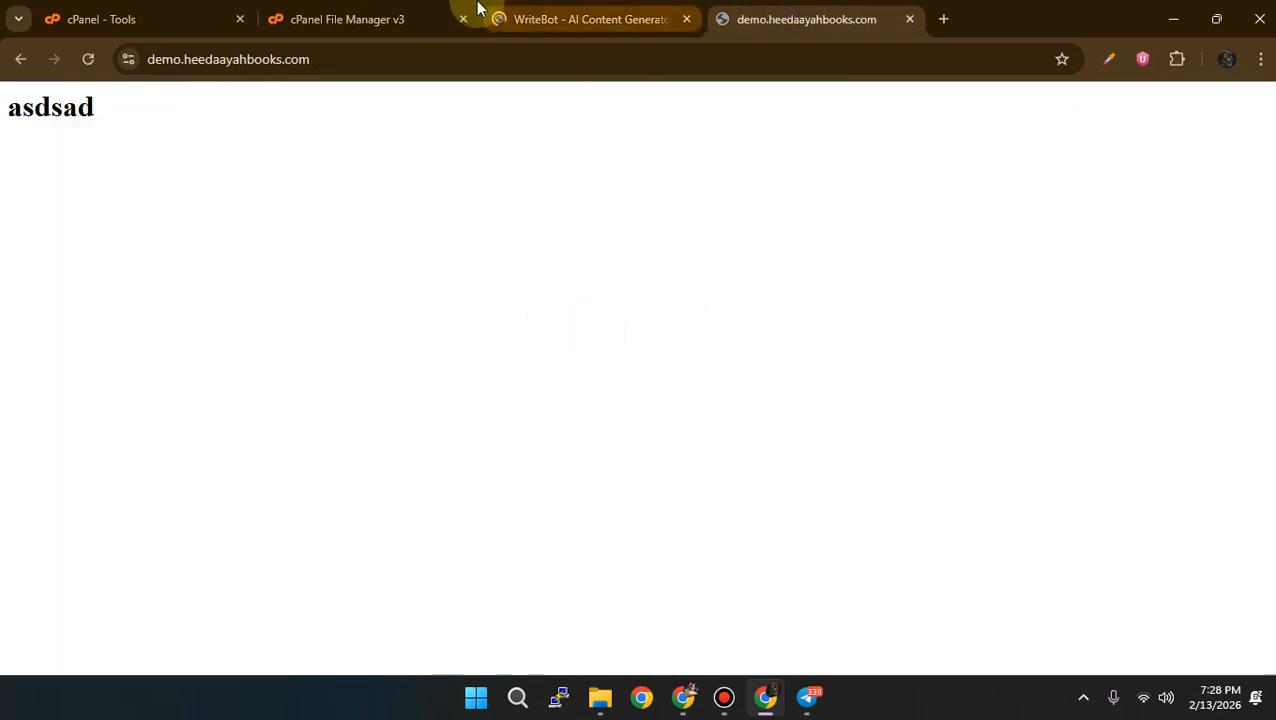
click(88, 59)
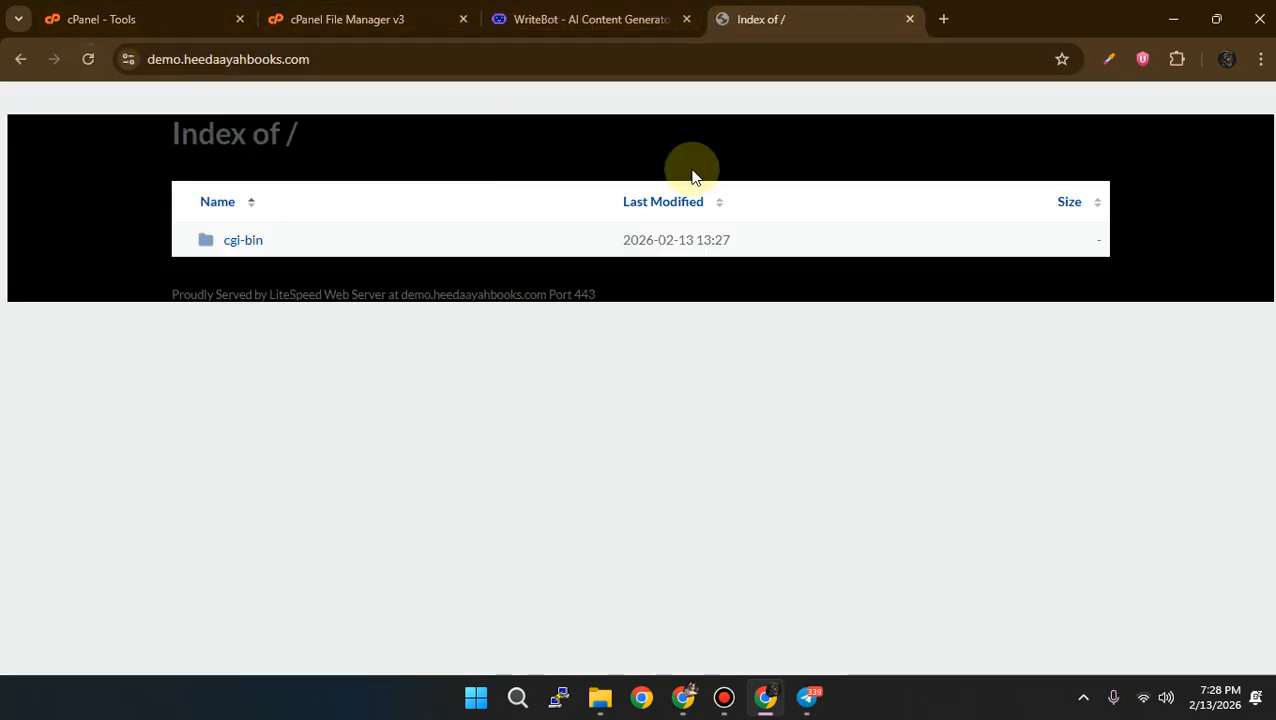
click(621, 16)
scroll(584, 419, down, 1)
scroll(600, 330, up, 1)
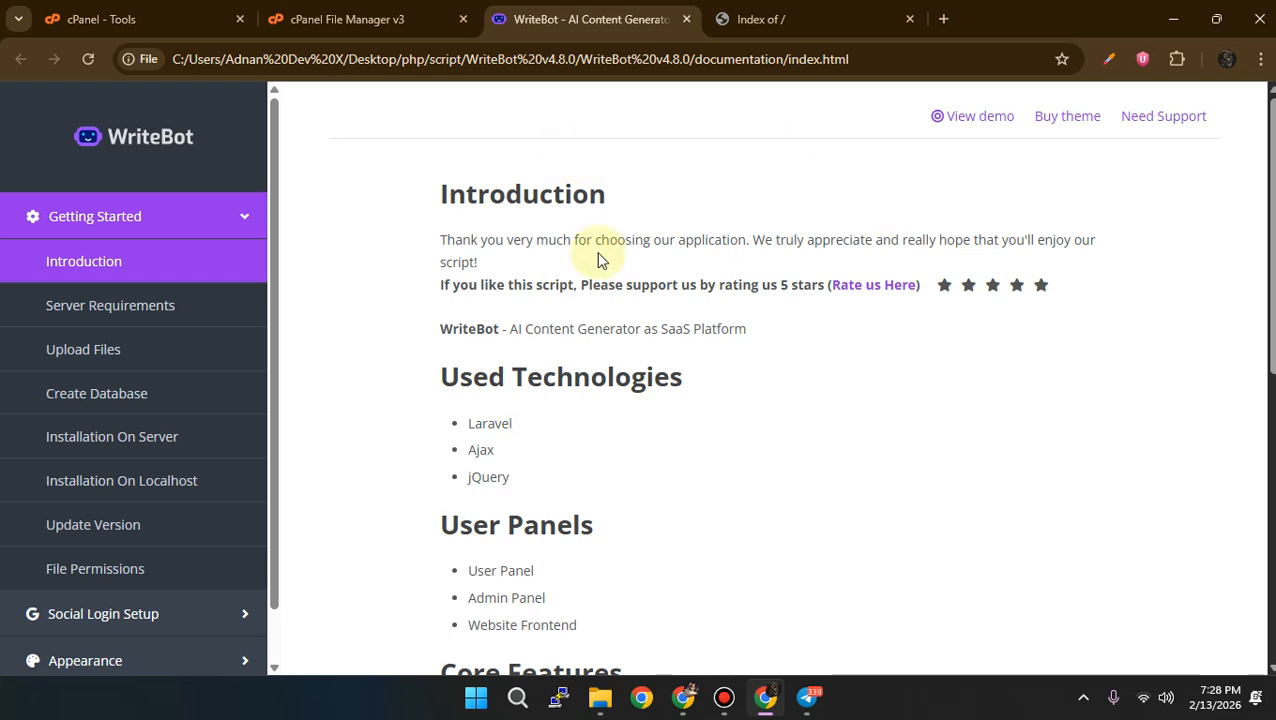
scroll(464, 367, down, 3)
scroll(512, 280, up, 2)
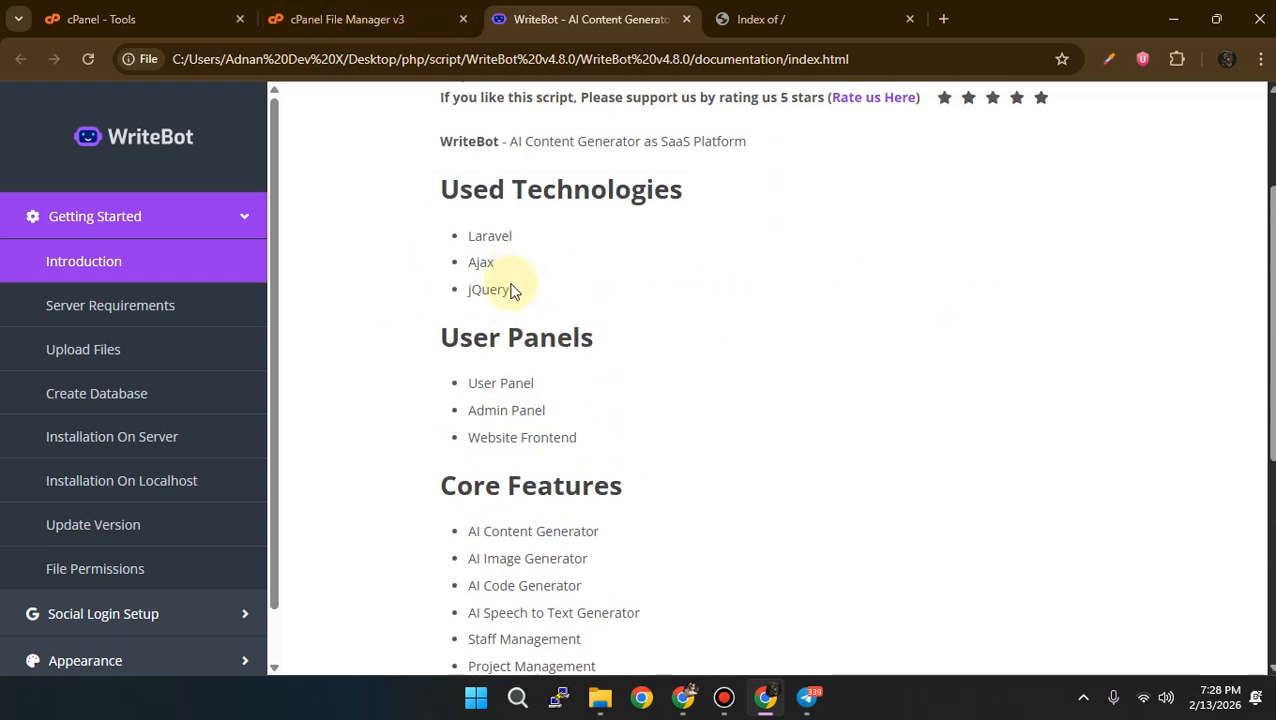
click(494, 234)
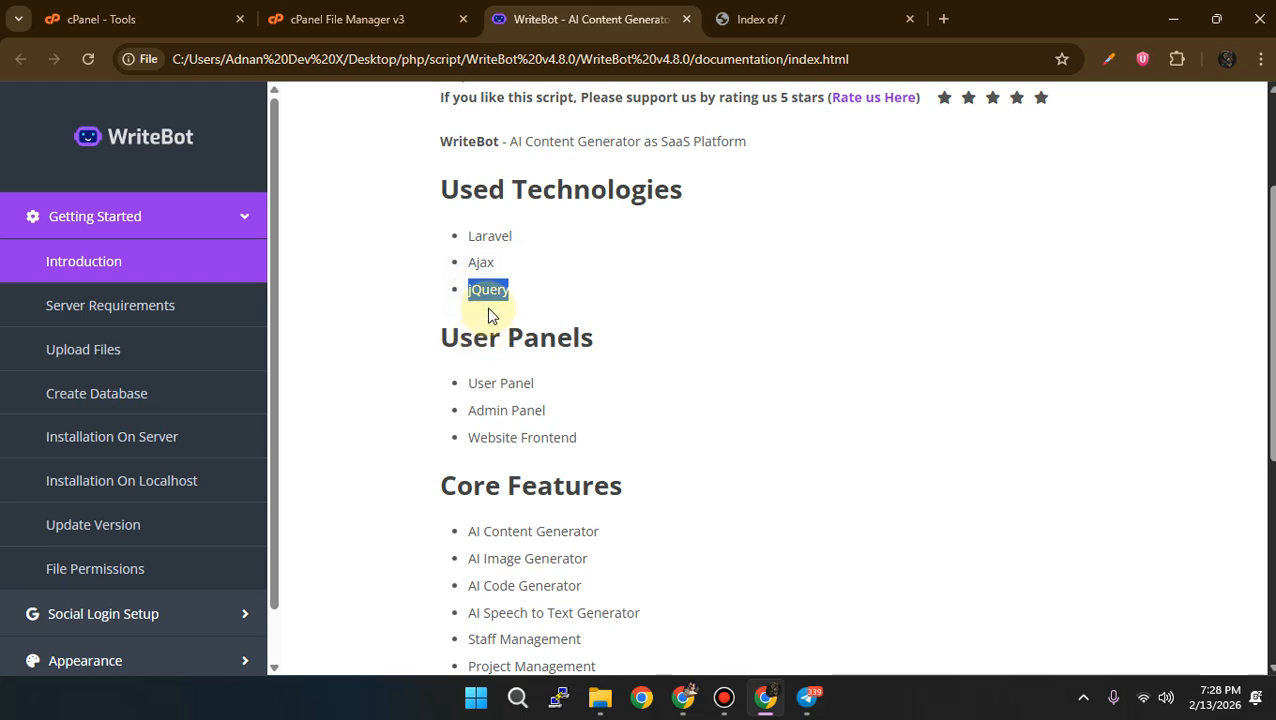
scroll(560, 292, down, 3)
scroll(632, 296, up, 1)
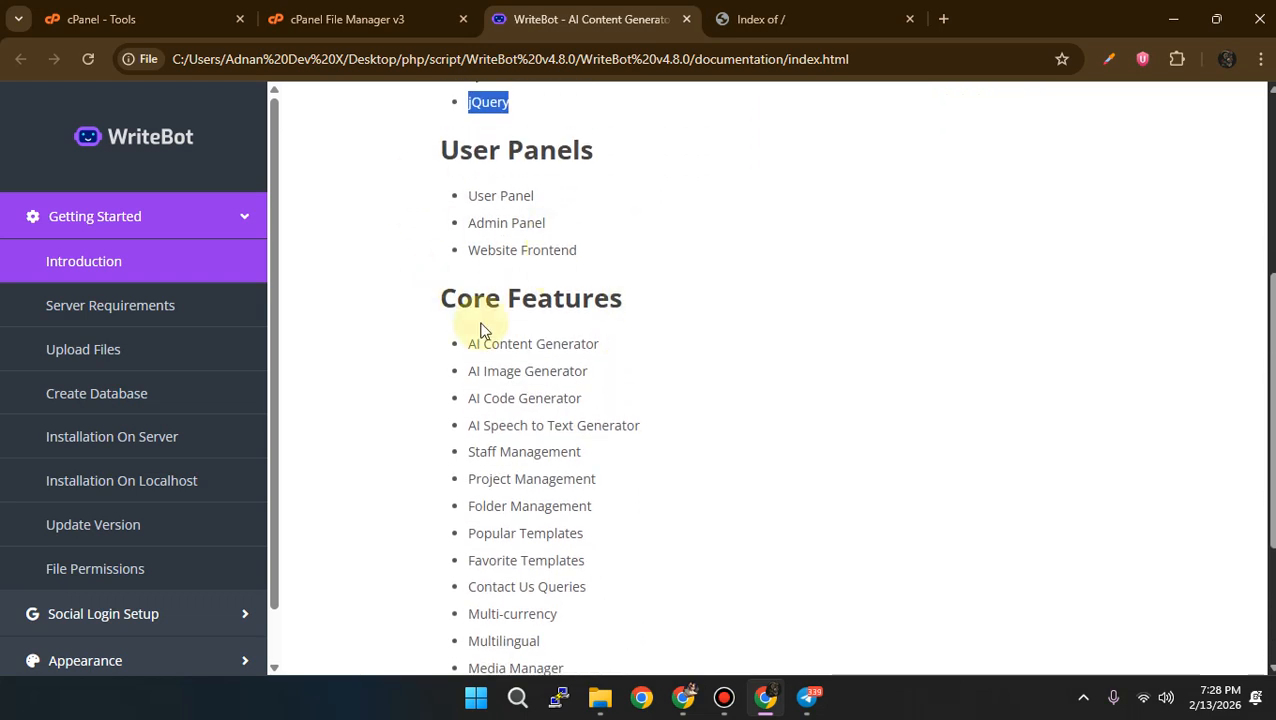
Review the User Panels section and feature list, from AI Content Generator to Subscription Management.
drag(445, 150, 740, 148)
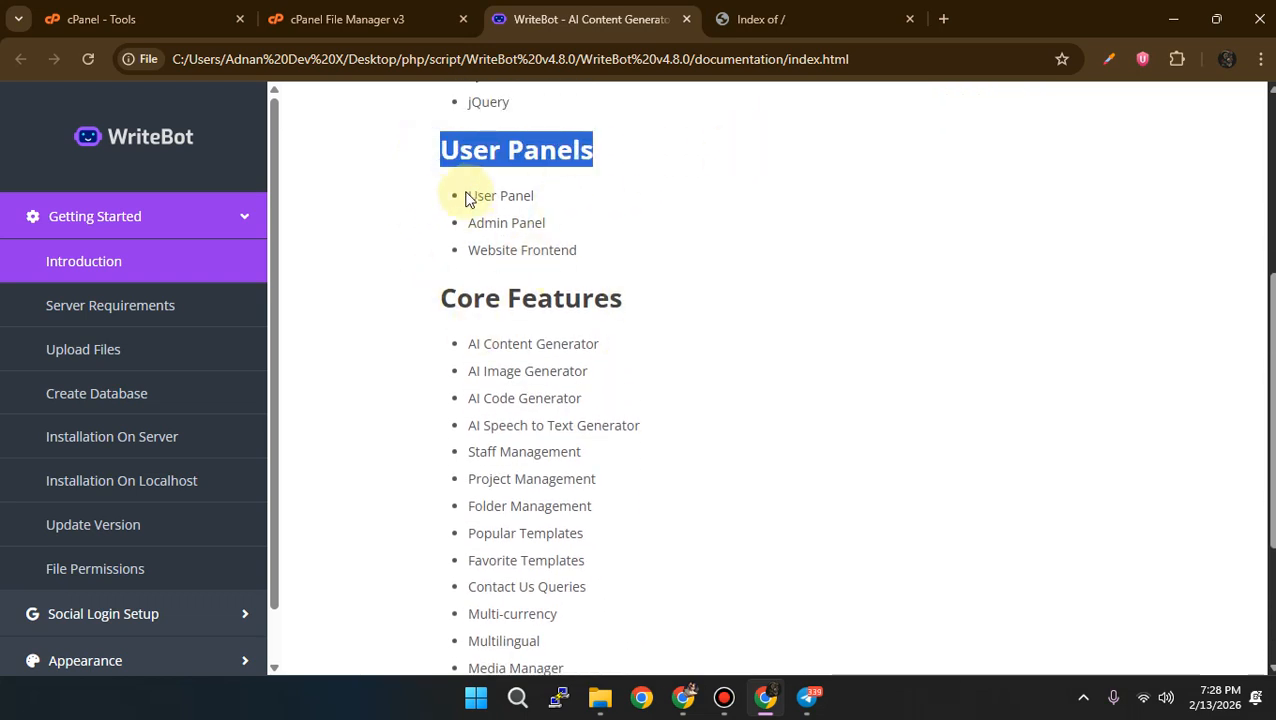
drag(466, 196, 597, 192)
click(442, 239)
click(471, 252)
scroll(514, 270, down, 1)
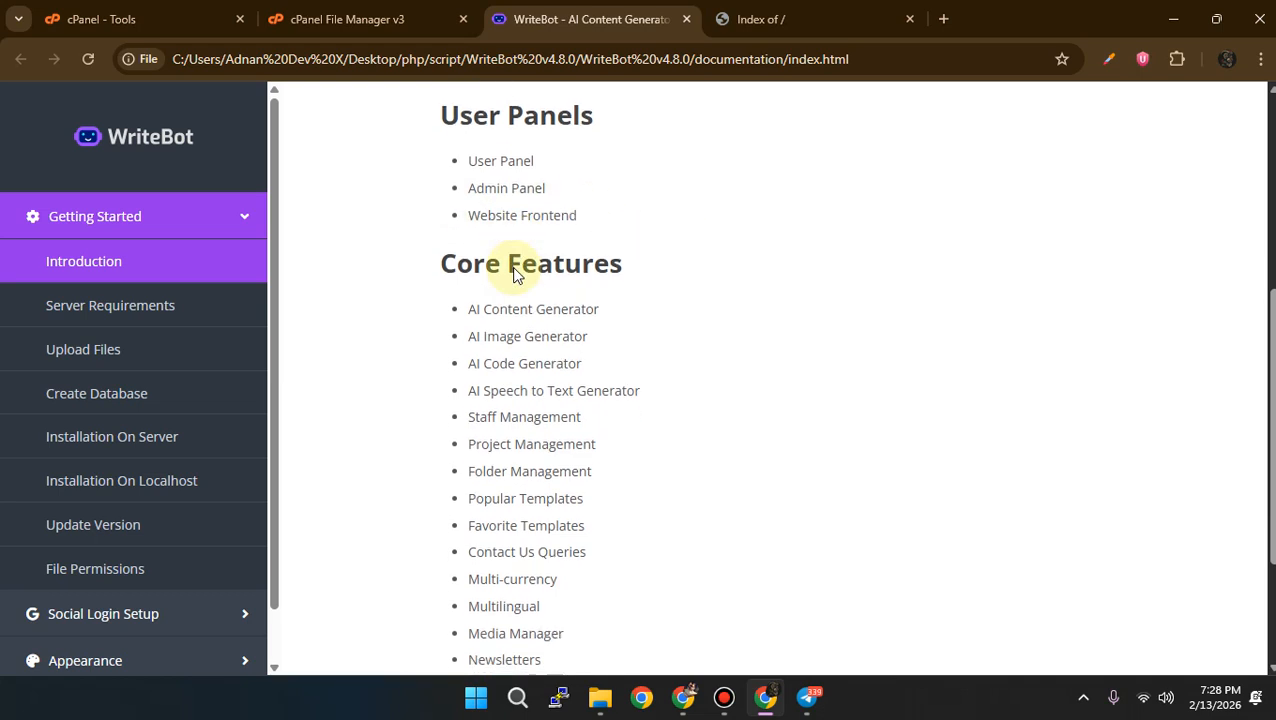
drag(413, 211, 632, 259)
scroll(524, 259, down, 1)
drag(466, 157, 775, 159)
drag(475, 189, 607, 196)
drag(506, 216, 590, 219)
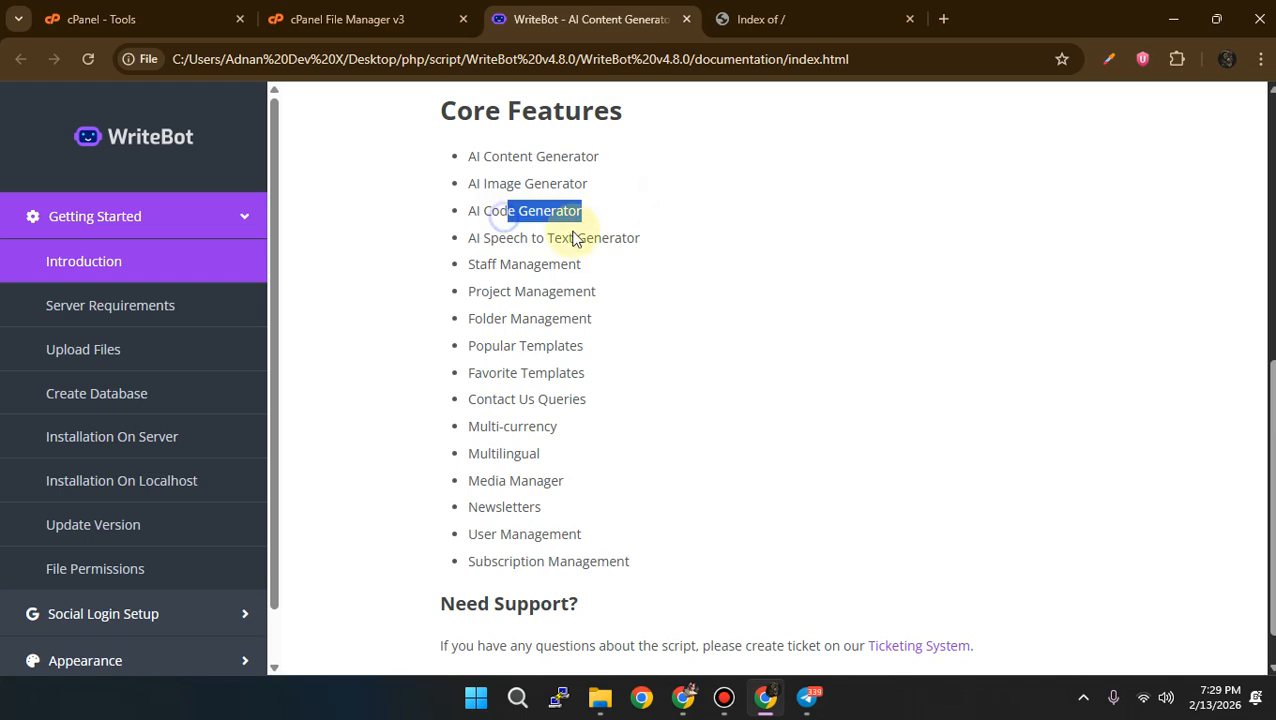
drag(491, 217, 586, 561)
scroll(806, 379, down, 1)
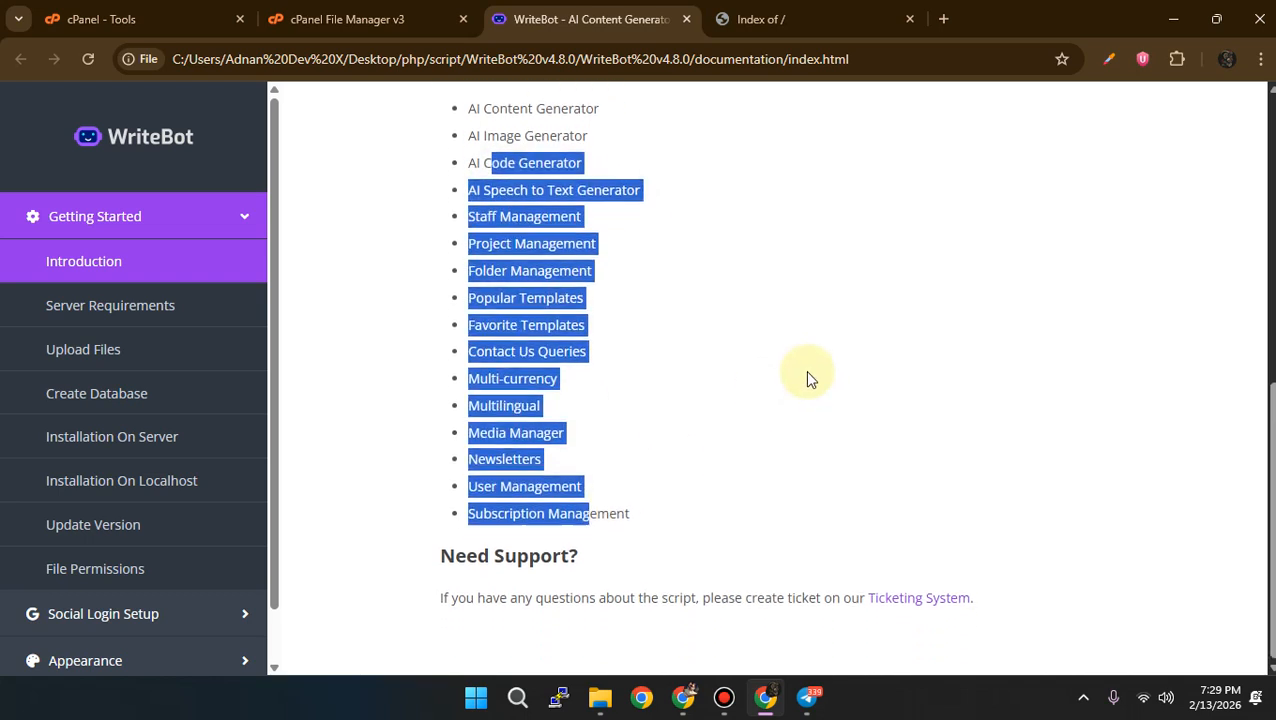
Check Server Requirements: the minimum PHP 8.0 version and required extensions like OpenSSL.
click(137, 326)
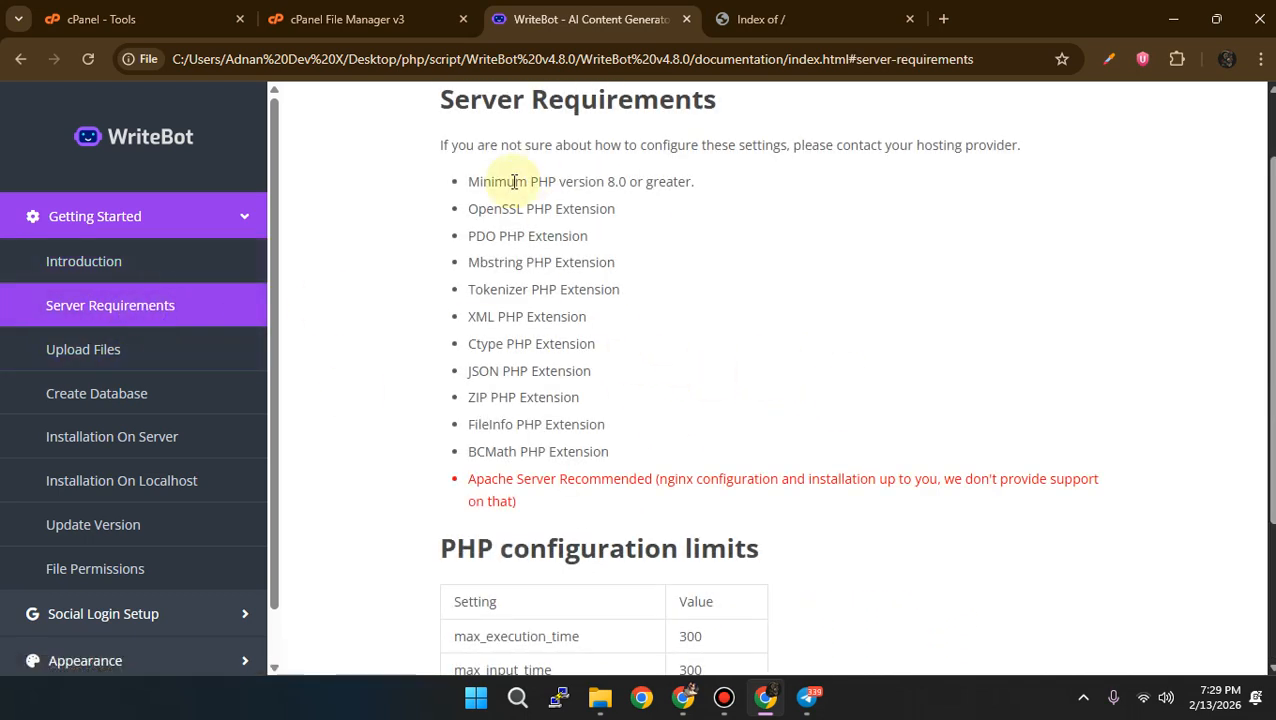
drag(470, 181, 404, 179)
click(617, 180)
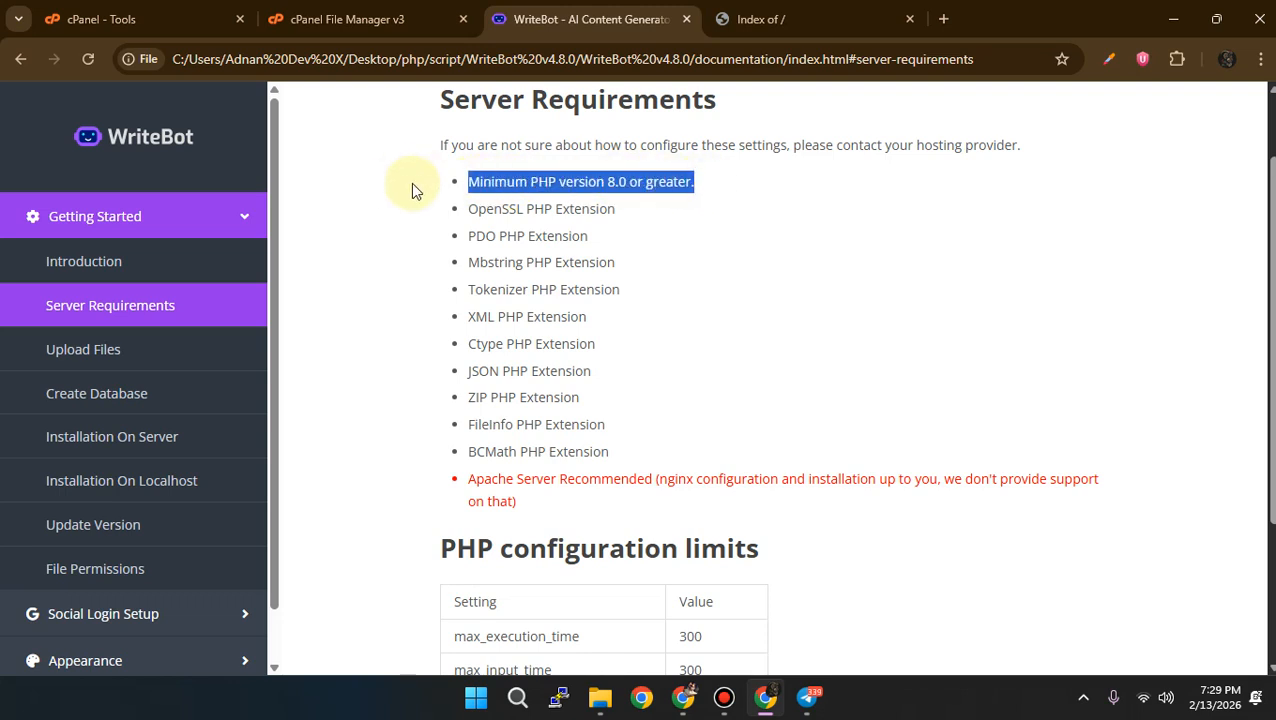
click(347, 19)
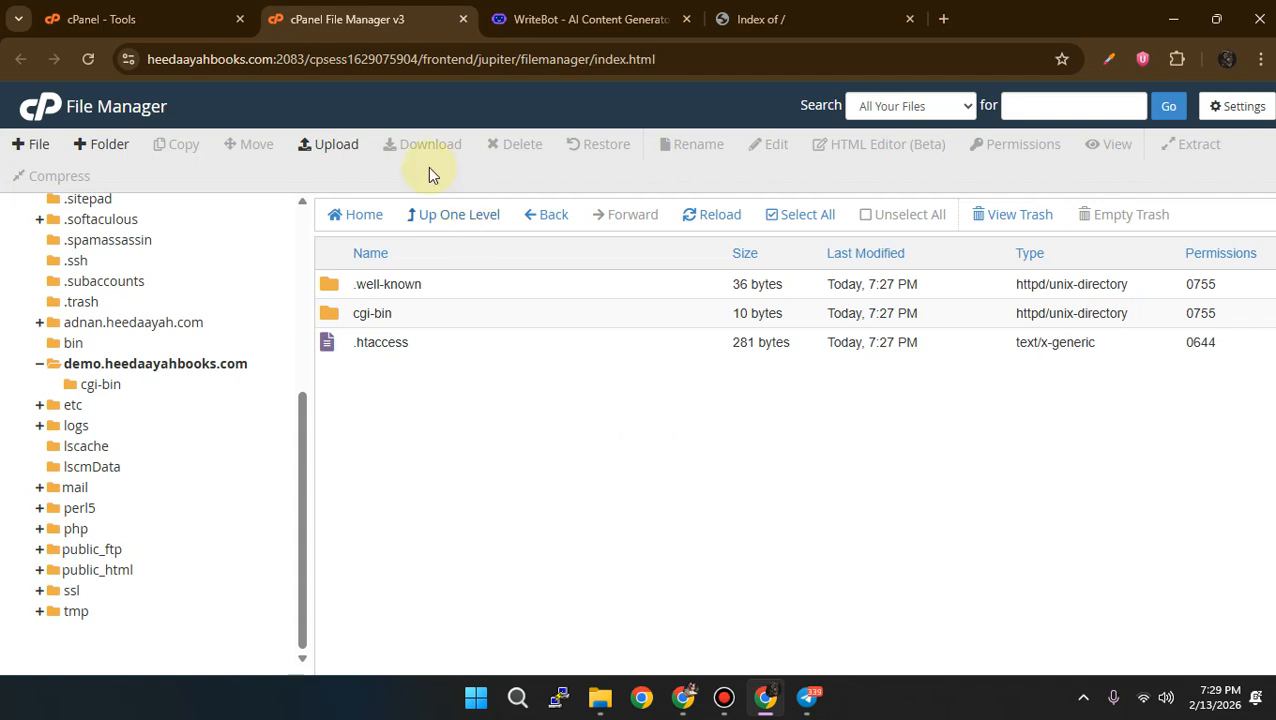
click(660, 17)
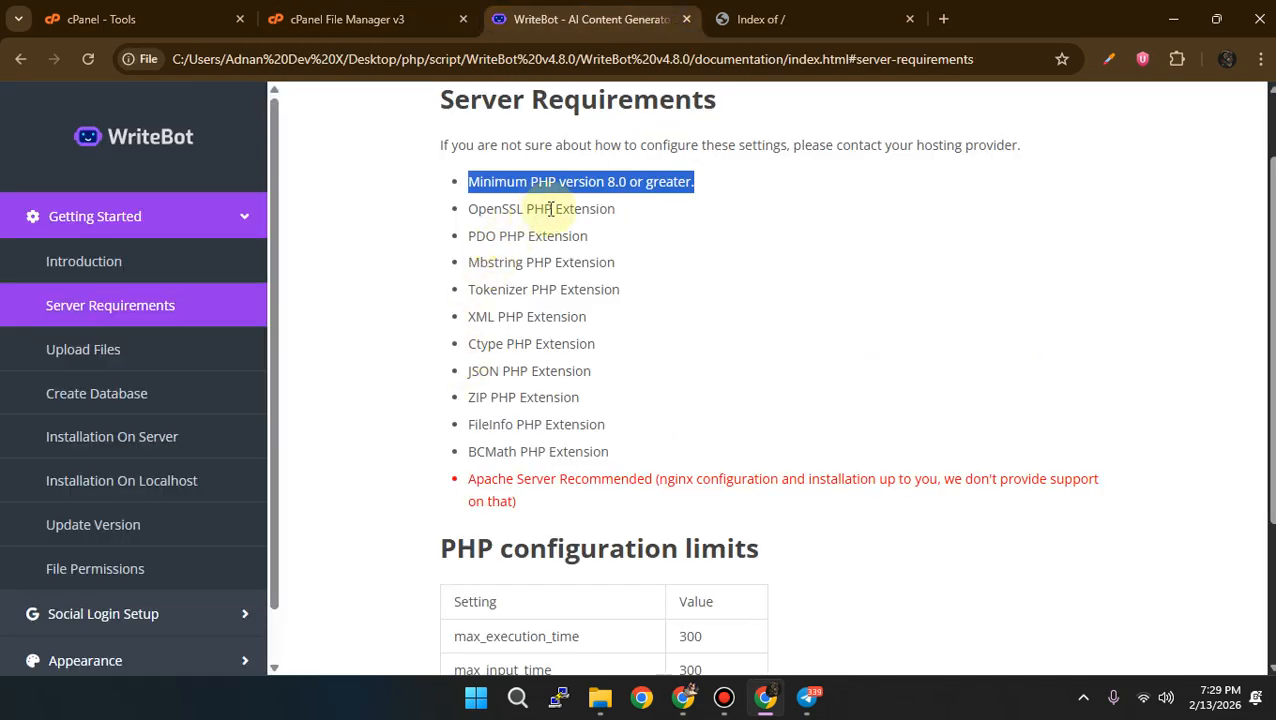
drag(602, 207, 592, 451)
click(491, 229)
scroll(746, 328, down, 2)
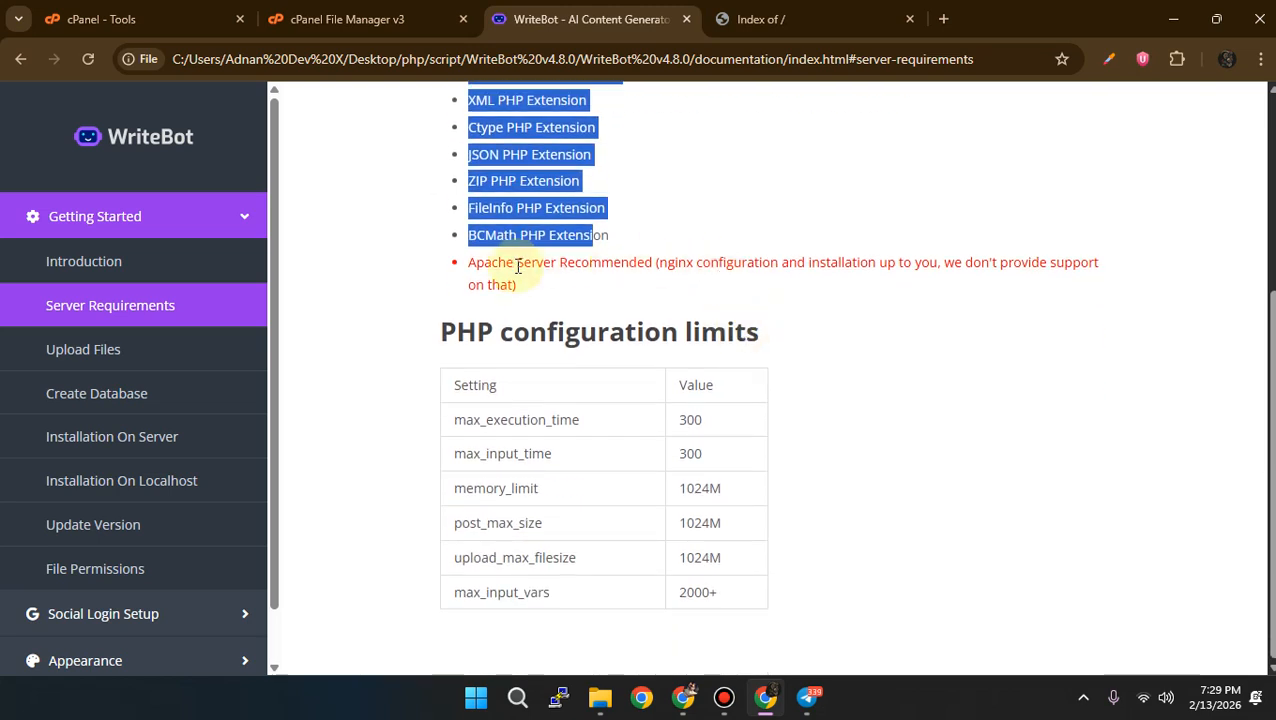
click(491, 266)
Read the Apache recommendation and PHP configuration limits (1024M), then return to cPanel.
drag(491, 266, 754, 263)
click(611, 272)
double_click(604, 269)
click(735, 259)
drag(967, 265, 478, 262)
double_click(705, 263)
drag(441, 328, 772, 598)
double_click(690, 560)
click(345, 5)
click(164, 5)
click(300, 8)
Open MultiPHP Manager in a new tab and tick demo.heedaayahbooks.com, confirming it runs PHP 8.1.
click(131, 5)
scroll(427, 456, down, 6)
scroll(607, 393, up, 5)
scroll(868, 366, down, 4)
scroll(868, 366, down, 10)
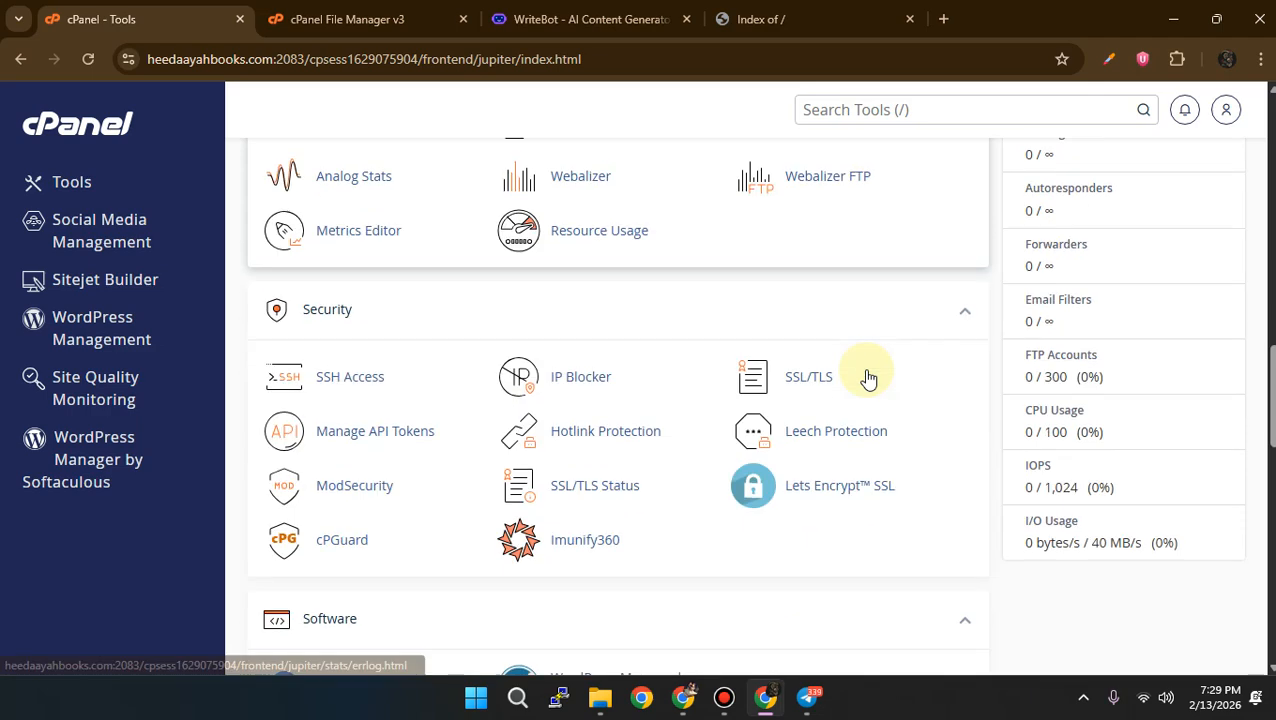
scroll(770, 360, down, 2)
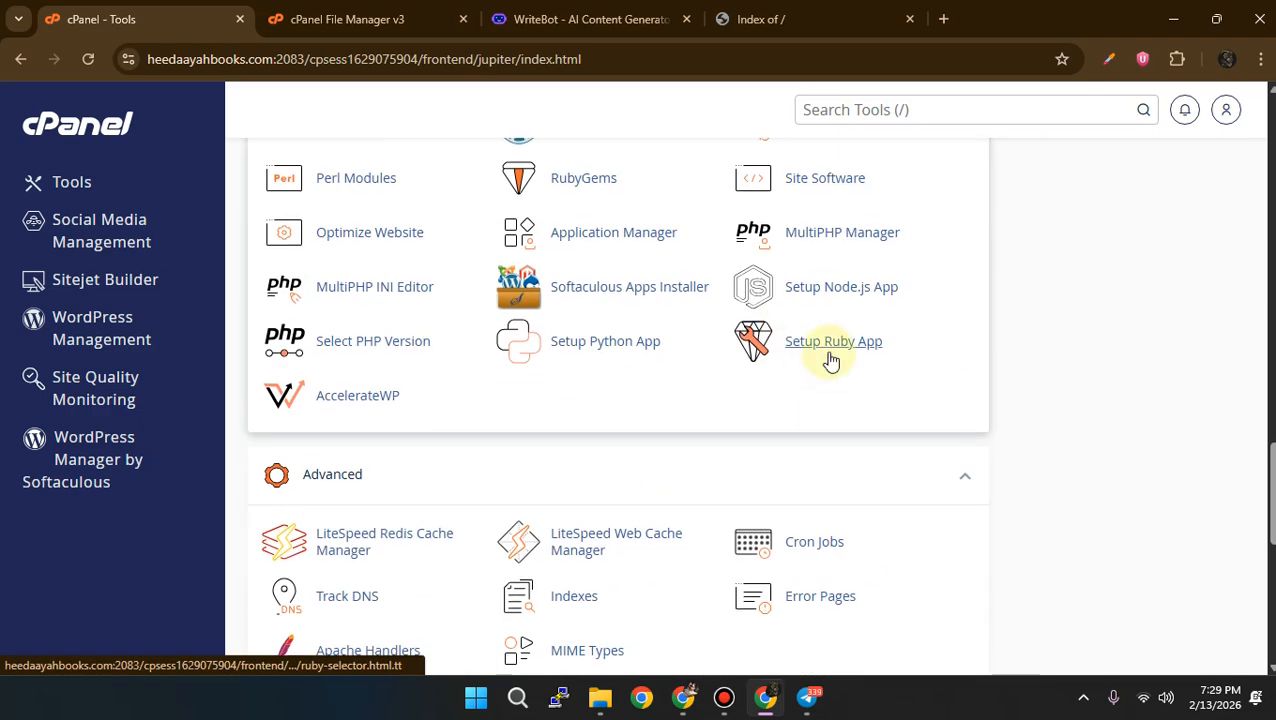
scroll(820, 350, up, 1)
right_click(865, 338)
click(954, 347)
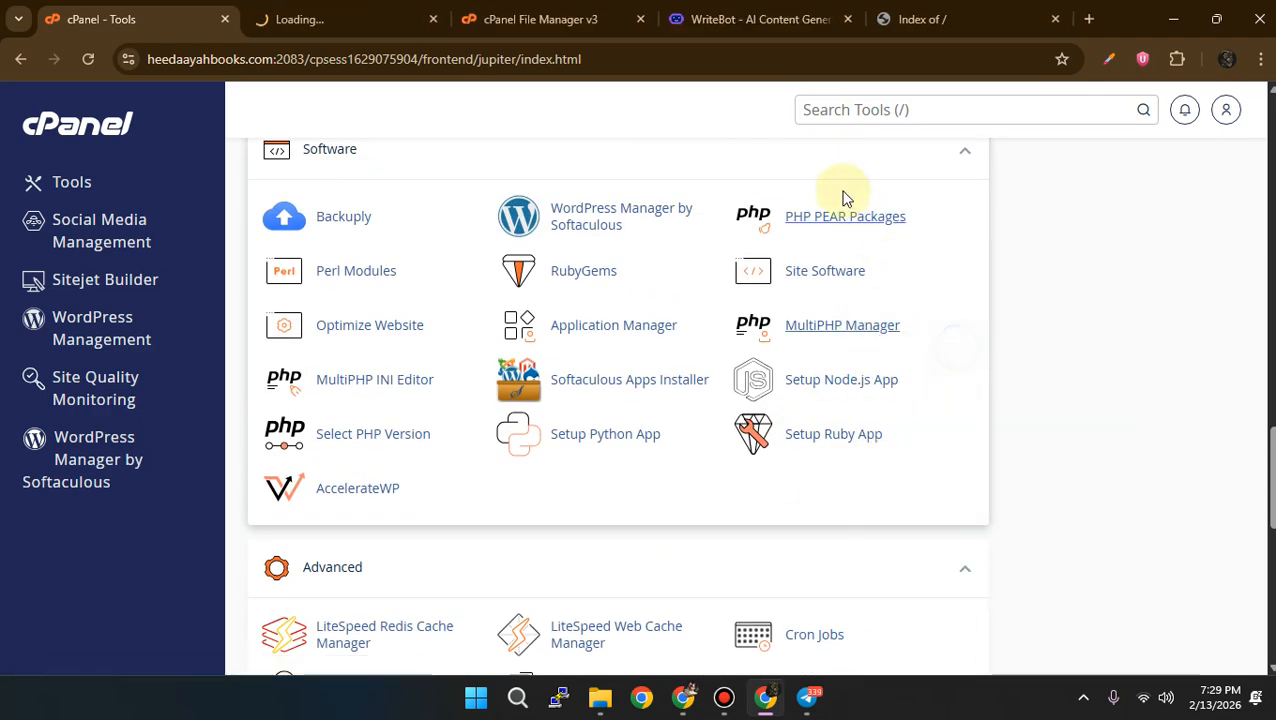
click(340, 19)
scroll(548, 397, down, 2)
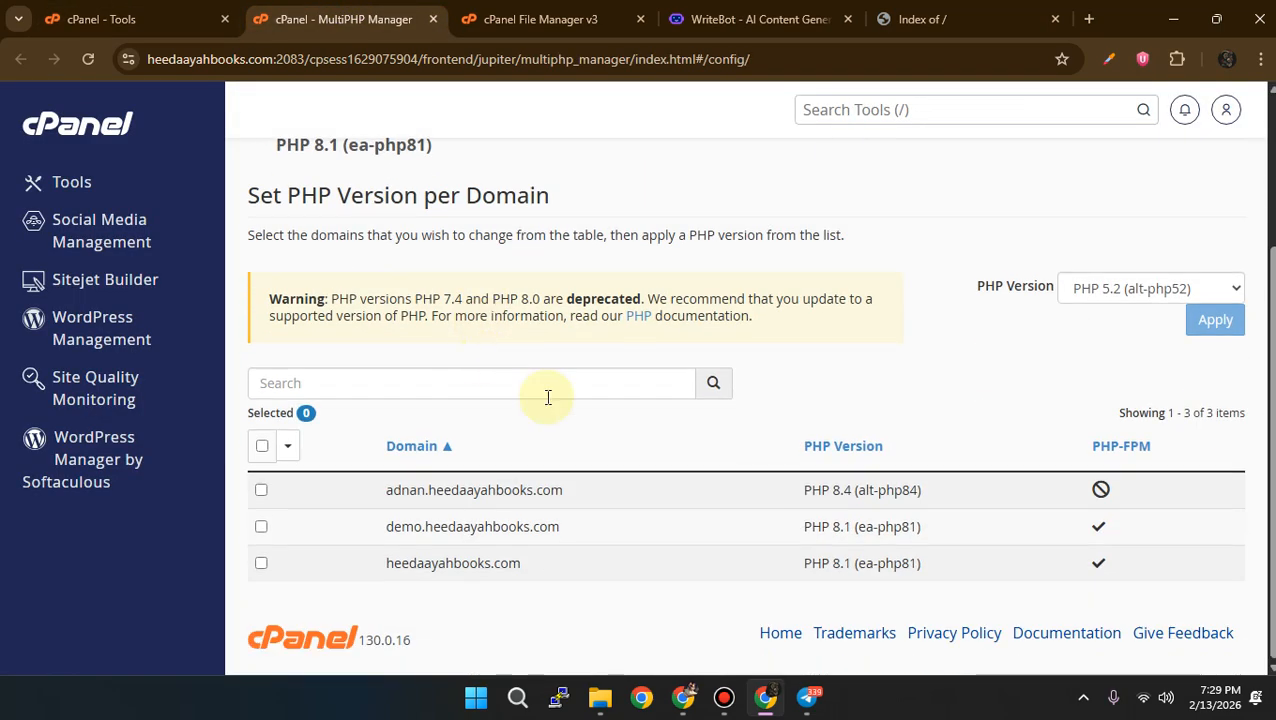
click(262, 528)
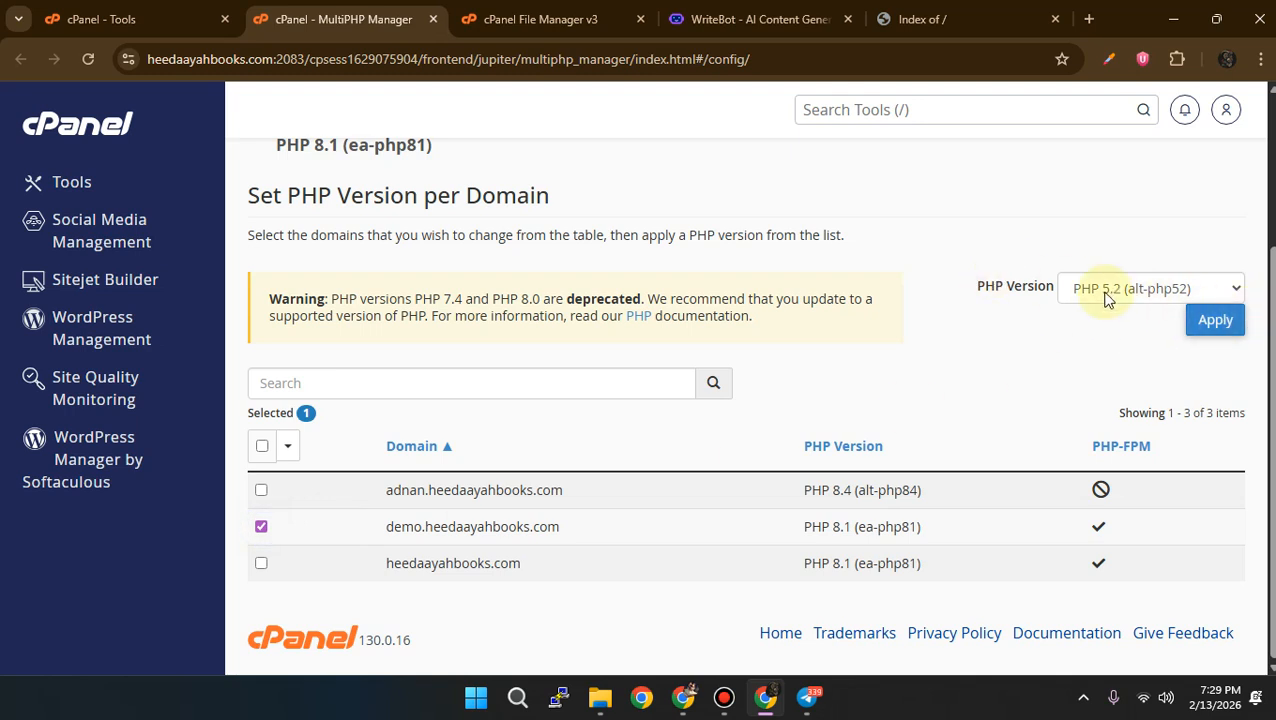
Close MultiPHP Manager and open the MultiPHP INI Editor in a new tab.
click(199, 17)
click(432, 19)
scroll(405, 270, down, 1)
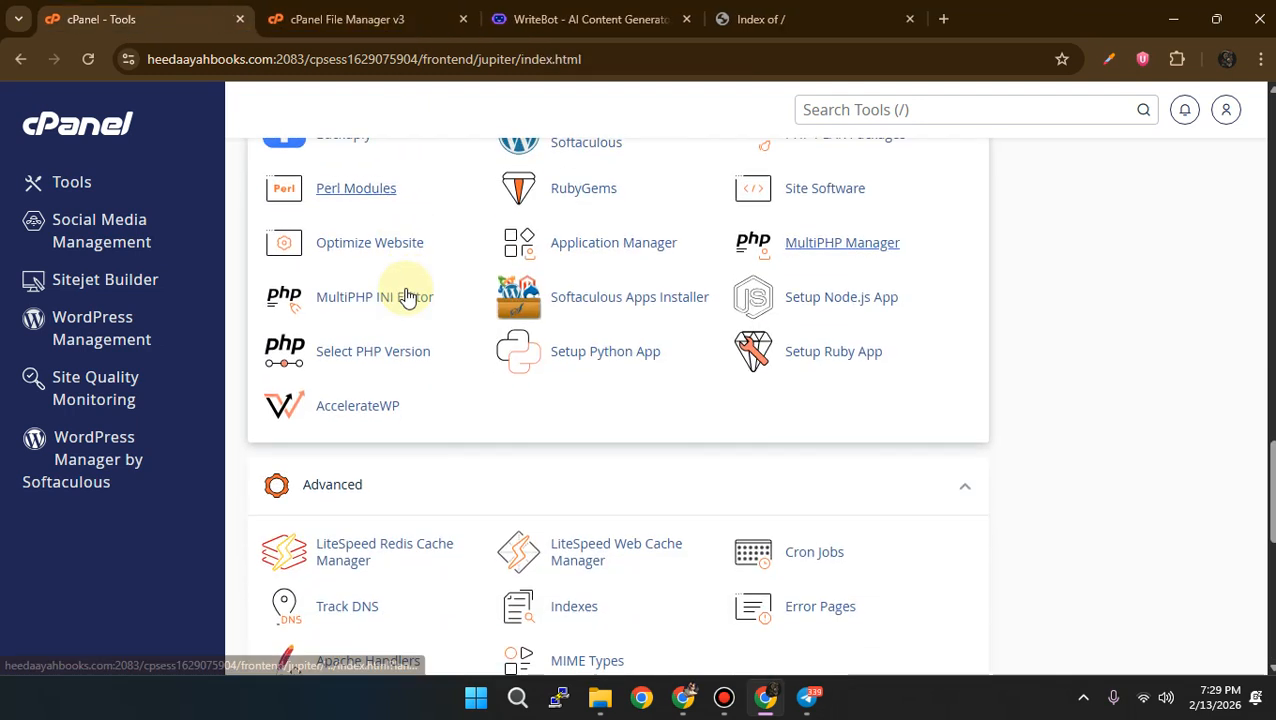
right_click(400, 283)
click(445, 296)
click(330, 17)
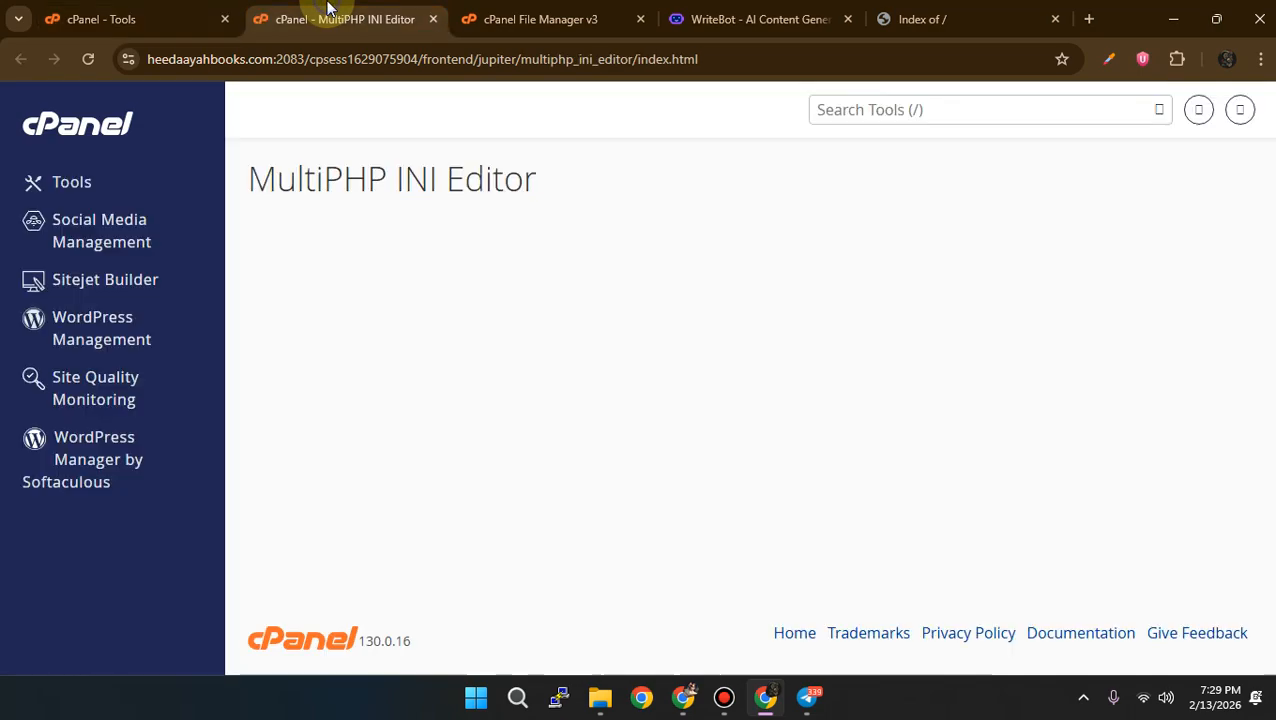
Choose demo.heedaayahbooks.com as the location to configure in the MultiPHP INI Editor.
click(340, 452)
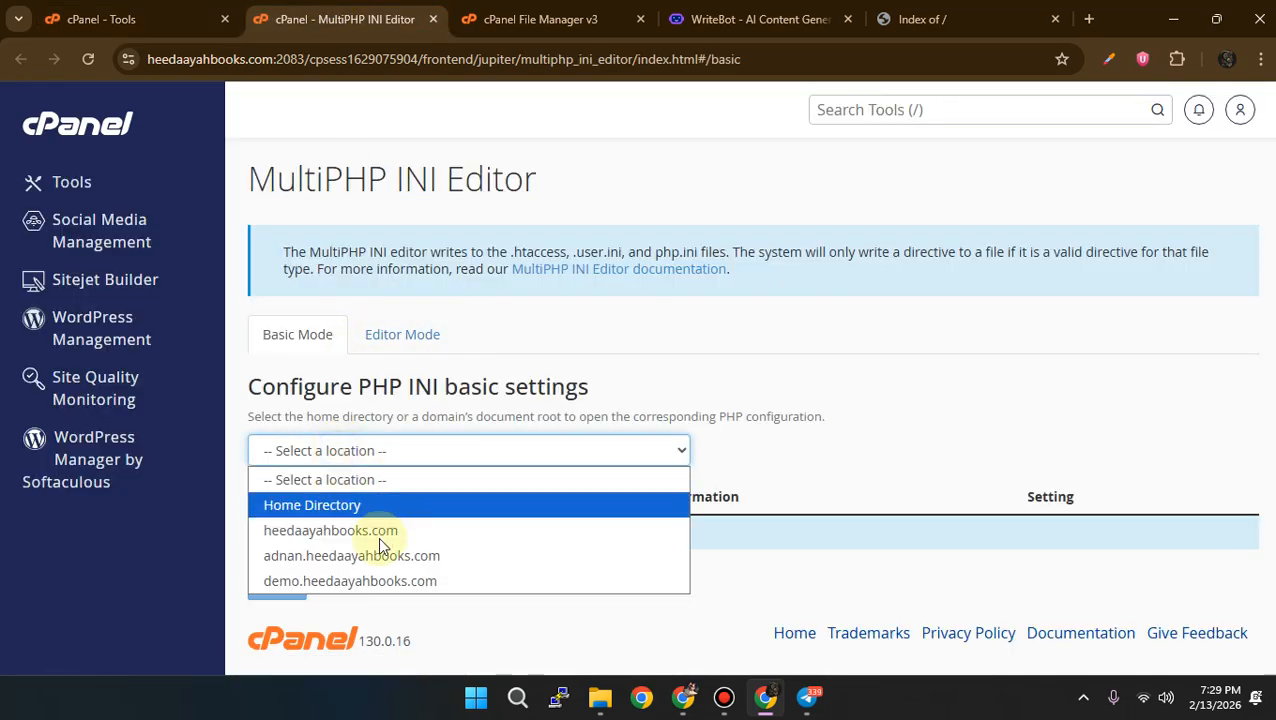
click(365, 582)
scroll(735, 328, down, 6)
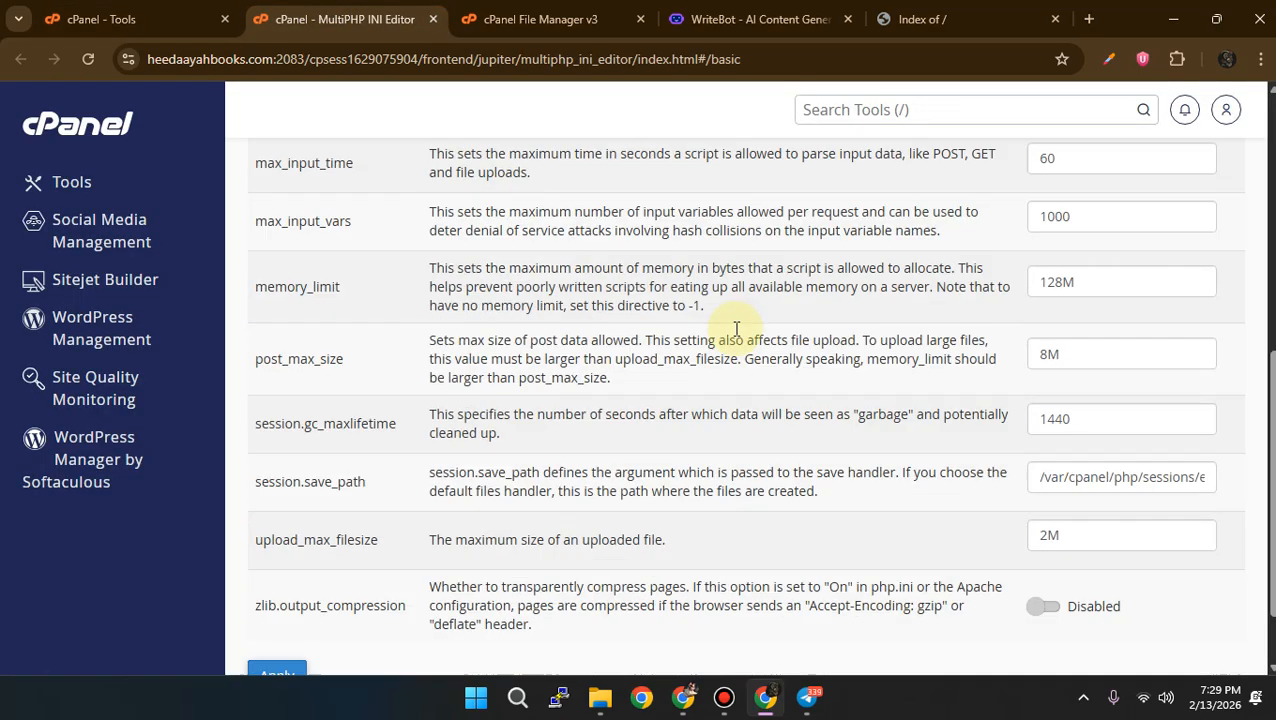
scroll(866, 336, up, 3)
scroll(860, 300, down, 1)
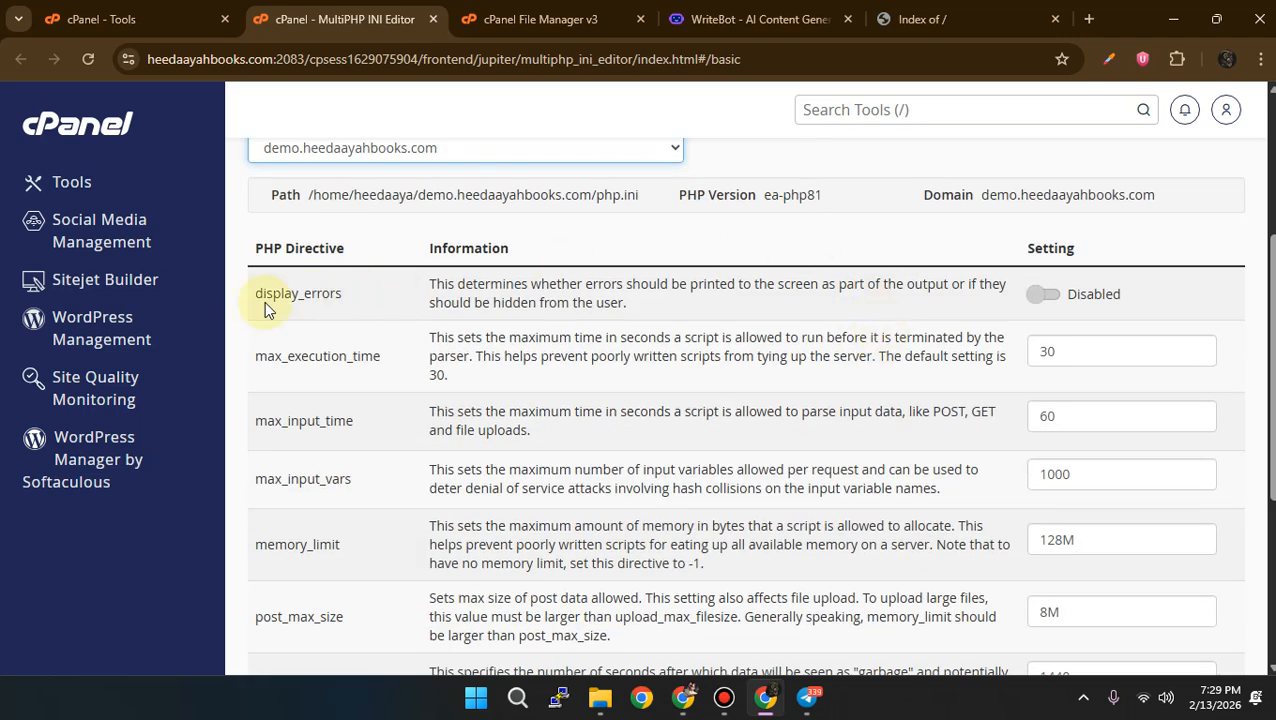
drag(267, 310, 967, 328)
Compare the WriteBot documentation's PHP limits table with the max_input_time and max_execution_time directives.
click(540, 19)
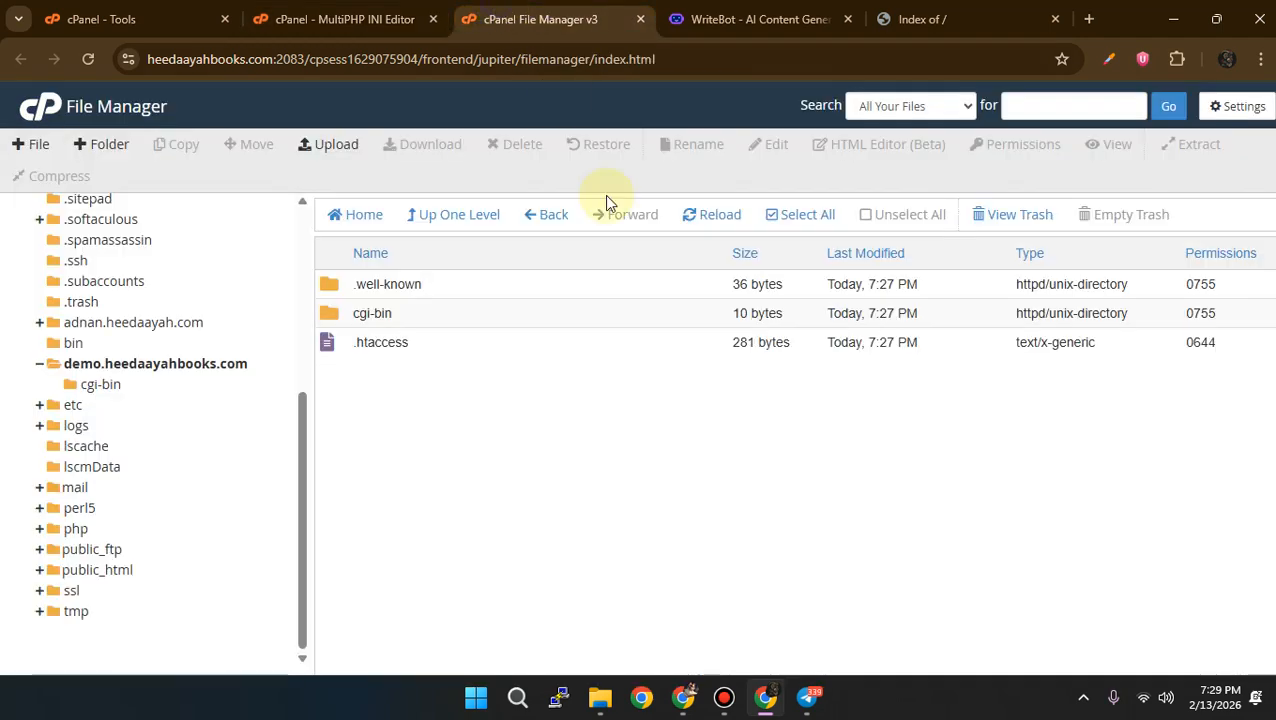
click(745, 19)
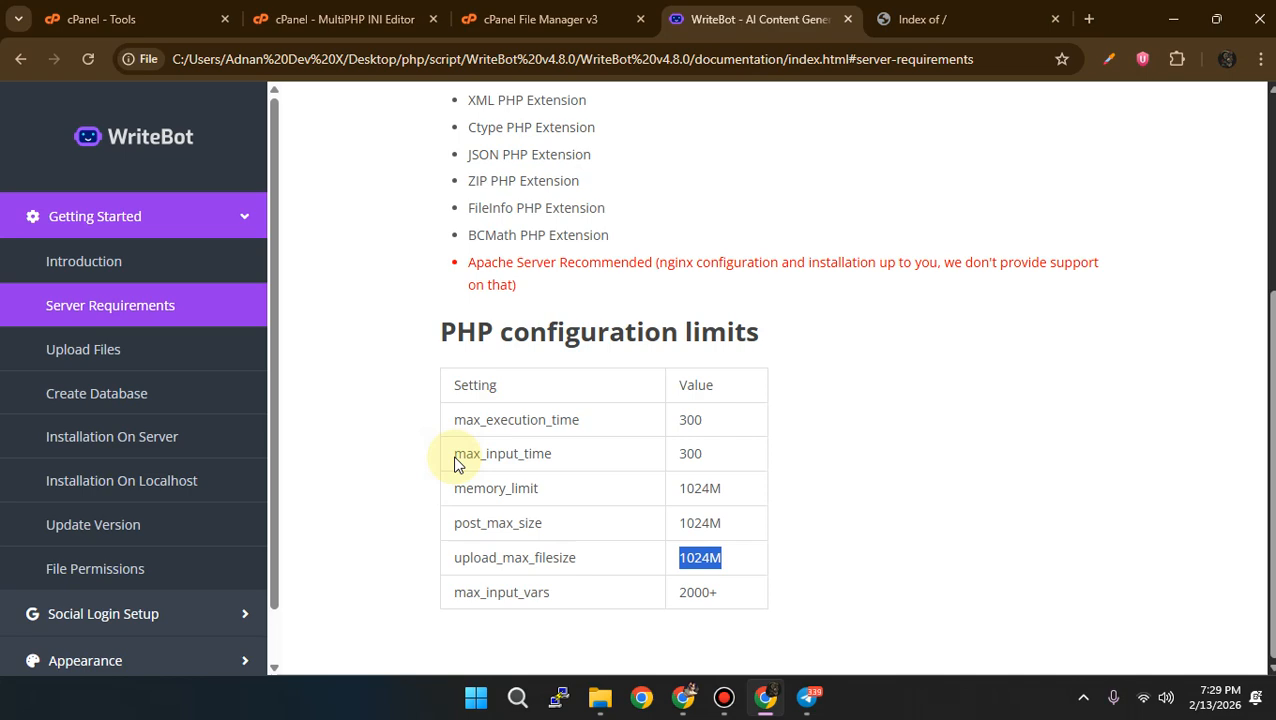
drag(454, 454, 641, 470)
click(420, 10)
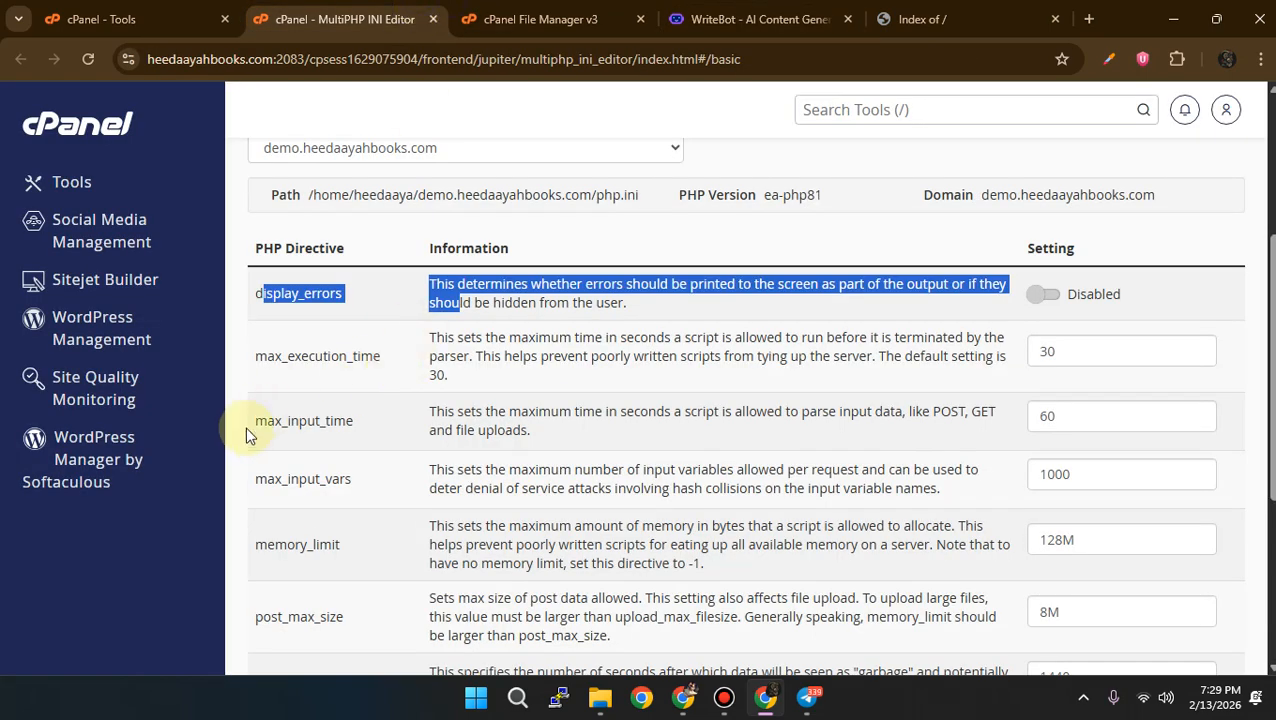
drag(358, 425, 255, 248)
double_click(350, 357)
scroll(342, 404, down, 1)
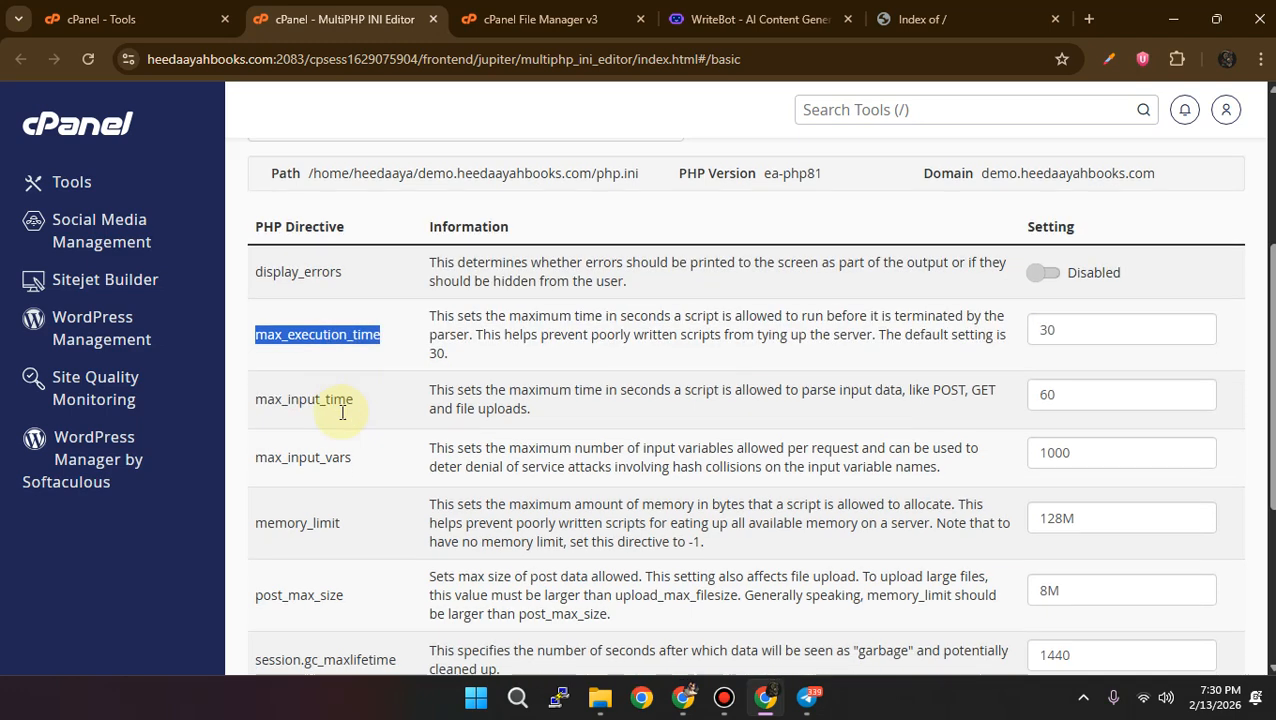
drag(372, 400, 266, 400)
Change upload_max_filesize from 2 to 30M.
scroll(300, 343, down, 2)
scroll(300, 343, down, 1)
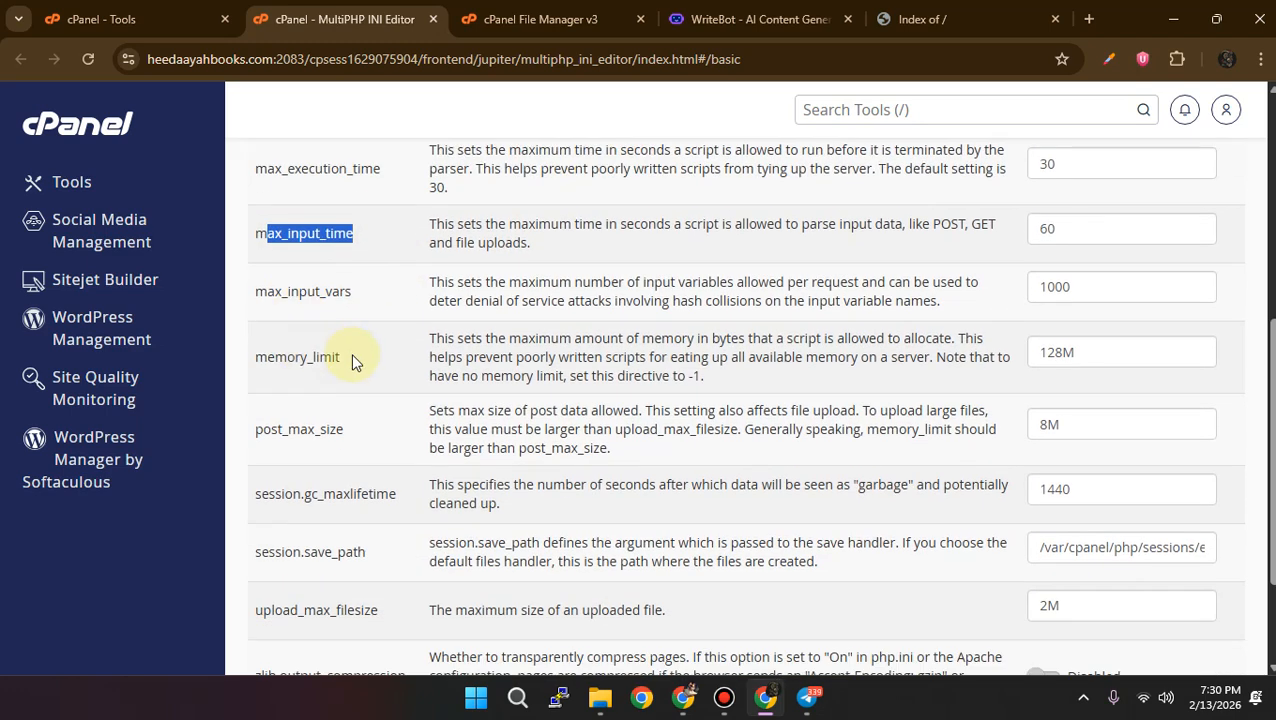
scroll(336, 480, down, 3)
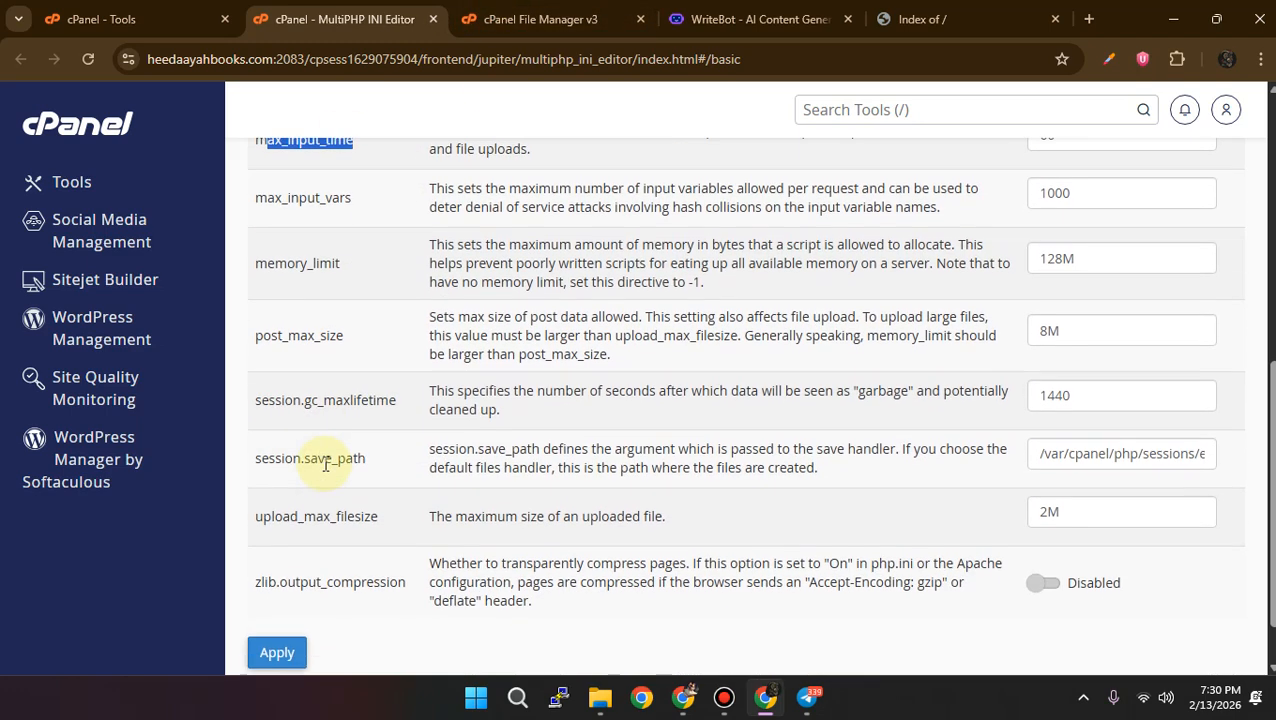
scroll(742, 430, up, 3)
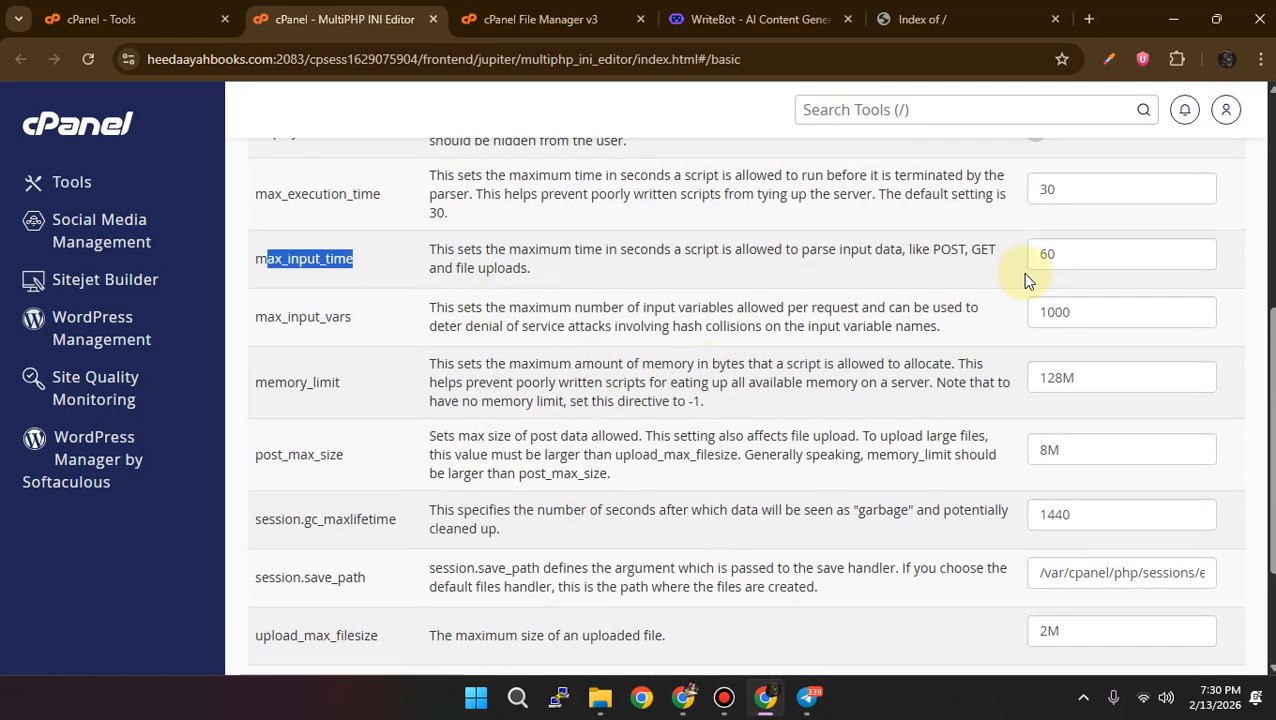
scroll(1025, 280, down, 3)
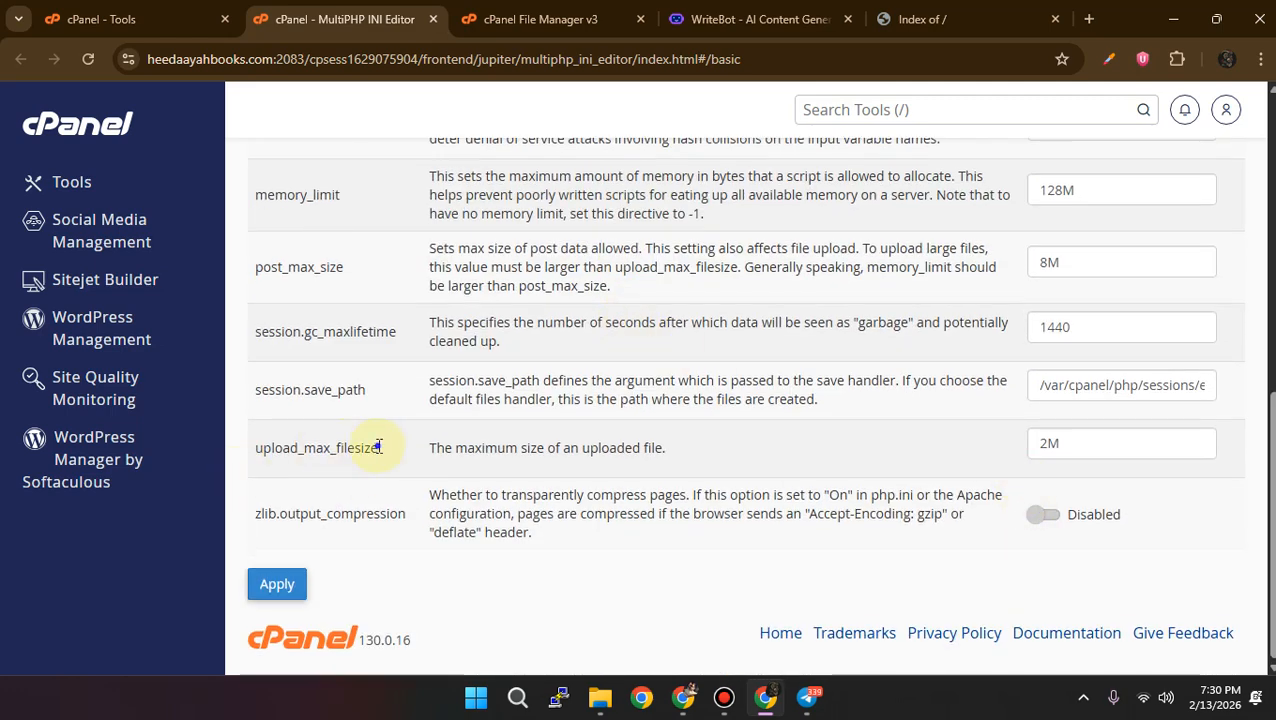
shift+click(379, 447)
click(1082, 448)
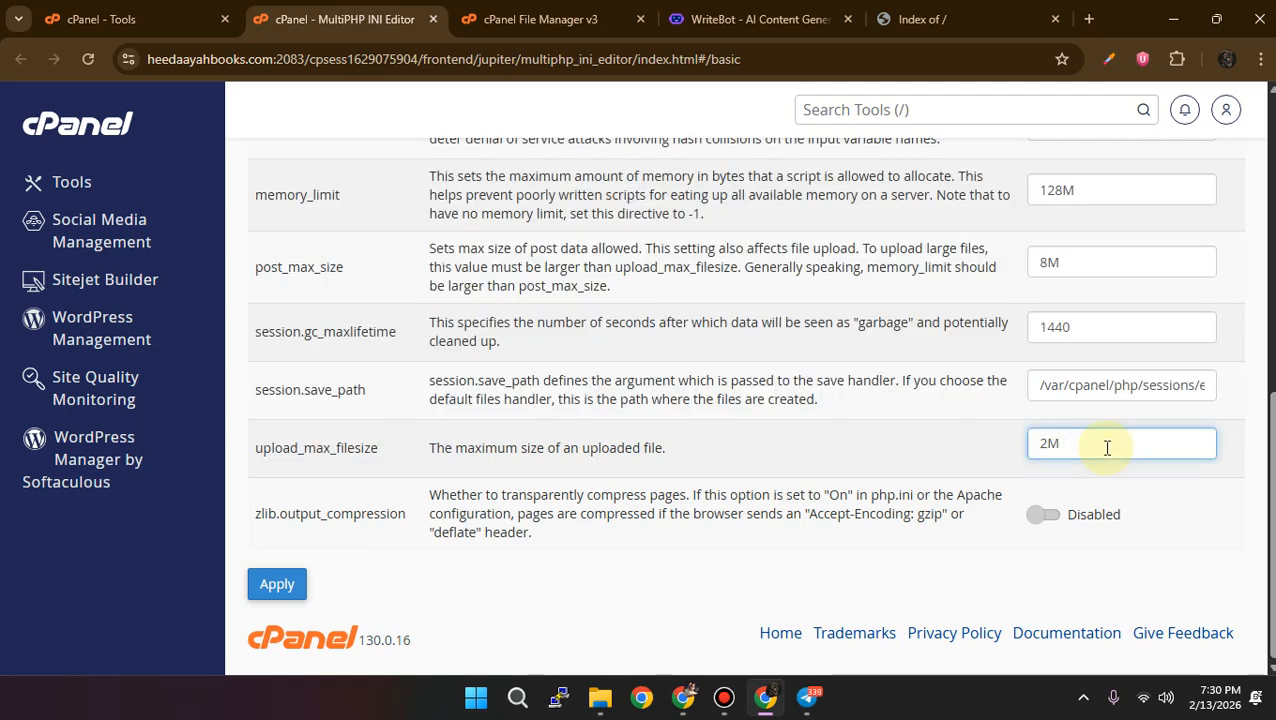
key(BackSpace)
text(30)
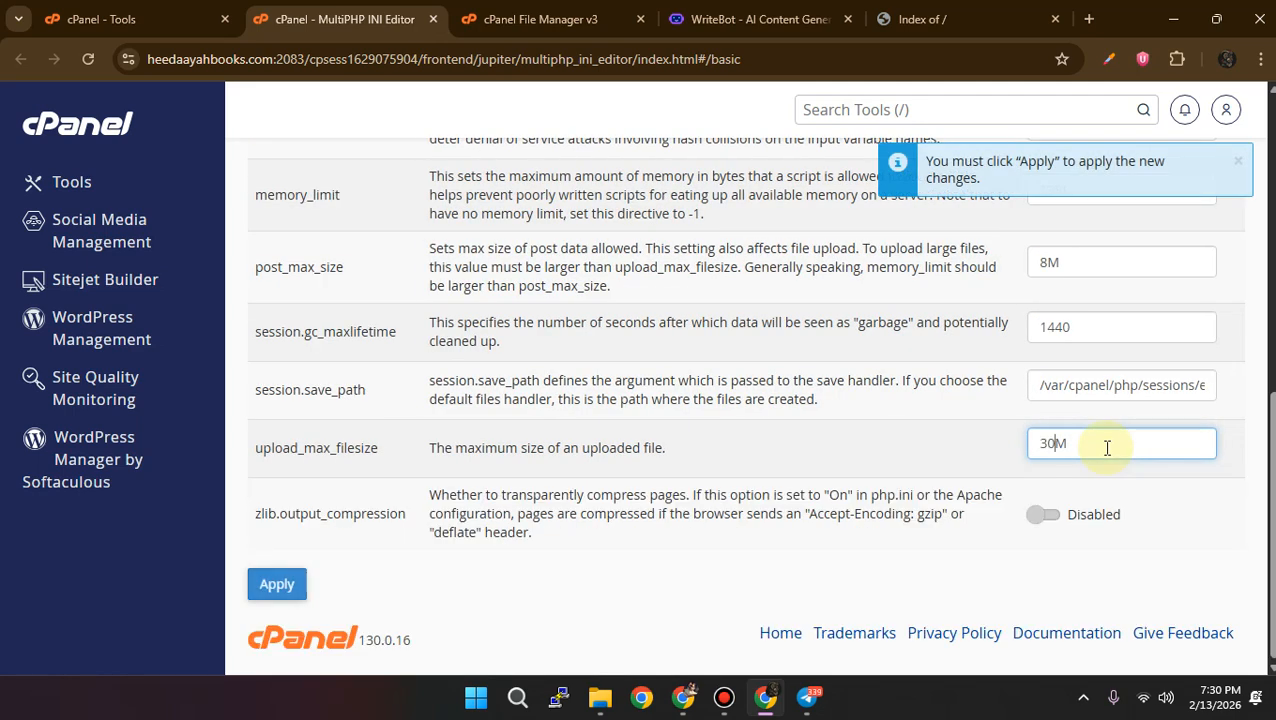
scroll(974, 494, up, 2)
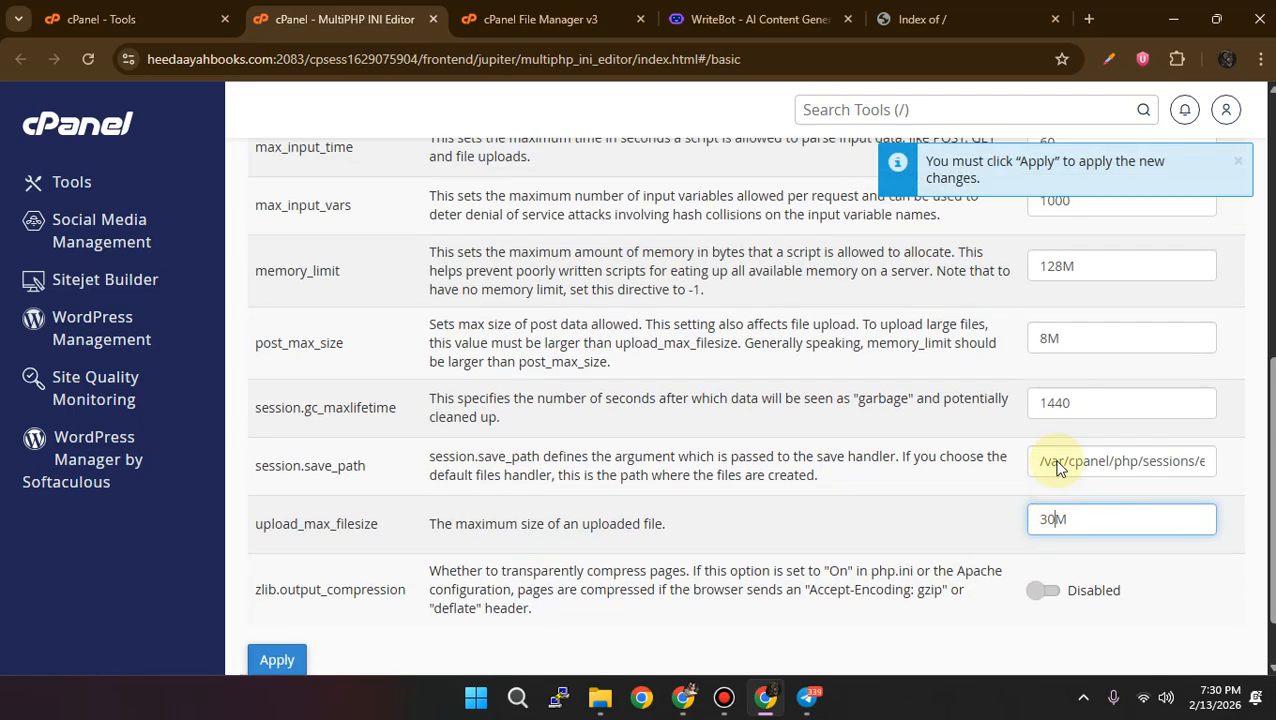
Set post_max_size to 40M and apply the PHP settings.
click(1048, 450)
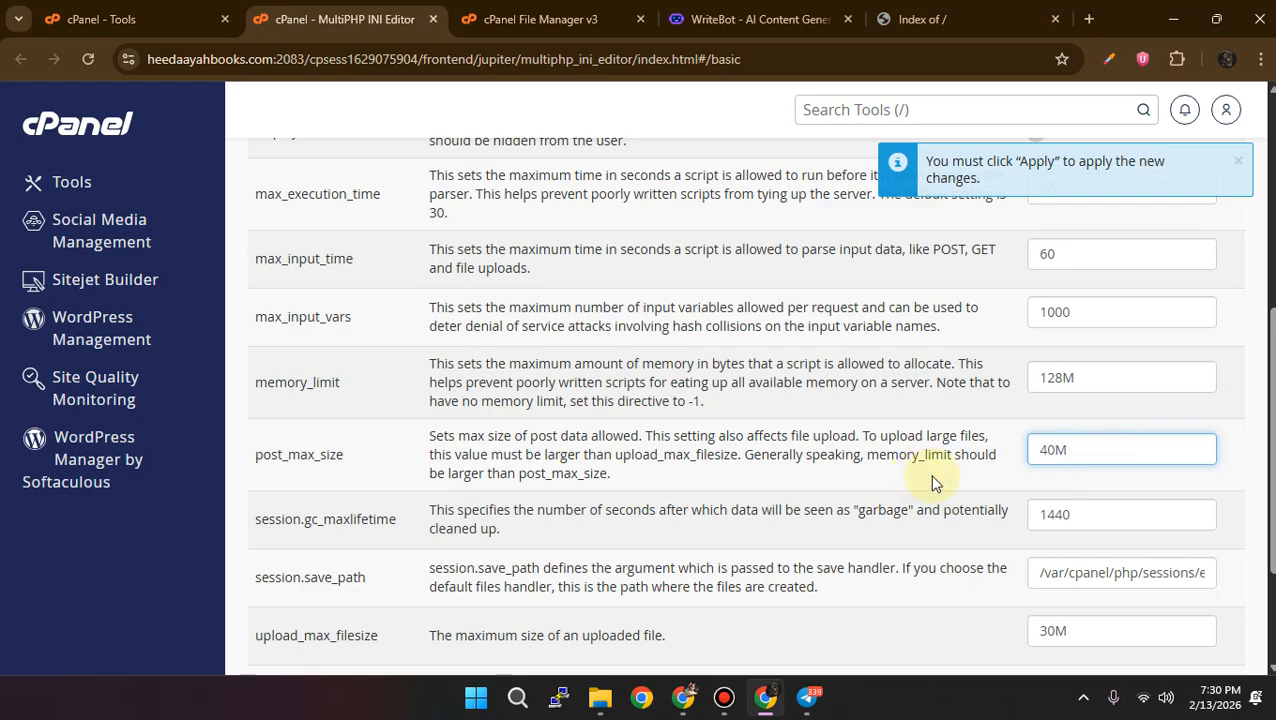
scroll(1231, 259, up, 1)
scroll(560, 360, down, 3)
click(285, 584)
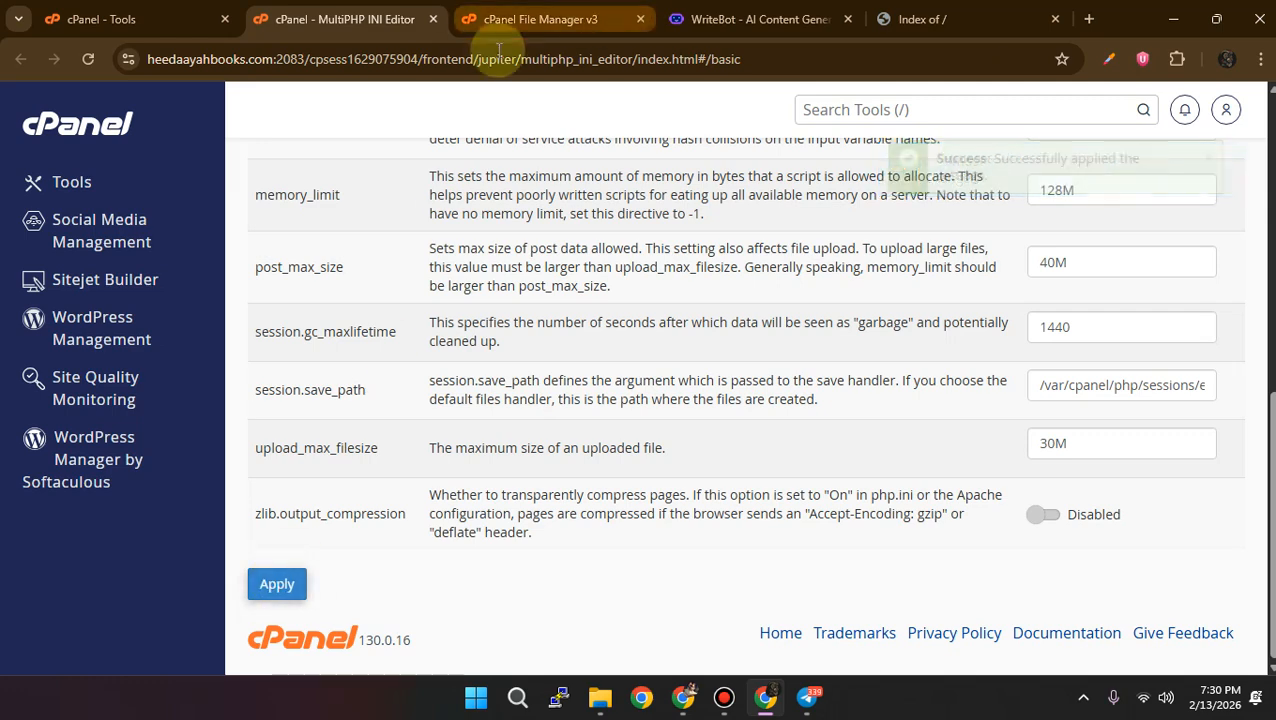
click(458, 24)
Close the INI Editor, open the demo folder's Upload page and copy the WriteBot v4.8.0 folder path.
click(433, 20)
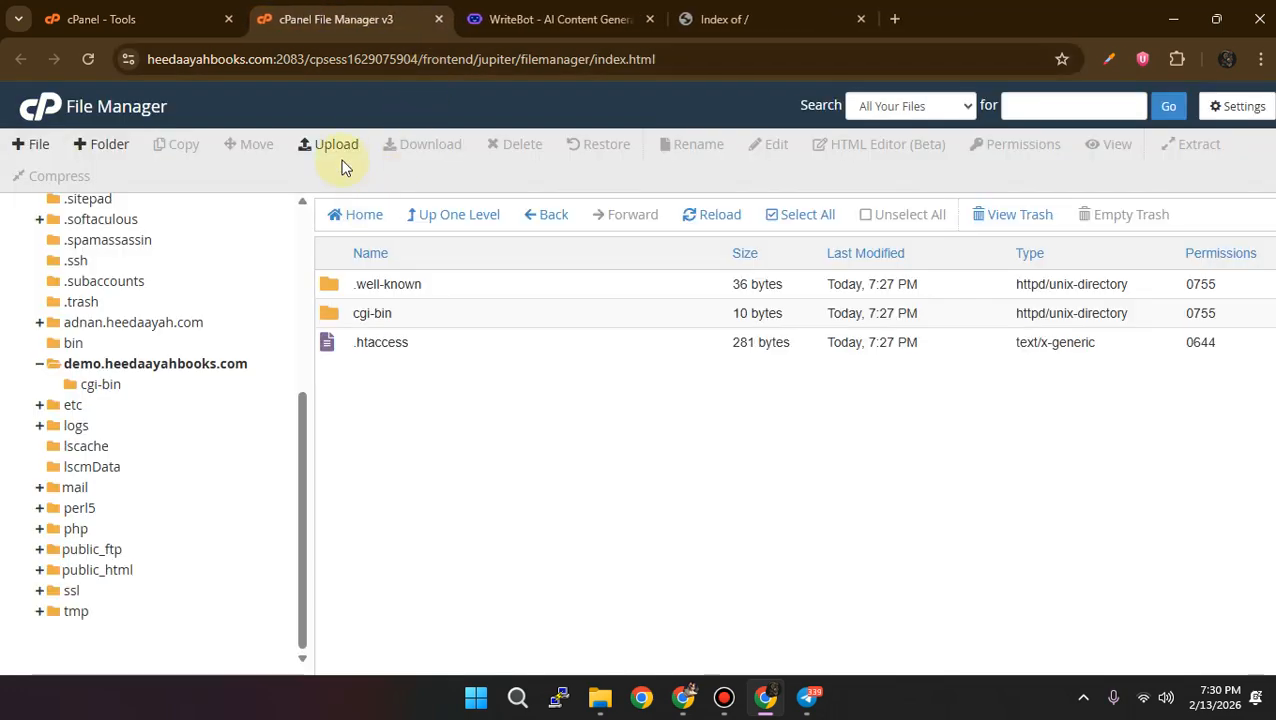
click(334, 144)
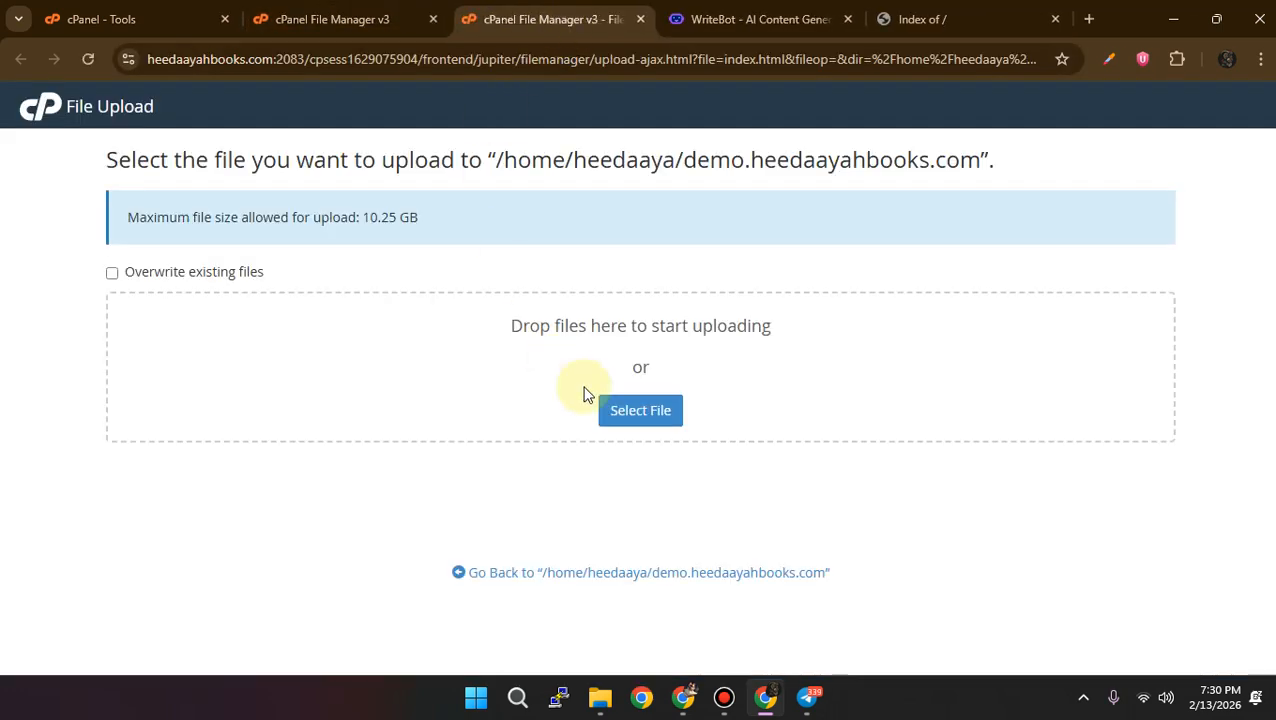
click(636, 412)
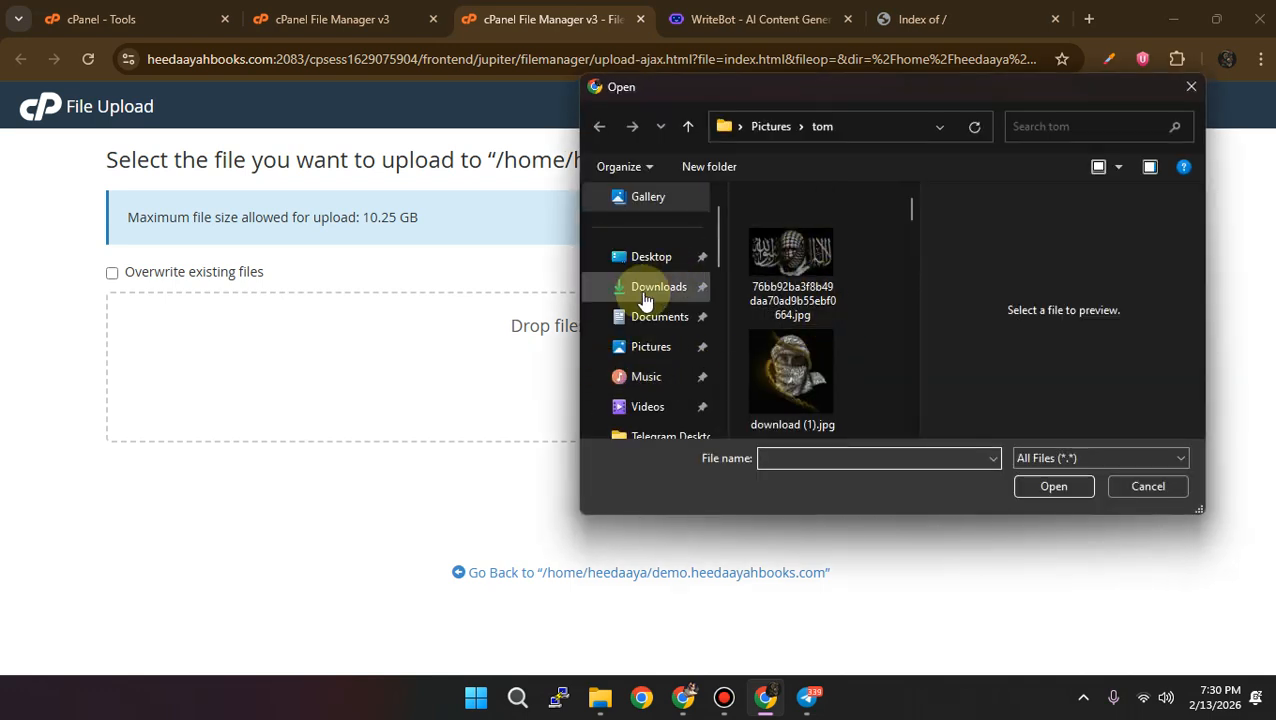
click(605, 697)
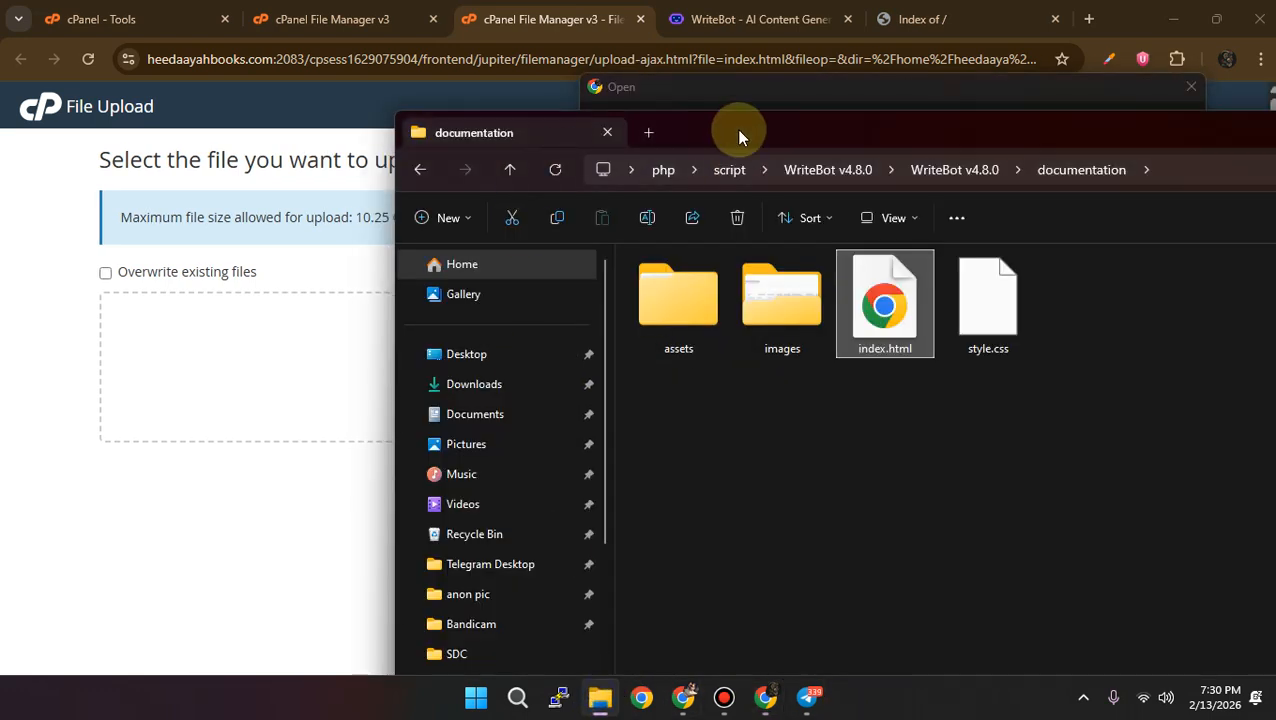
drag(857, 131, 571, 112)
click(675, 153)
click(812, 300)
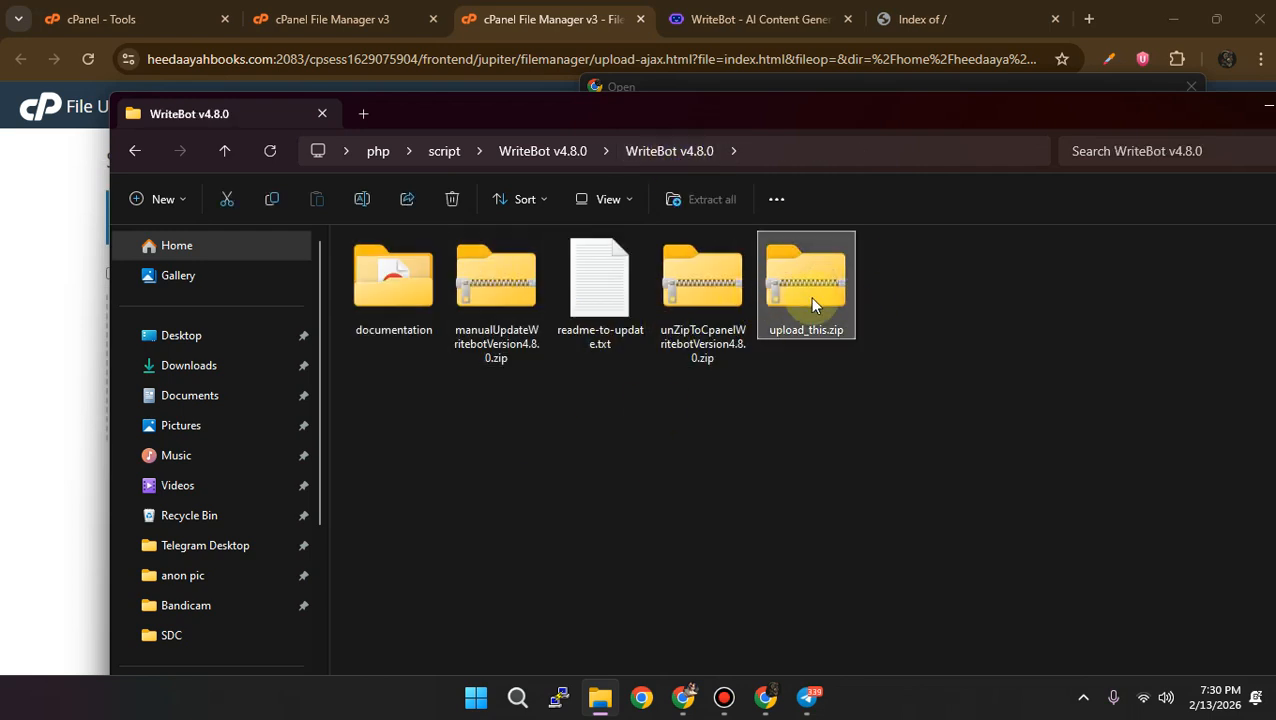
click(789, 160)
key(ctrl+c)
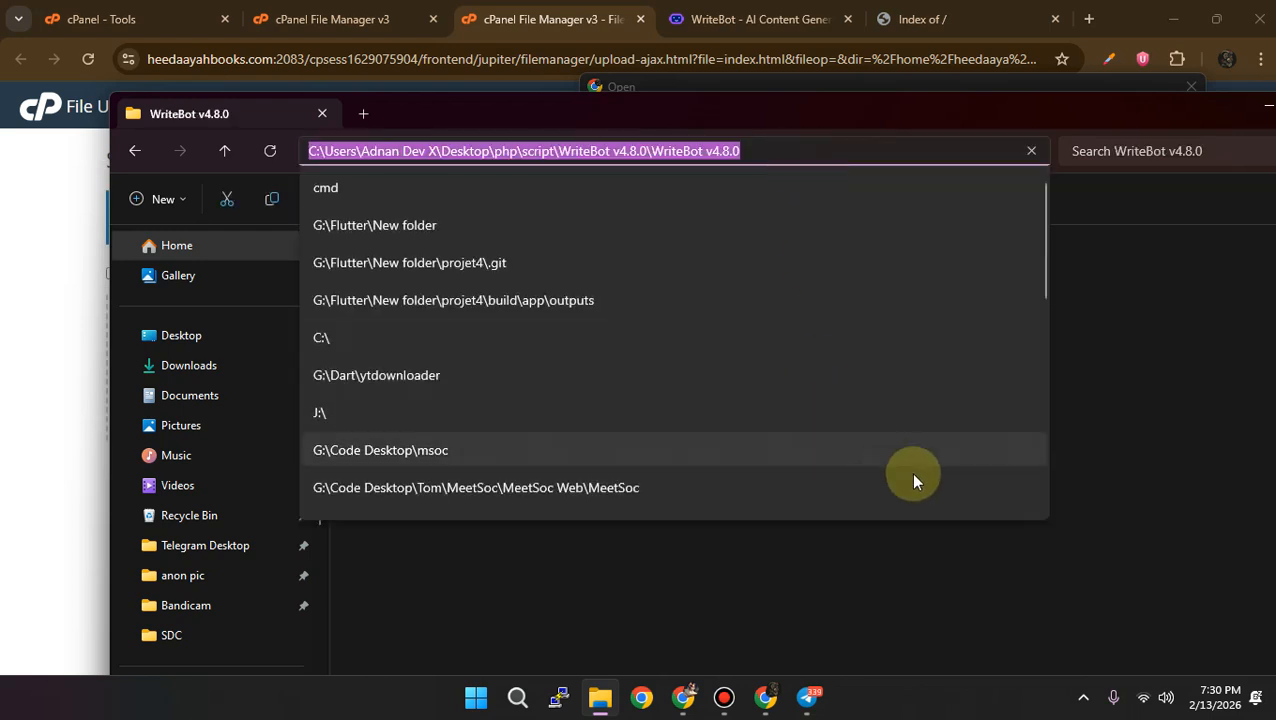
Upload upload_this.zip (106.75 MB) from WriteBot v4.8.0 and close the page once it reaches 100%.
click(555, 8)
click(880, 127)
key(ctrl+v)
key(Return)
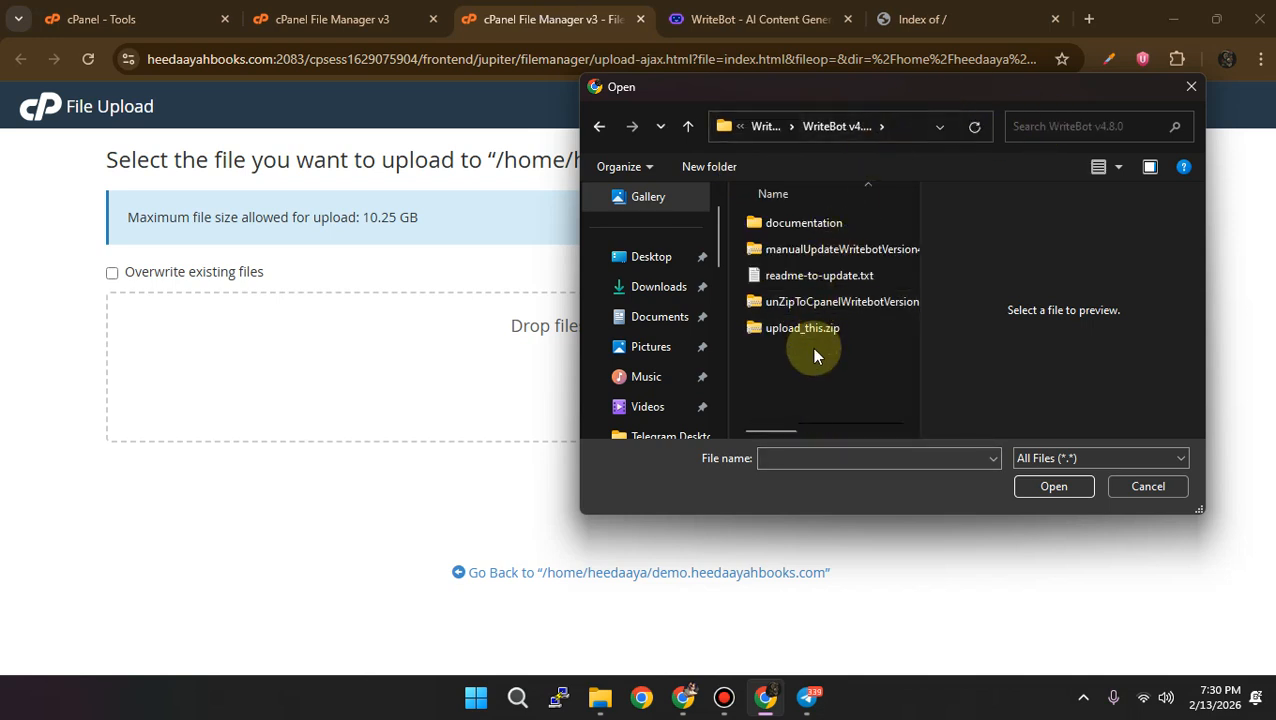
double_click(817, 330)
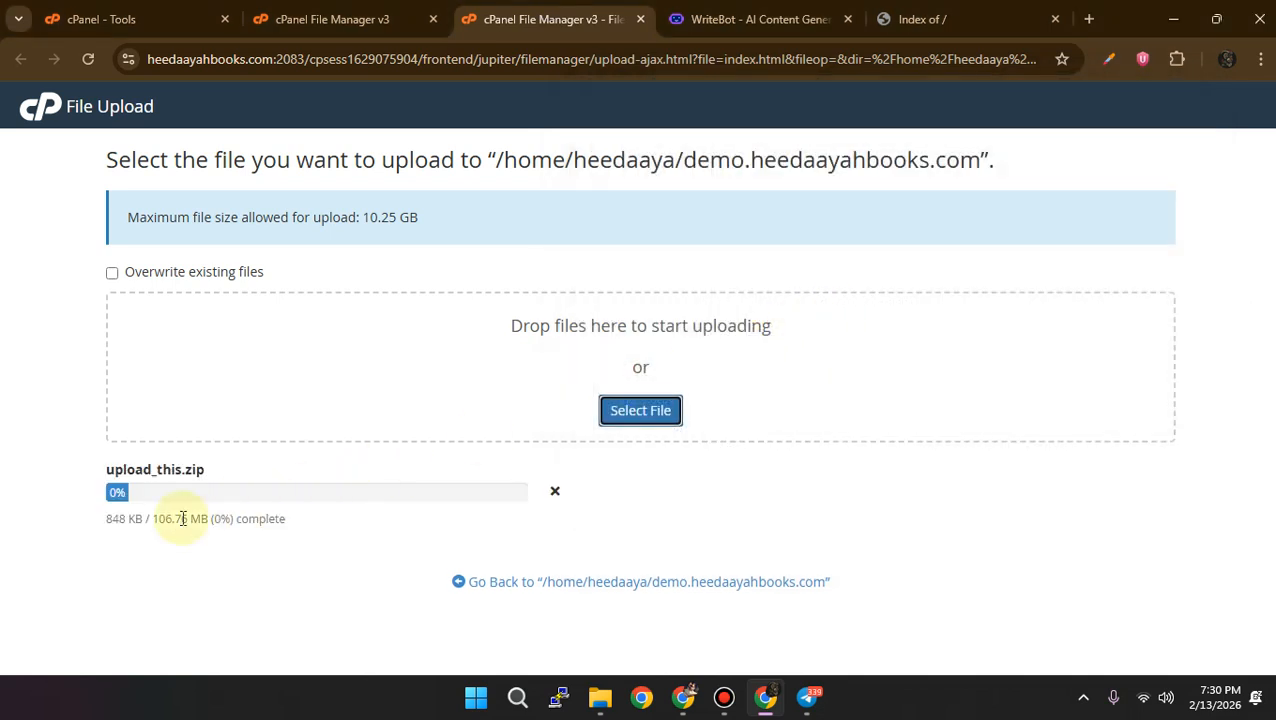
drag(122, 521, 225, 530)
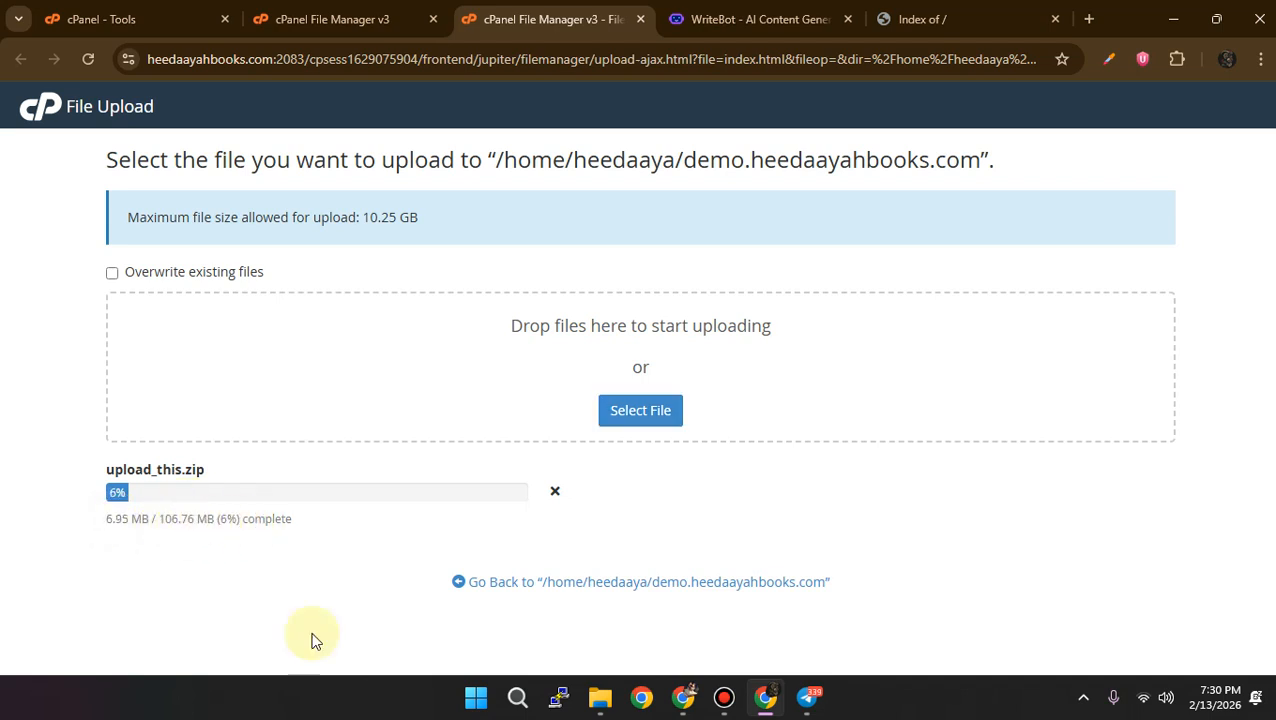
click(724, 694)
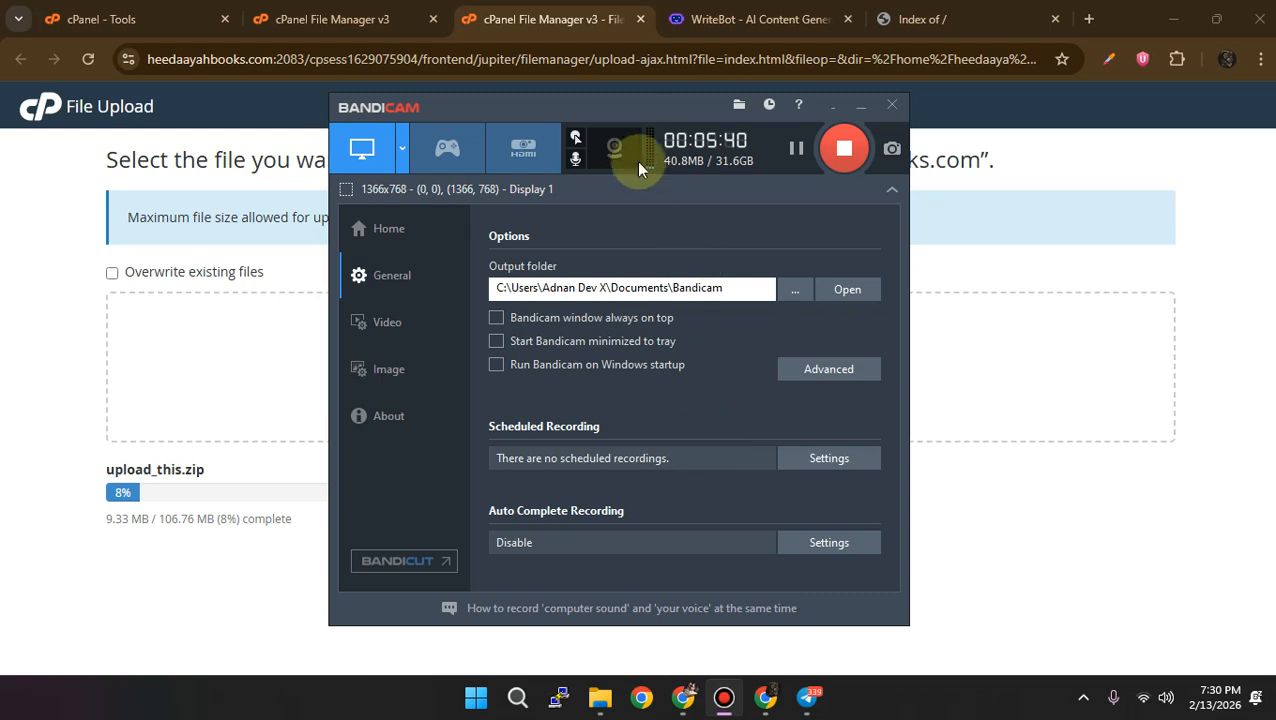
drag(649, 108, 691, 108)
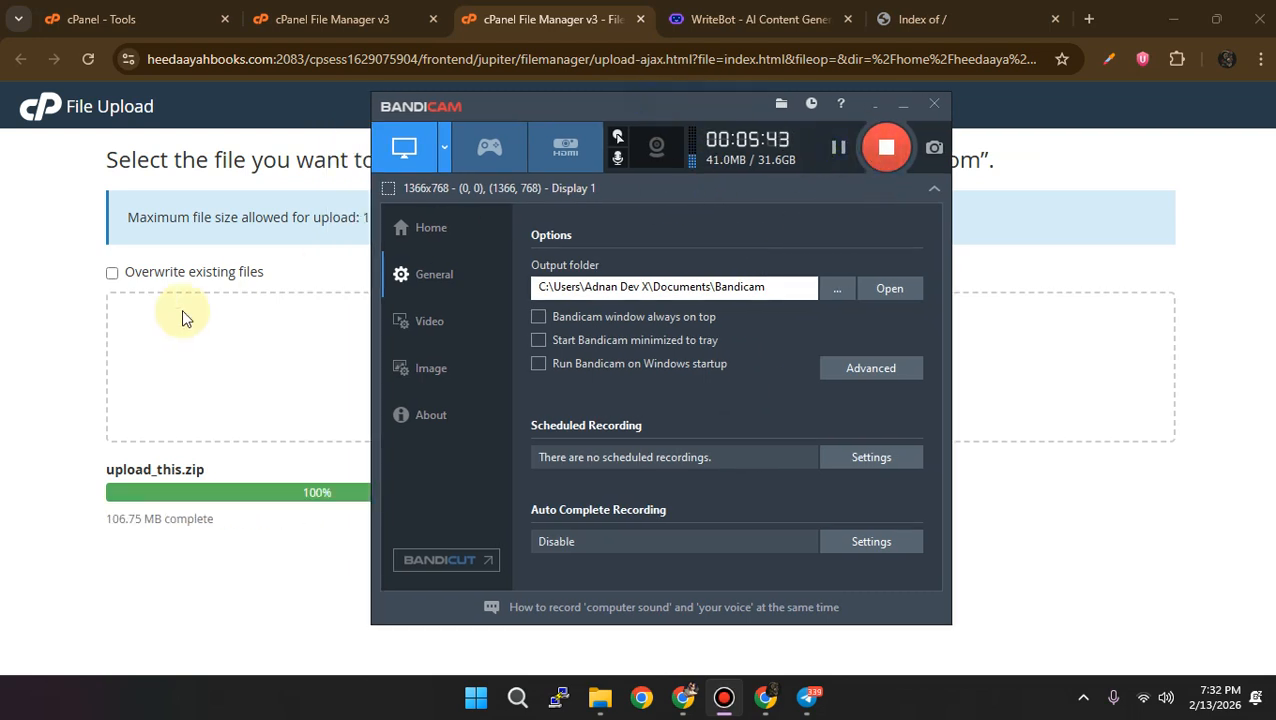
click(124, 347)
drag(105, 473, 330, 493)
click(328, 490)
click(640, 19)
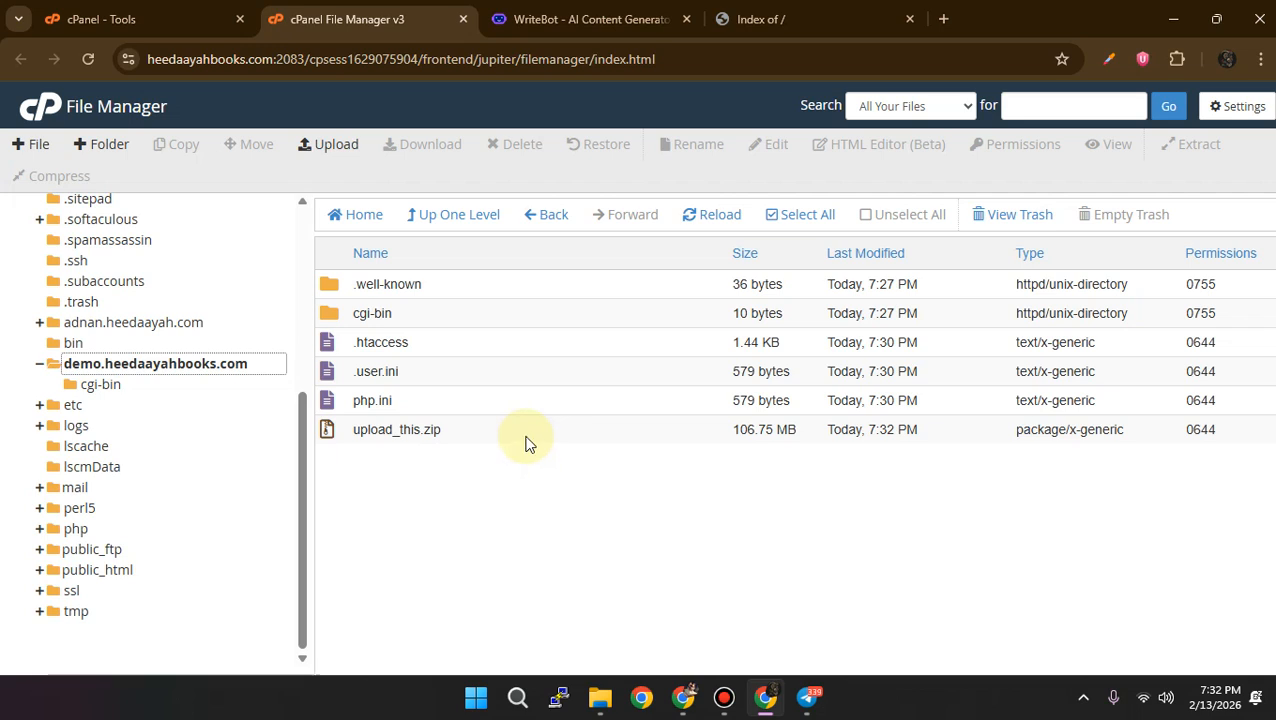
Extract upload_this.zip into demo.heedaayahbooks.com and reload the demo site to check it.
click(528, 444)
right_click(505, 437)
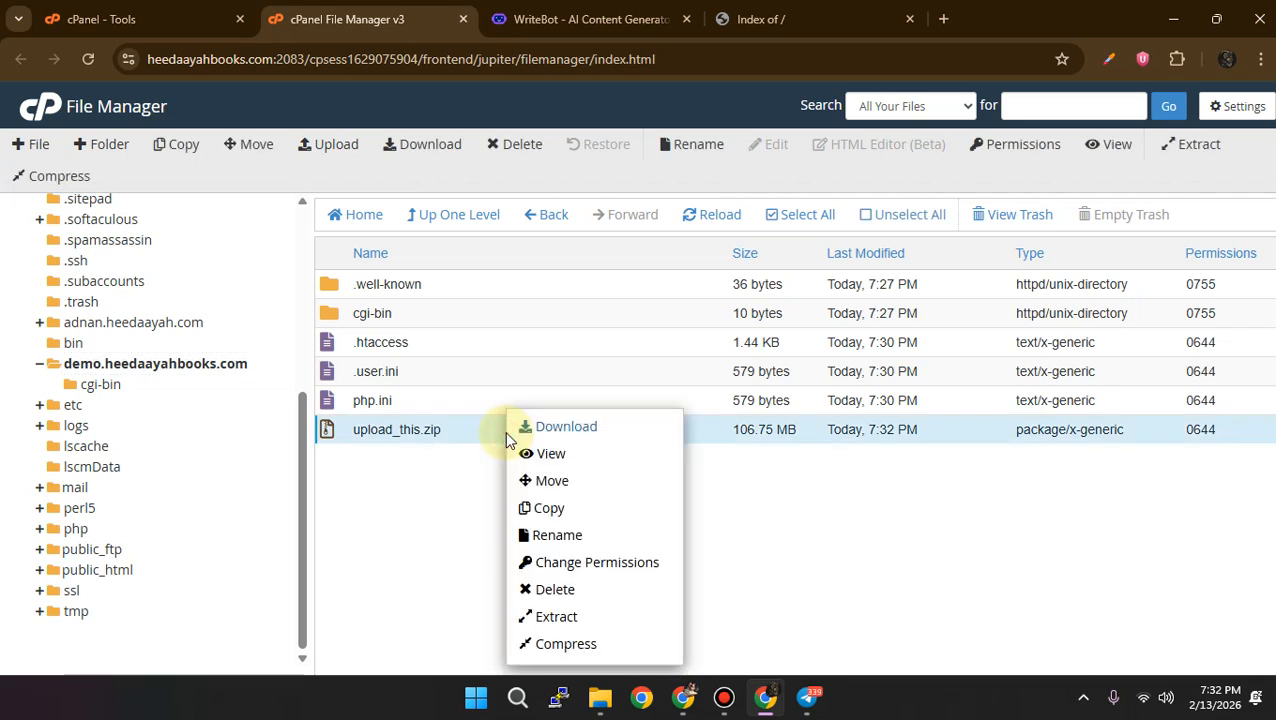
click(564, 615)
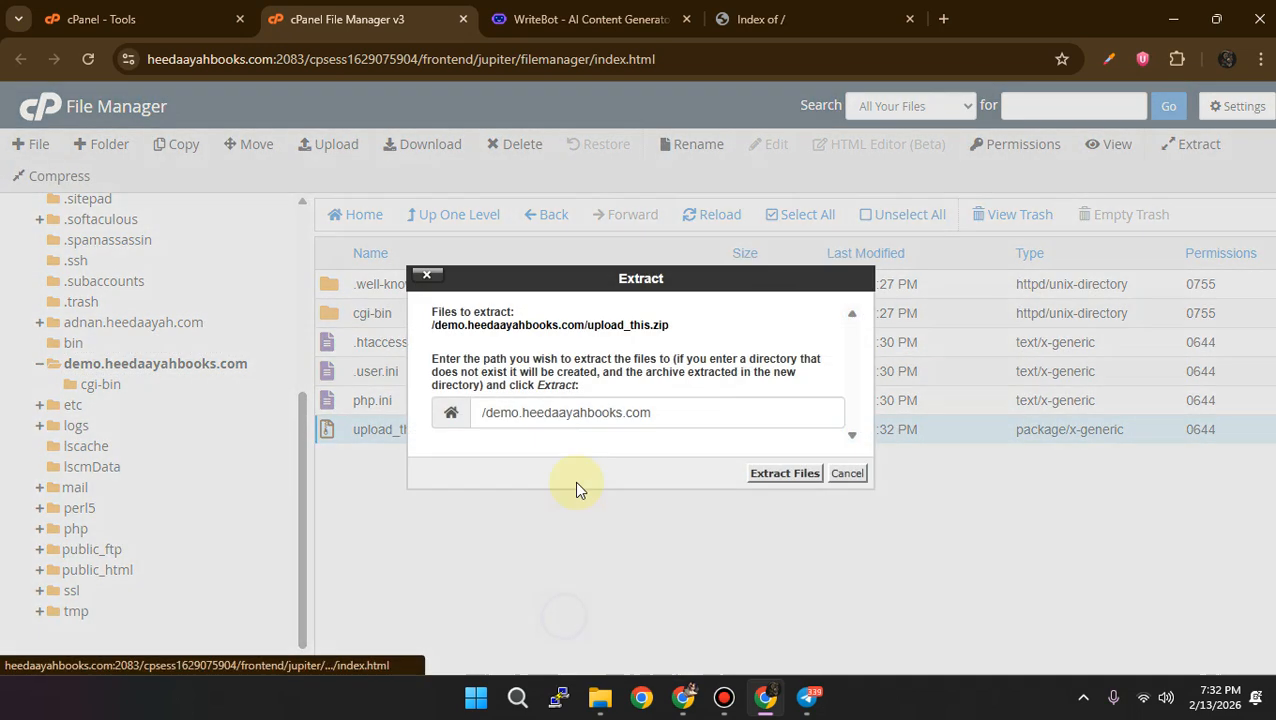
click(783, 476)
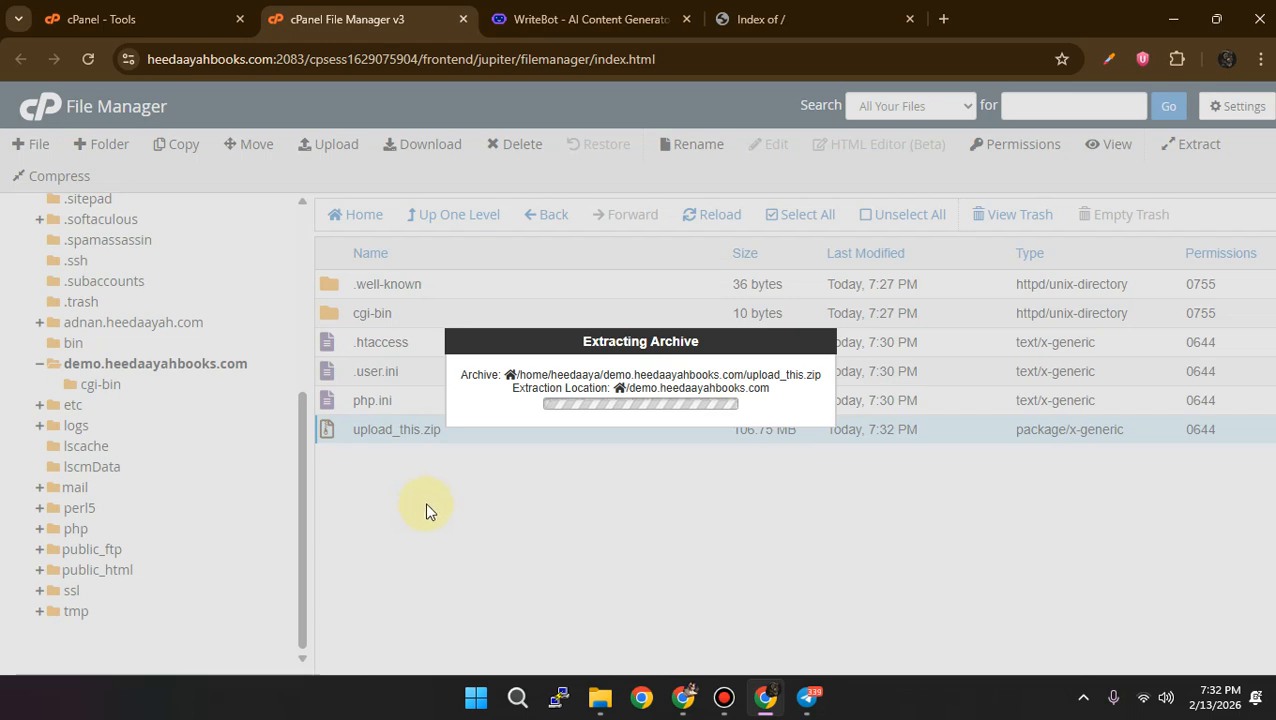
drag(783, 12, 560, 12)
click(327, 14)
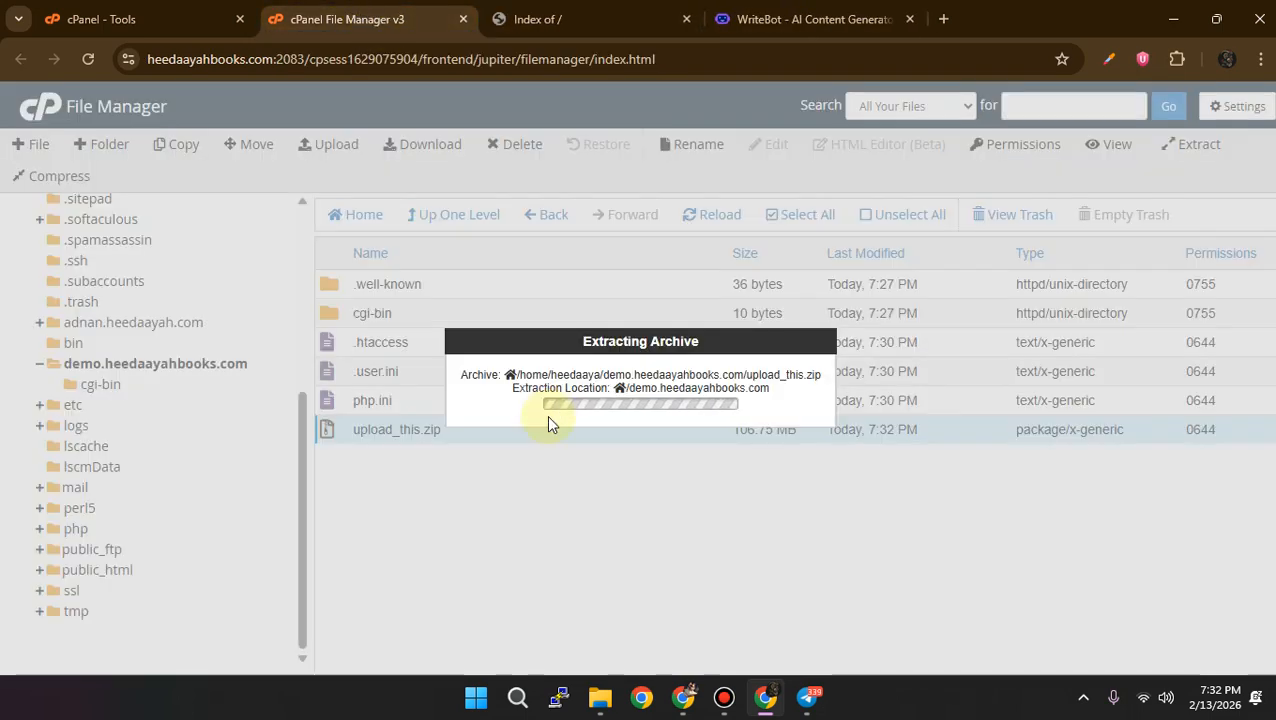
click(561, 16)
click(88, 59)
click(402, 16)
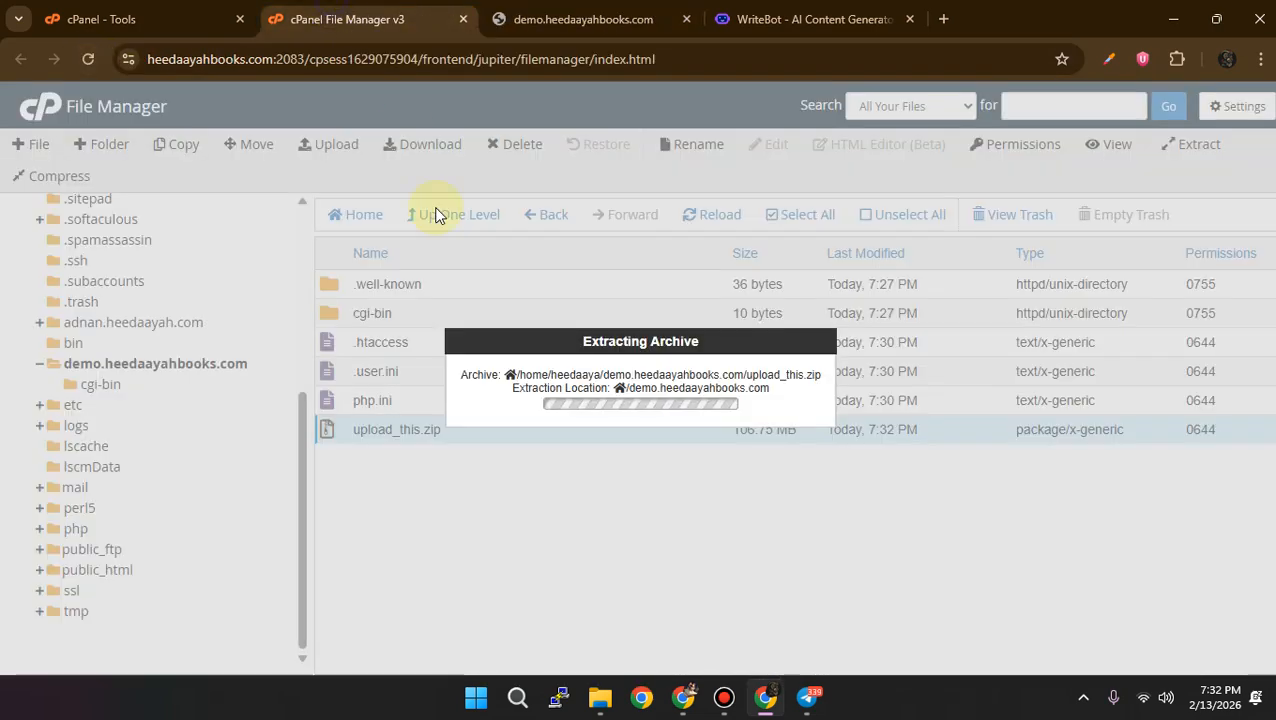
click(607, 12)
click(340, 18)
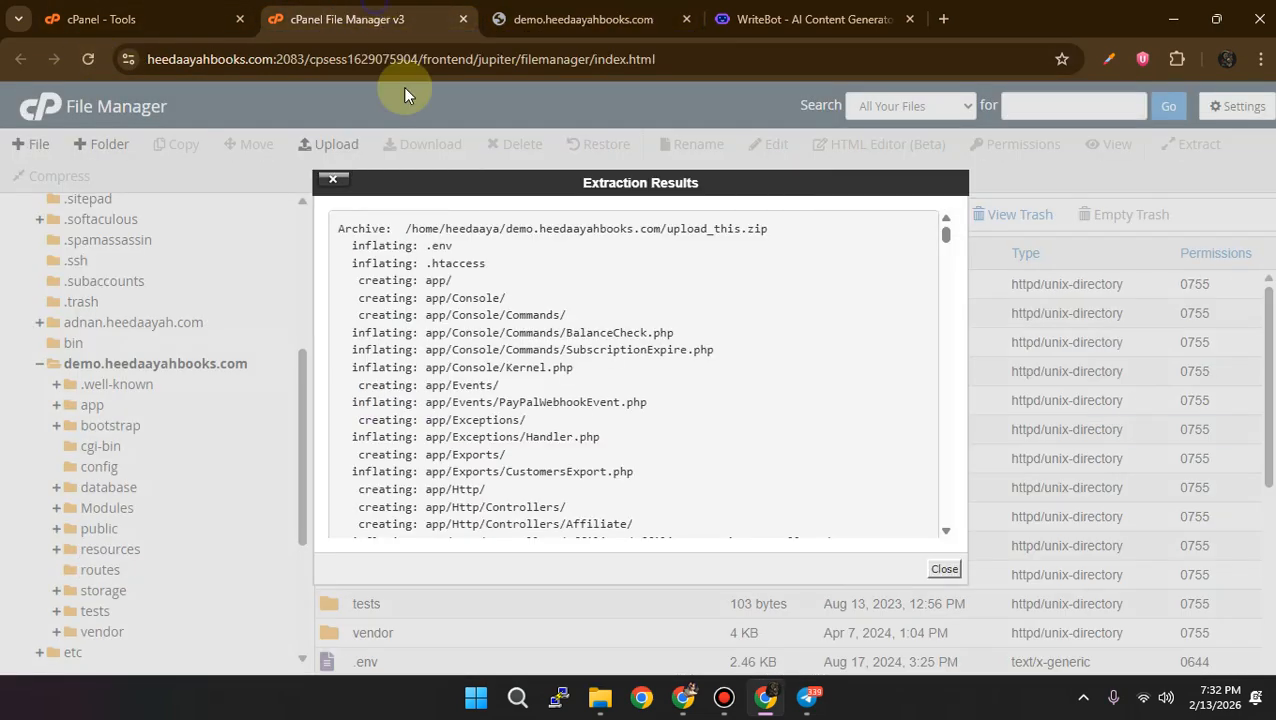
click(583, 19)
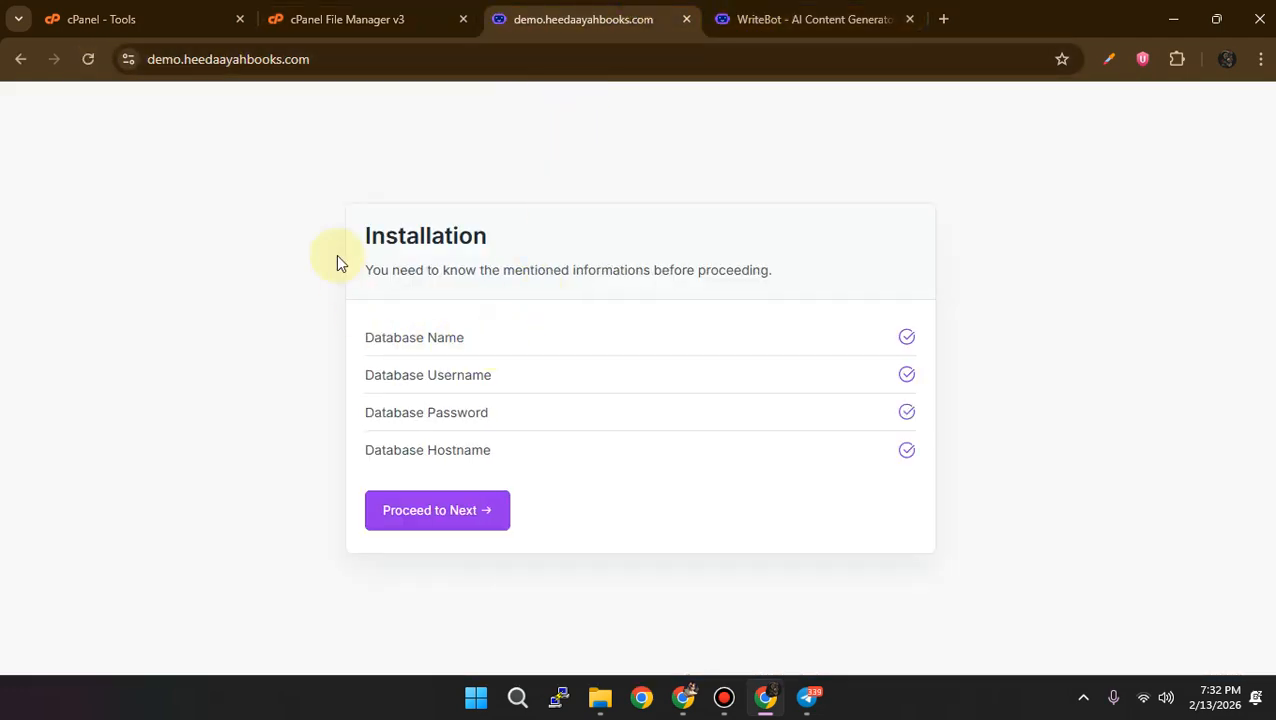
Close the extraction results and move upload_this.zip to the trash.
key(ctrl+shift+Tab)
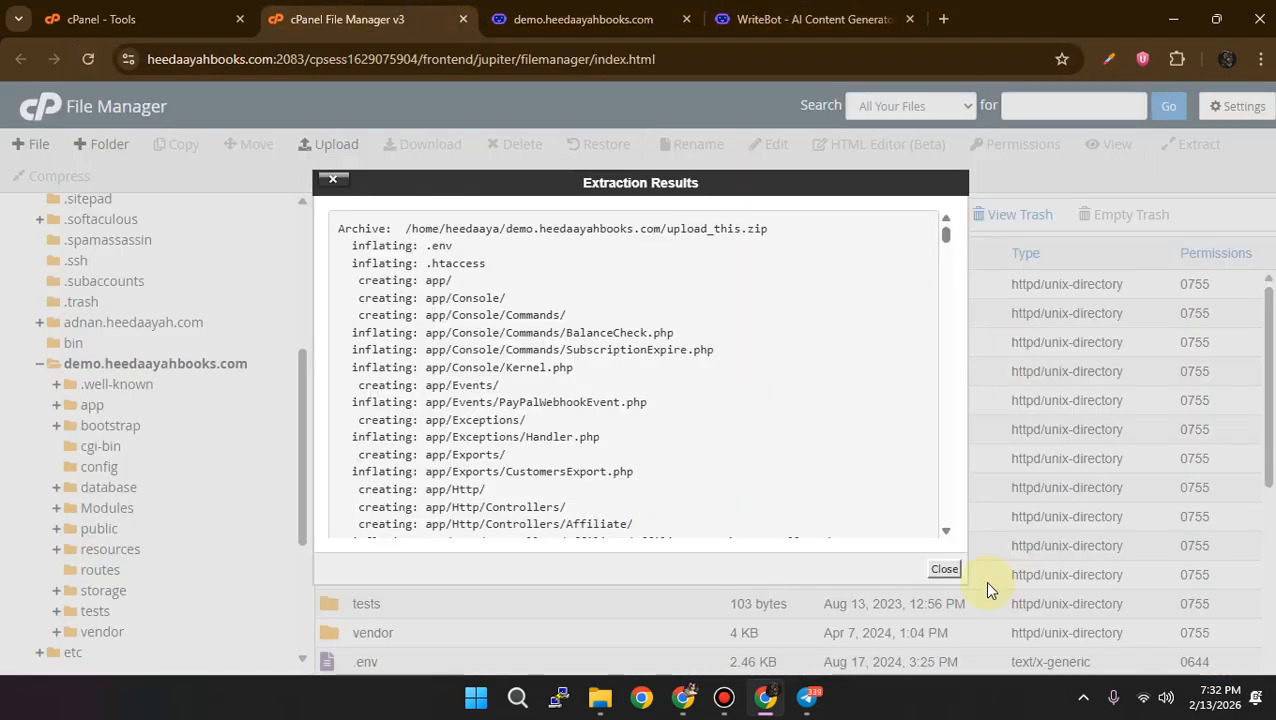
click(945, 570)
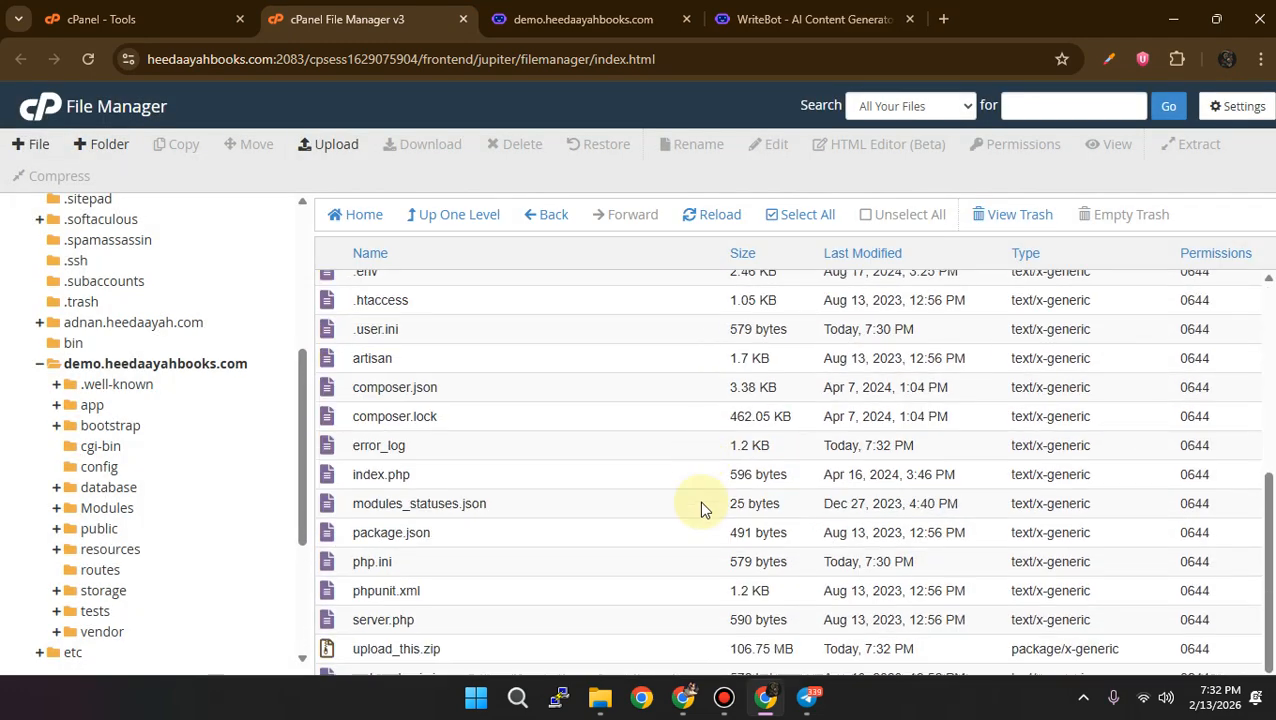
click(476, 648)
click(517, 143)
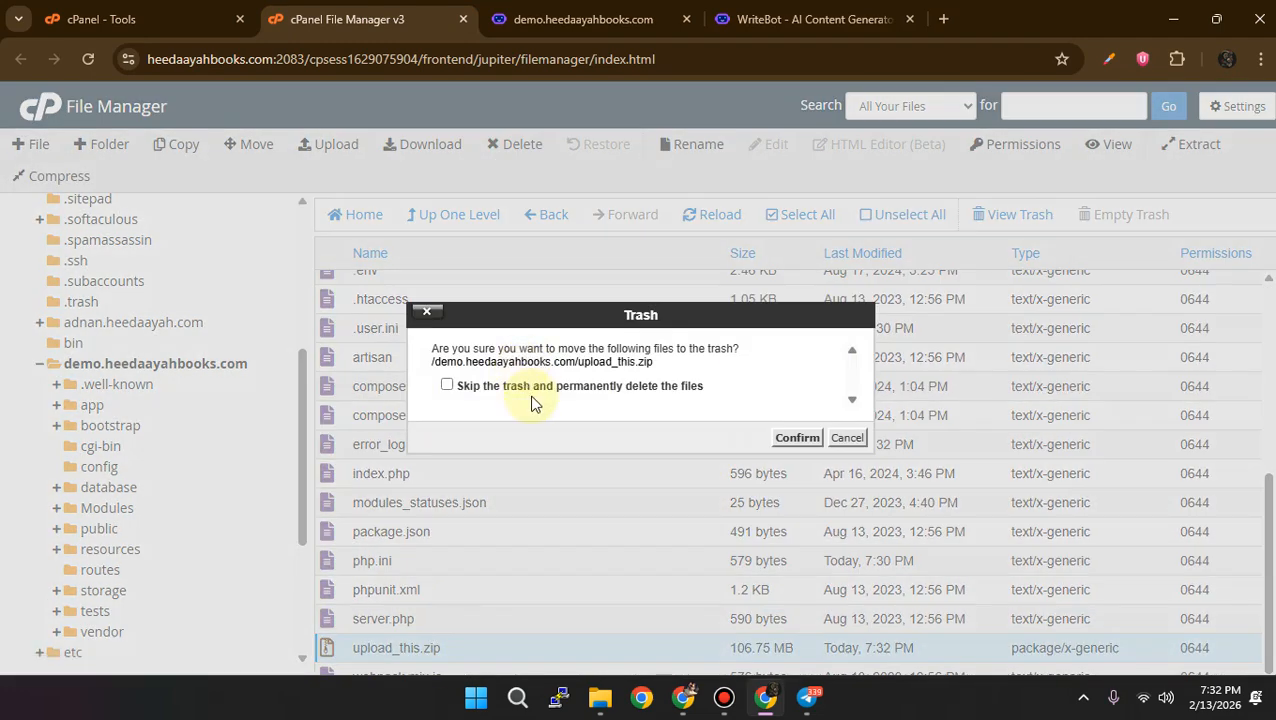
click(797, 438)
click(478, 22)
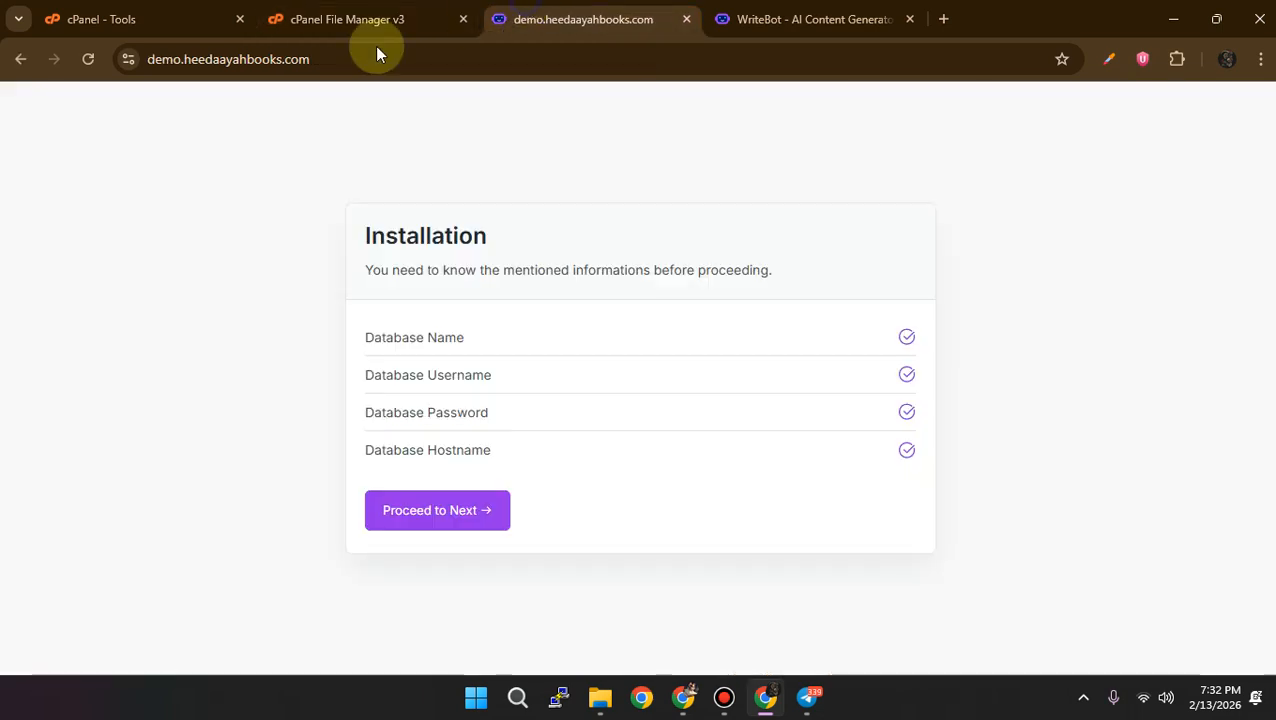
Reload the WriteBot installer and pass the server requirements checklist.
click(88, 59)
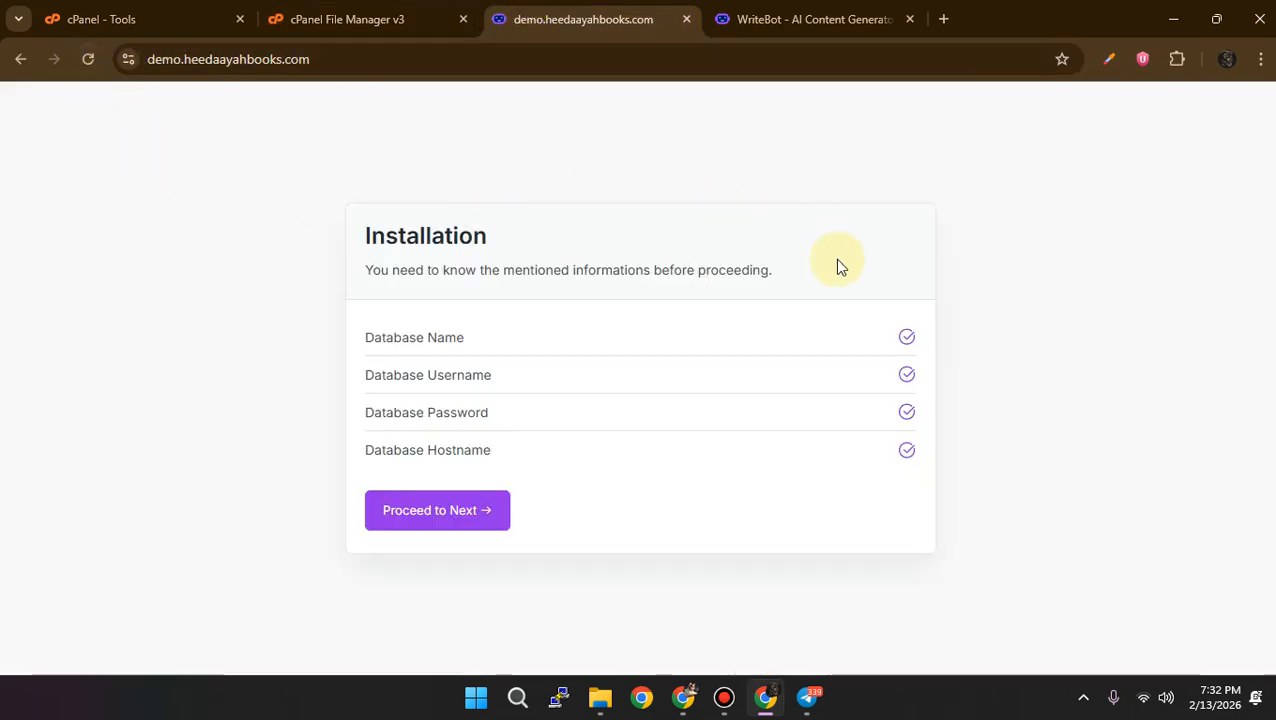
click(432, 505)
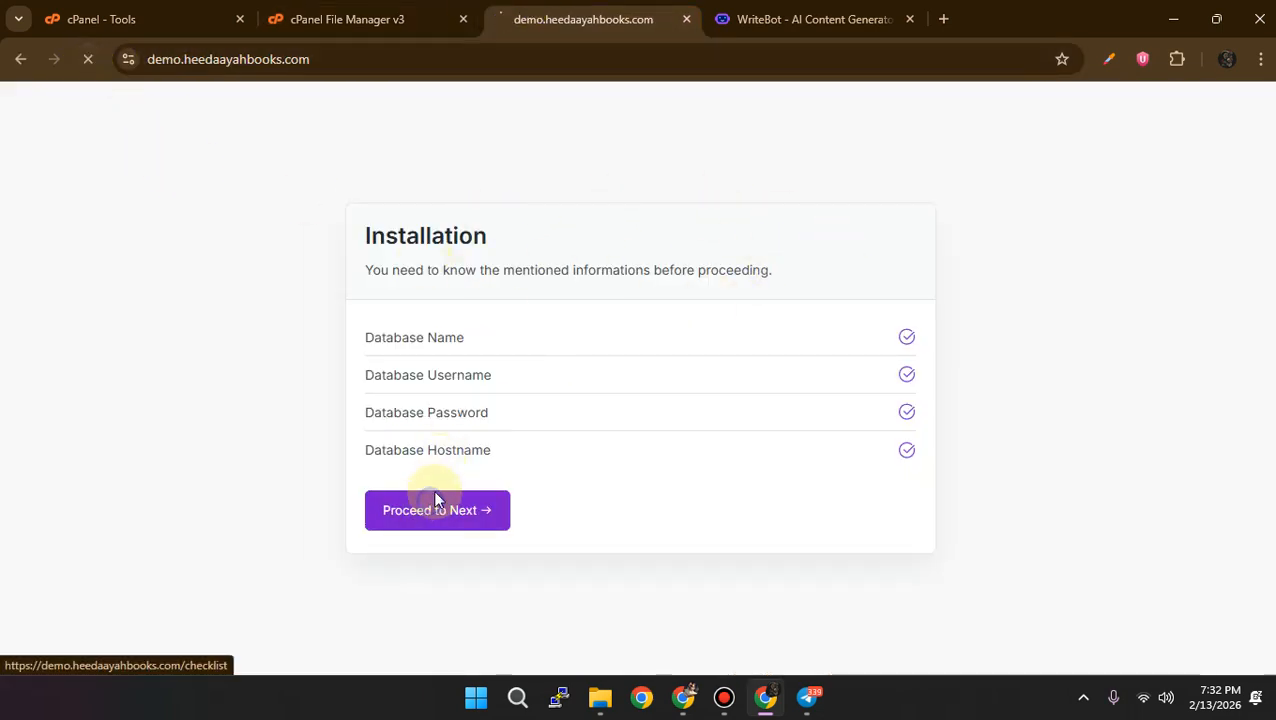
scroll(890, 220, down, 1)
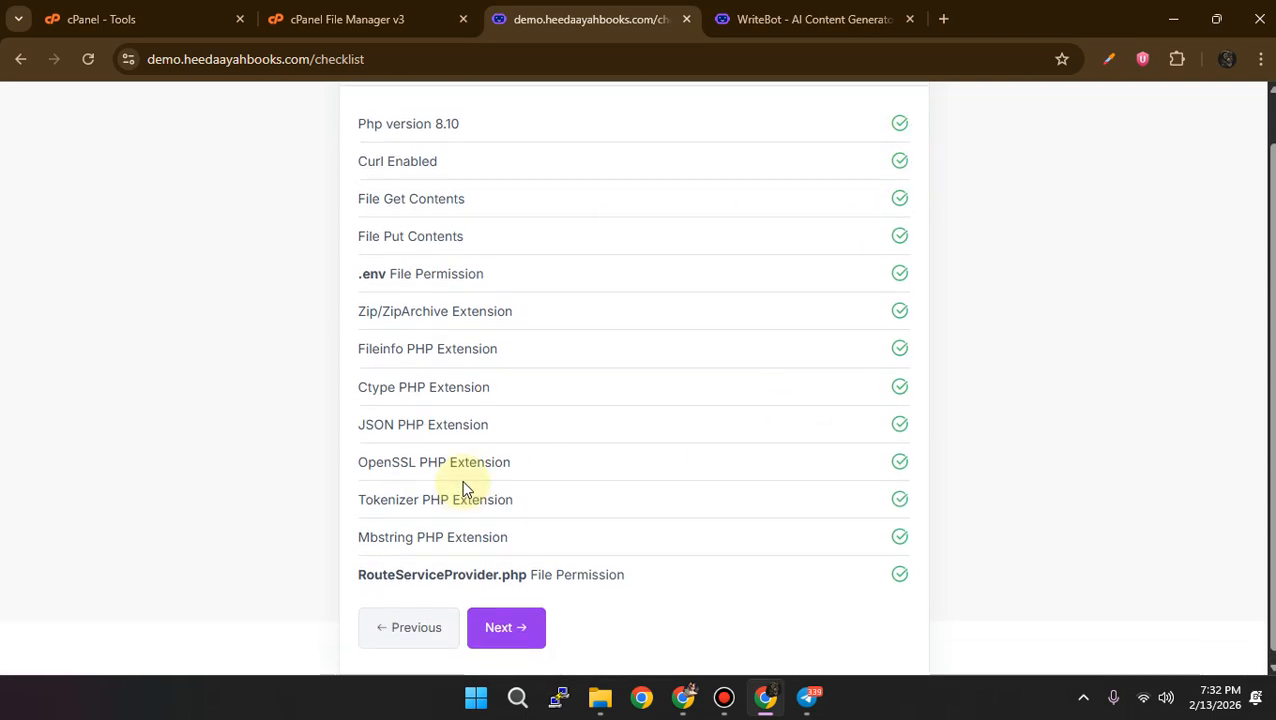
scroll(420, 300, up, 1)
drag(357, 180, 564, 600)
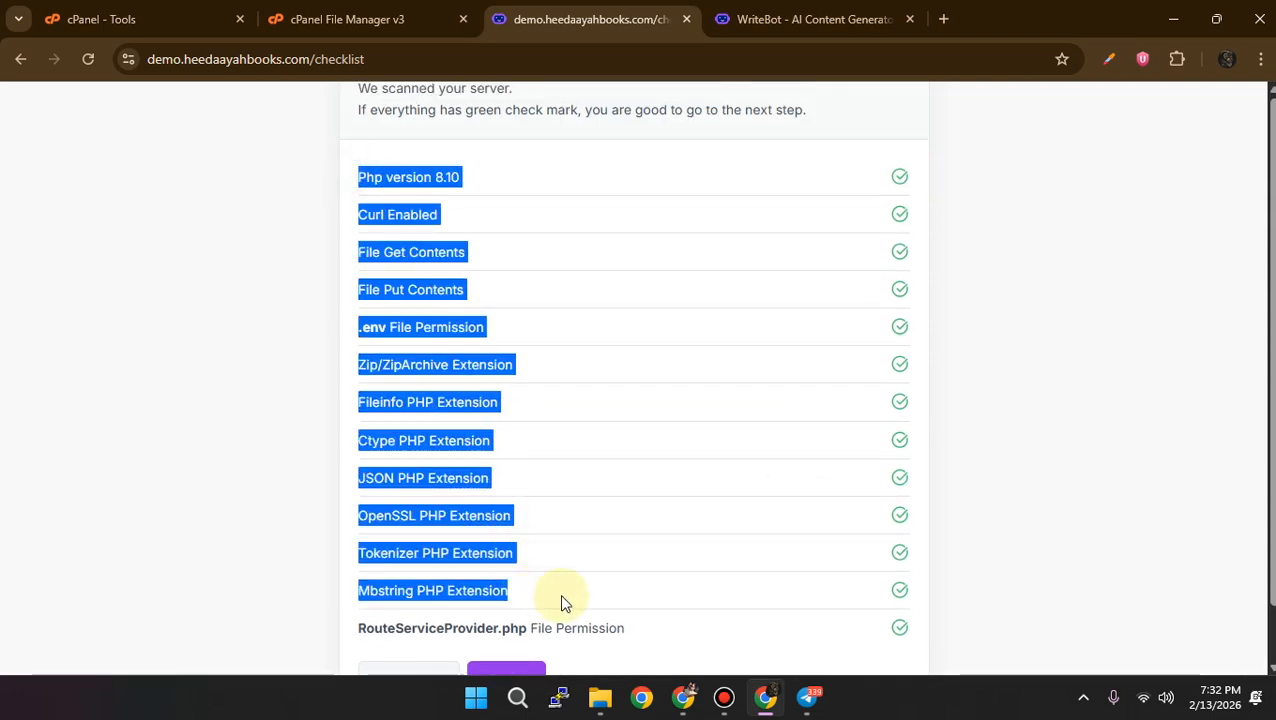
scroll(925, 205, down, 1)
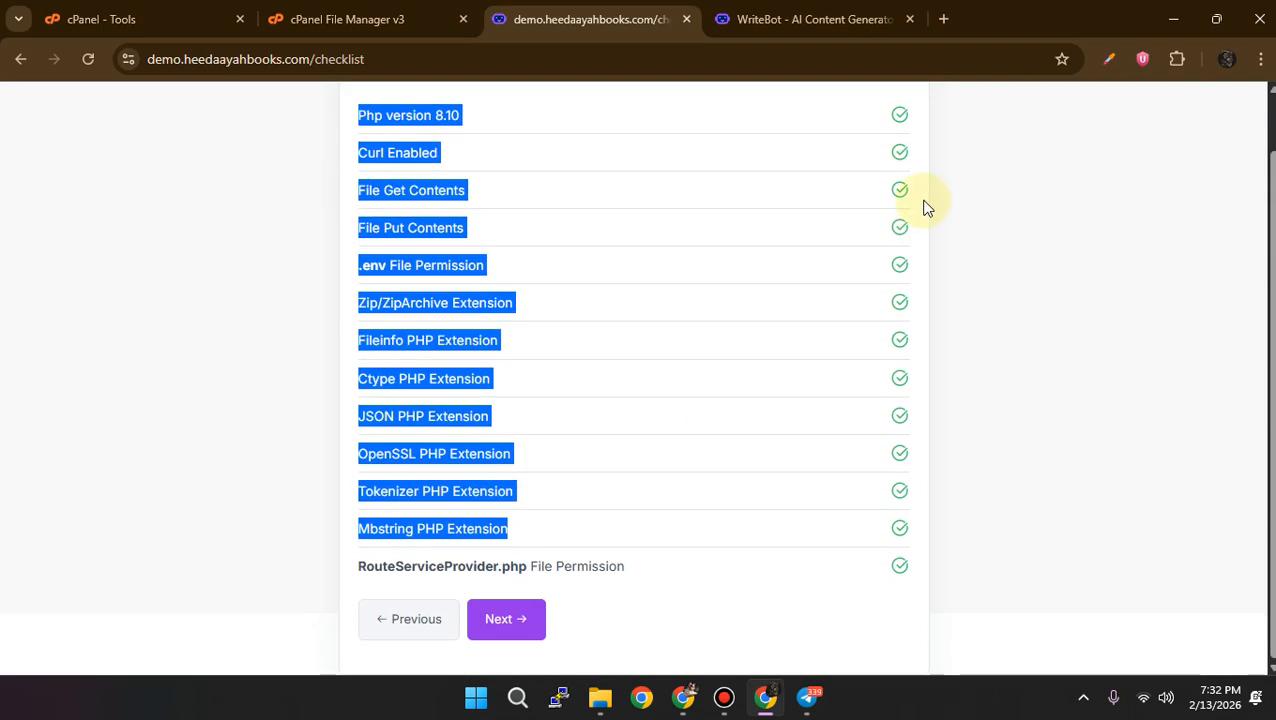
click(531, 627)
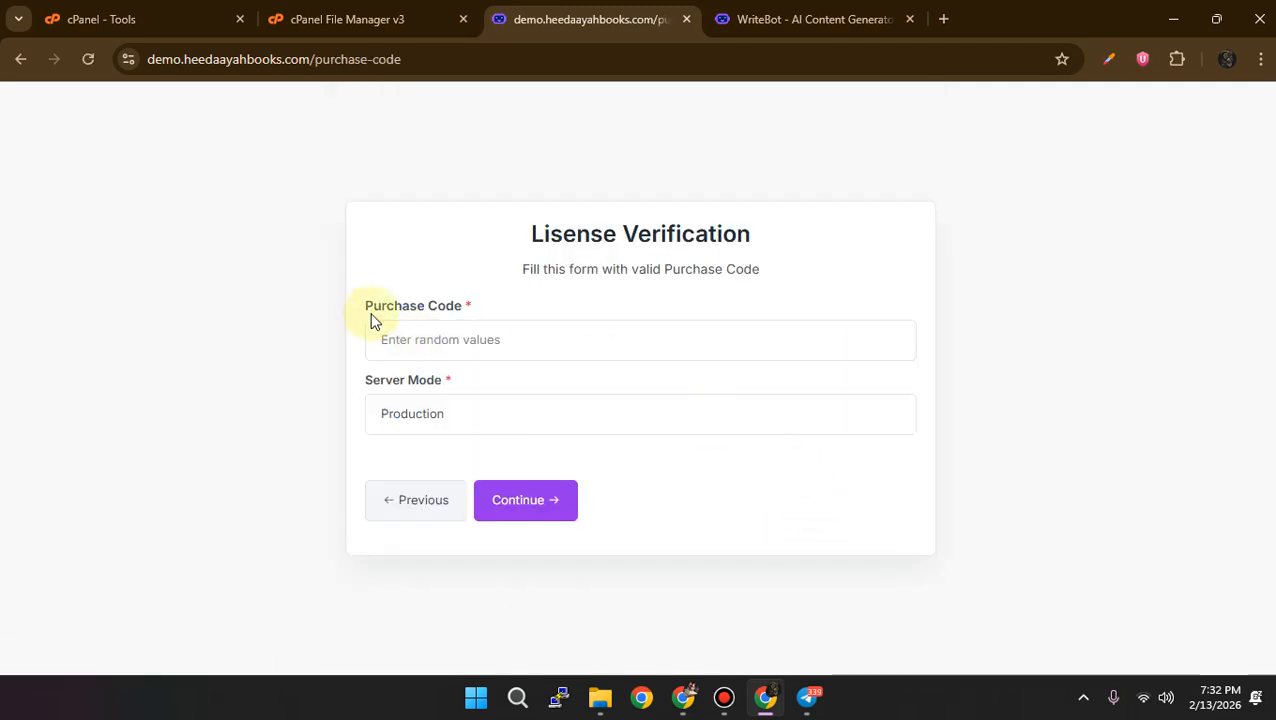
Keep Production as the server mode on the licence verification page.
drag(391, 315, 510, 289)
click(467, 339)
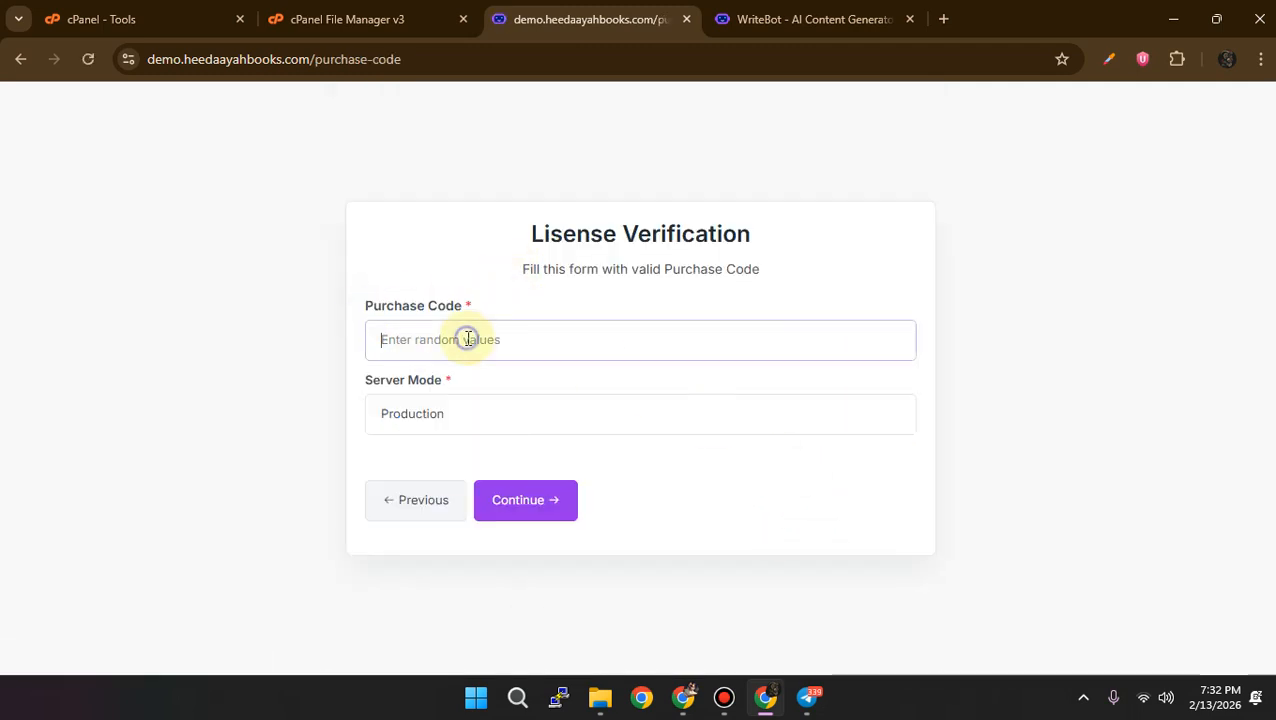
click(490, 414)
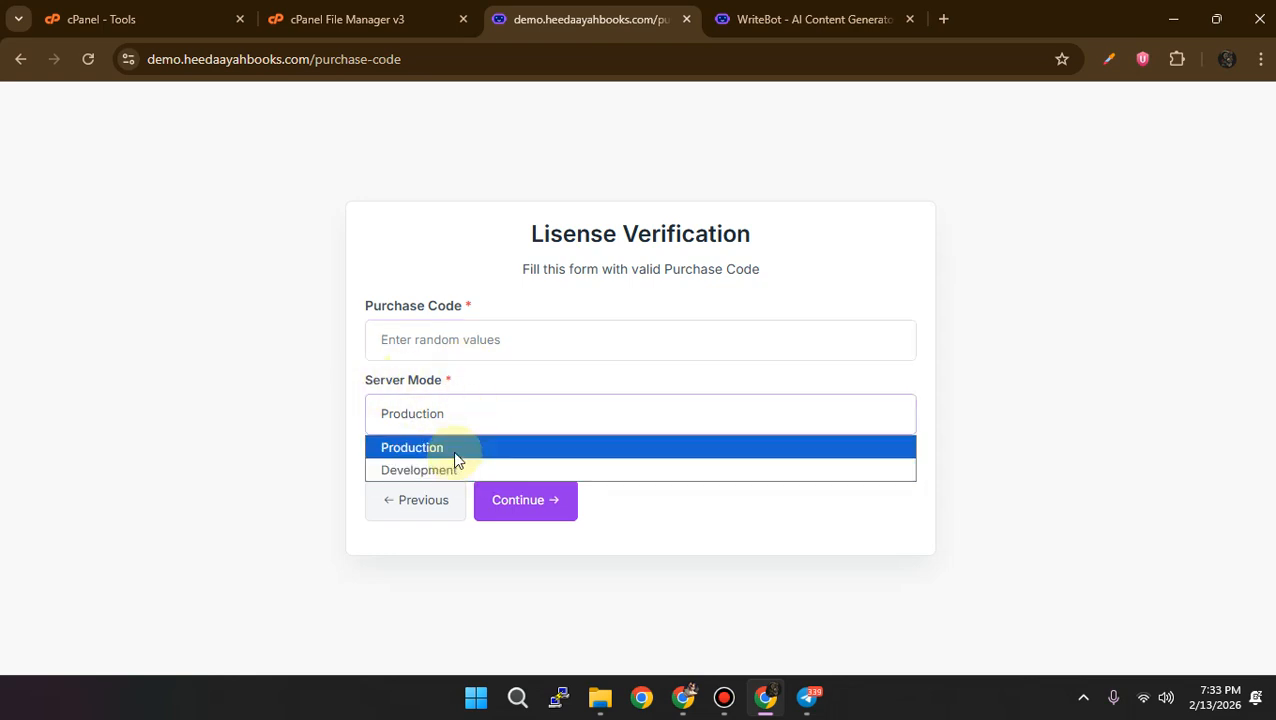
click(455, 447)
click(466, 420)
drag(517, 240, 897, 192)
click(442, 413)
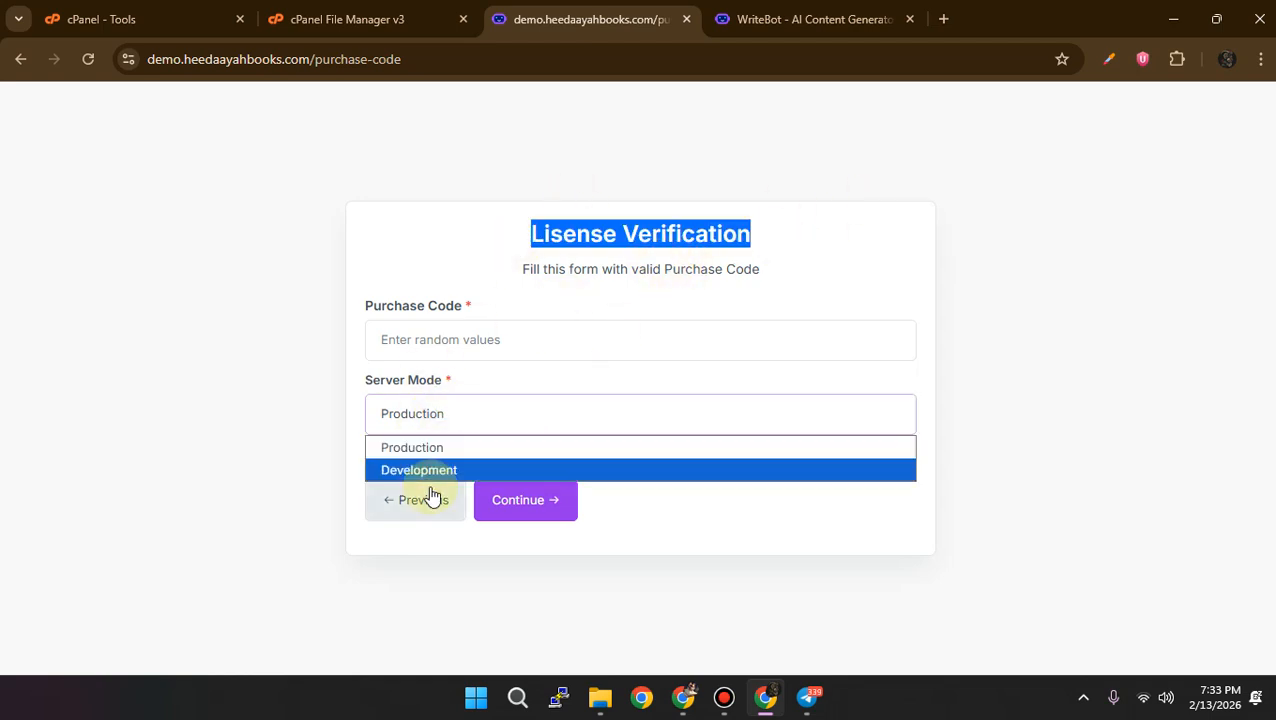
click(430, 446)
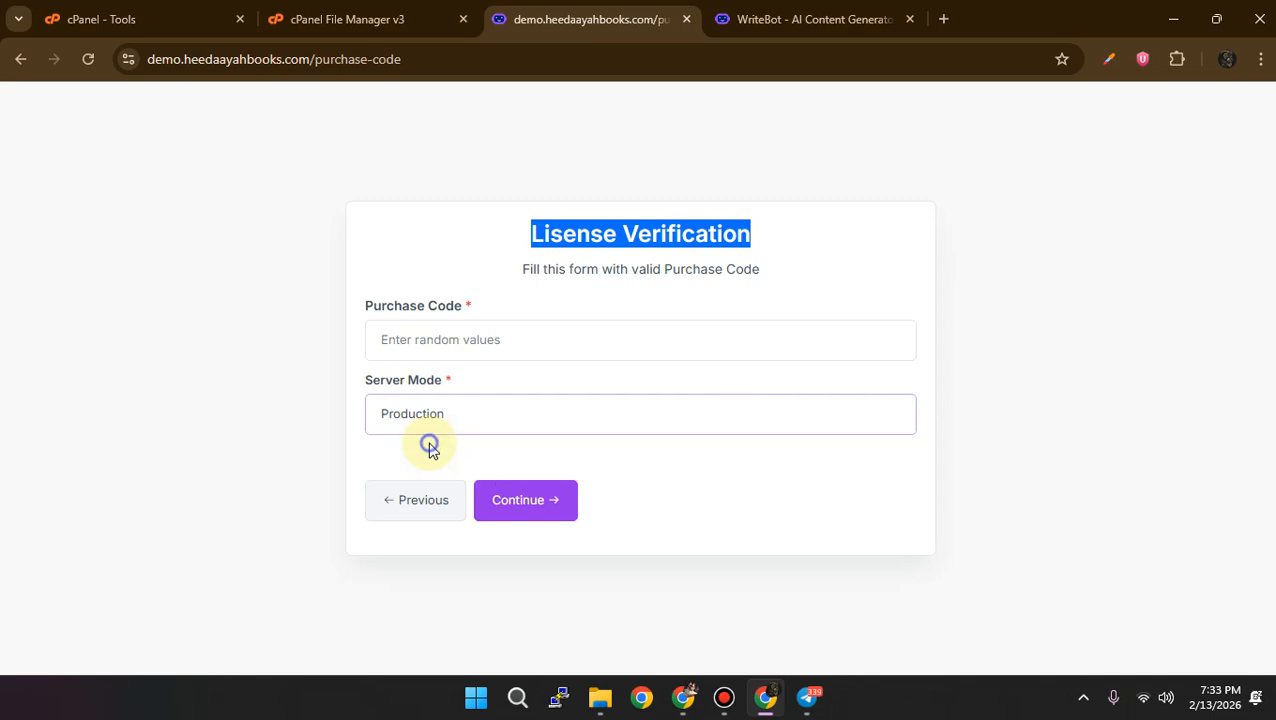
Enter the purchase code and continue to the Database setup form (localhost, port 3306).
click(481, 332)
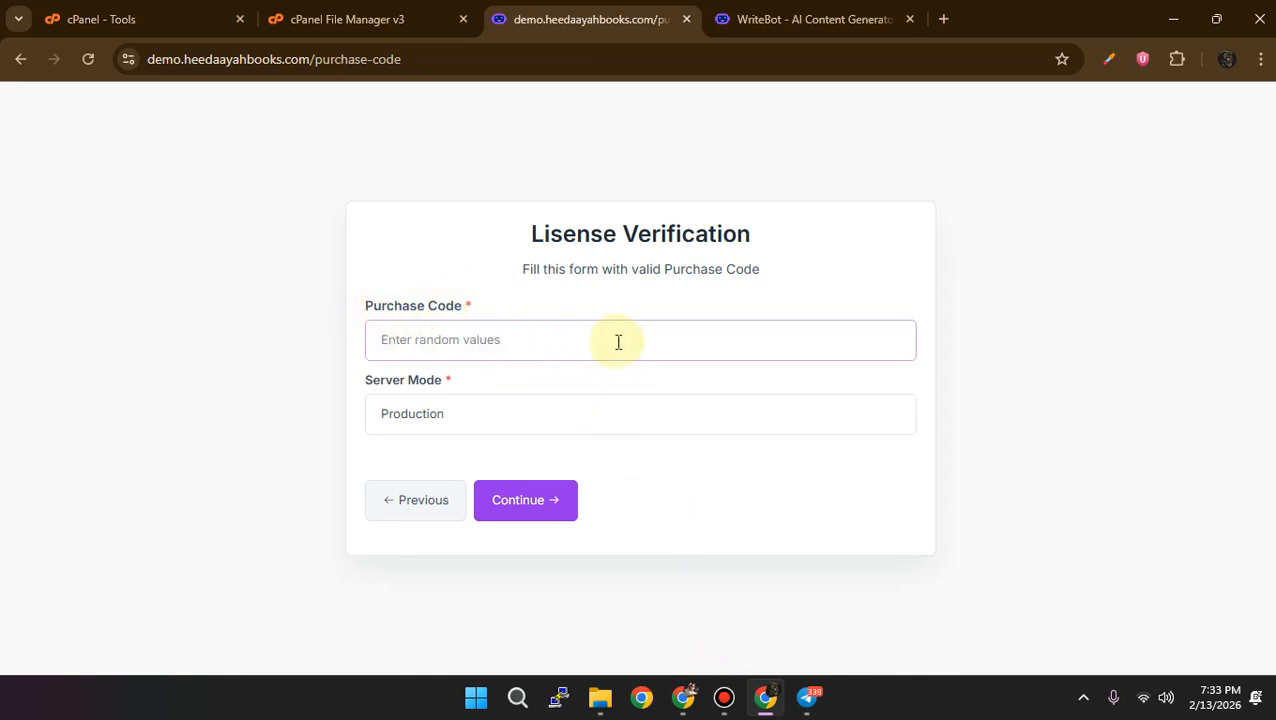
drag(543, 232, 755, 258)
click(660, 262)
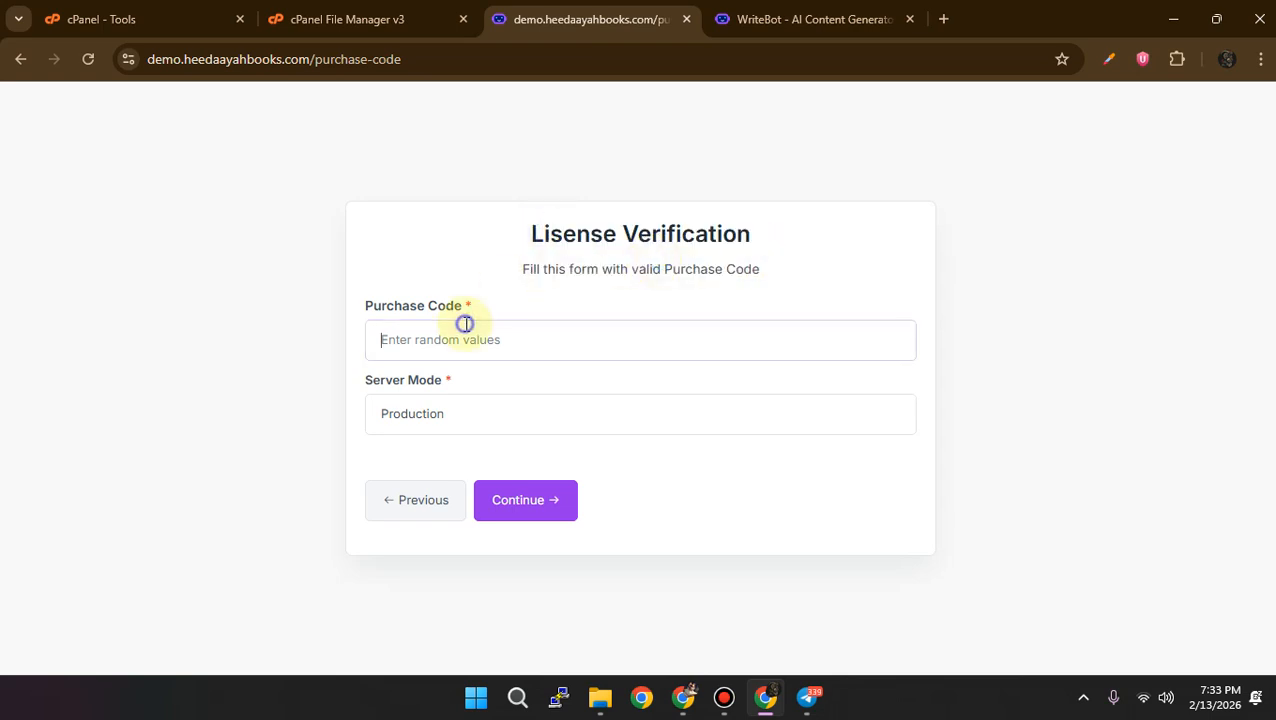
click(735, 695)
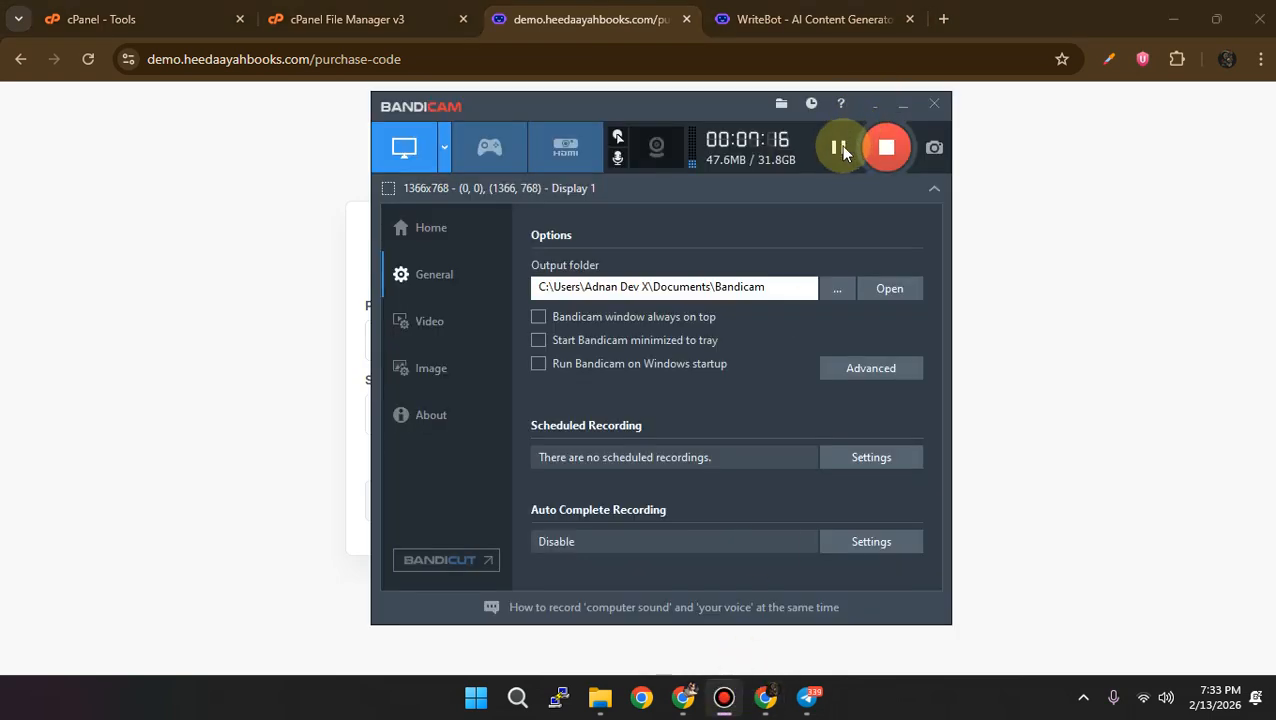
click(126, 262)
scroll(465, 350, down, 2)
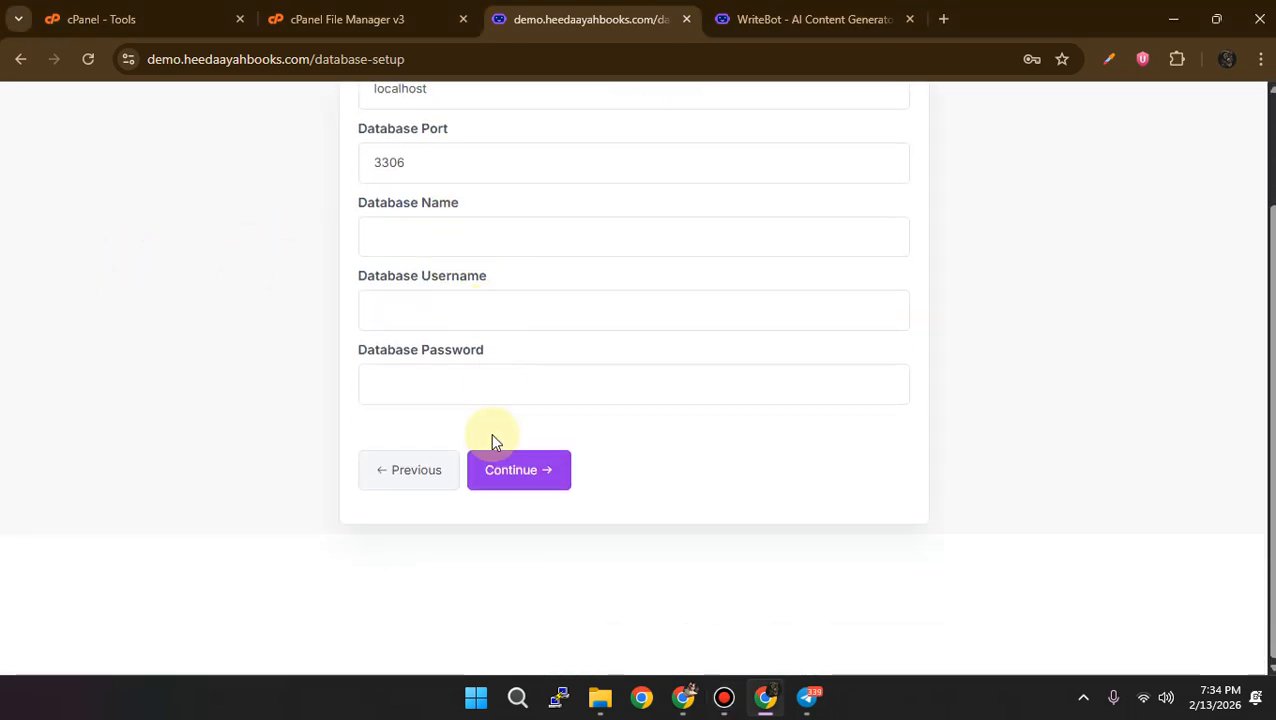
scroll(730, 325, up, 2)
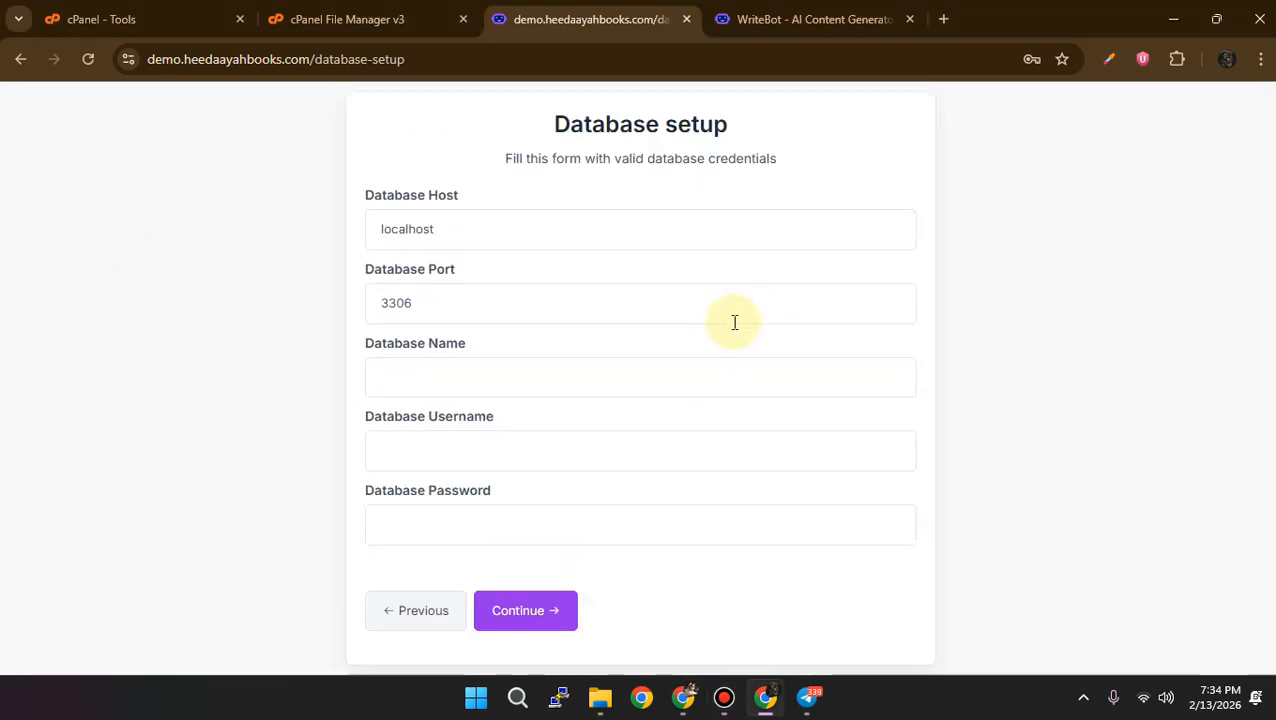
Open cPanel's Database Wizard in a new tab beside the file manager.
click(410, 18)
click(210, 18)
scroll(400, 400, down, 5)
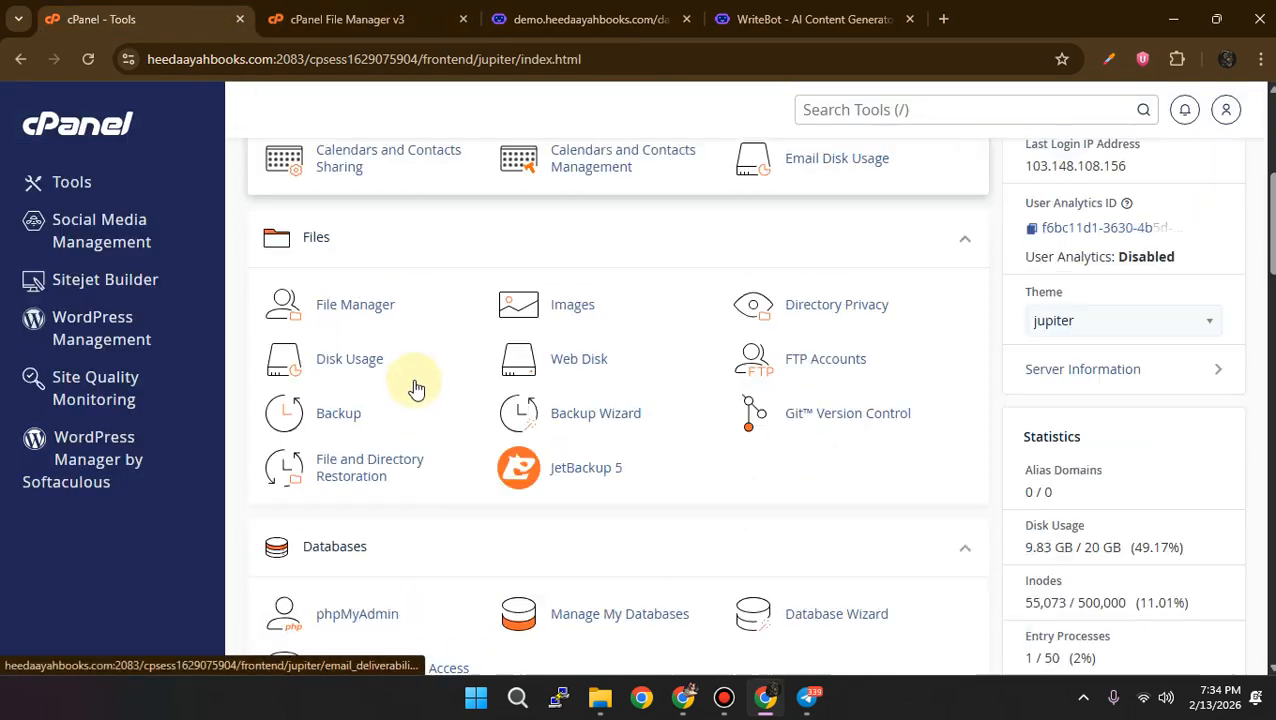
scroll(463, 268, down, 2)
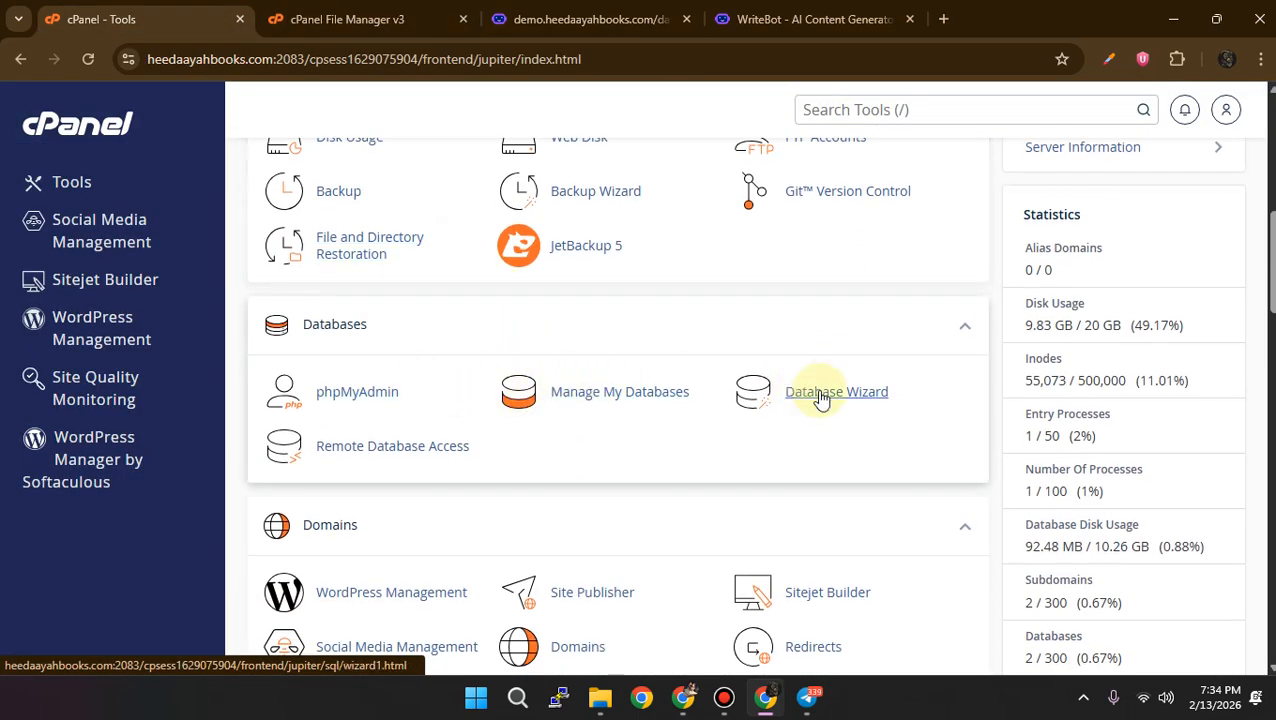
right_click(858, 396)
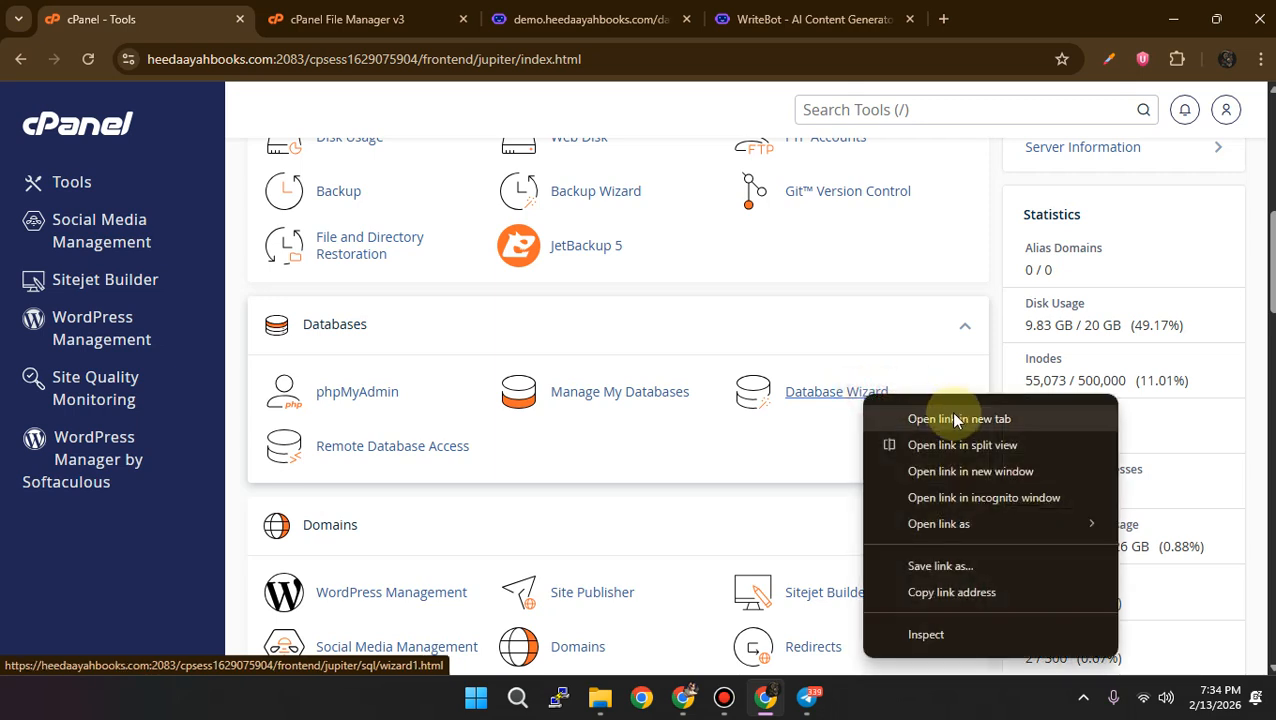
click(952, 412)
drag(302, 10, 502, 24)
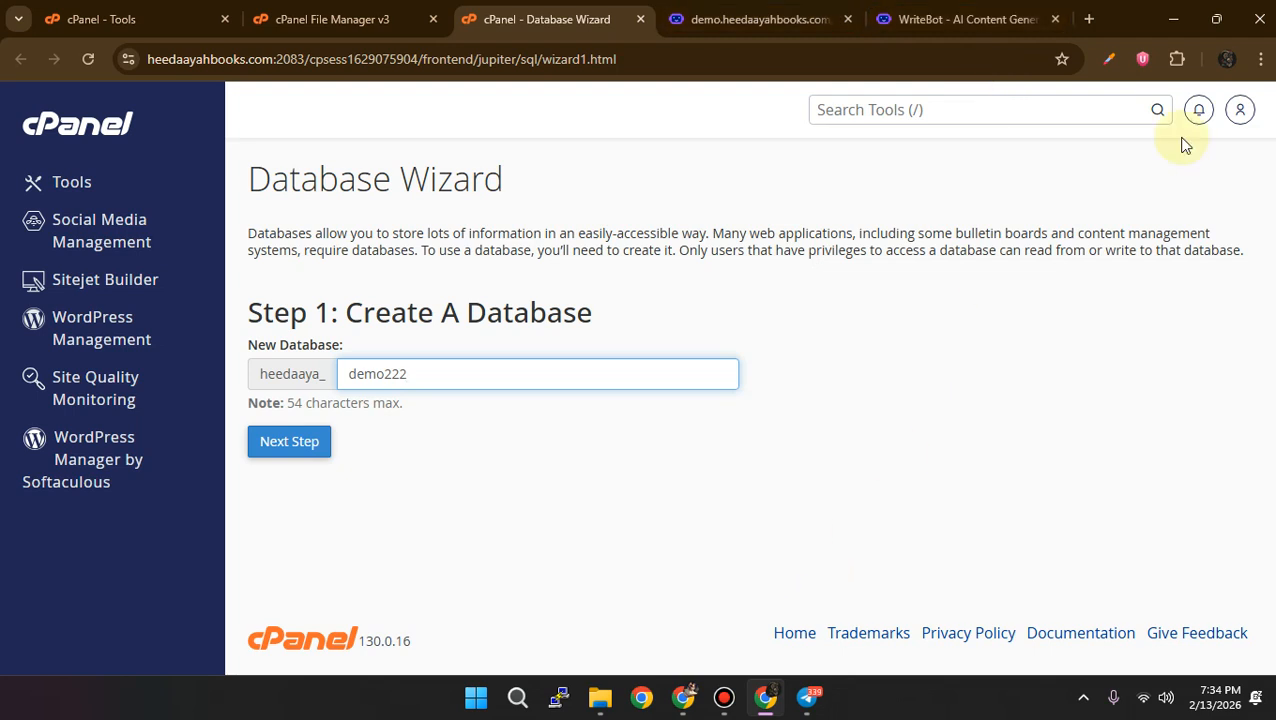
Open a blank Notepad note and create the demo222 database.
click(517, 697)
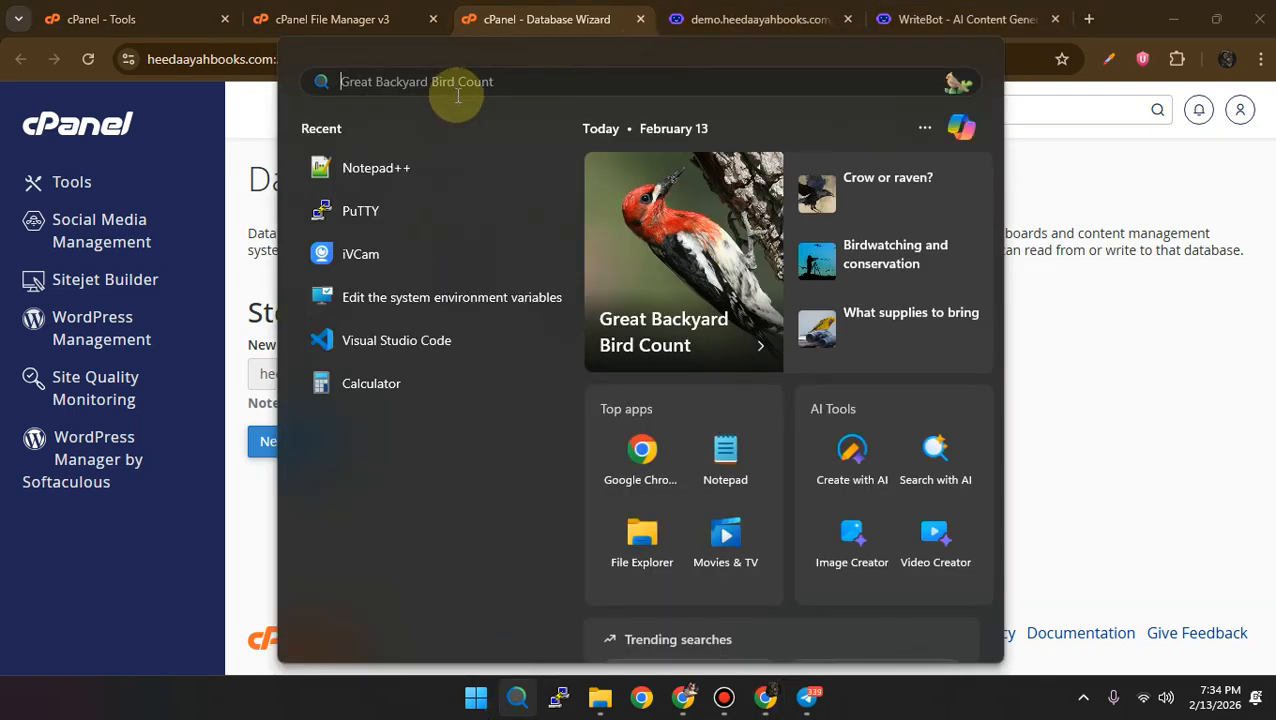
text(note)
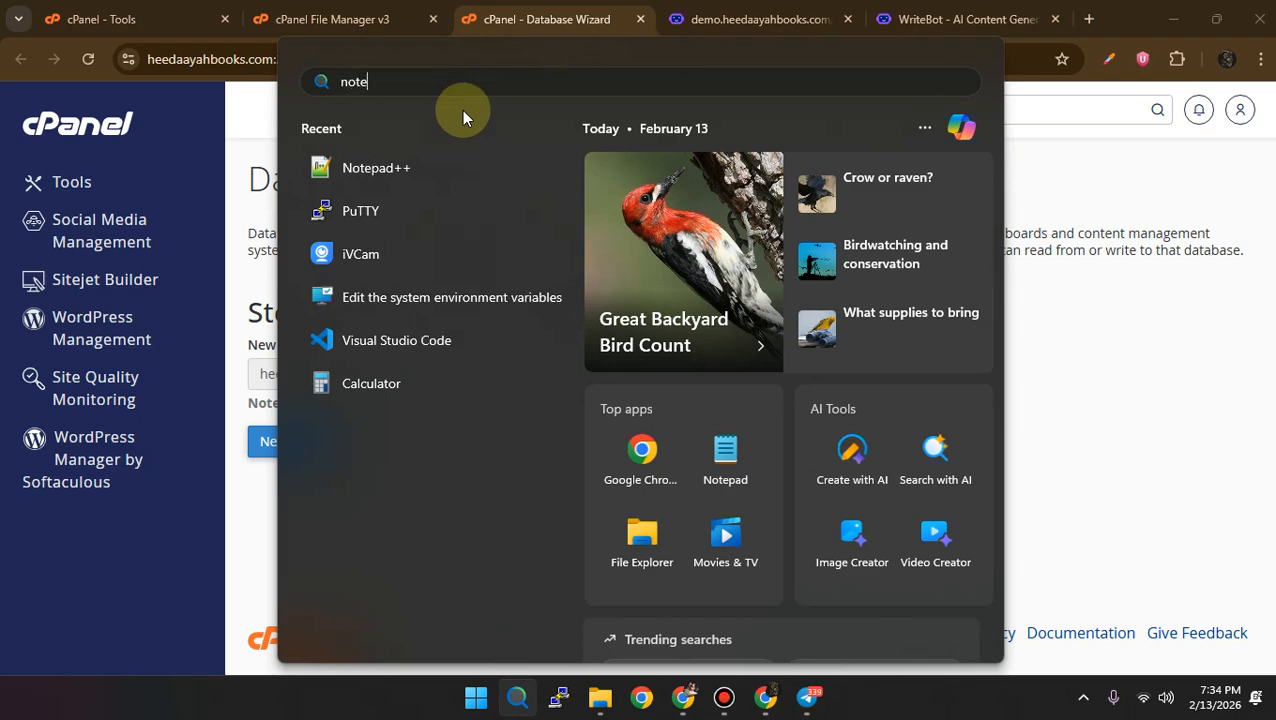
text(pad)
click(421, 229)
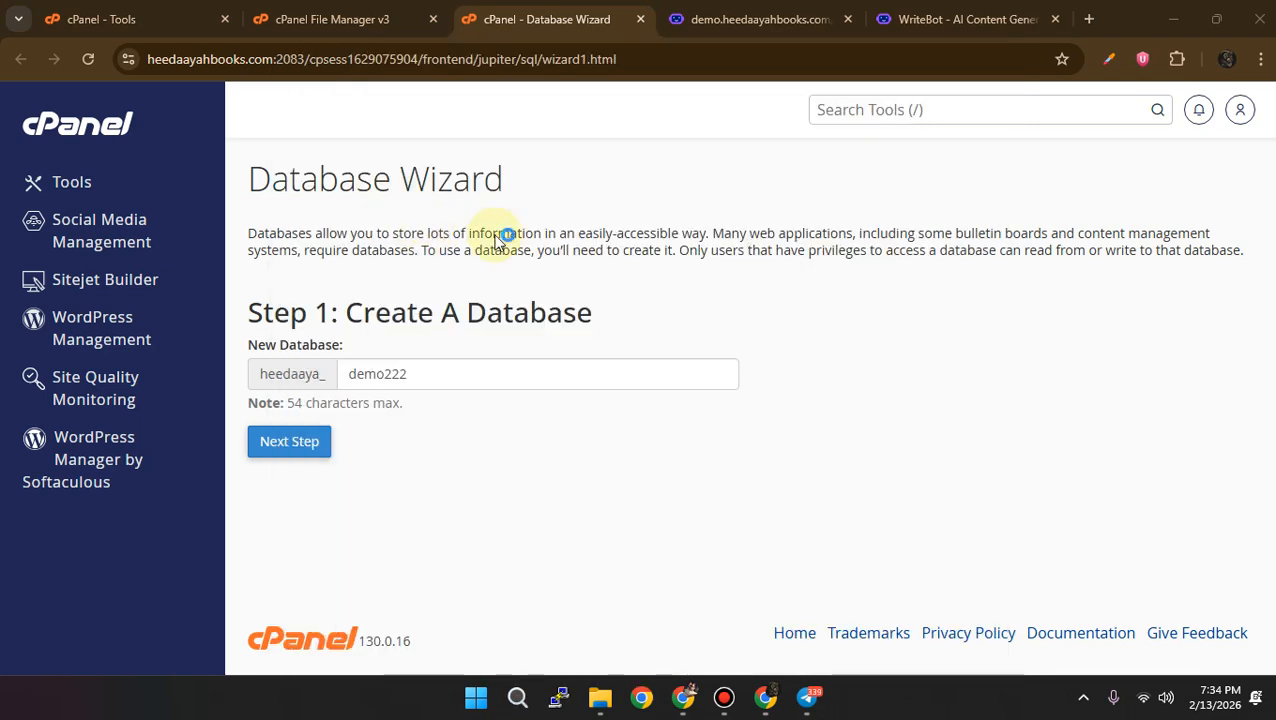
click(953, 126)
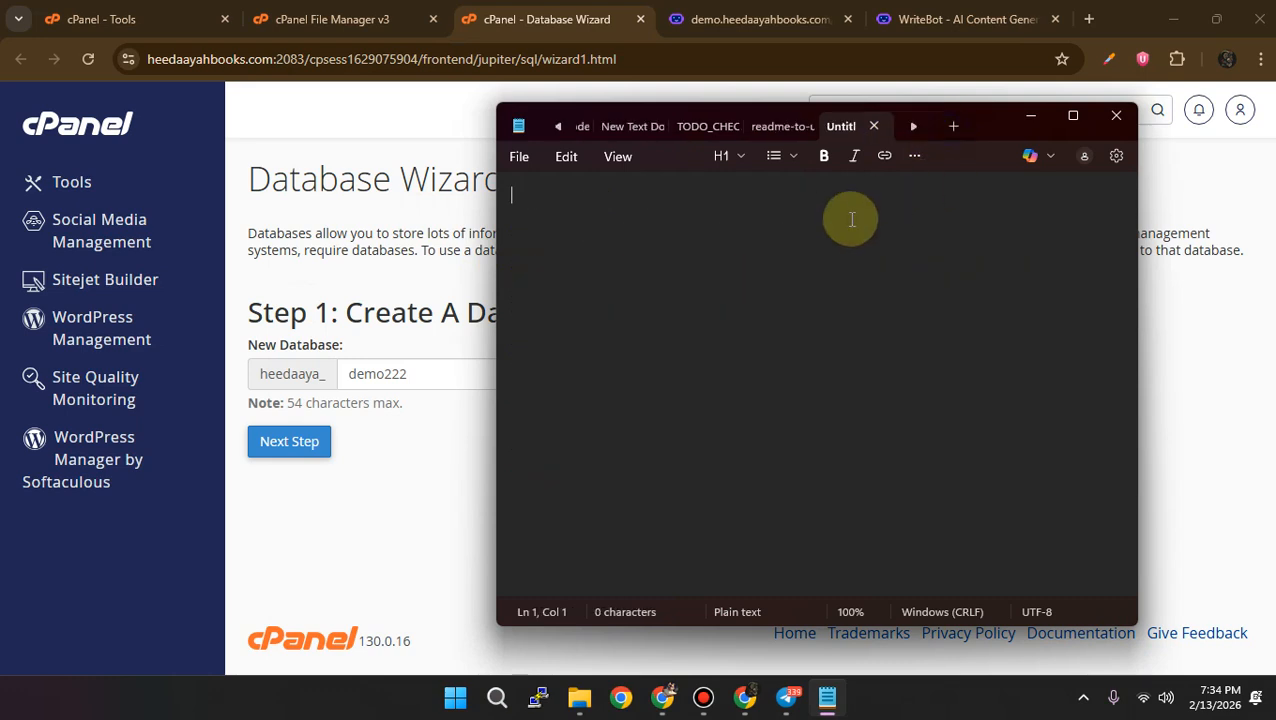
click(299, 443)
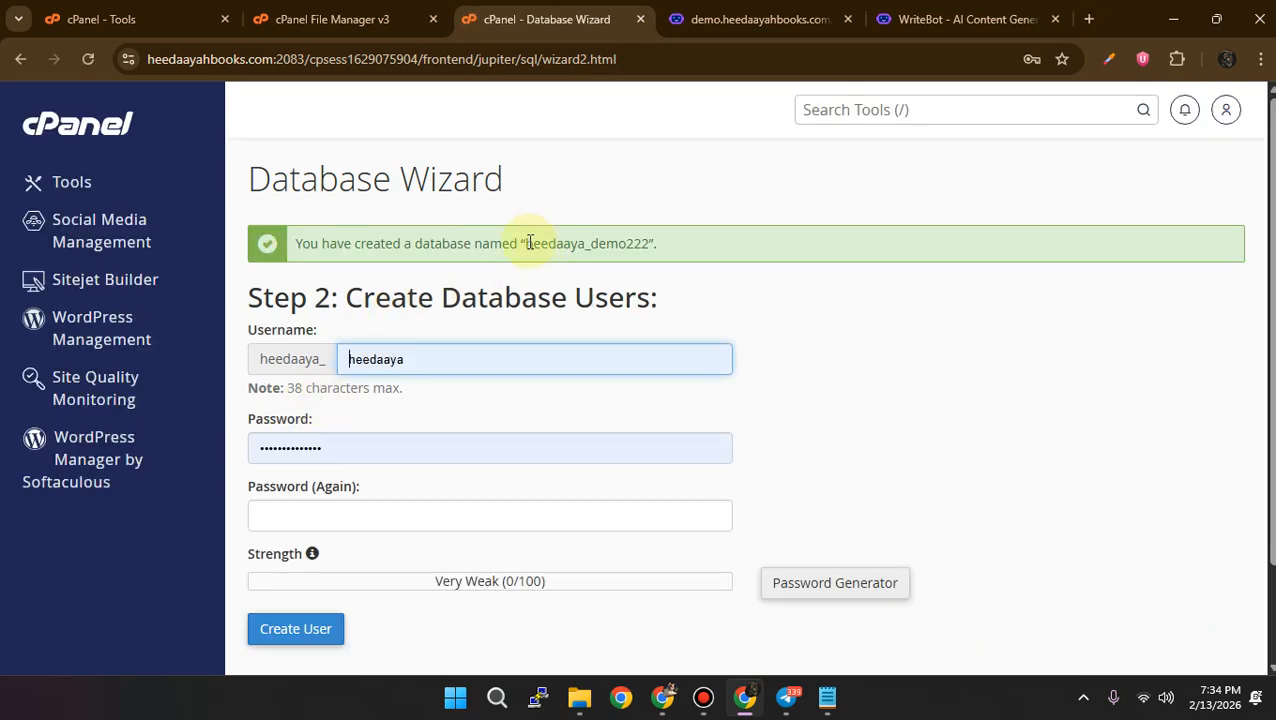
Copy the new database name heedaaya_demo222 into the Notepad notes.
drag(404, 245, 740, 233)
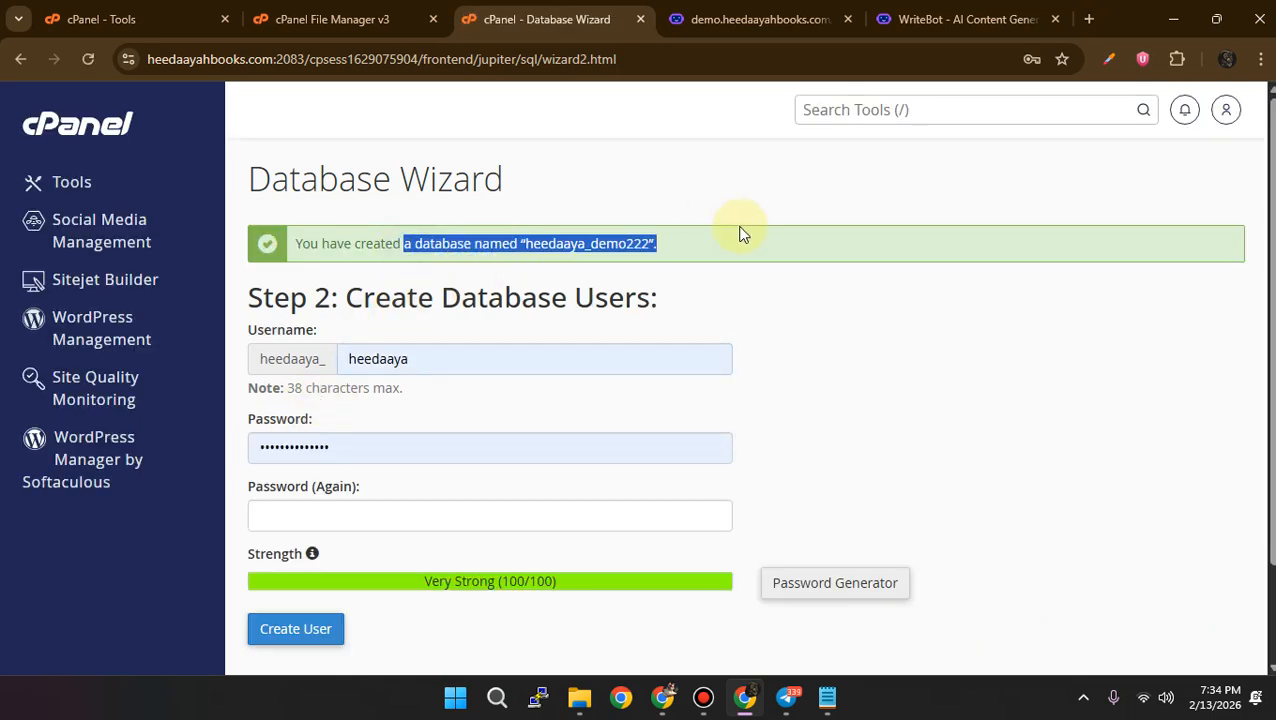
click(827, 697)
key(ctrl+v)
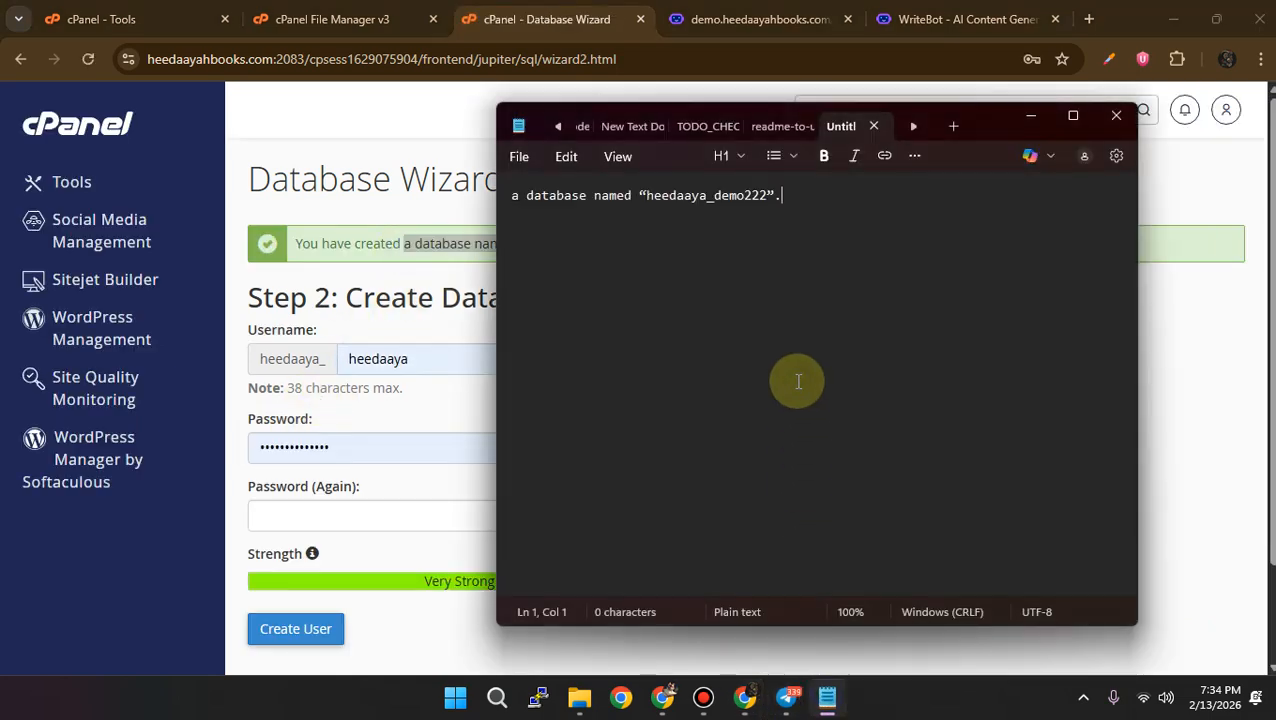
key(BackSpace)
key(BackSpace)
key(BackSpace)
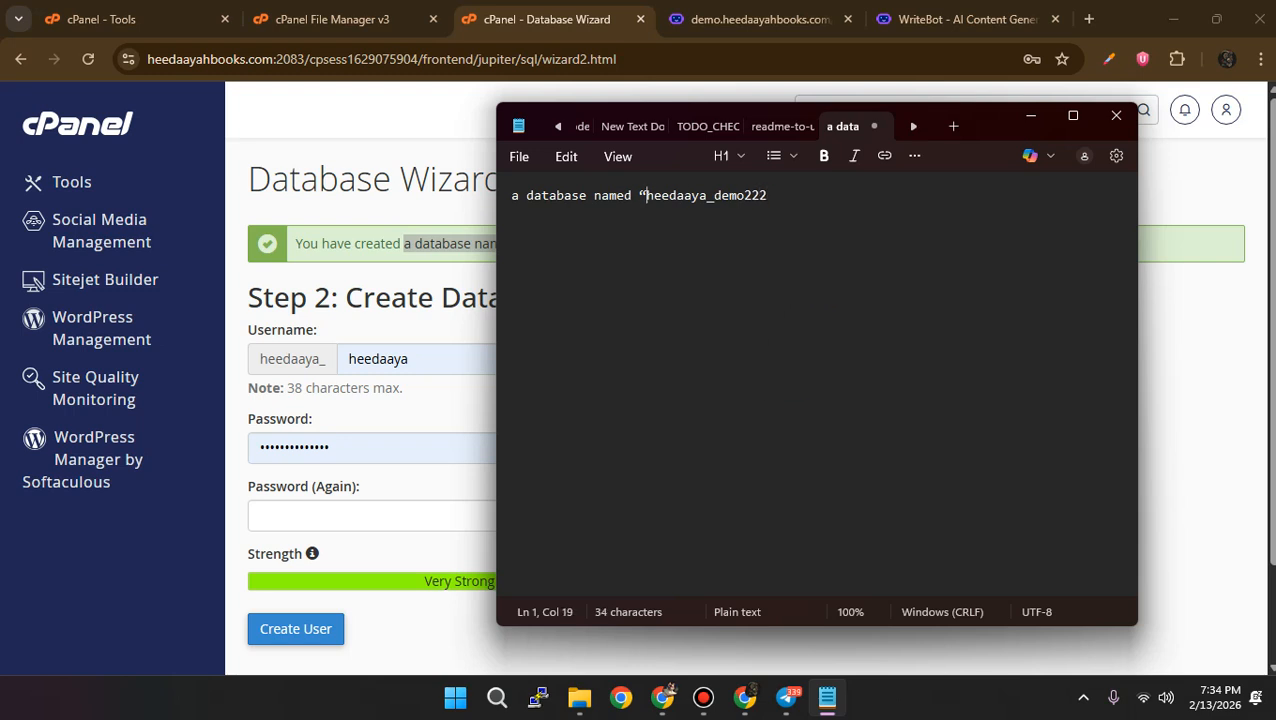
key(BackSpace)
key(BackSpace)
key(BackSpace)
key(BackSpace)
key(BackSpace)
key(BackSpace)
key(BackSpace)
key(BackSpace)
key(BackSpace)
key(BackSpace)
key(BackSpace)
key(BackSpace)
key(BackSpace)
key(BackSpace)
key(BackSpace)
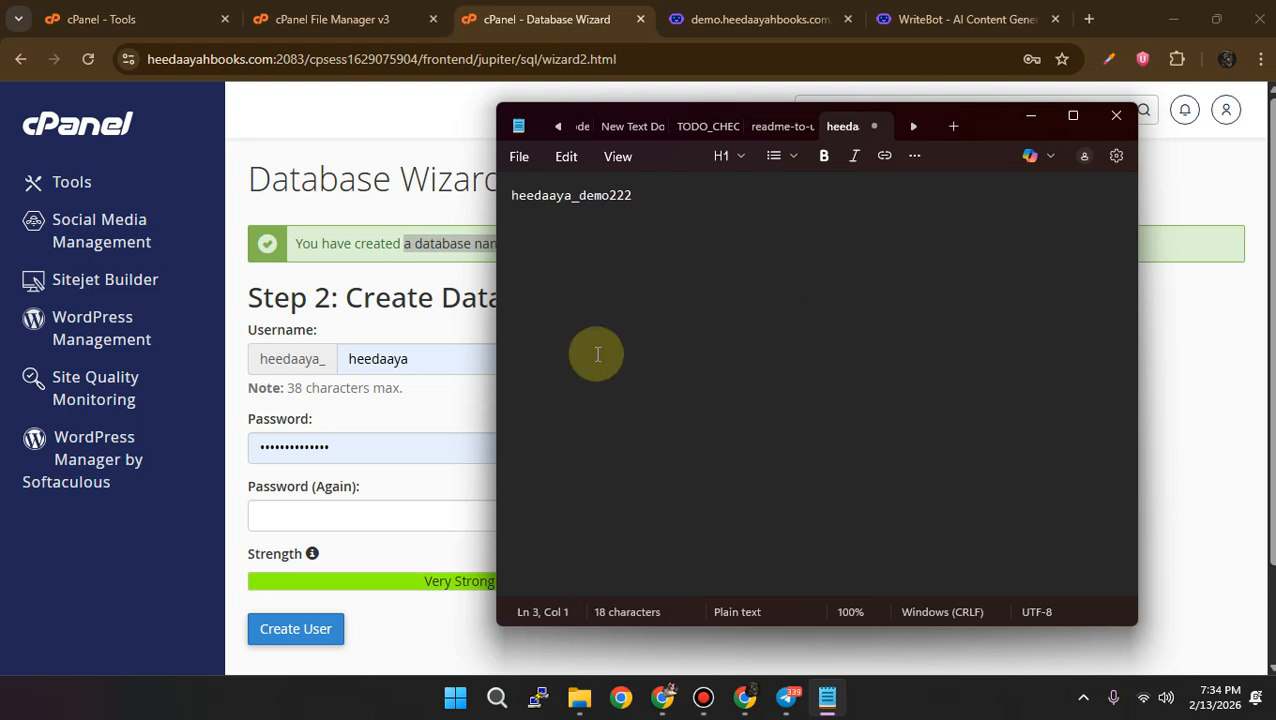
Change the database username to demo222333 and clear the autofilled password.
click(425, 355)
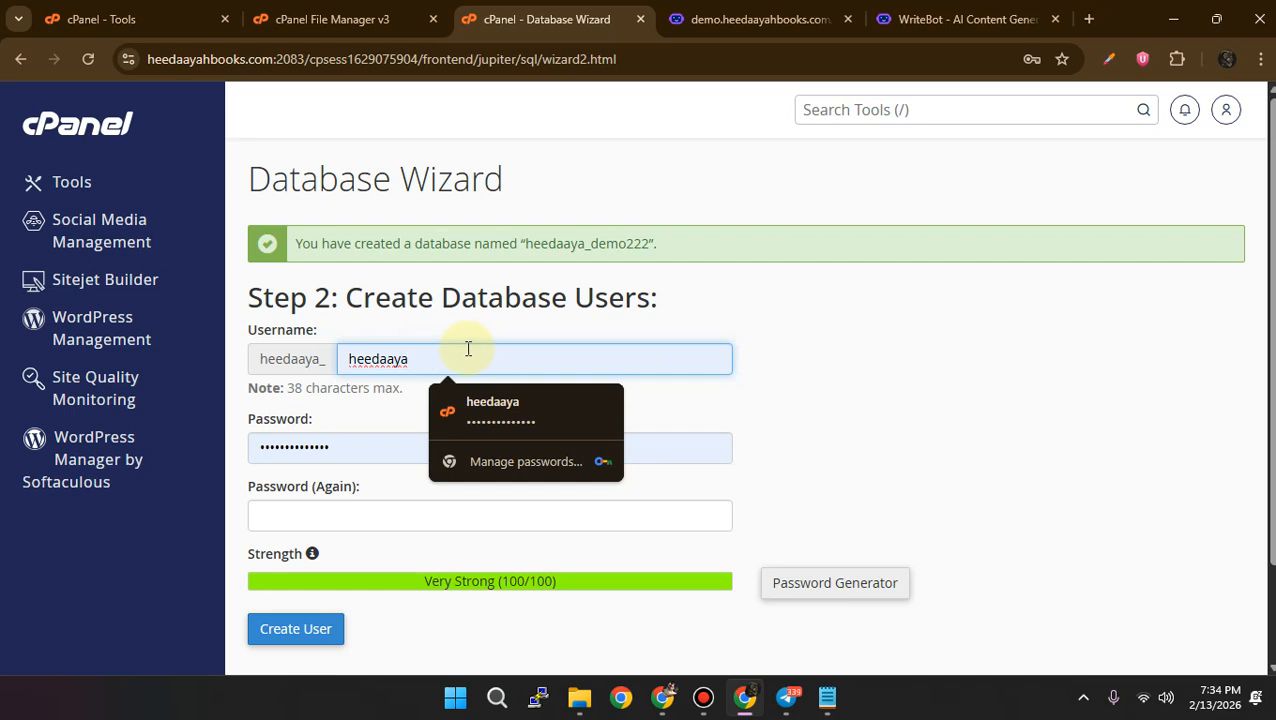
drag(461, 348, 313, 357)
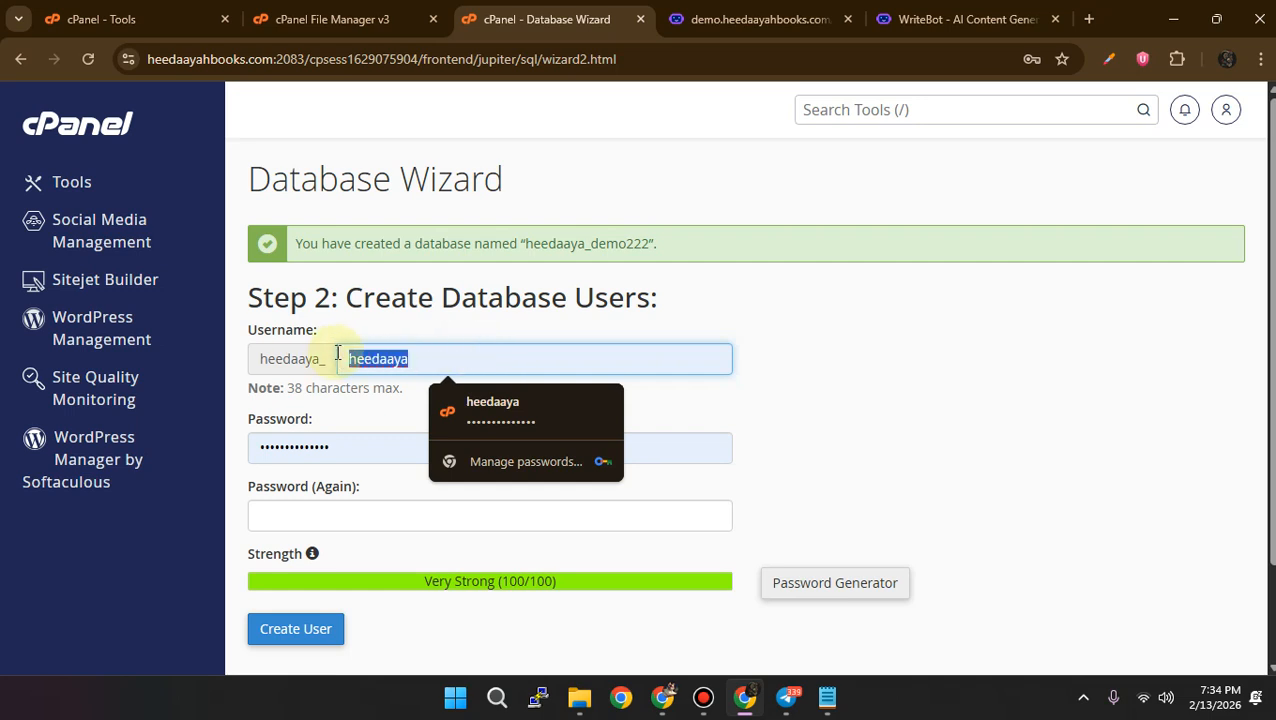
text(demo222333)
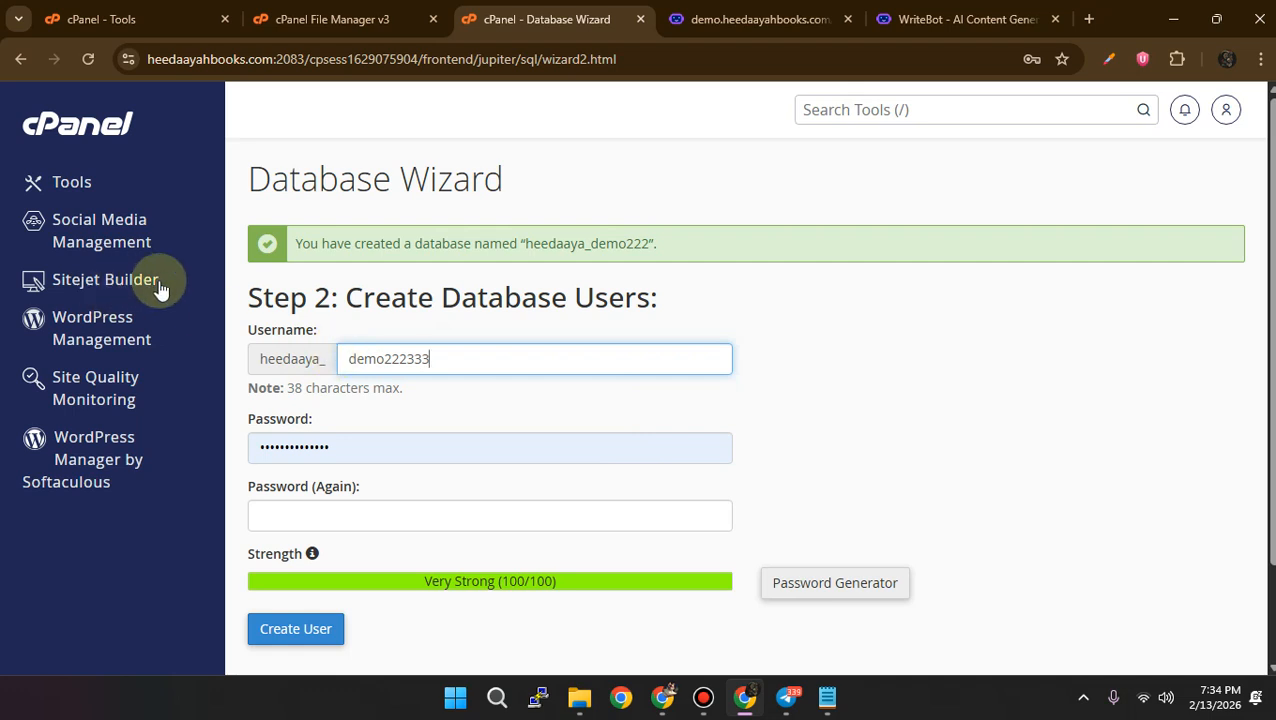
drag(410, 445, 252, 447)
key(BackSpace)
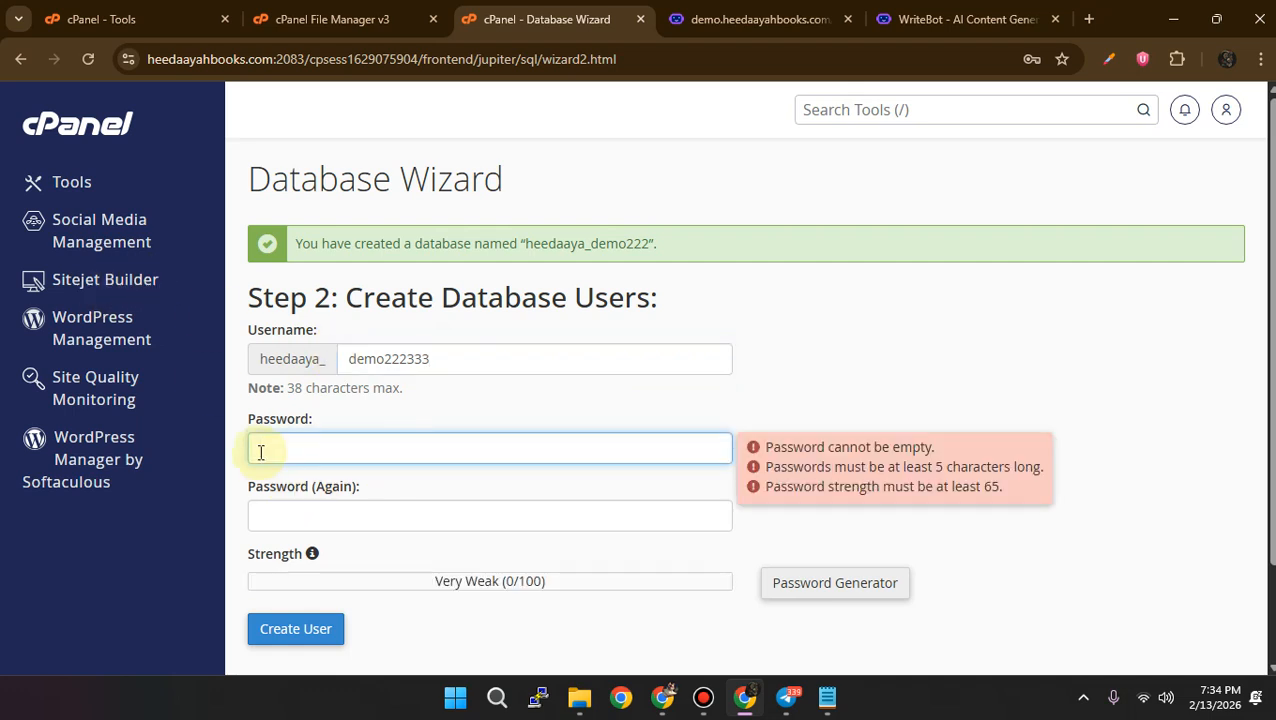
Generate a Very Strong password, copy it, tick 'I have copied' and use it.
click(827, 697)
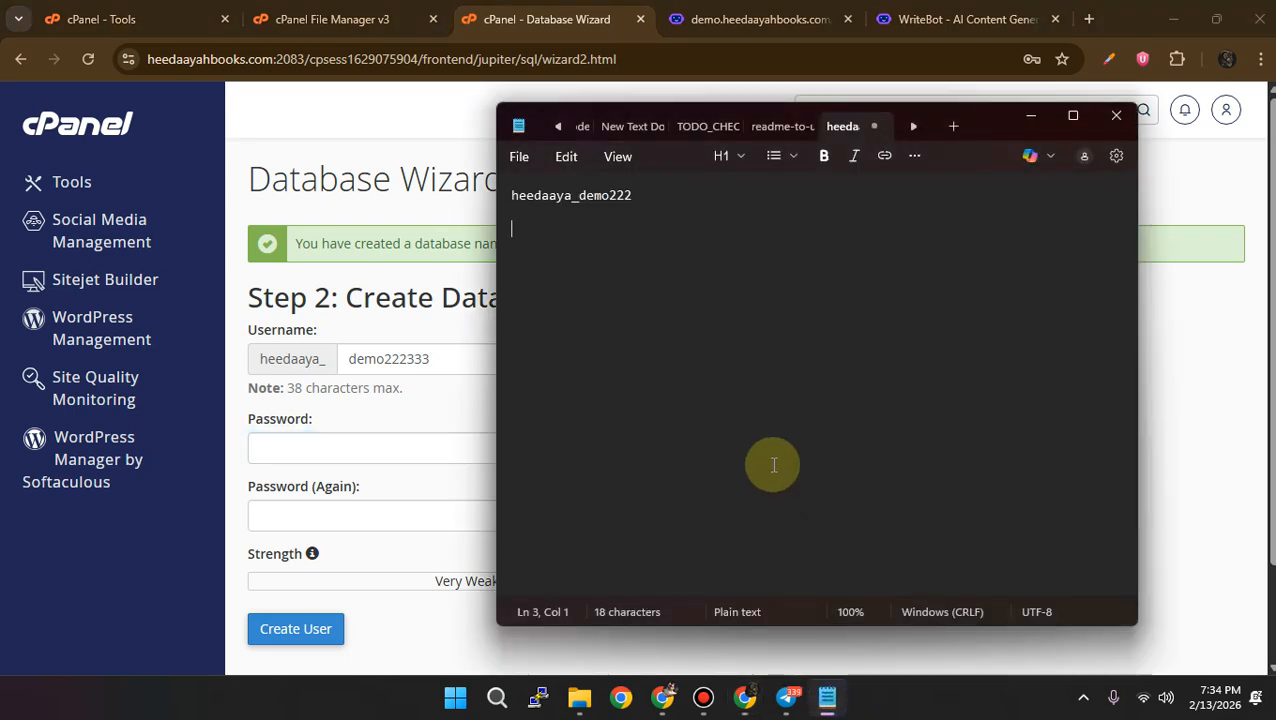
click(387, 421)
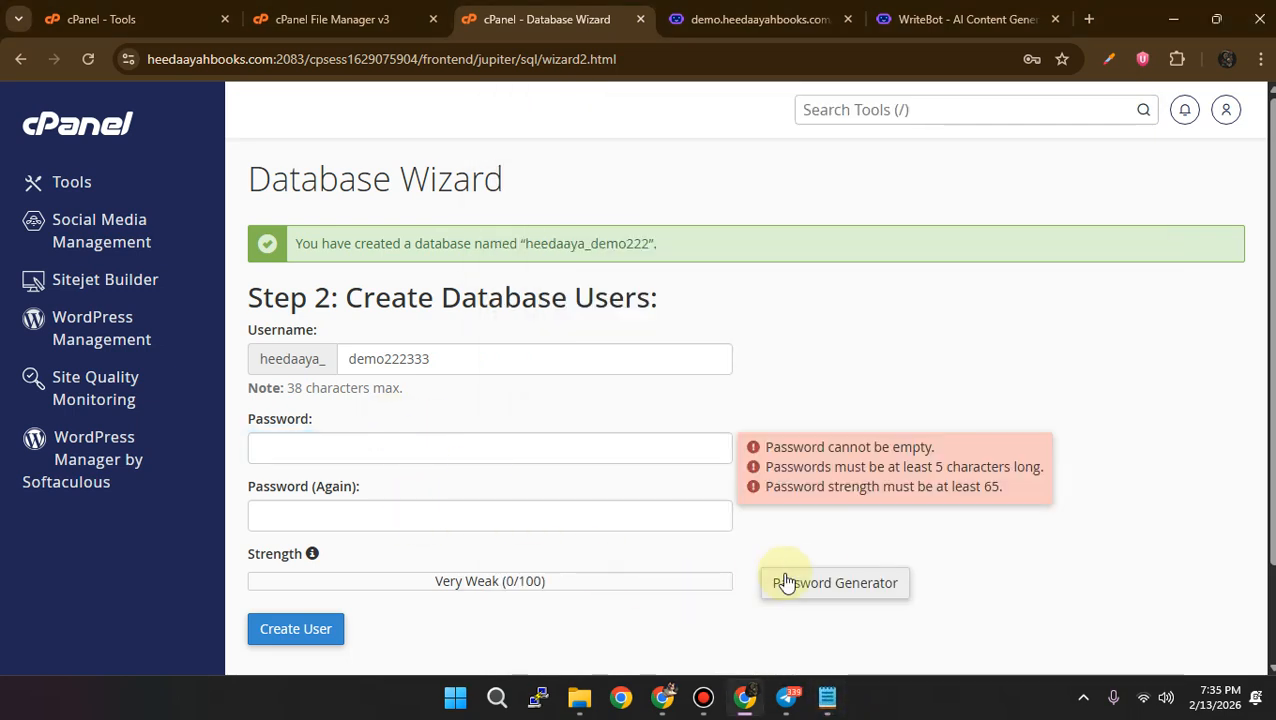
click(823, 580)
drag(627, 316, 470, 316)
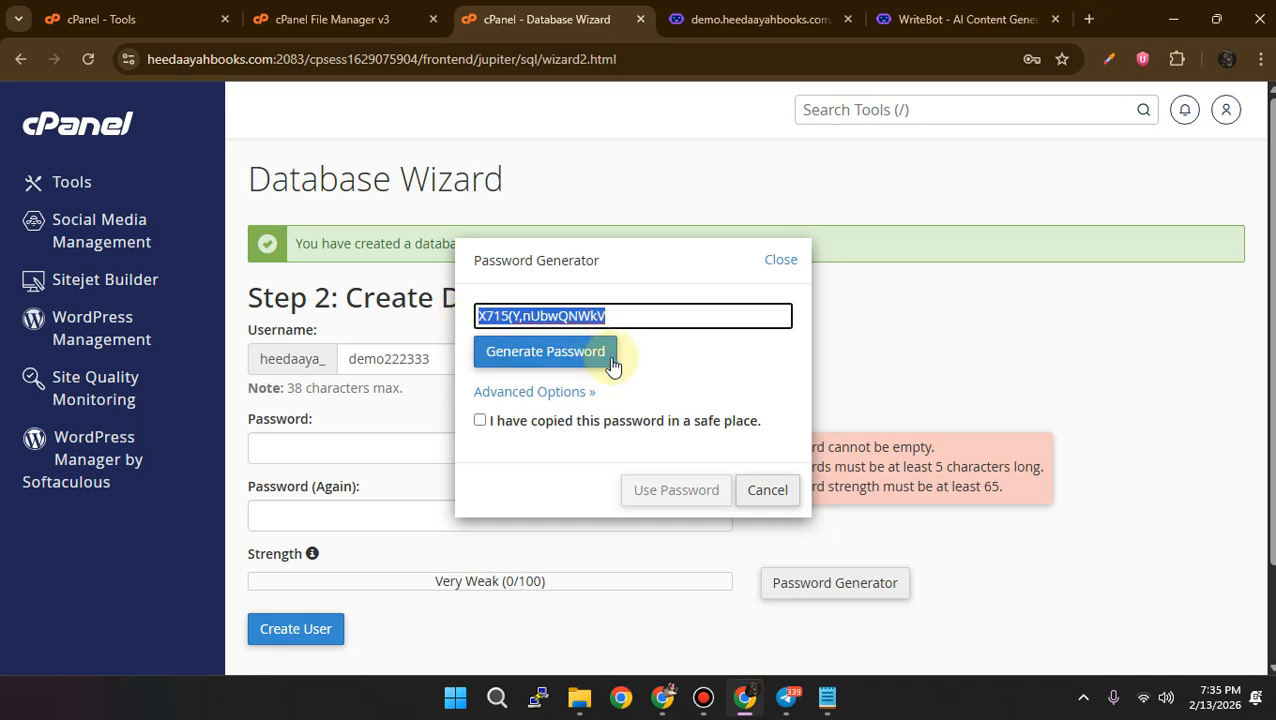
click(649, 424)
click(668, 490)
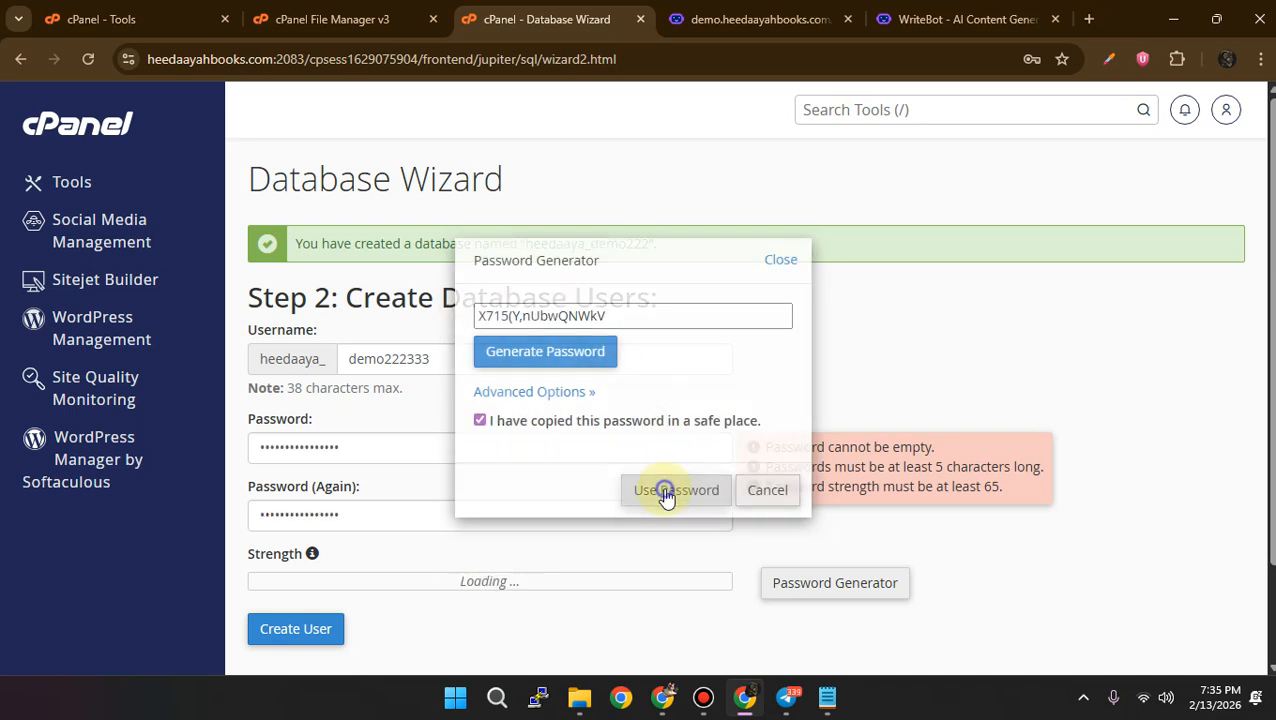
Save the generated password in the notes under the database name, then create the user.
click(812, 697)
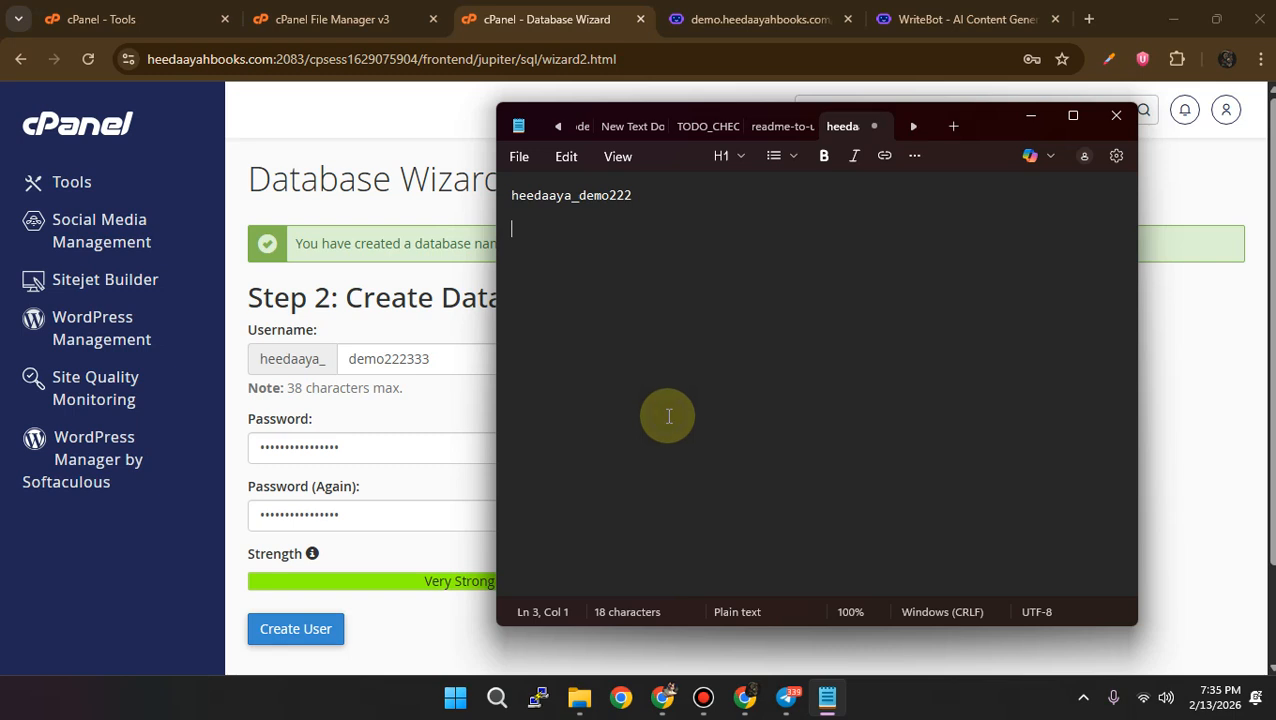
key(ctrl+v)
click(641, 198)
key(BackSpace)
text(2)
key(Return)
key(Return)
key(Return)
key(Return)
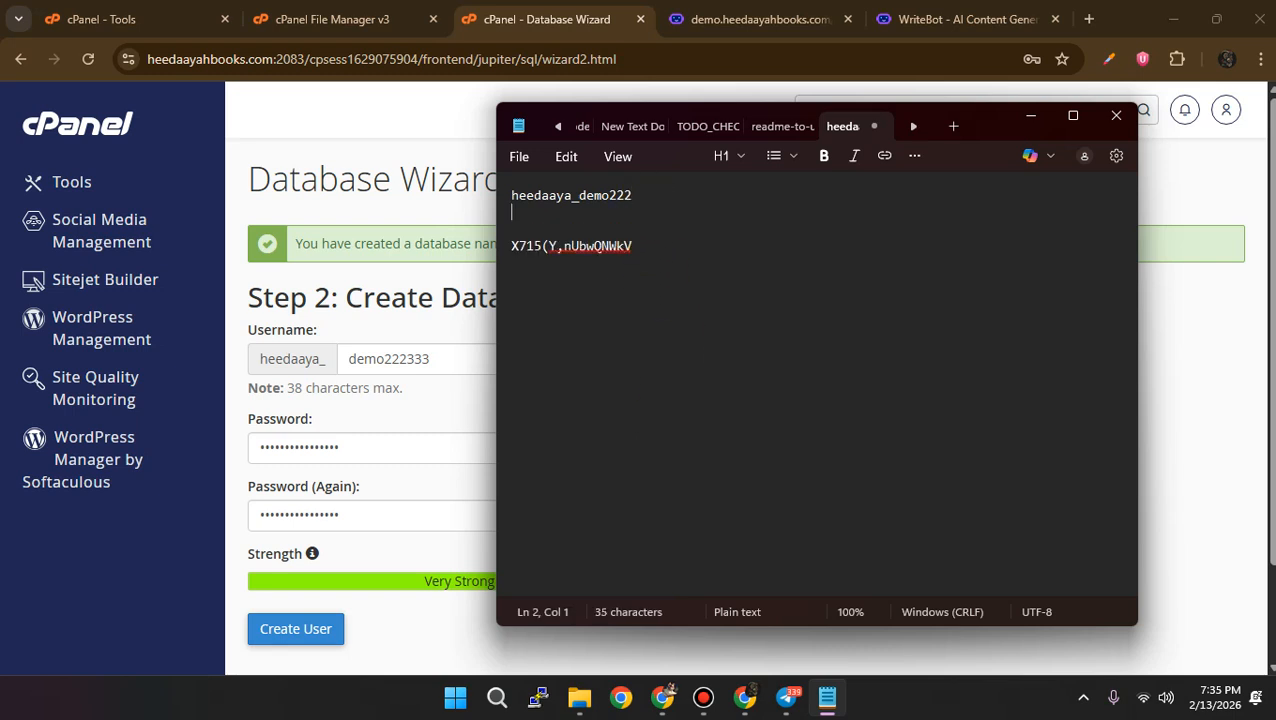
drag(640, 195, 513, 199)
drag(632, 296, 519, 296)
click(558, 243)
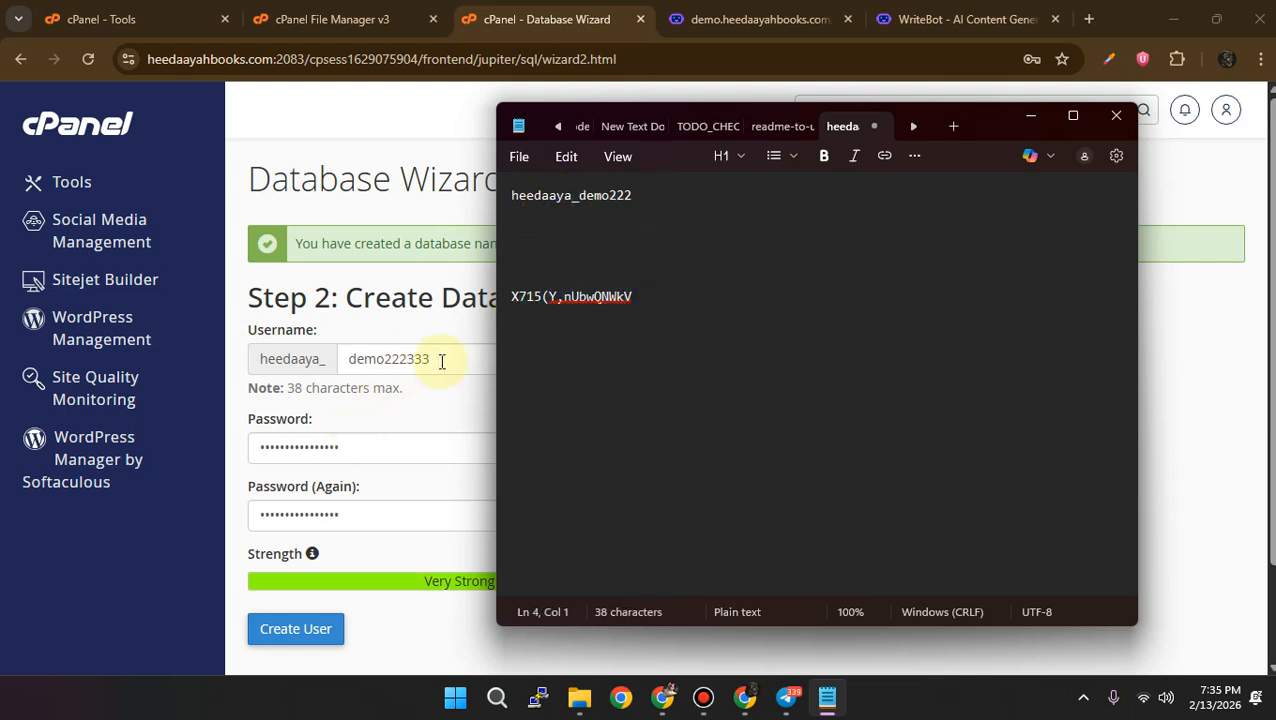
click(453, 350)
click(308, 628)
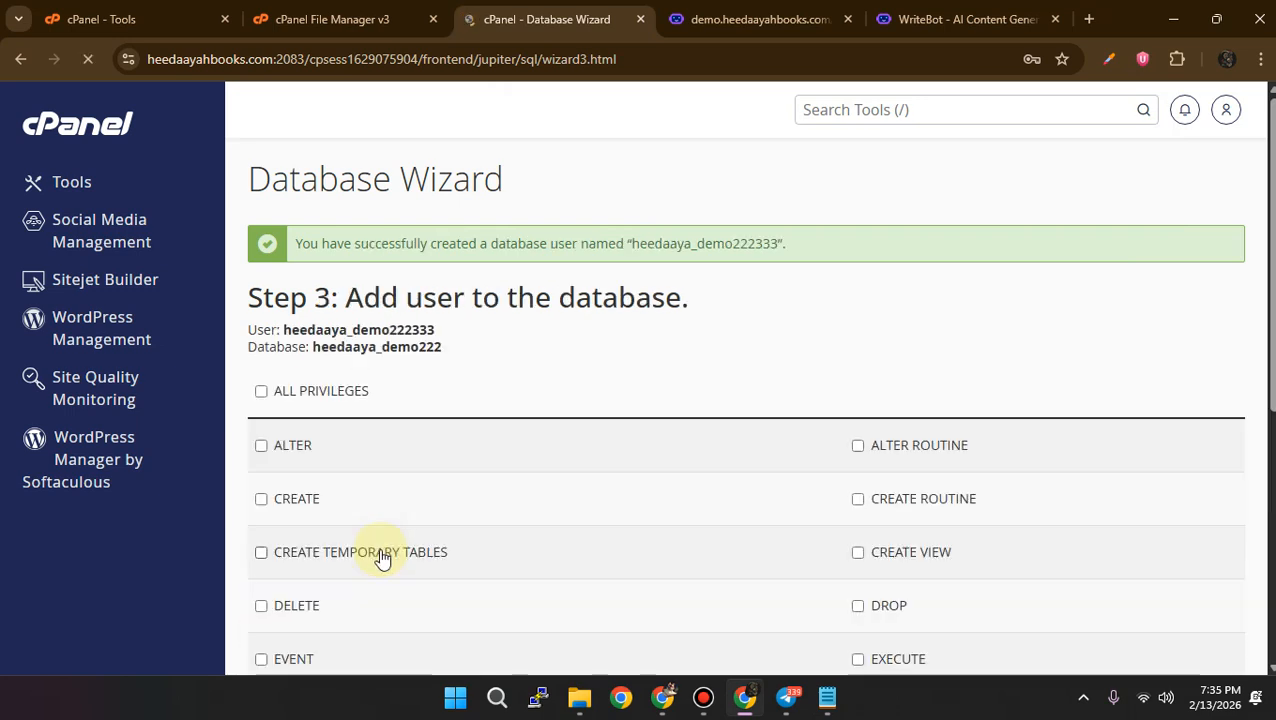
Copy the new user and database name lines into the notes, declining the browser password save.
drag(251, 329, 447, 347)
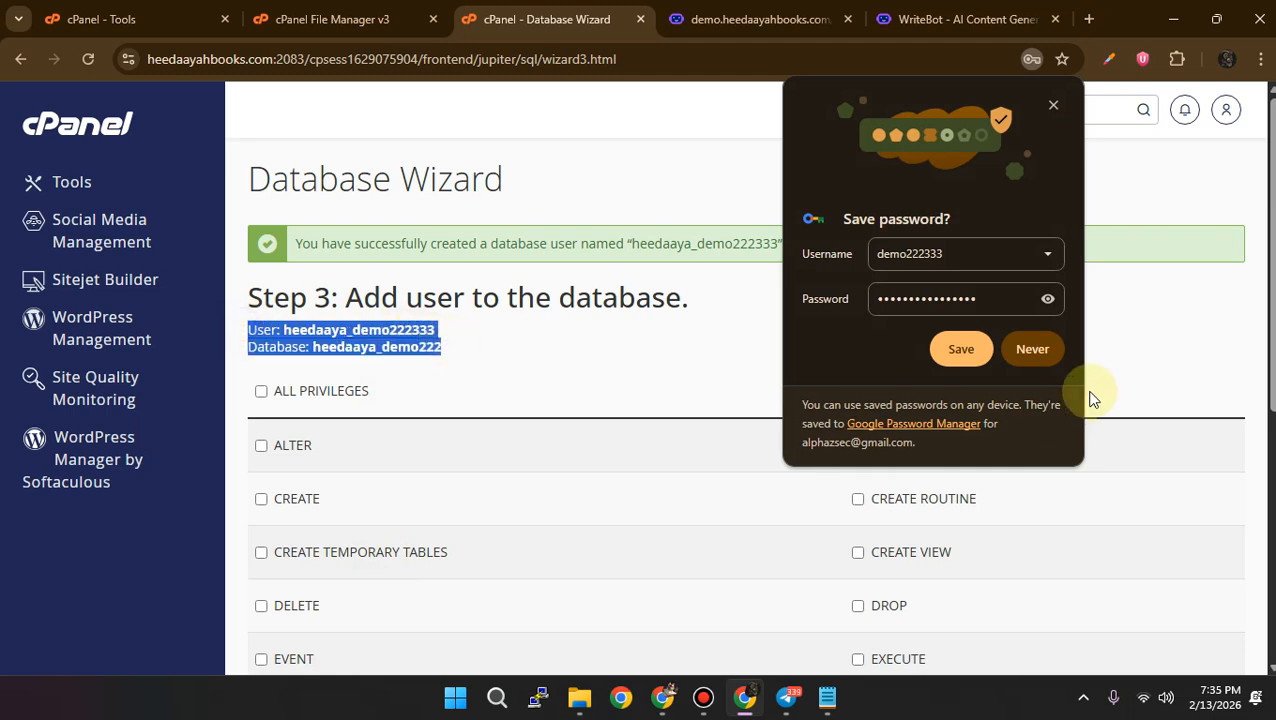
click(1037, 348)
click(827, 697)
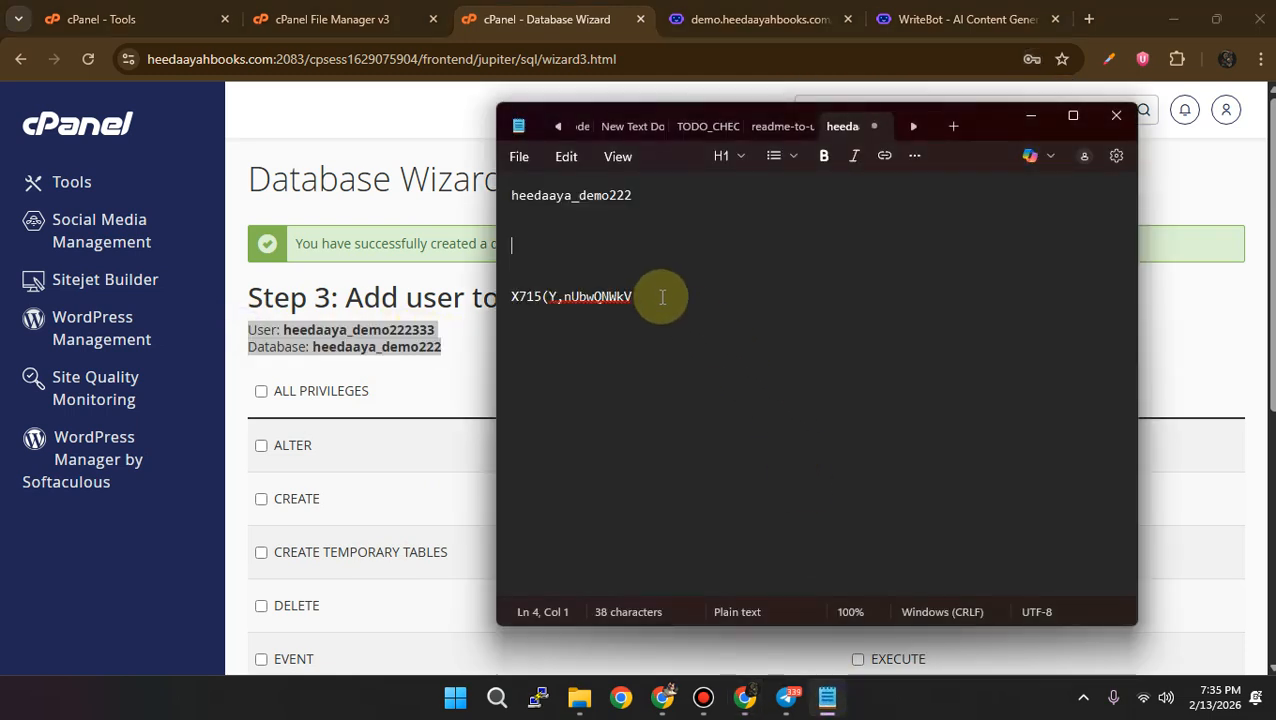
key(ctrl+v)
drag(672, 338, 521, 194)
click(730, 322)
key(ctrl+a)
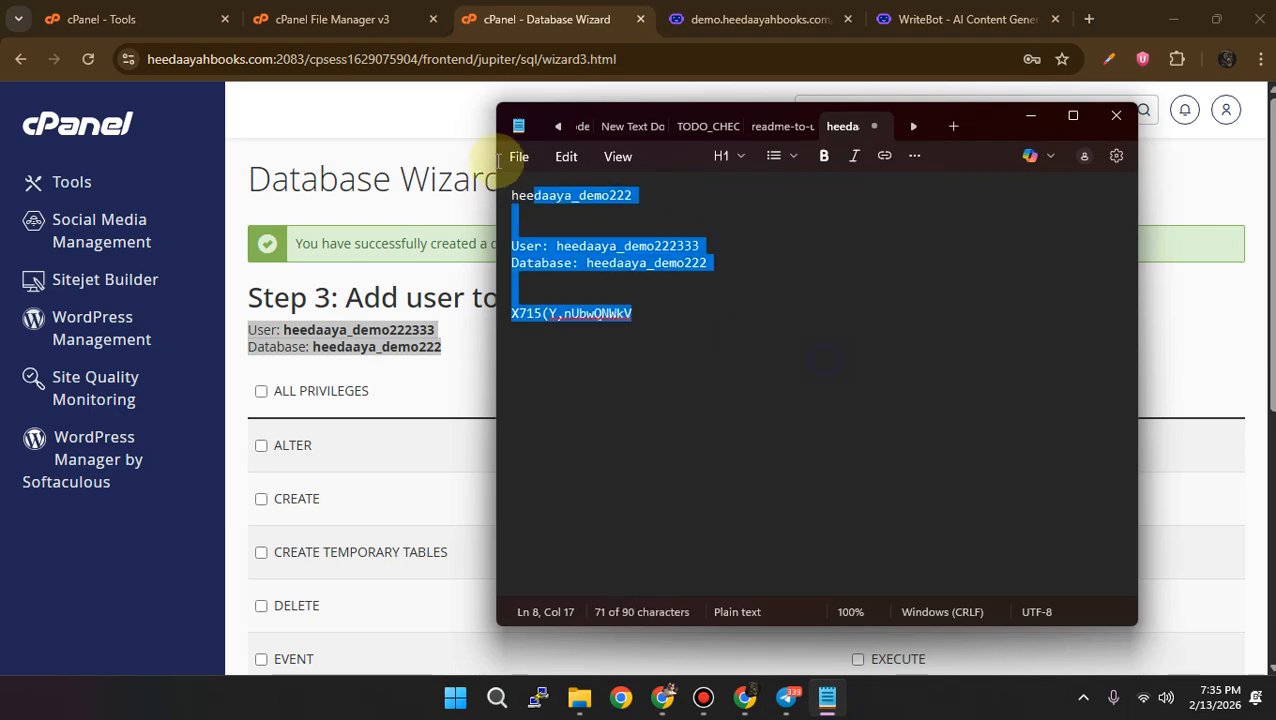
Grant the user ALL PRIVILEGES on the demo222 database, save, and return to WriteBot setup.
click(471, 343)
click(322, 388)
scroll(862, 262, down, 5)
click(345, 463)
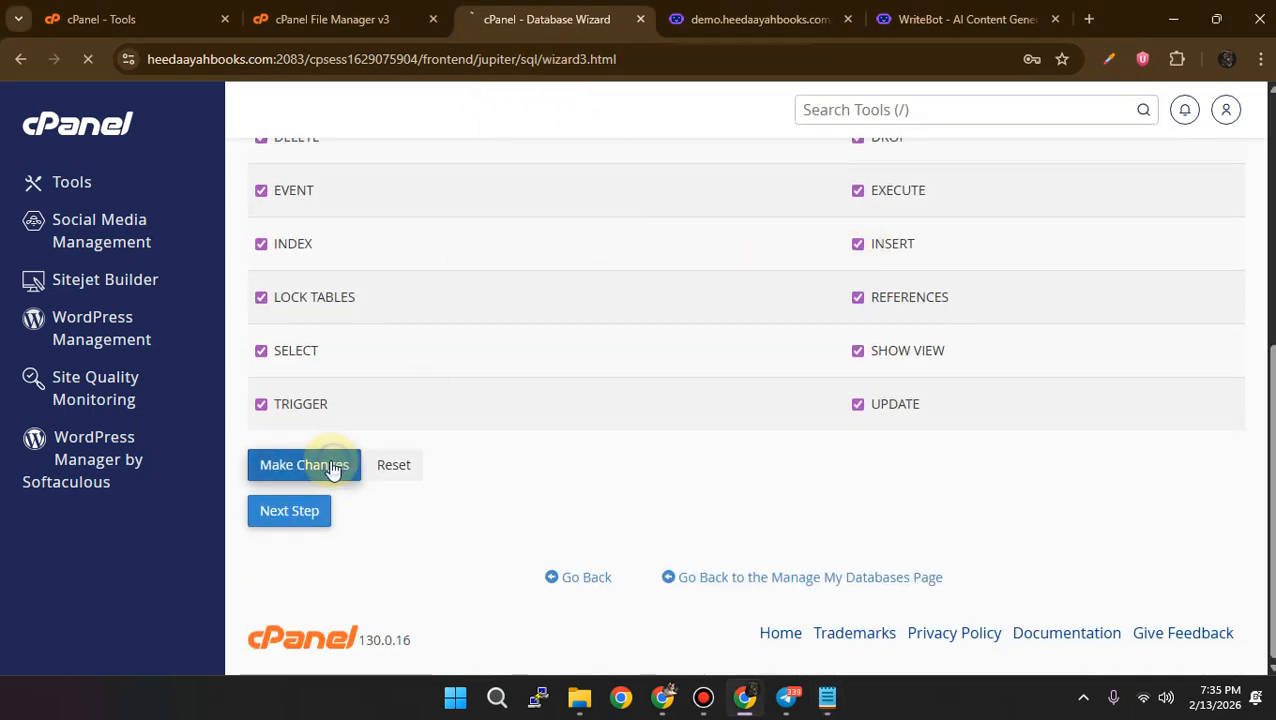
click(705, 20)
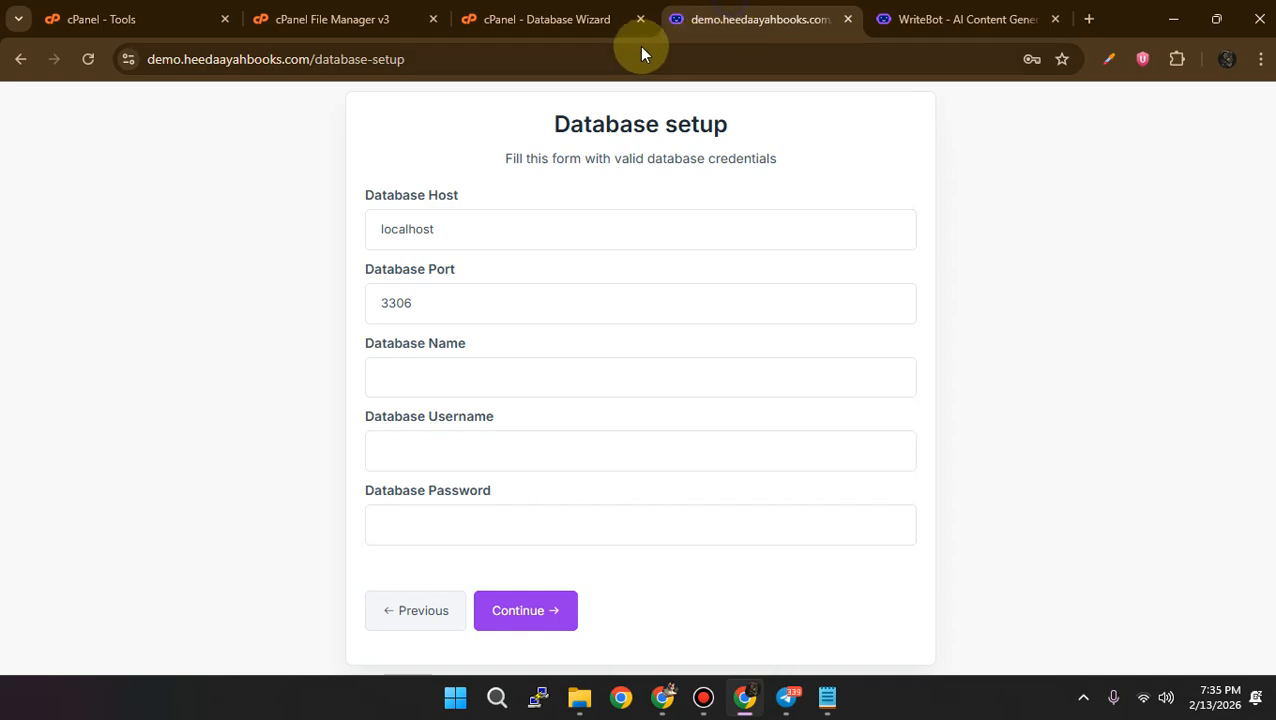
Close the finished Database Wizard page and check host localhost and port 3306.
click(79, 62)
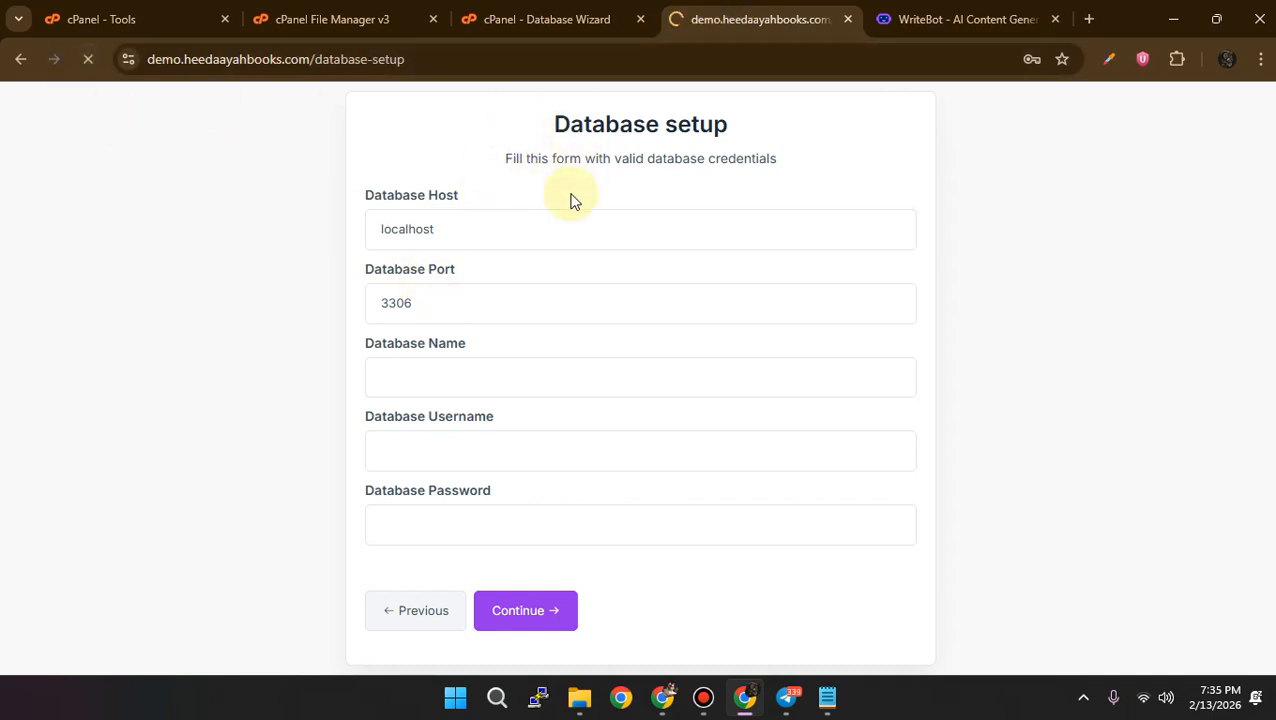
click(615, 16)
click(694, 12)
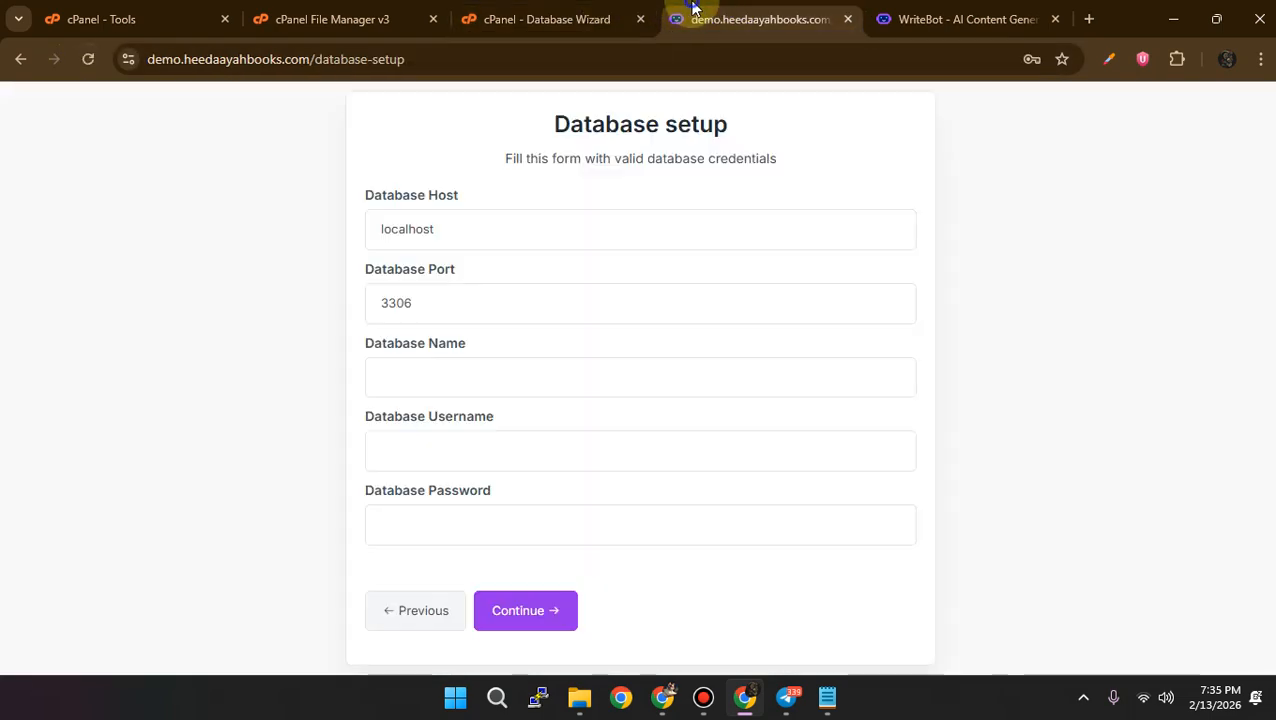
click(640, 19)
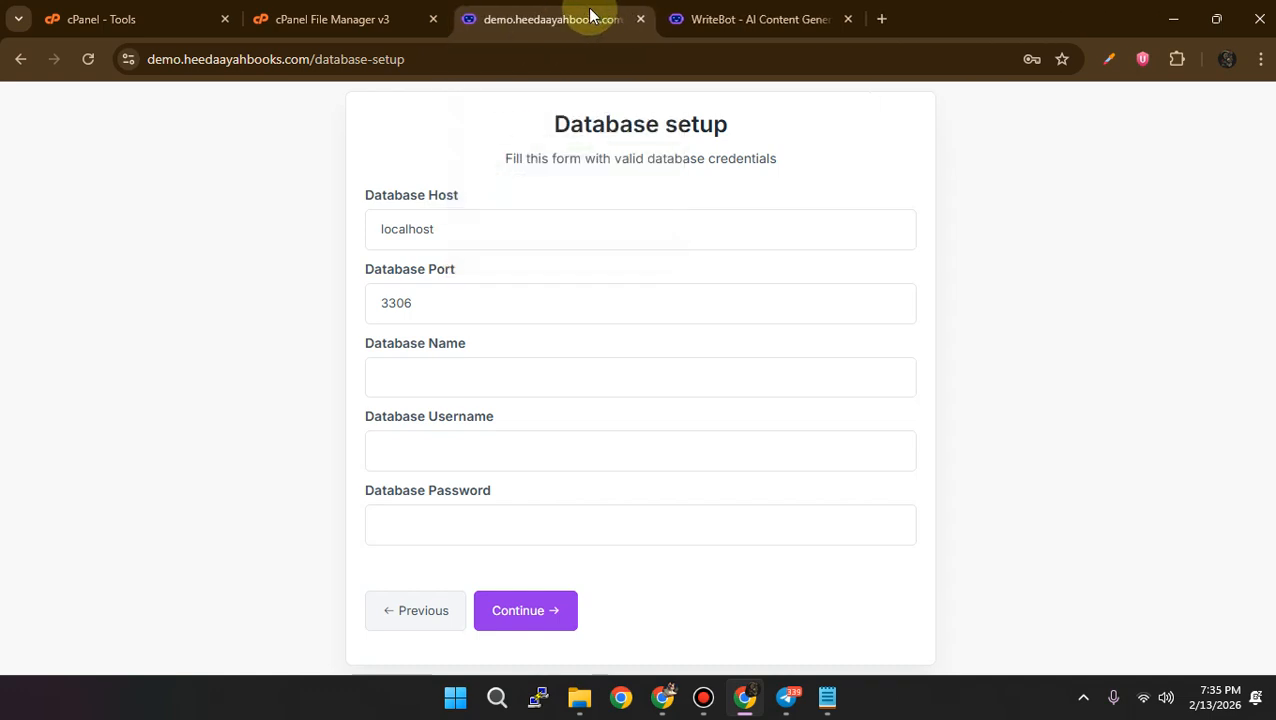
click(504, 230)
drag(473, 305, 322, 307)
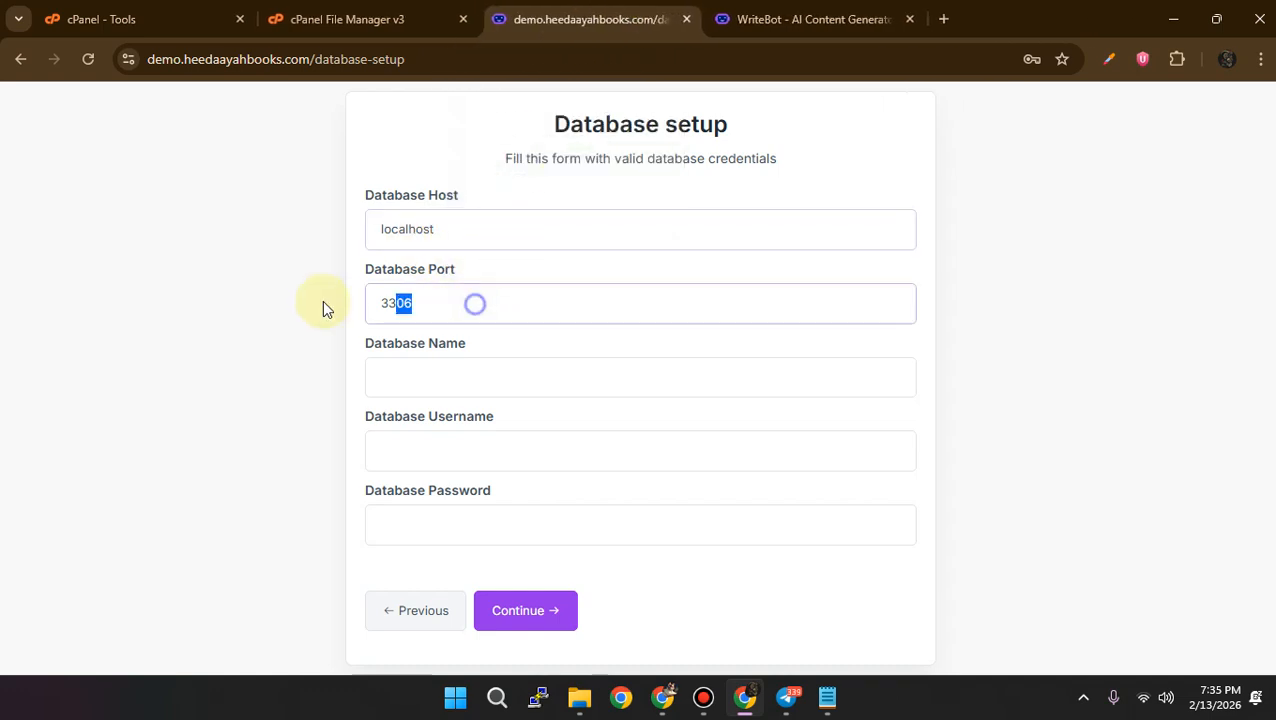
Take the database name from the notes for the Database Name field.
click(494, 371)
click(827, 697)
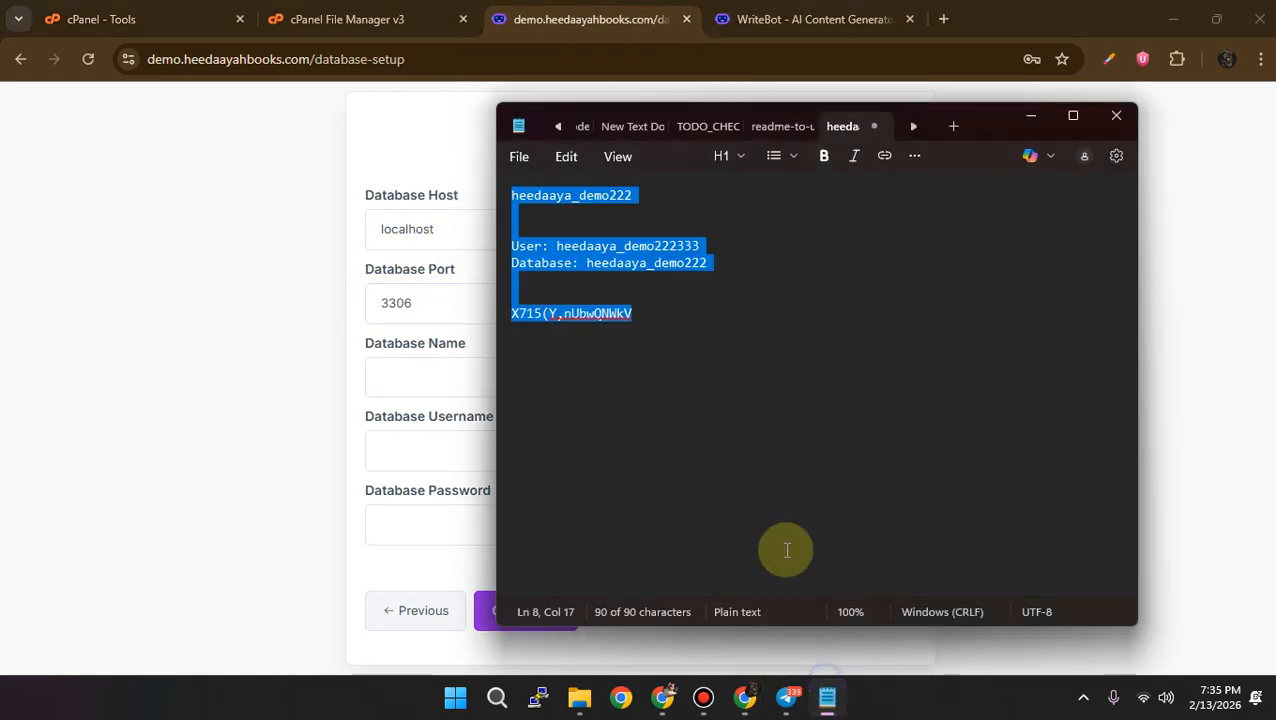
click(665, 192)
mouse_move(586, 263)
mouse_down()
mouse_move(754, 266)
mouse_move(598, 258)
mouse_up()
click(709, 262)
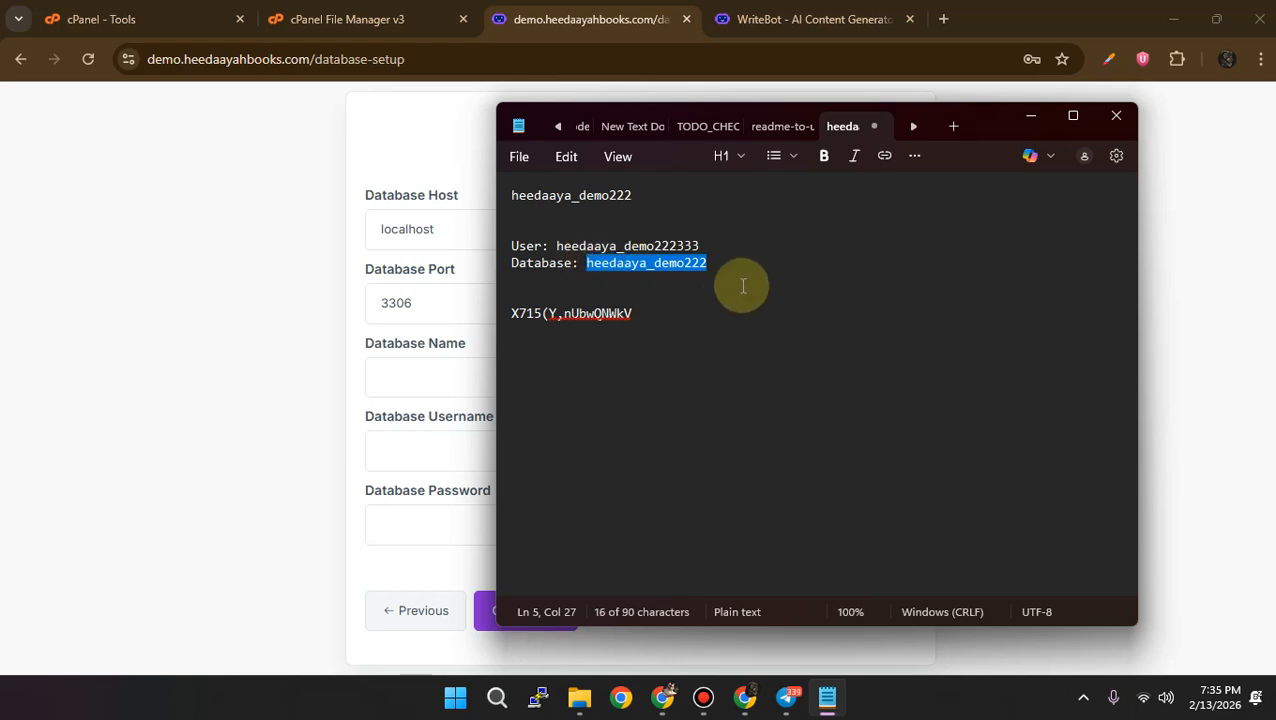
click(285, 296)
click(462, 362)
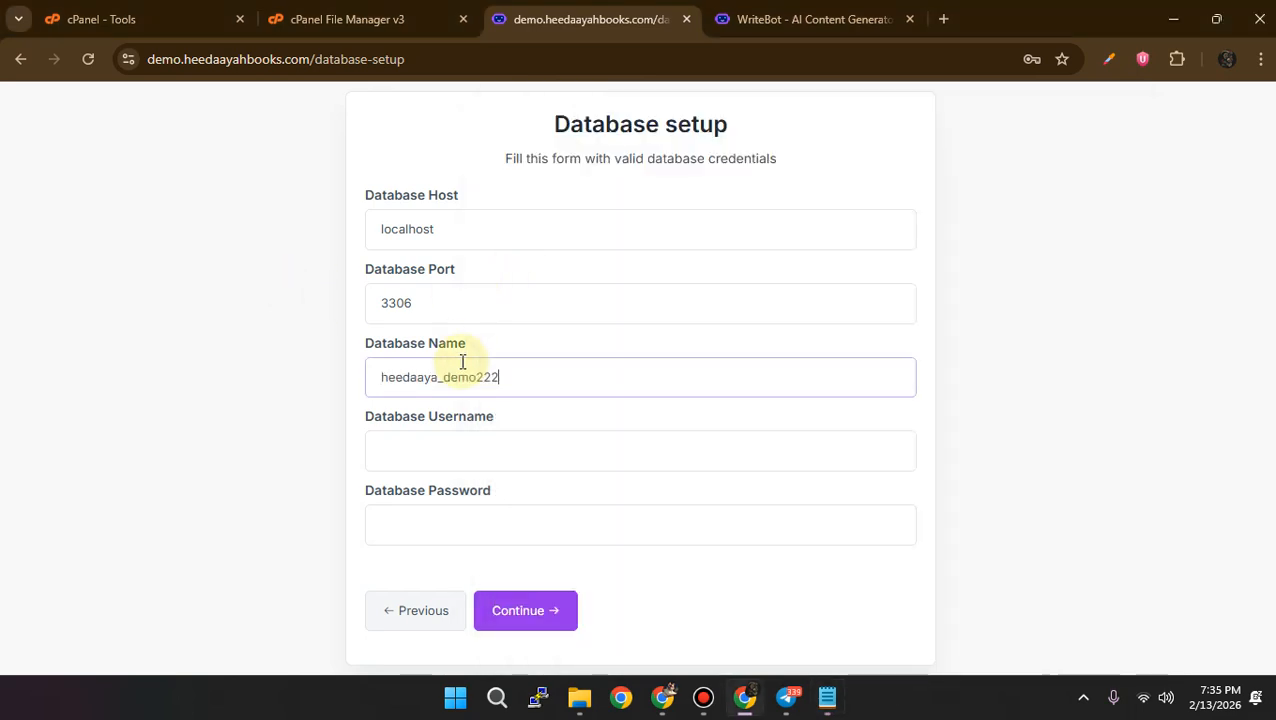
Paste the generated password from the notes into Database Password.
click(826, 696)
drag(670, 323, 508, 329)
key(ctrl+c)
click(285, 358)
click(446, 514)
key(ctrl+v)
Paste the database username from the notes into Database Username and submit the credentials.
click(478, 450)
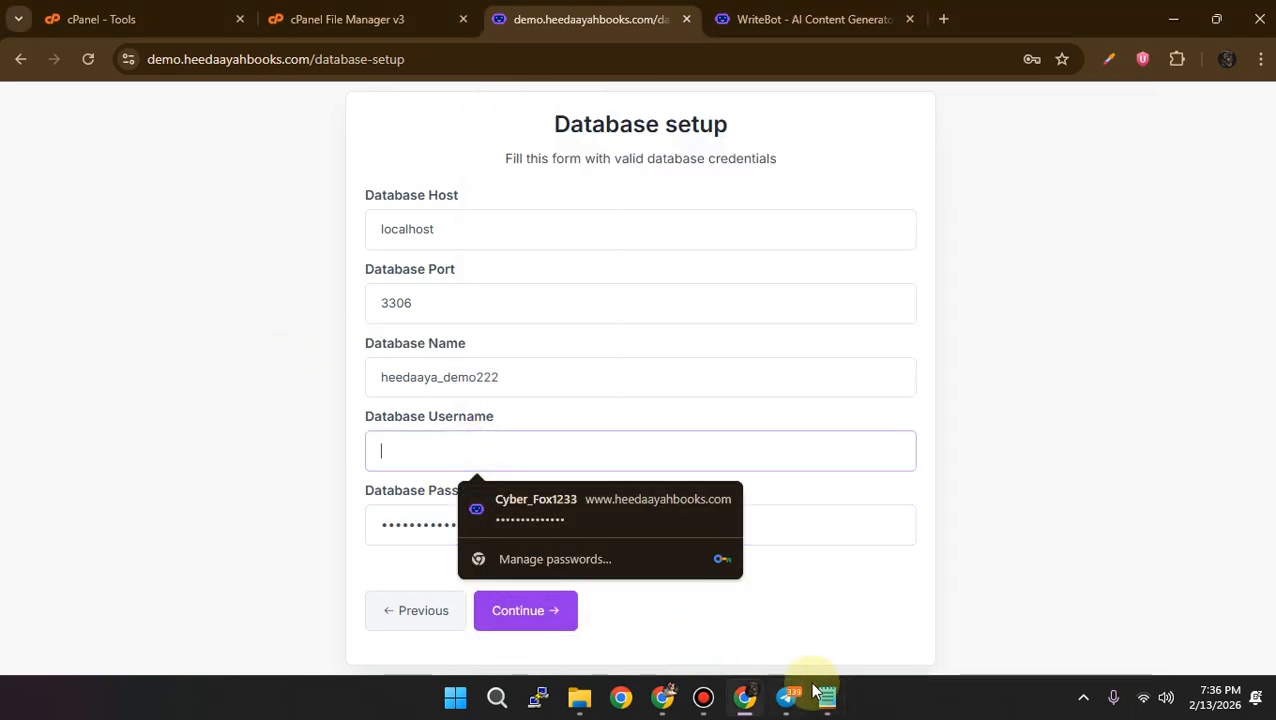
click(826, 696)
drag(700, 247, 560, 251)
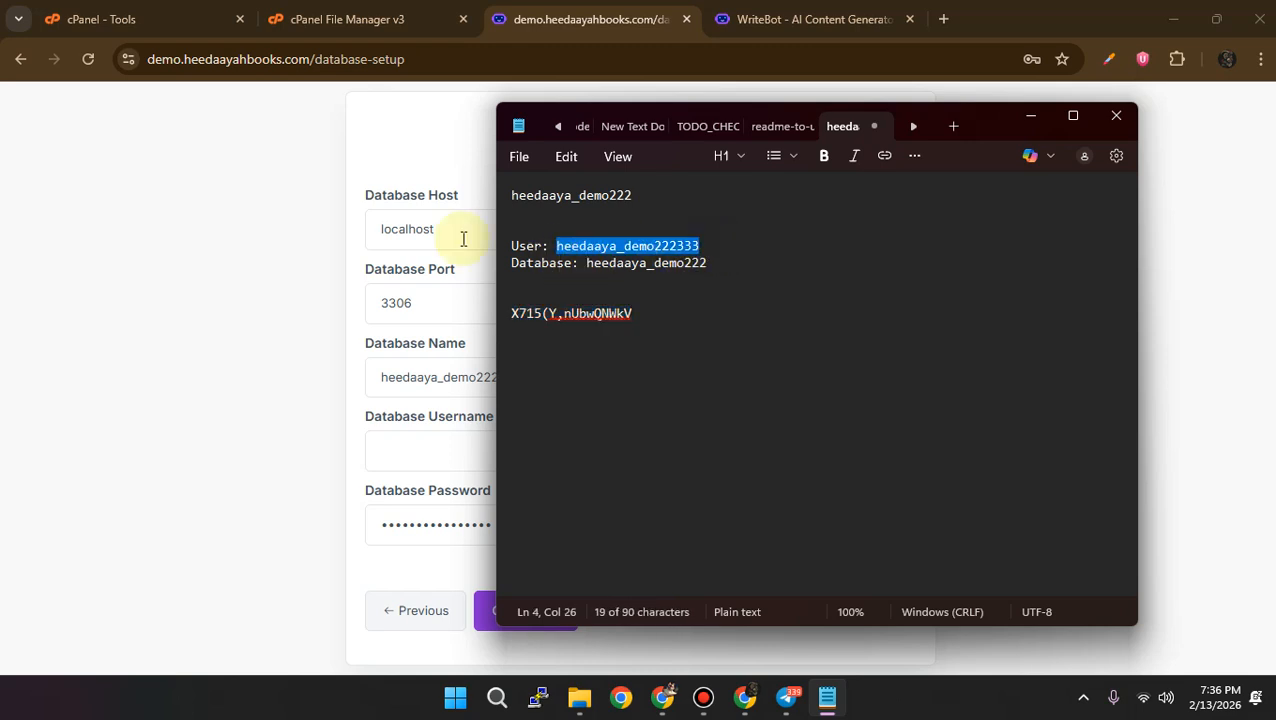
key(ctrl+c)
click(210, 245)
click(465, 452)
key(ctrl+v)
click(518, 604)
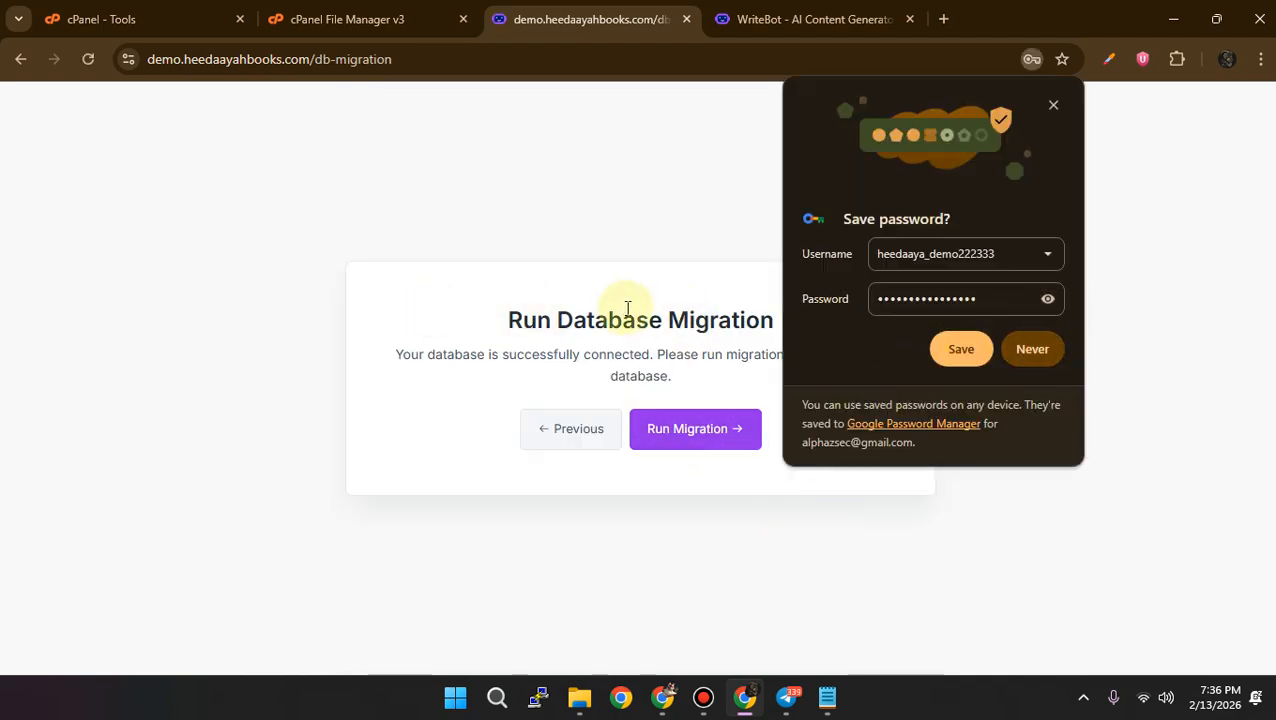
Run the database migration and place a new blank tab beside the installer tab.
click(1030, 349)
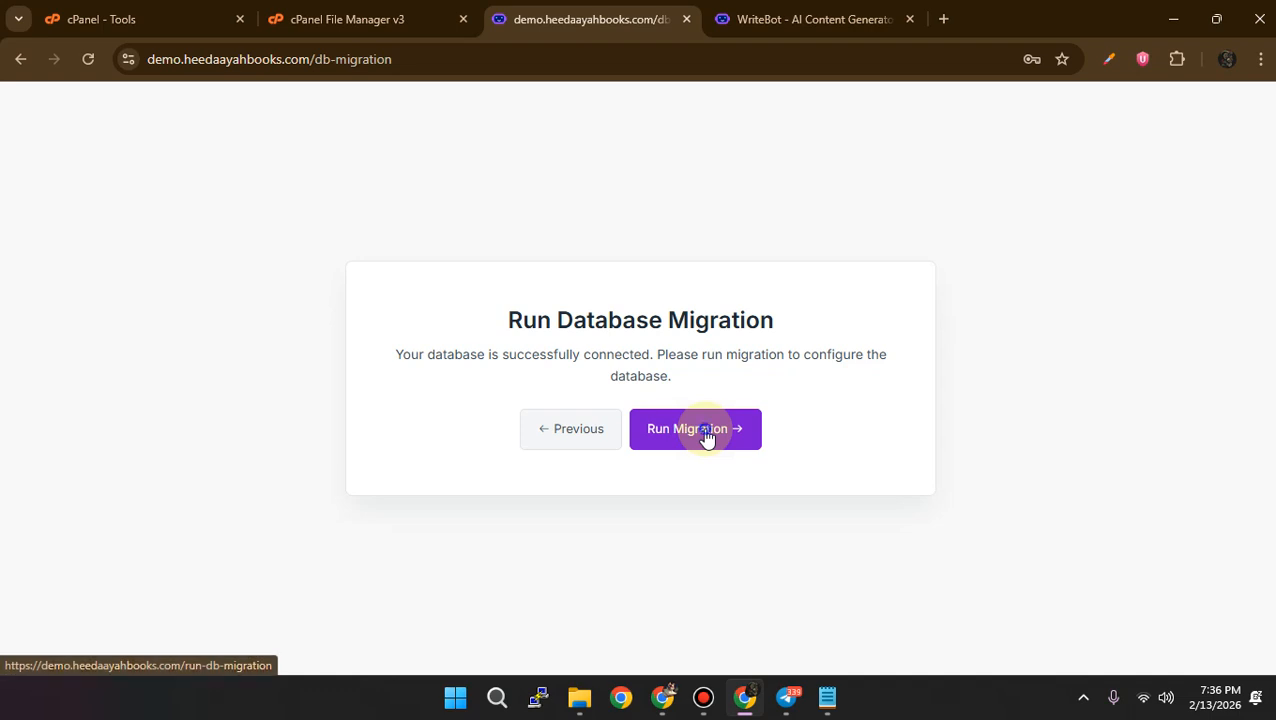
click(745, 428)
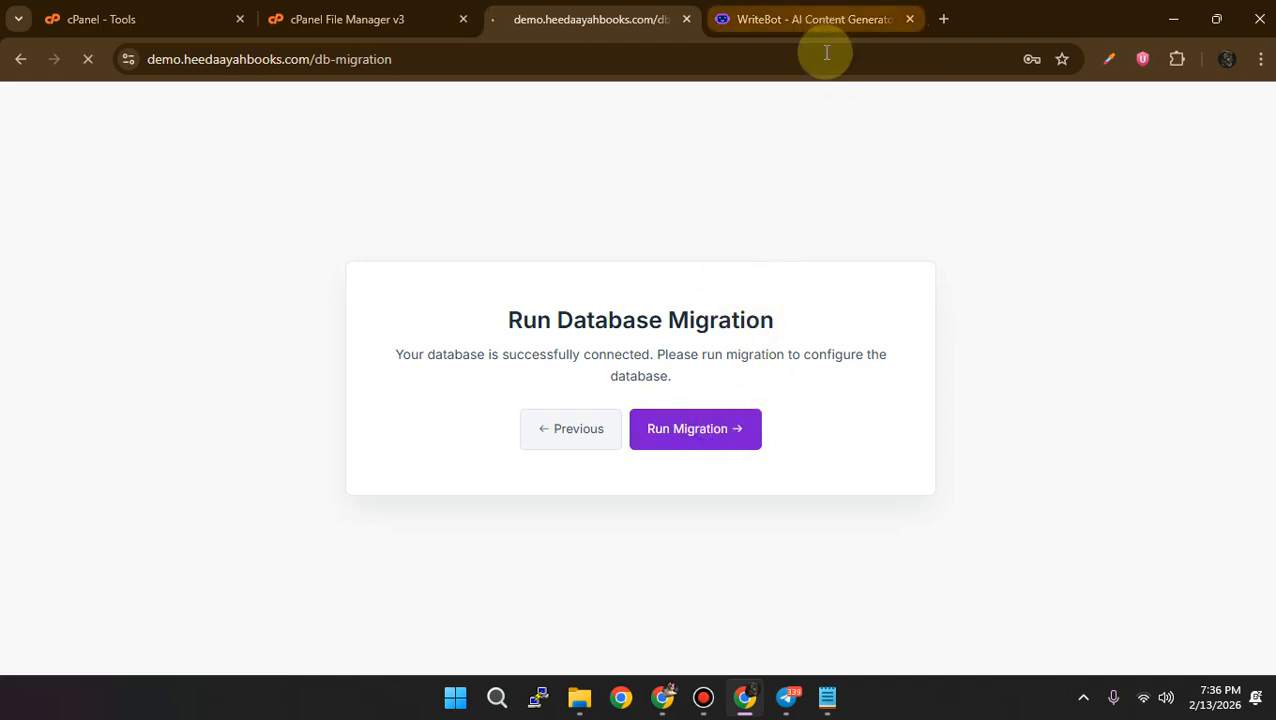
click(941, 18)
drag(1003, 9, 733, 8)
click(598, 16)
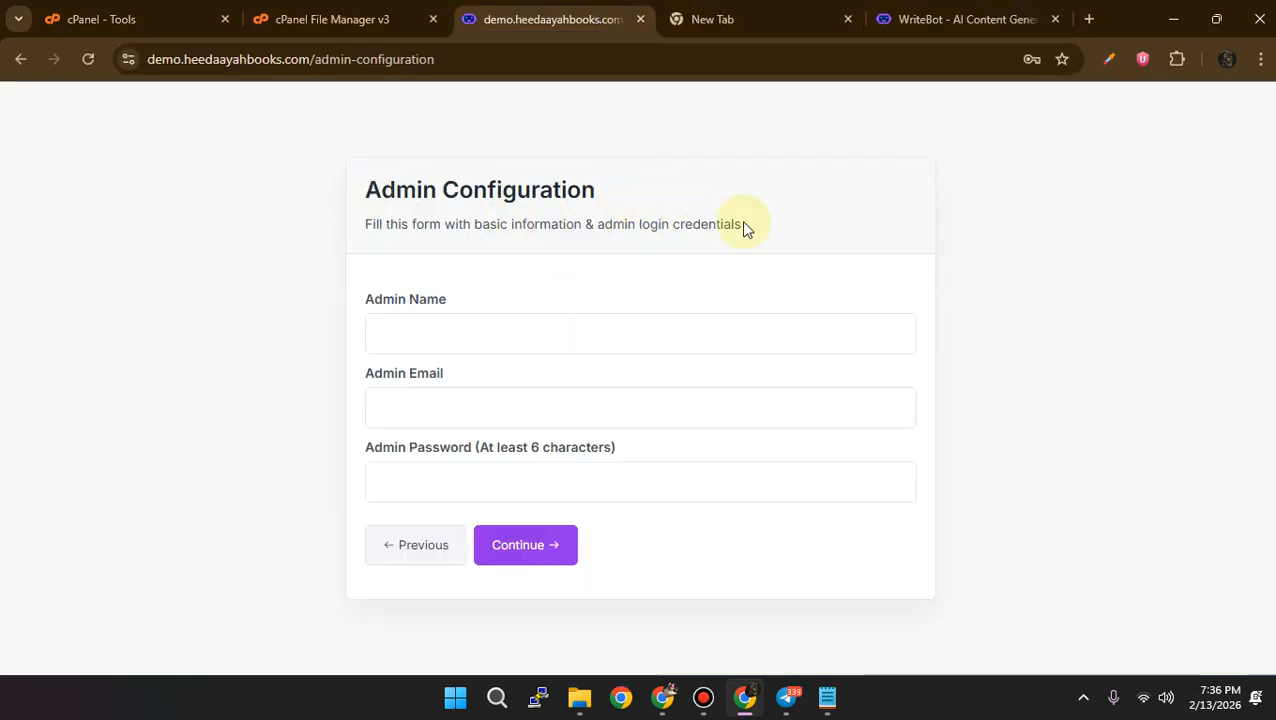
click(427, 338)
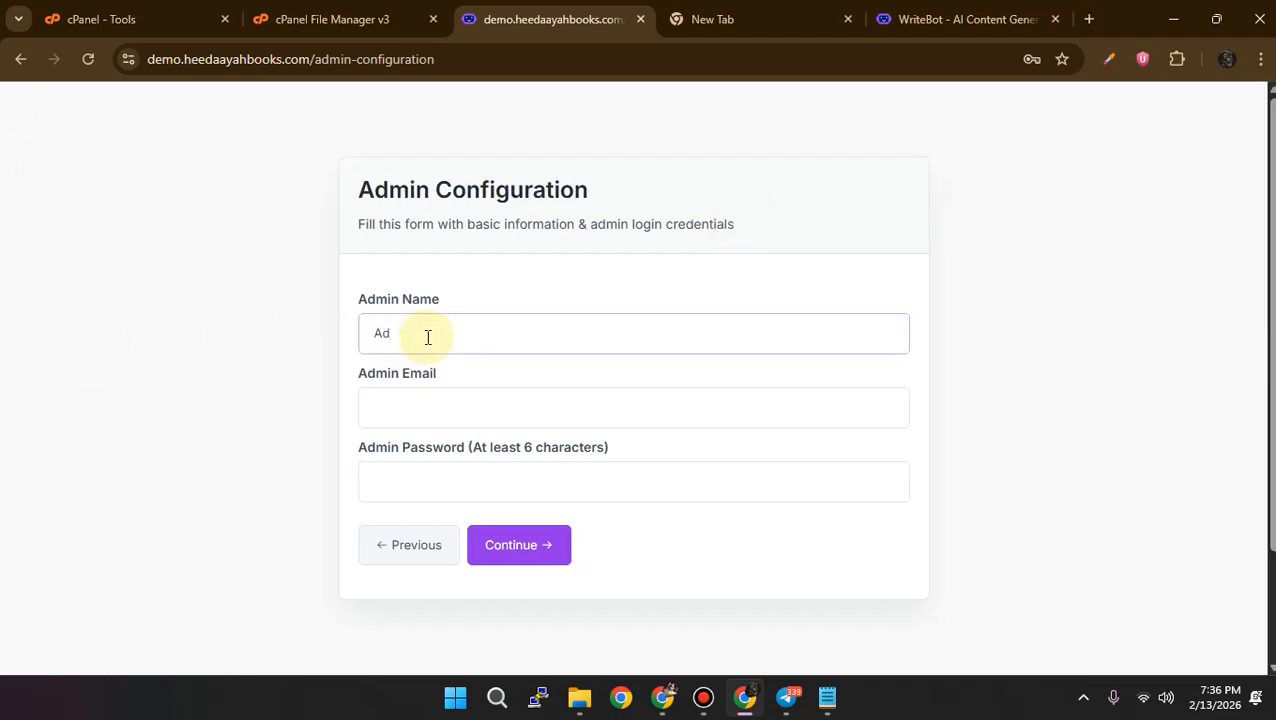
Record a new admin name and 13-character admin password in the notes.
click(827, 697)
click(735, 343)
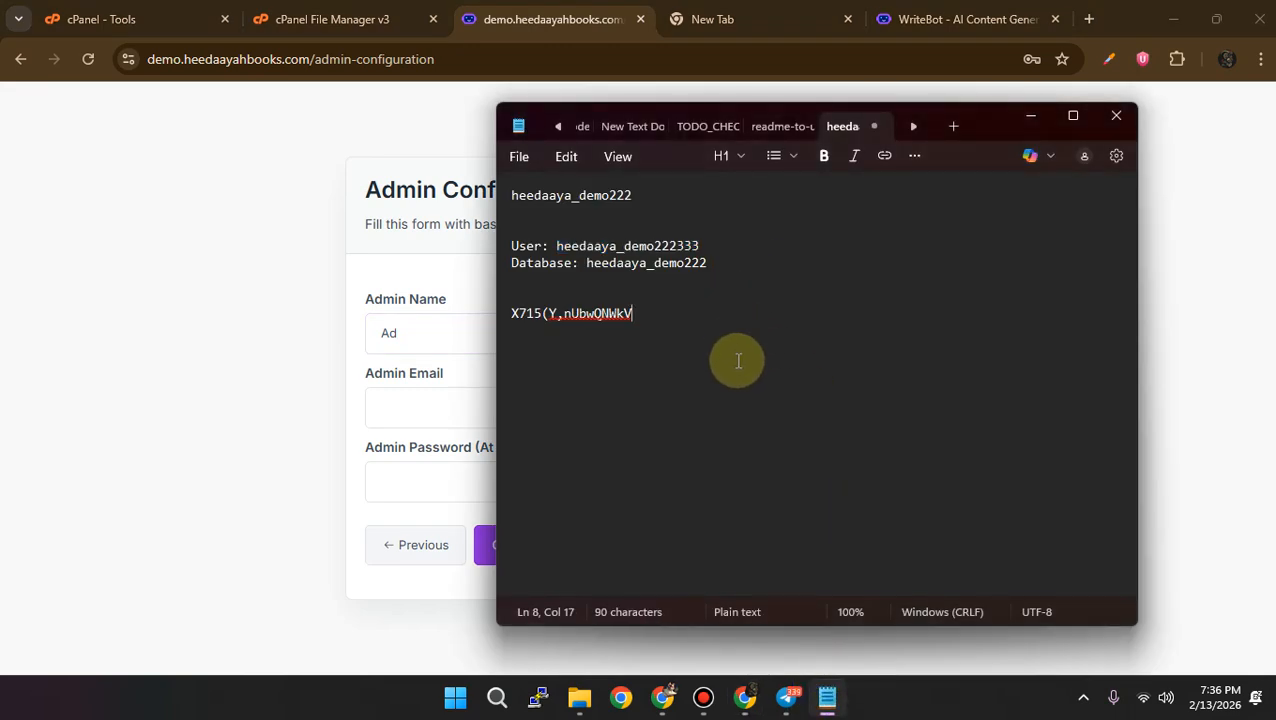
key(Return)
key(Return)
key(Return)
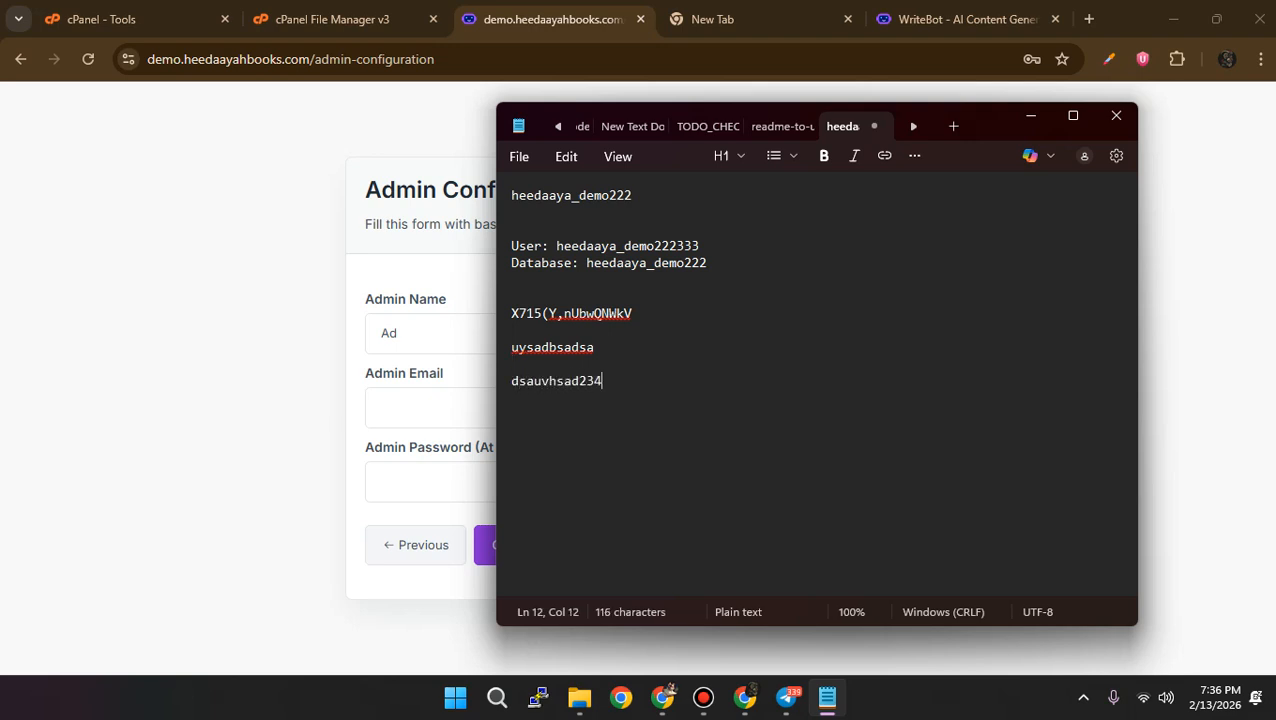
click(691, 307)
key(Return)
key(Return)
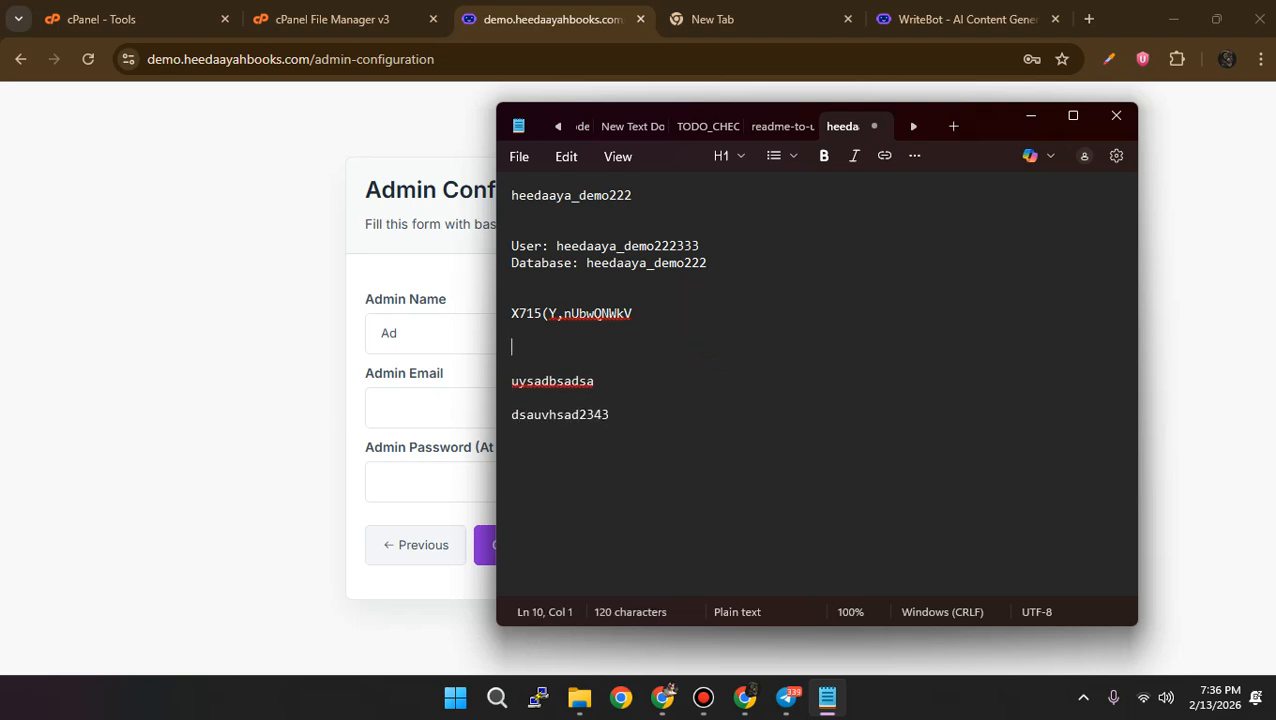
Fill in Admin Name from the notes and start typing the admin e-mail address.
double_click(612, 381)
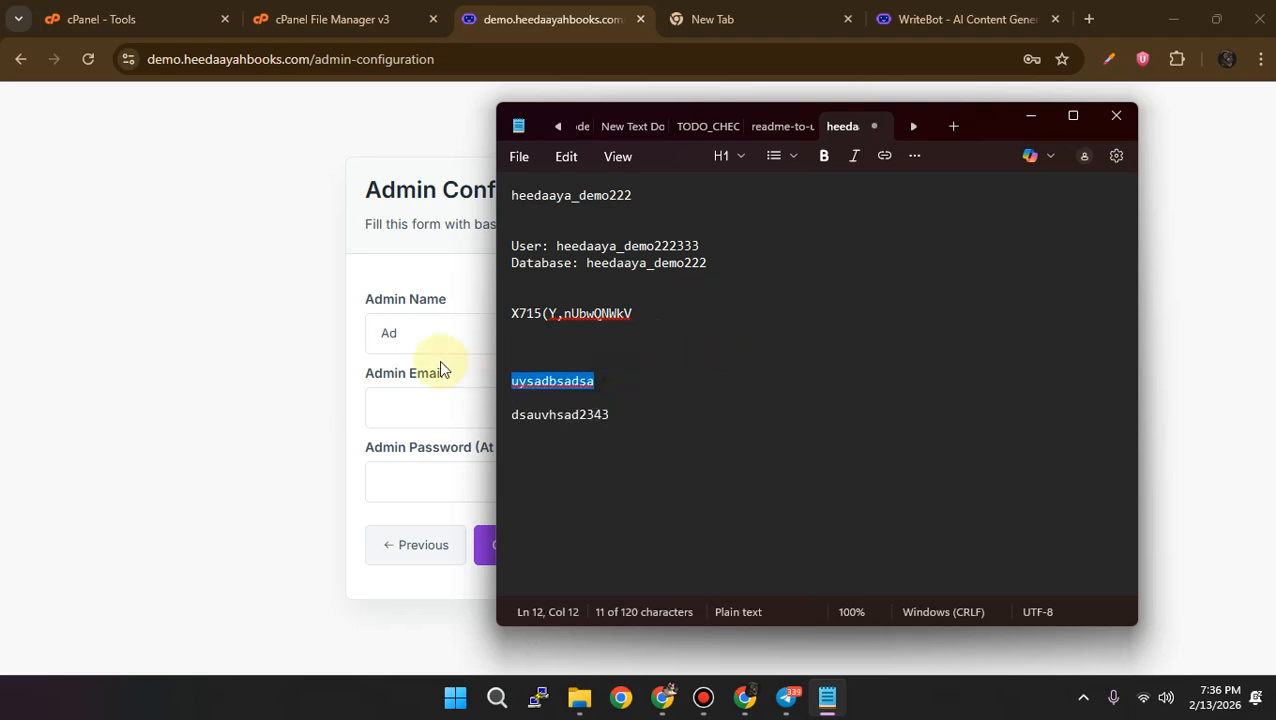
drag(444, 331, 285, 341)
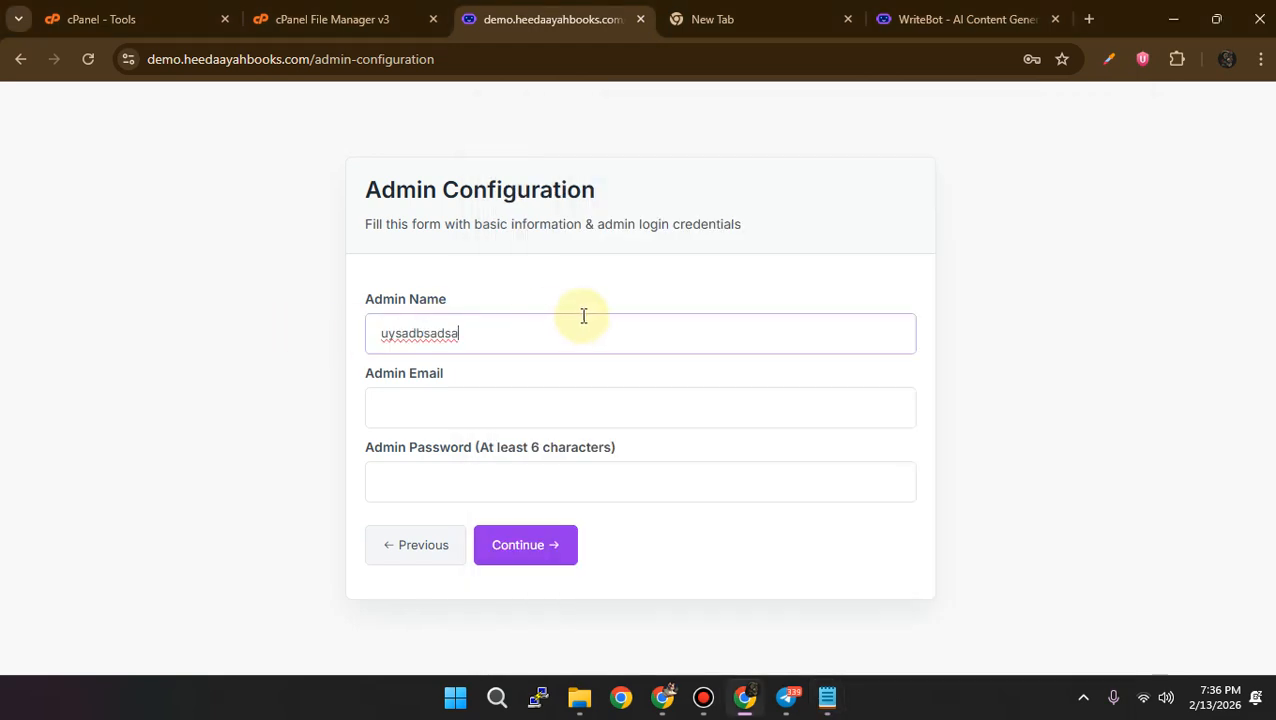
click(464, 403)
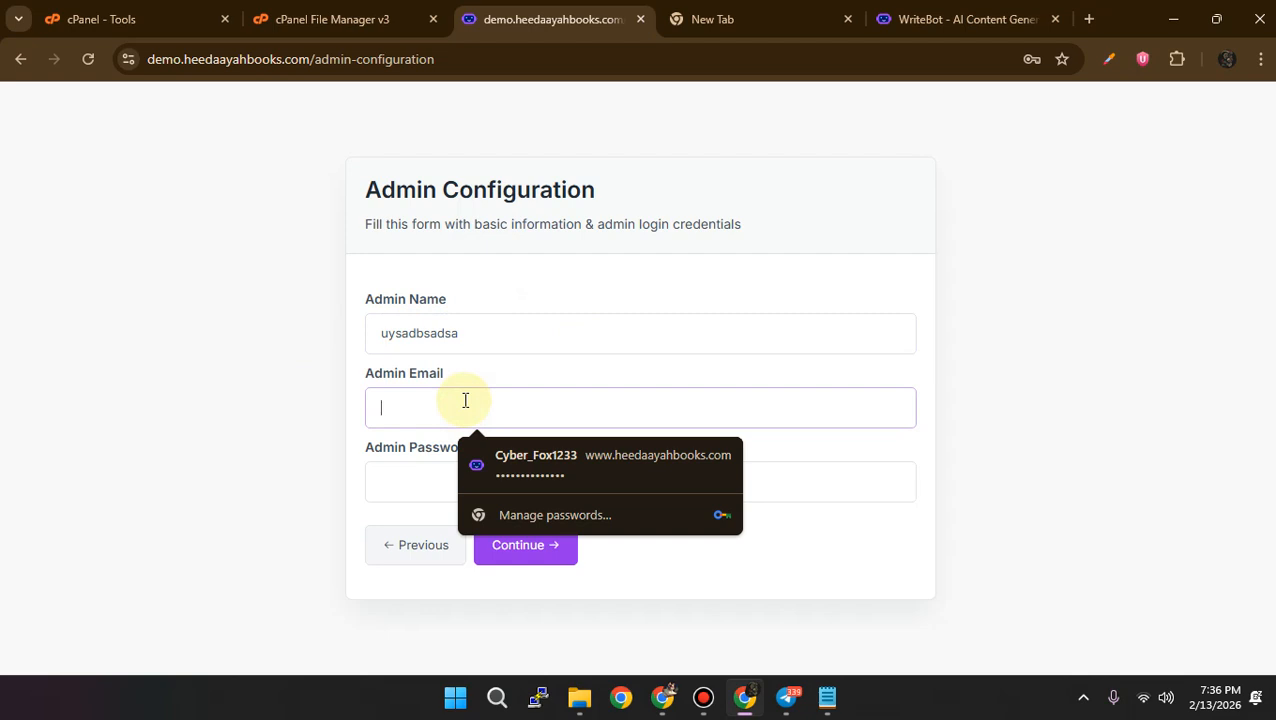
text(admin)
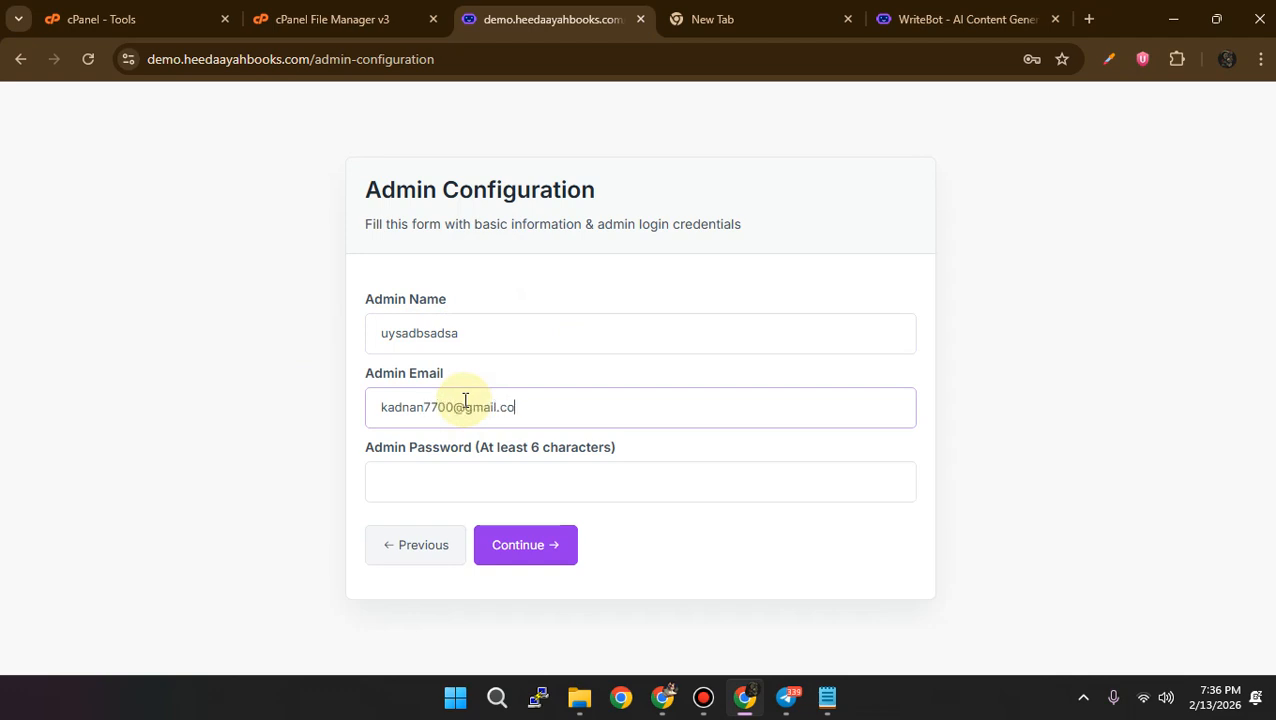
Paste the saved admin password into the Admin Password field.
click(501, 481)
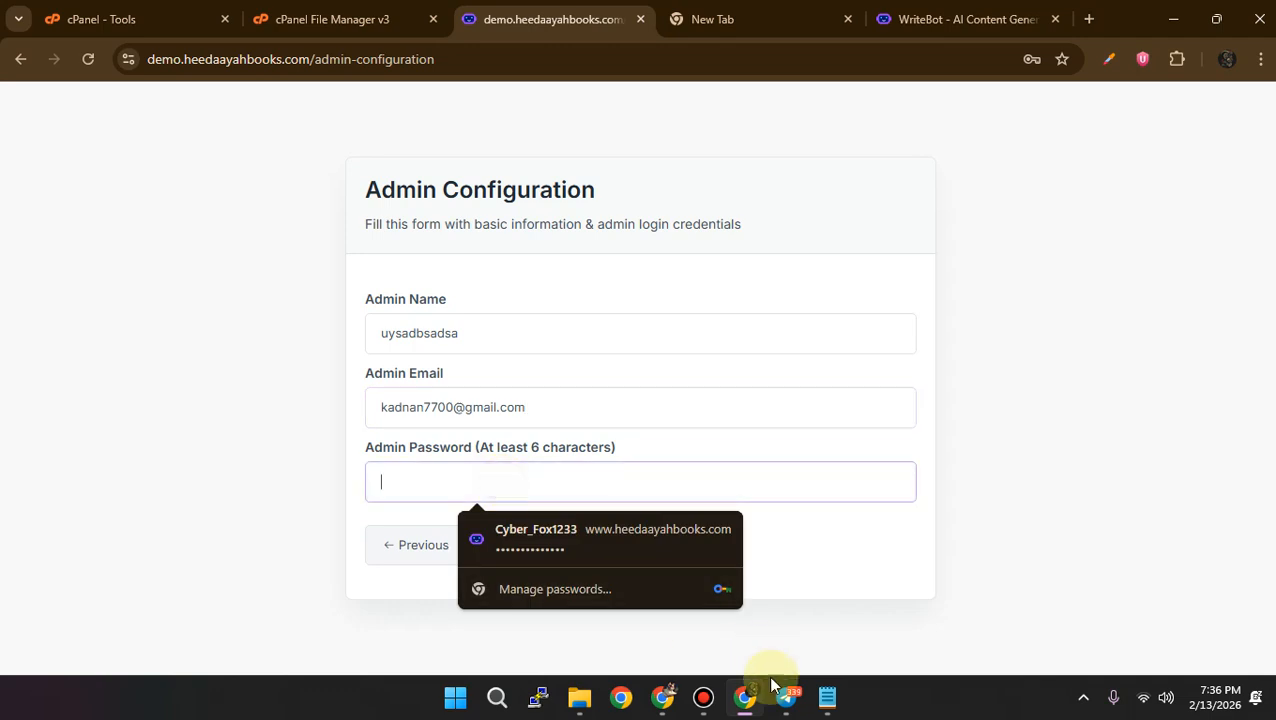
click(827, 697)
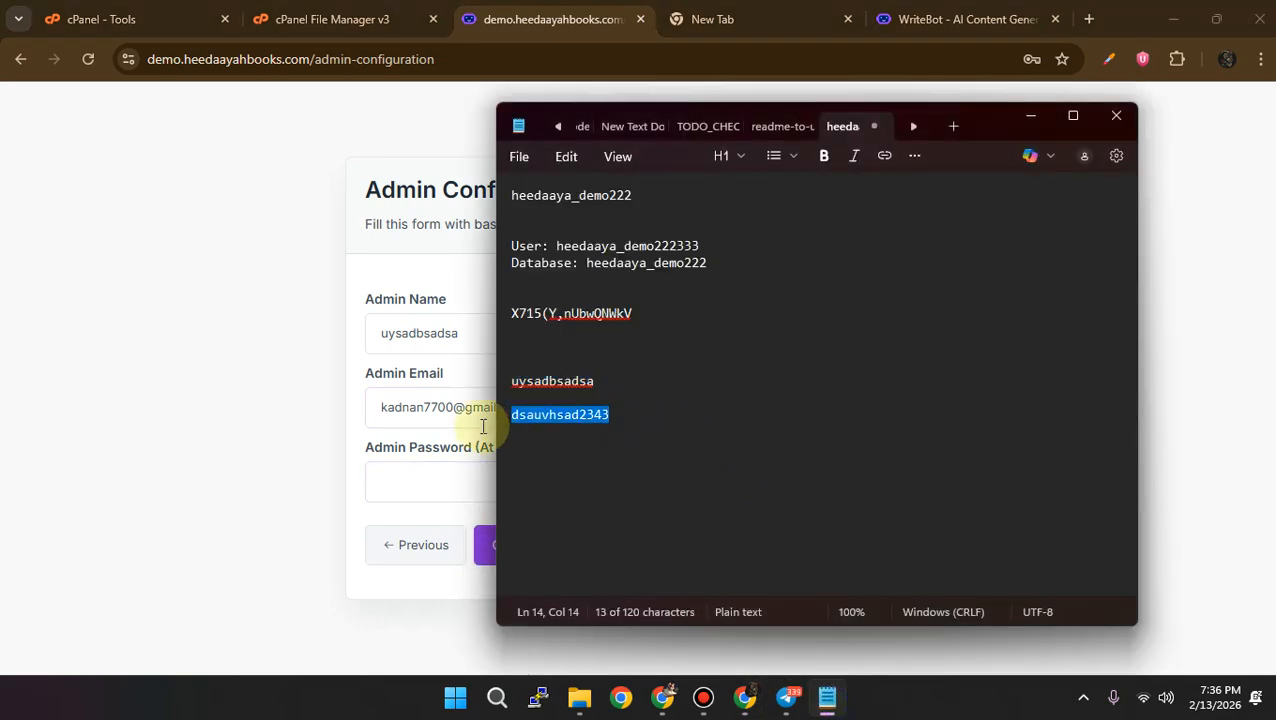
click(239, 421)
click(550, 484)
key(ctrl+v)
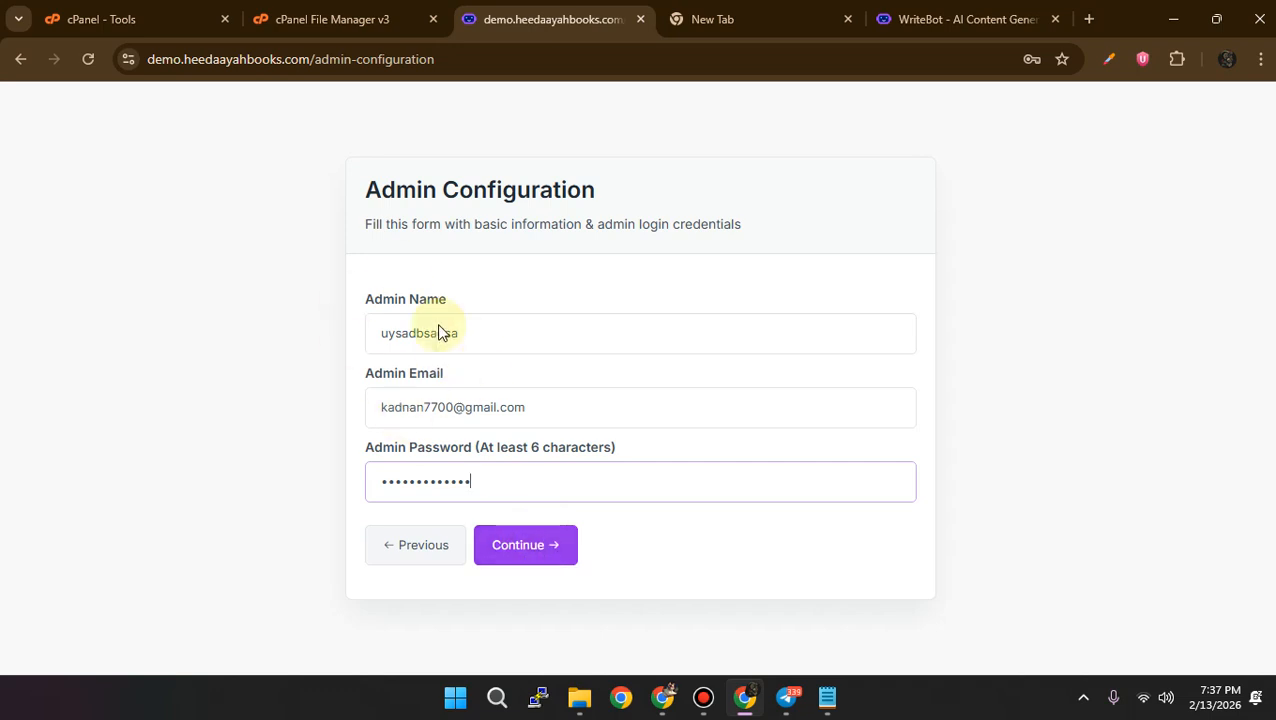
Finish the installation and open the site's homepage in a tab beside the installer.
click(577, 556)
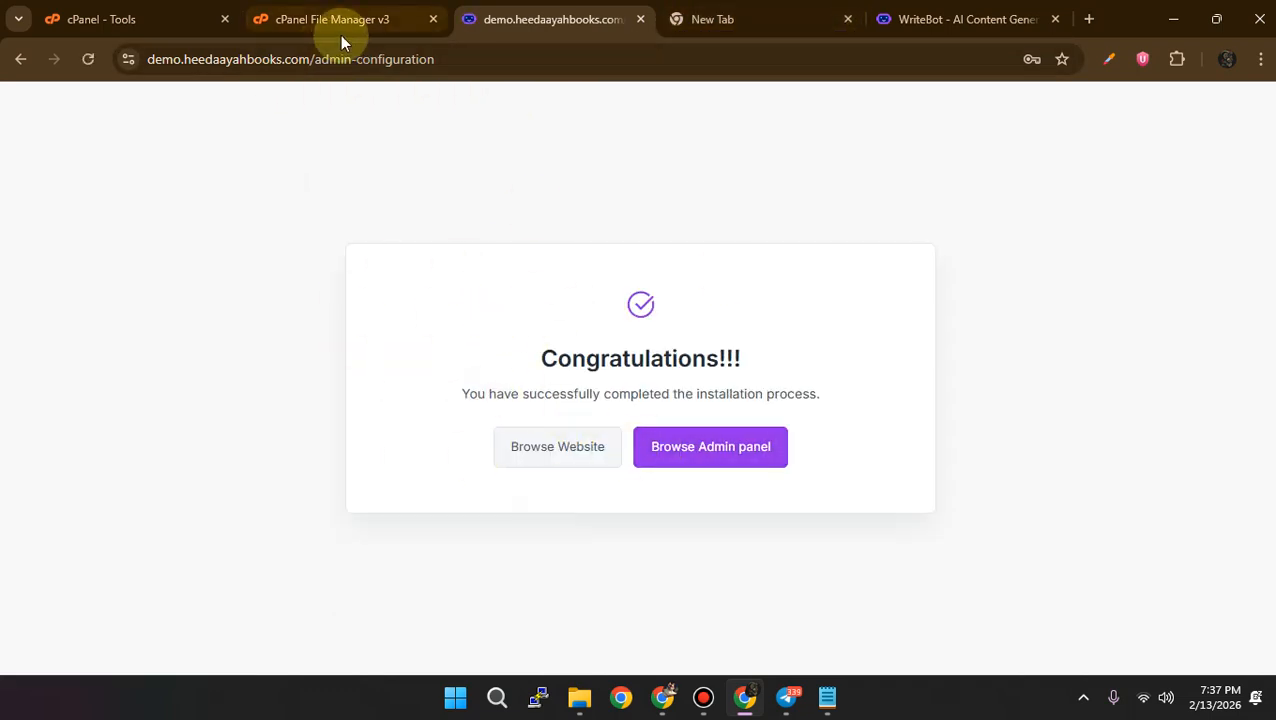
drag(315, 59, 171, 75)
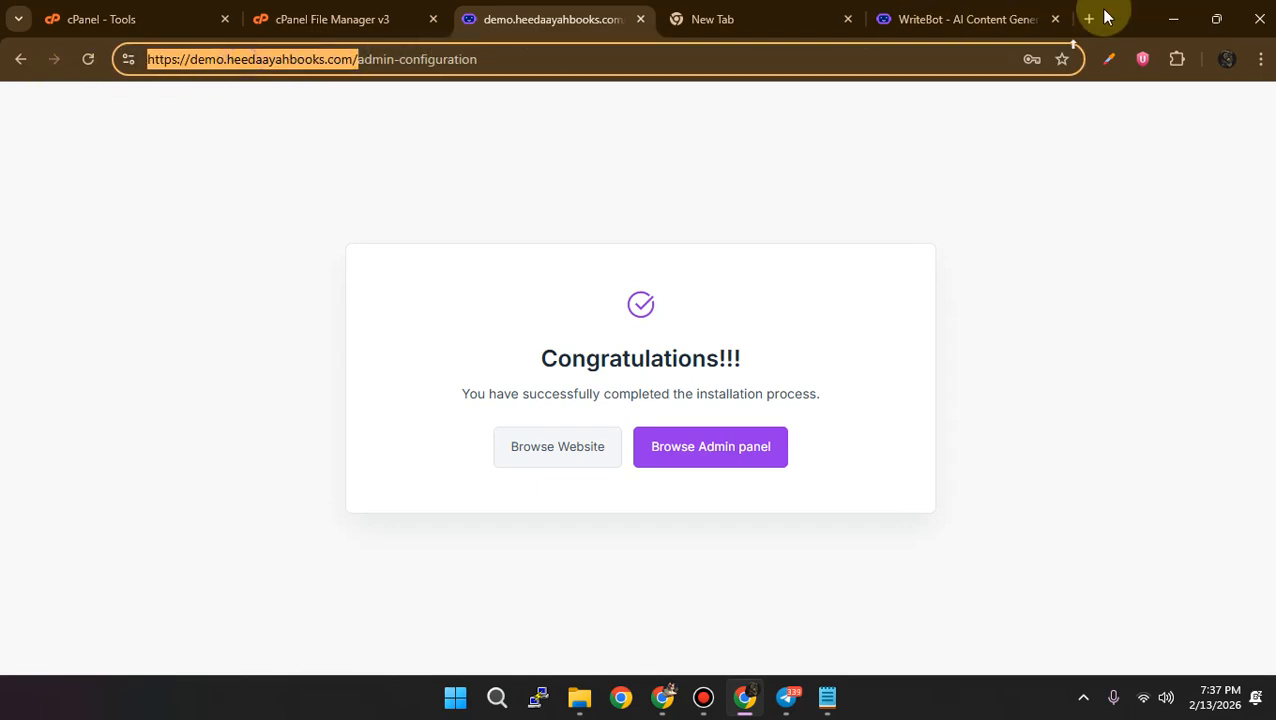
drag(1107, 17, 1104, 17)
drag(1008, 18, 712, 14)
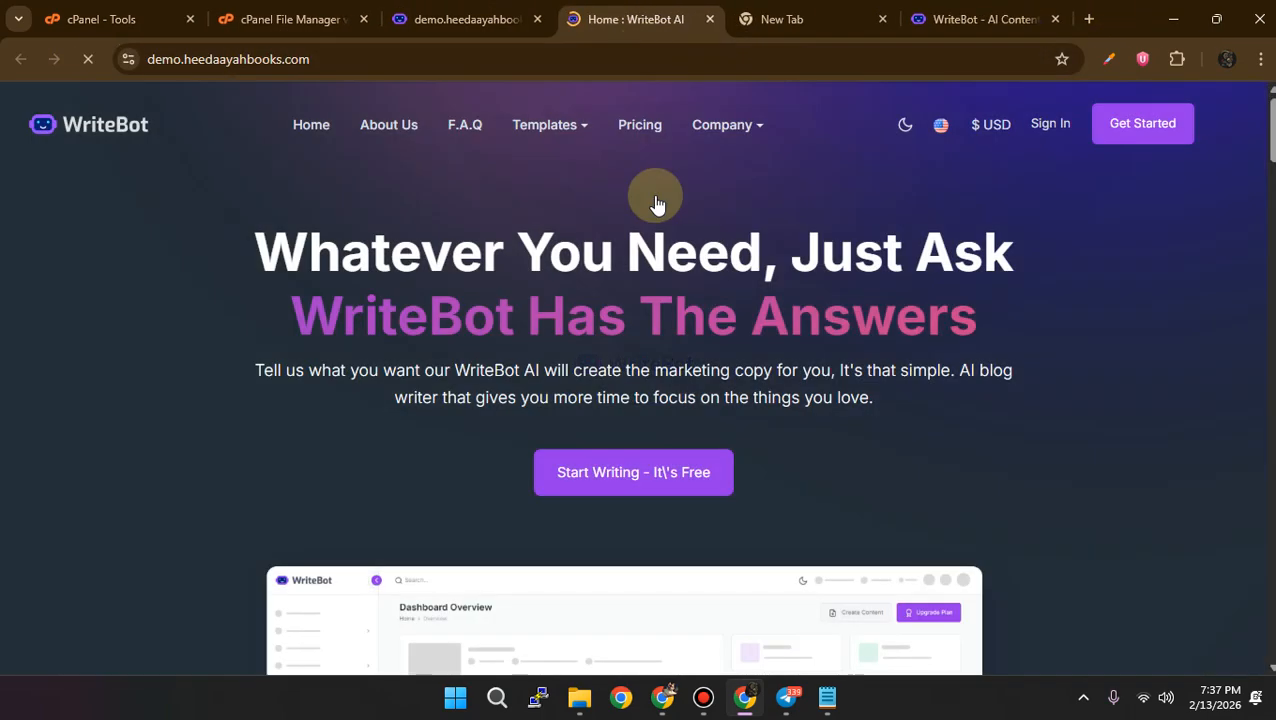
Scroll through the WriteBot homepage, then go back to the Congratulations page.
scroll(225, 407, down, 20)
scroll(320, 363, down, 15)
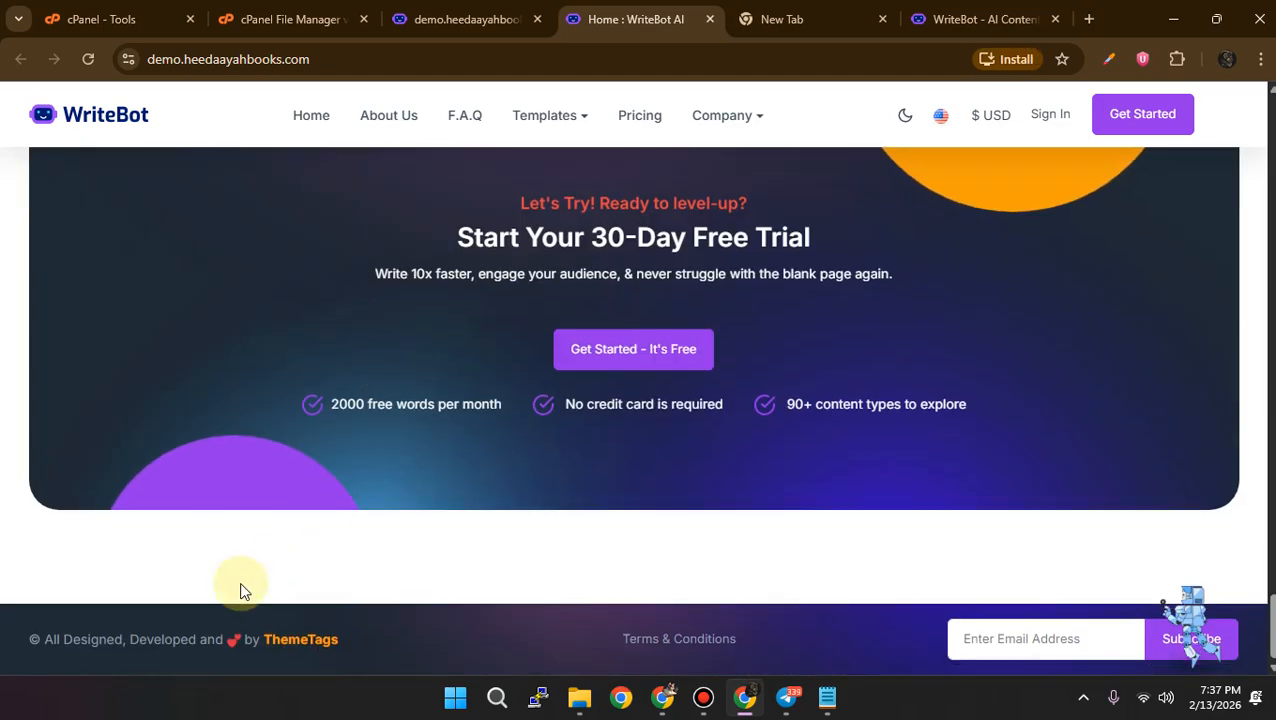
scroll(623, 437, up, 8)
scroll(680, 500, down, 8)
drag(1183, 580, 968, 532)
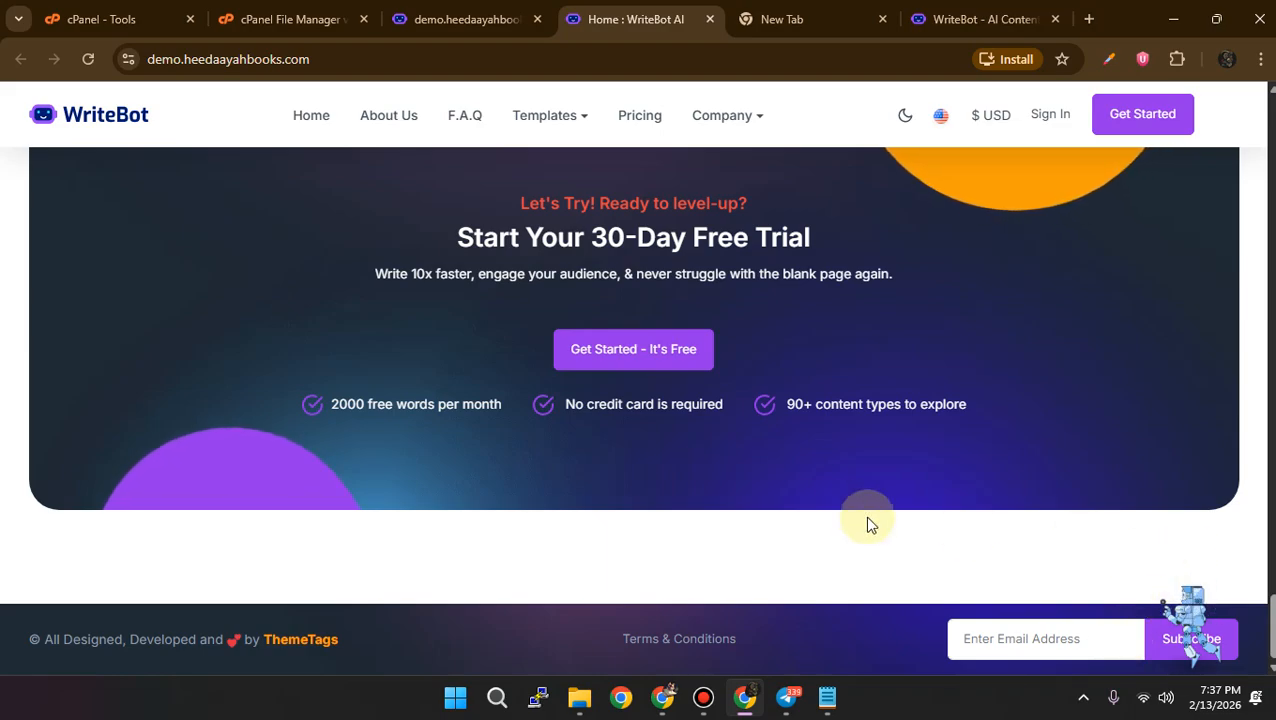
scroll(840, 498, up, 12)
scroll(830, 490, down, 3)
scroll(800, 500, up, 10)
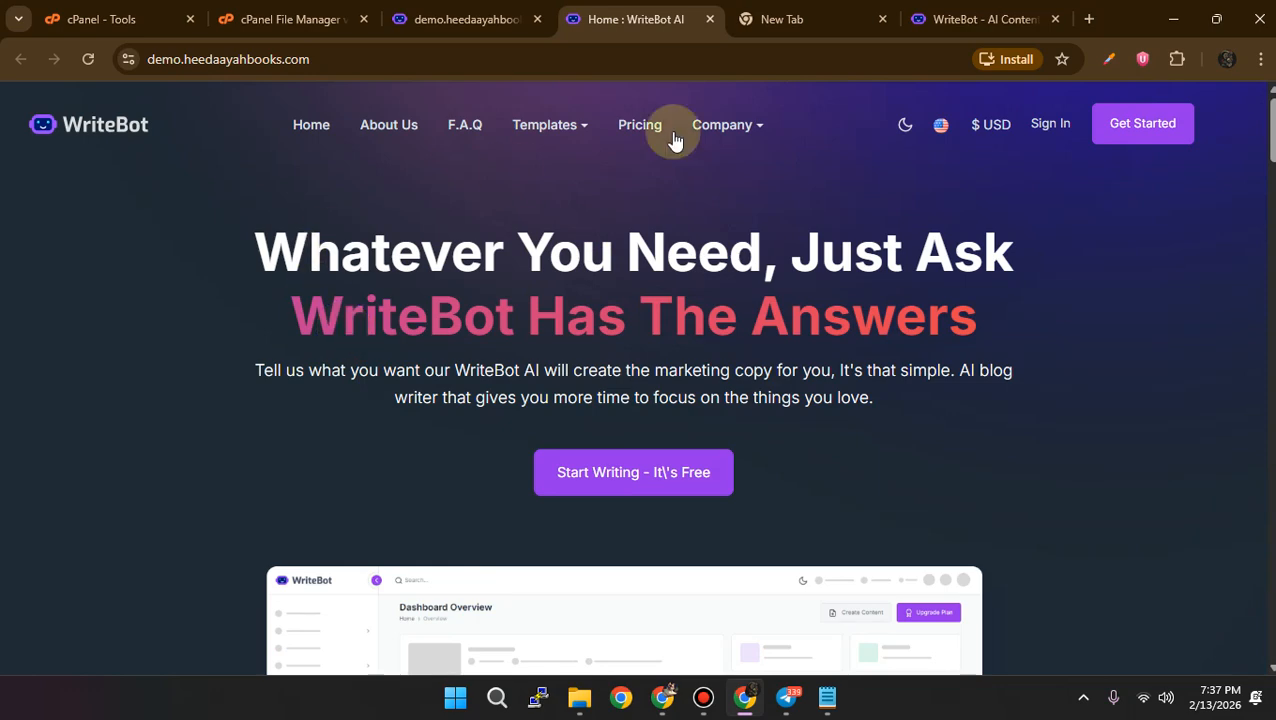
click(522, 16)
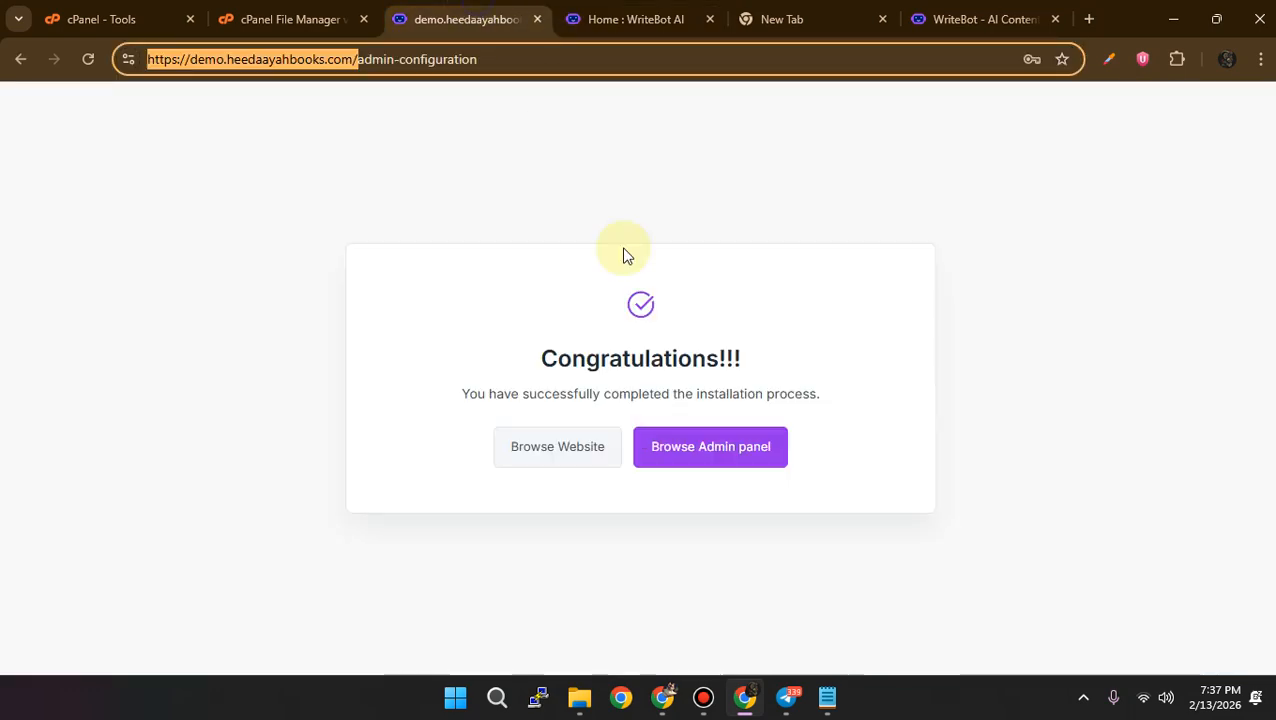
Open the WriteBot admin panel and switch over to the homepage tab.
click(703, 446)
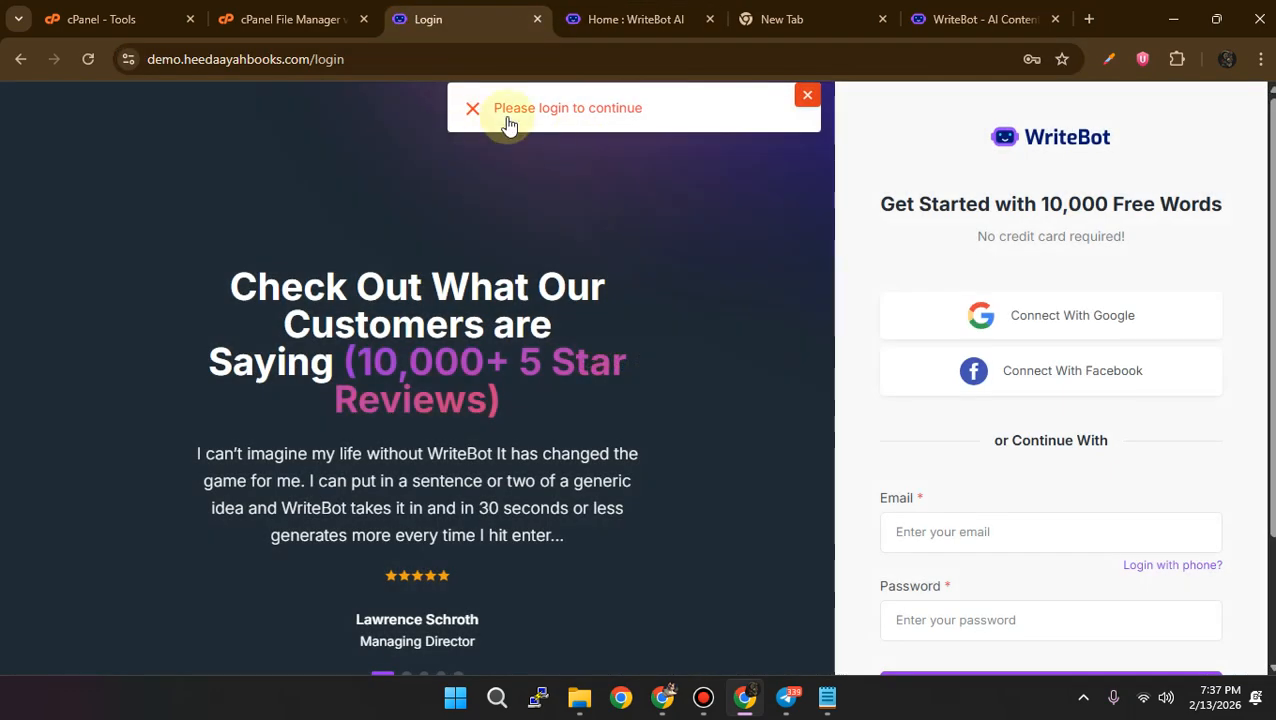
scroll(712, 357, down, 2)
scroll(712, 357, up, 2)
click(668, 22)
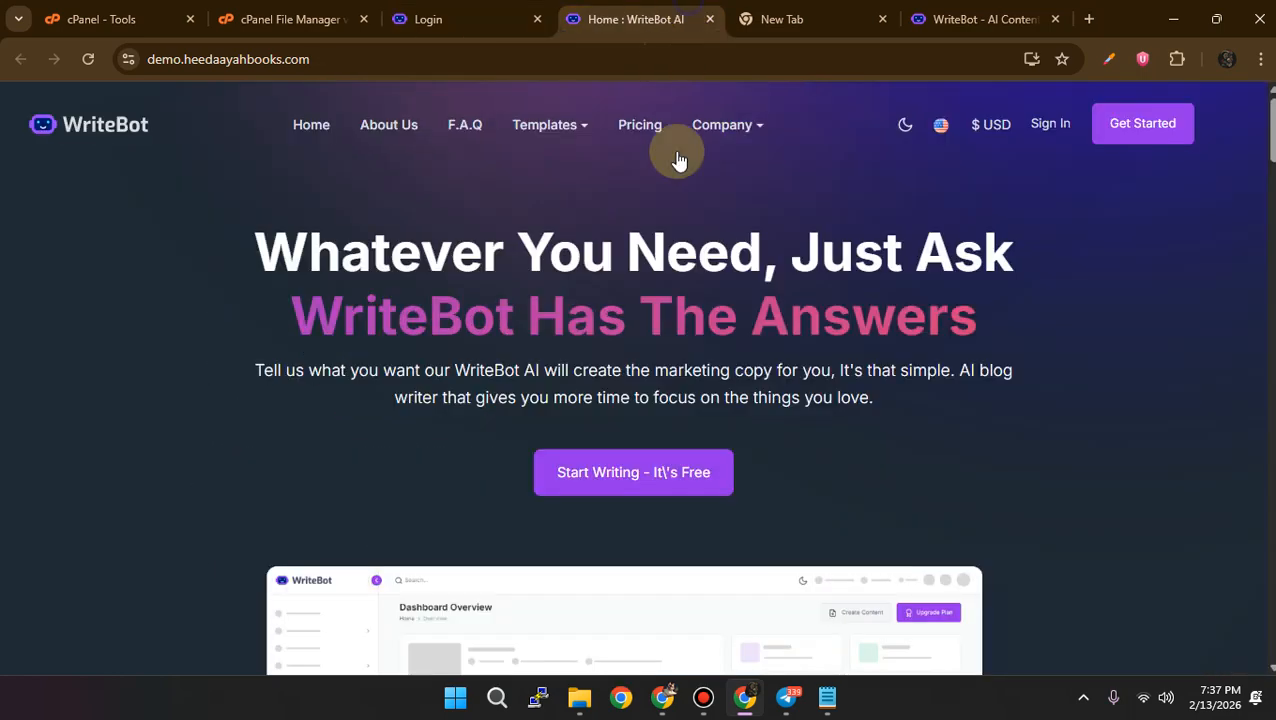
Look over the site's sign-in page and the account registration form.
click(1052, 126)
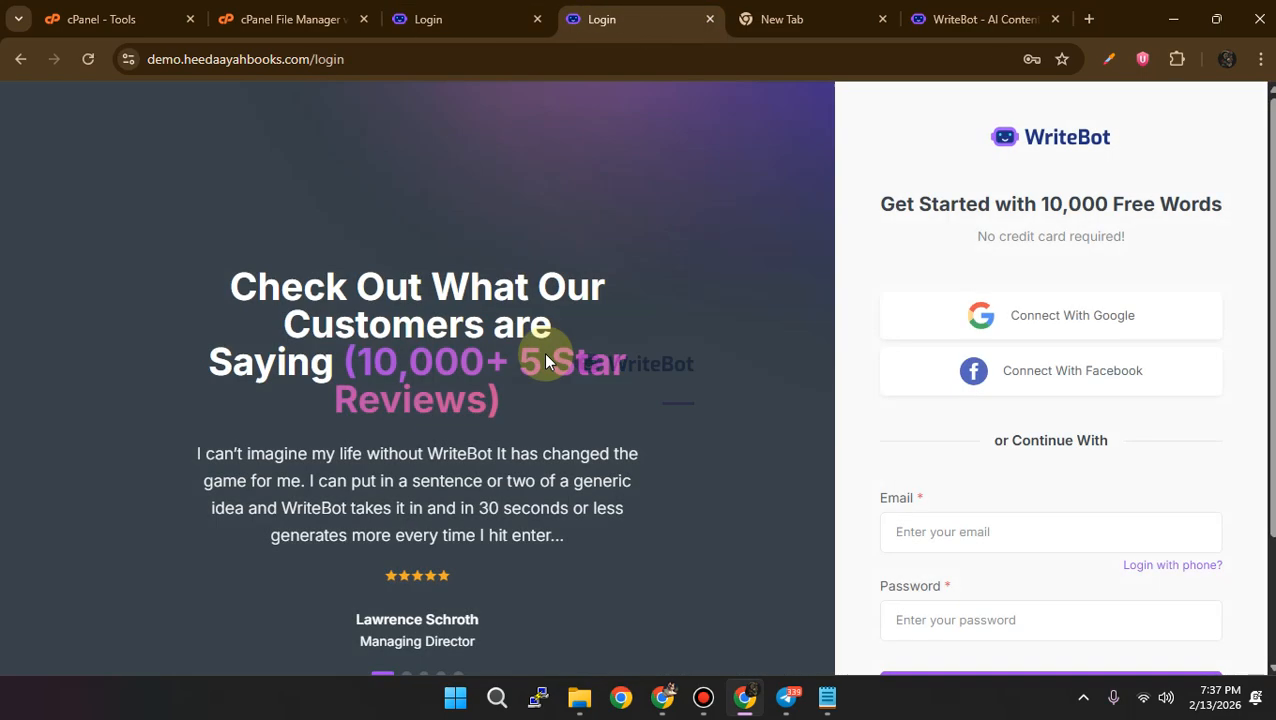
scroll(1015, 578, down, 3)
click(1127, 599)
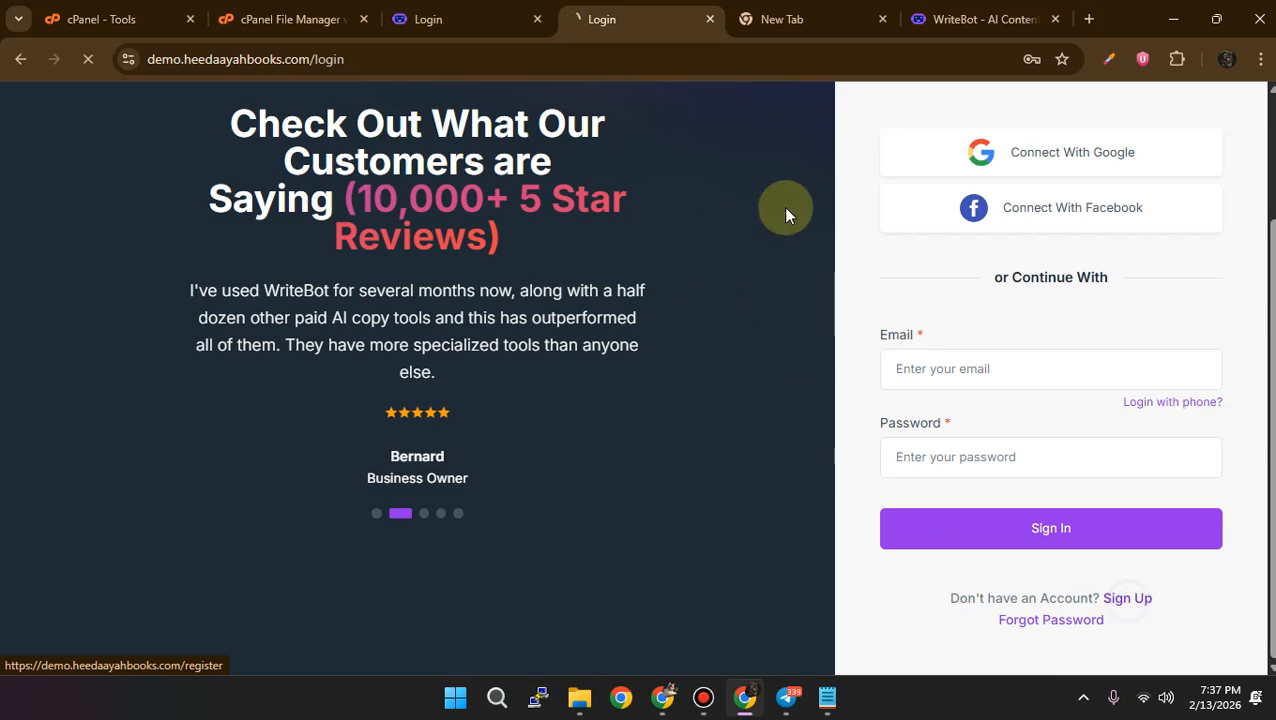
scroll(996, 290, down, 4)
click(917, 160)
click(896, 245)
scroll(896, 248, up, 1)
scroll(896, 248, up, 2)
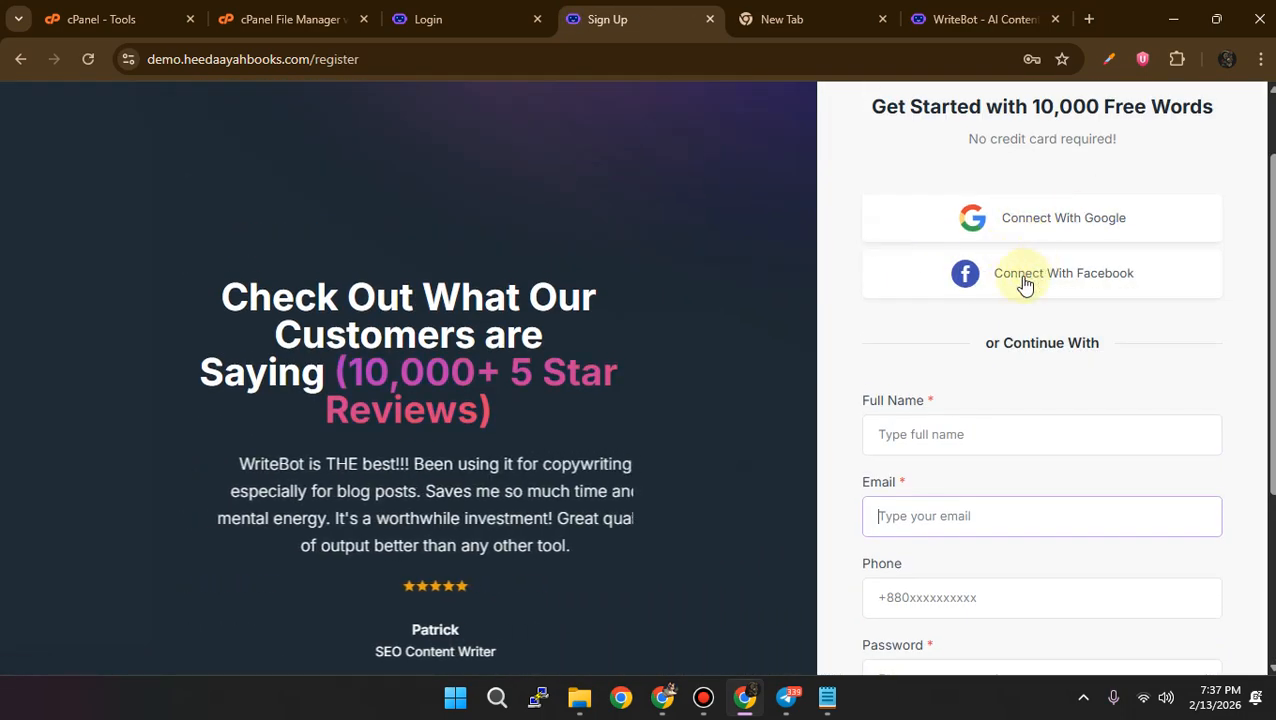
scroll(963, 308, down, 3)
scroll(906, 177, up, 4)
scroll(1071, 222, down, 4)
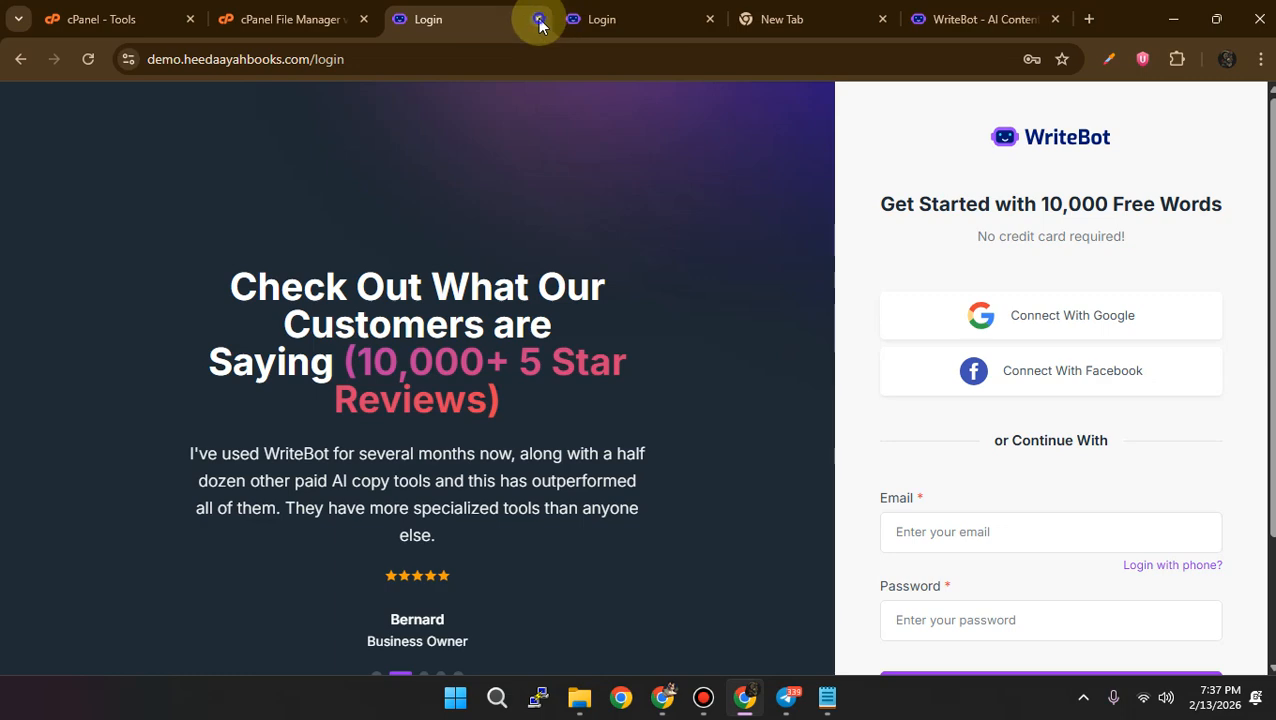
Close the extra login tab and fill the login Email with the saved admin e-mail.
click(539, 20)
scroll(1000, 390, down, 2)
click(936, 366)
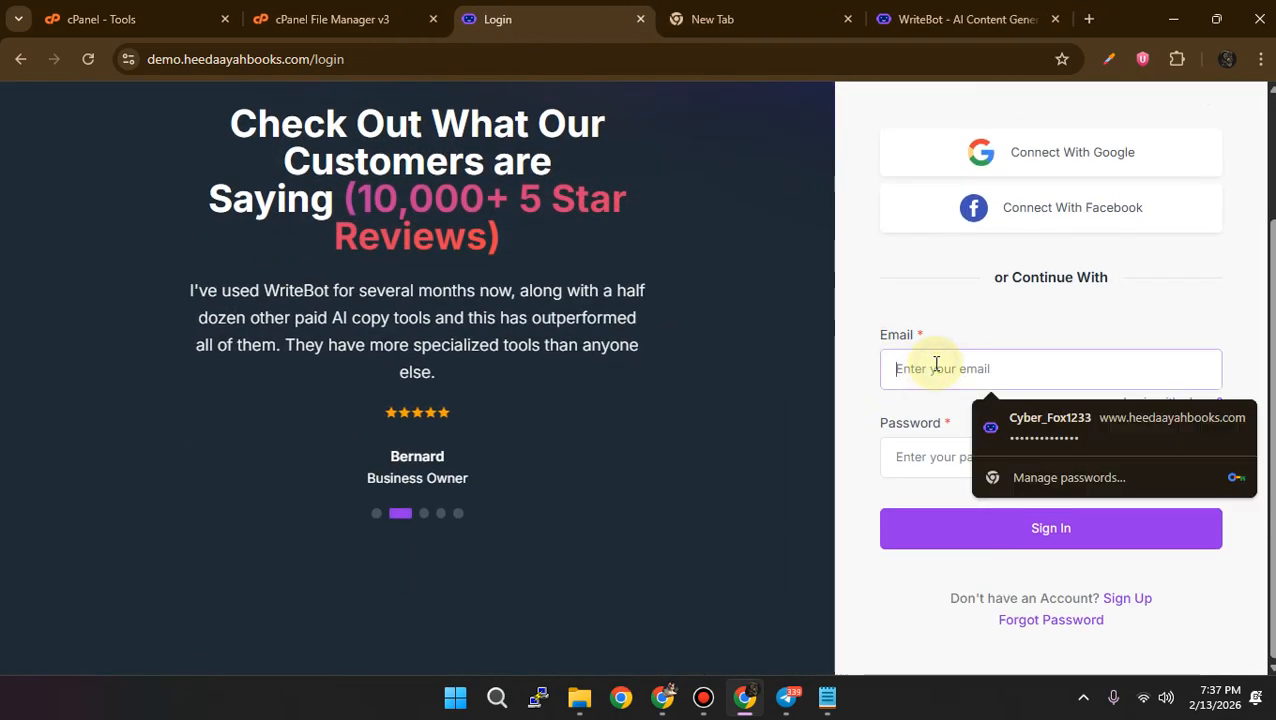
click(825, 697)
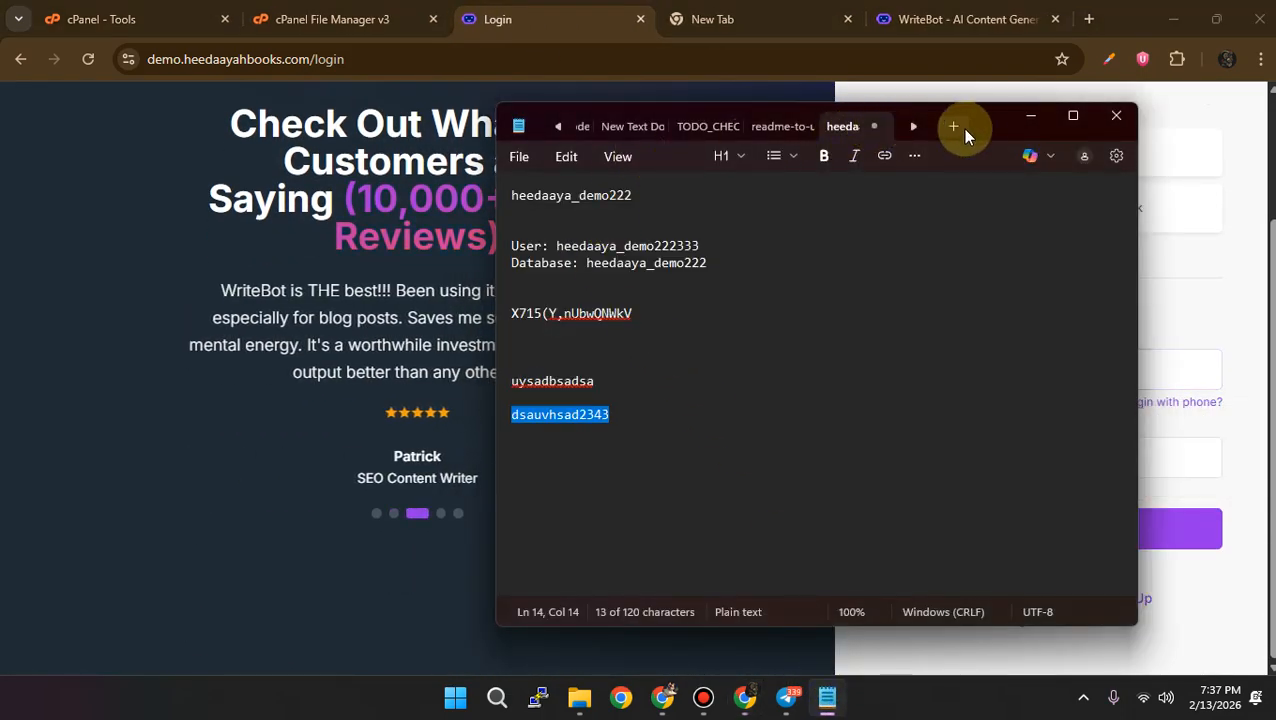
drag(983, 130, 600, 128)
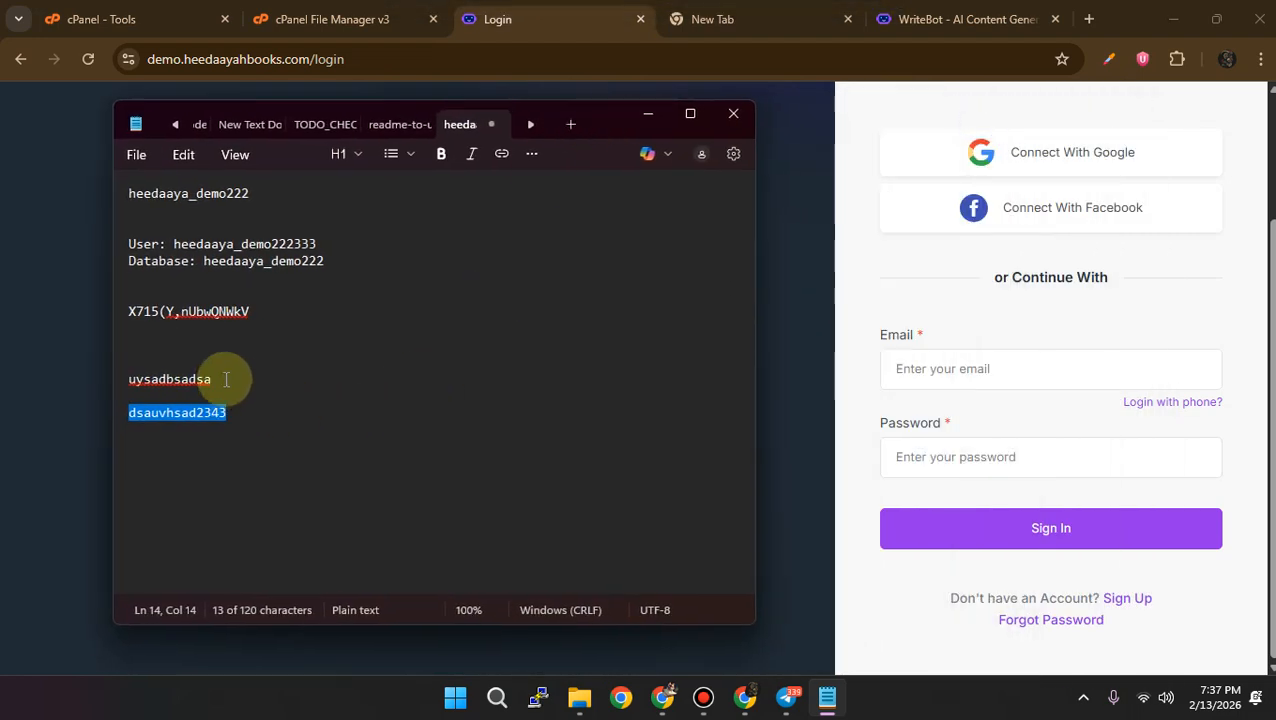
drag(226, 379, 130, 388)
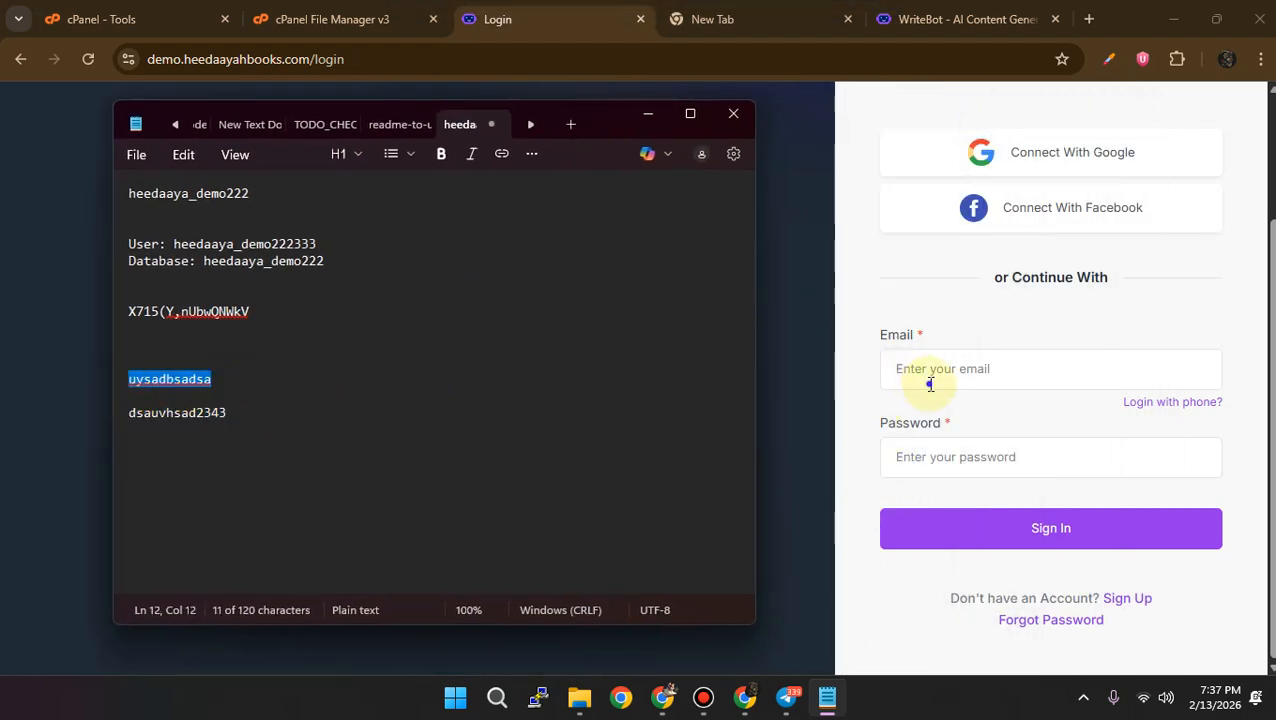
click(930, 384)
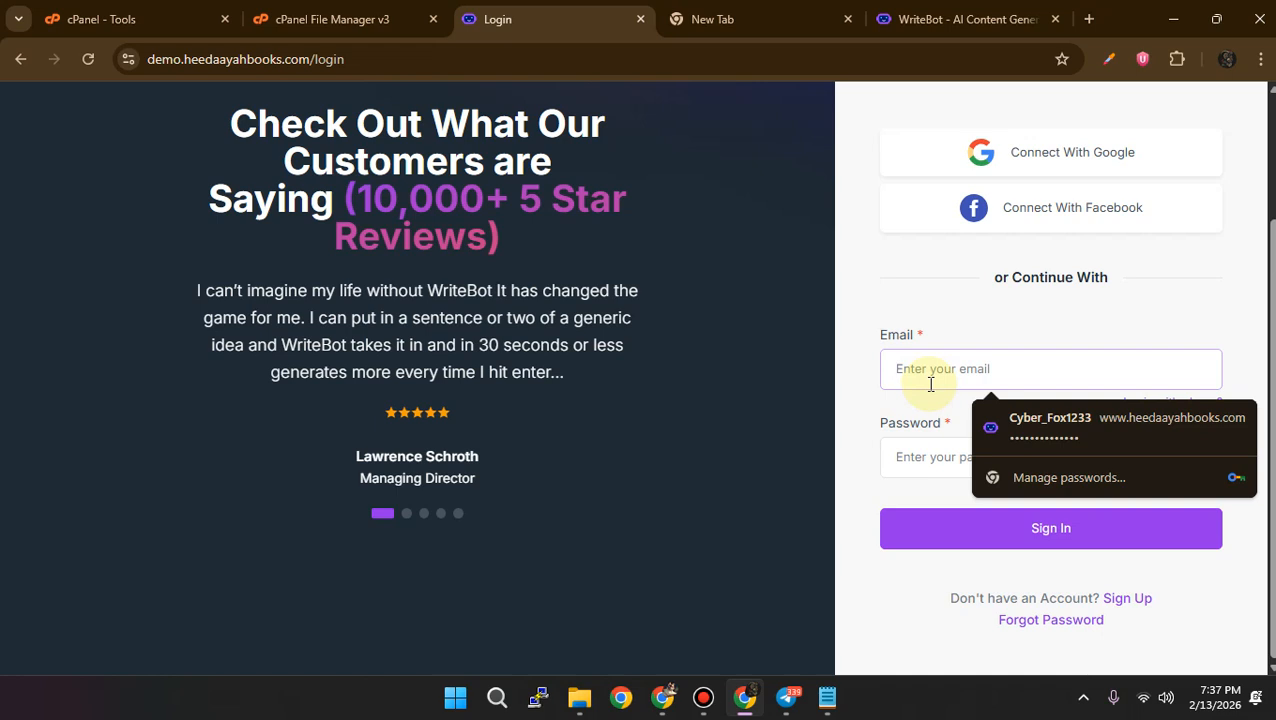
text(ka)
click(1055, 420)
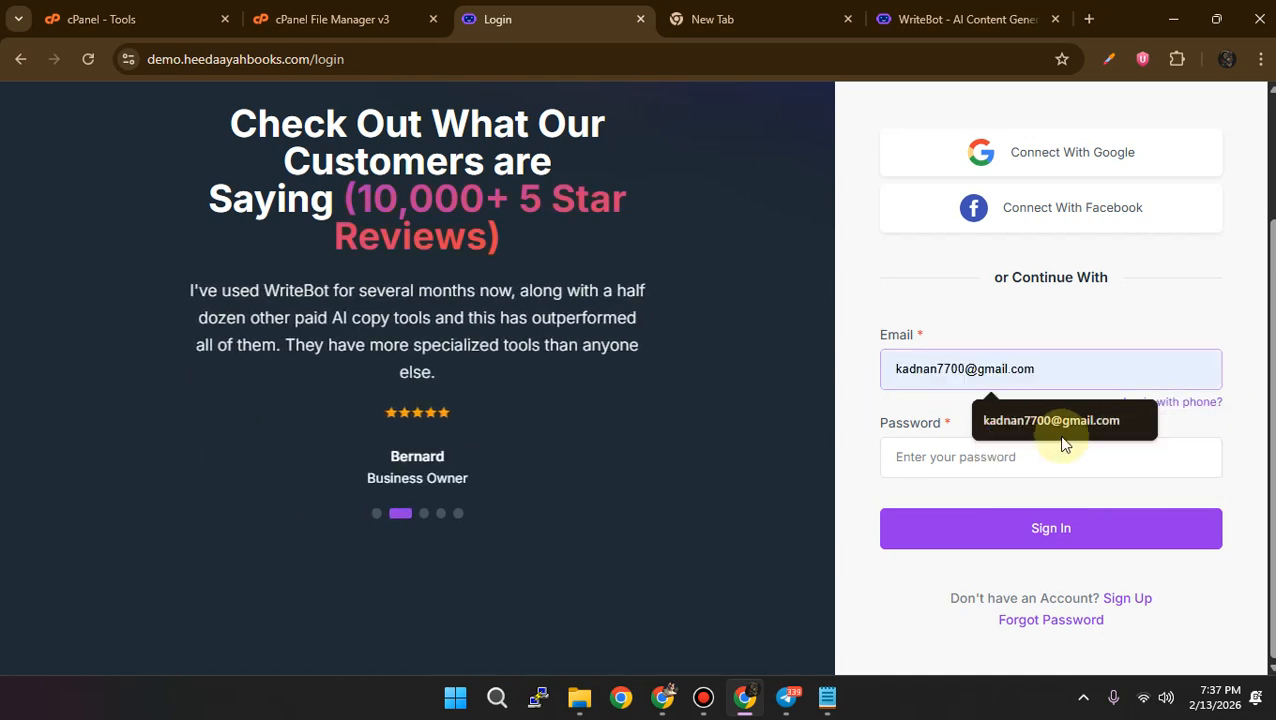
Paste the admin password from the notes into Password and sign in.
click(928, 470)
click(825, 695)
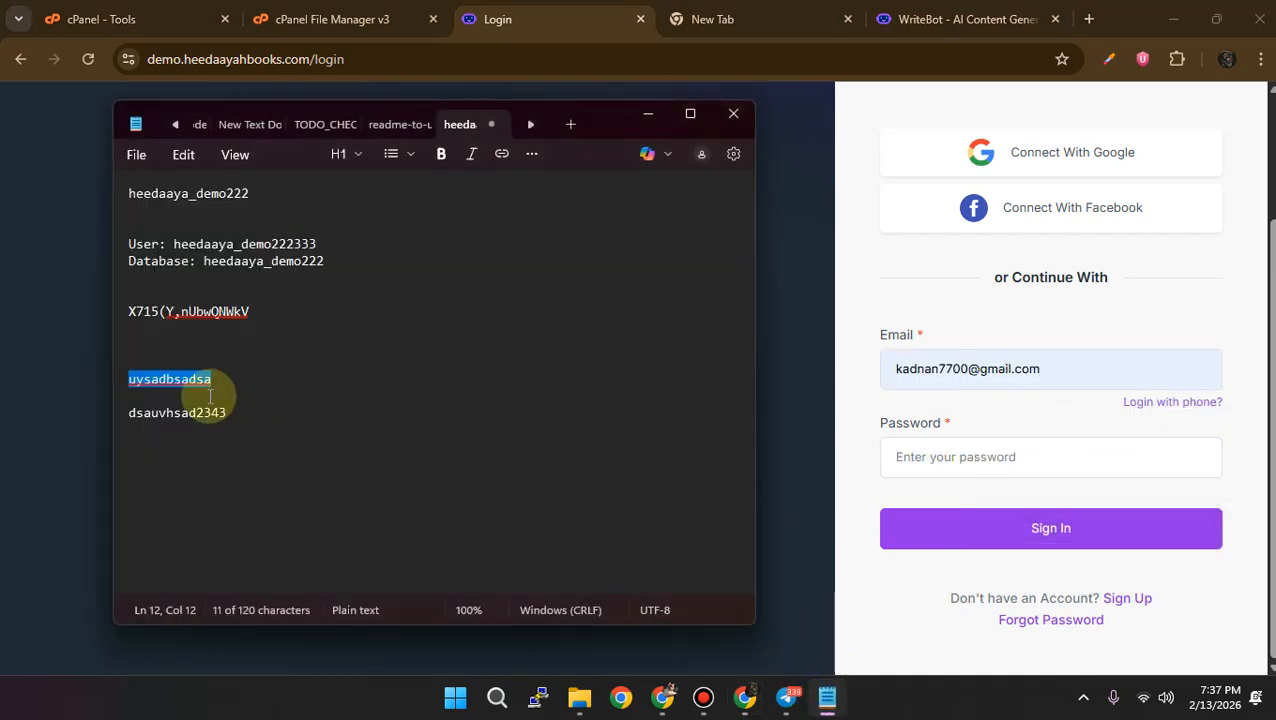
drag(130, 396, 147, 420)
drag(267, 416, 129, 430)
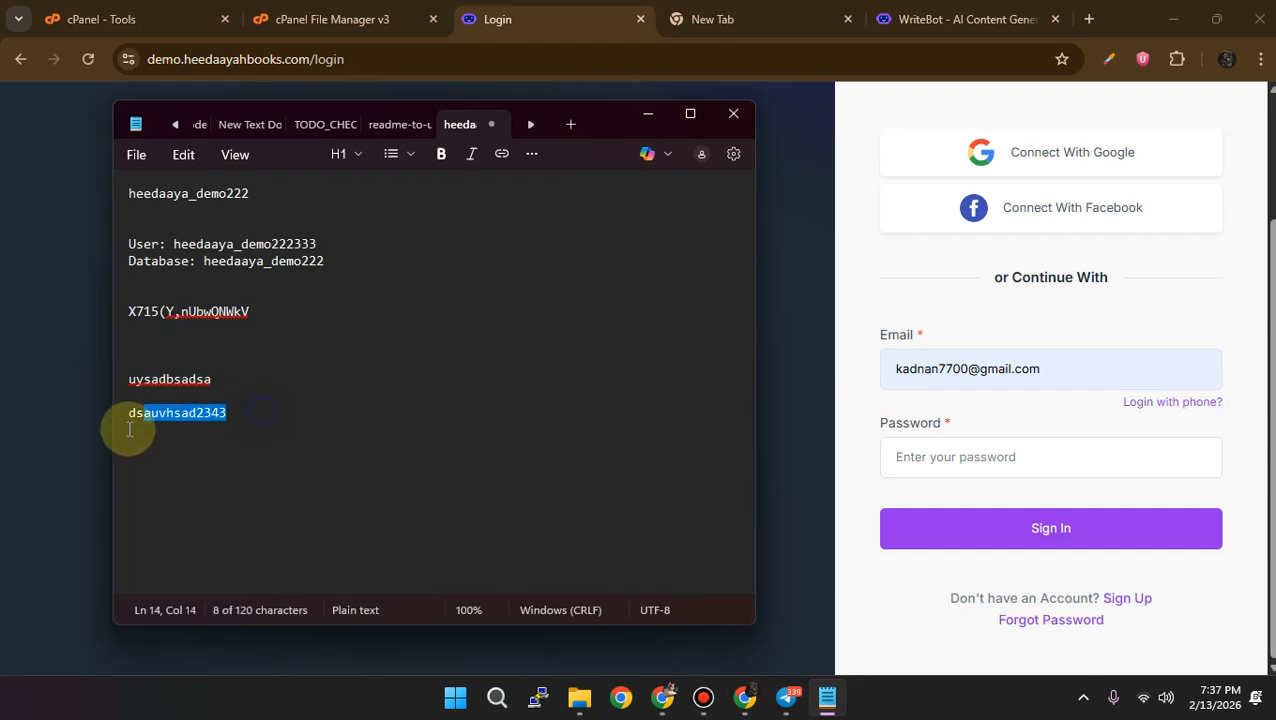
click(955, 472)
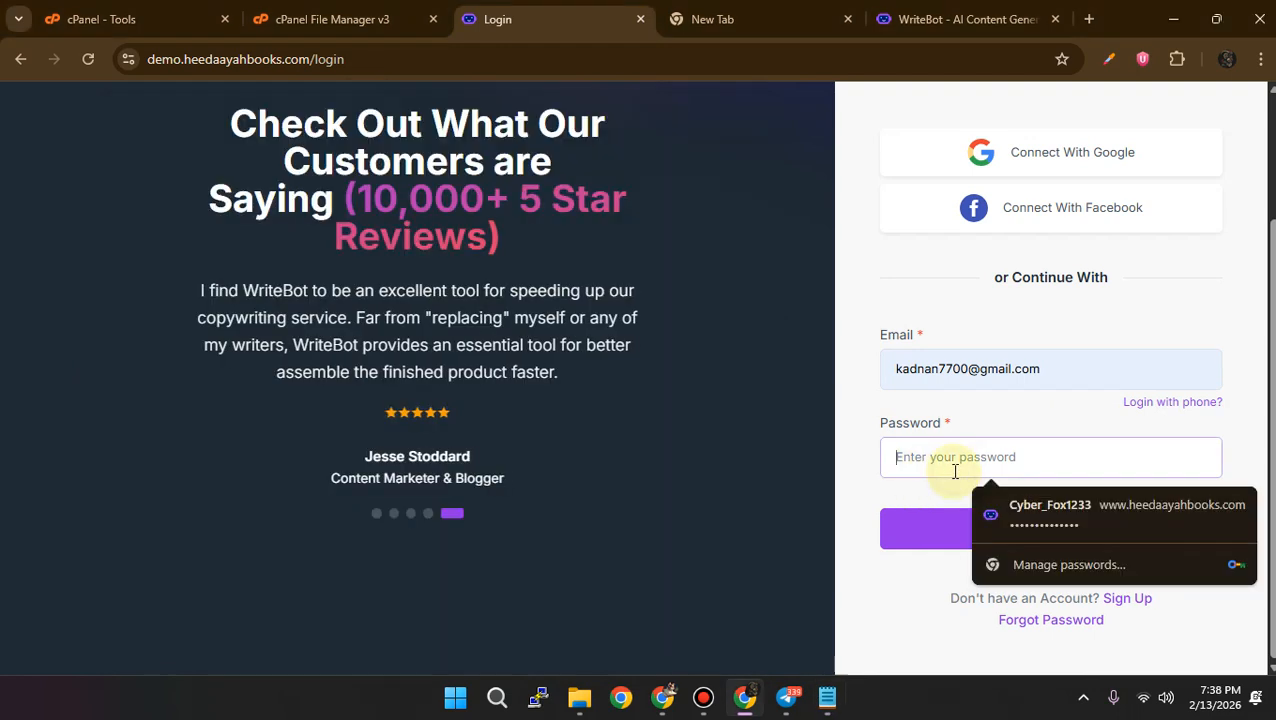
key(ctrl+v)
key(Return)
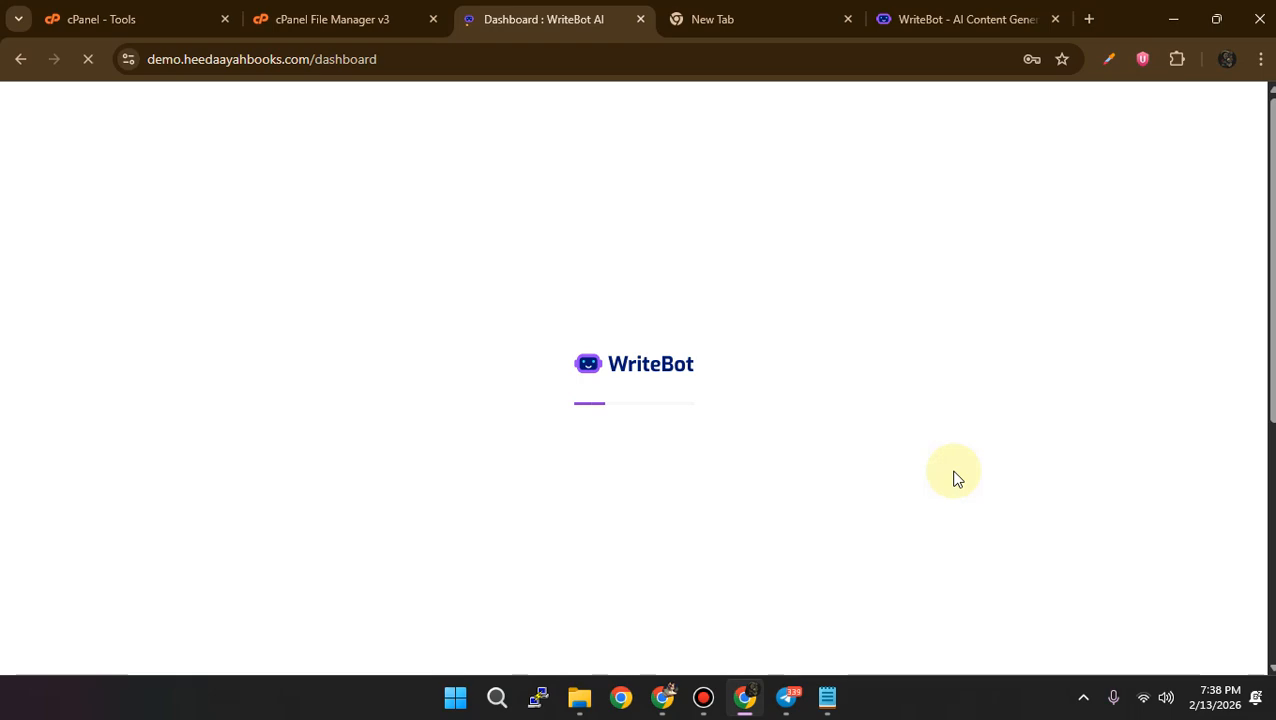
Switch the WriteBot AI dashboard to the dark theme.
scroll(769, 510, down, 5)
scroll(818, 497, up, 4)
scroll(818, 497, up, 1)
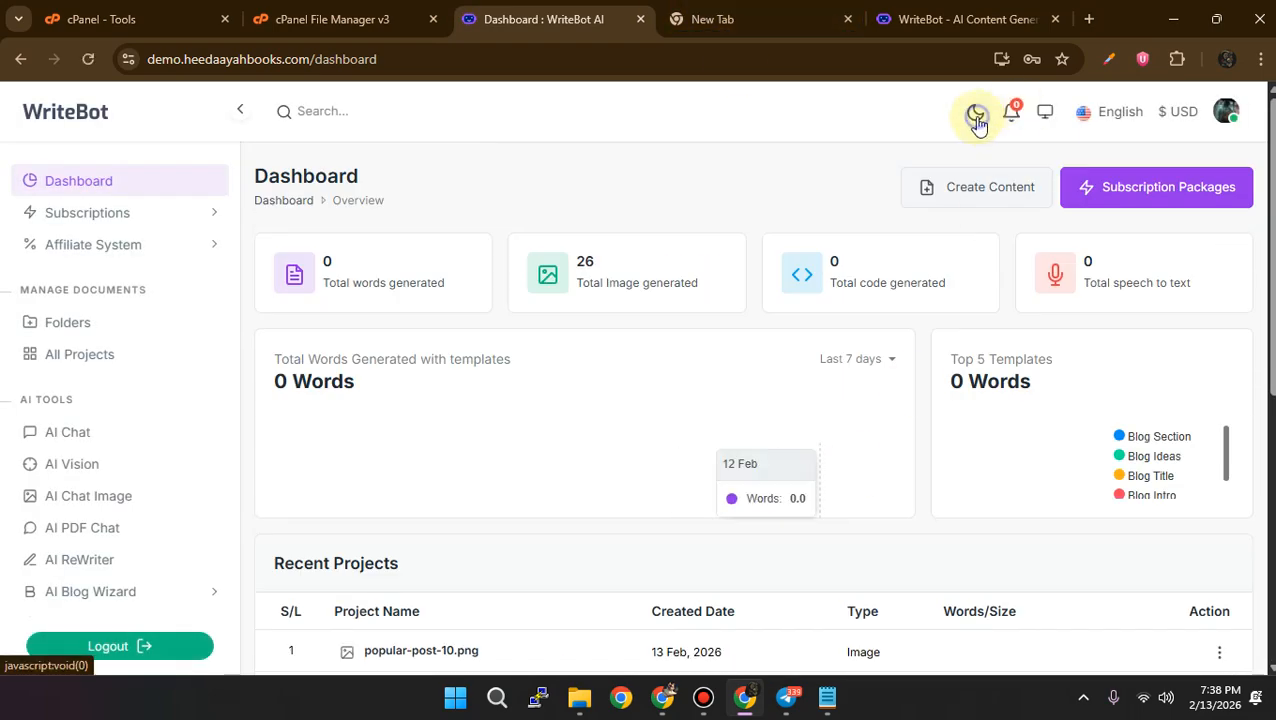
click(976, 115)
scroll(638, 355, down, 5)
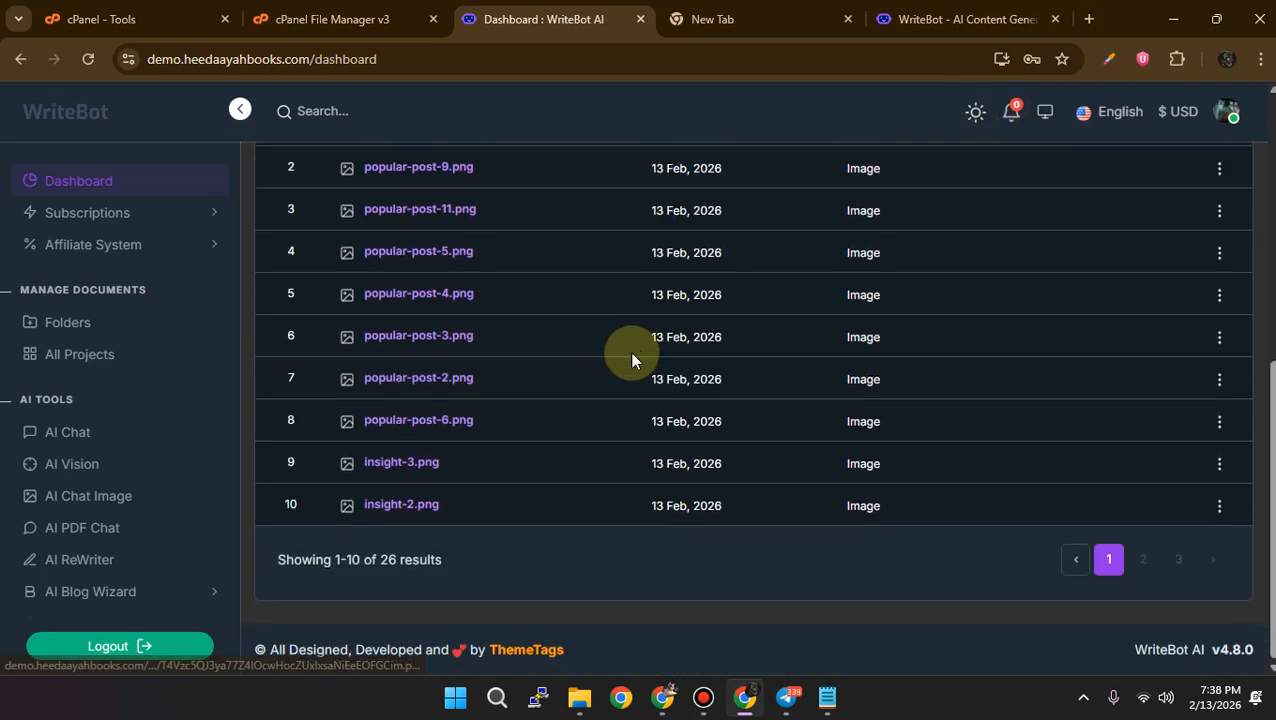
Load the demo site in the blank tab and start writing to reach the dashboard.
click(745, 10)
click(922, 8)
click(851, 9)
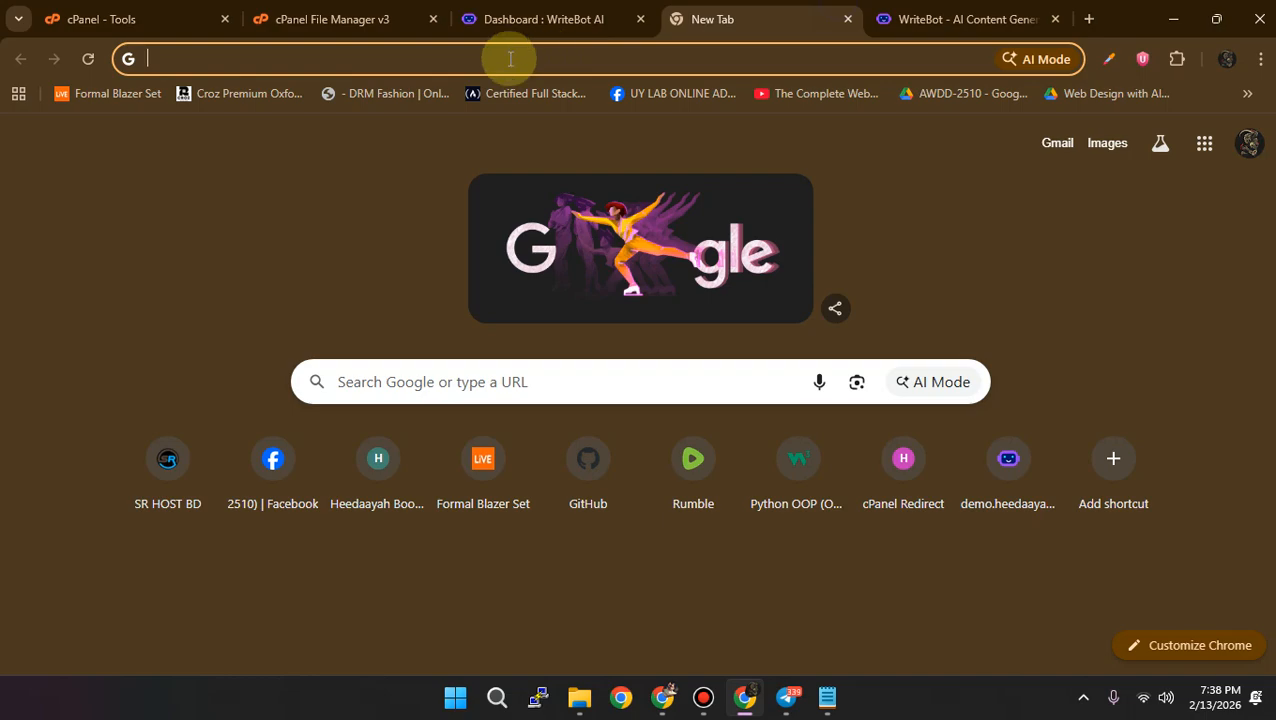
text(demo)
key(Return)
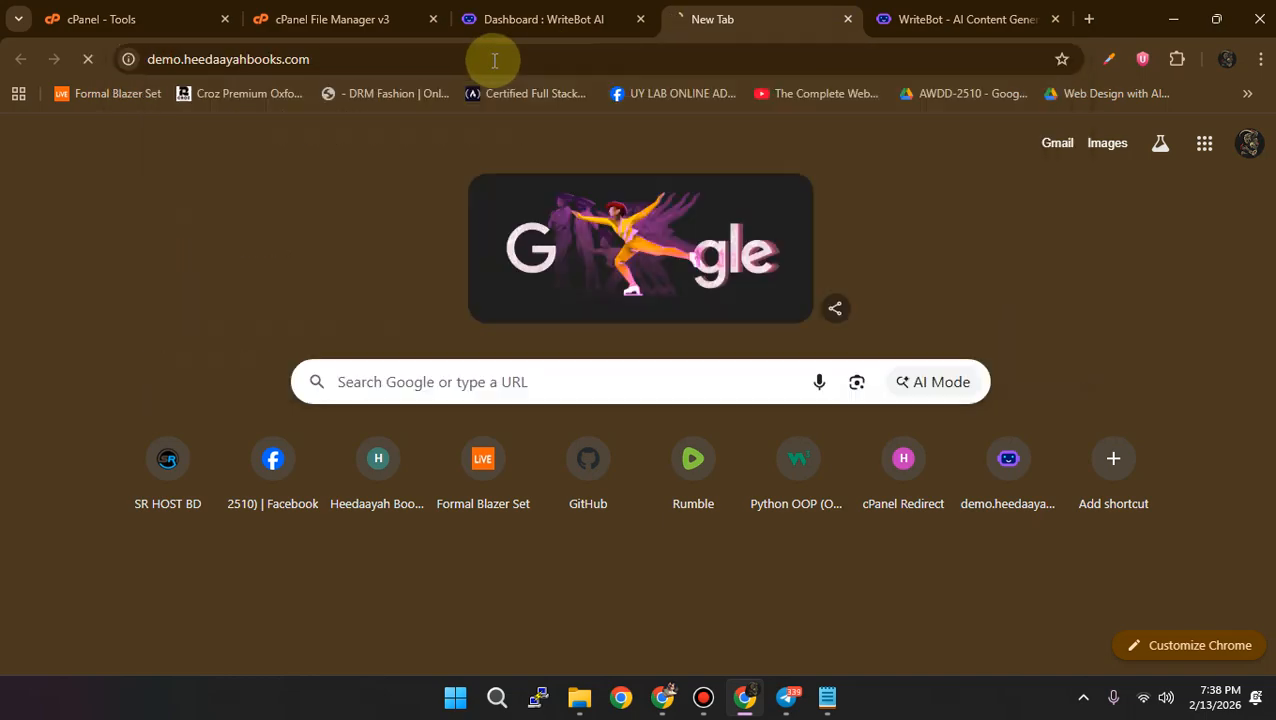
scroll(227, 268, down, 5)
scroll(226, 302, up, 5)
scroll(1120, 278, down, 4)
scroll(1120, 278, up, 4)
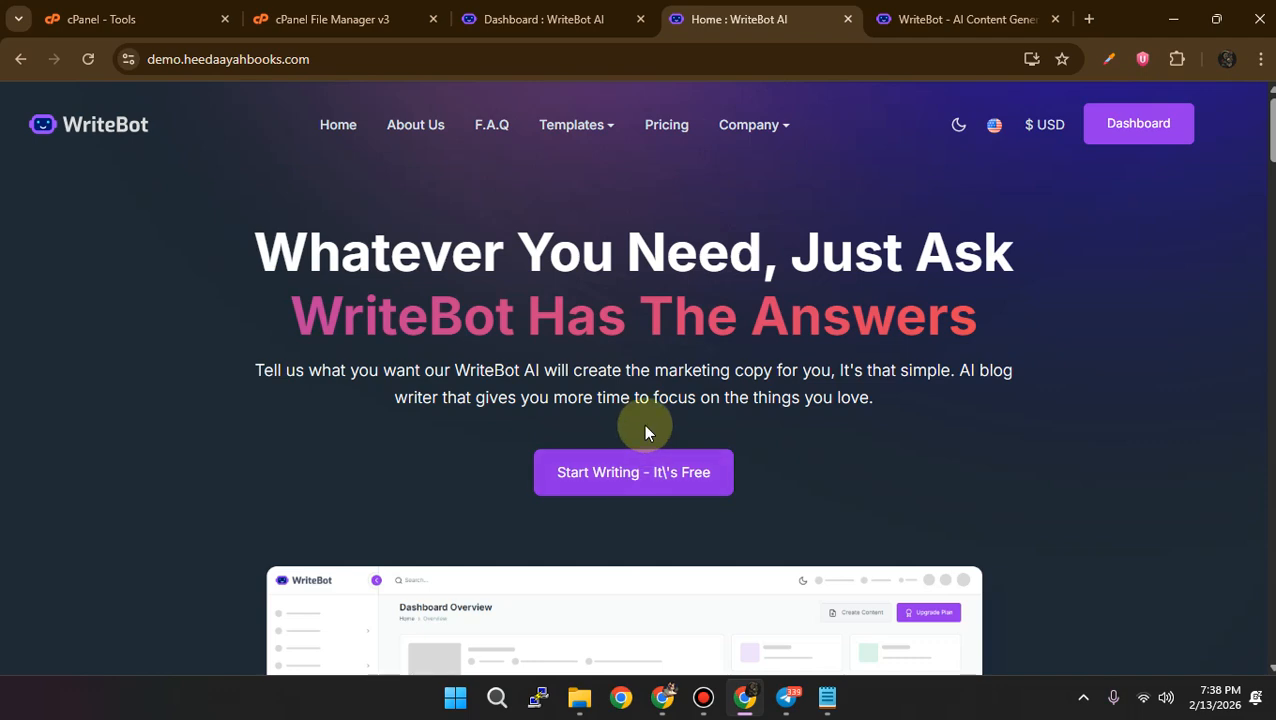
click(618, 481)
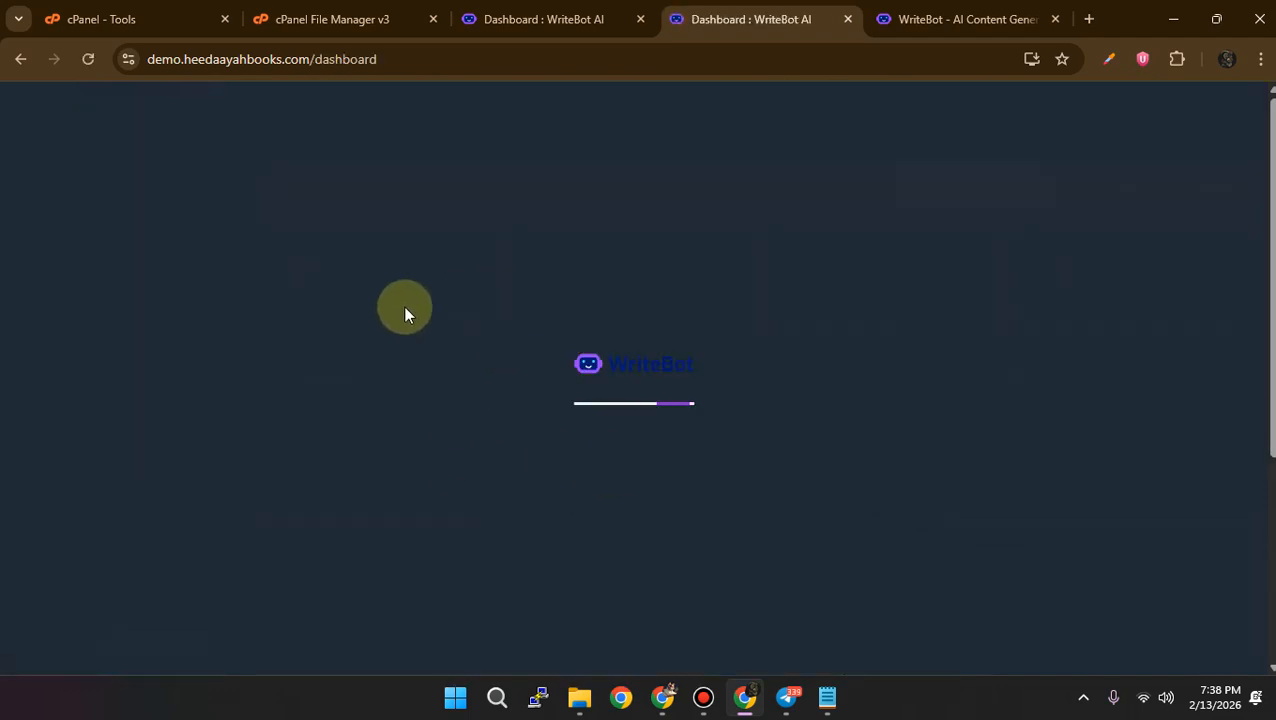
On the newer dashboard tab, open the Create Content templates.
scroll(484, 353, down, 5)
scroll(321, 390, up, 5)
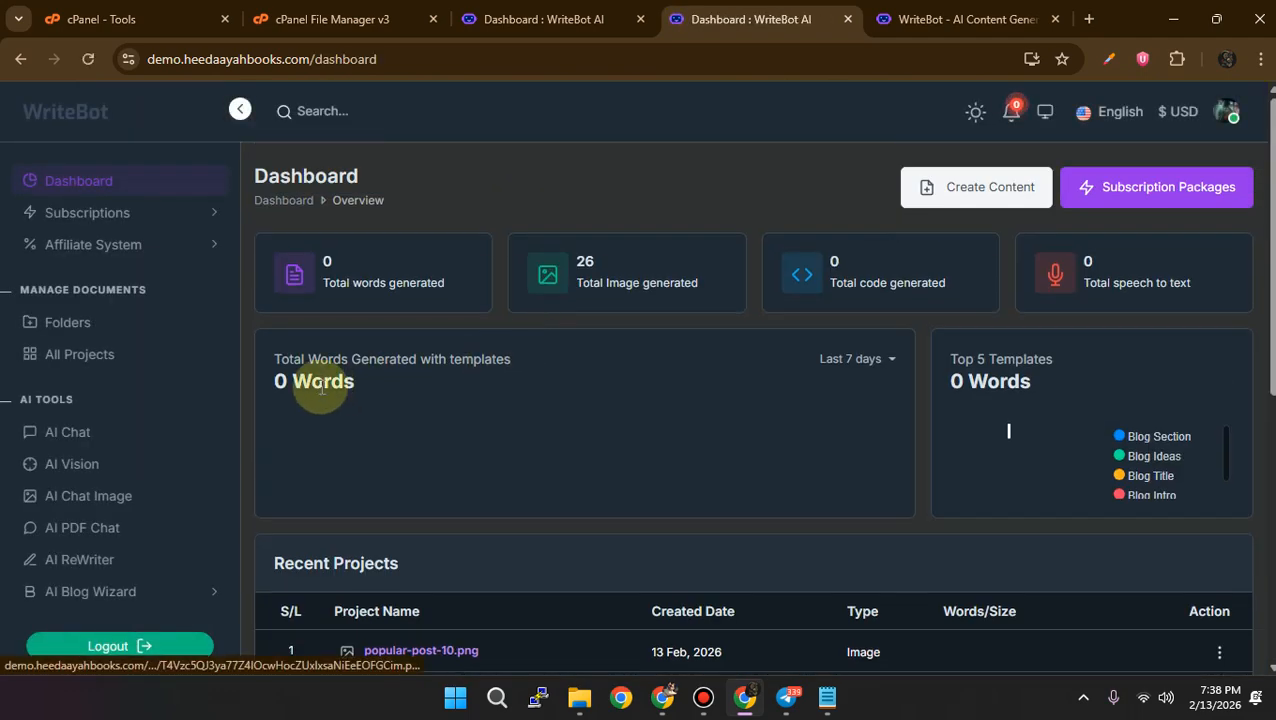
scroll(157, 379, down, 12)
scroll(117, 406, up, 8)
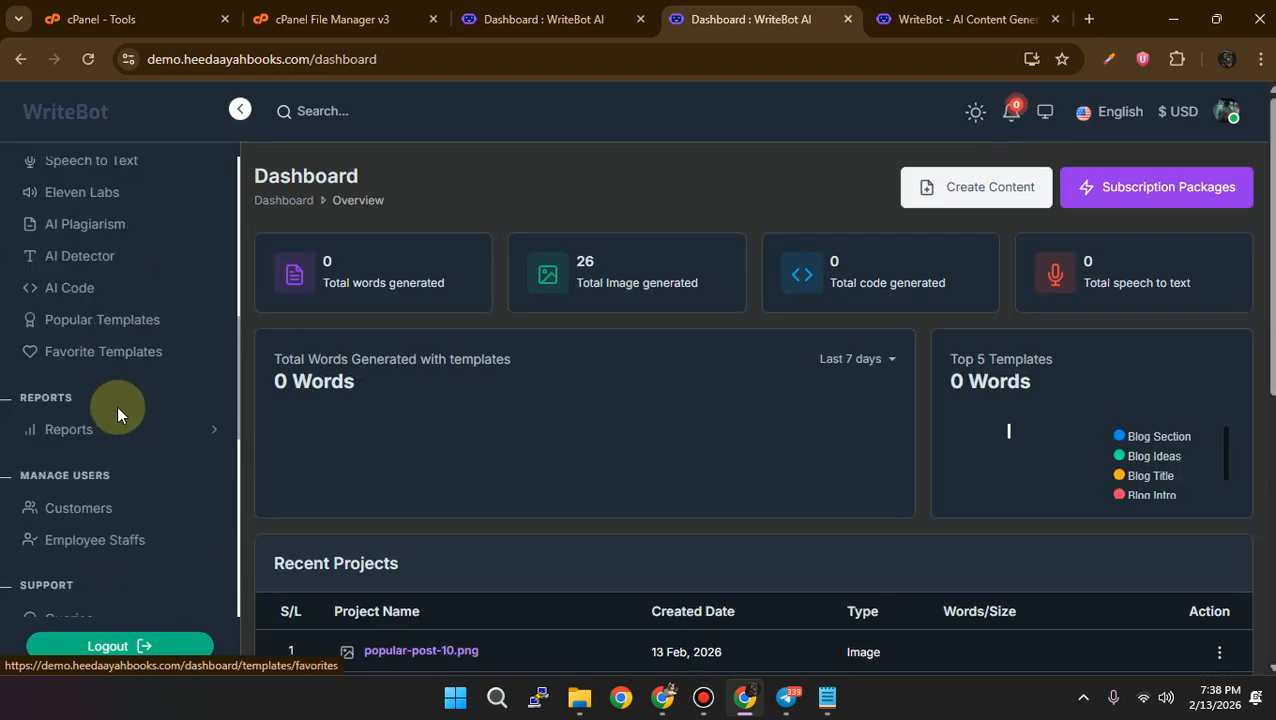
scroll(117, 406, up, 5)
click(600, 19)
scroll(250, 363, up, 10)
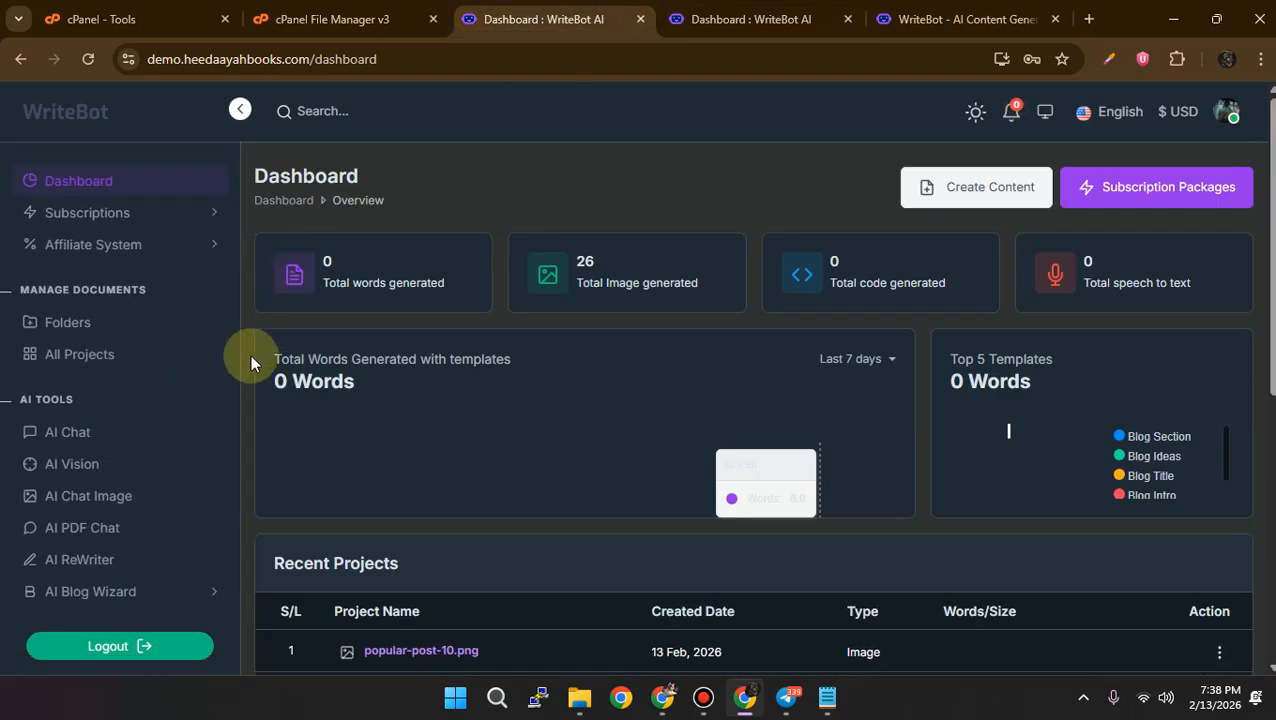
click(734, 14)
scroll(880, 330, down, 5)
scroll(733, 408, up, 5)
click(981, 198)
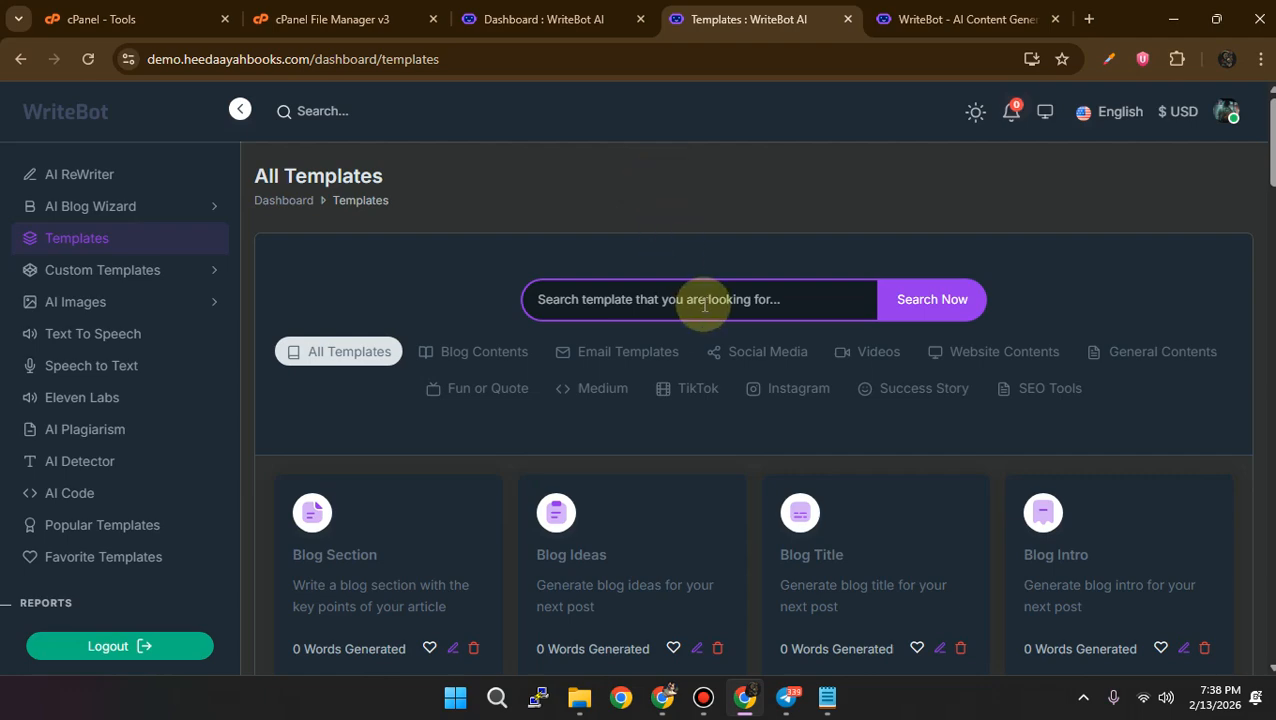
Open the Blog Intro template from All Templates.
scroll(385, 356, down, 3)
scroll(441, 420, up, 3)
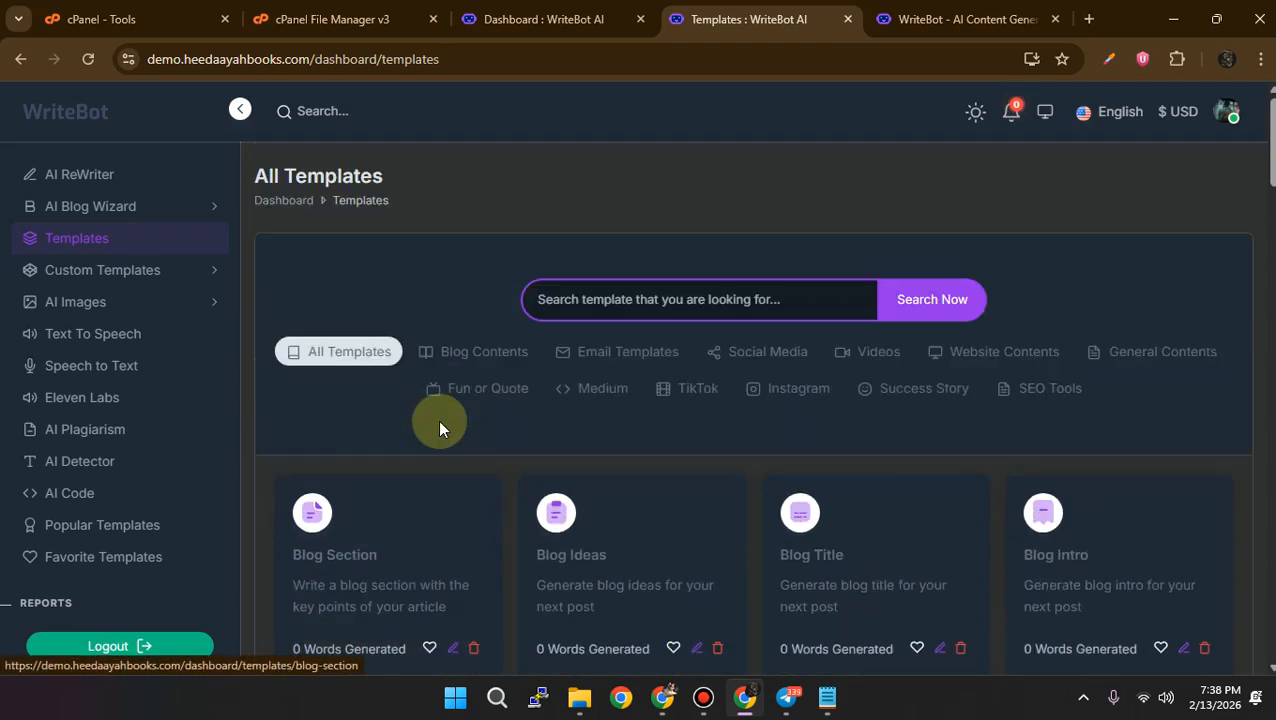
scroll(421, 287, down, 2)
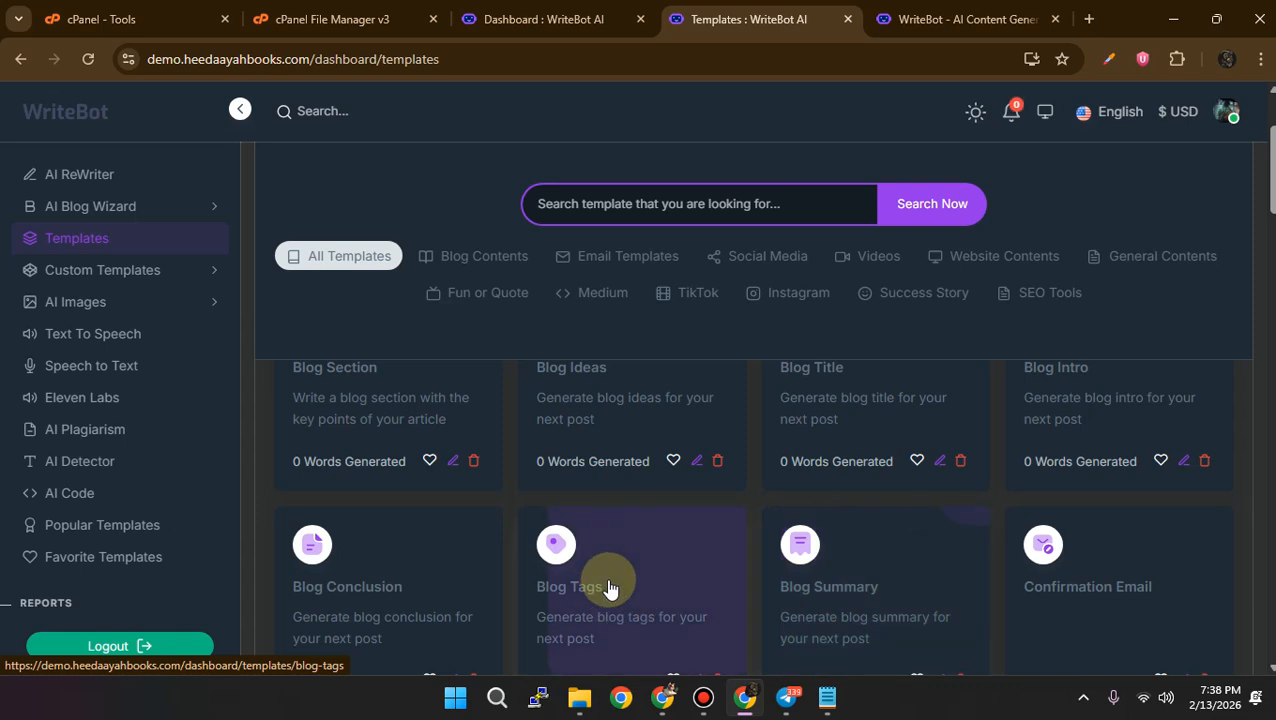
scroll(944, 620, up, 2)
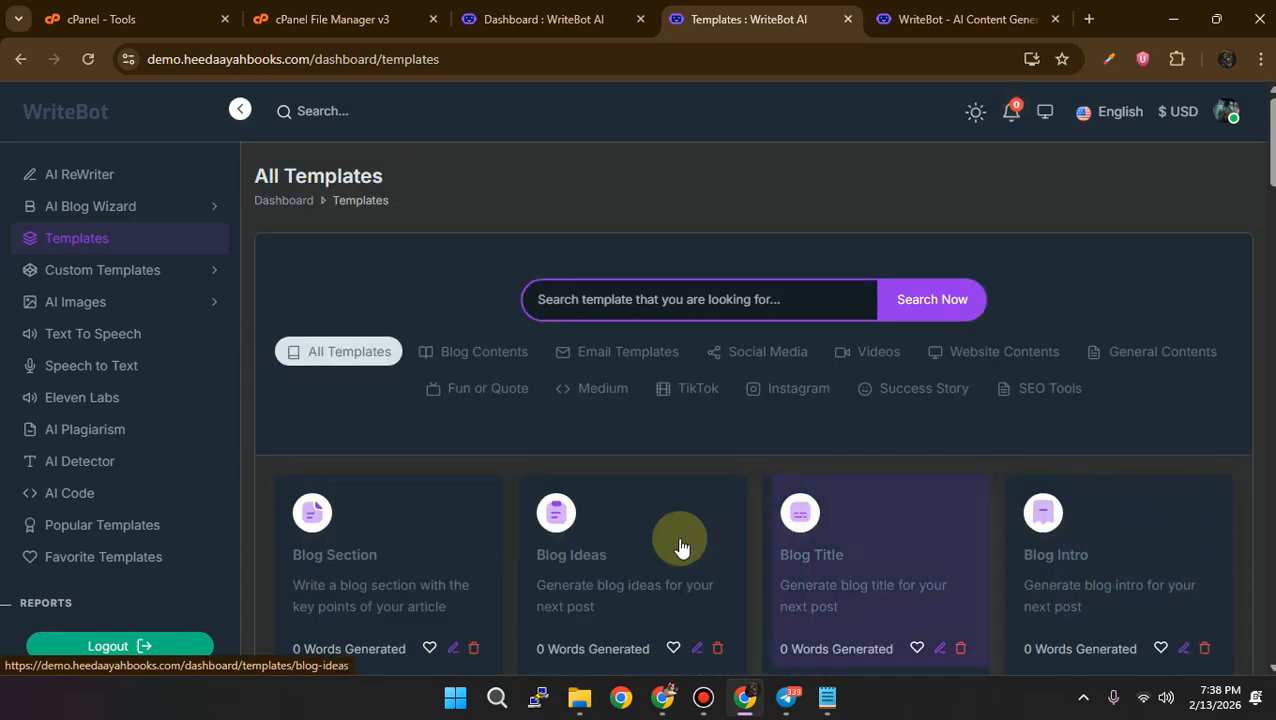
click(1008, 527)
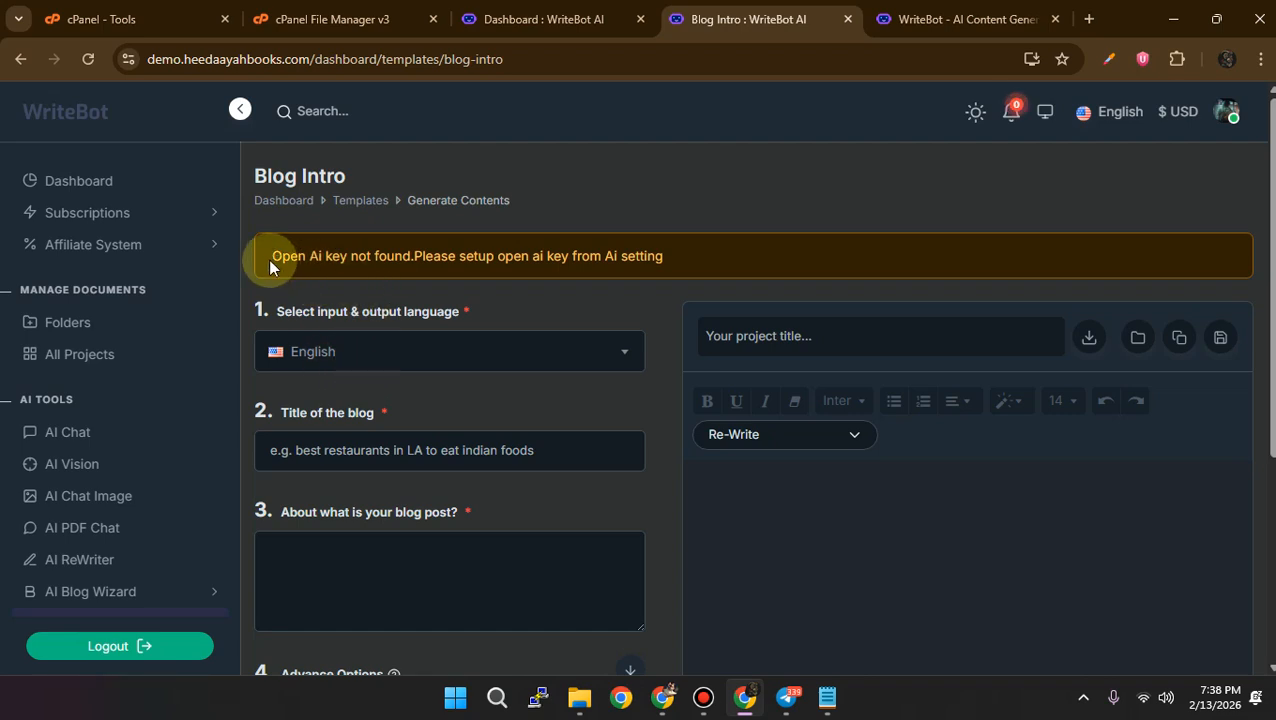
Highlight the 'Open Ai key not found' warning on the Blog Intro page.
drag(487, 258, 699, 284)
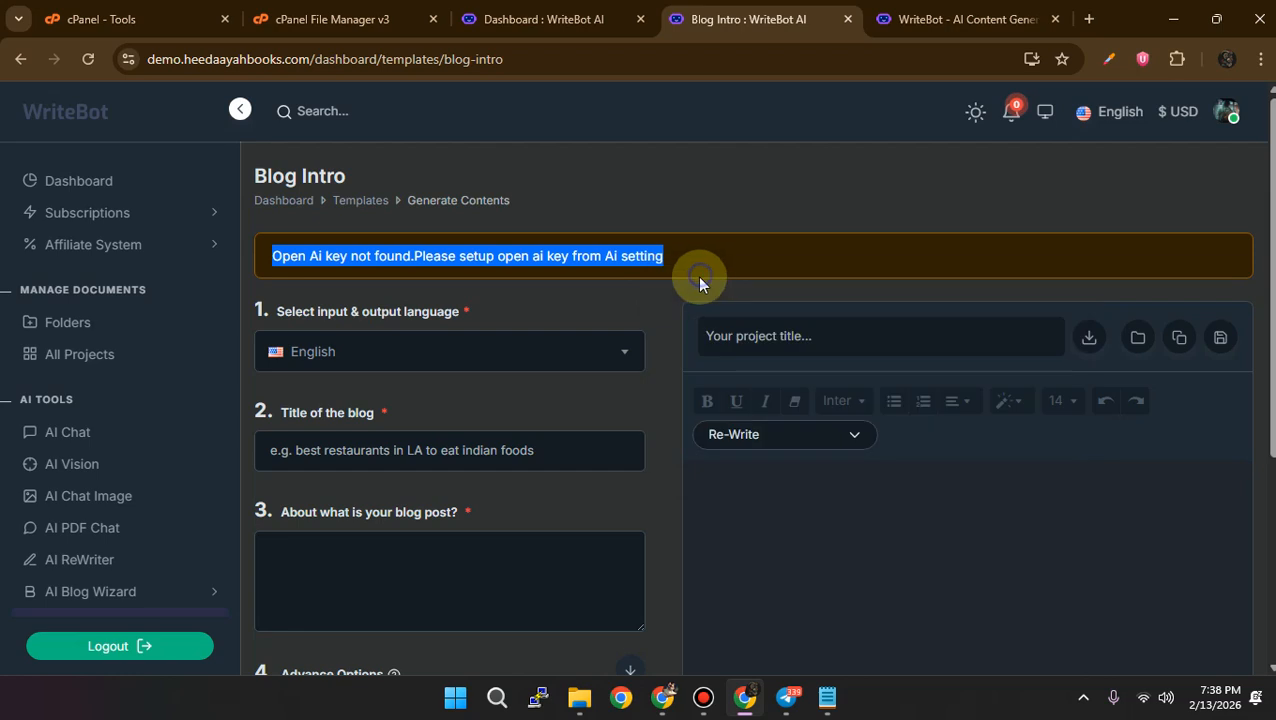
click(718, 254)
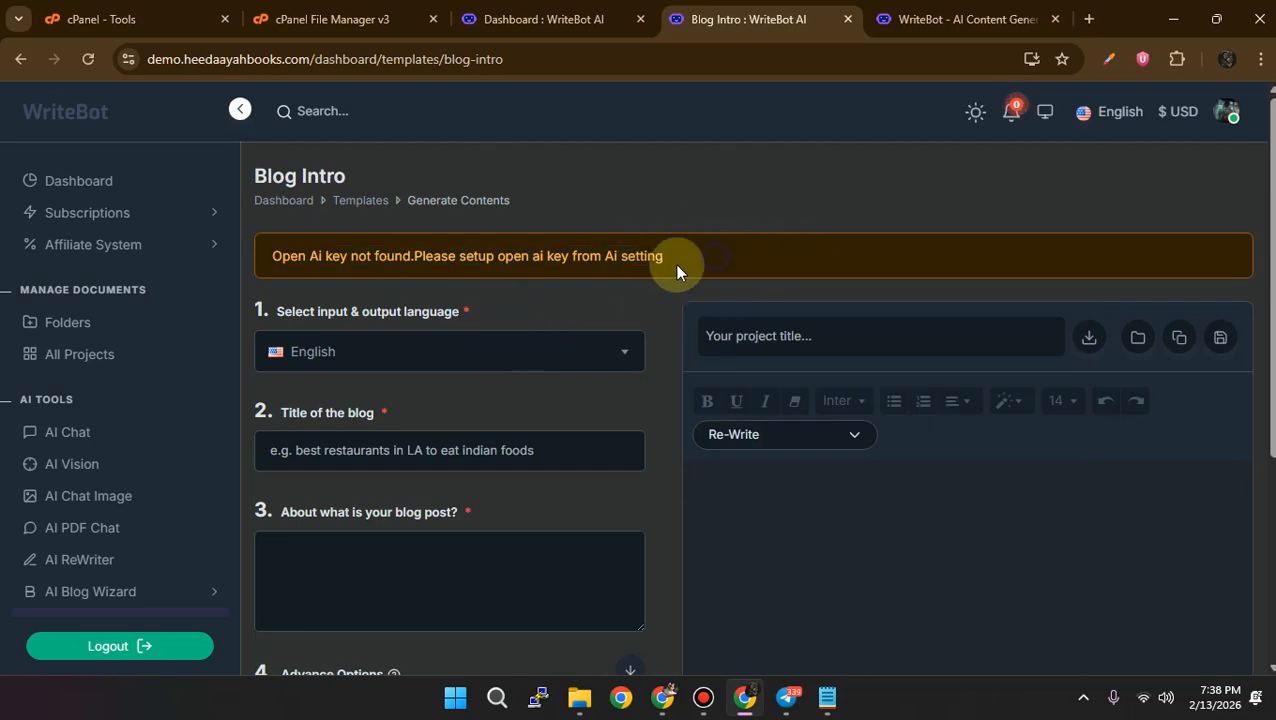
drag(707, 260, 356, 260)
click(354, 260)
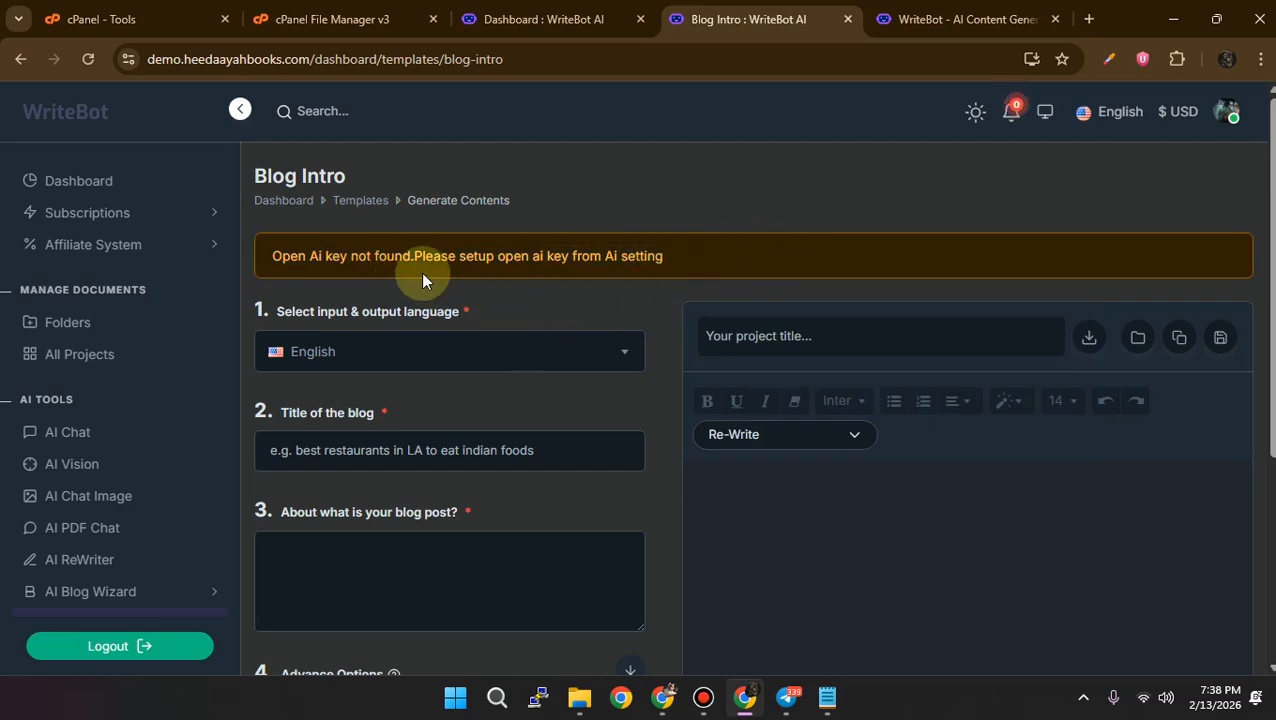
Keep English as the input and output language, then scroll the sidebar.
scroll(477, 289, down, 1)
click(393, 255)
click(415, 326)
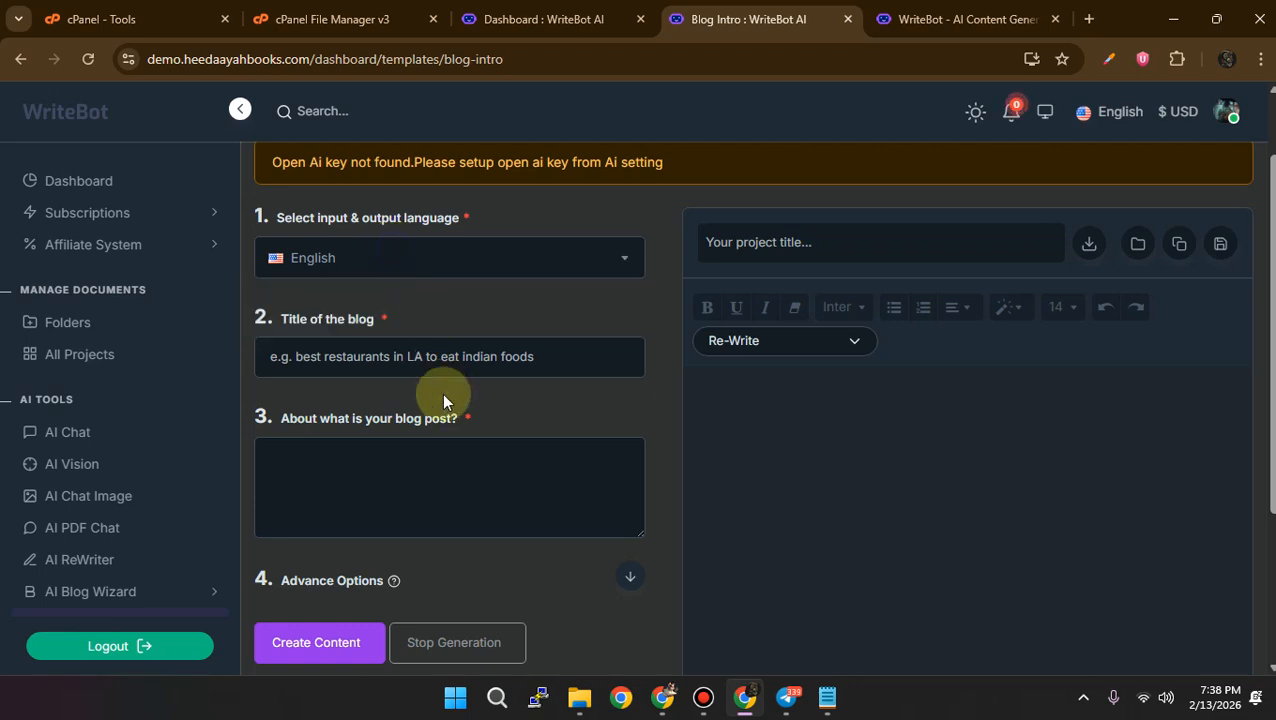
scroll(604, 356, up, 1)
scroll(91, 365, down, 5)
scroll(107, 388, up, 1)
scroll(107, 388, up, 3)
scroll(131, 262, down, 2)
scroll(150, 320, down, 5)
scroll(162, 270, up, 2)
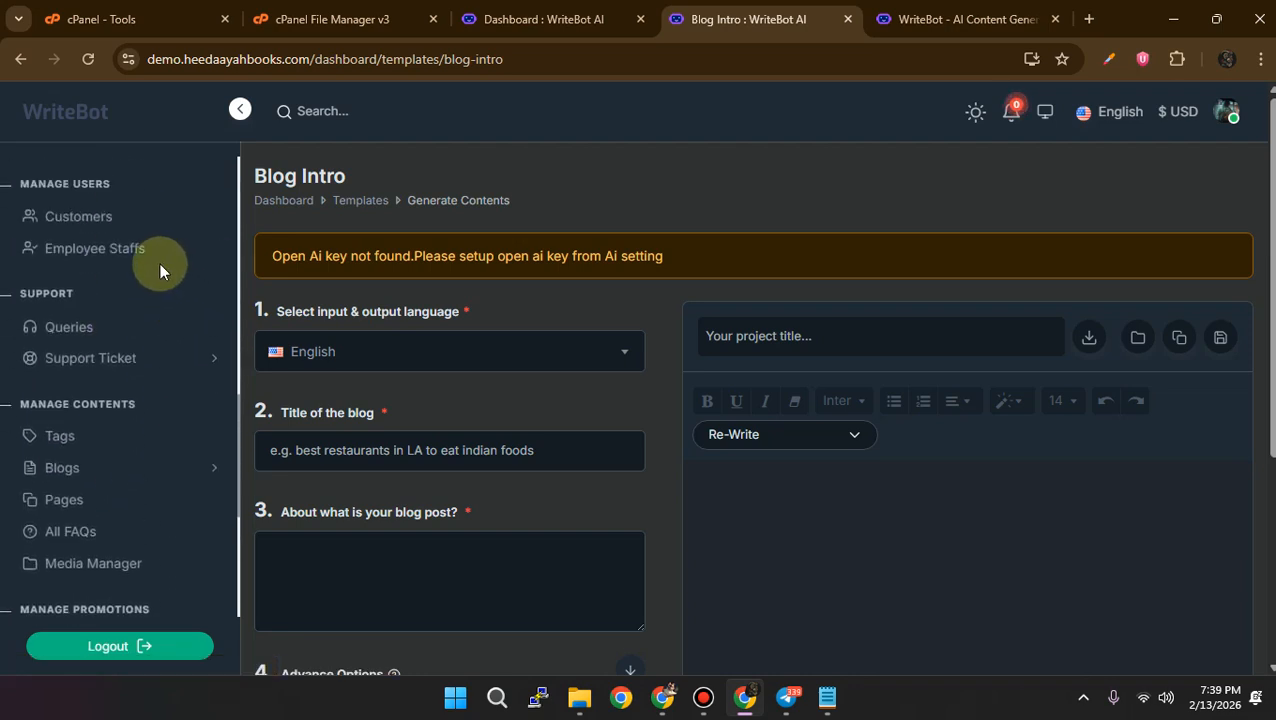
scroll(128, 312, down, 5)
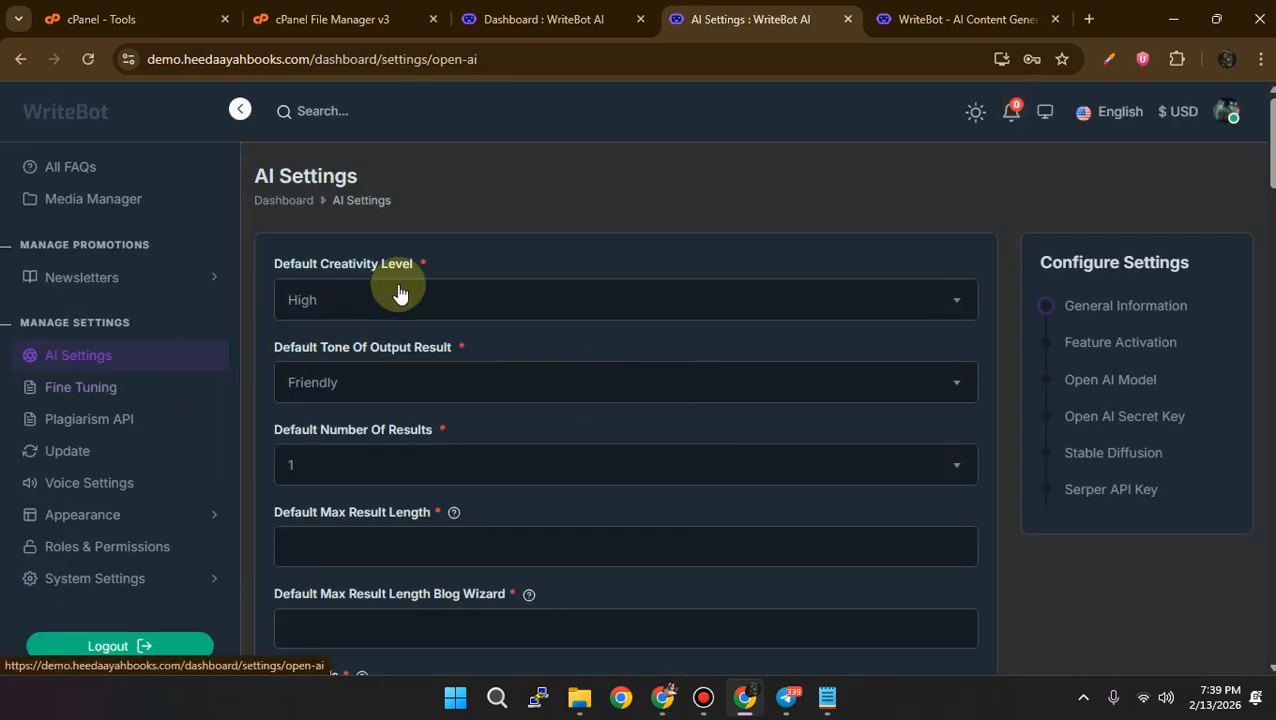
Review the empty Plagiarisms API page and focus the Plagiarism key field.
scroll(413, 292, down, 15)
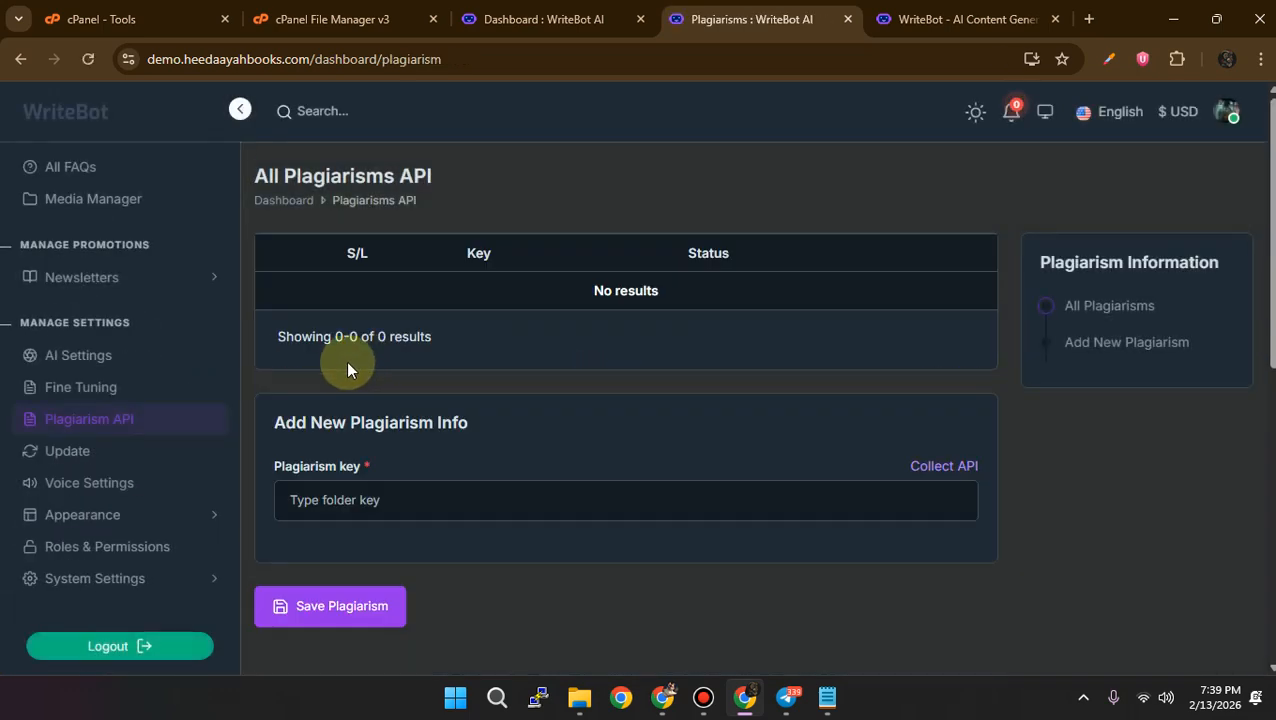
drag(262, 177, 399, 177)
click(564, 187)
click(345, 497)
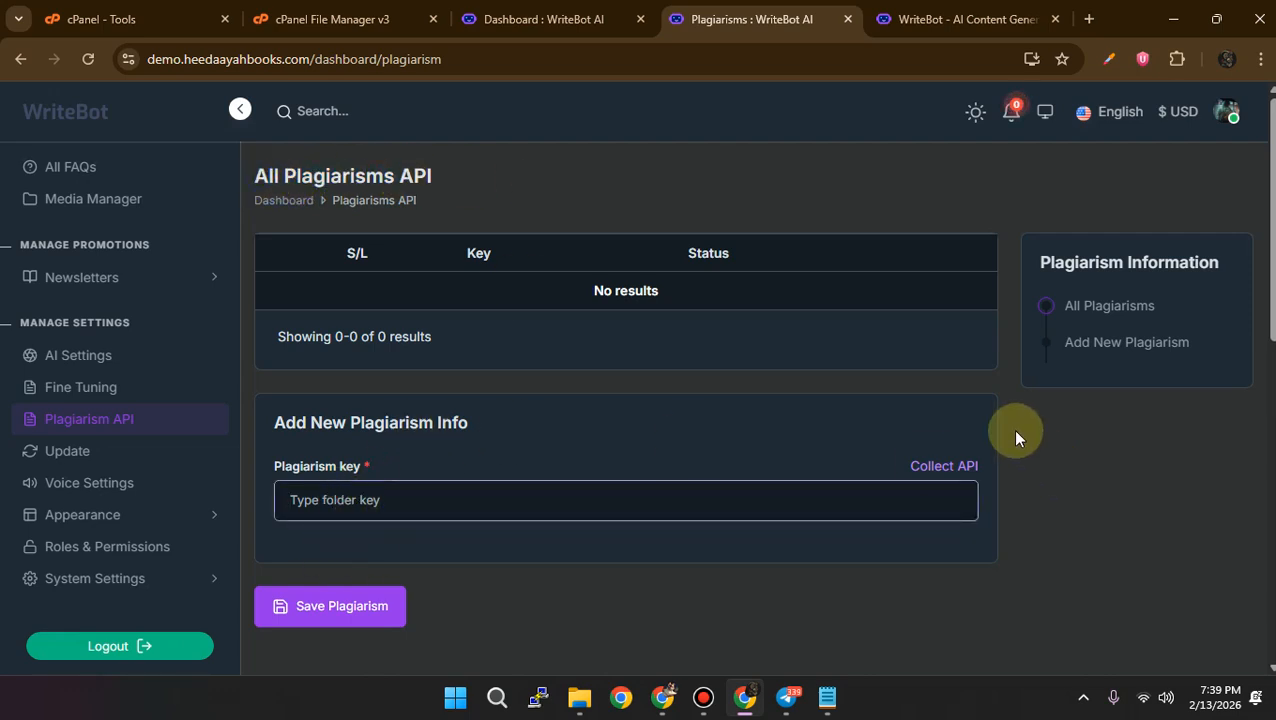
Open the Collect API page in a new tab, then move to the WriteBot documentation.
click(945, 466)
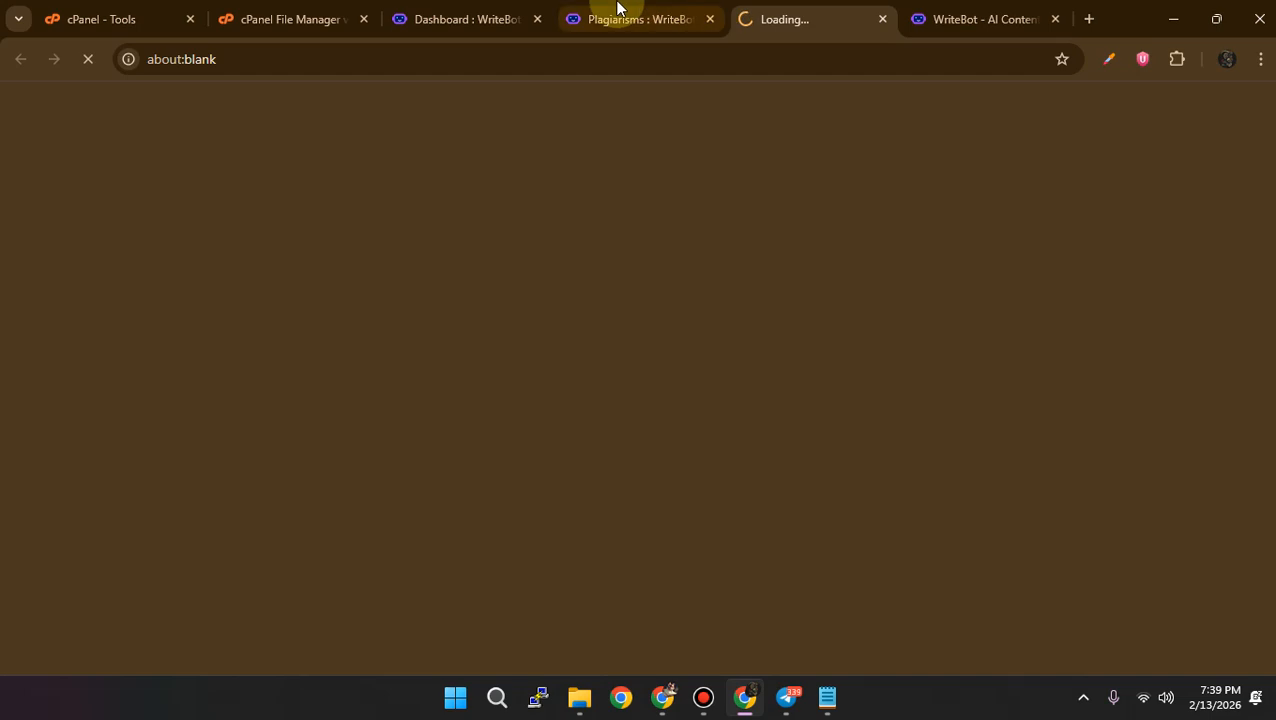
click(635, 14)
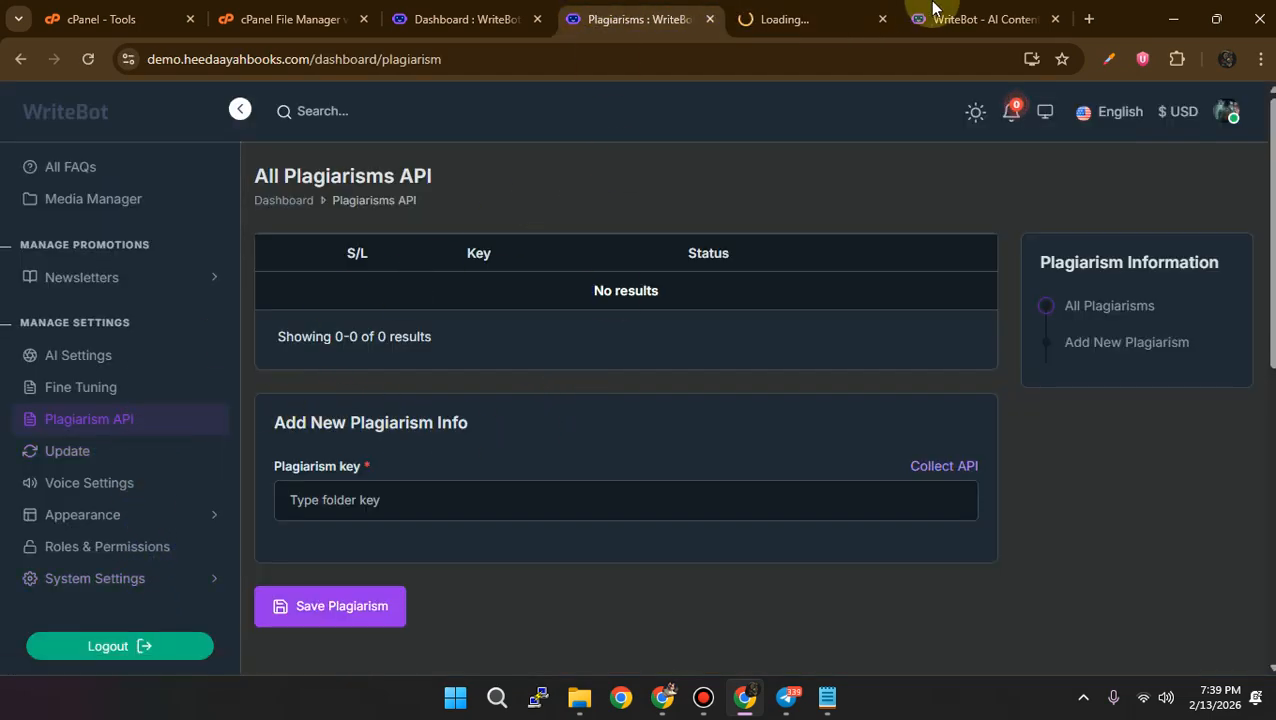
click(1016, 8)
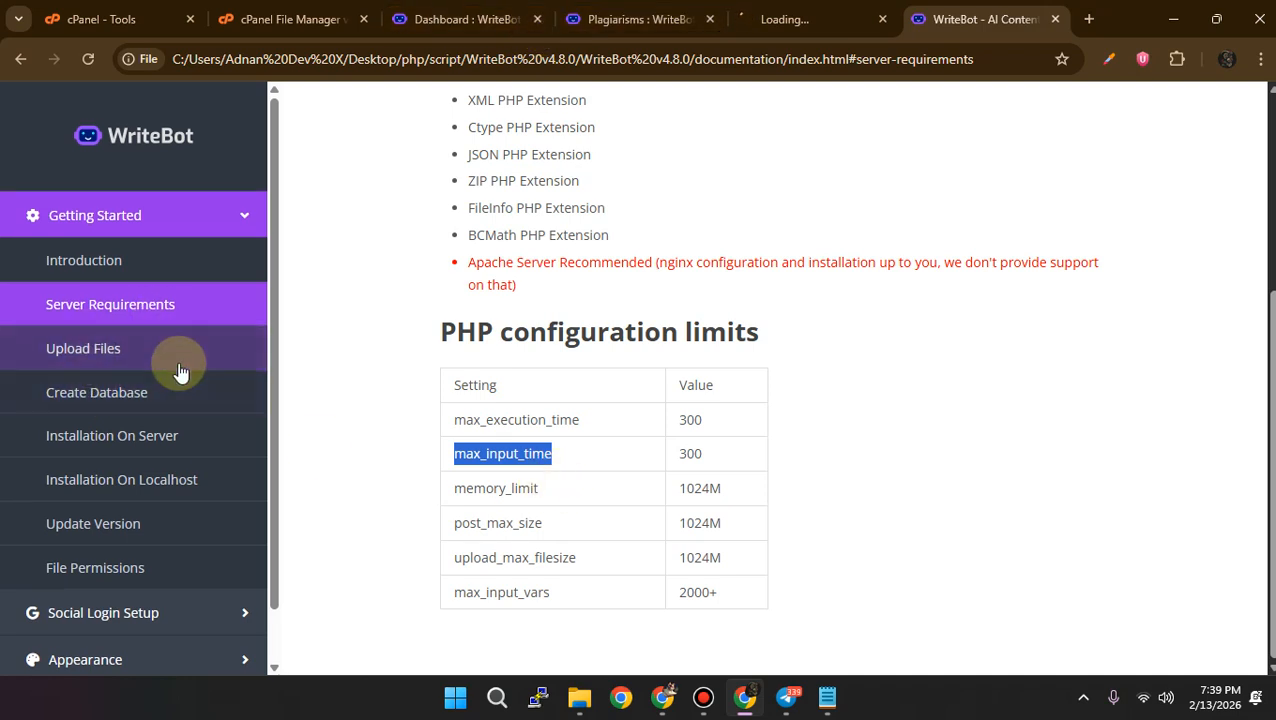
Expand Social Login Setup in the docs and open the Google Login guide.
scroll(130, 520, down, 1)
click(130, 558)
scroll(114, 520, down, 1)
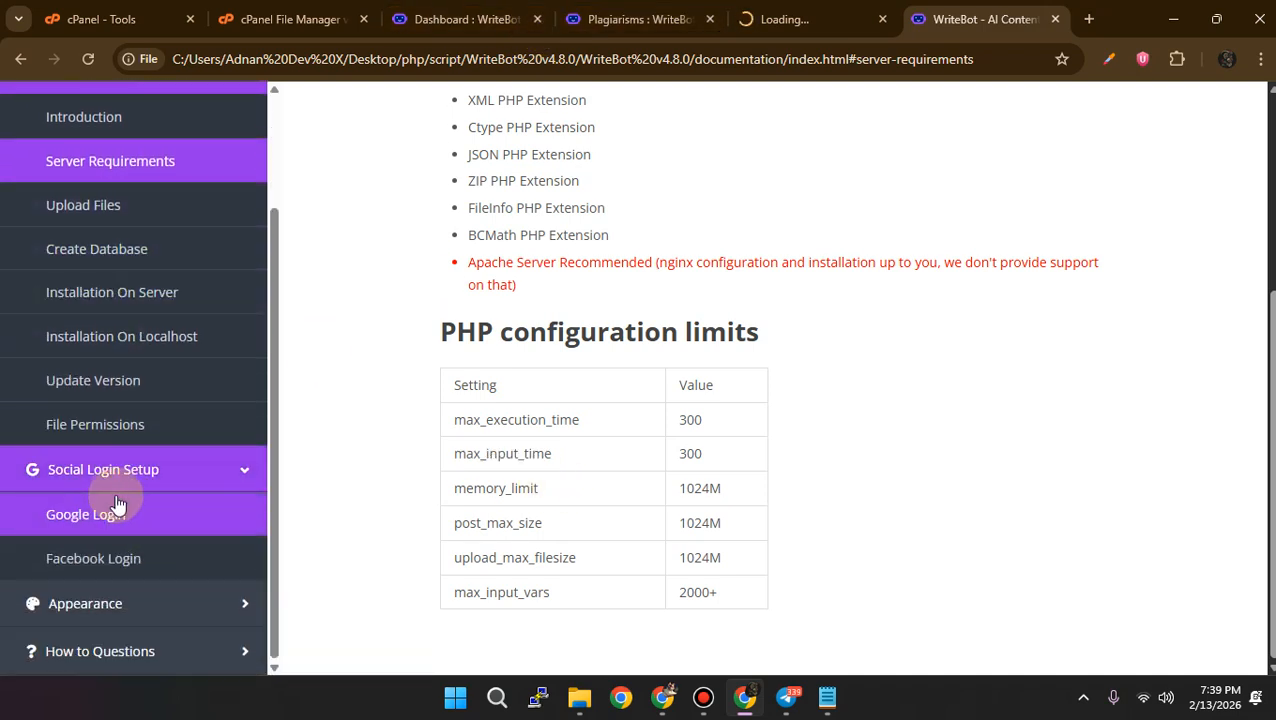
click(114, 518)
Check the admin account menu on the dashboard, then return to the Google App Setup guide.
click(640, 19)
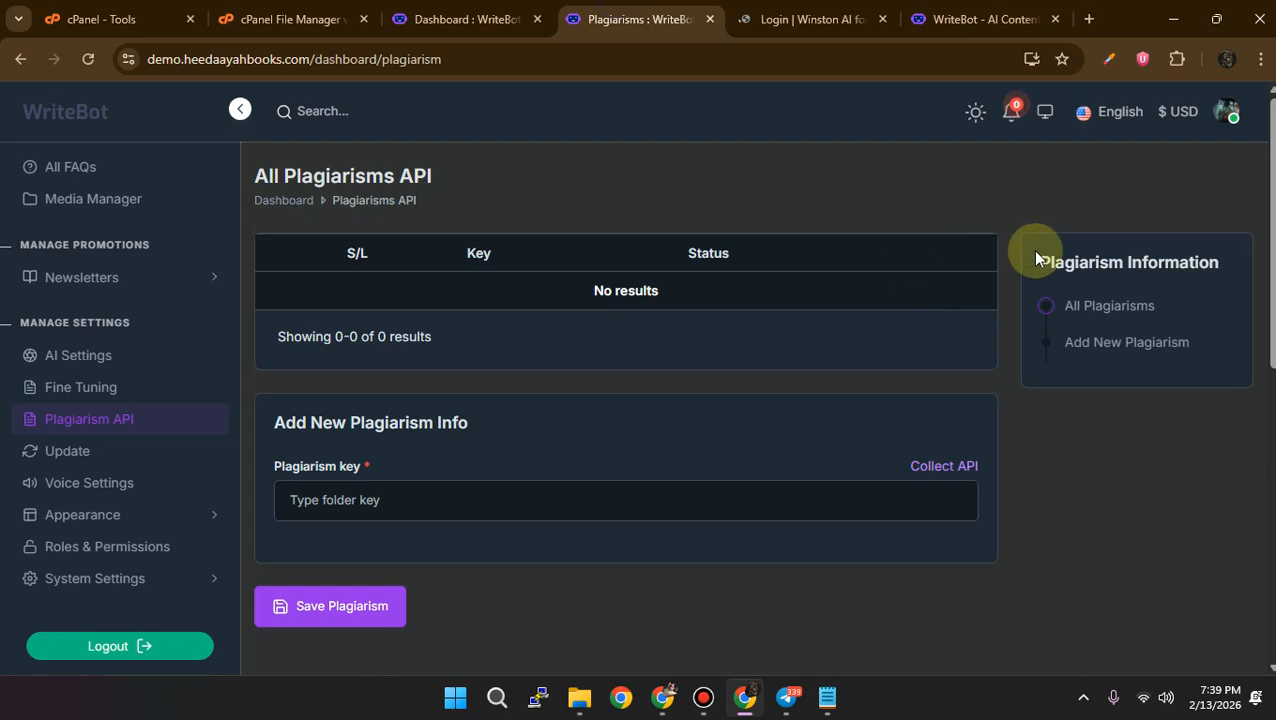
click(1228, 112)
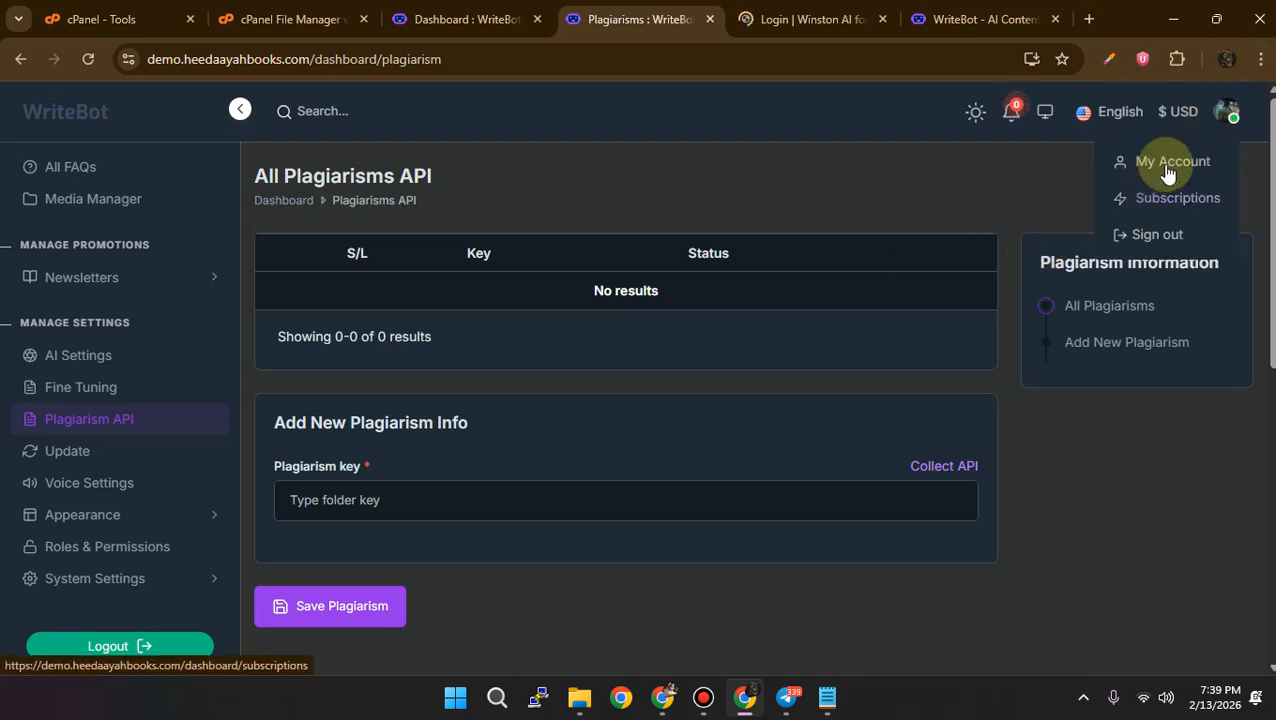
click(975, 19)
scroll(596, 362, up, 1)
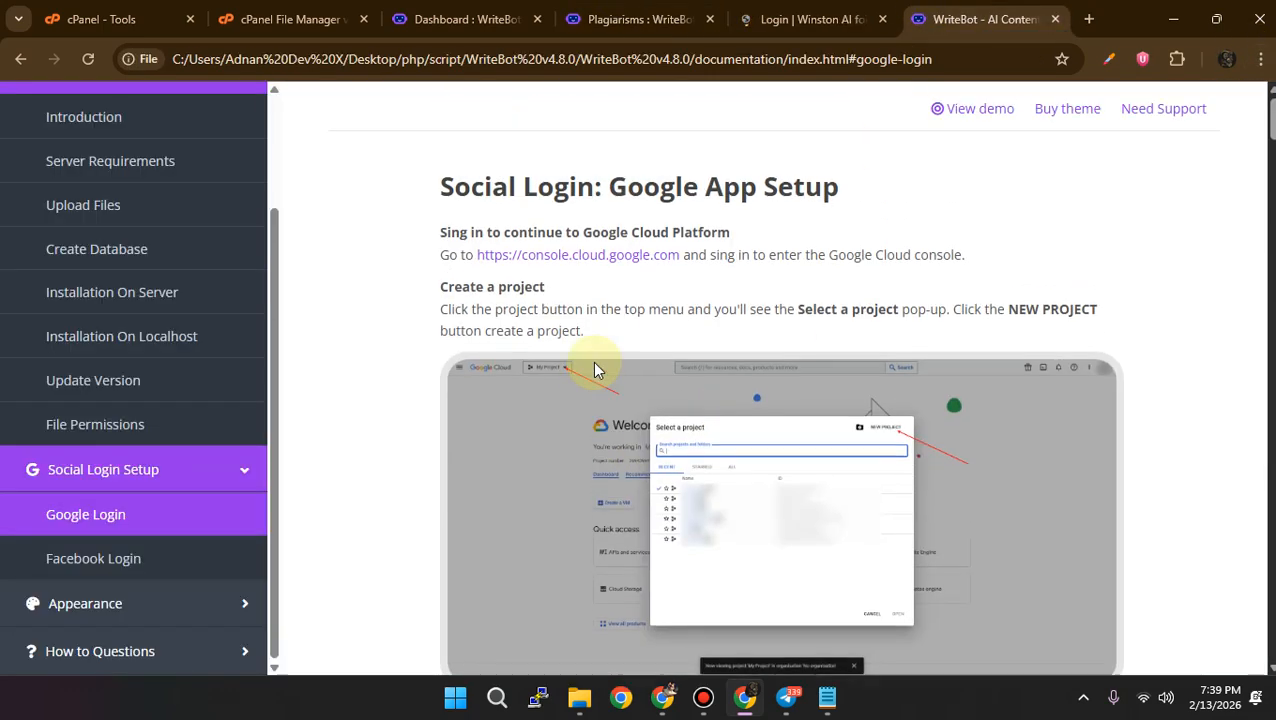
drag(450, 191, 954, 211)
click(917, 291)
scroll(966, 310, down, 2)
scroll(775, 336, up, 2)
Open the console.cloud.google.com link in a new tab.
right_click(644, 266)
click(688, 292)
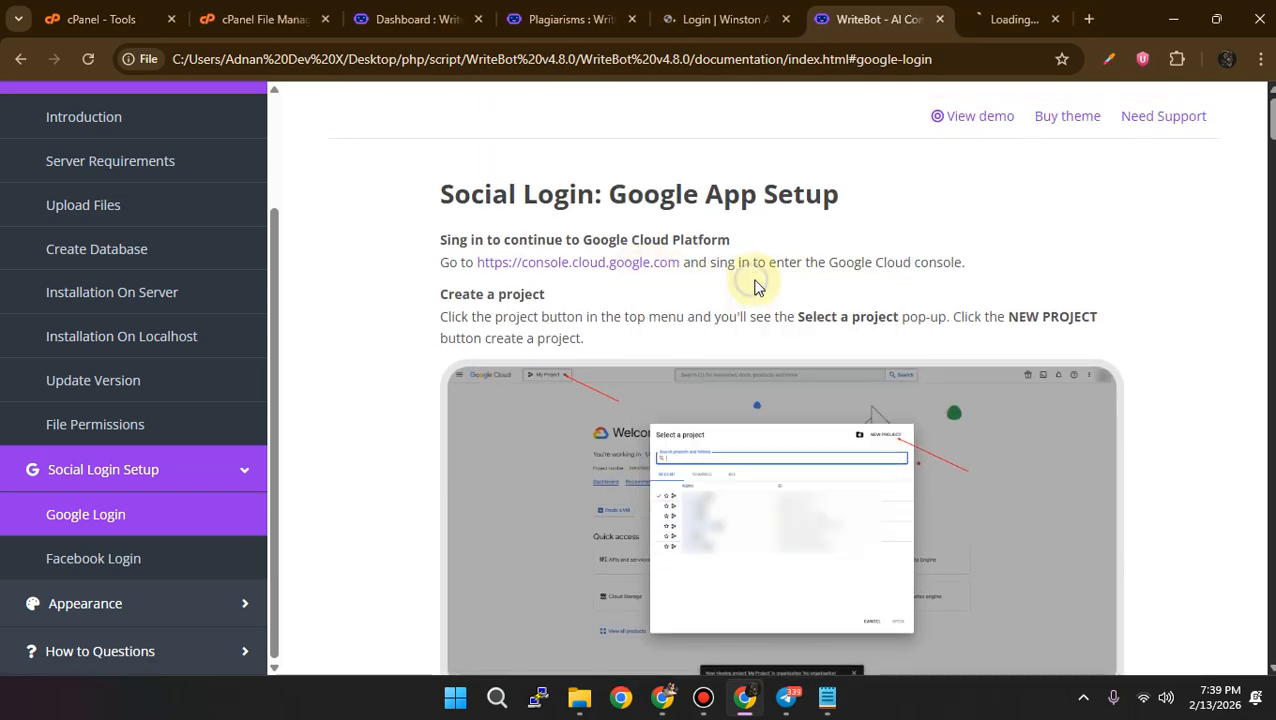
scroll(806, 285, down, 2)
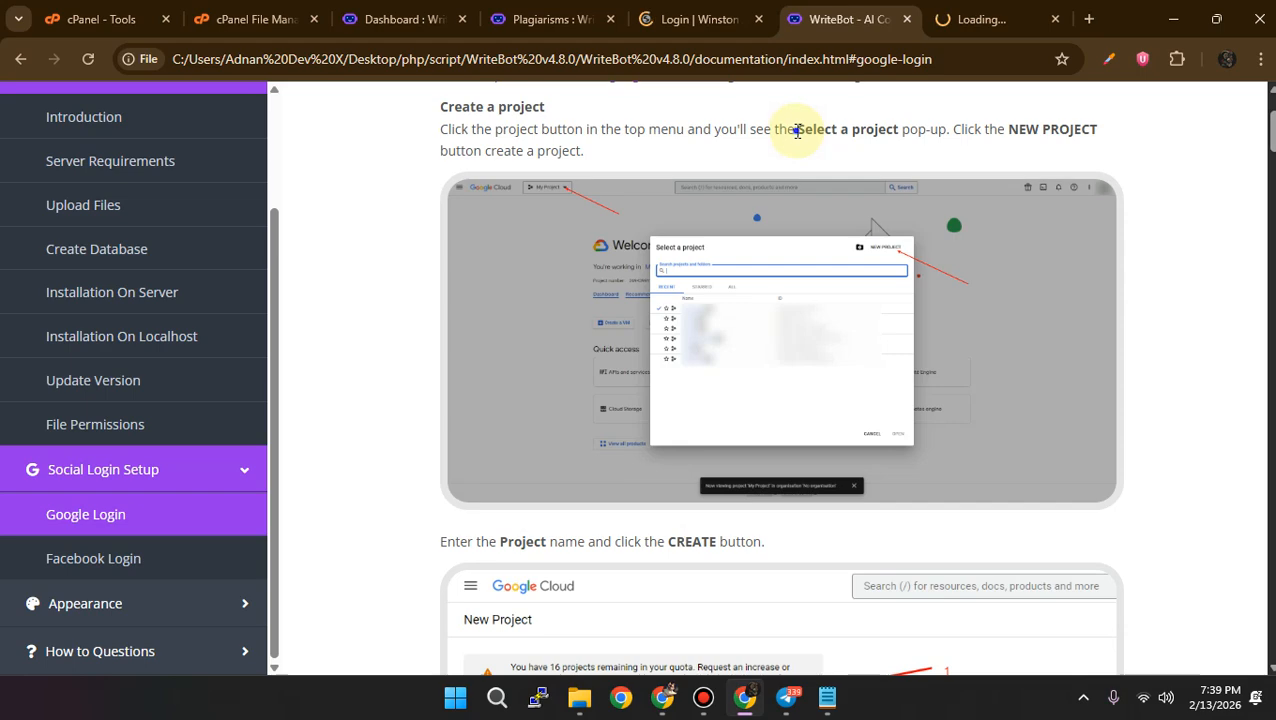
scroll(797, 131, up, 1)
drag(797, 131, 926, 126)
click(1019, 206)
scroll(600, 315, down, 6)
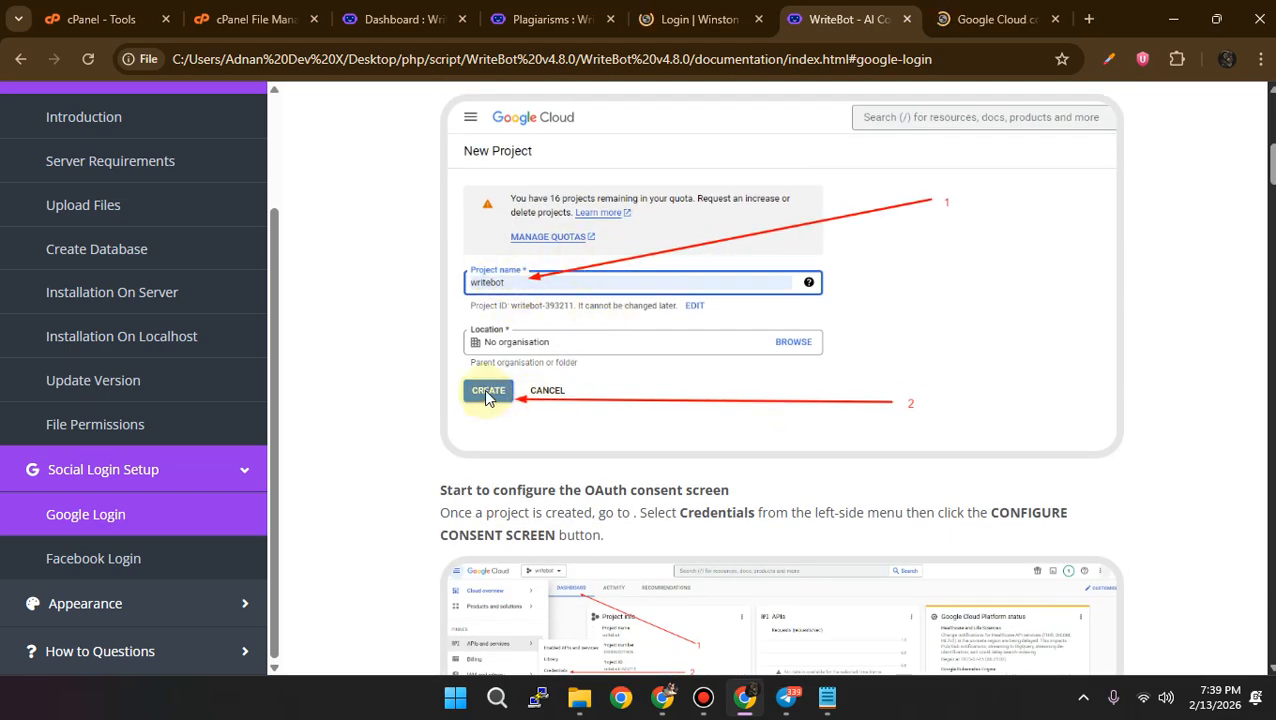
scroll(487, 397, down, 4)
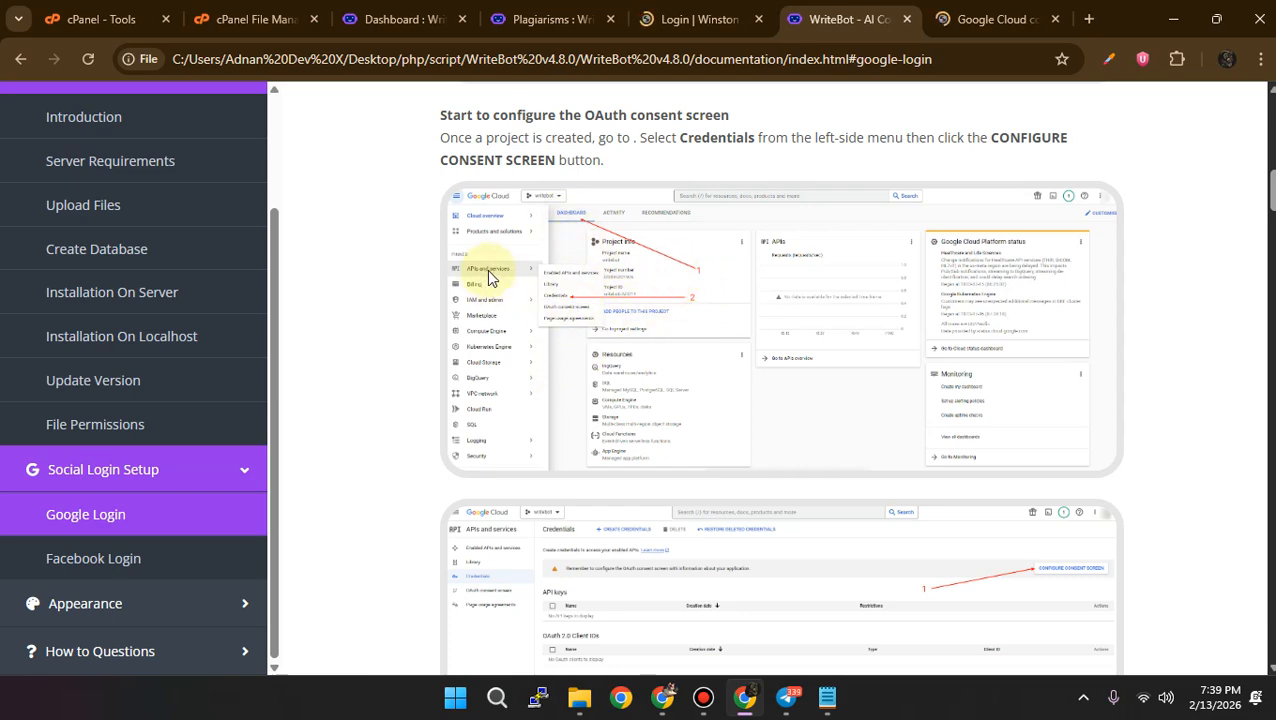
ctrl+scroll(698, 327, up, 5)
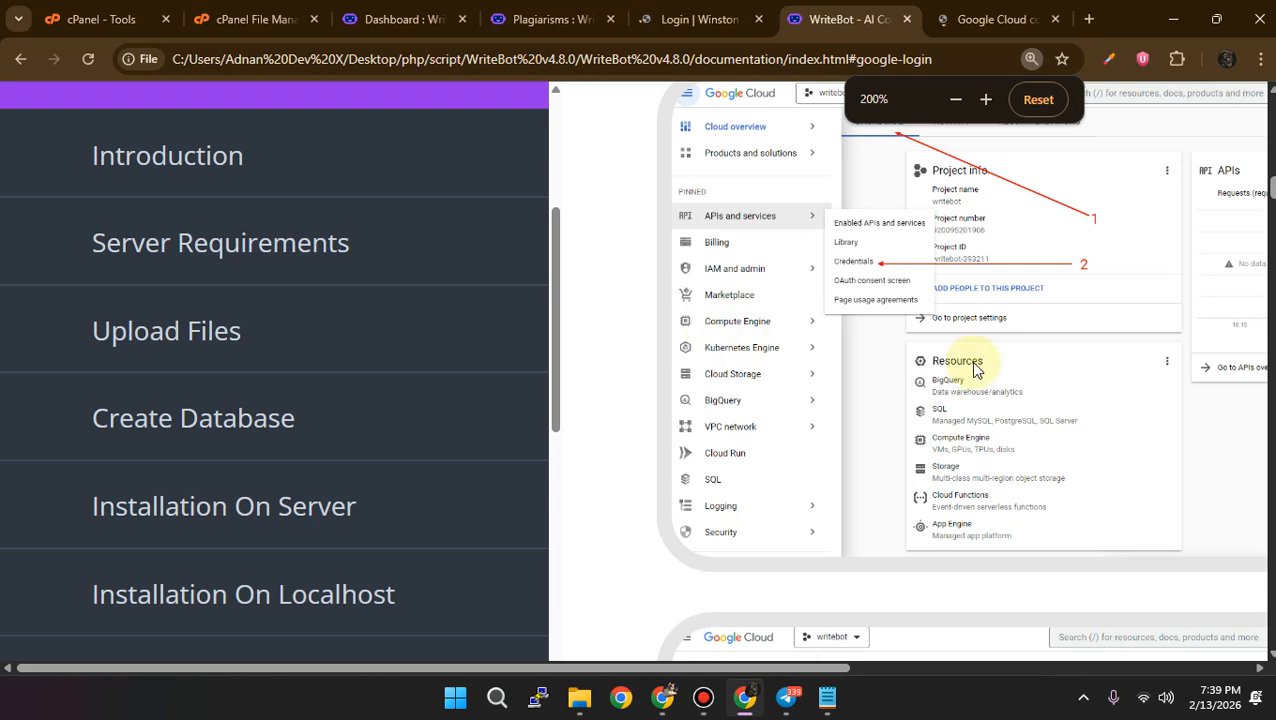
Scroll through the first part of the Google App Setup guide.
scroll(938, 255, up, 1)
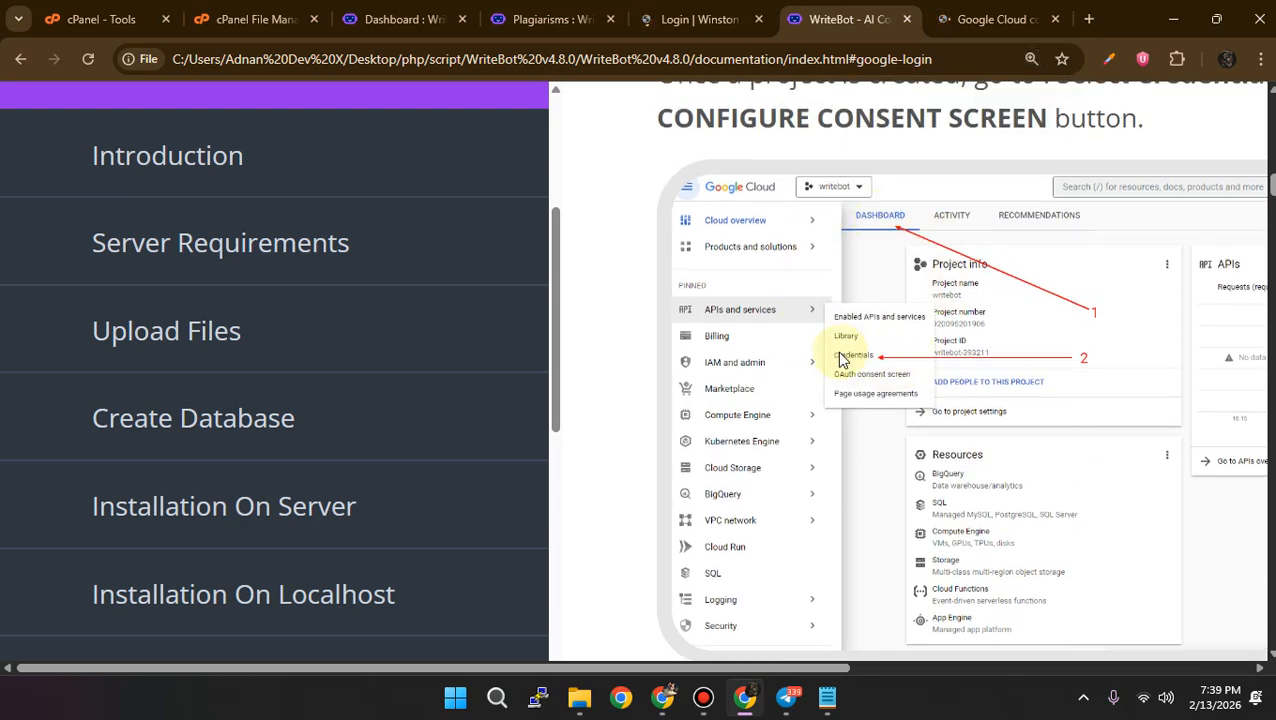
ctrl+scroll(840, 355, down, 4)
ctrl+scroll(836, 351, up, 1)
ctrl+scroll(836, 351, down, 1)
ctrl+scroll(836, 351, up, 3)
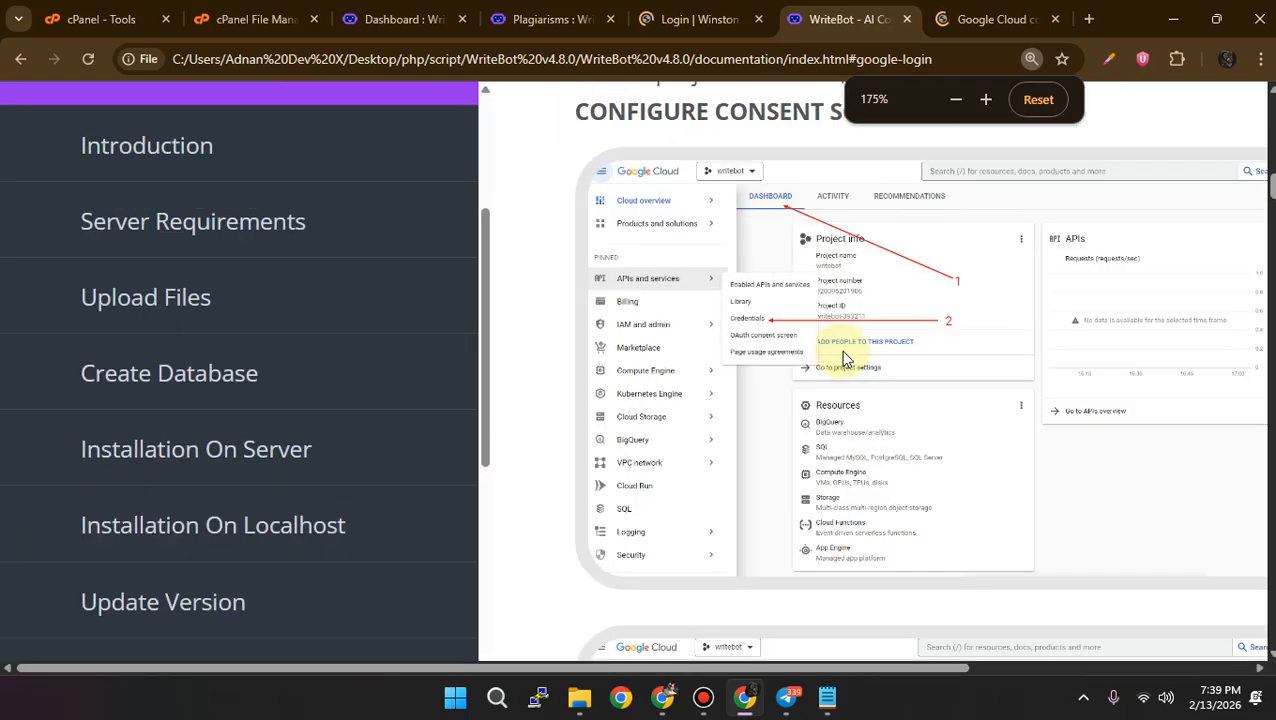
scroll(843, 358, down, 3)
drag(865, 662, 1186, 638)
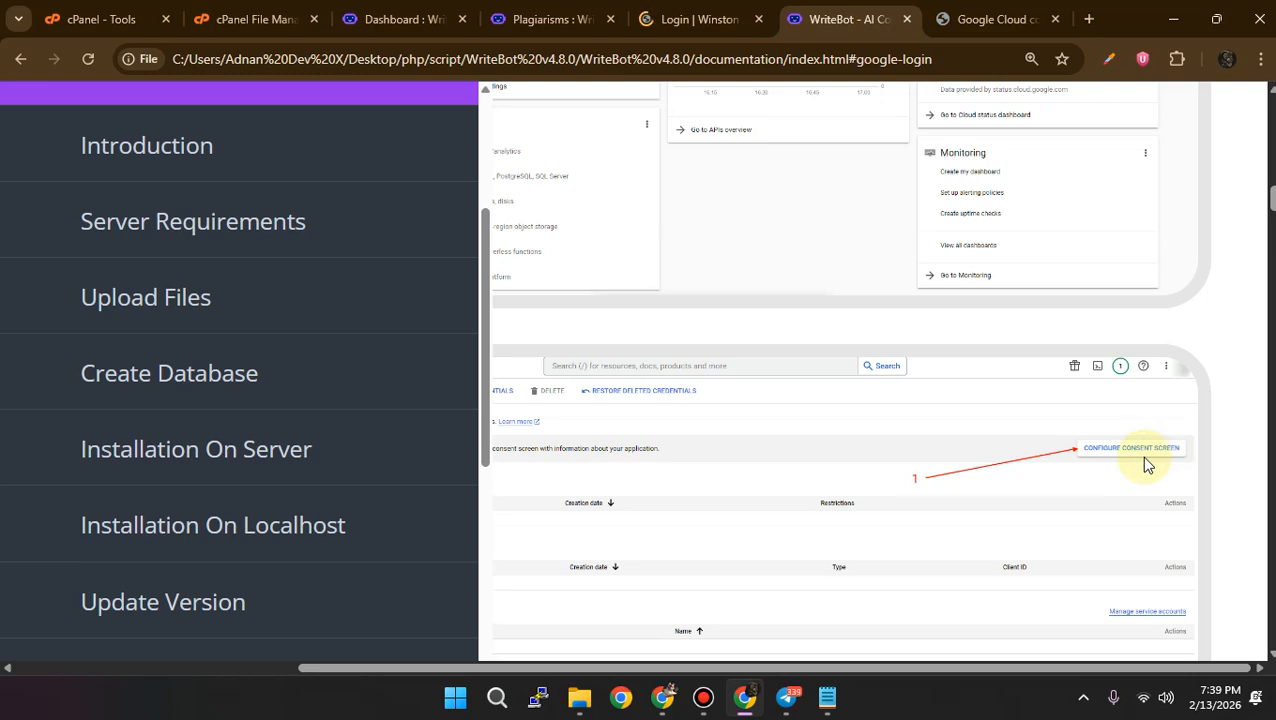
ctrl+scroll(958, 462, down, 3)
scroll(926, 461, down, 4)
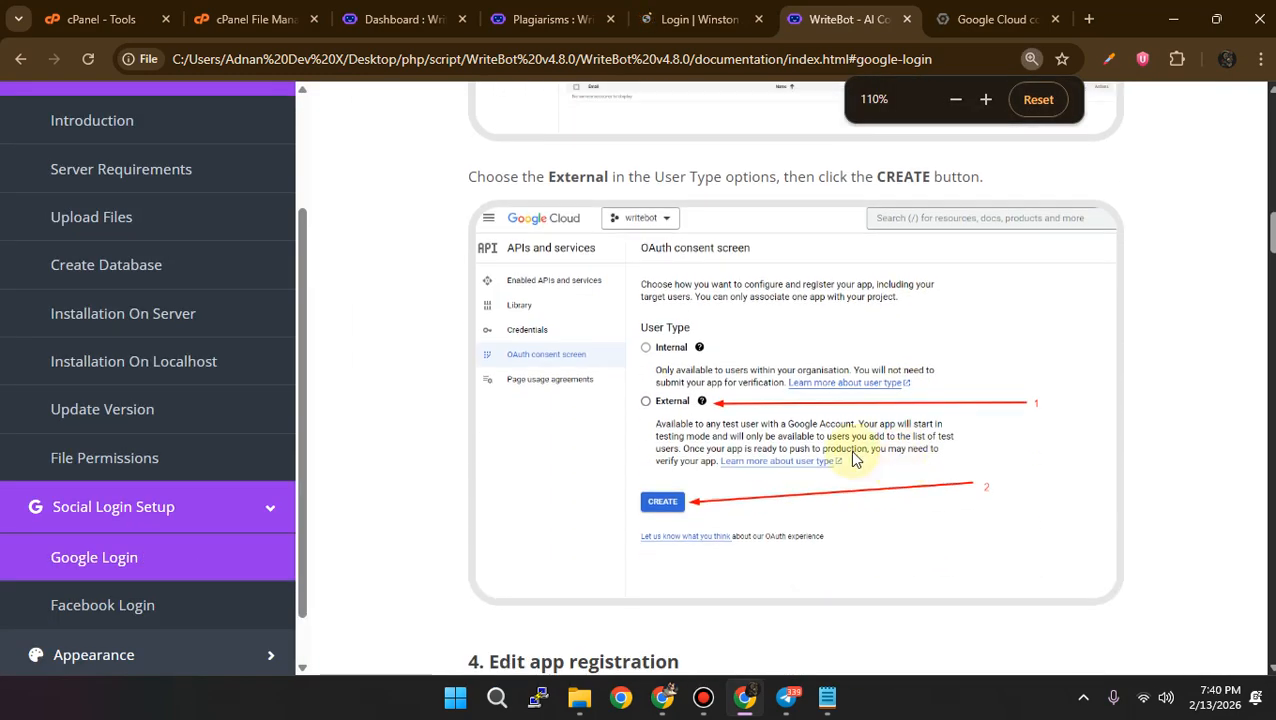
scroll(657, 512, down, 6)
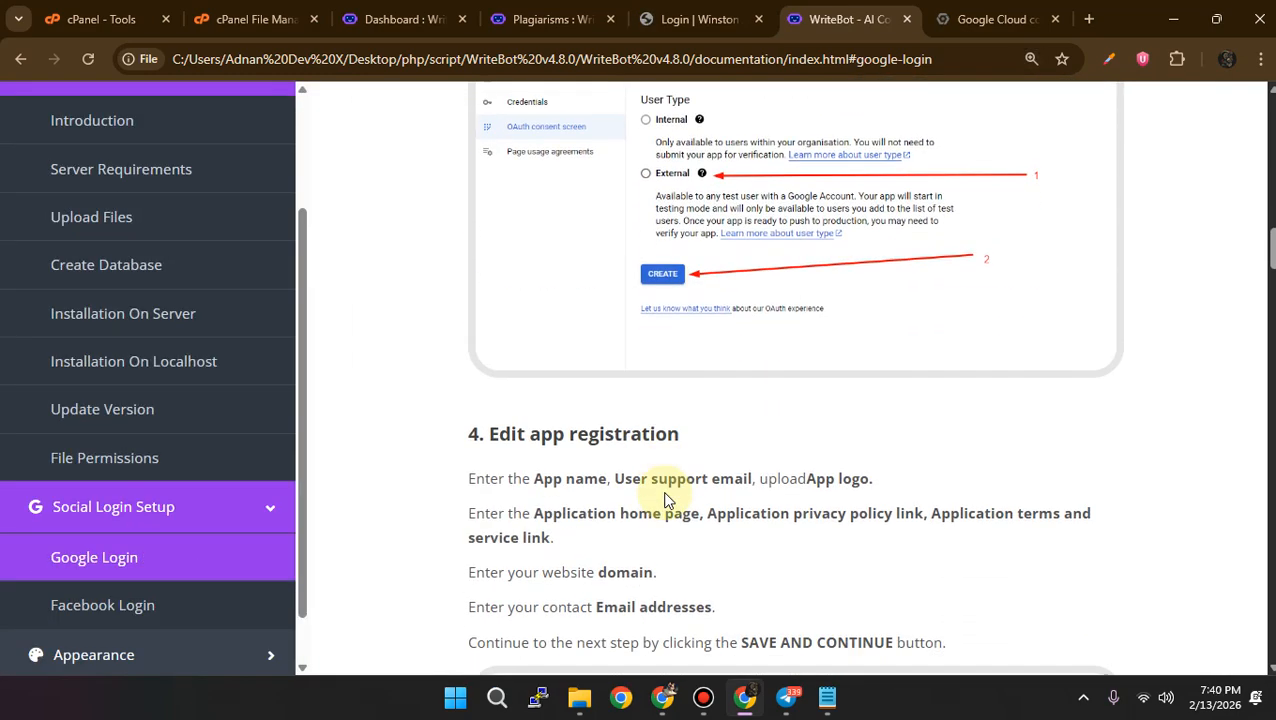
scroll(700, 400, down, 6)
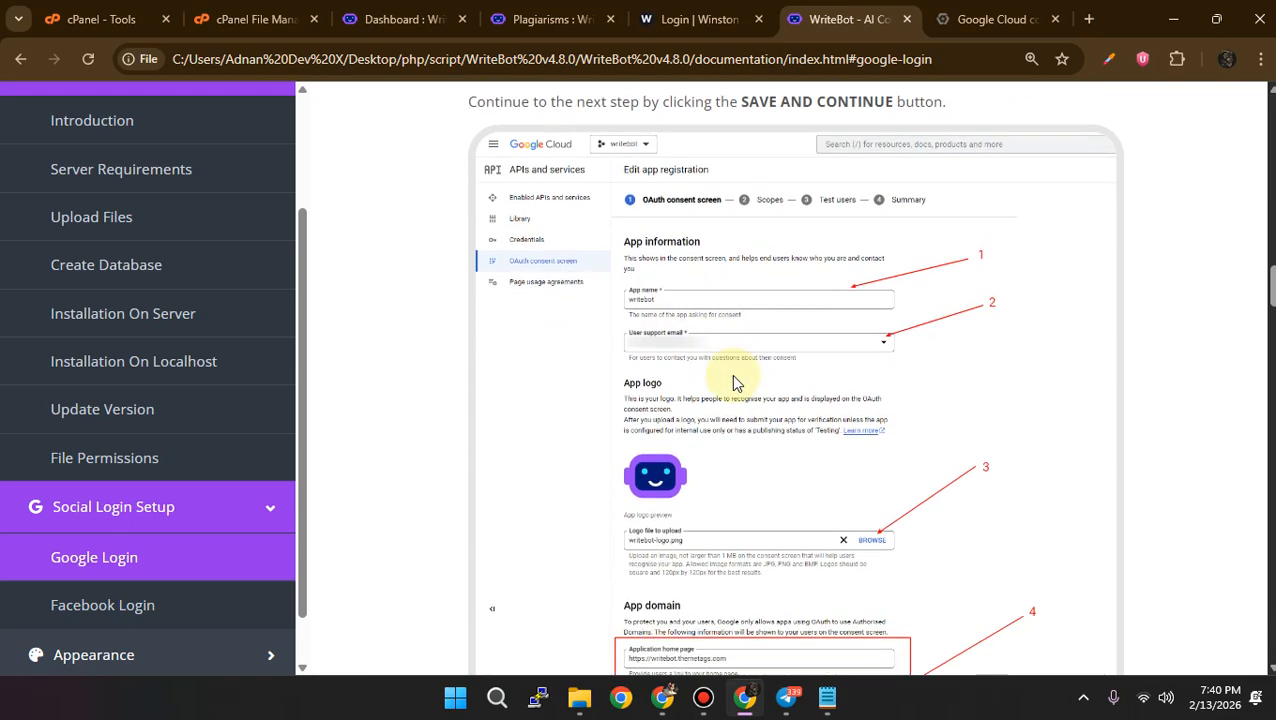
scroll(714, 289, down, 3)
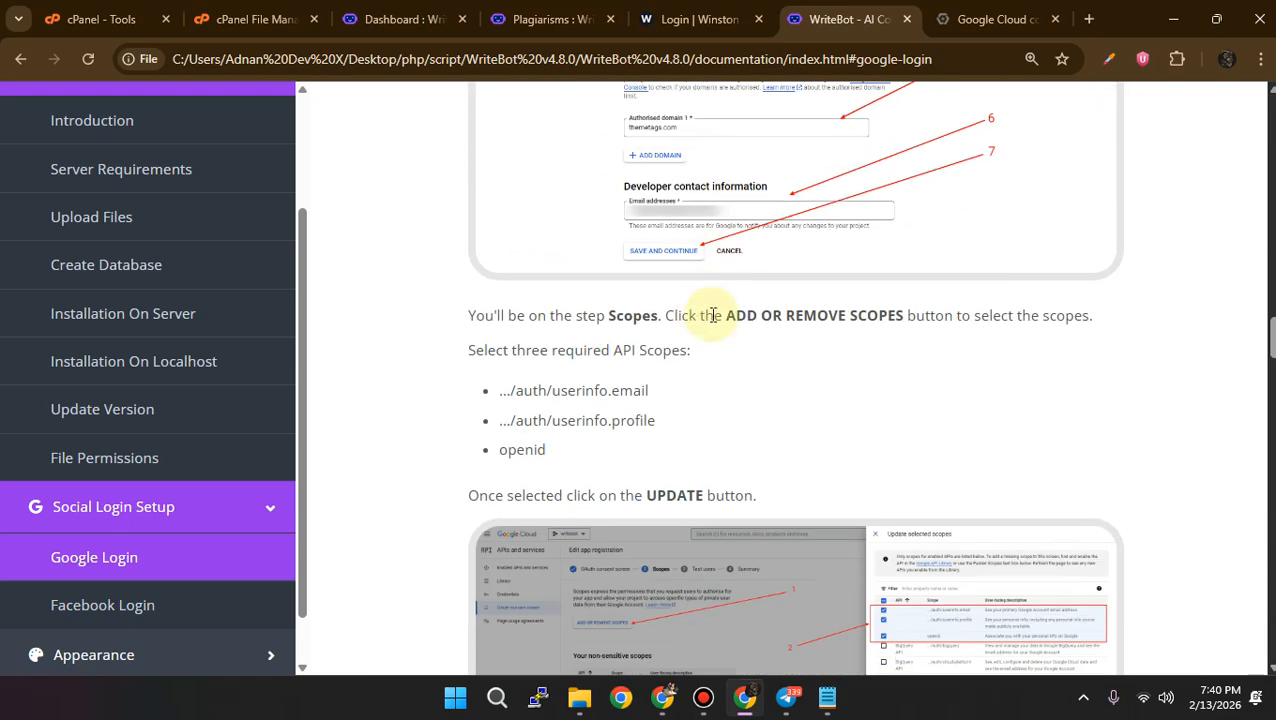
scroll(755, 253, down, 4)
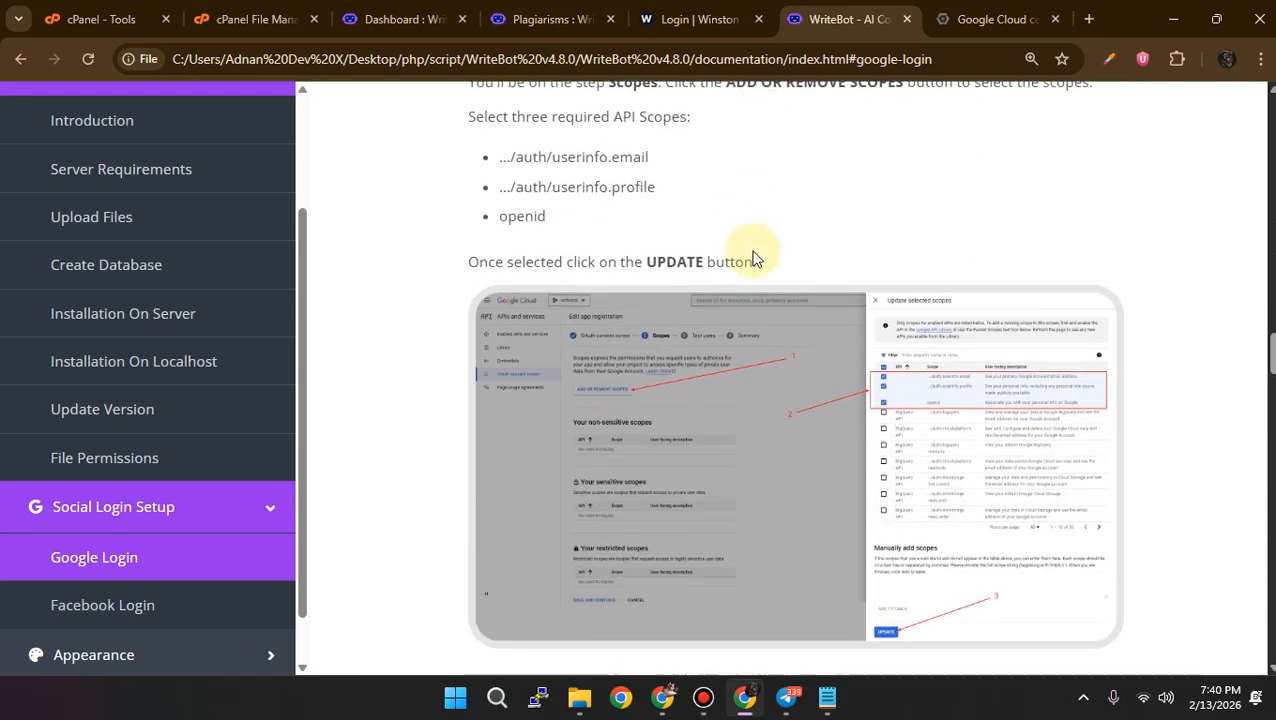
Continue to the final step on entering the Google Client ID and Client Secret.
ctrl+scroll(1031, 291, up, 2)
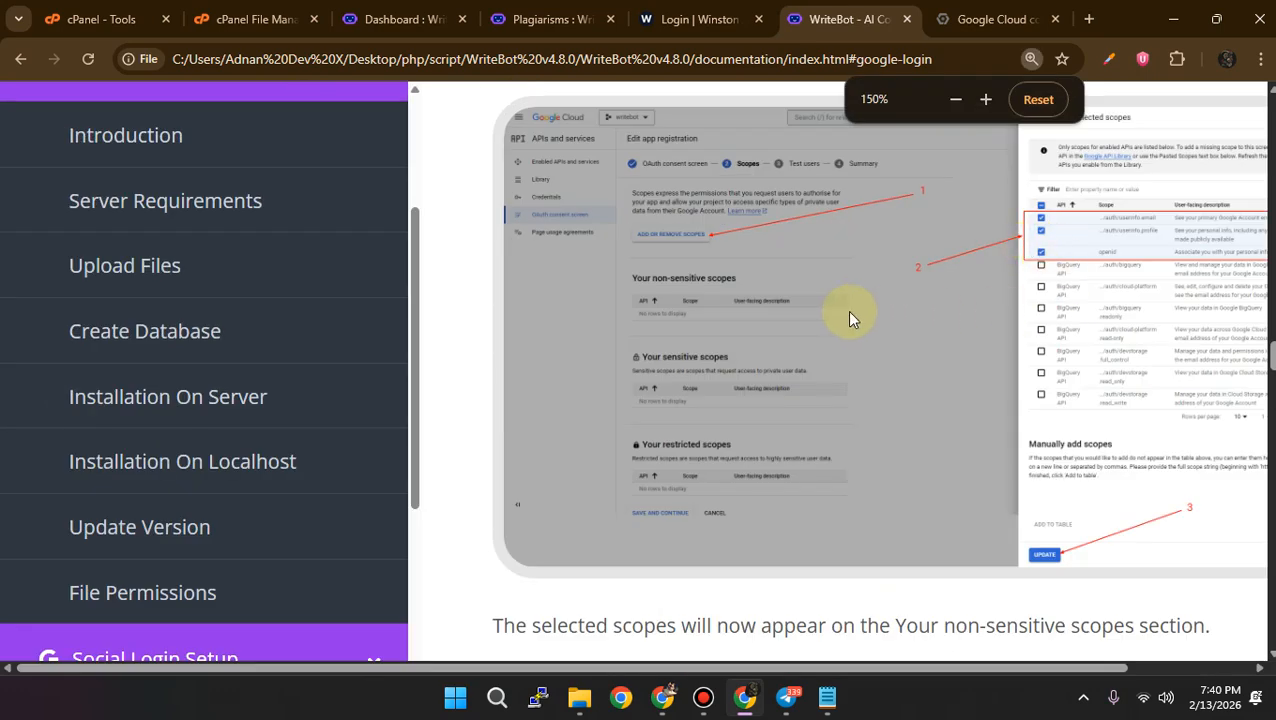
ctrl+scroll(860, 312, down, 2)
scroll(811, 308, down, 5)
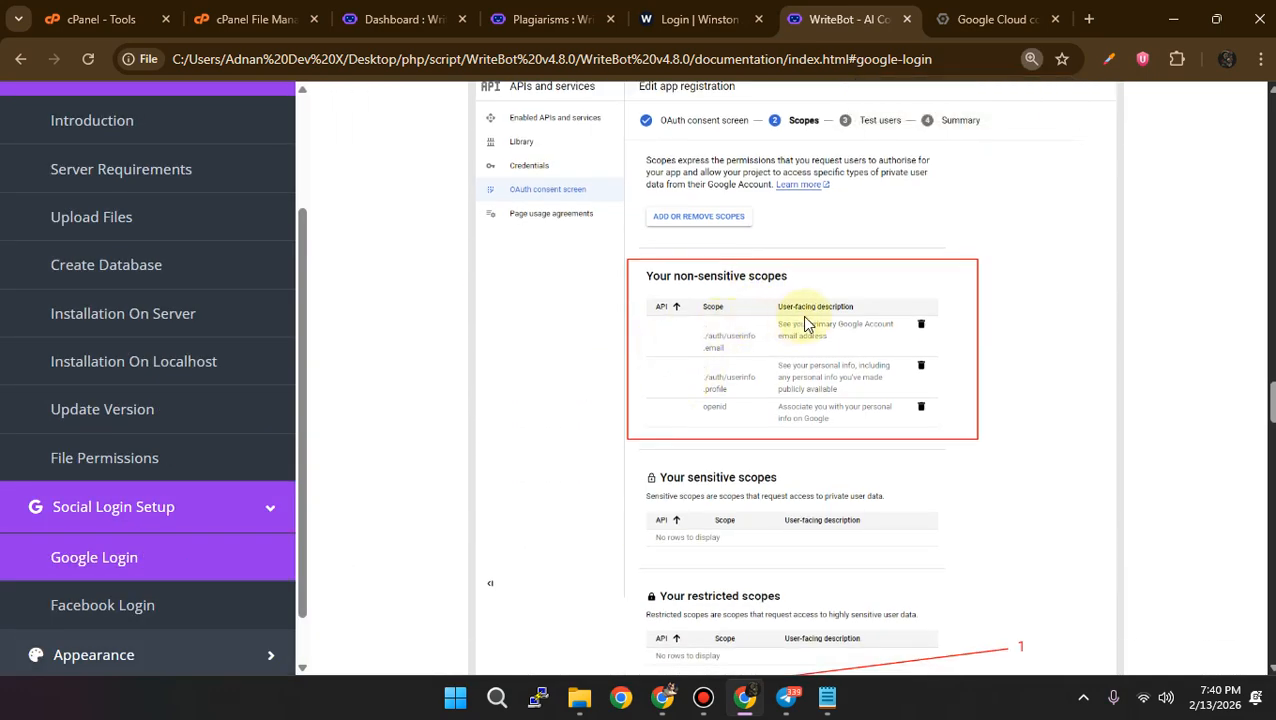
scroll(812, 324, down, 3)
scroll(727, 240, up, 2)
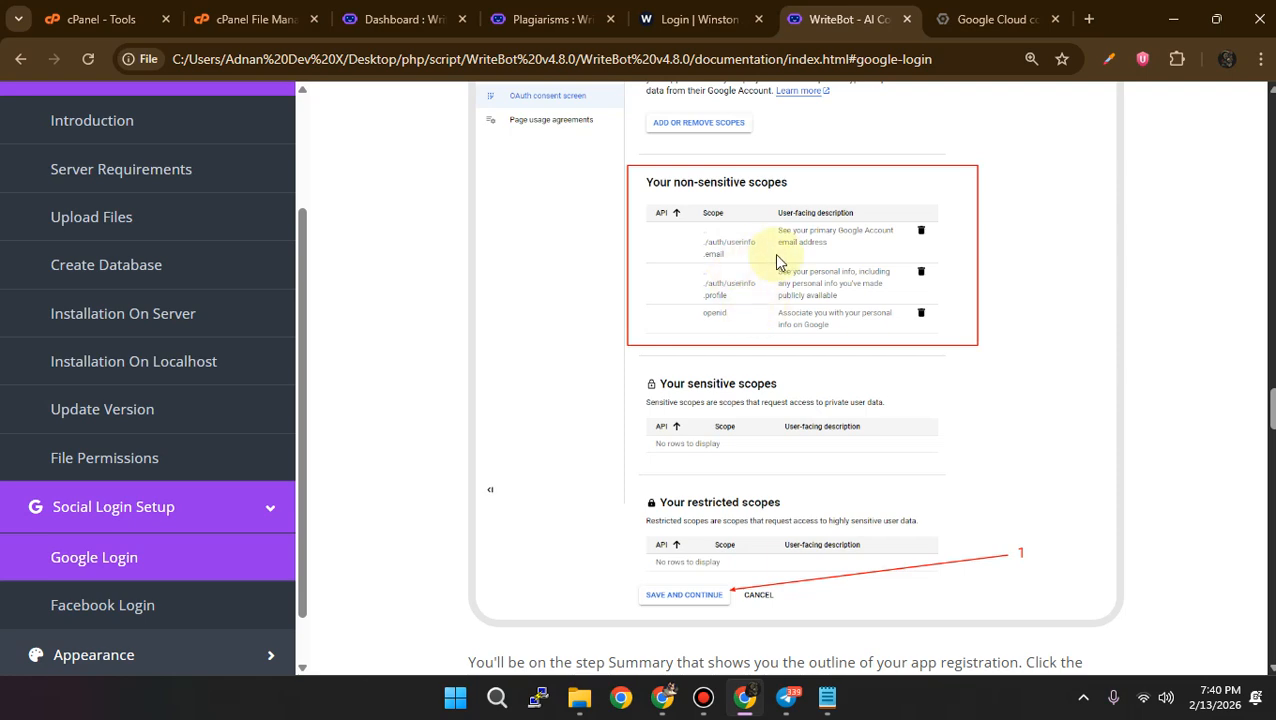
scroll(697, 268, down, 10)
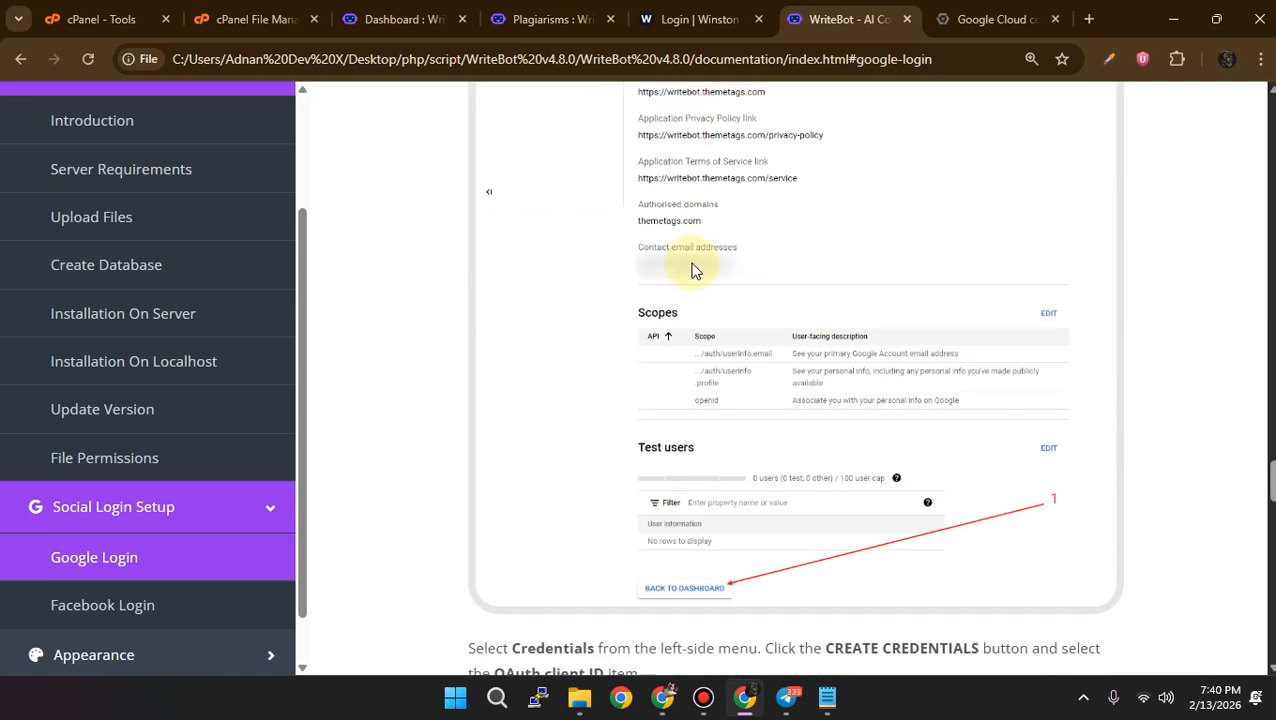
scroll(697, 268, down, 1)
scroll(800, 248, down, 2)
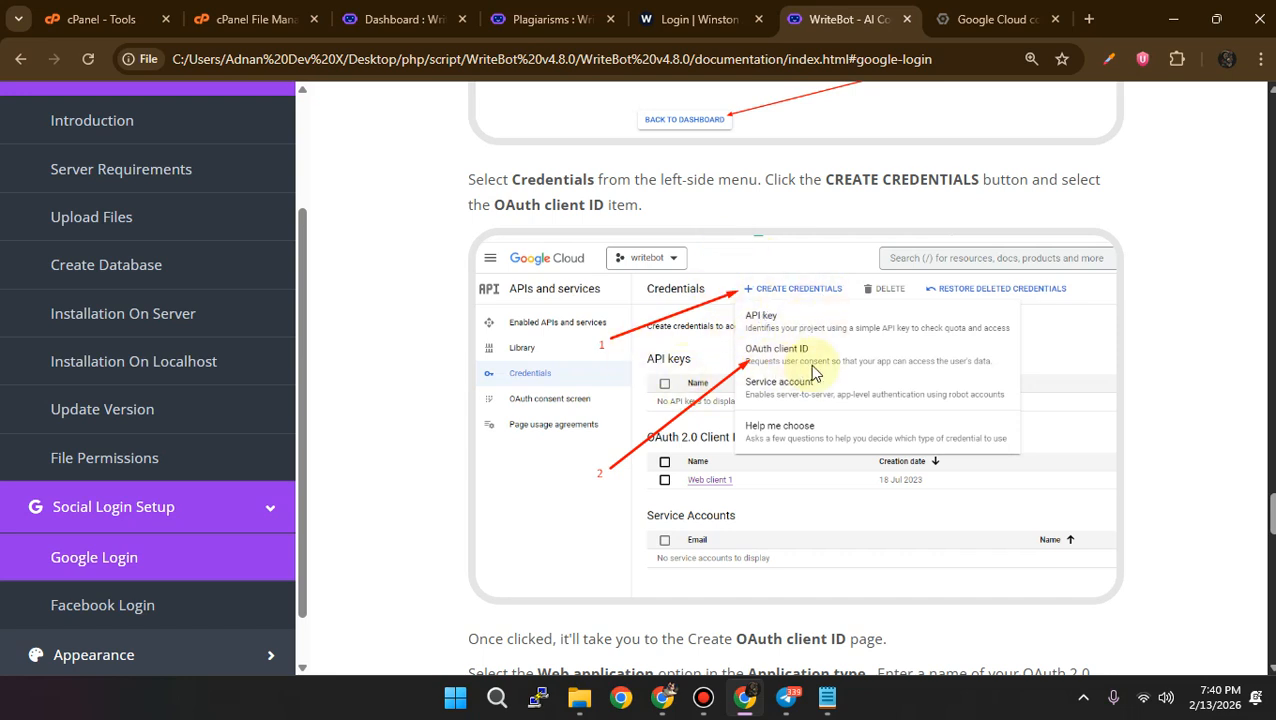
scroll(810, 368, down, 12)
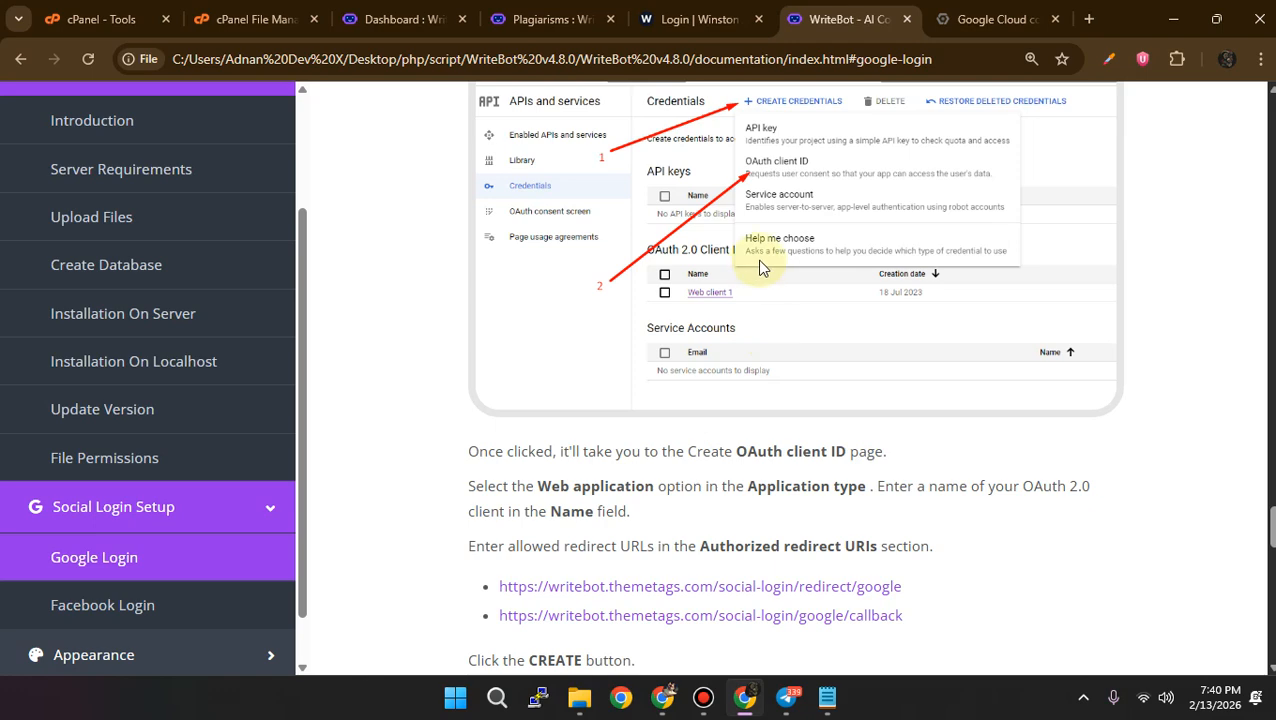
scroll(680, 375, down, 5)
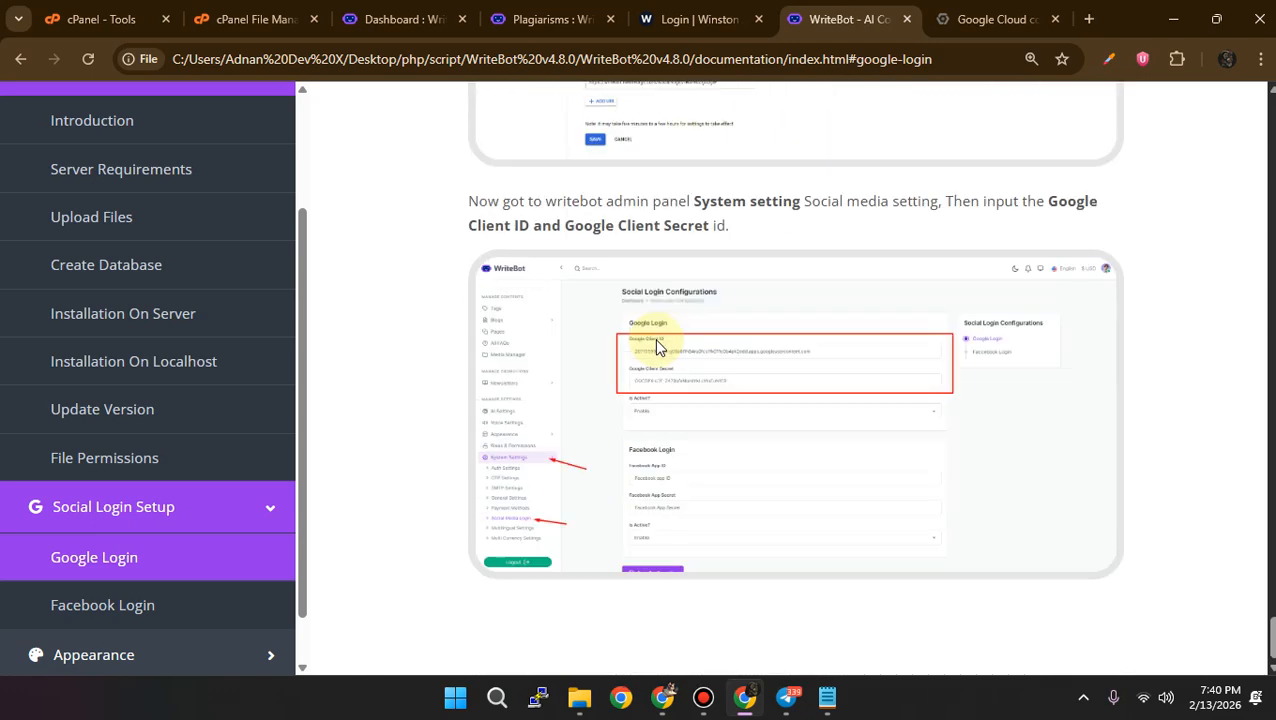
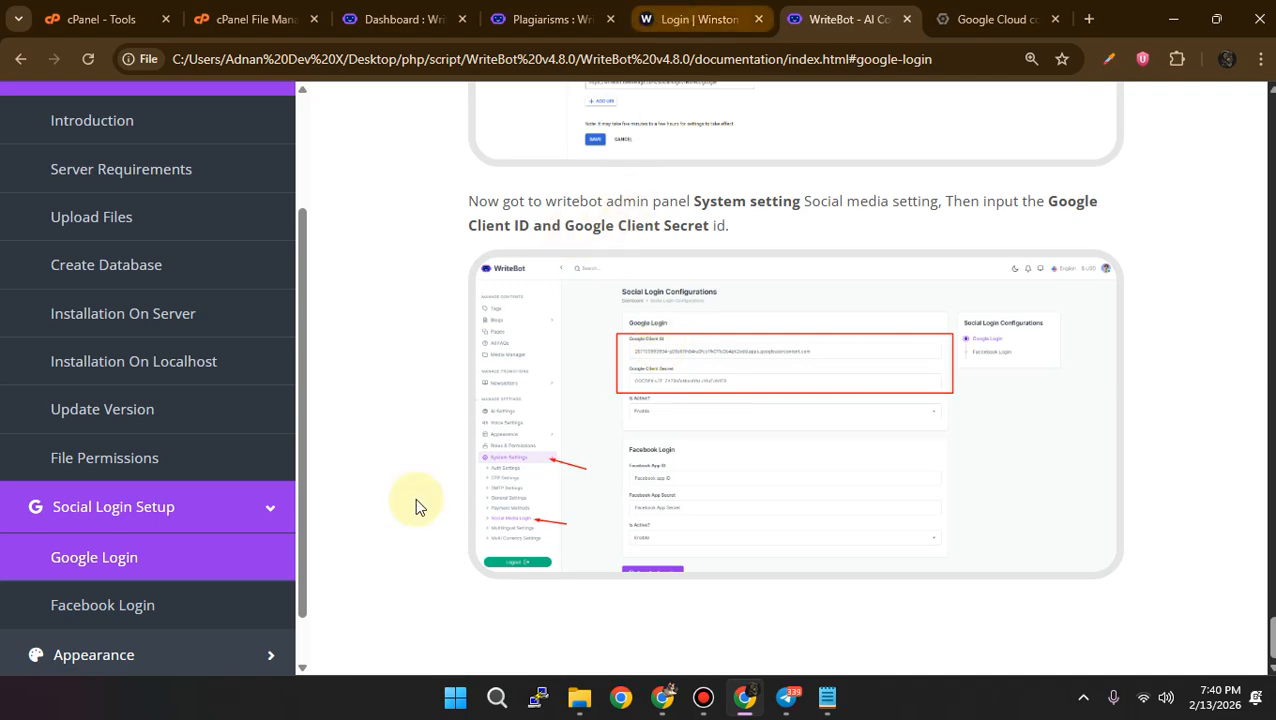
Close the WriteBot documentation and Google Cloud console tabs.
scroll(427, 466, down, 2)
scroll(409, 464, up, 1)
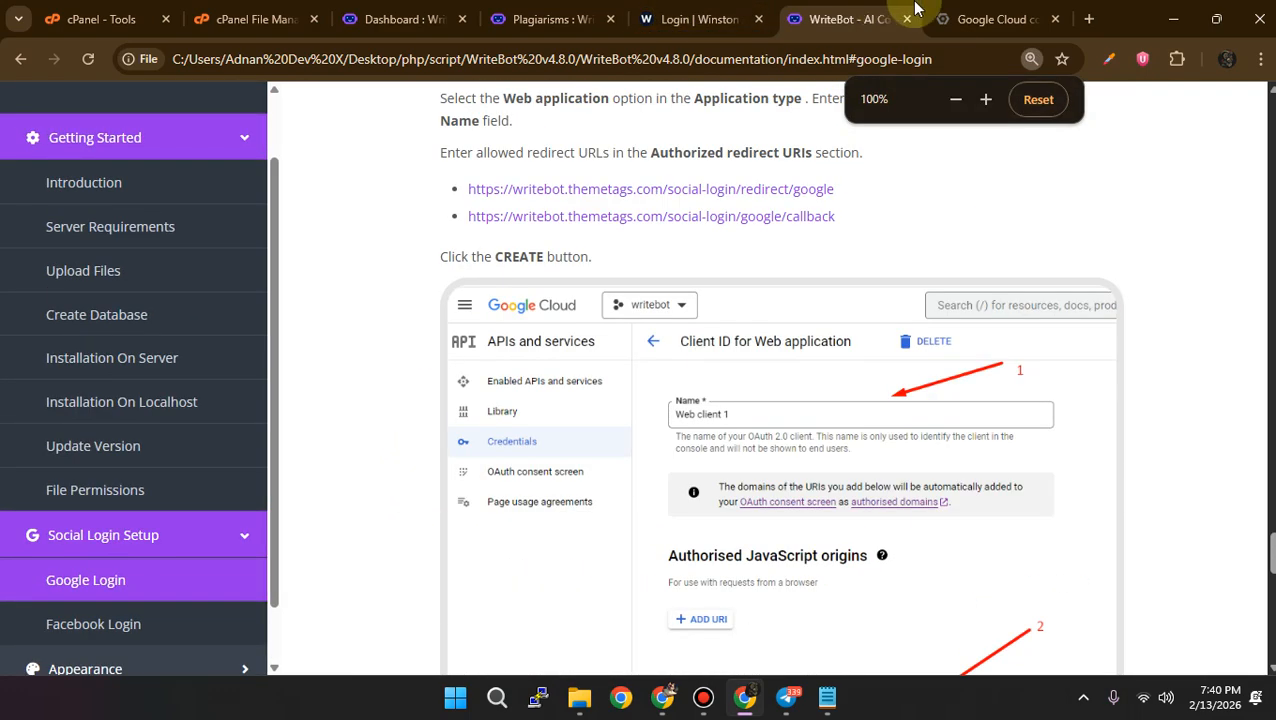
click(906, 19)
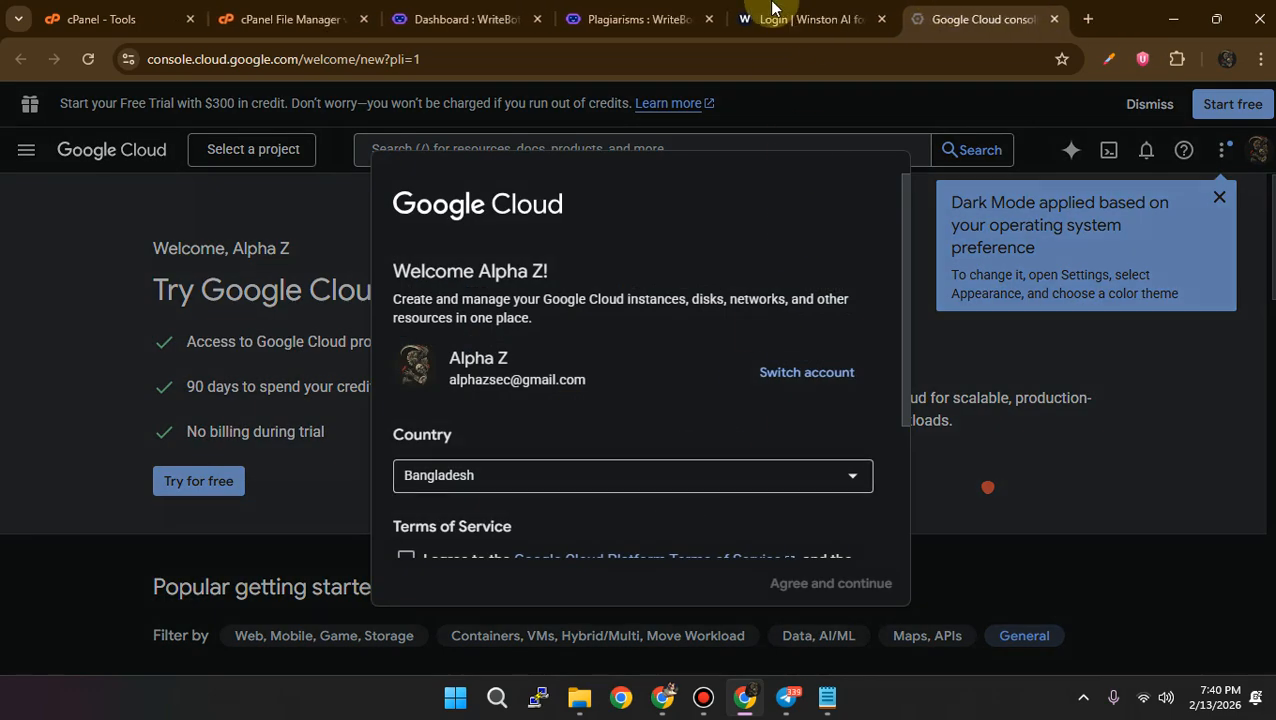
click(760, 19)
click(1063, 19)
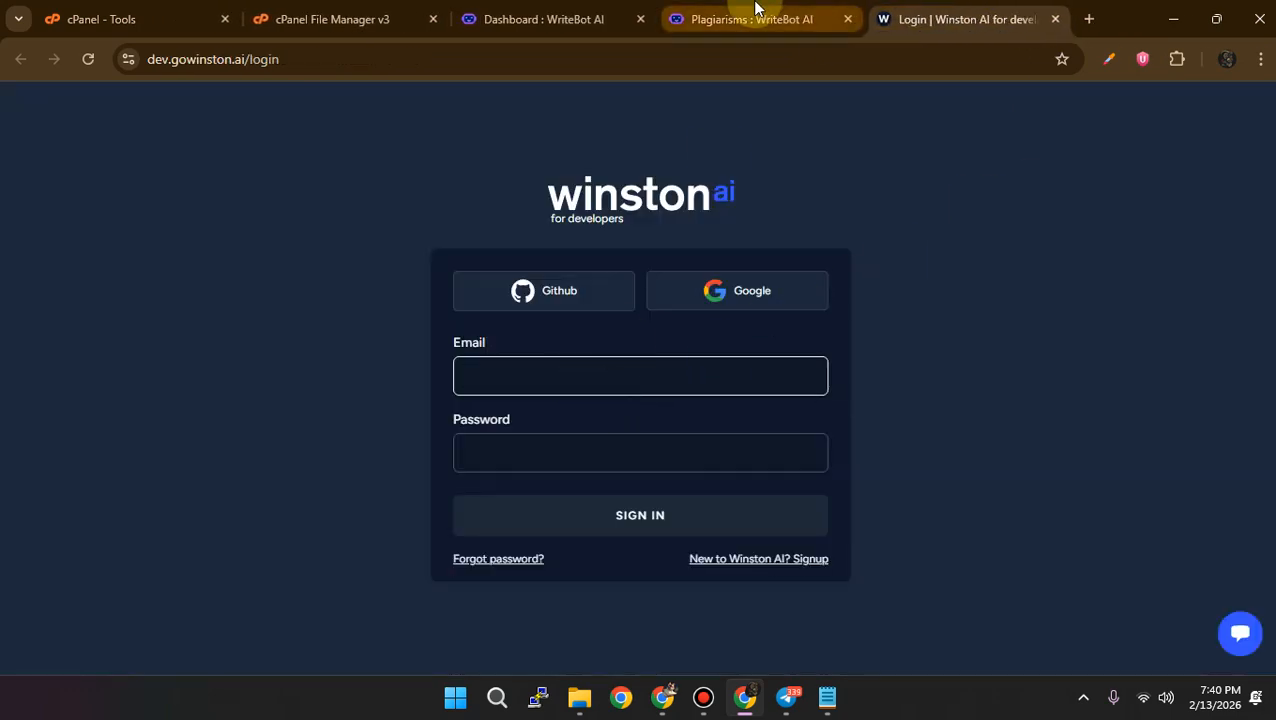
mouse_move(756, 8)
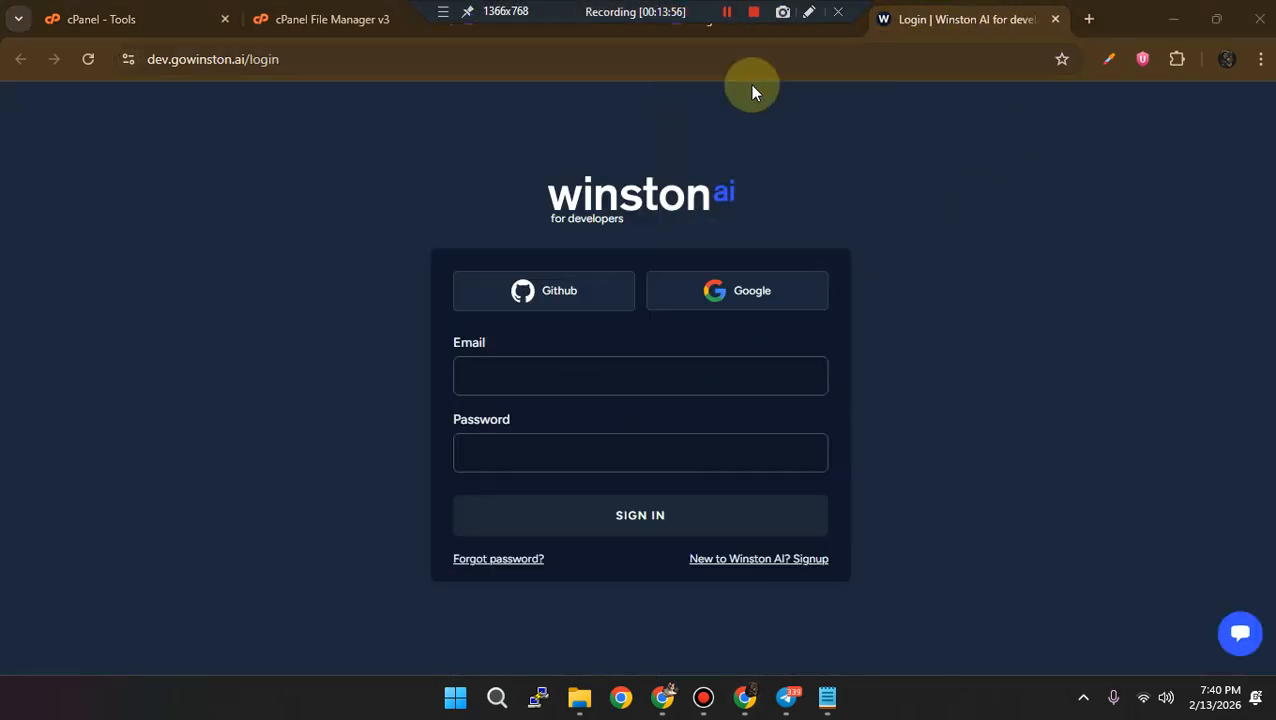
click(703, 697)
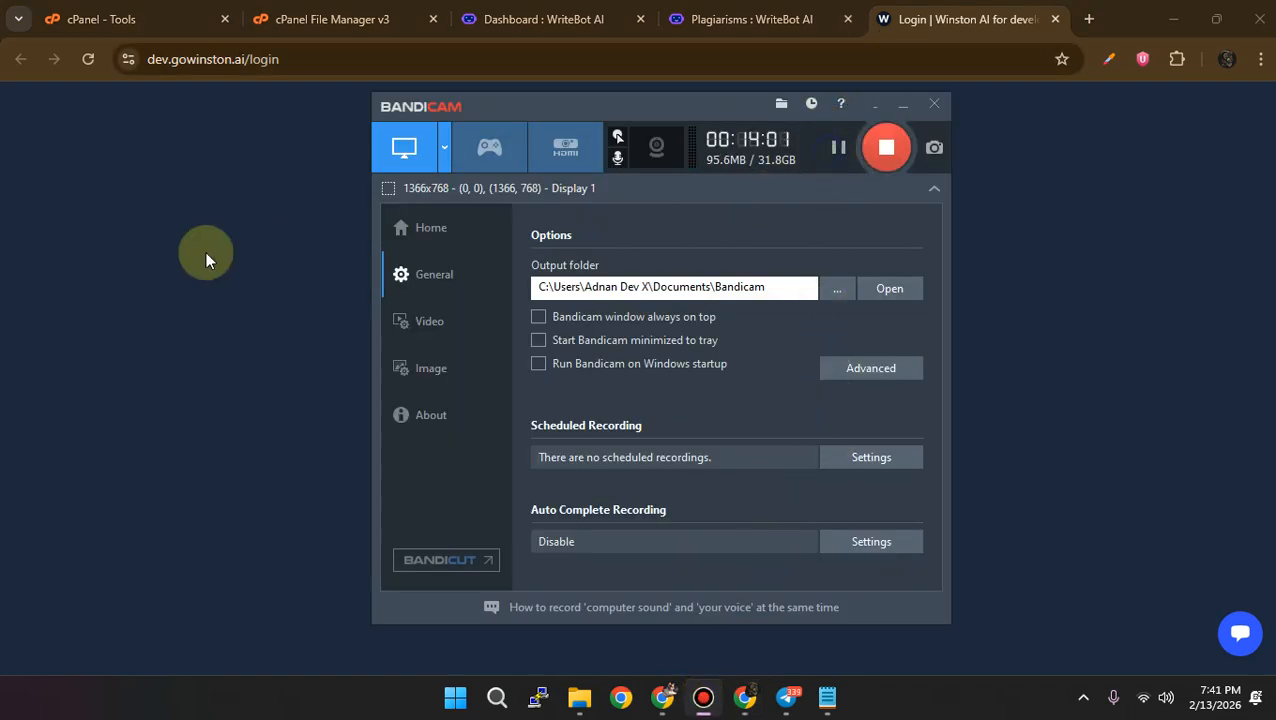
Check the WriteBot plagiarism settings and Winston AI pages, then start a blank Google page.
click(122, 248)
click(806, 8)
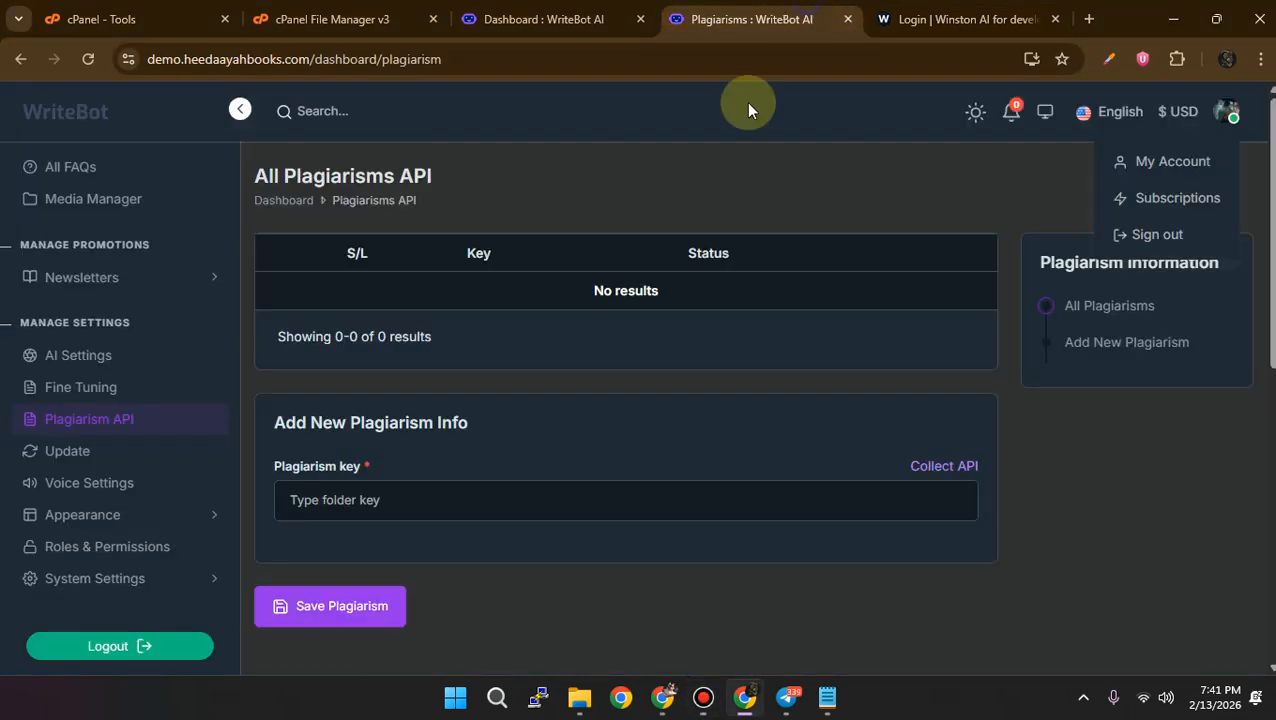
scroll(409, 290, down, 2)
scroll(370, 293, up, 2)
click(894, 10)
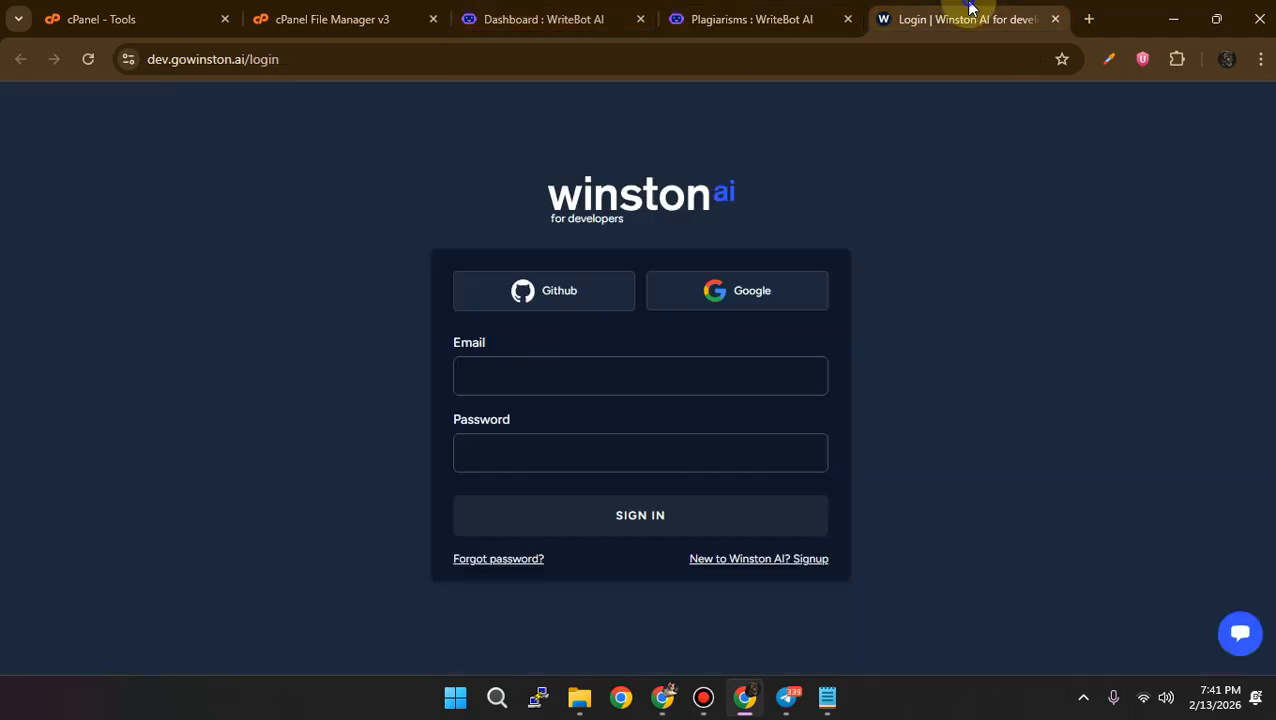
click(414, 7)
click(697, 7)
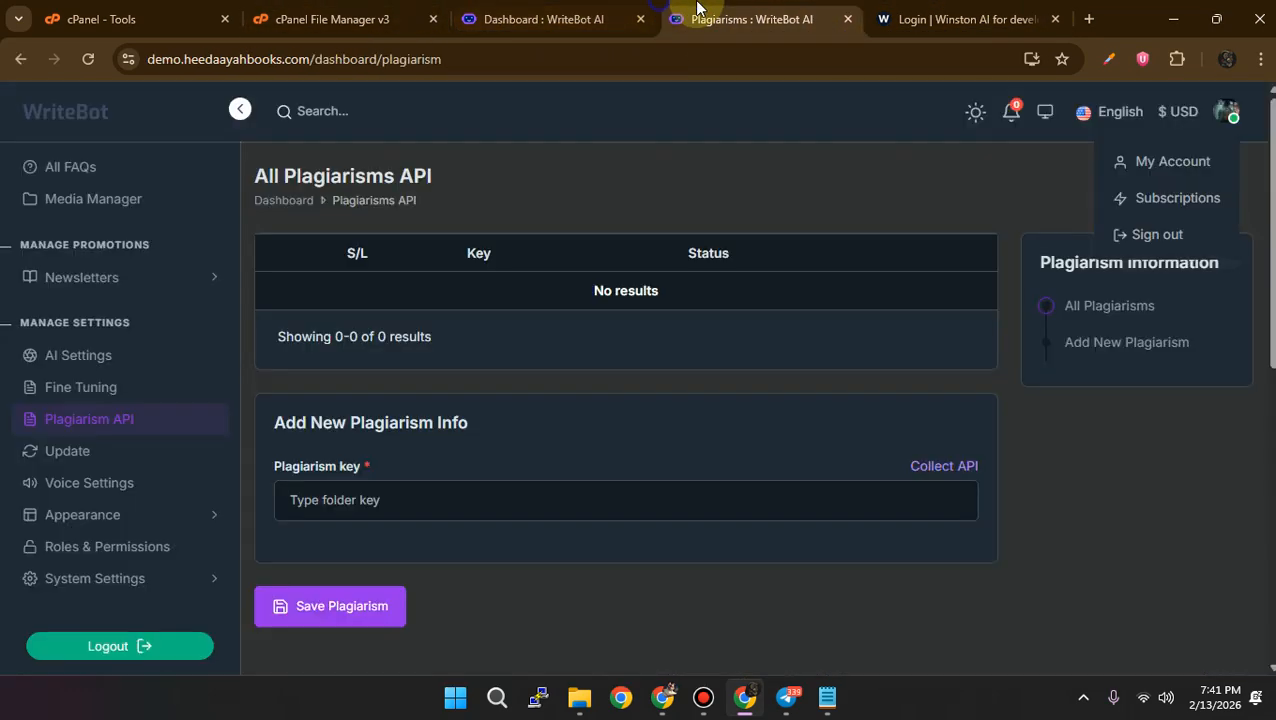
click(624, 7)
click(1088, 19)
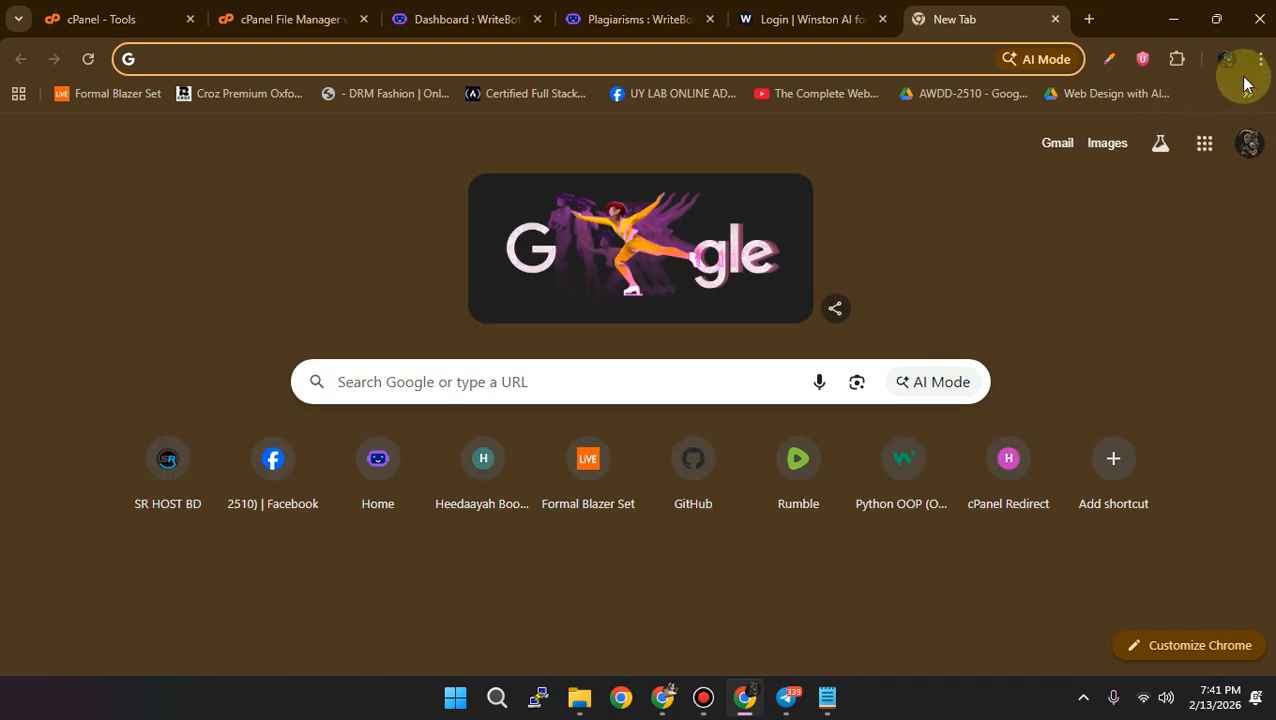
Reopen the recently closed WriteBot documentation from history and look through its Appearance section.
click(1260, 59)
mouse_move(1050, 304)
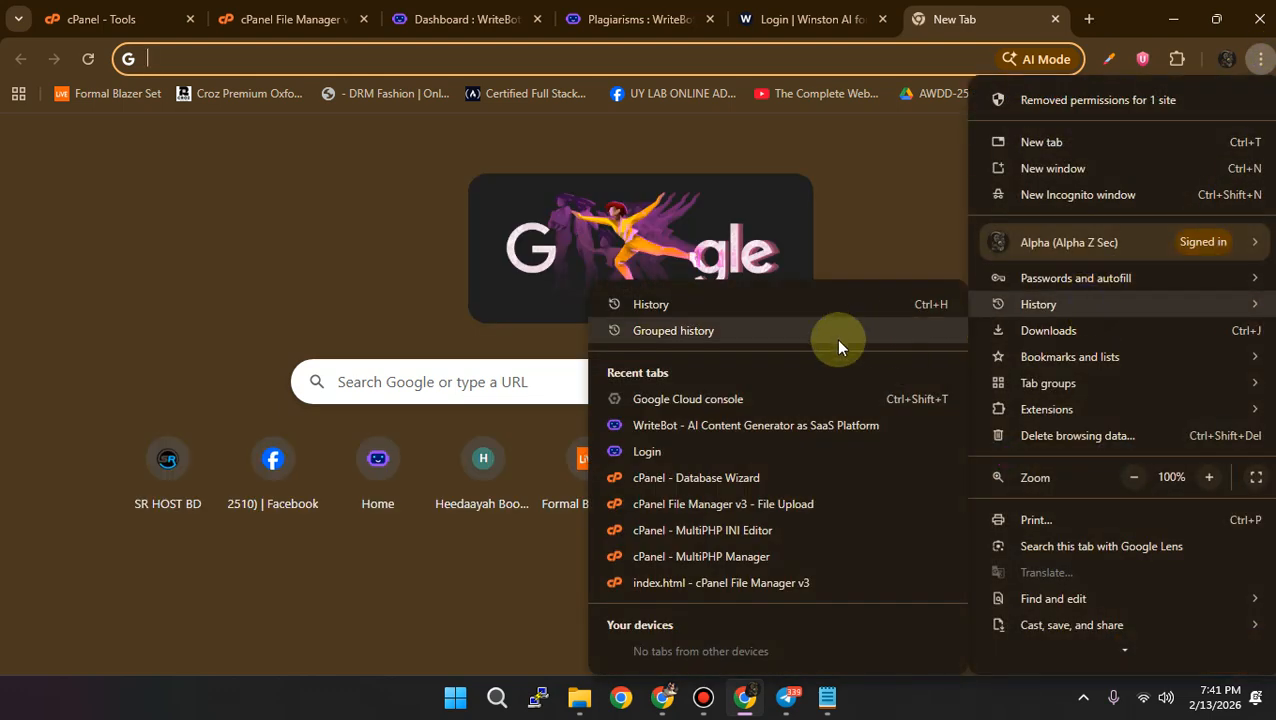
click(733, 426)
scroll(51, 400, down, 5)
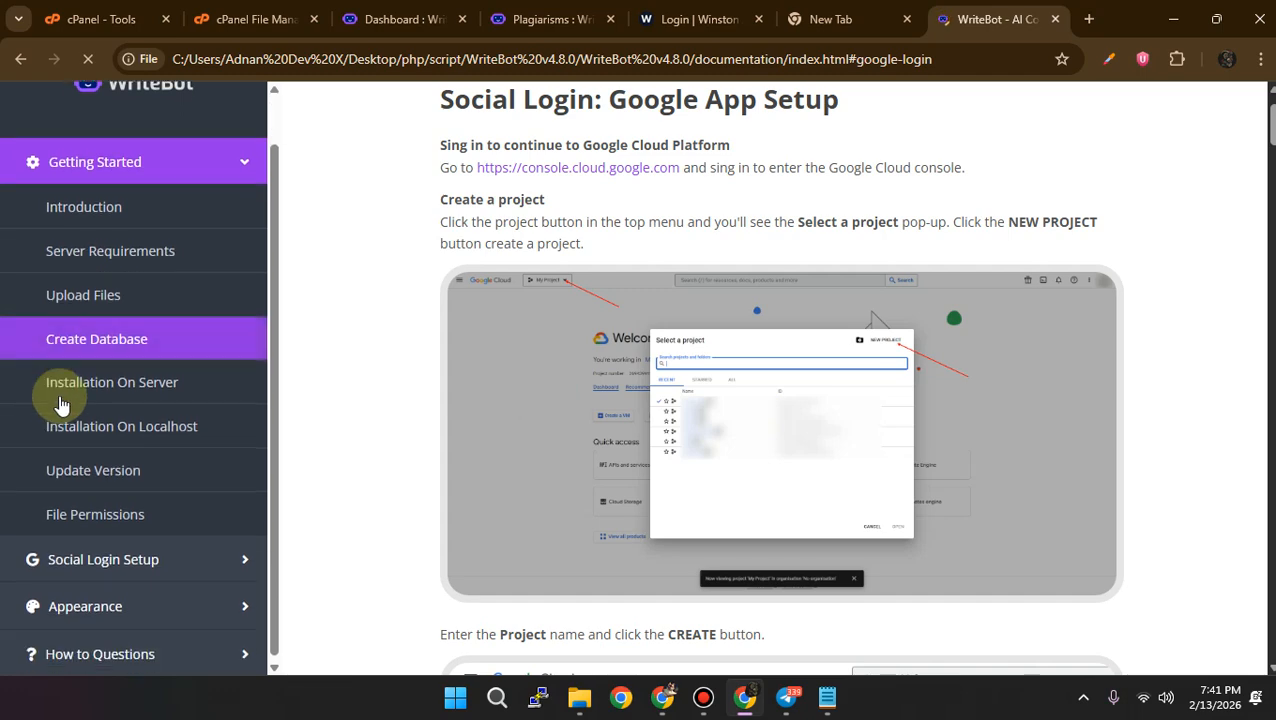
click(108, 604)
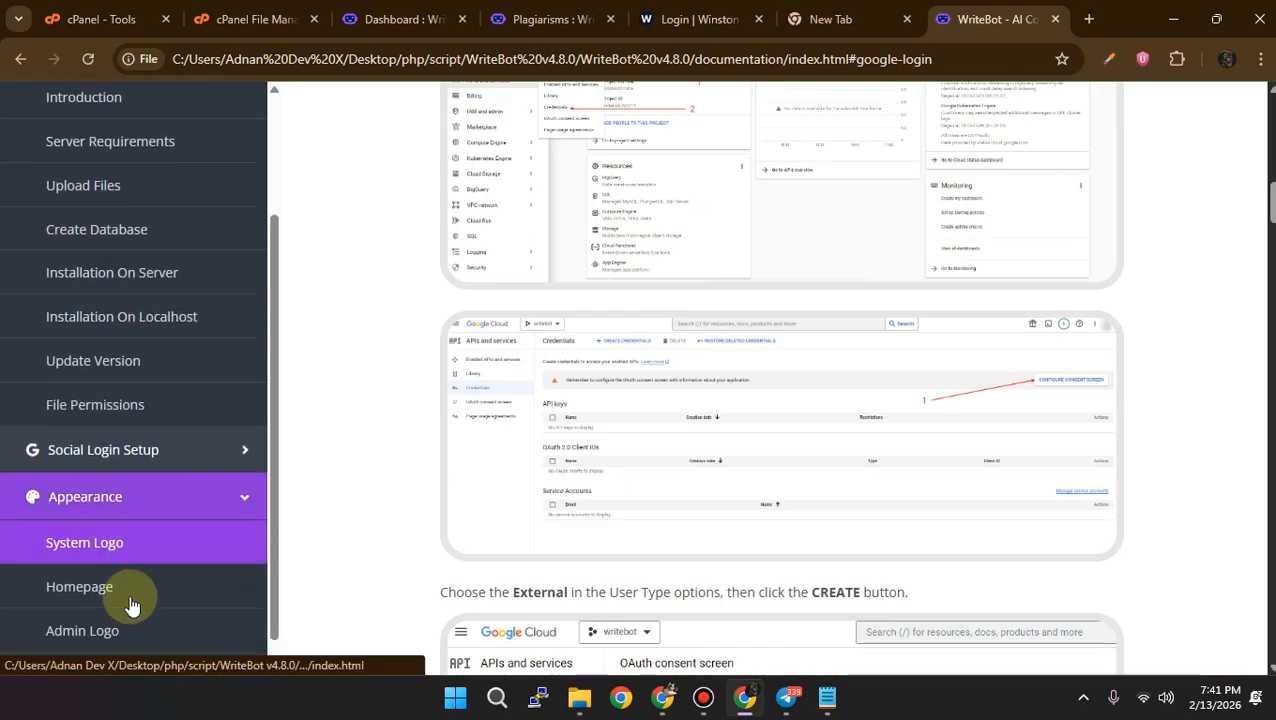
click(188, 610)
scroll(797, 435, up, 1)
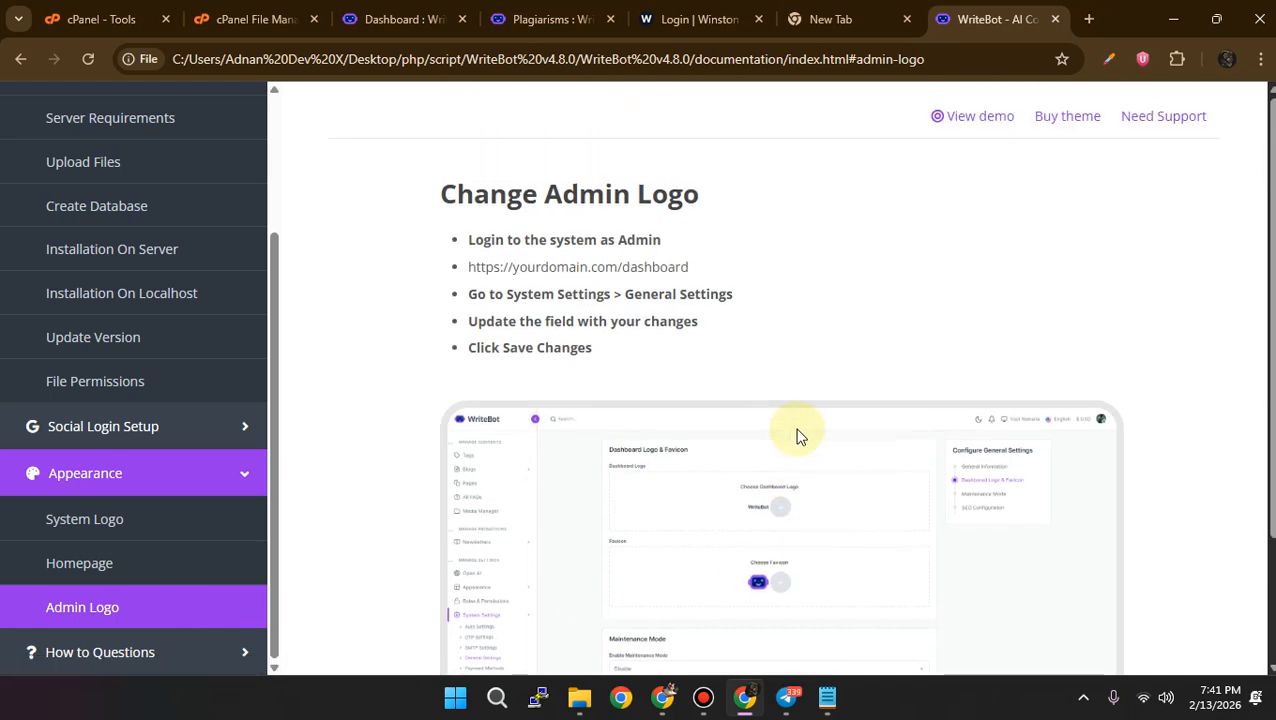
scroll(627, 440, down, 2)
Go to Configure AI Settings under How to Questions and open its OpenAI API key guide link separately.
click(152, 651)
scroll(150, 550, down, 5)
scroll(150, 400, up, 3)
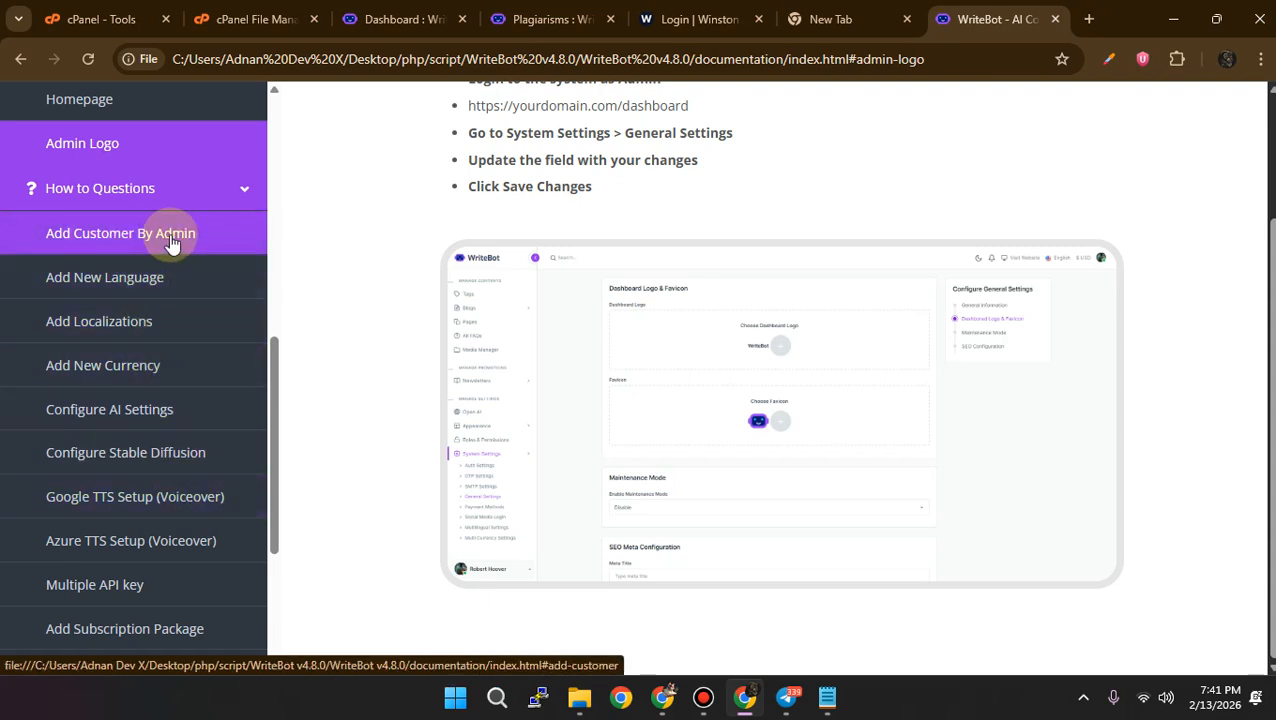
click(193, 418)
scroll(632, 415, down, 1)
scroll(632, 415, up, 1)
double_click(638, 280)
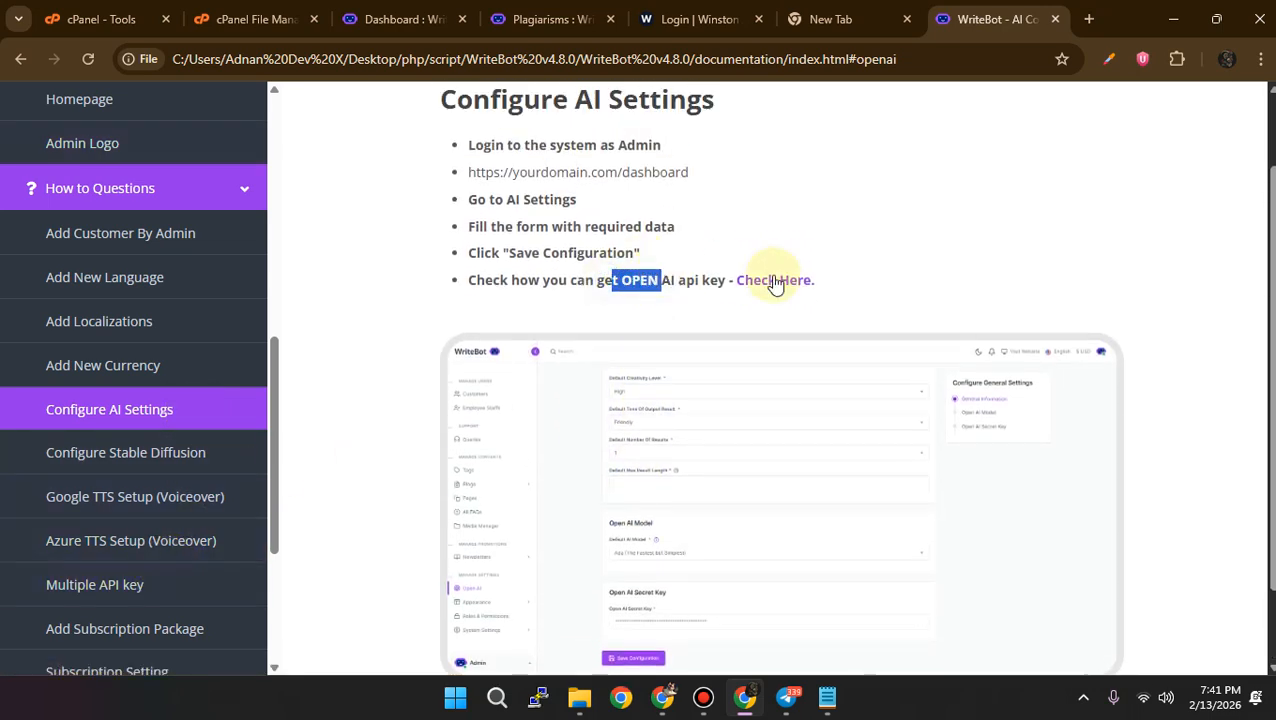
right_click(772, 282)
click(848, 293)
click(1005, 15)
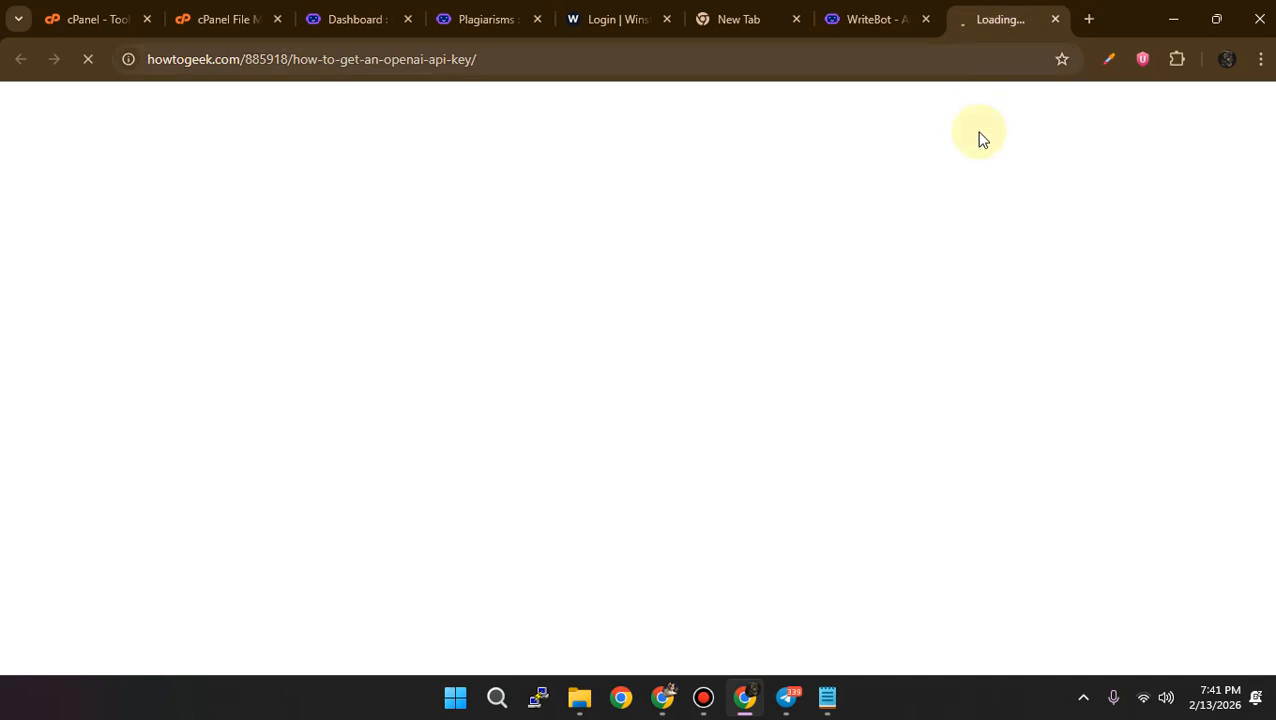
Read down the How-To Geek 'How to Get an OpenAI API Key' article, then start a blank Google page.
scroll(463, 342, down, 10)
scroll(465, 330, down, 4)
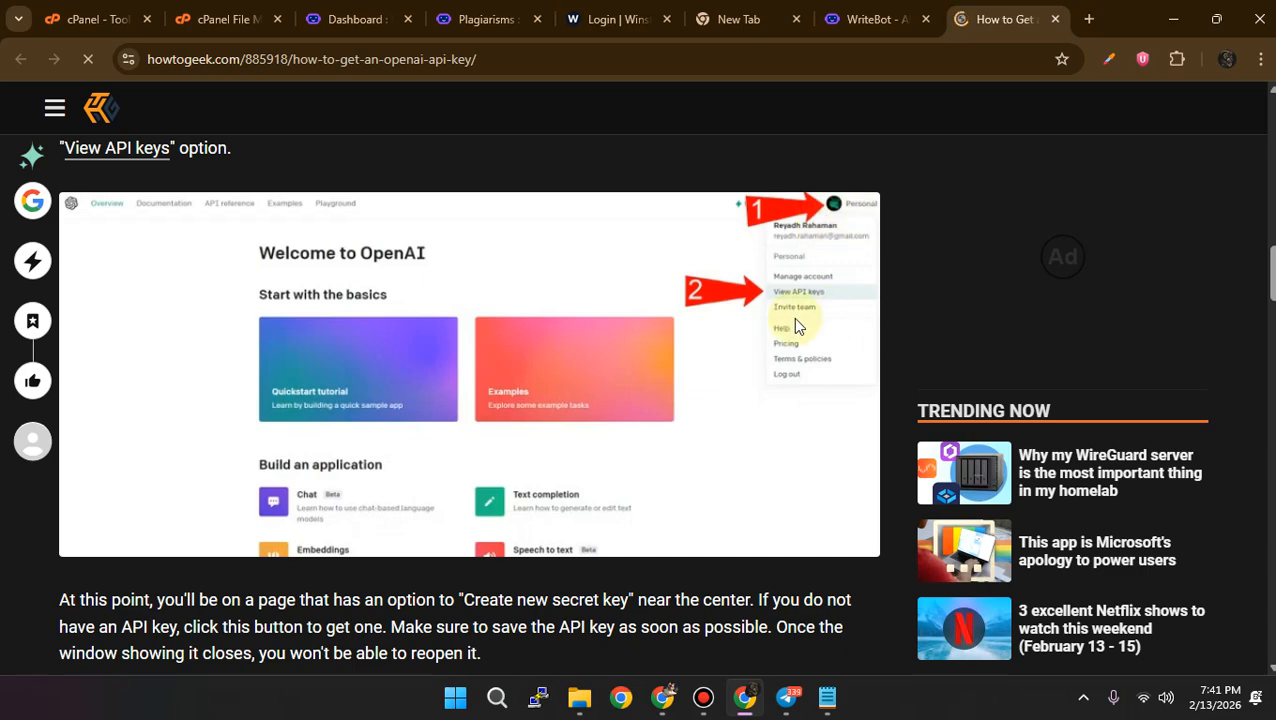
scroll(748, 260, down, 6)
scroll(300, 340, down, 3)
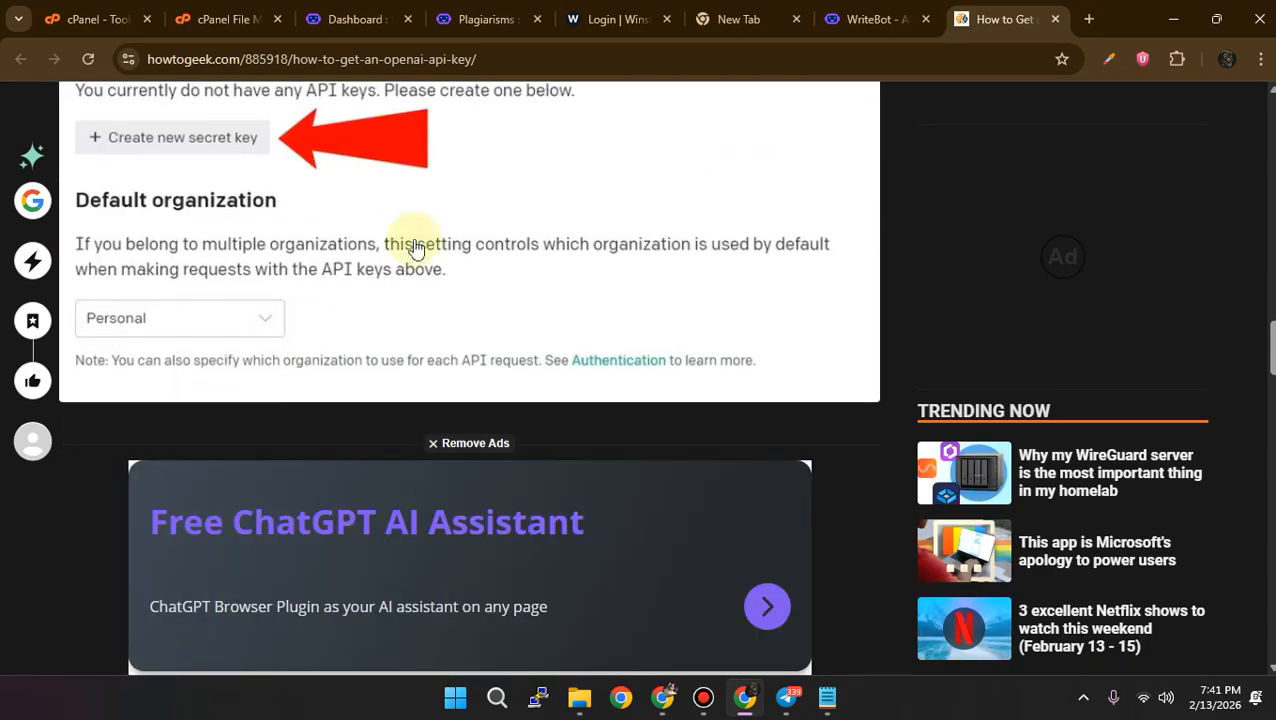
scroll(541, 256, down, 10)
scroll(552, 275, down, 6)
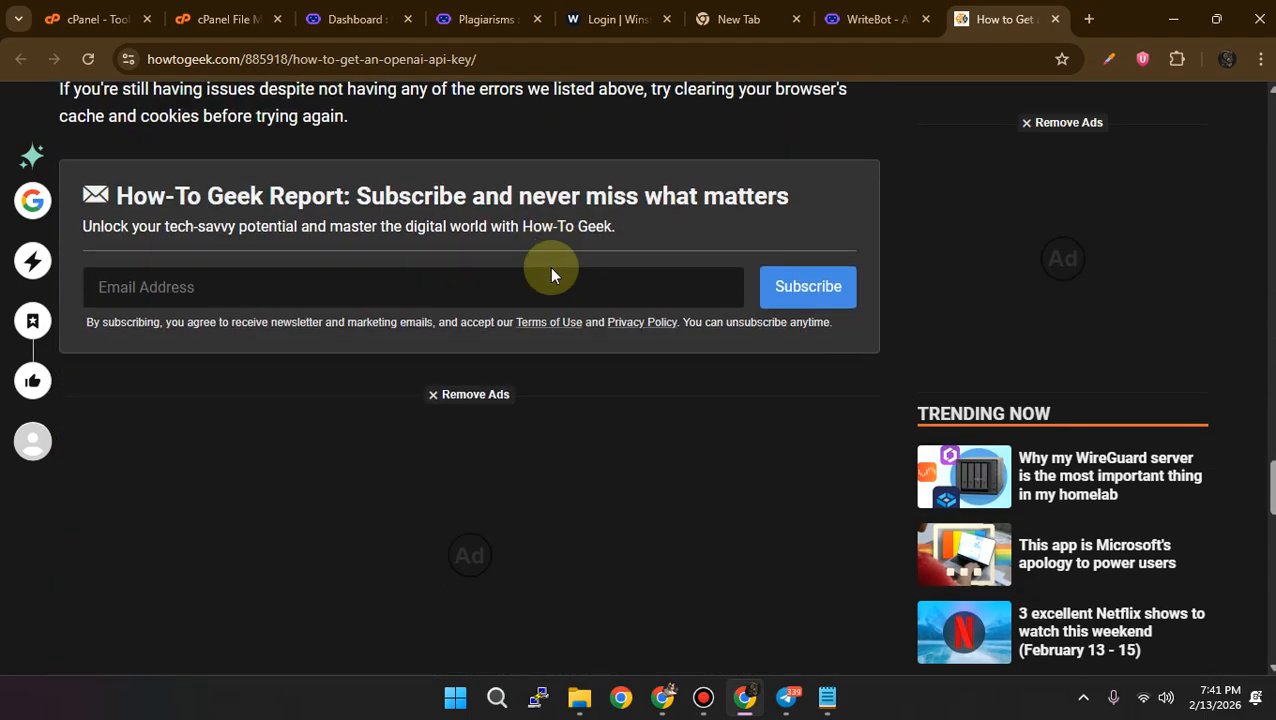
click(1087, 18)
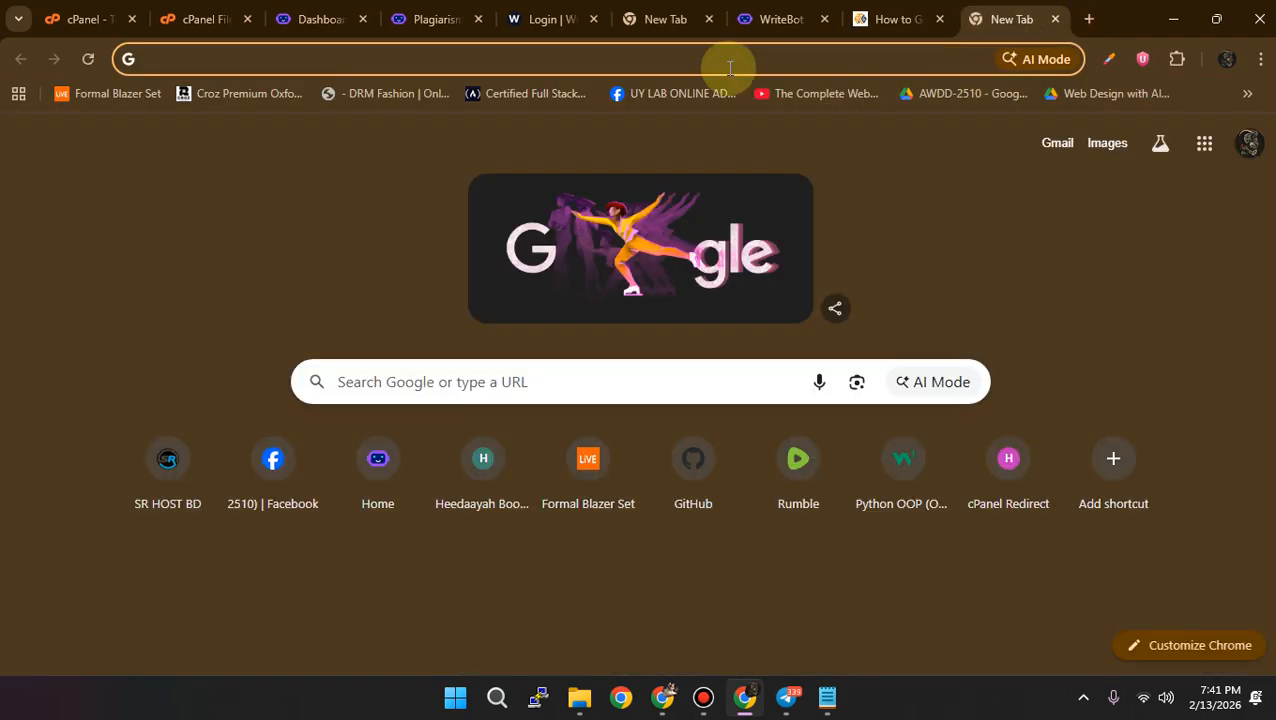
Search Google for 'open ai api key free' using the suggestion list.
click(727, 67)
text(open a)
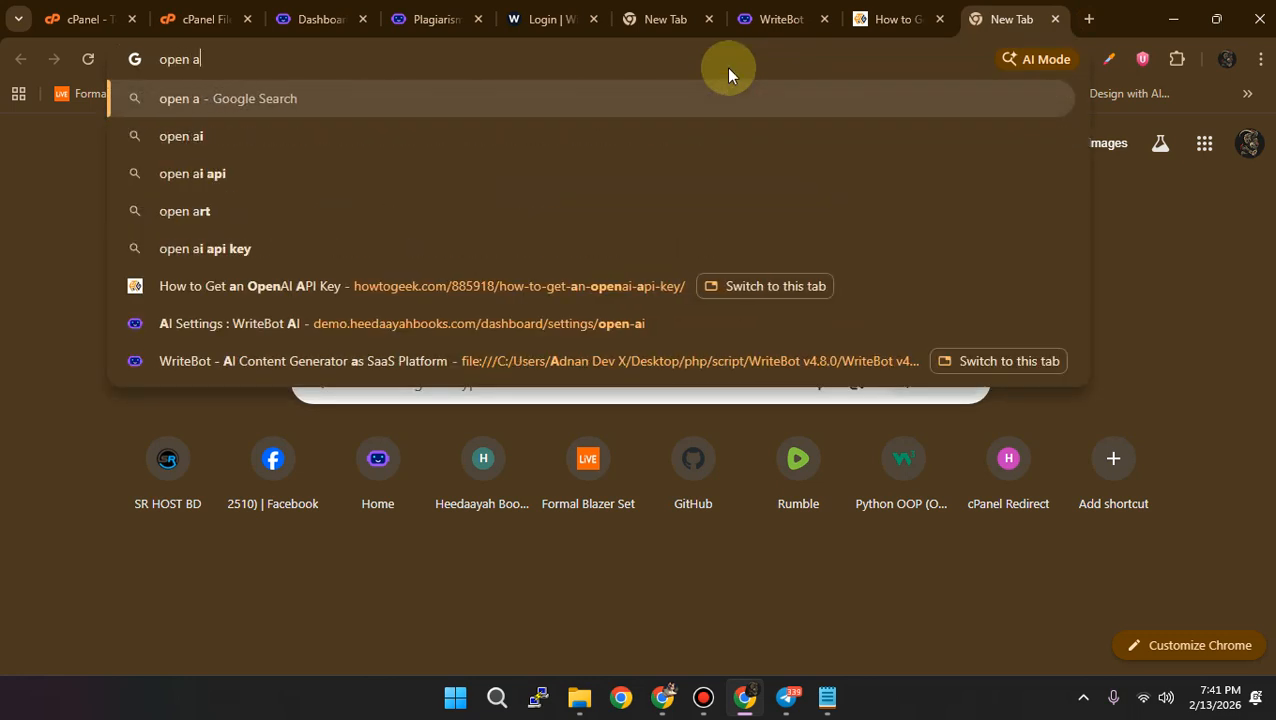
text(i api key)
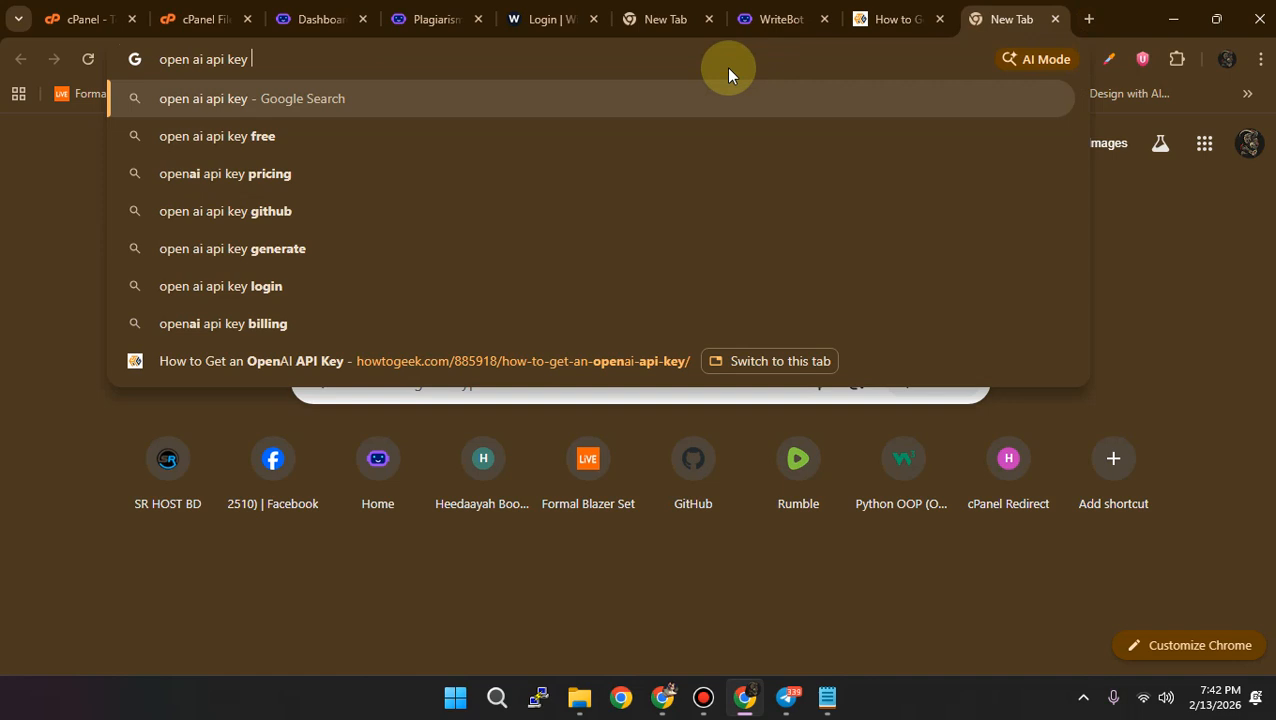
key(Down)
key(Down)
key(Up)
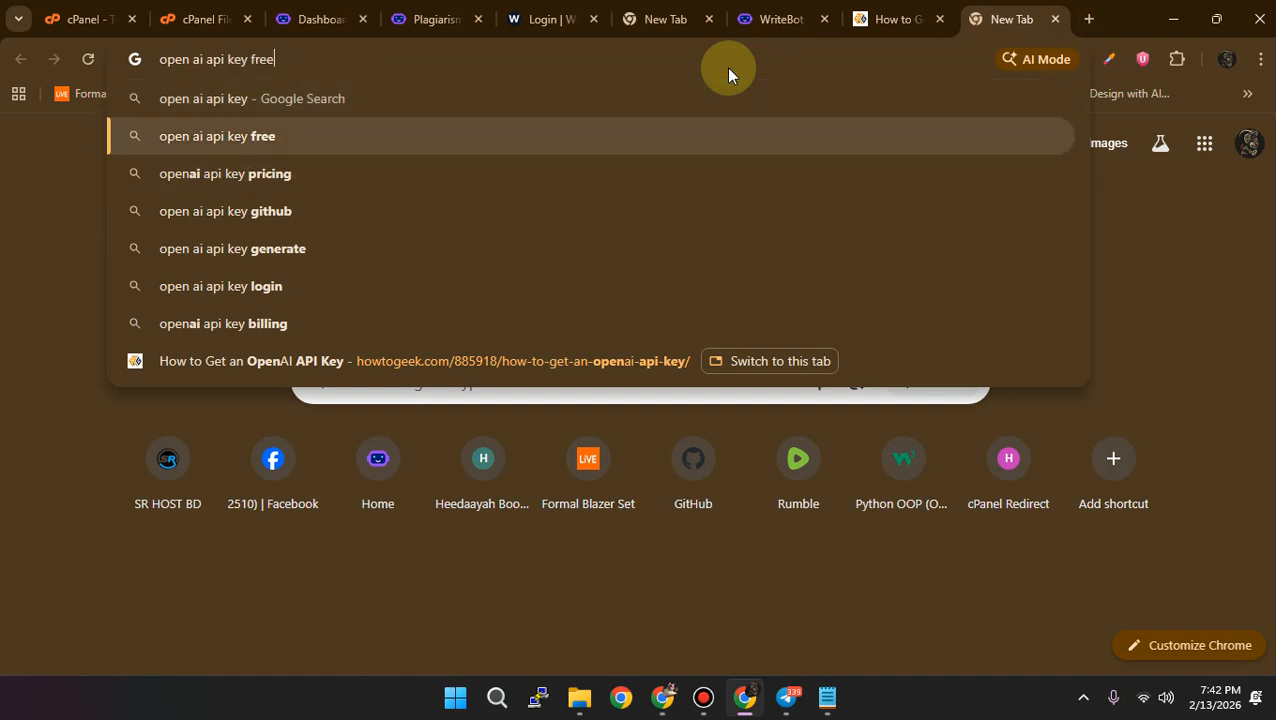
key(Return)
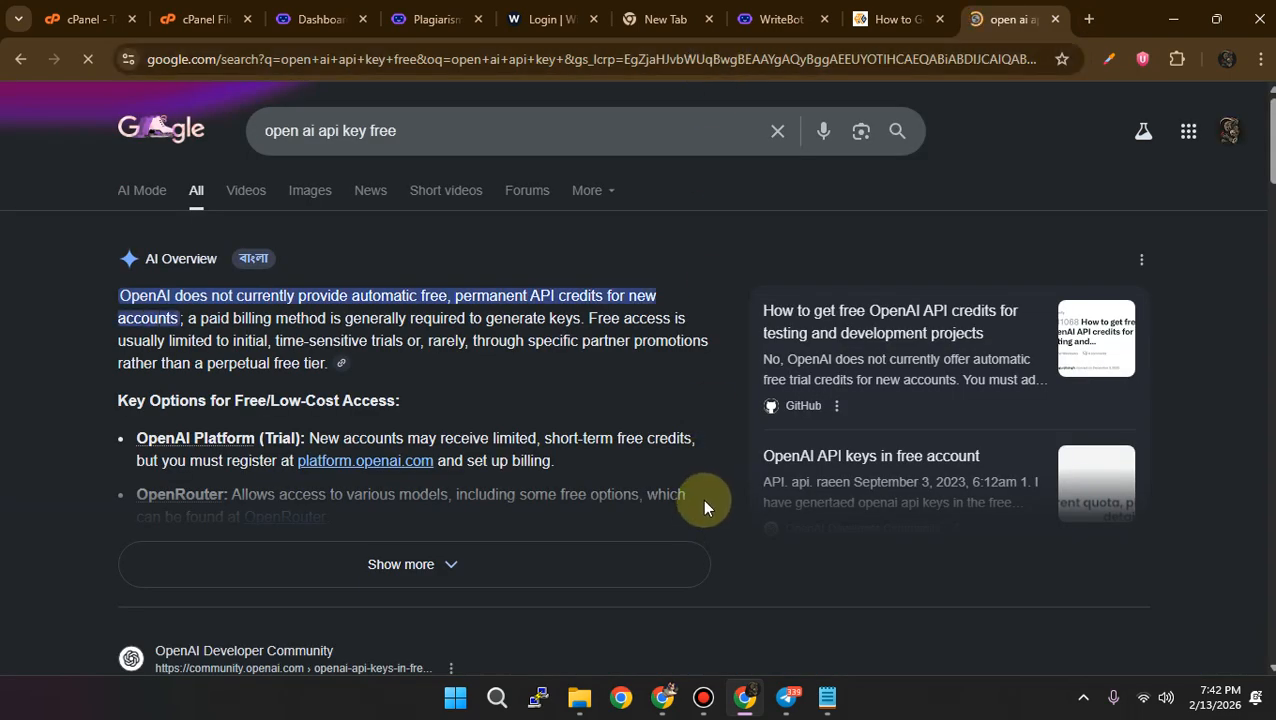
Open the platform.openai.com link from the results in a new tab and view it.
scroll(693, 438, down, 3)
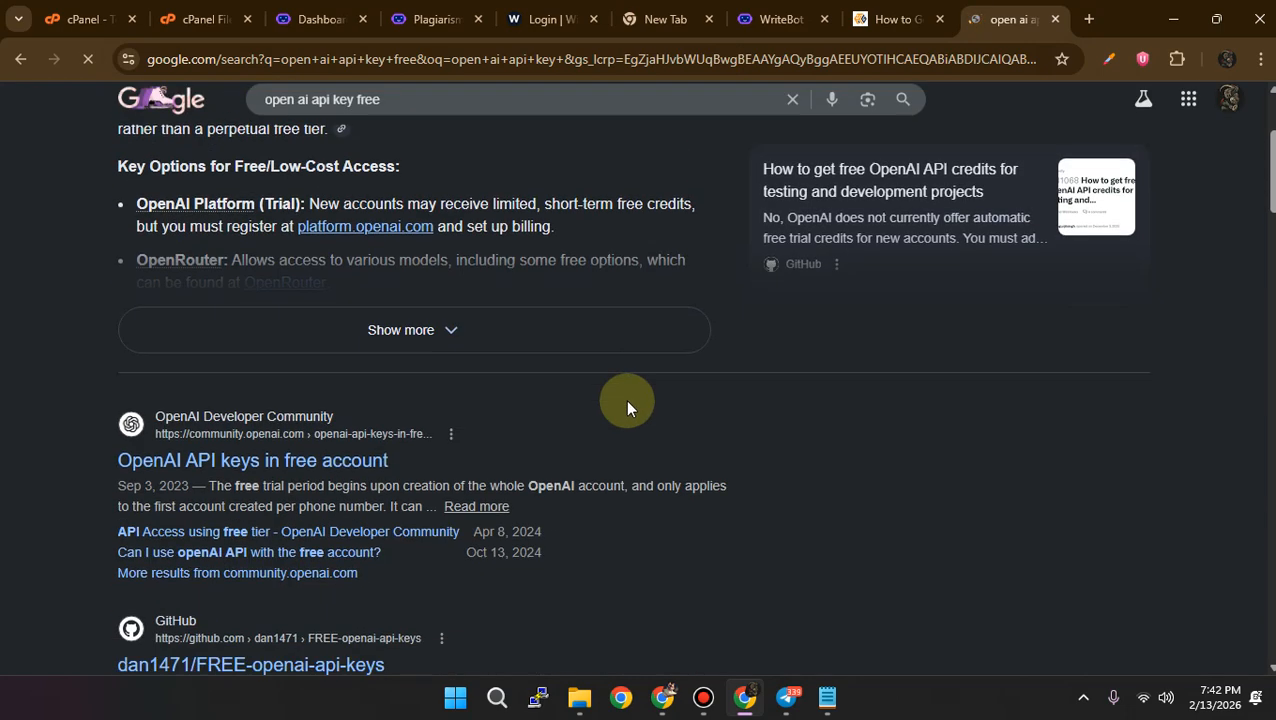
right_click(416, 190)
click(534, 214)
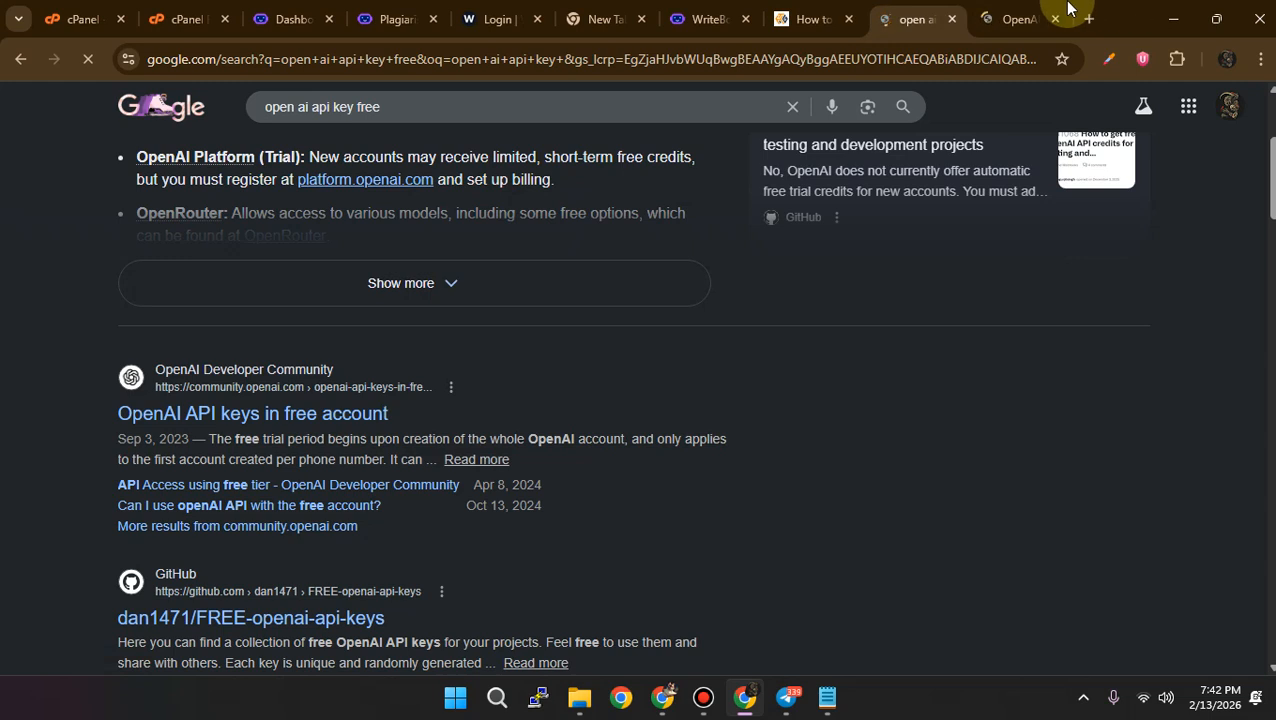
click(1012, 19)
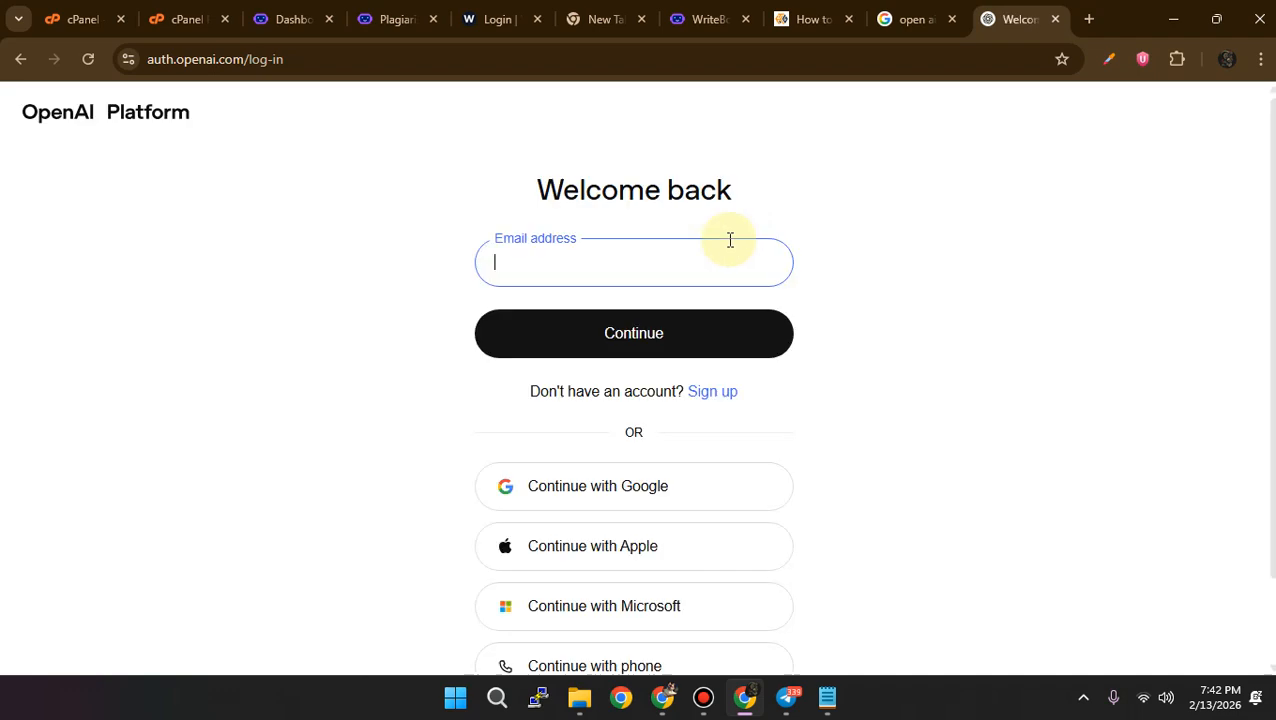
Sign in to OpenAI Platform with the saved email address and password.
click(580, 262)
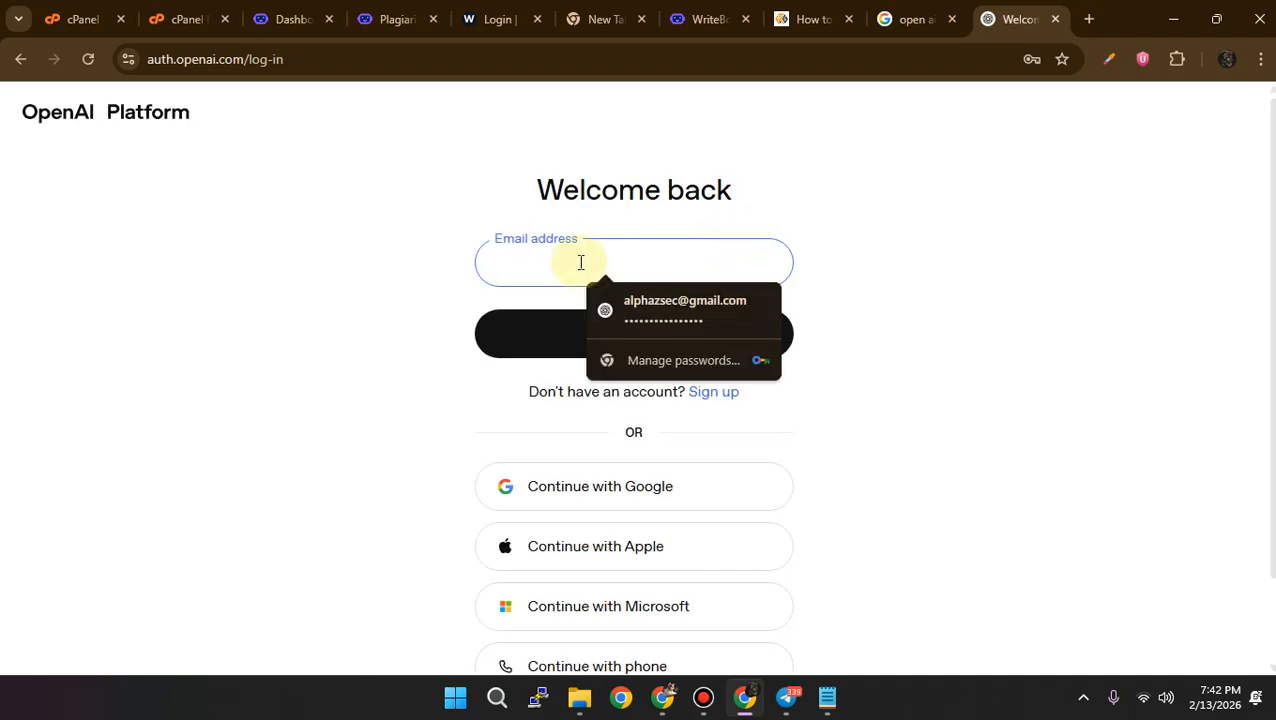
click(717, 312)
click(554, 350)
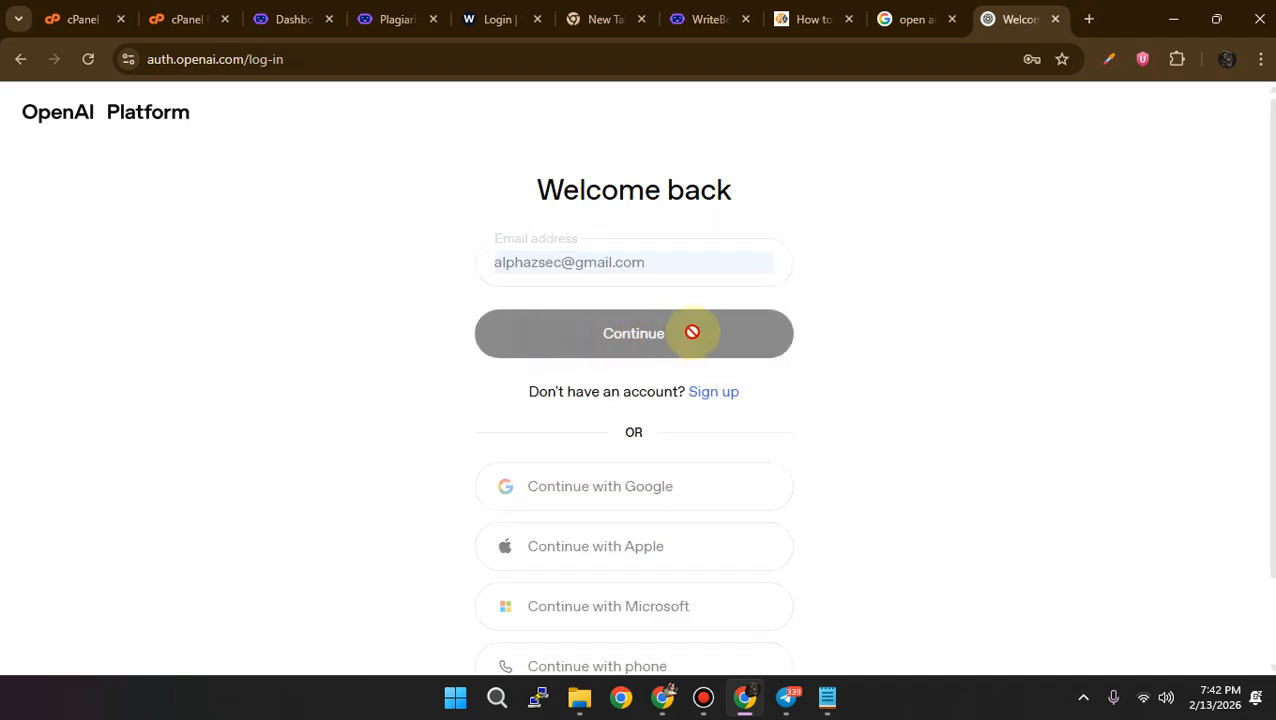
click(620, 319)
click(658, 372)
click(580, 420)
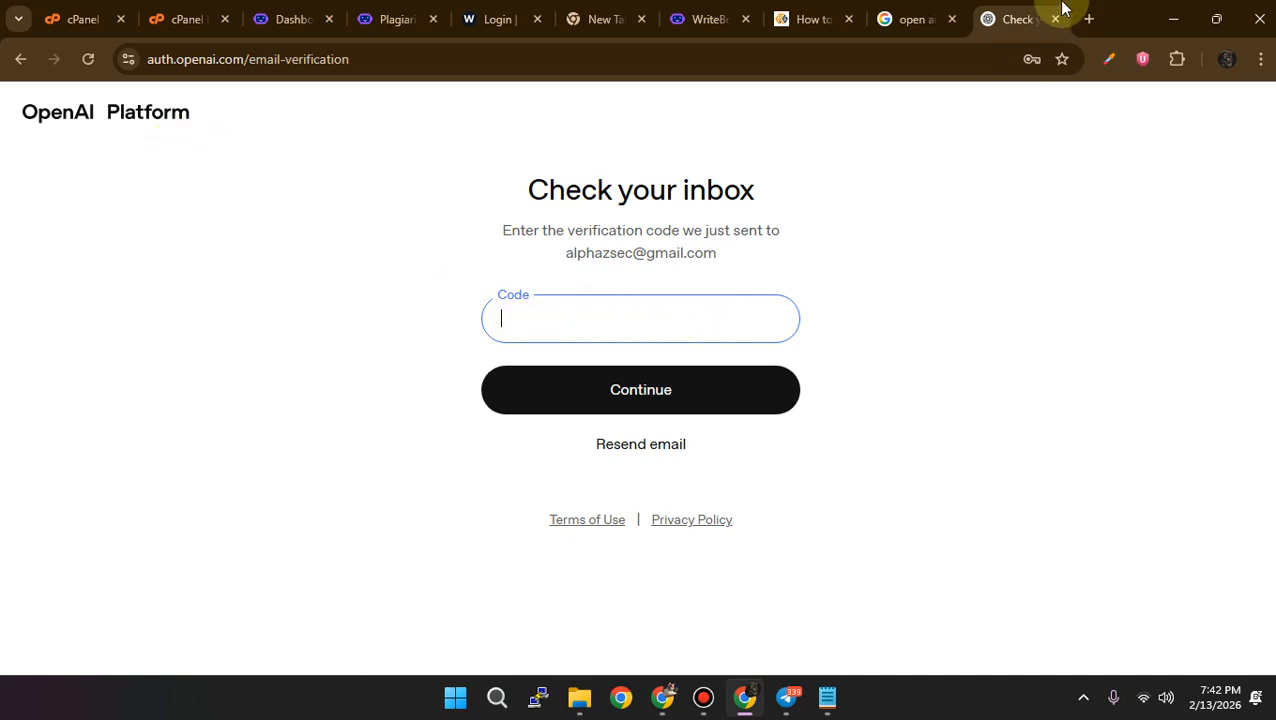
Get the verification code from Gmail and submit it on the OpenAI verification page.
click(1089, 18)
text(gma)
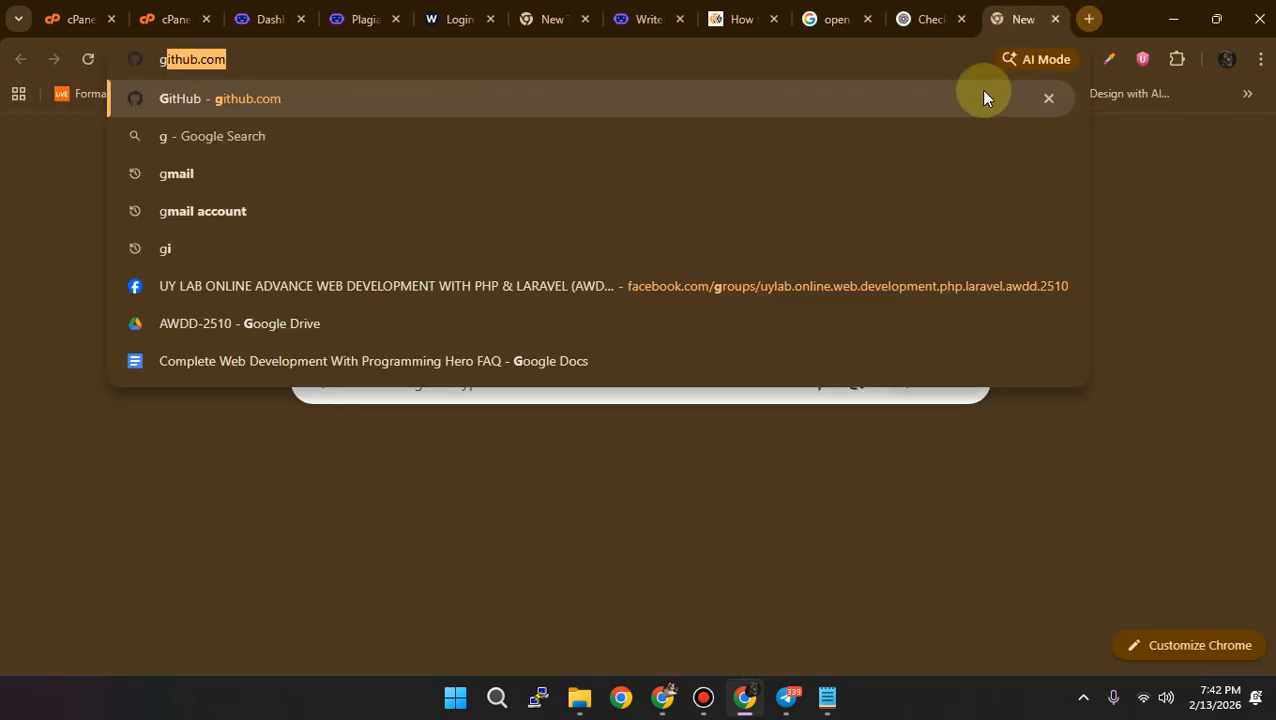
key(Down)
key(Down)
key(Down)
key(Down)
key(Down)
key(Down)
key(Down)
key(Return)
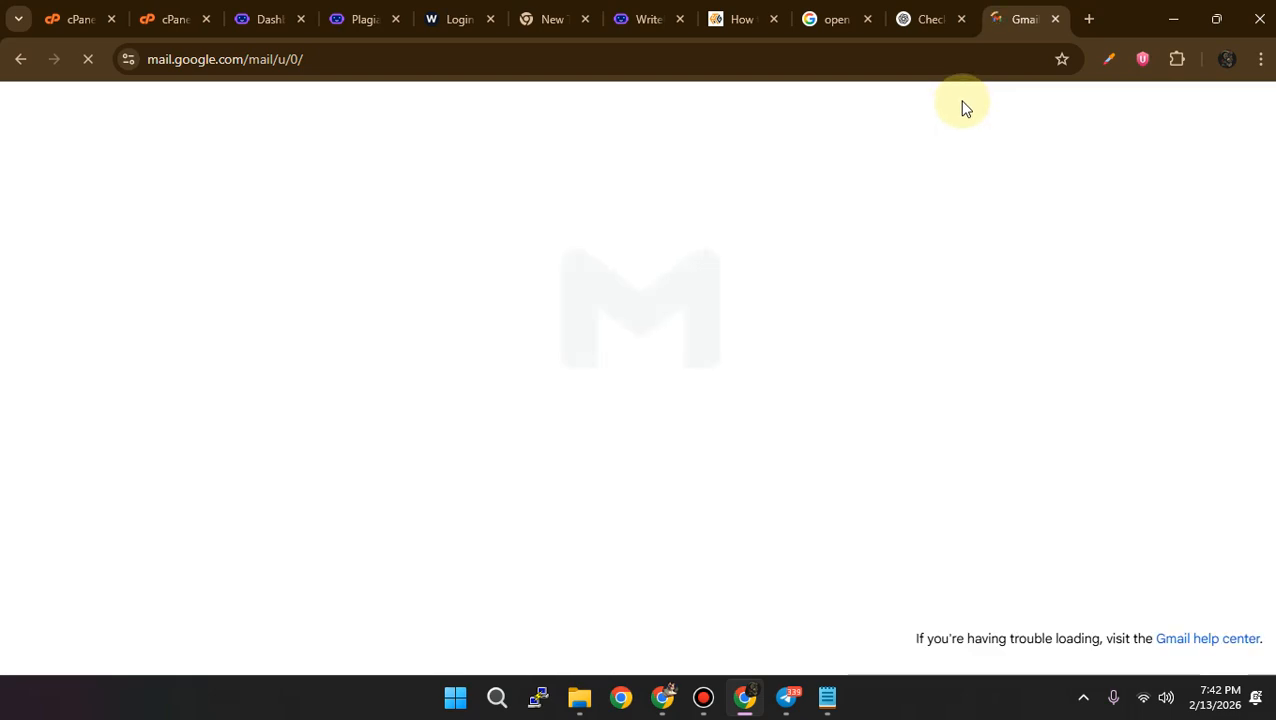
click(938, 14)
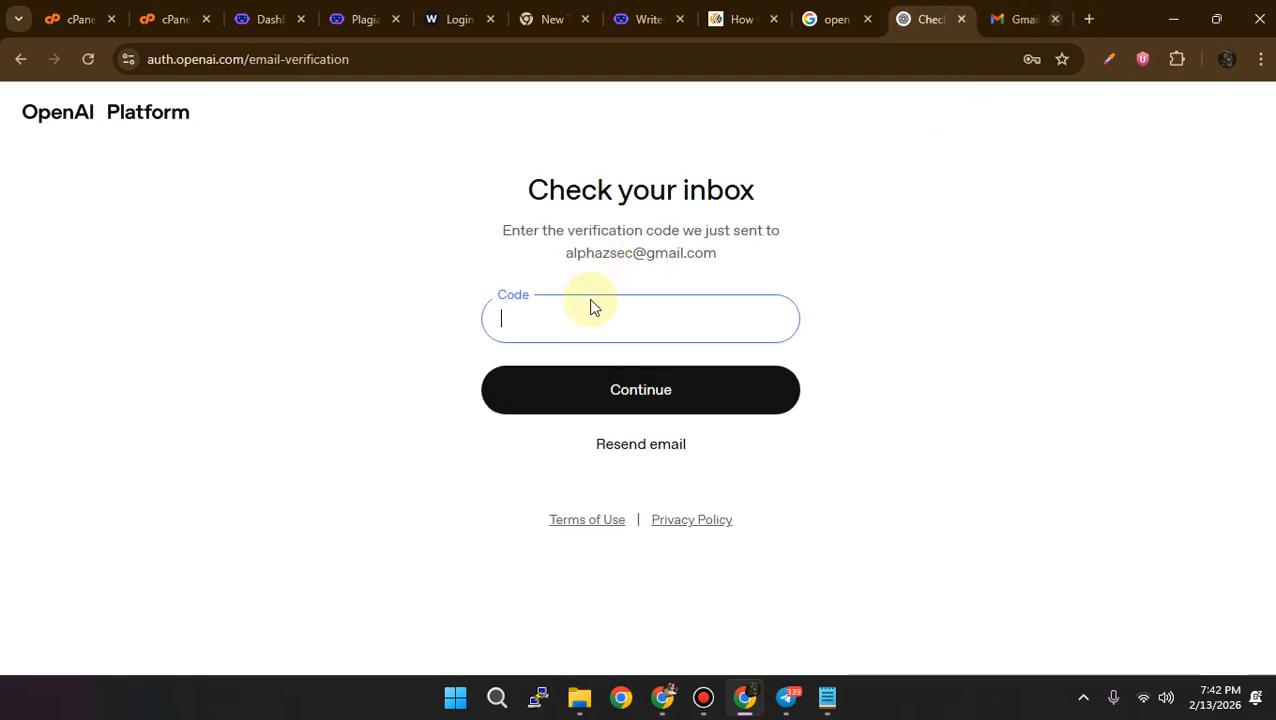
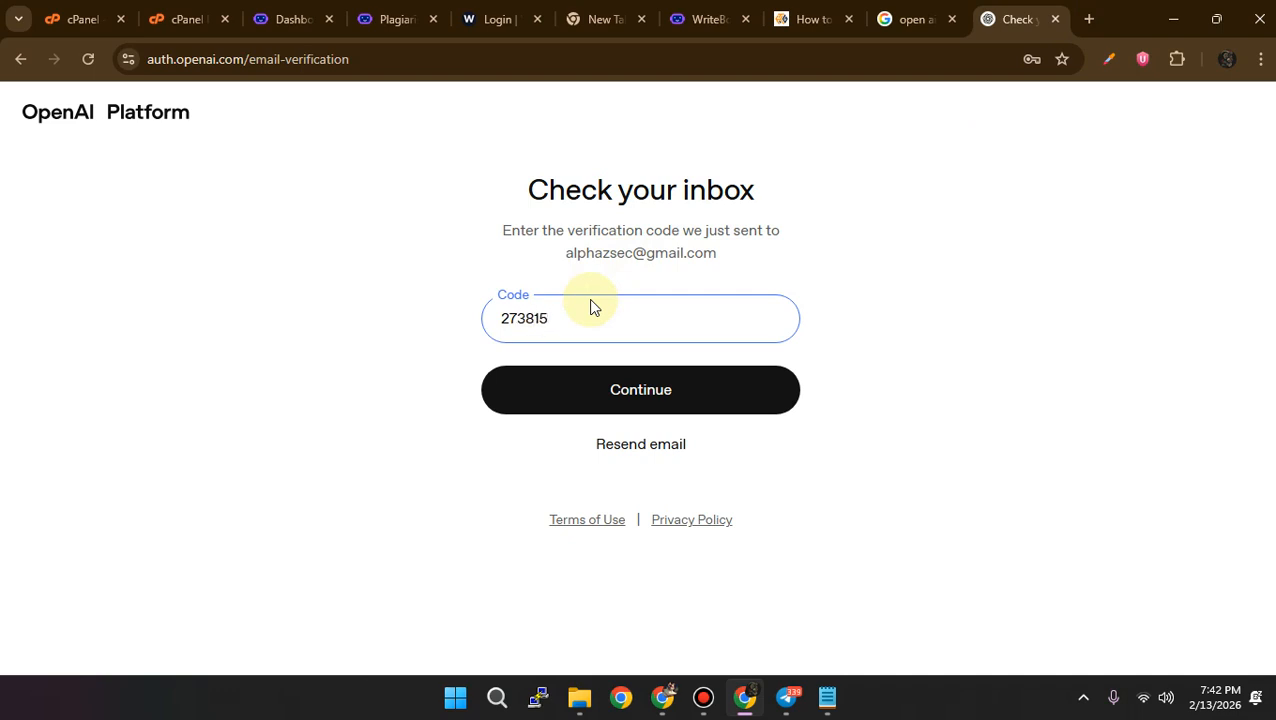
click(642, 390)
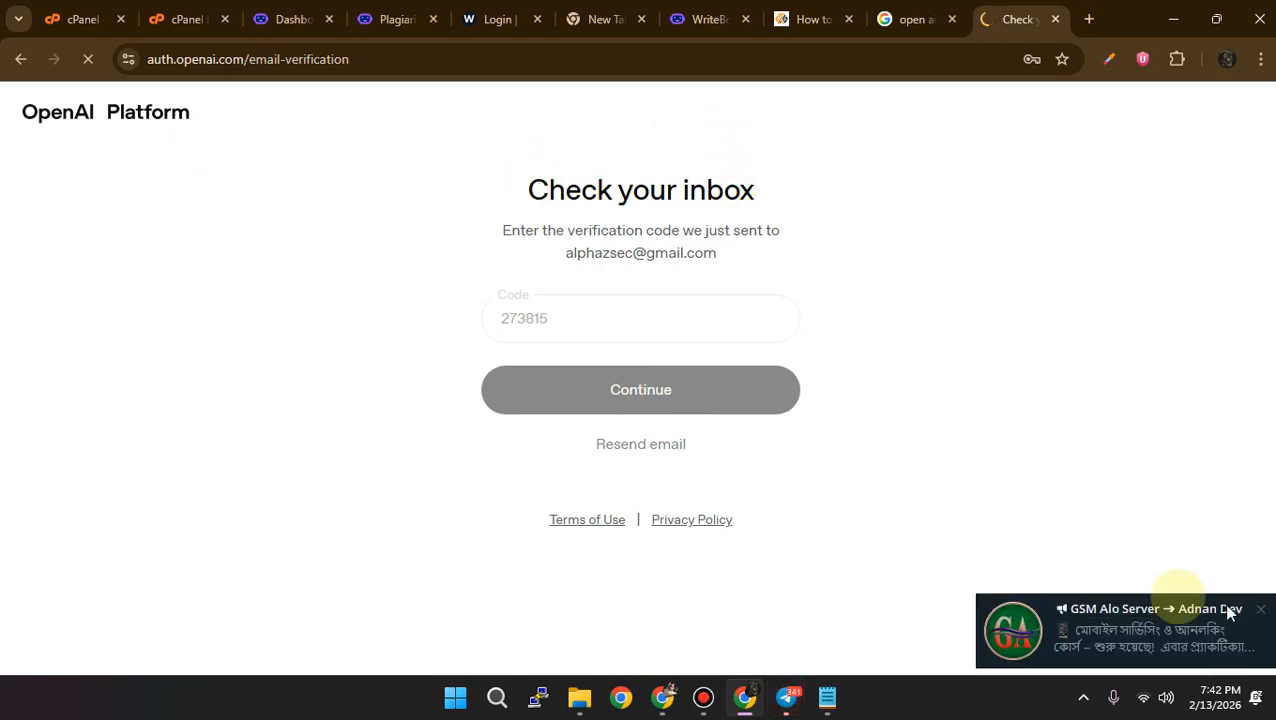
click(1178, 630)
Close the chat app and open the GitHub free-keys search result in a new tab.
click(834, 279)
key(alt+F4)
click(915, 20)
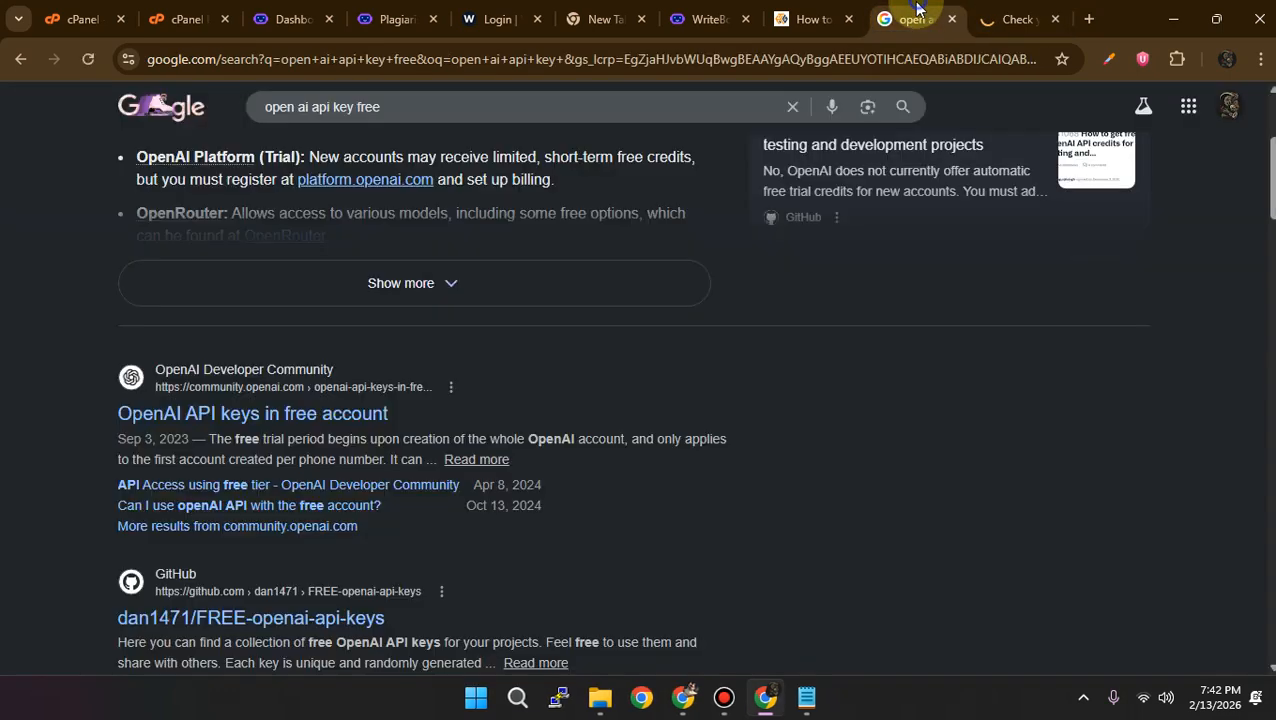
right_click(330, 415)
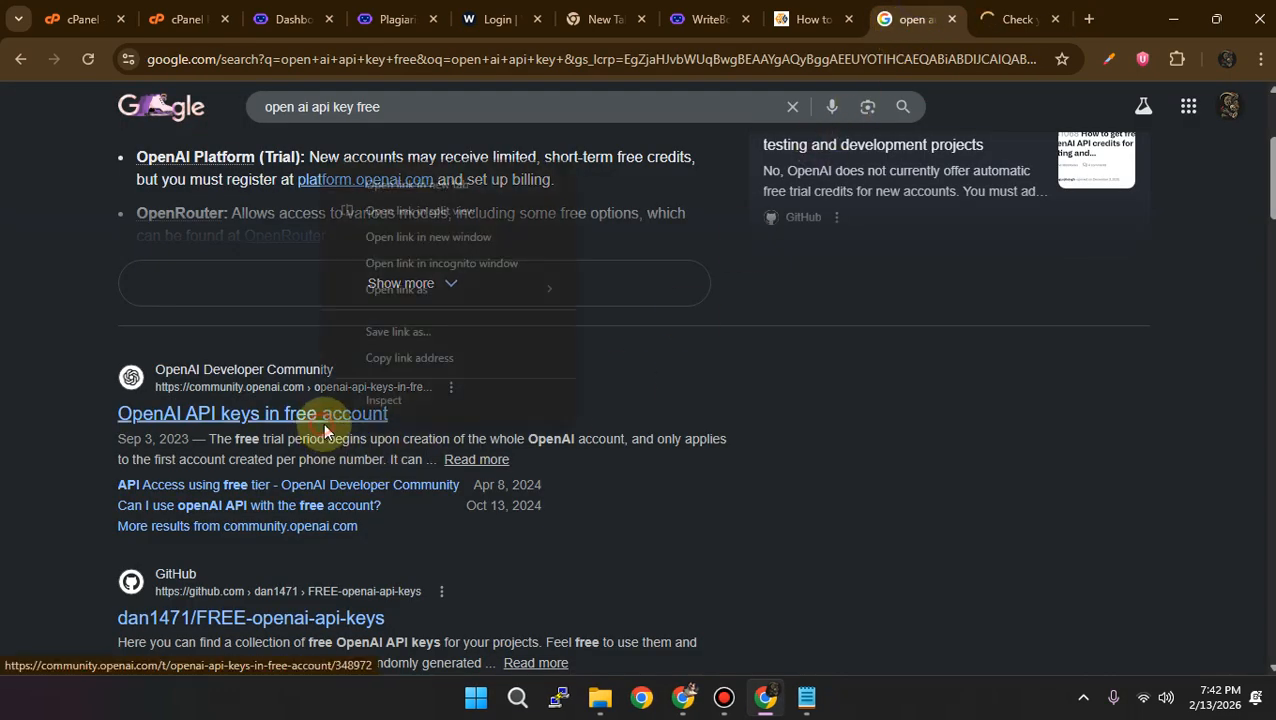
click(854, 481)
scroll(205, 608, down, 3)
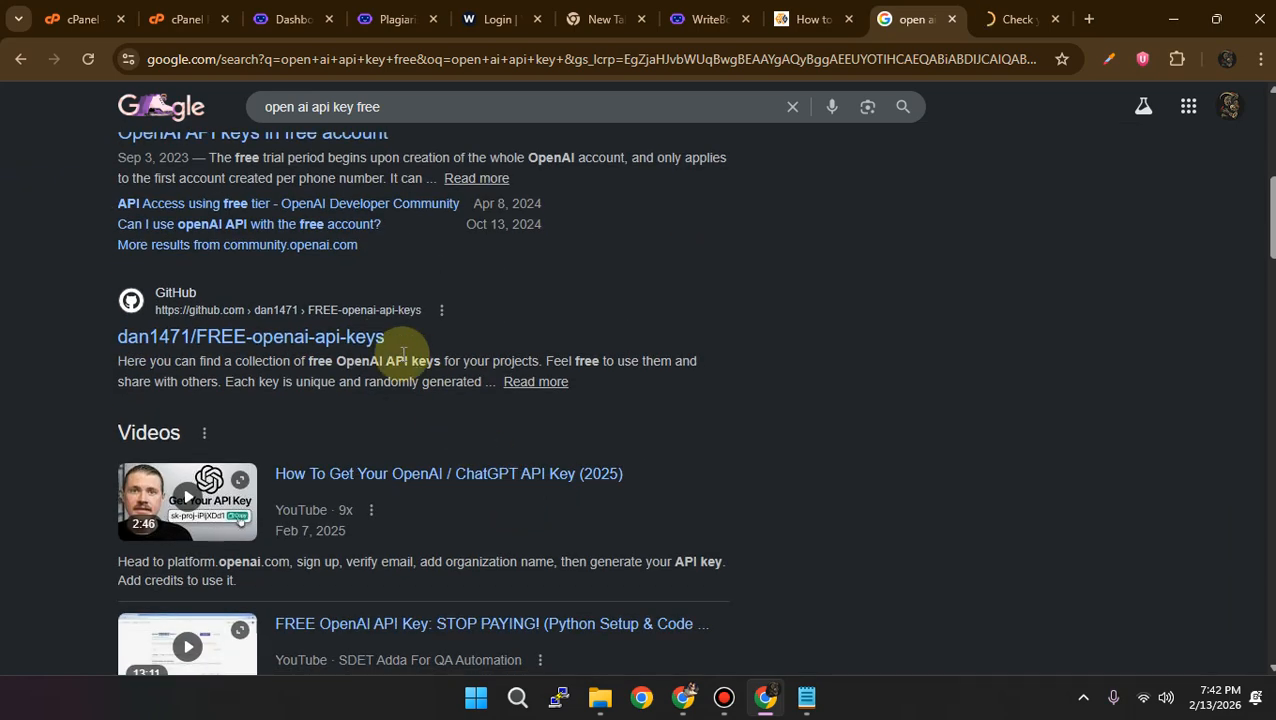
right_click(376, 343)
click(512, 370)
scroll(742, 380, down, 2)
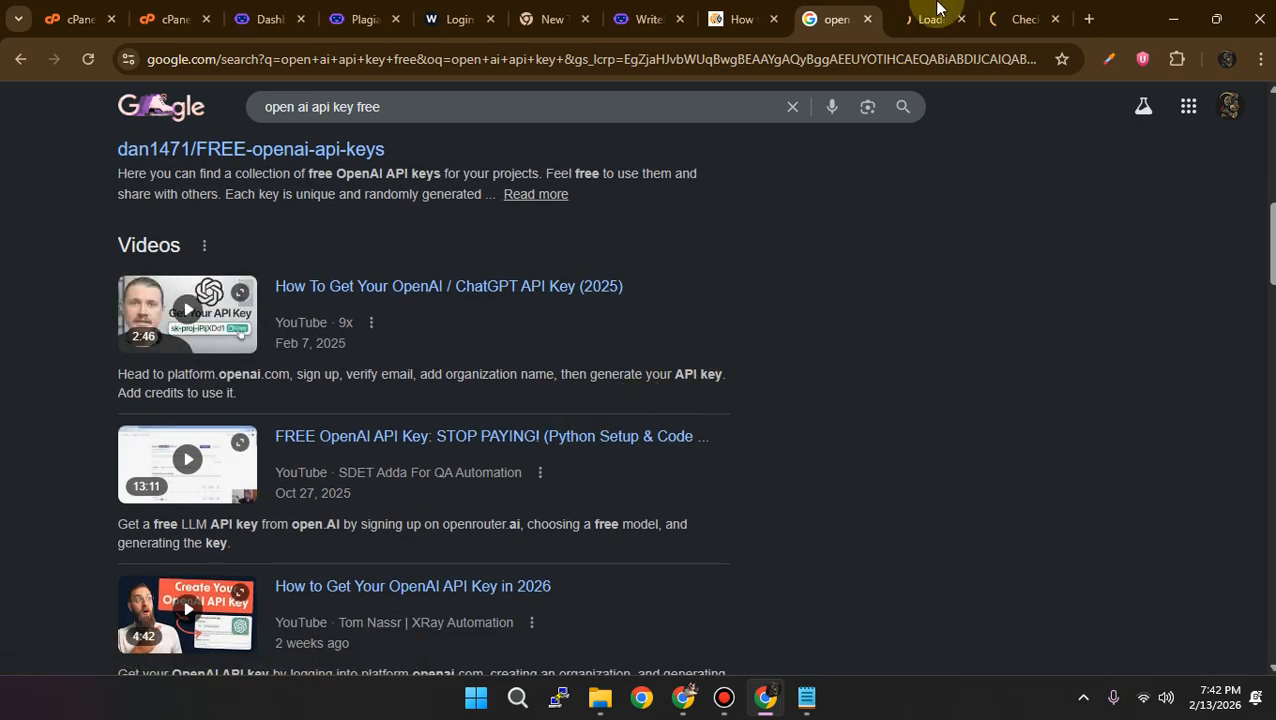
Close the Google results and How-To Geek tabs, then browse the FREE-openai-api-keys README.
click(868, 19)
drag(926, 8, 843, 8)
click(938, 8)
click(822, 10)
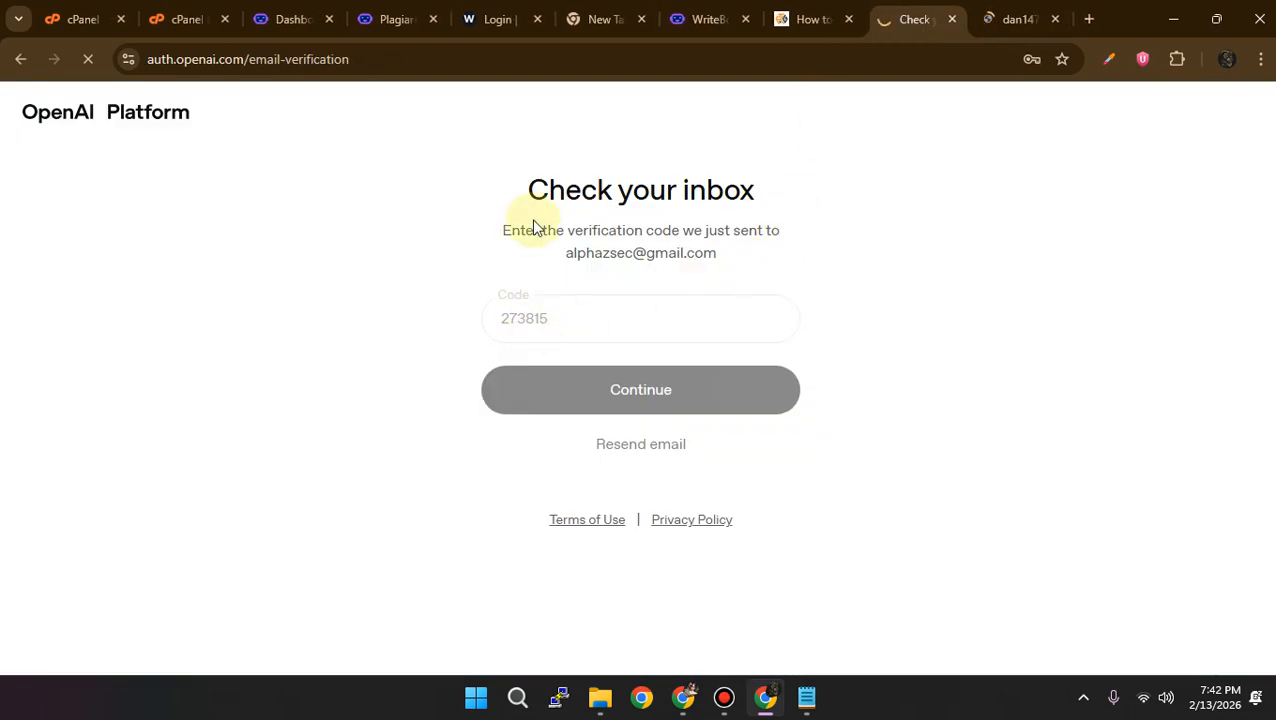
click(843, 9)
scroll(650, 325, down, 5)
scroll(640, 350, up, 15)
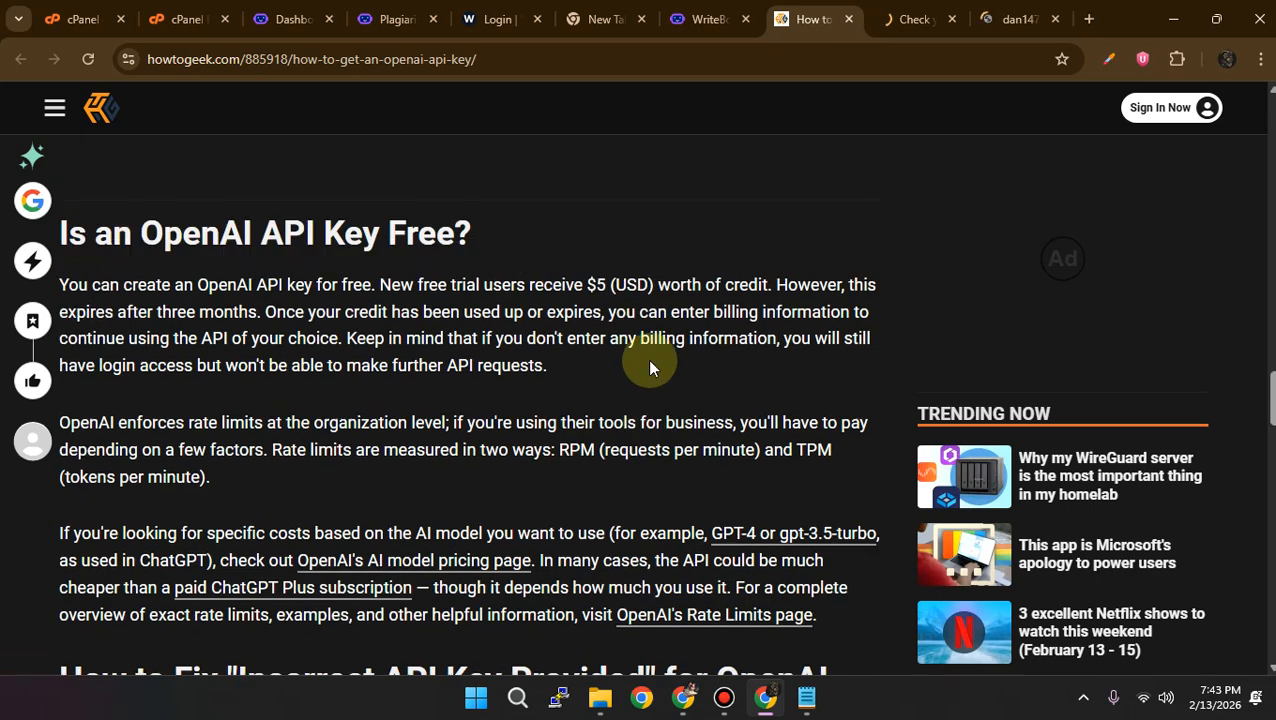
scroll(630, 368, up, 2)
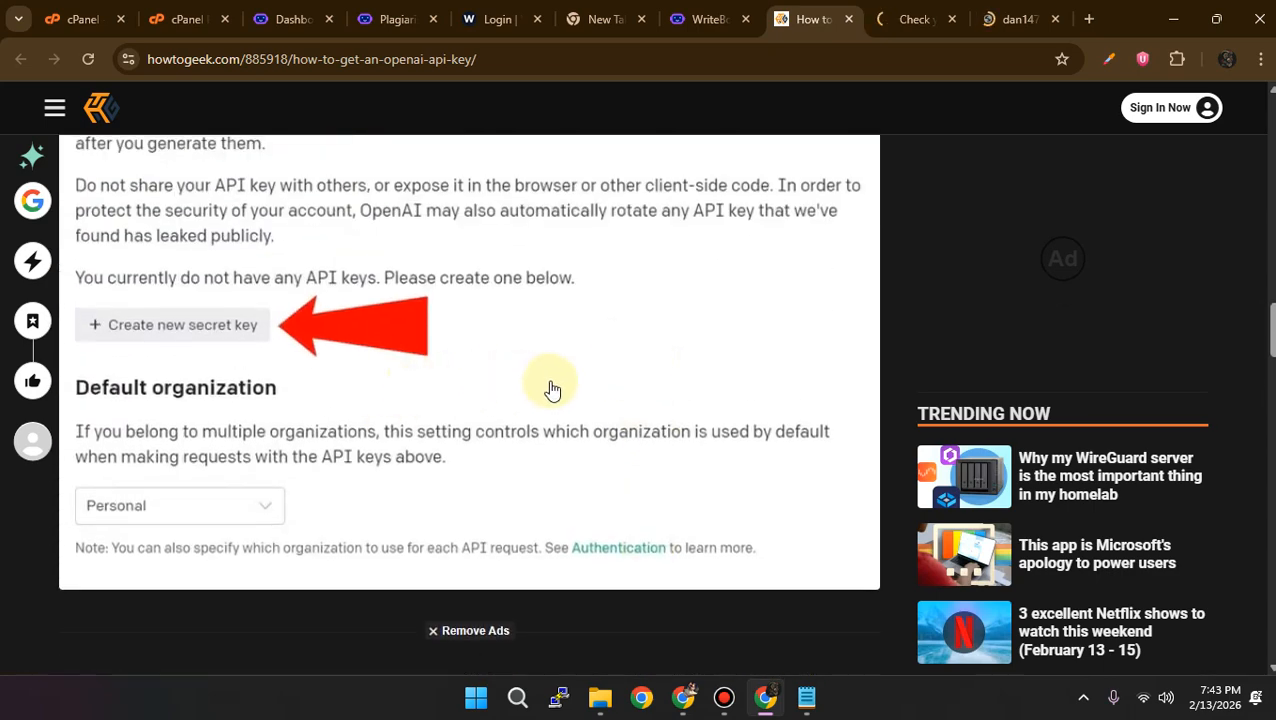
click(899, 10)
click(848, 19)
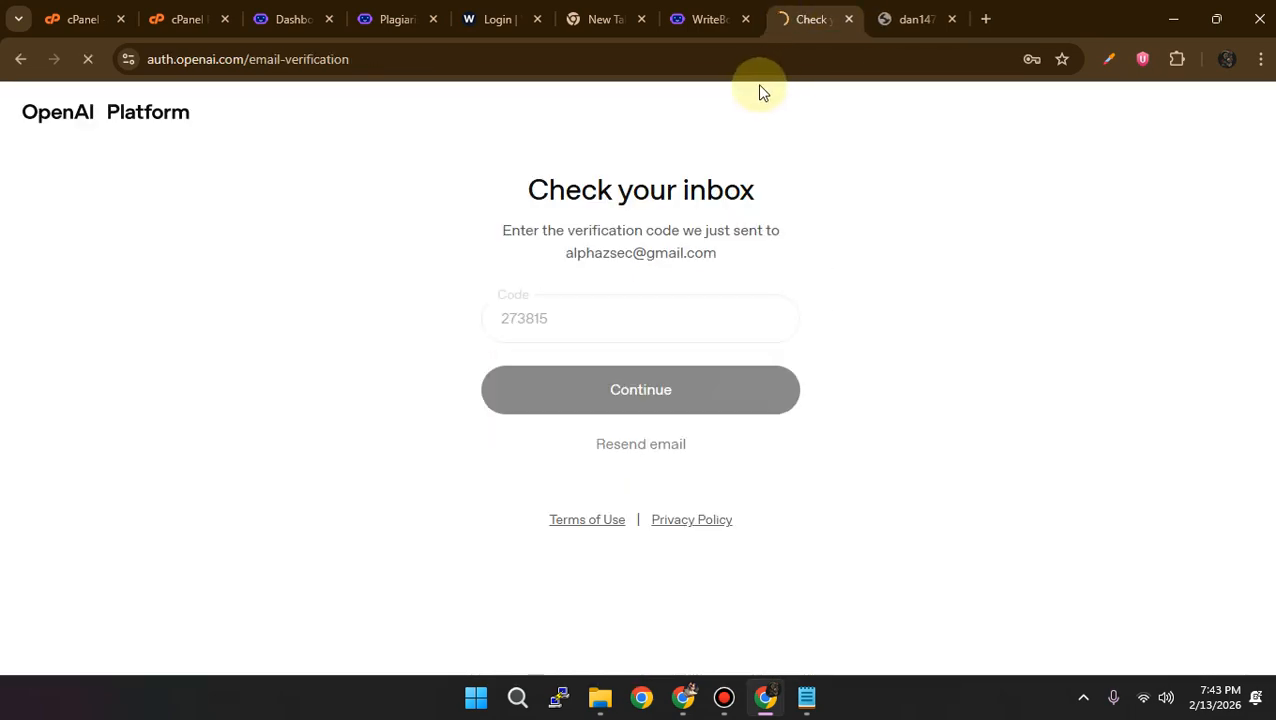
click(990, 12)
scroll(384, 490, down, 4)
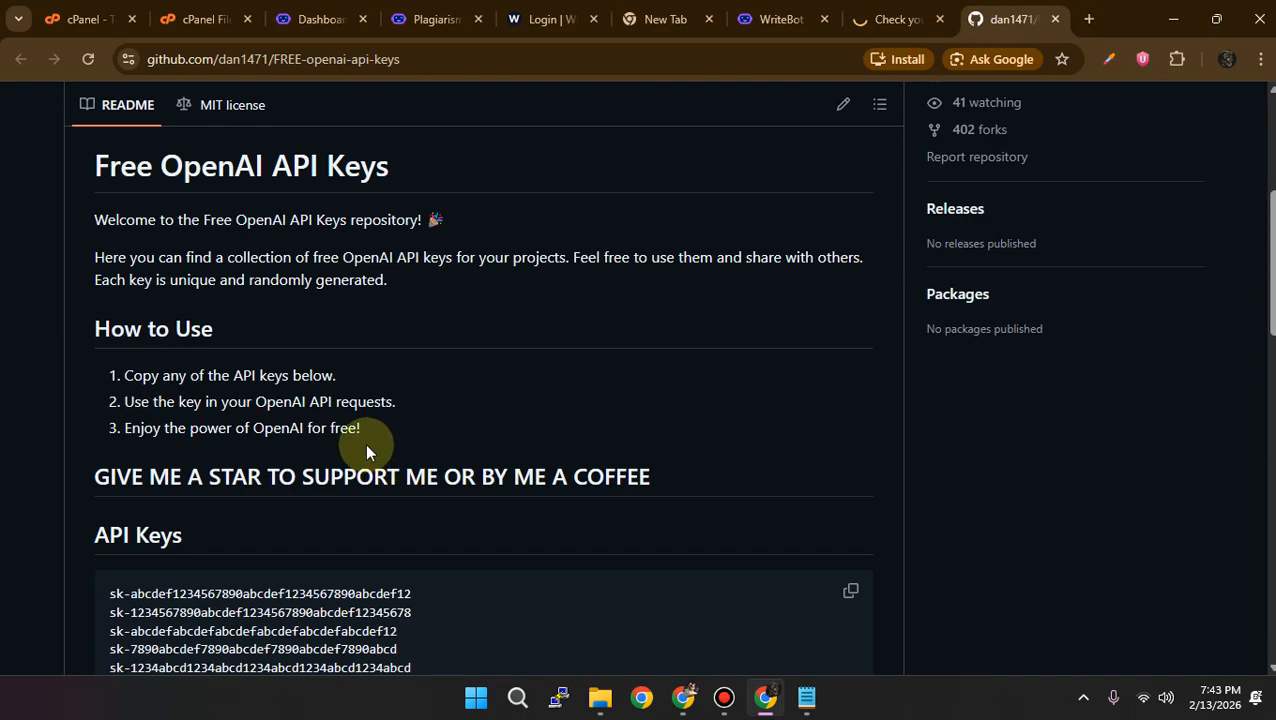
scroll(421, 384, down, 10)
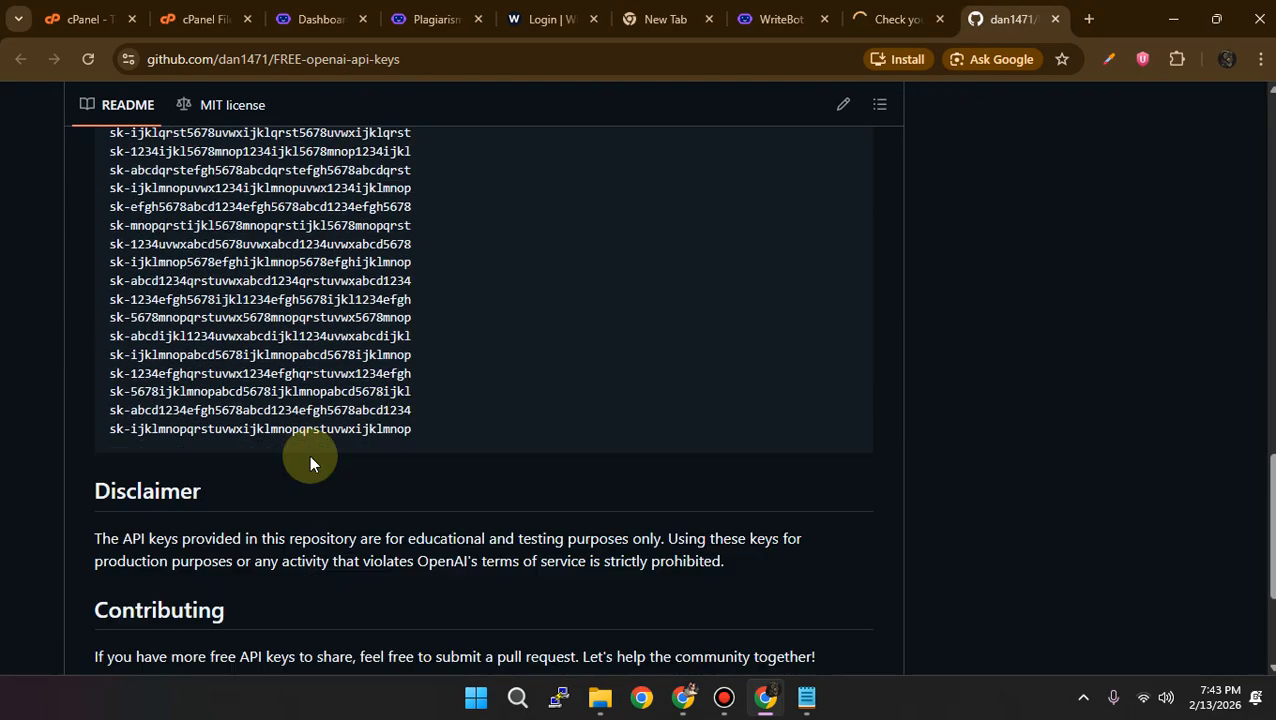
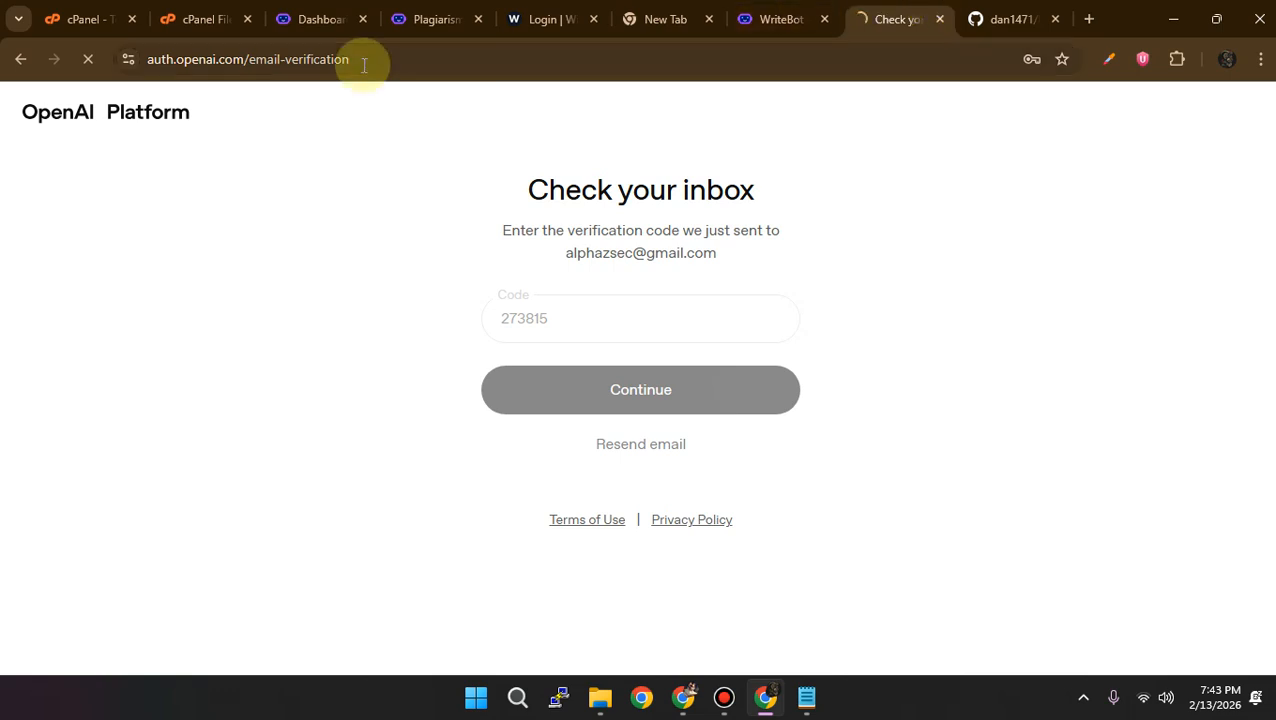
Open the auth.openai.com sign-in address in a second tab beside the others.
drag(248, 59, 91, 62)
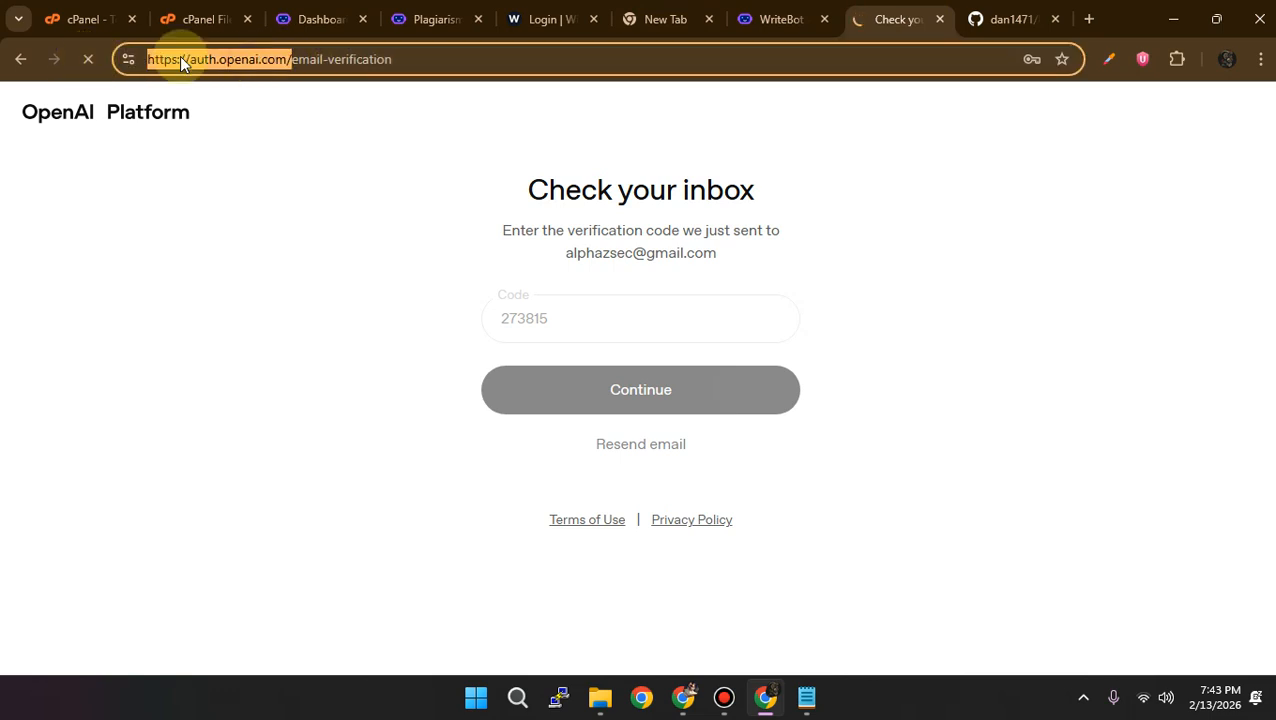
drag(237, 61, 1096, 20)
drag(1001, 22, 867, 10)
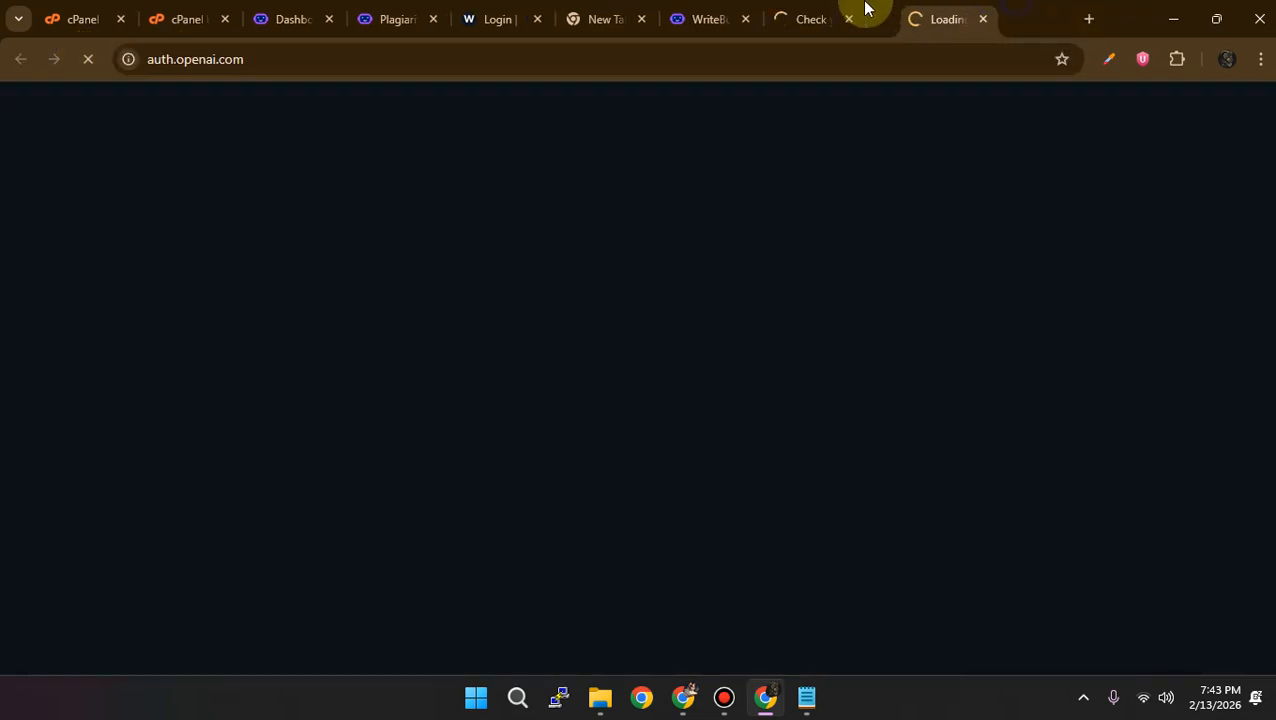
click(815, 19)
Read the WriteBot Configure AI Settings guide and view its AI settings screenshot in its own tab.
click(708, 19)
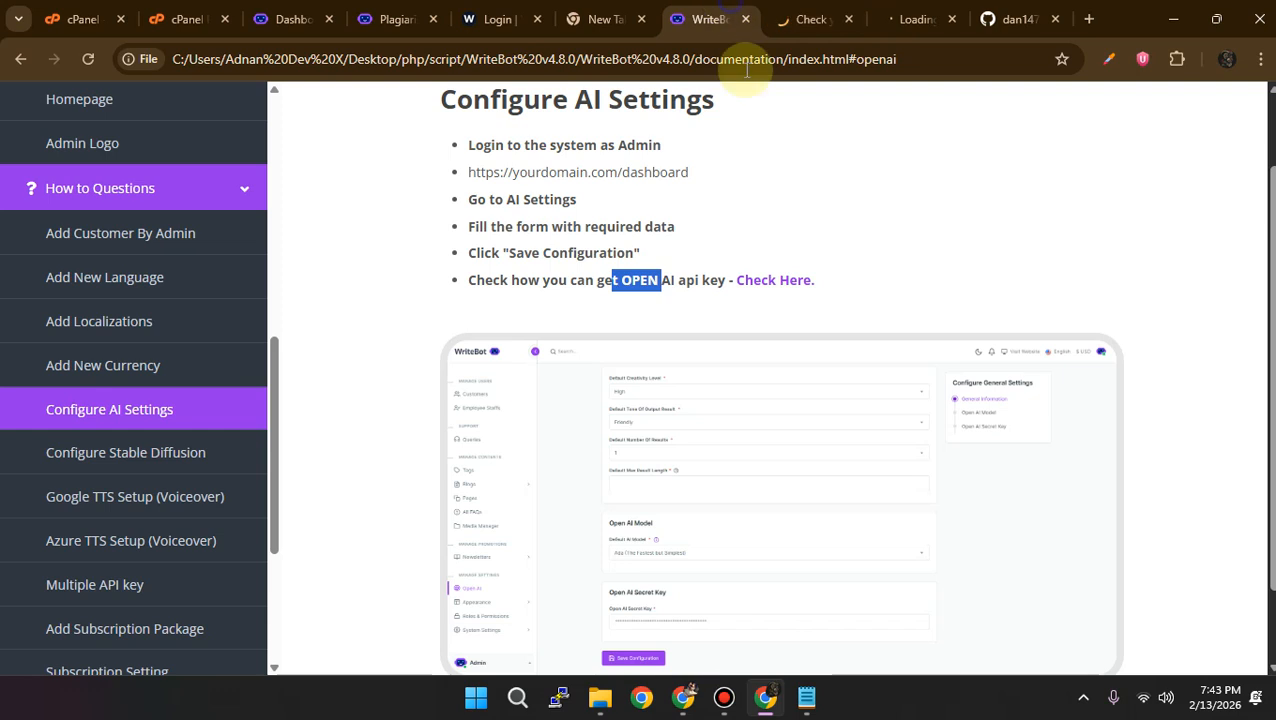
click(541, 279)
scroll(541, 279, down, 1)
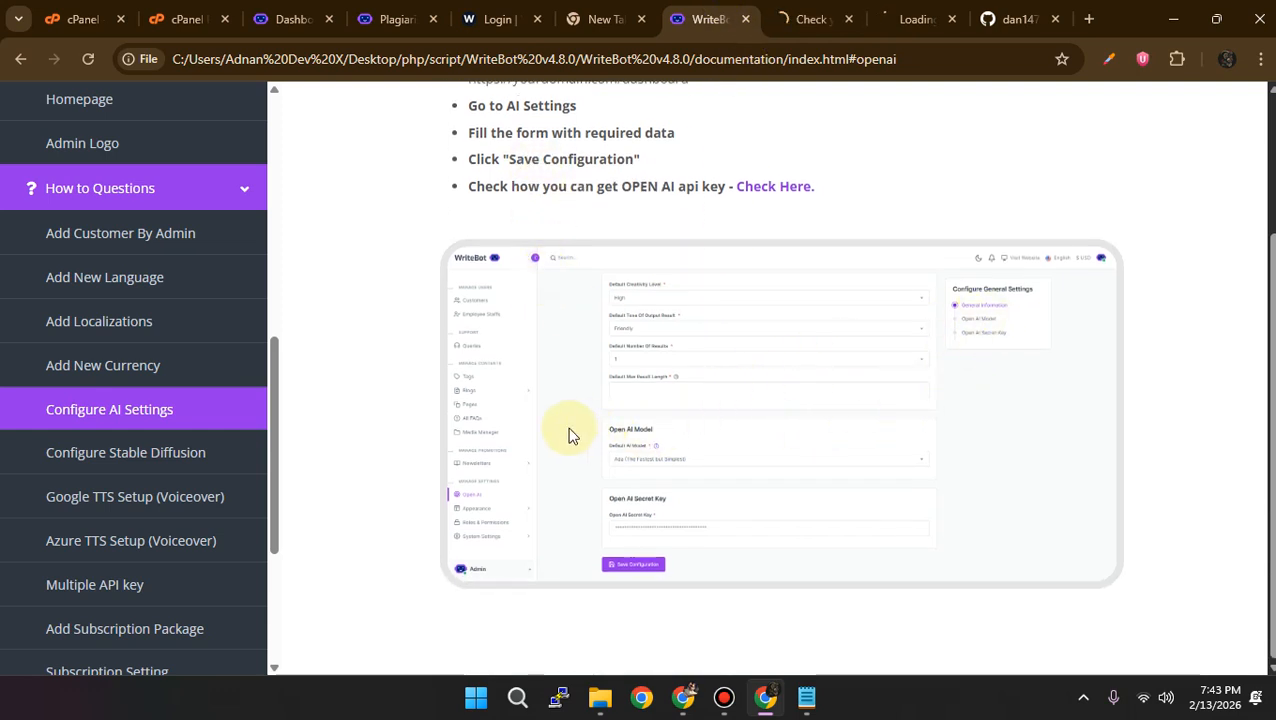
drag(741, 433, 1018, 10)
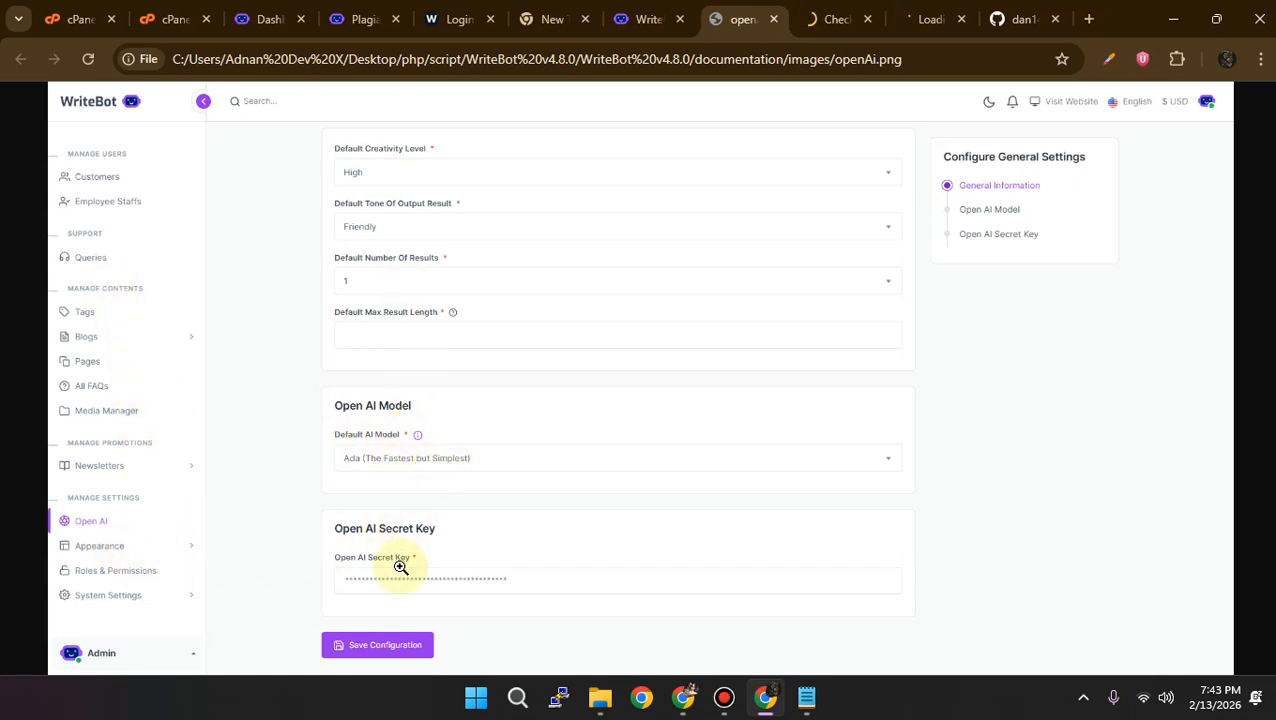
click(826, 16)
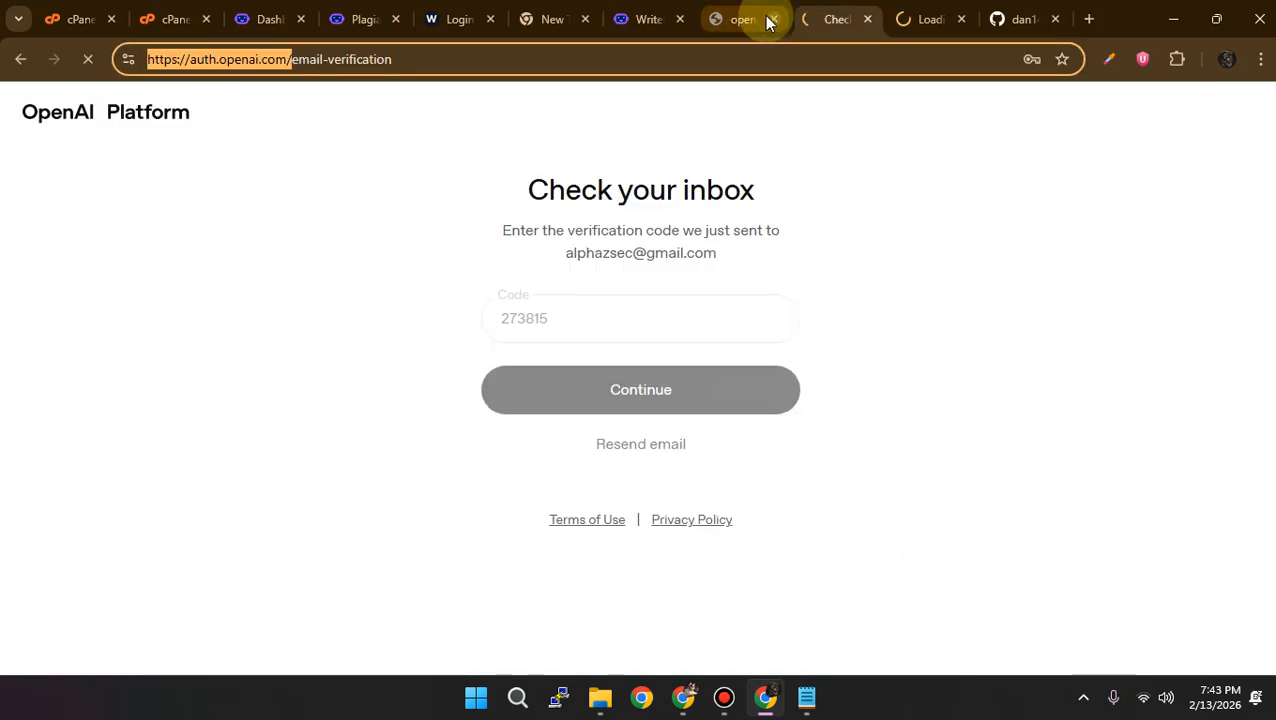
click(773, 19)
Go from the documentation to the WriteBot admin dashboard's Plagiarism API page.
click(684, 12)
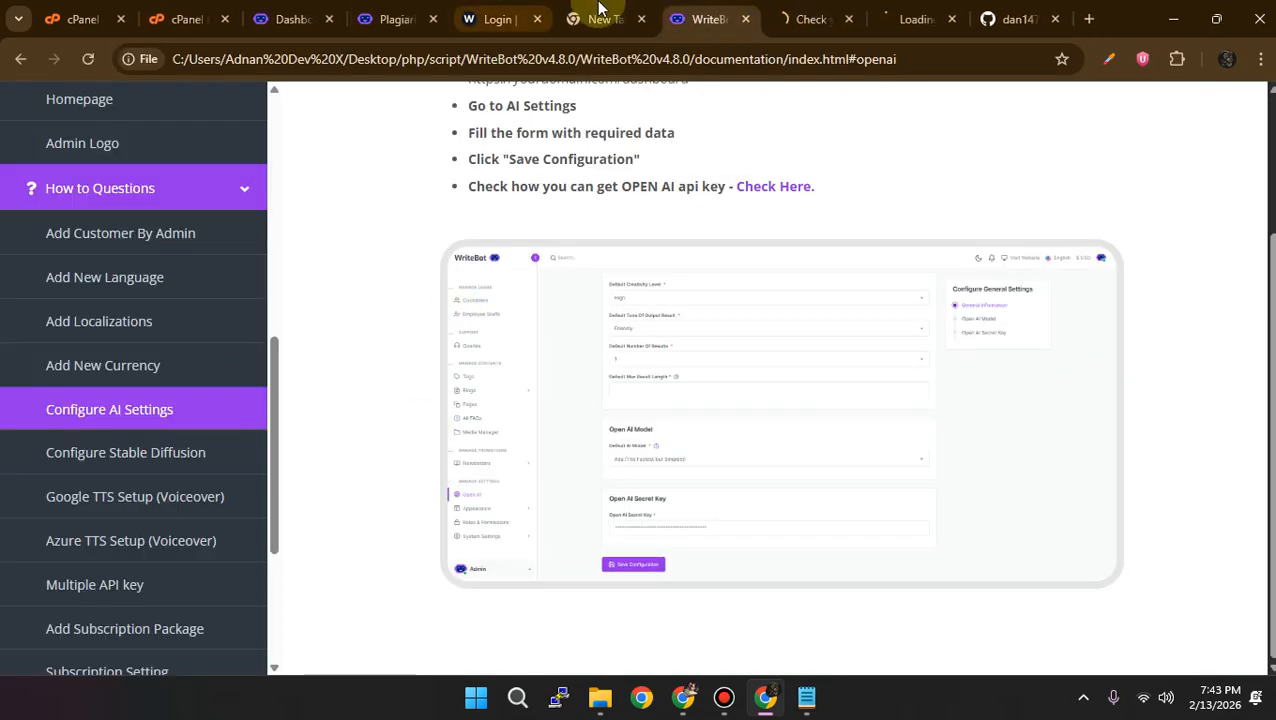
click(540, 10)
click(500, 9)
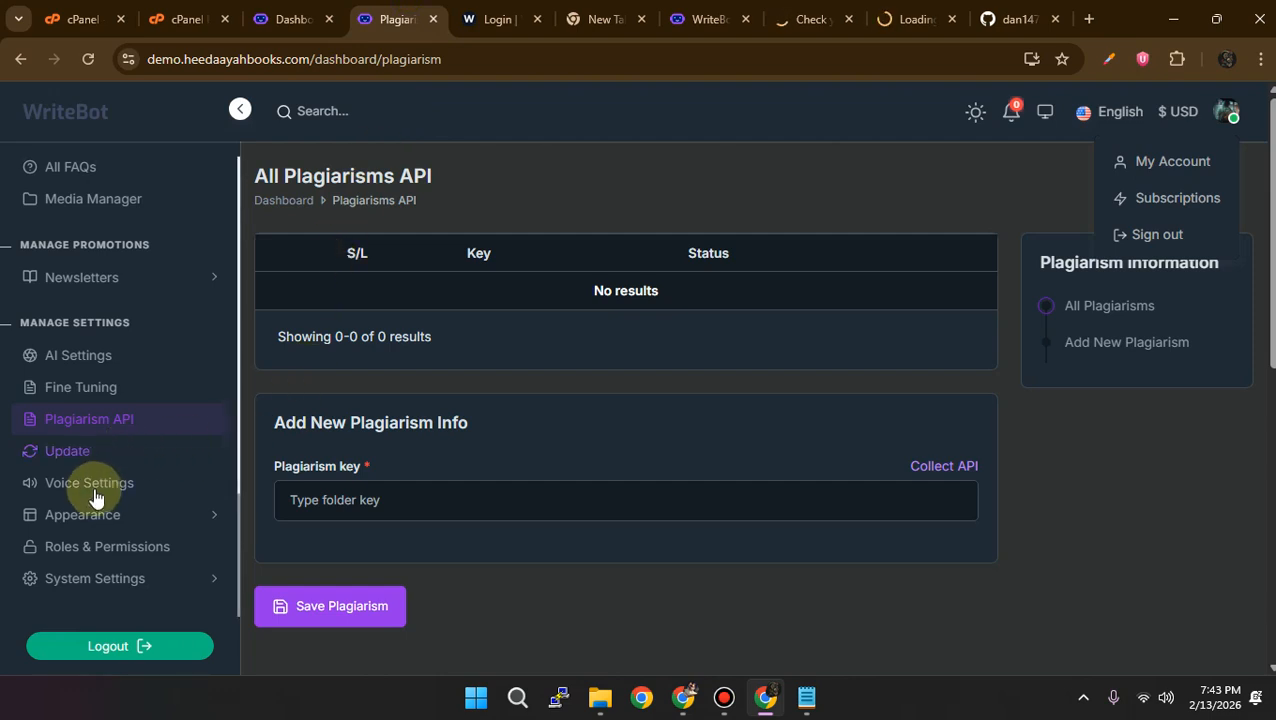
Expand System Settings in the WriteBot sidebar and reload the Plagiarism API page.
click(105, 574)
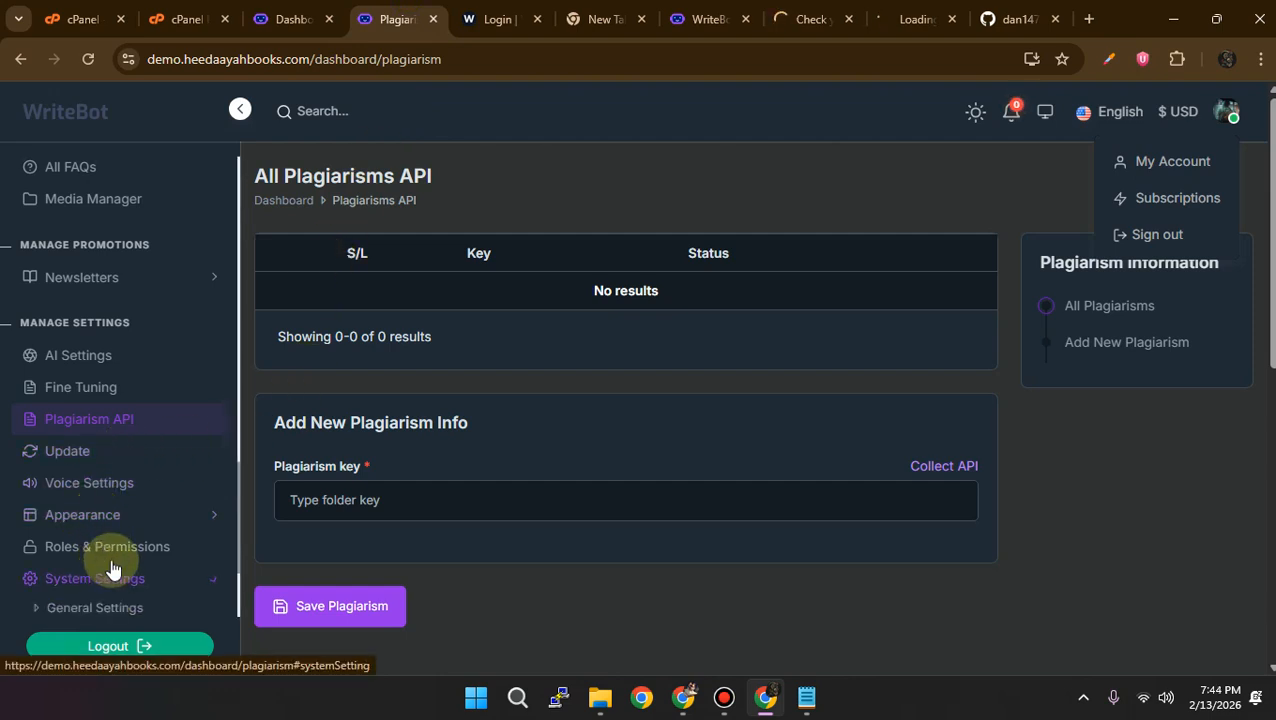
scroll(157, 507, down, 4)
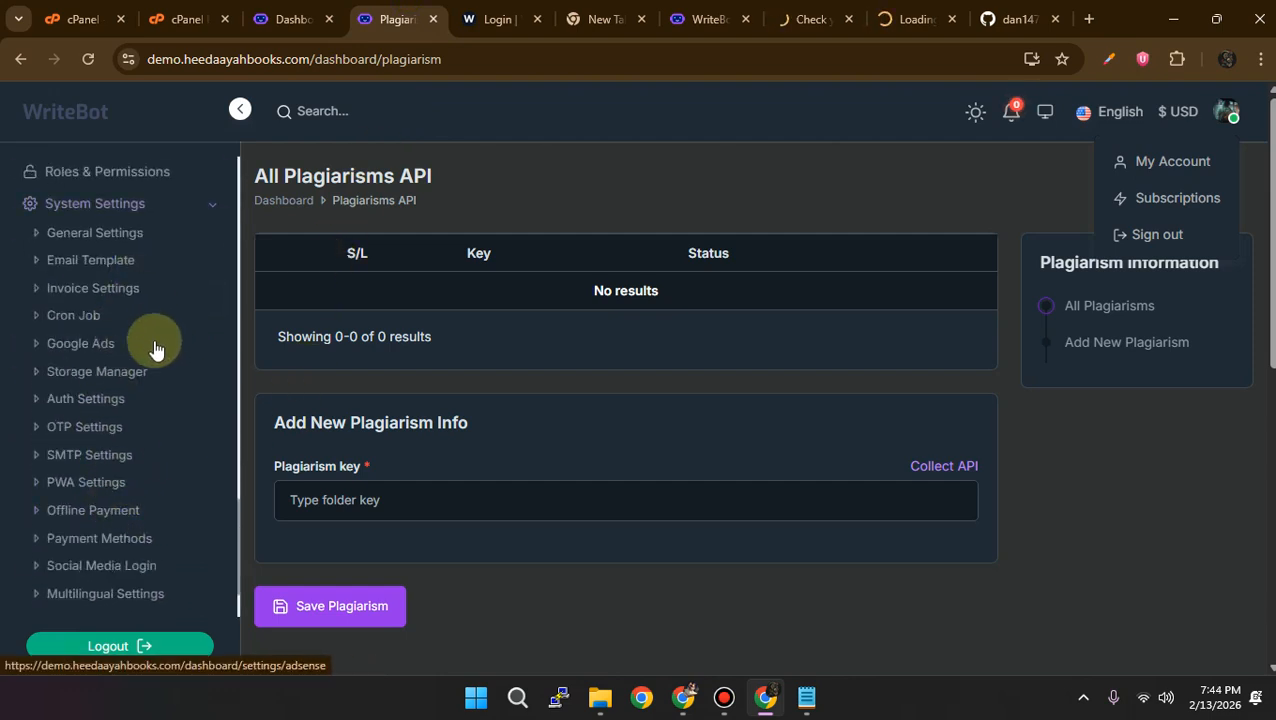
scroll(115, 430, down, 5)
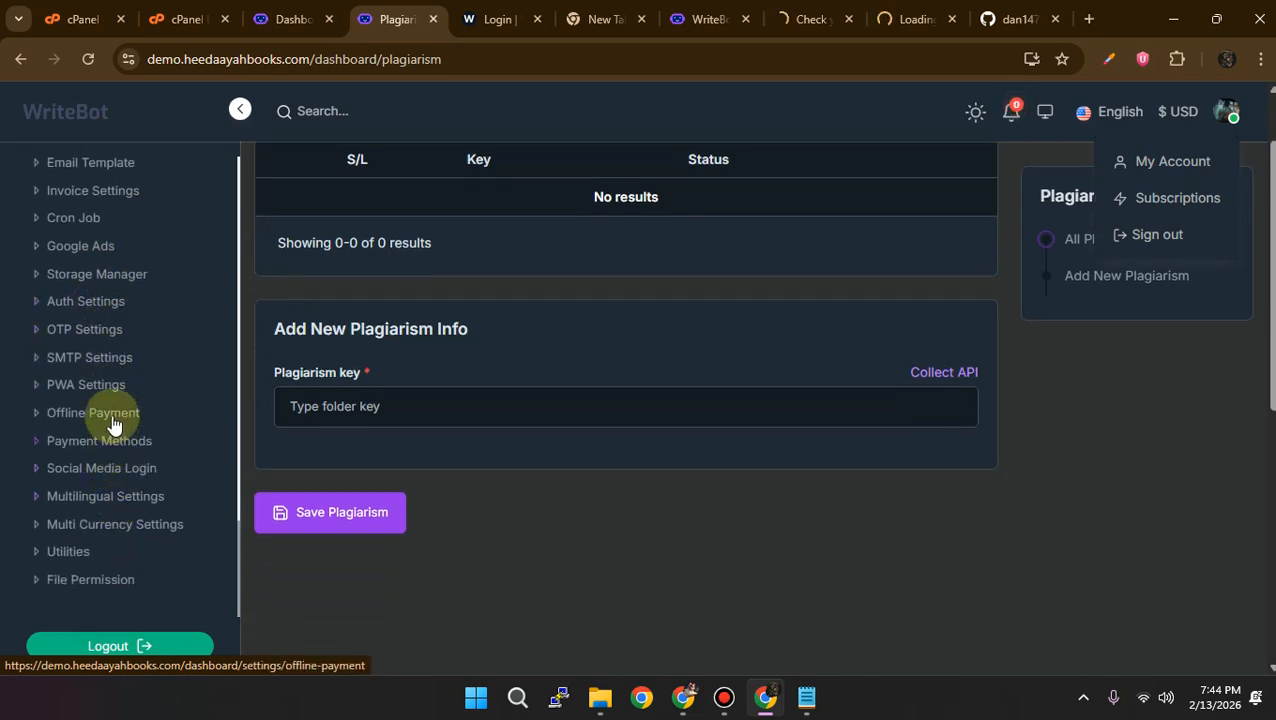
scroll(105, 401, up, 5)
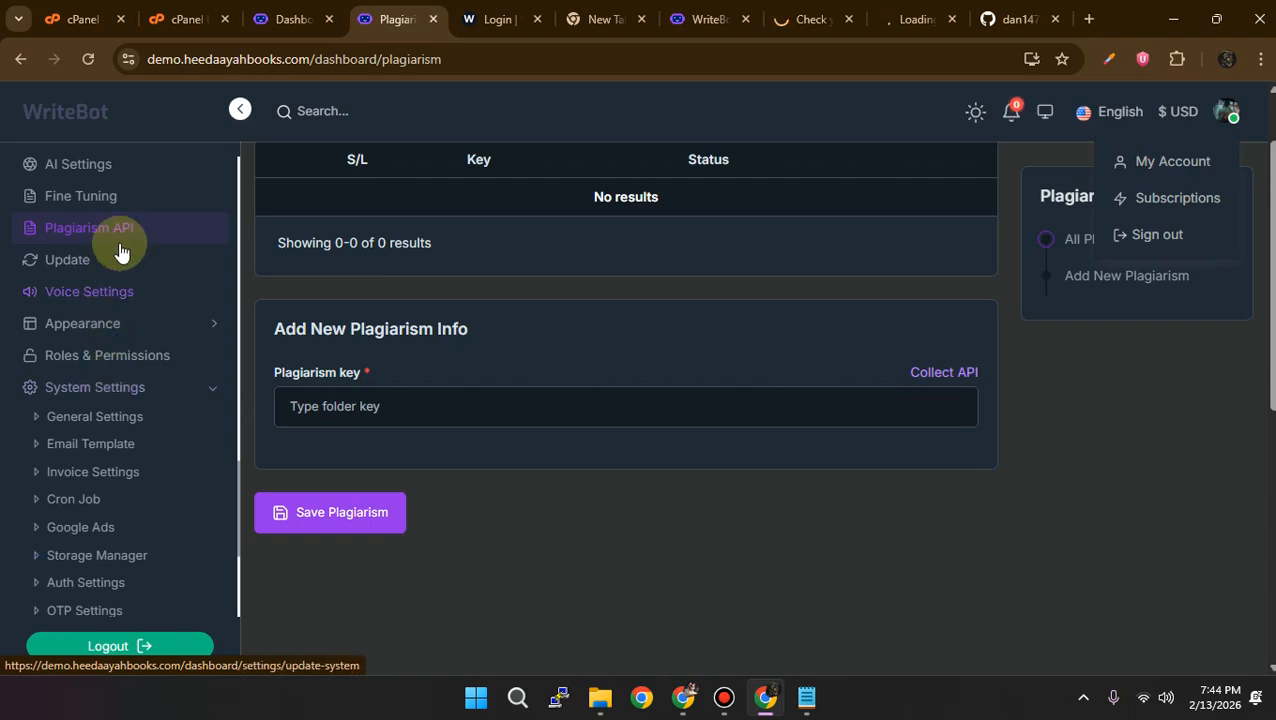
click(125, 240)
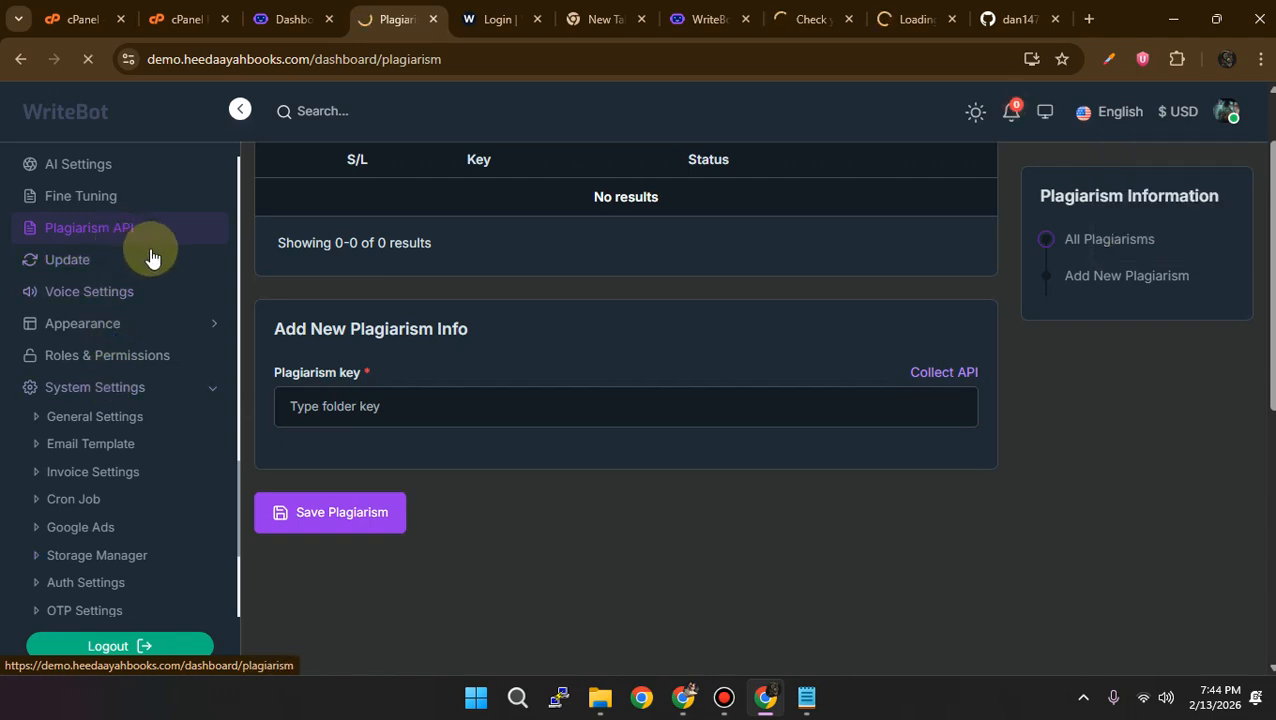
Glance at the OpenAI verification tab, then return and scroll through WriteBot's AI Settings fields.
click(818, 10)
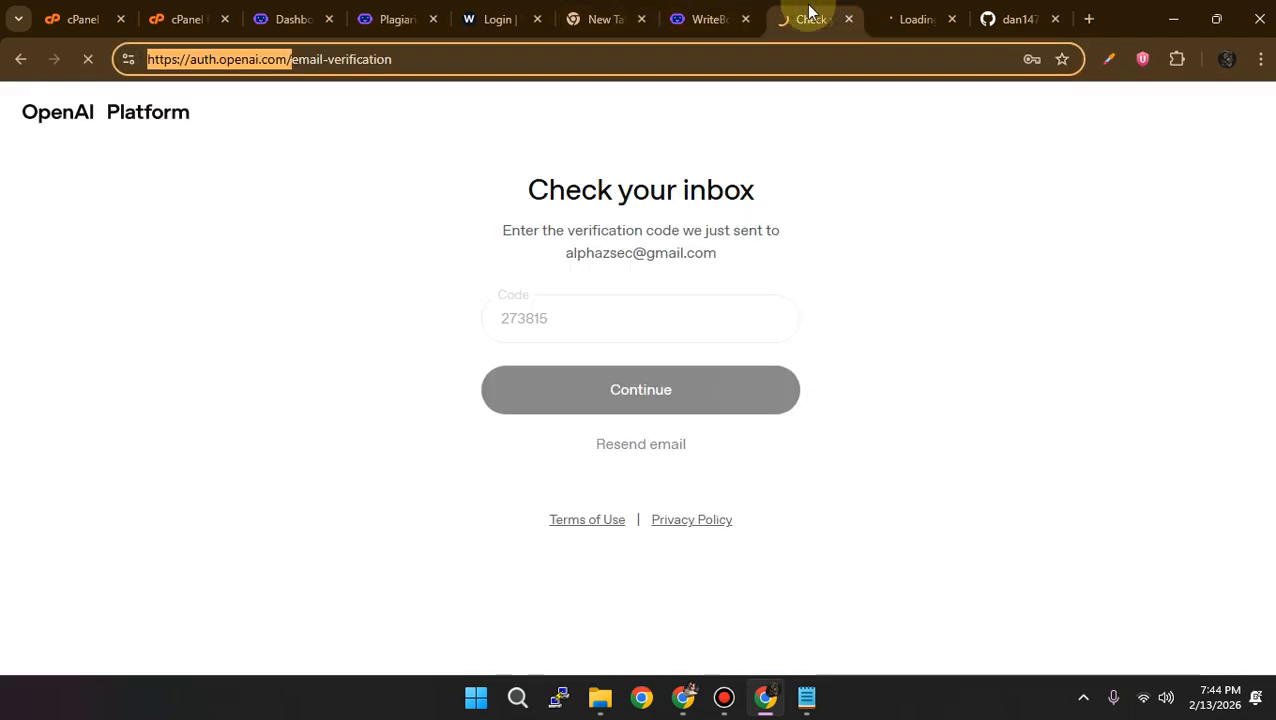
click(388, 12)
drag(262, 177, 561, 207)
click(561, 207)
scroll(590, 244, down, 2)
scroll(560, 330, up, 2)
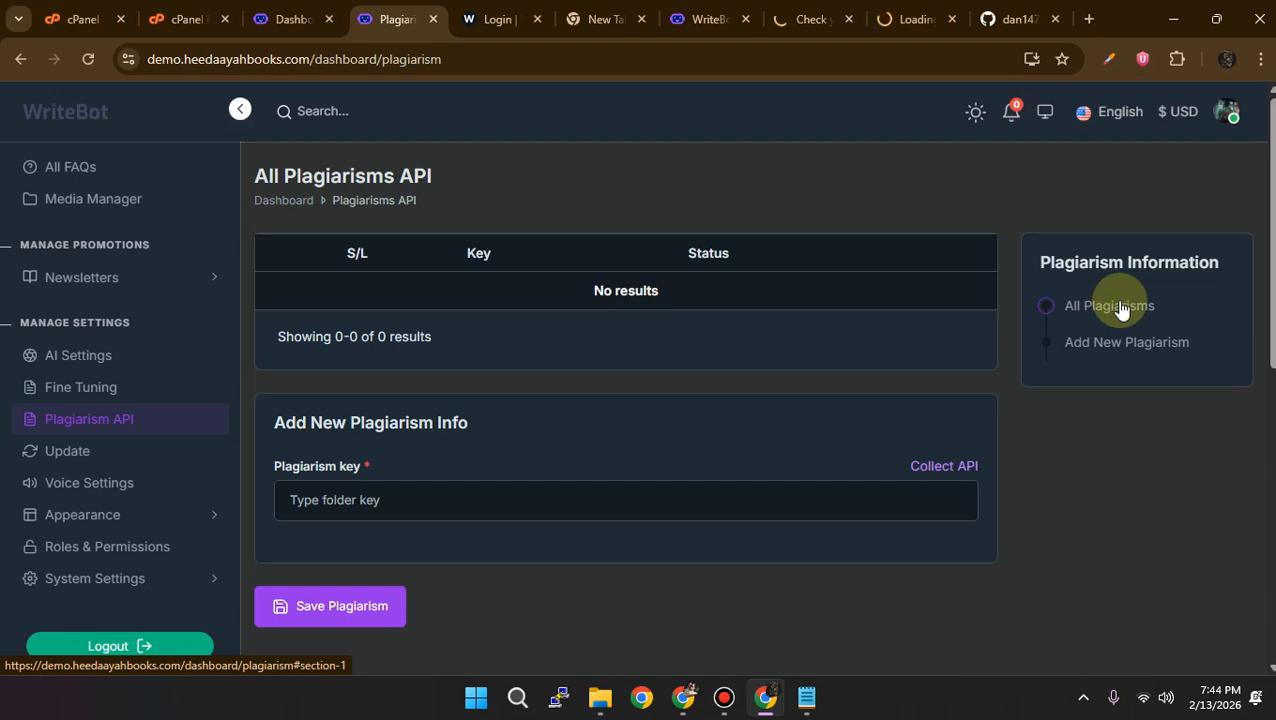
scroll(700, 350, down, 2)
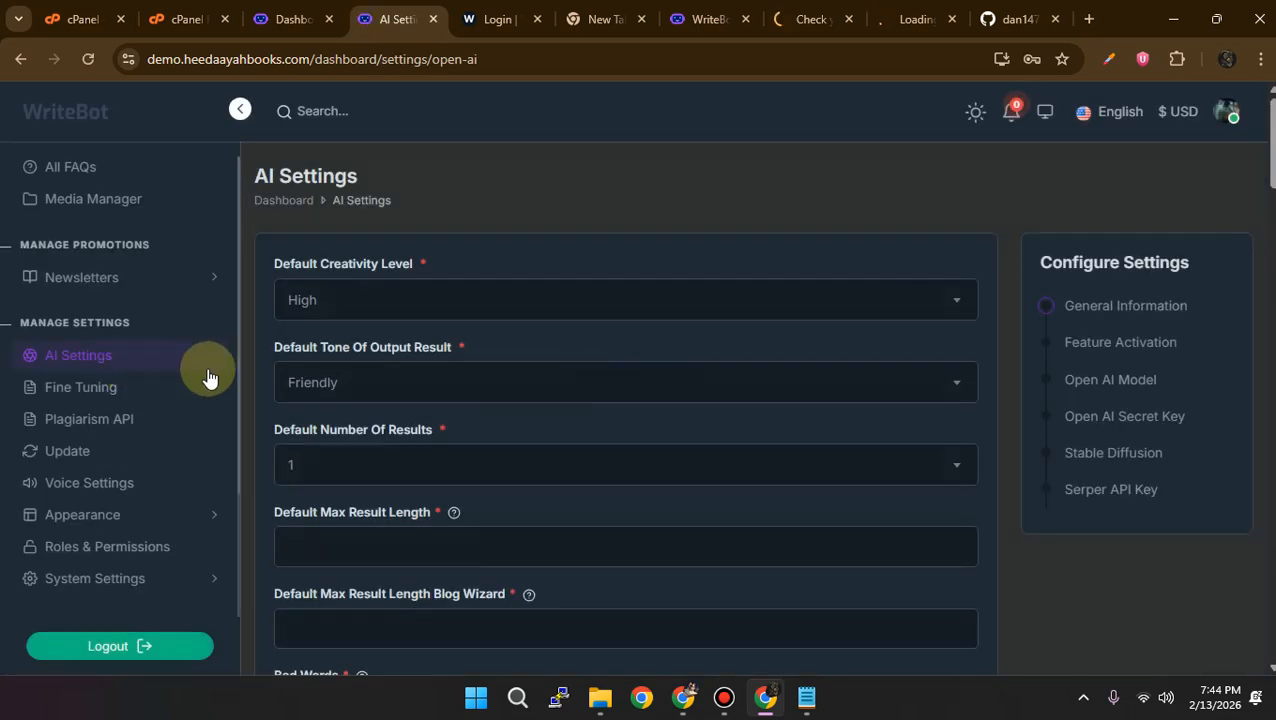
Set Default AI Model to Gpt 4o mini 2024 07 18.
scroll(487, 367, down, 12)
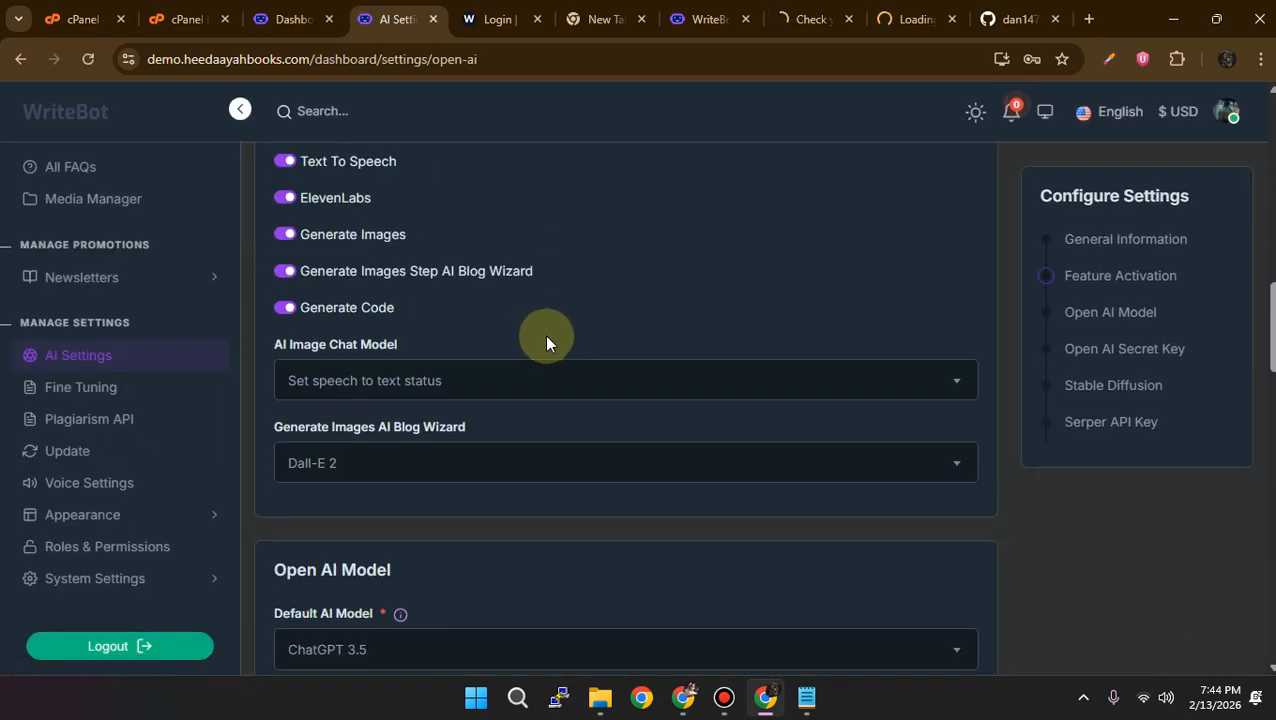
scroll(548, 337, down, 3)
drag(295, 195, 352, 190)
click(490, 274)
scroll(421, 384, down, 3)
scroll(427, 447, down, 1)
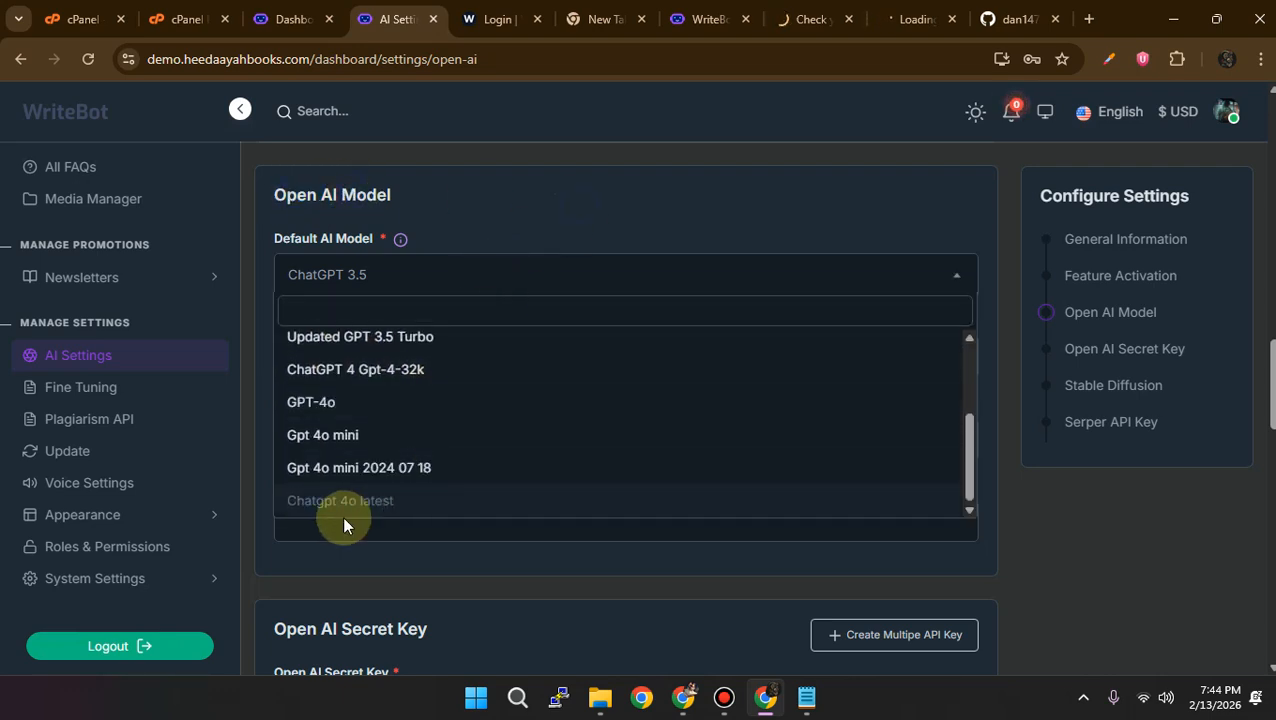
click(466, 469)
click(433, 276)
scroll(461, 370, up, 3)
scroll(418, 400, down, 3)
click(596, 172)
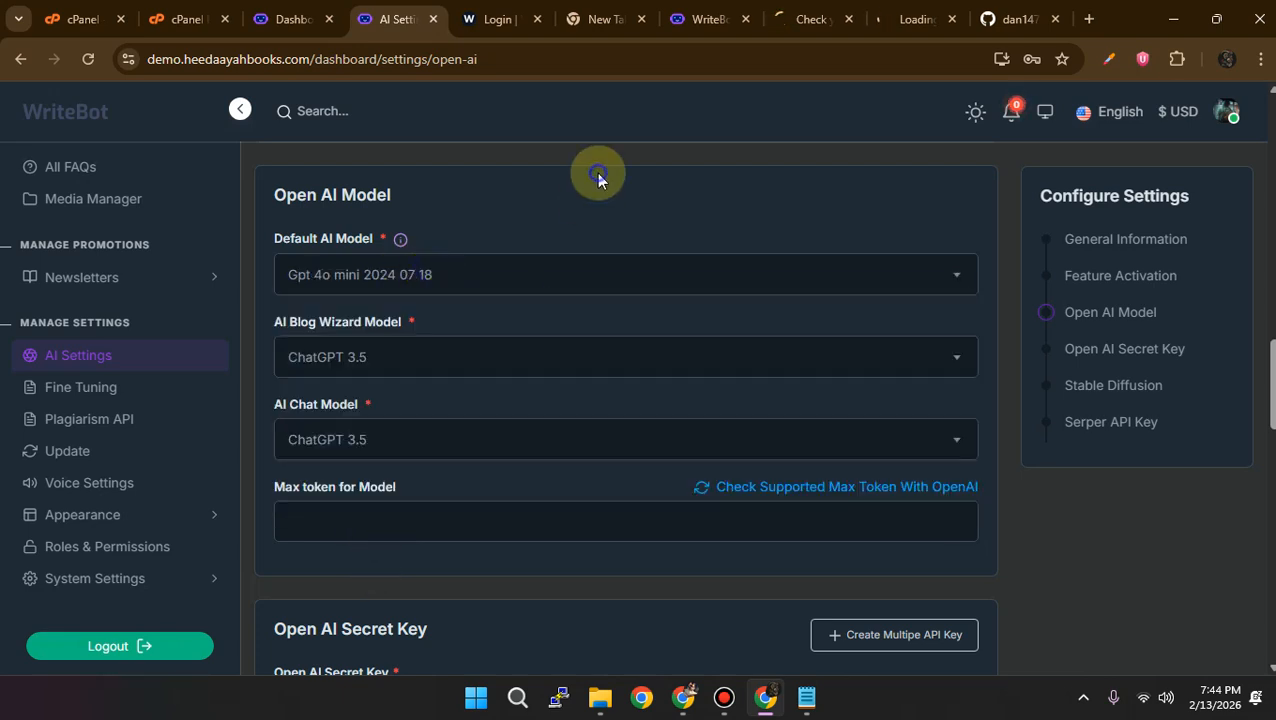
Set AI Blog Wizard Model to Gpt 4o mini 2024 07 18 and check the Max token field.
click(388, 358)
scroll(407, 535, down, 3)
scroll(406, 527, down, 2)
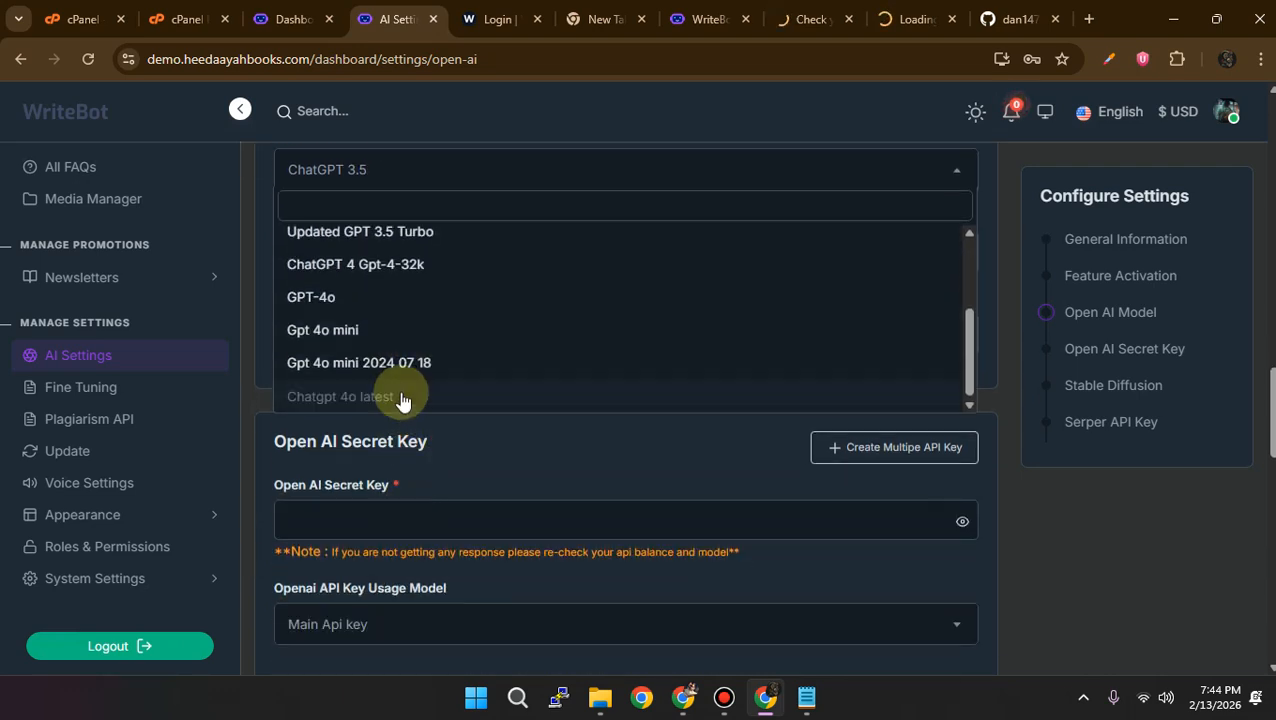
click(450, 365)
click(443, 332)
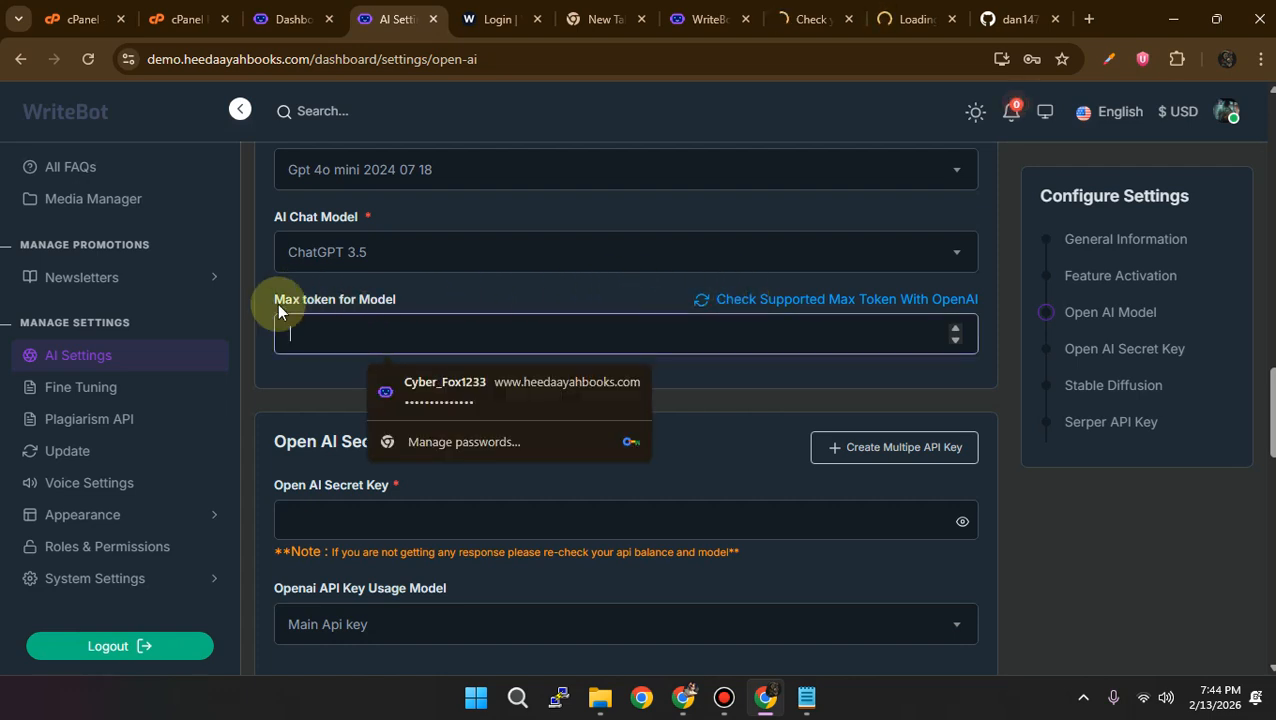
drag(278, 310, 407, 305)
click(427, 340)
scroll(463, 282, up, 2)
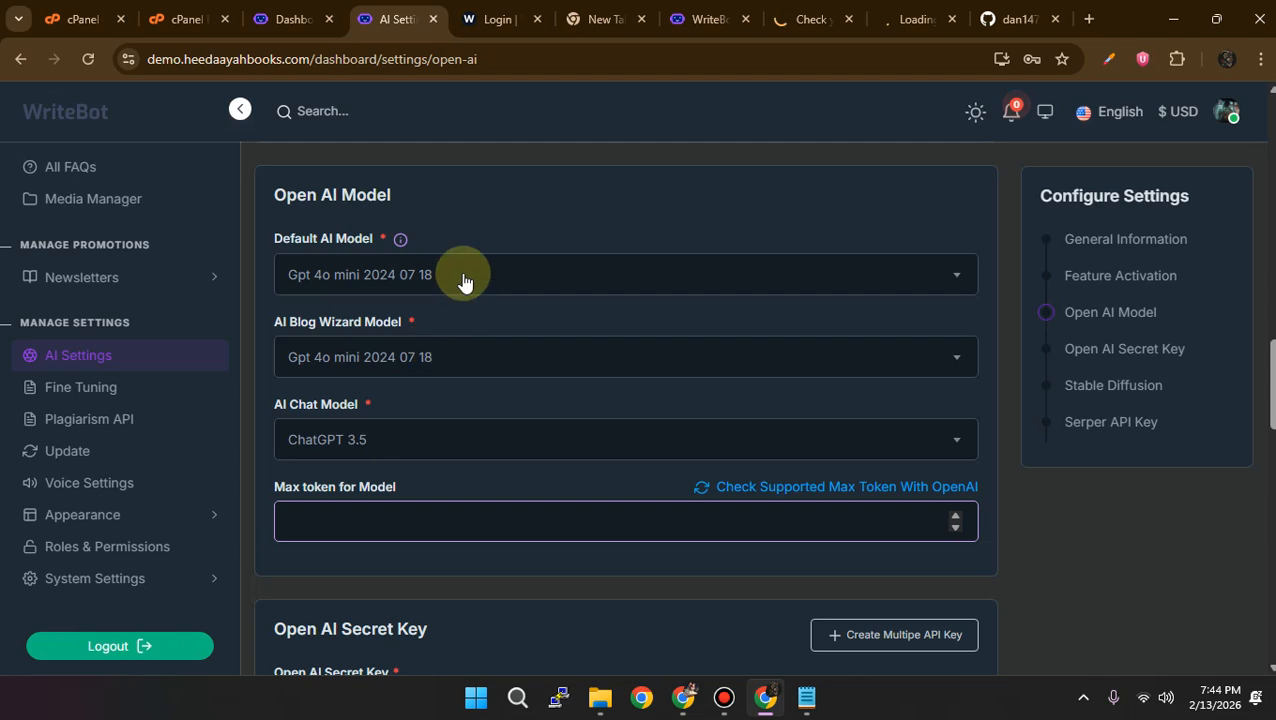
scroll(490, 273, down, 2)
scroll(496, 277, up, 1)
scroll(510, 310, down, 2)
scroll(522, 340, down, 1)
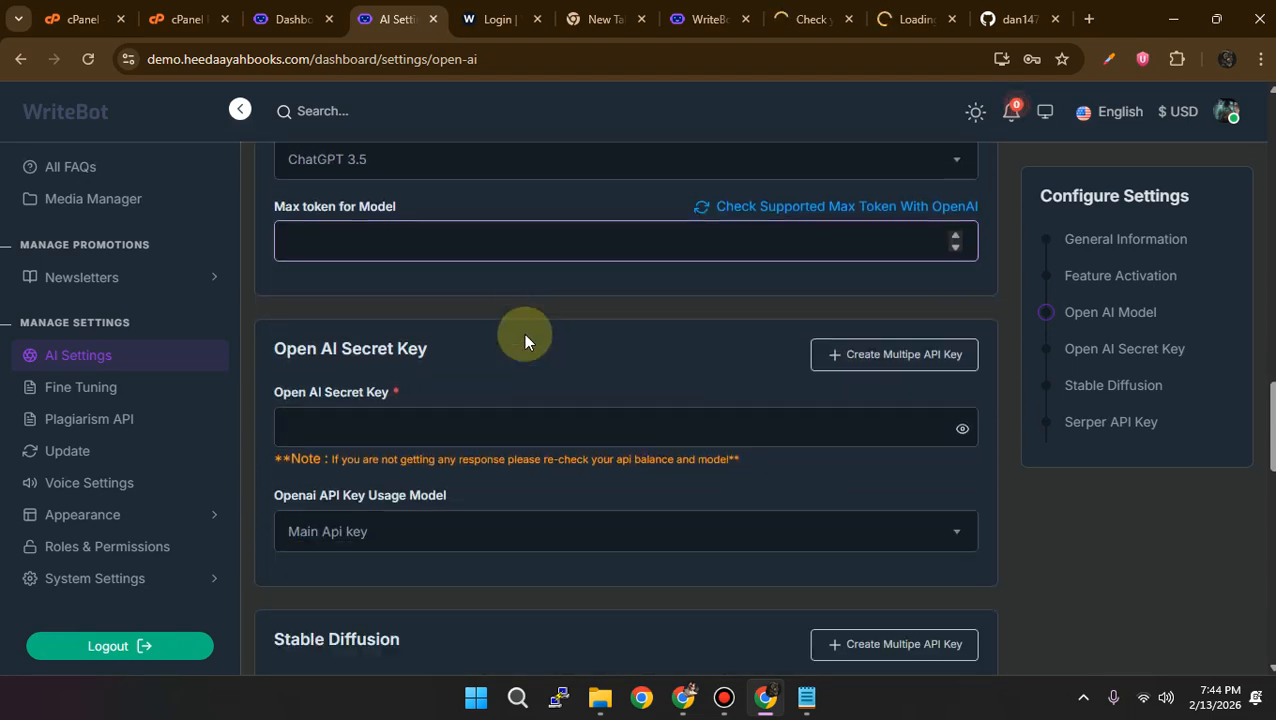
Keep the API key usage model on Main Api key, then switch to the OpenAI verification tab.
click(440, 424)
click(336, 527)
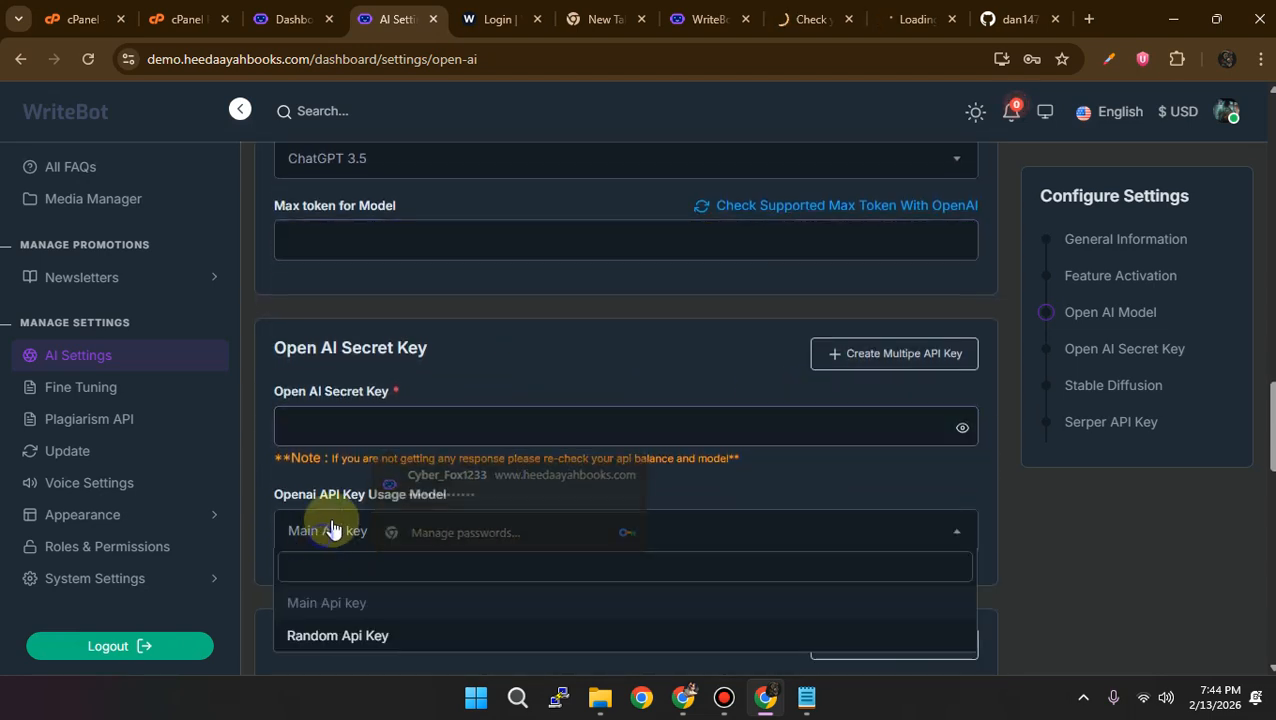
scroll(466, 481, down, 2)
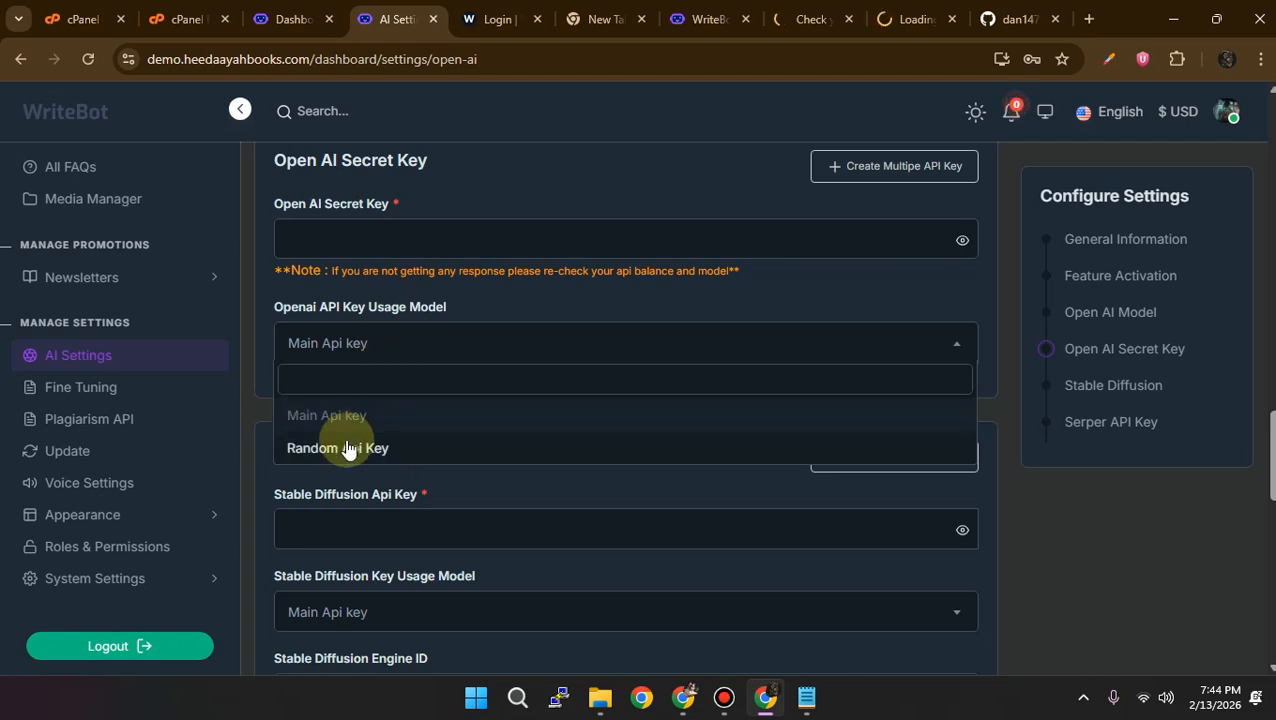
click(347, 447)
click(390, 358)
click(379, 416)
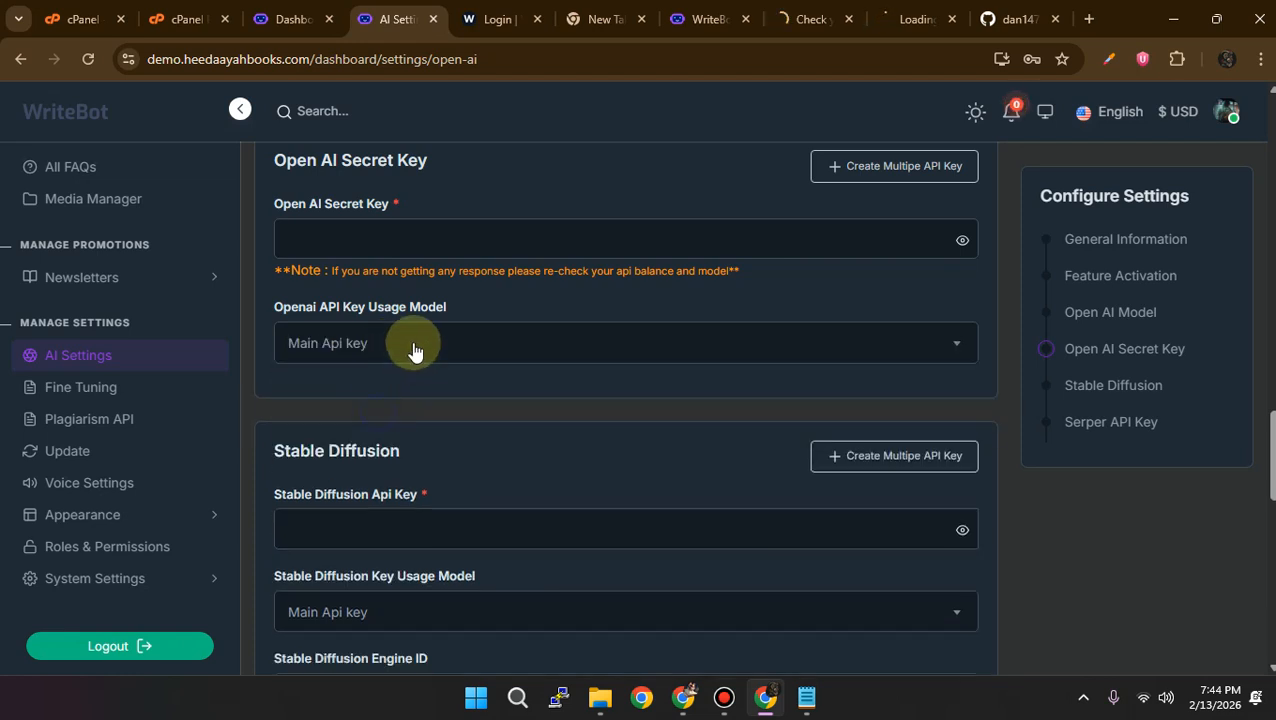
scroll(379, 390, up, 1)
click(374, 333)
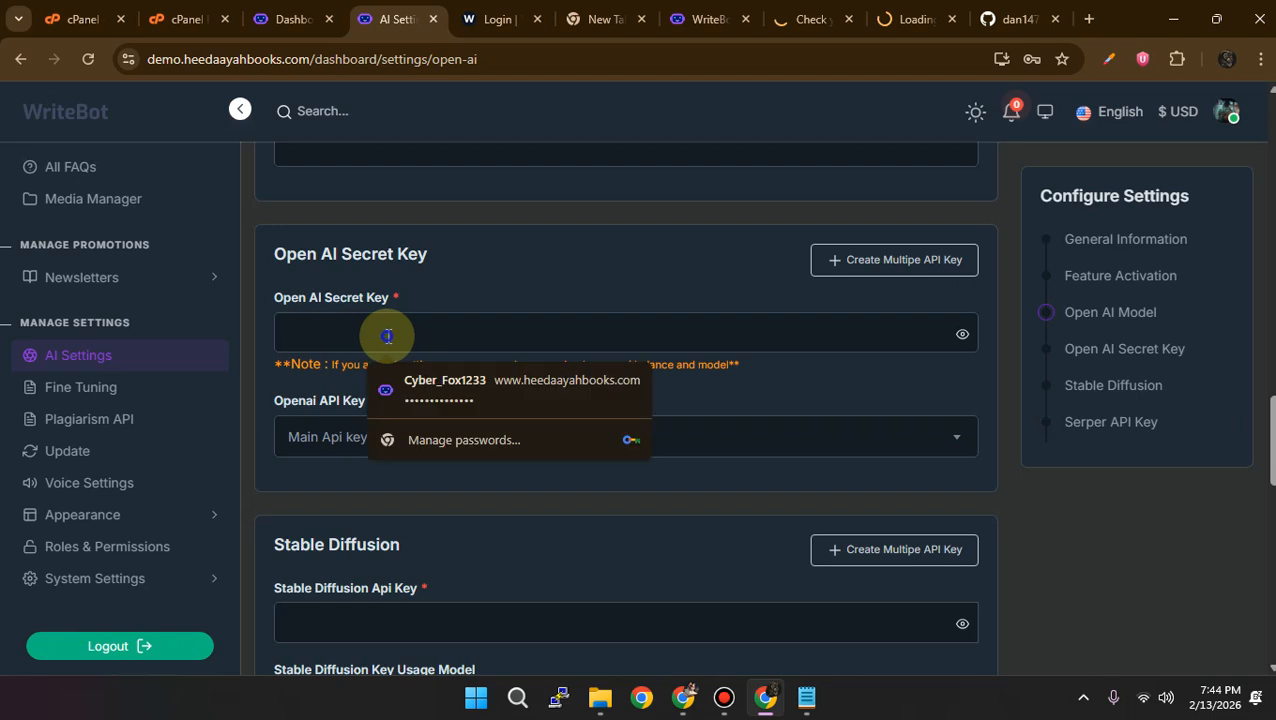
click(810, 18)
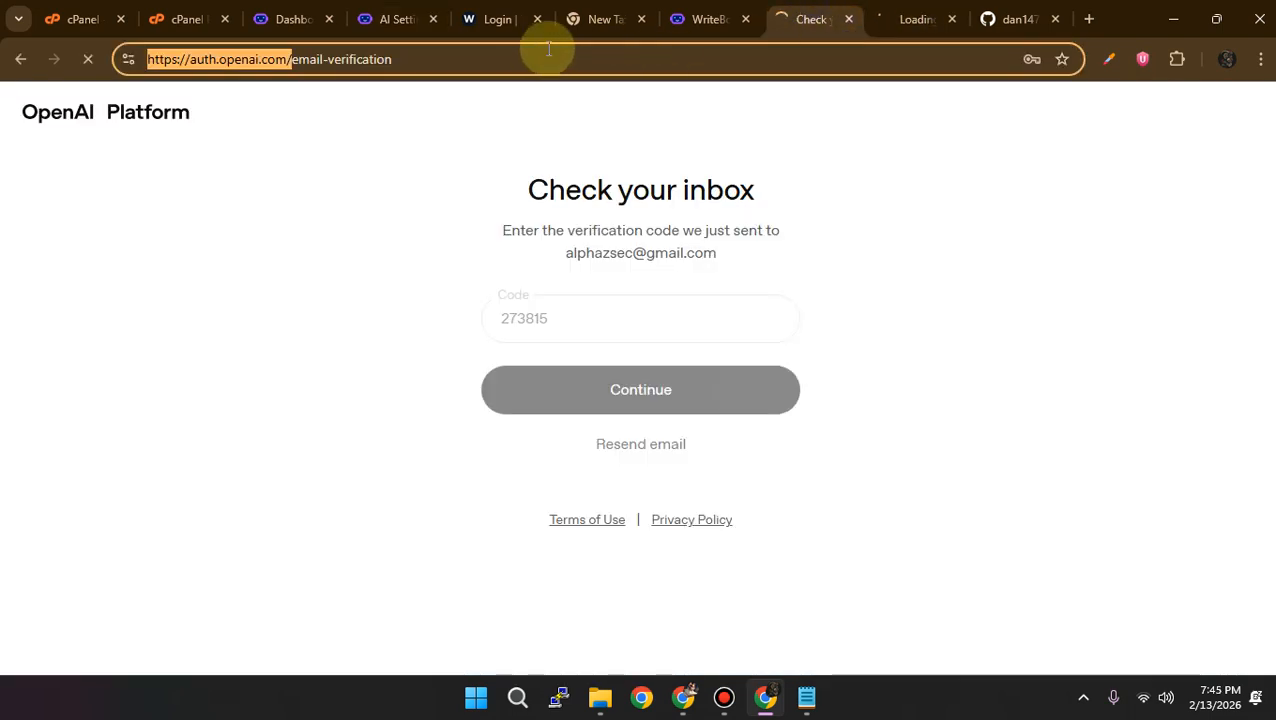
Reload the Check your inbox verification page, then close that tab.
click(883, 20)
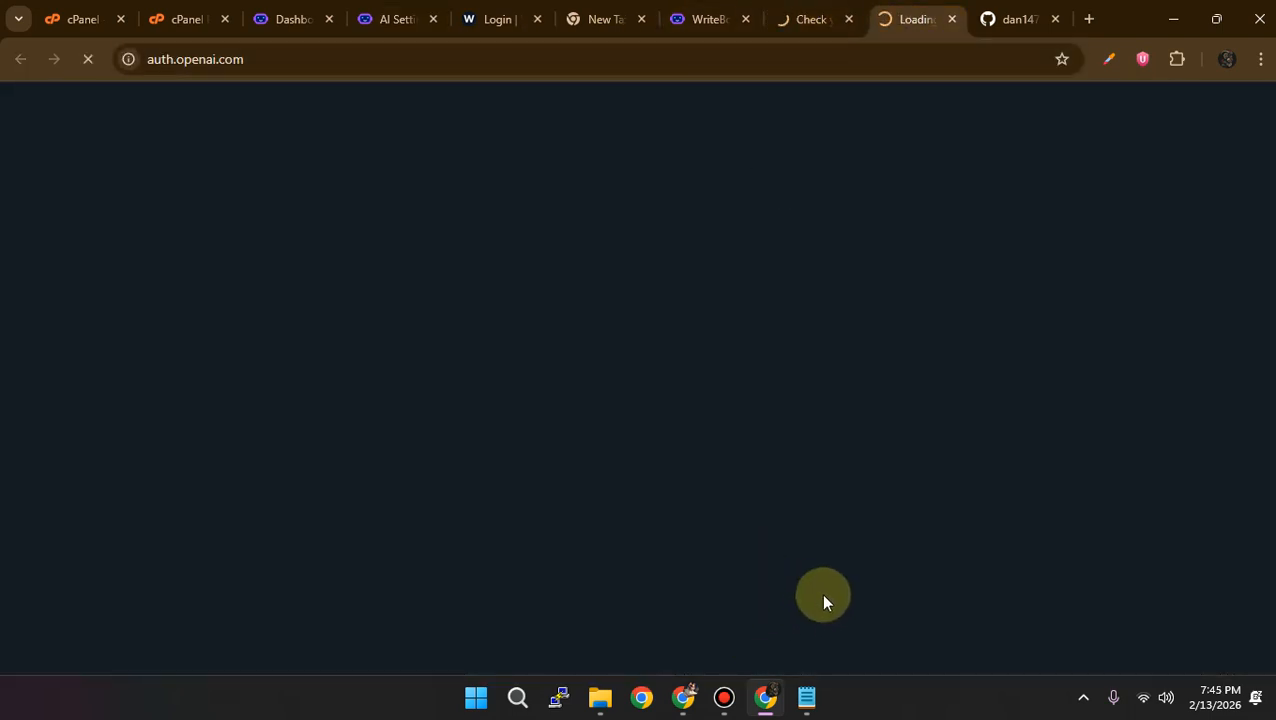
click(727, 697)
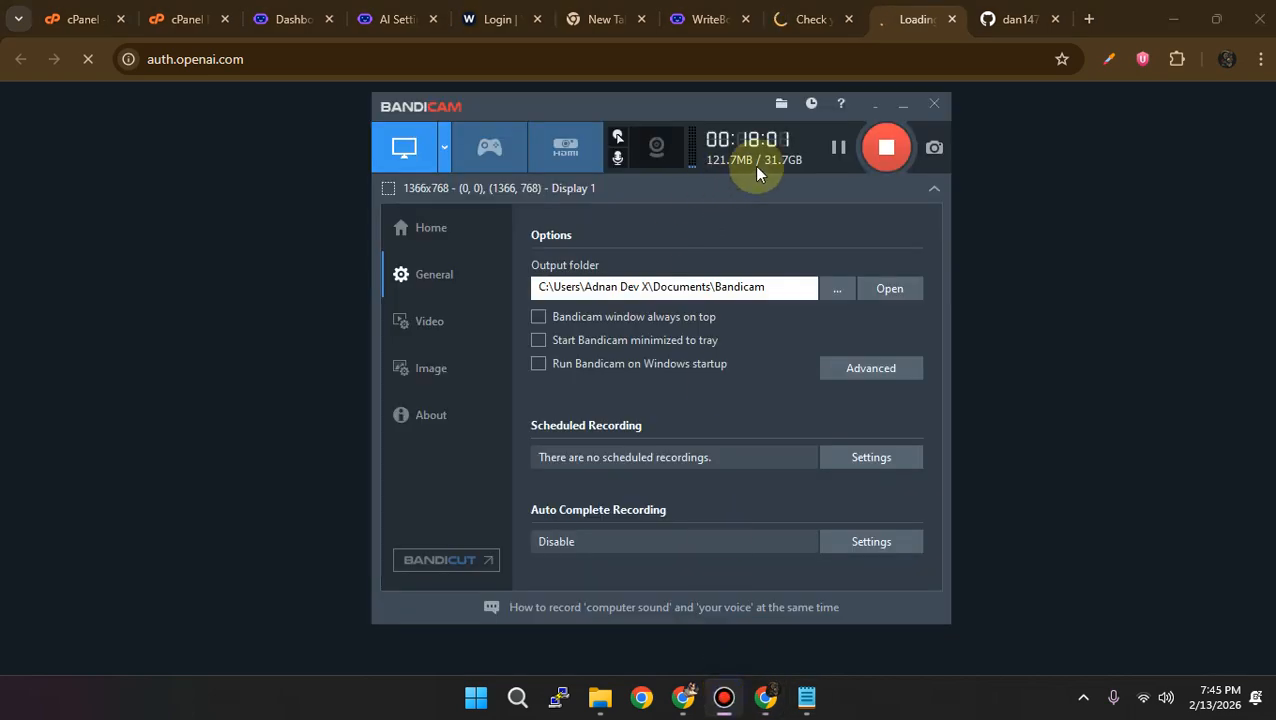
click(814, 18)
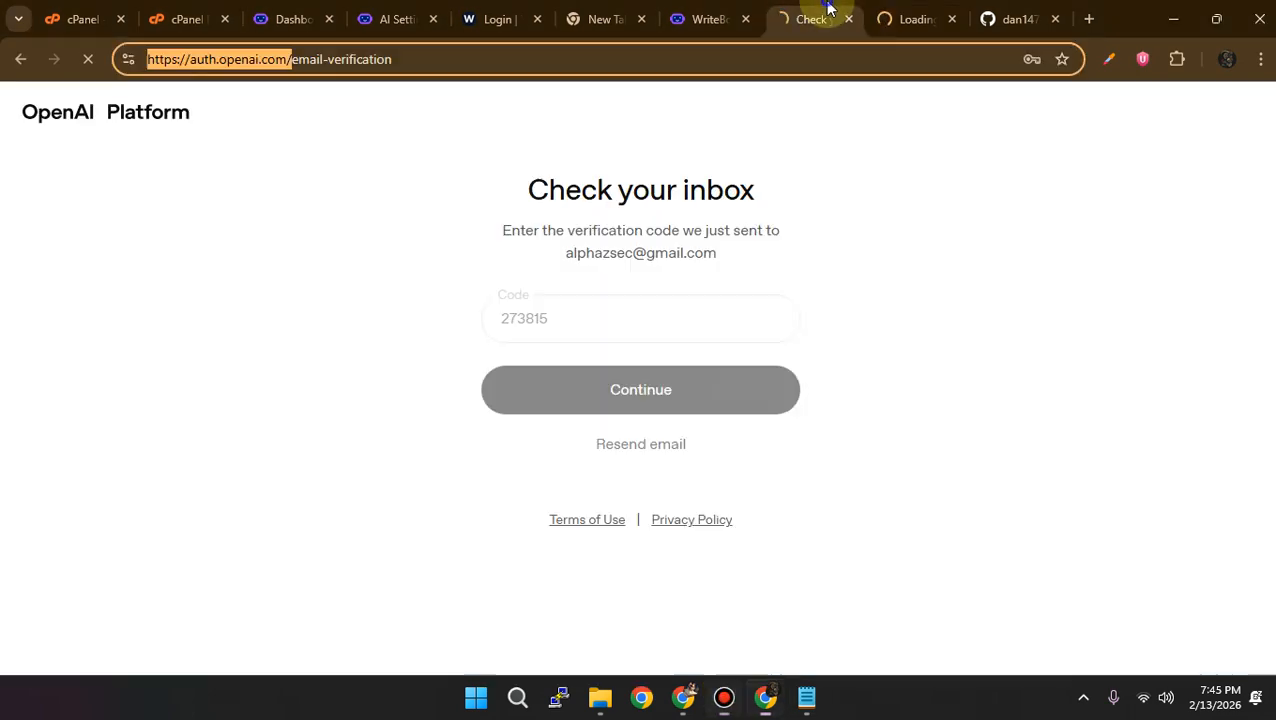
click(489, 64)
key(Return)
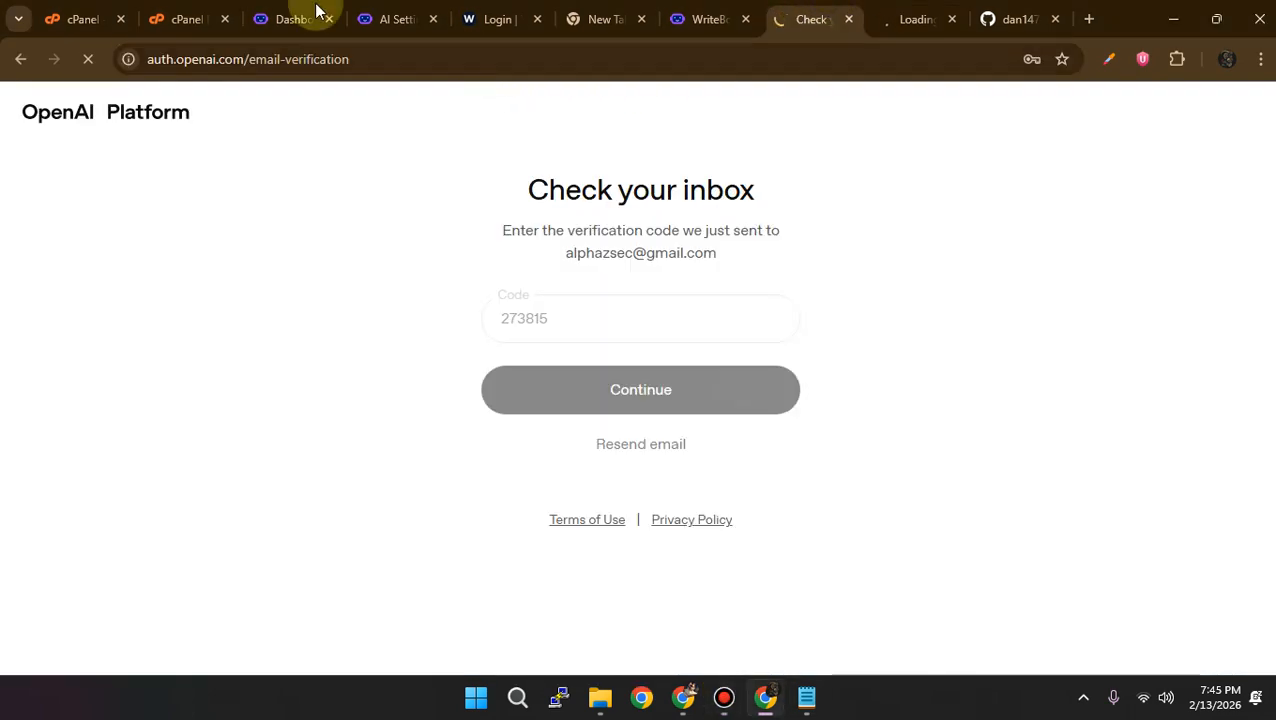
click(851, 19)
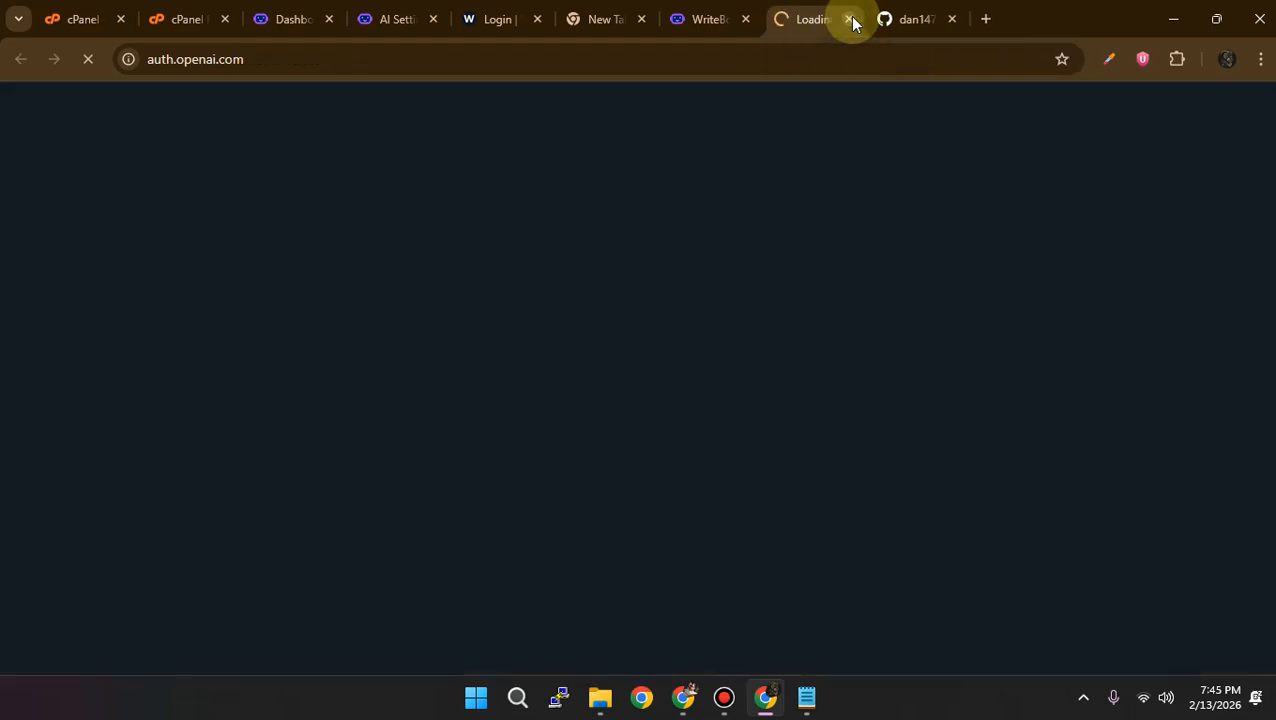
Browse the GitHub API-keys README.
click(884, 15)
scroll(645, 468, up, 10)
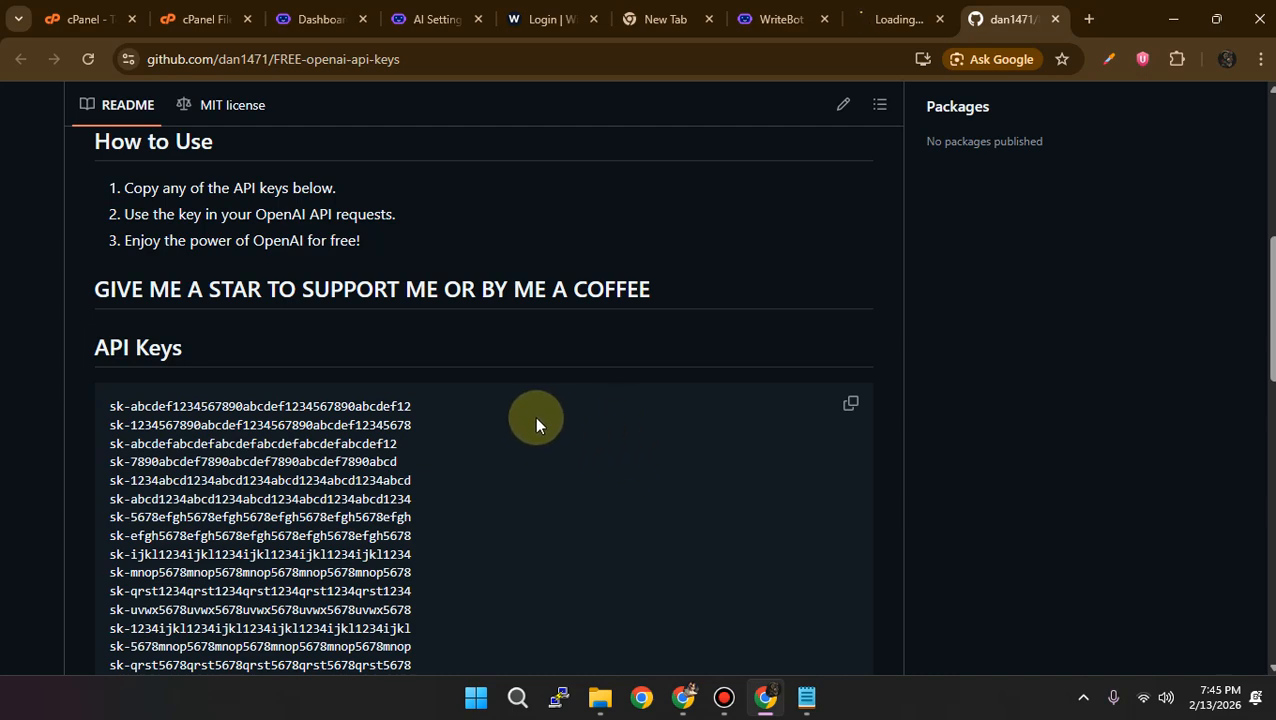
scroll(527, 426, down, 15)
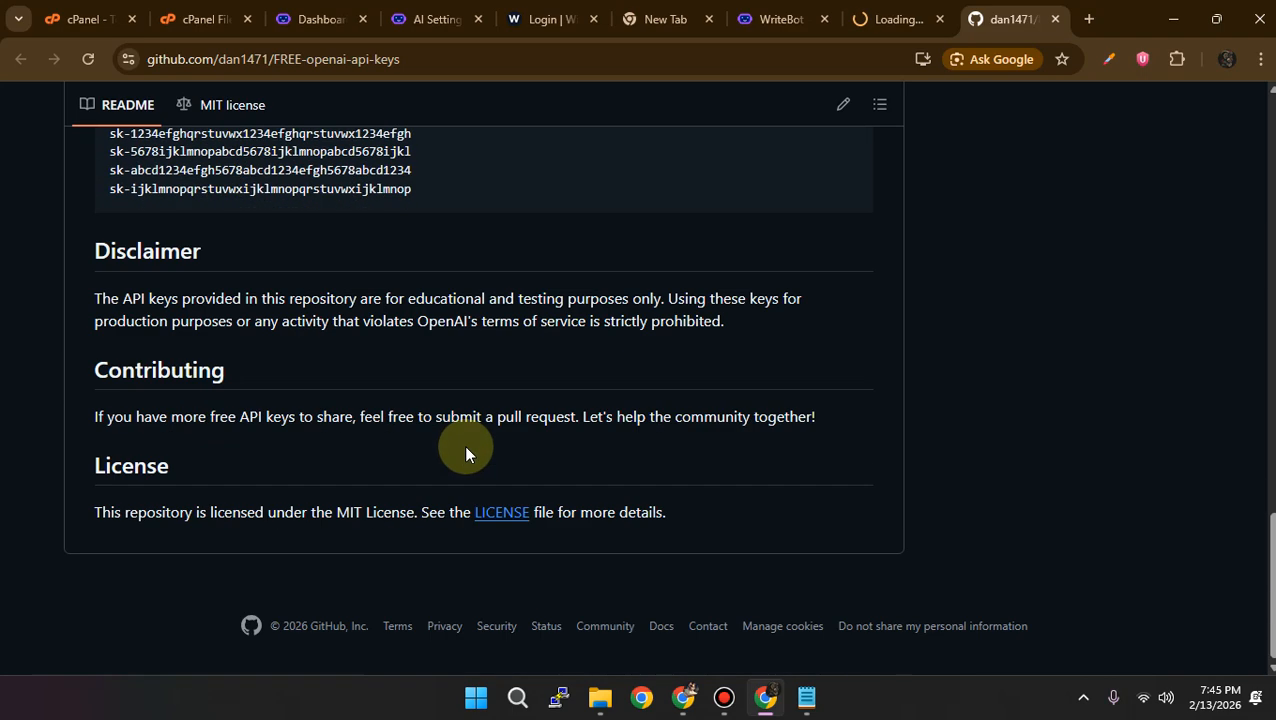
scroll(467, 445, up, 15)
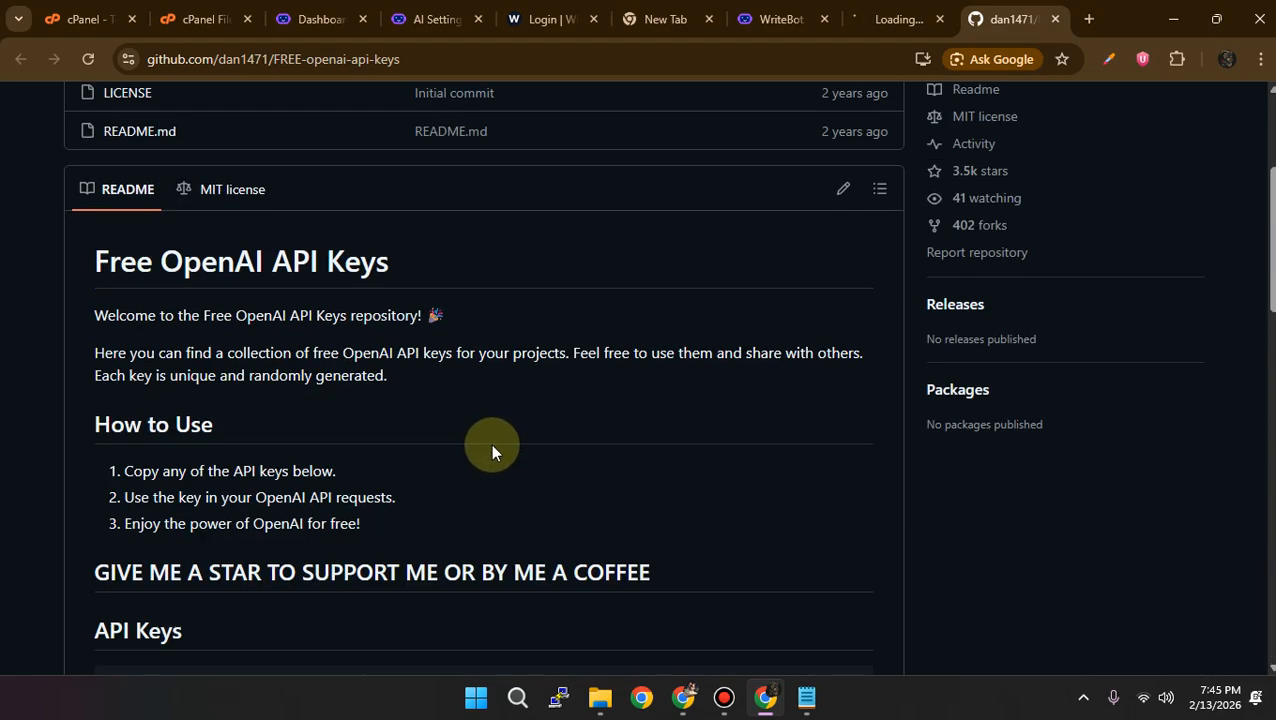
click(860, 18)
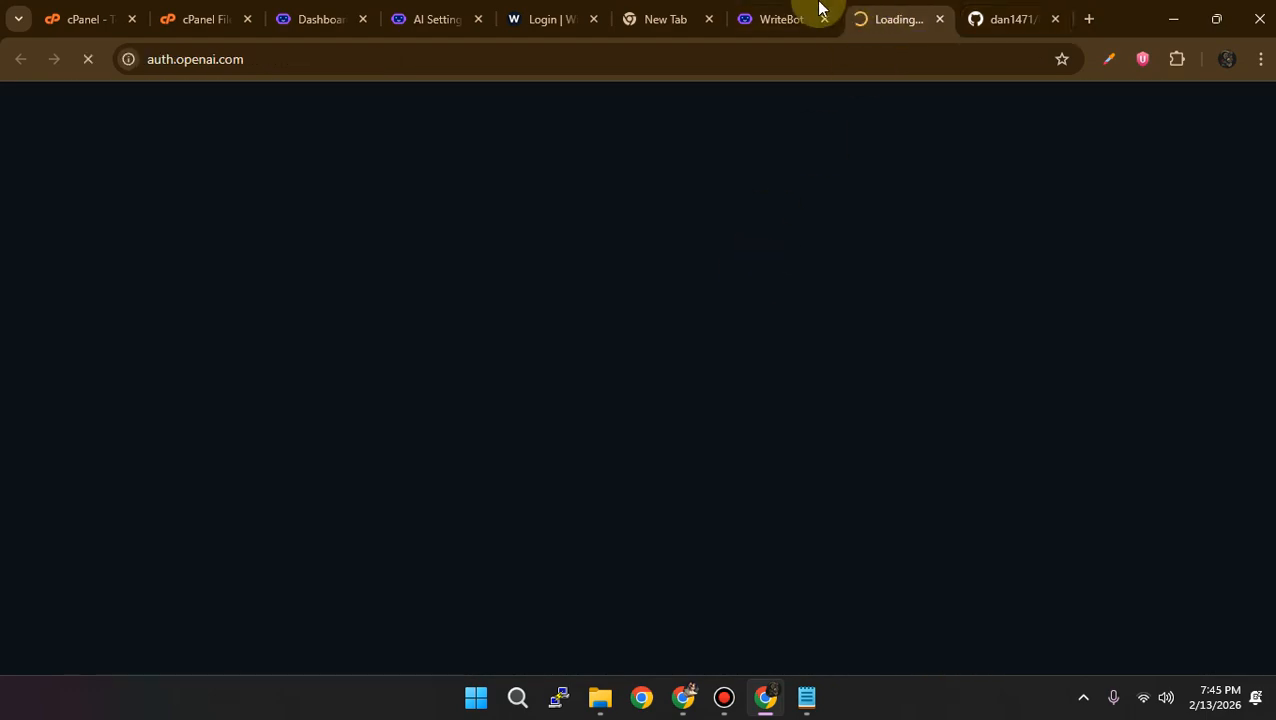
Close the WriteBot documentation tab and the blank new tab.
click(818, 8)
scroll(488, 472, up, 2)
scroll(497, 466, down, 2)
click(824, 18)
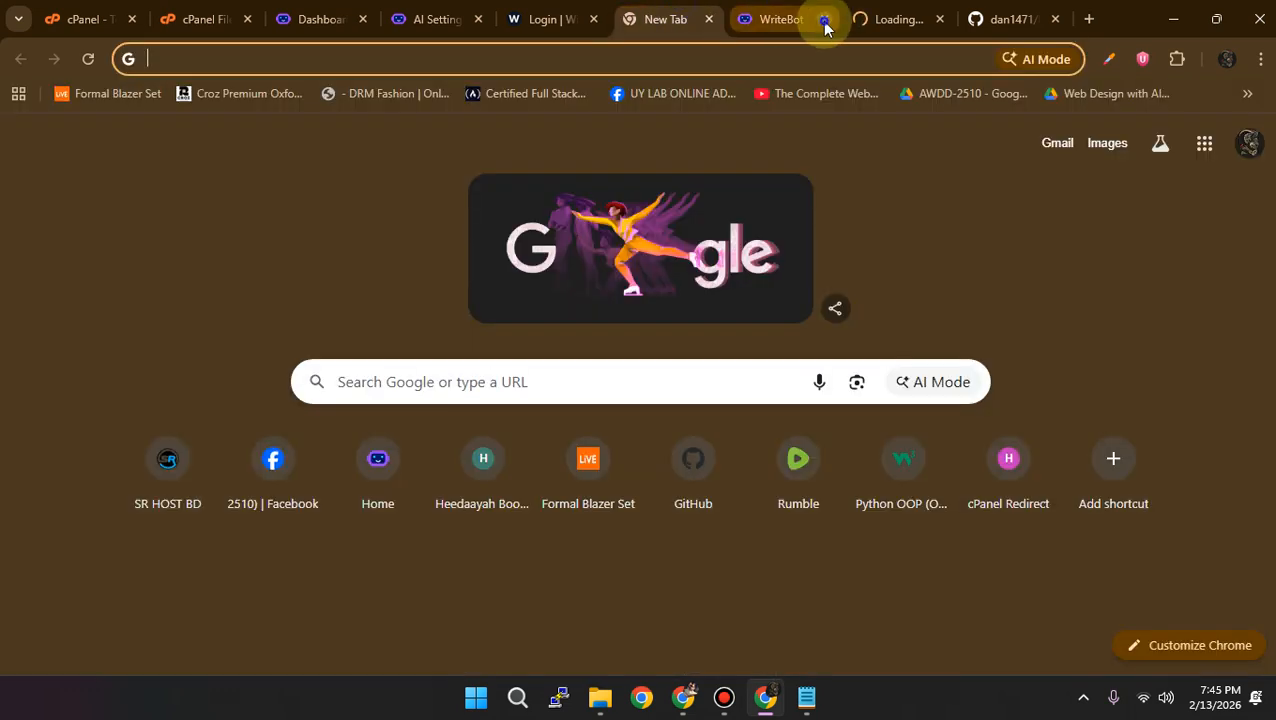
click(713, 19)
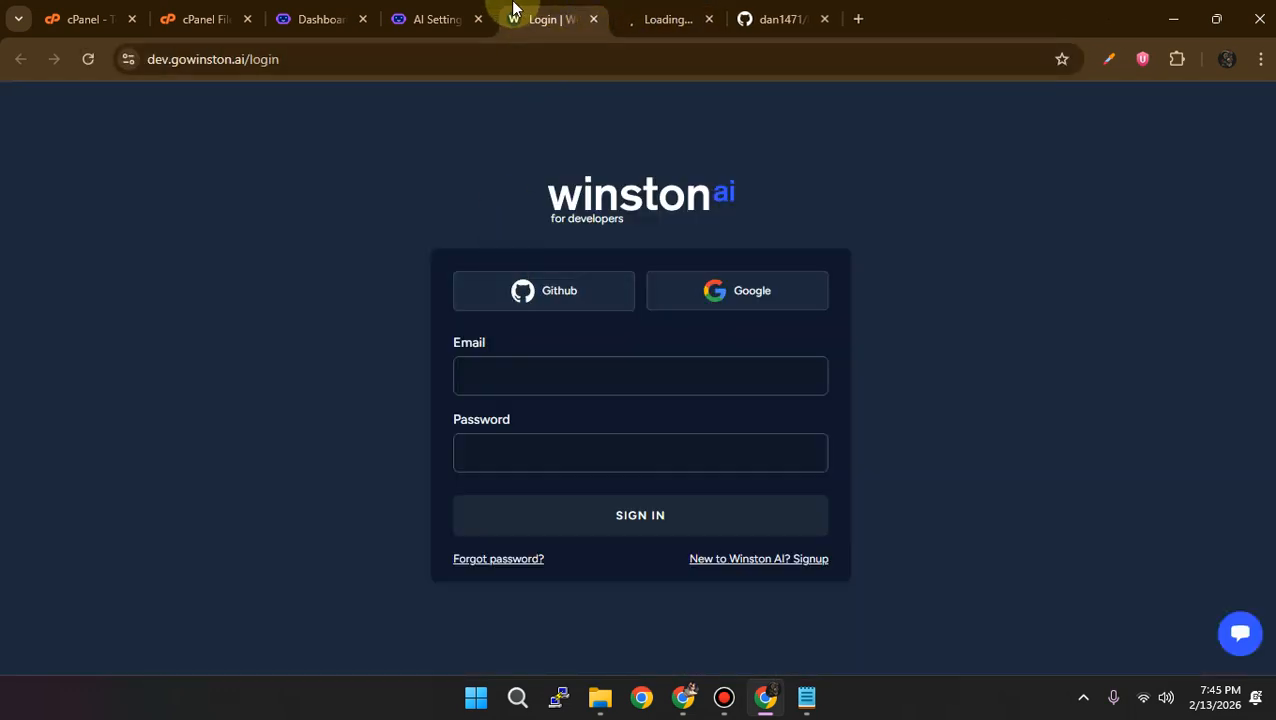
Review WriteBot AI Settings, jumping to the Open AI Secret Key and Serper API Key sections.
click(441, 19)
scroll(567, 548, up, 2)
scroll(567, 548, up, 5)
scroll(618, 452, up, 10)
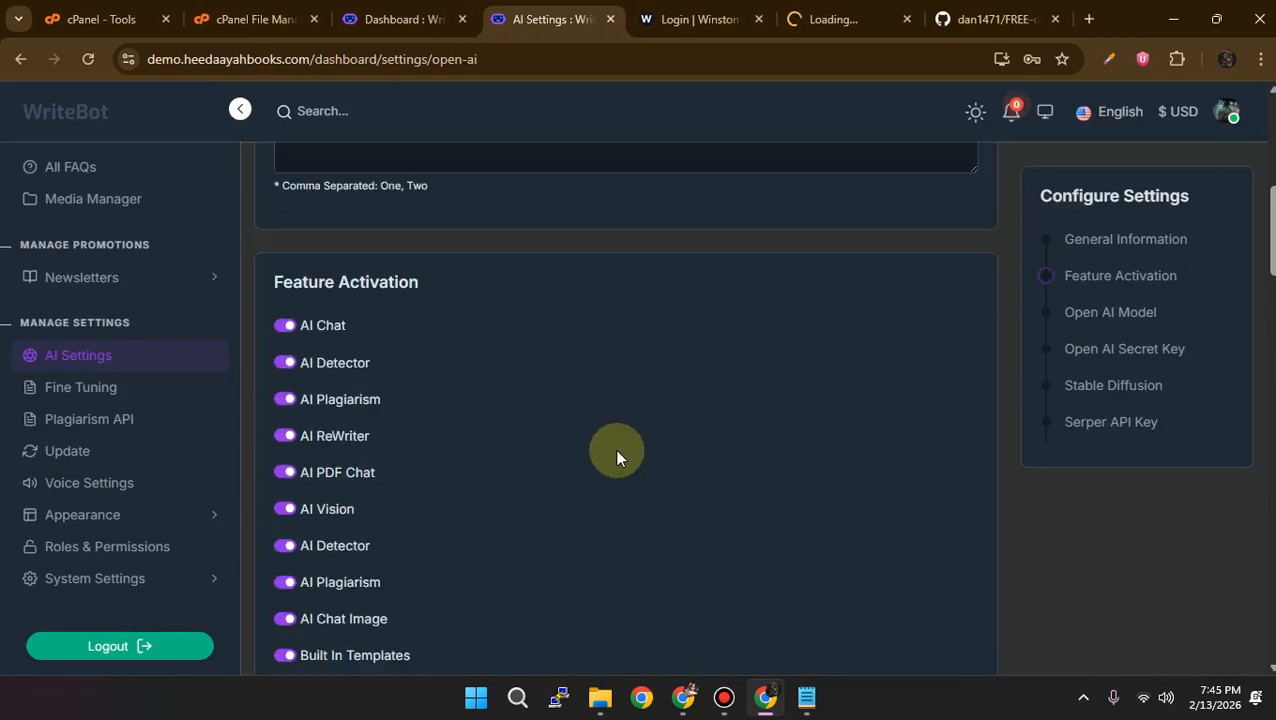
scroll(630, 415, down, 8)
click(1077, 360)
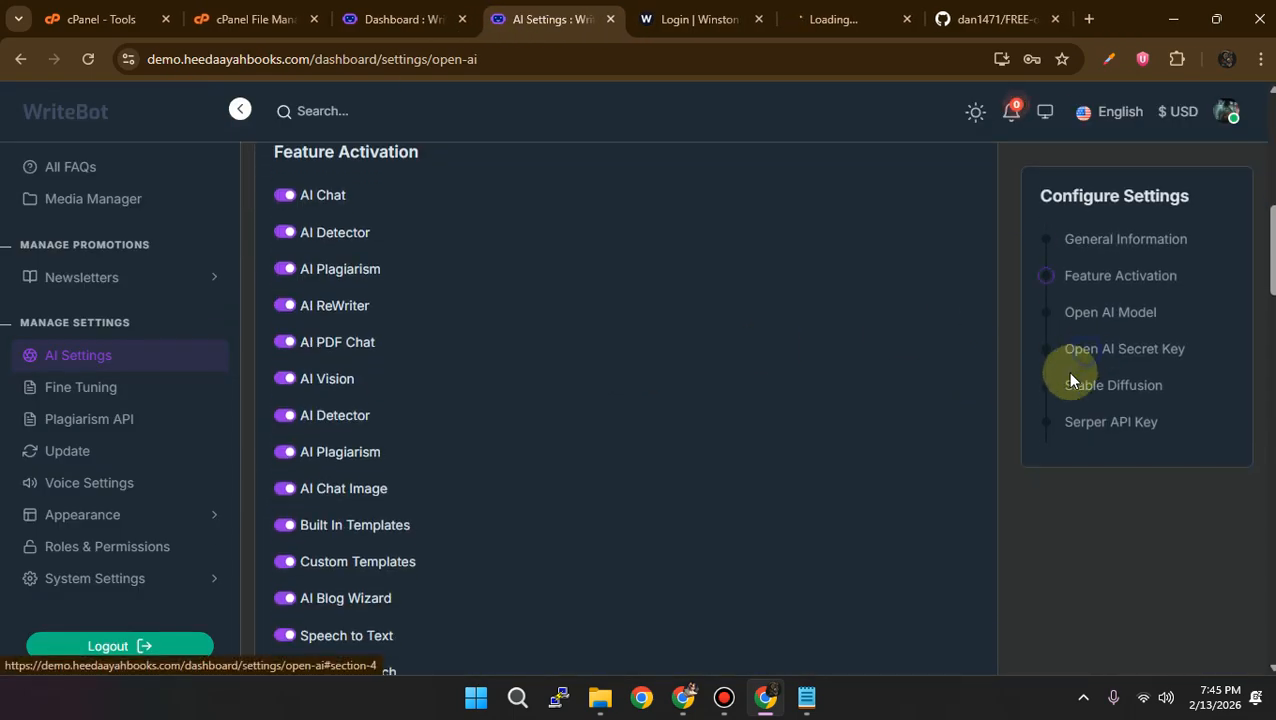
click(1060, 426)
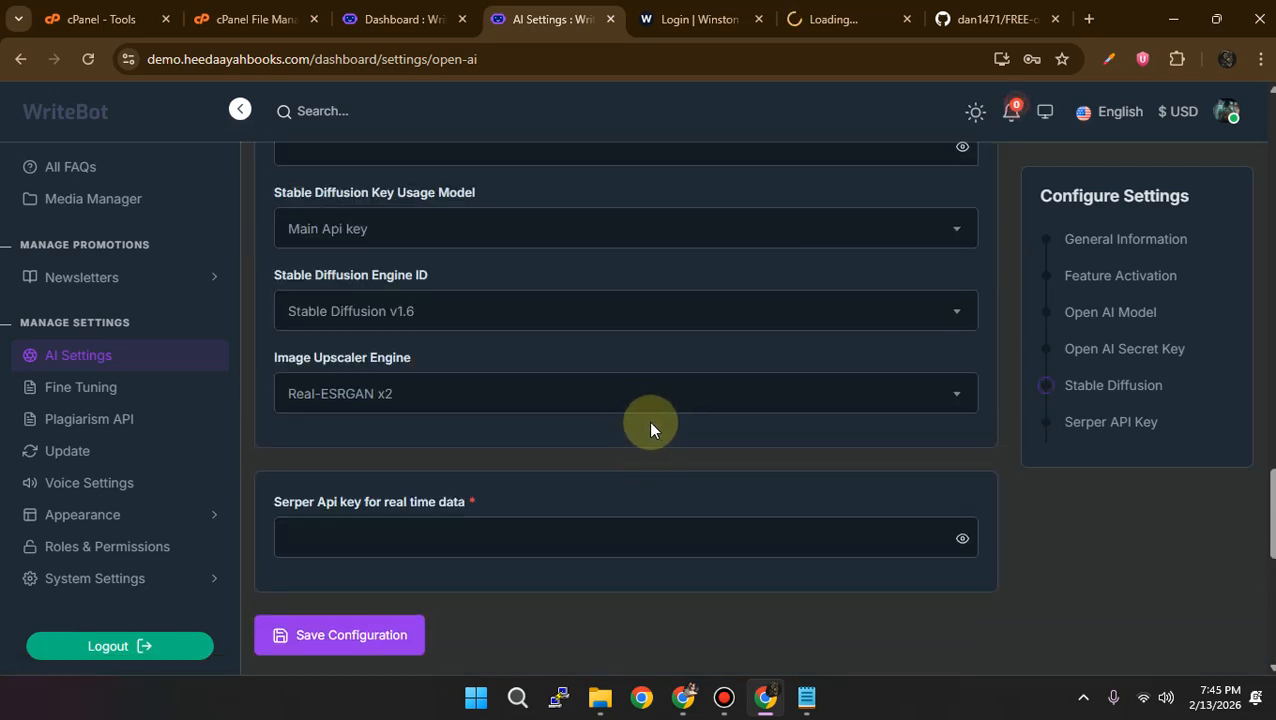
scroll(704, 436, up, 4)
click(800, 10)
Copy the auth.openai.com web address and close the stuck loading tab.
click(337, 70)
key(ctrl+c)
right_click(252, 59)
click(336, 203)
click(119, 283)
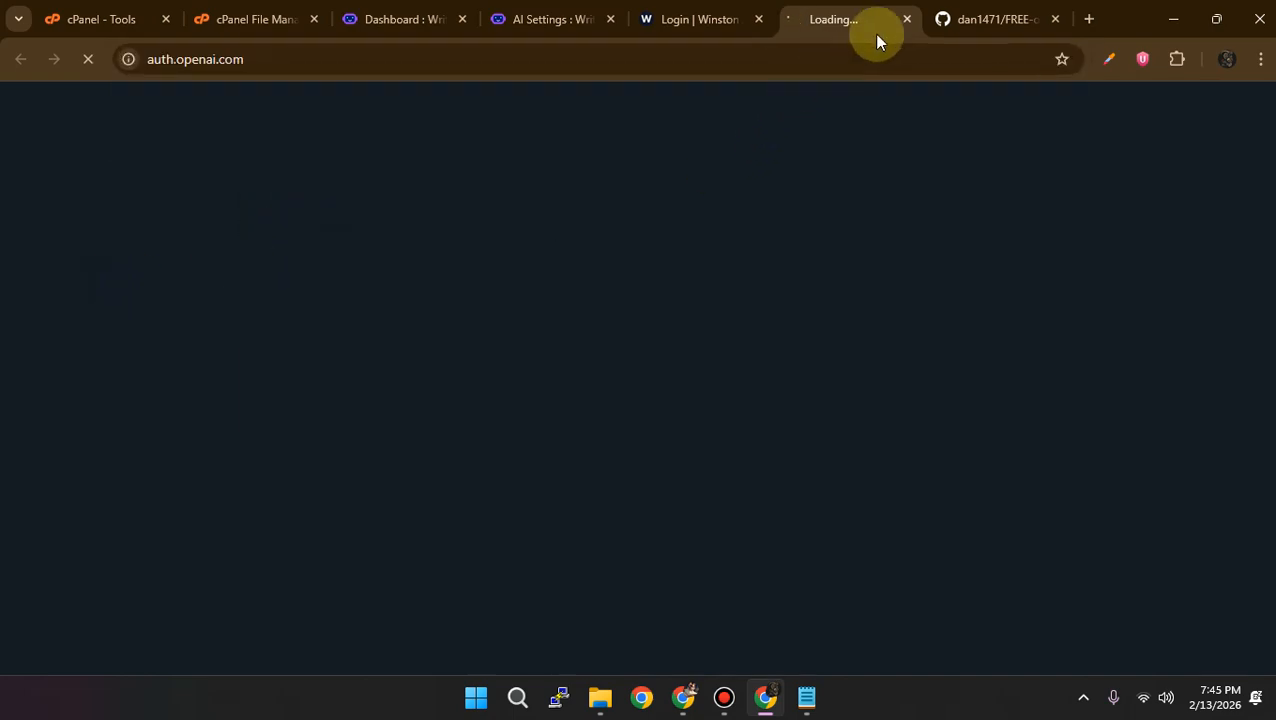
click(906, 19)
Paste and go to auth.openai.com in the other Chrome window.
click(683, 697)
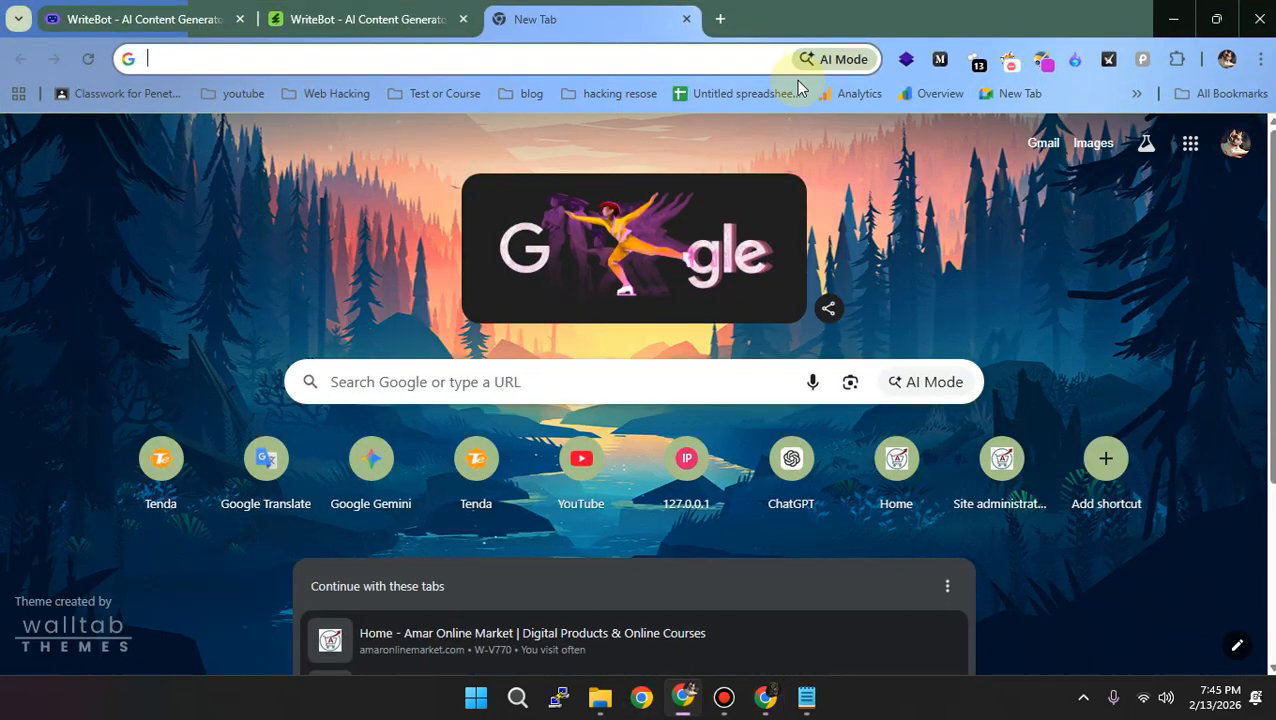
right_click(733, 57)
click(826, 246)
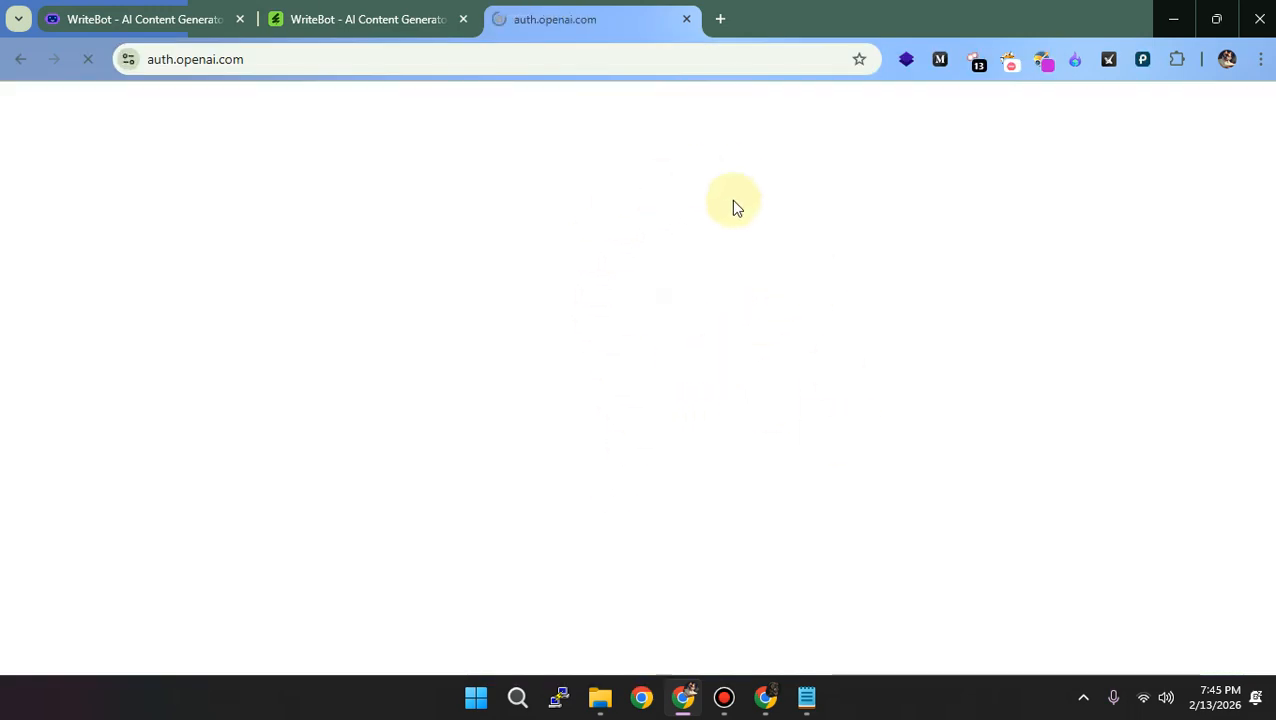
click(1261, 59)
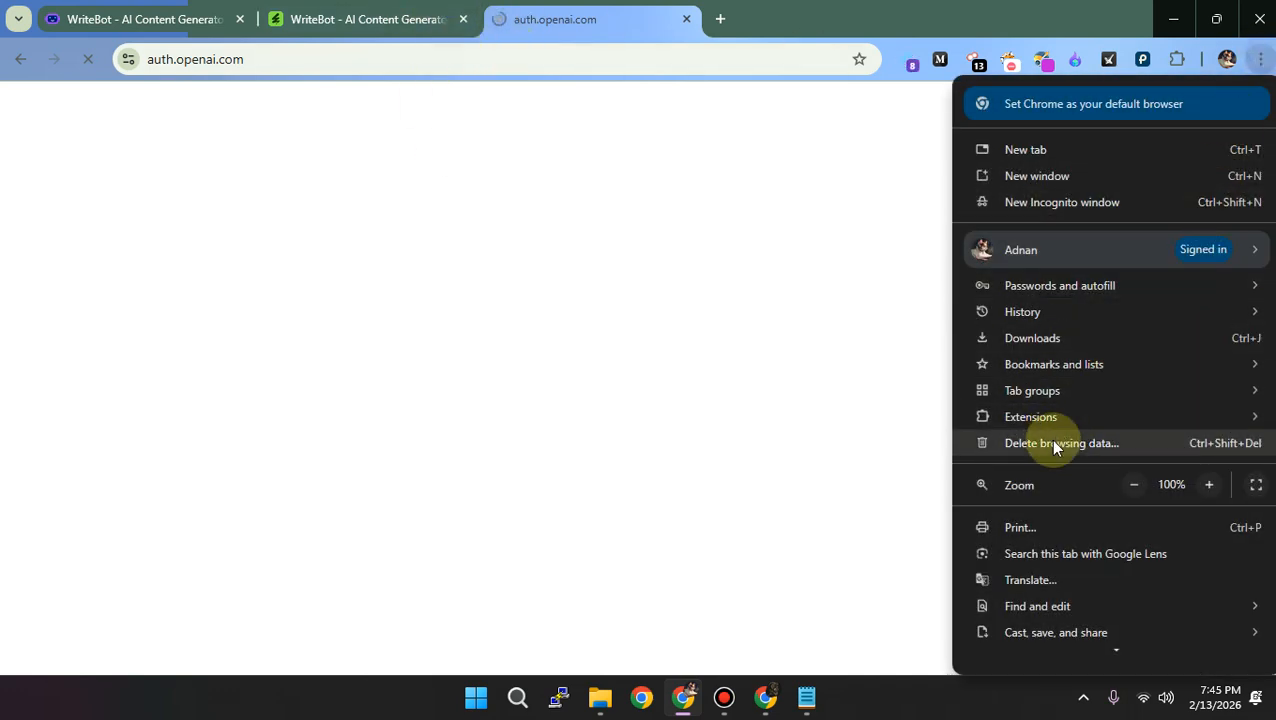
click(705, 257)
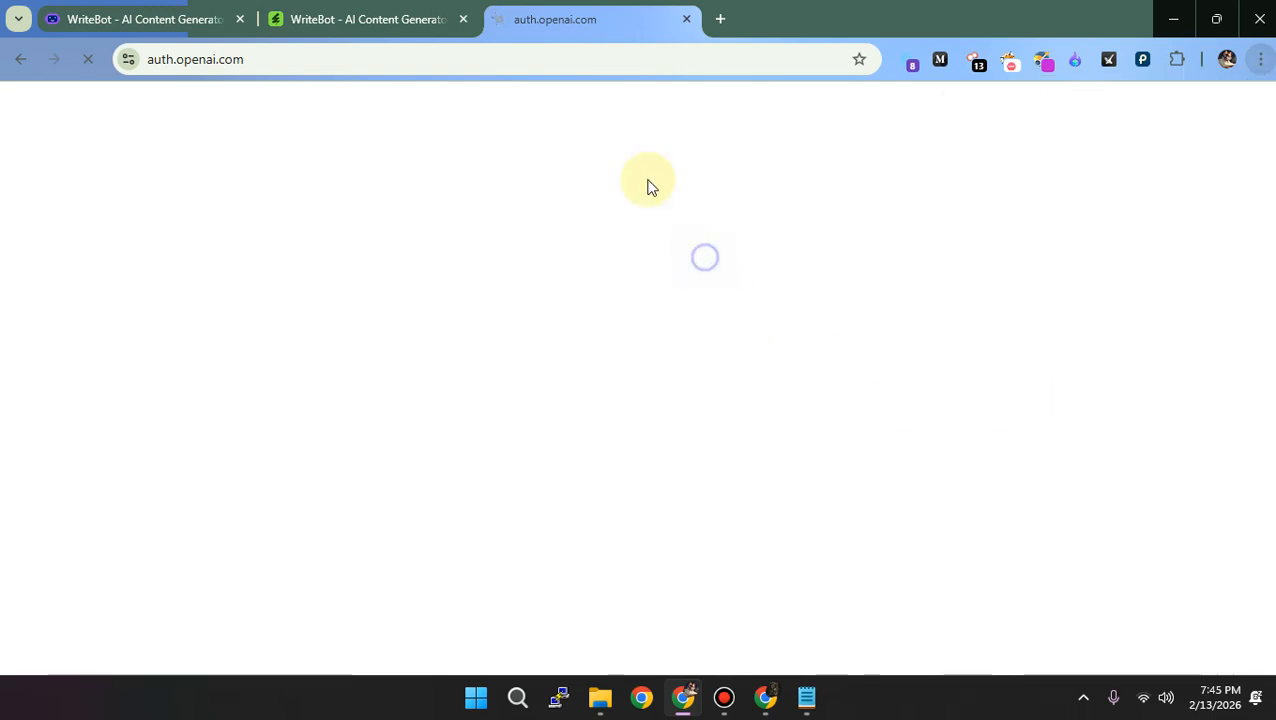
click(722, 22)
click(578, 17)
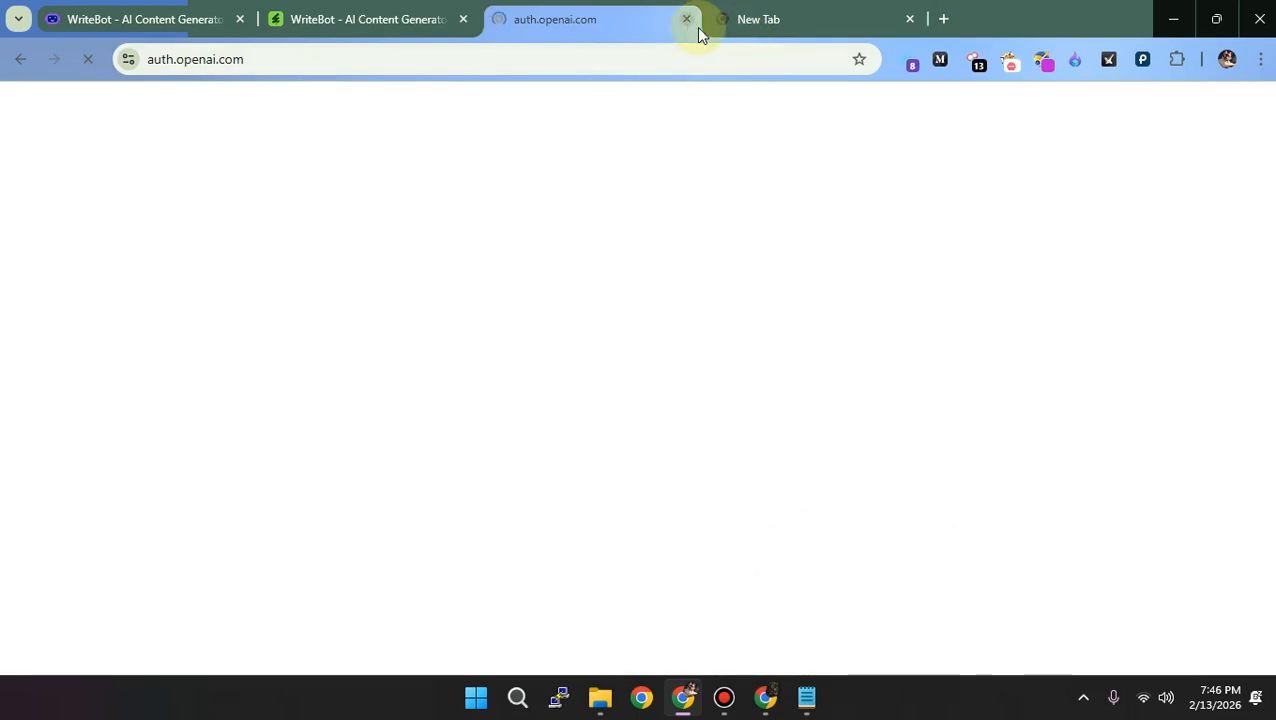
Open a new Incognito window and paste and go to auth.openai.com there.
click(1263, 59)
click(1071, 200)
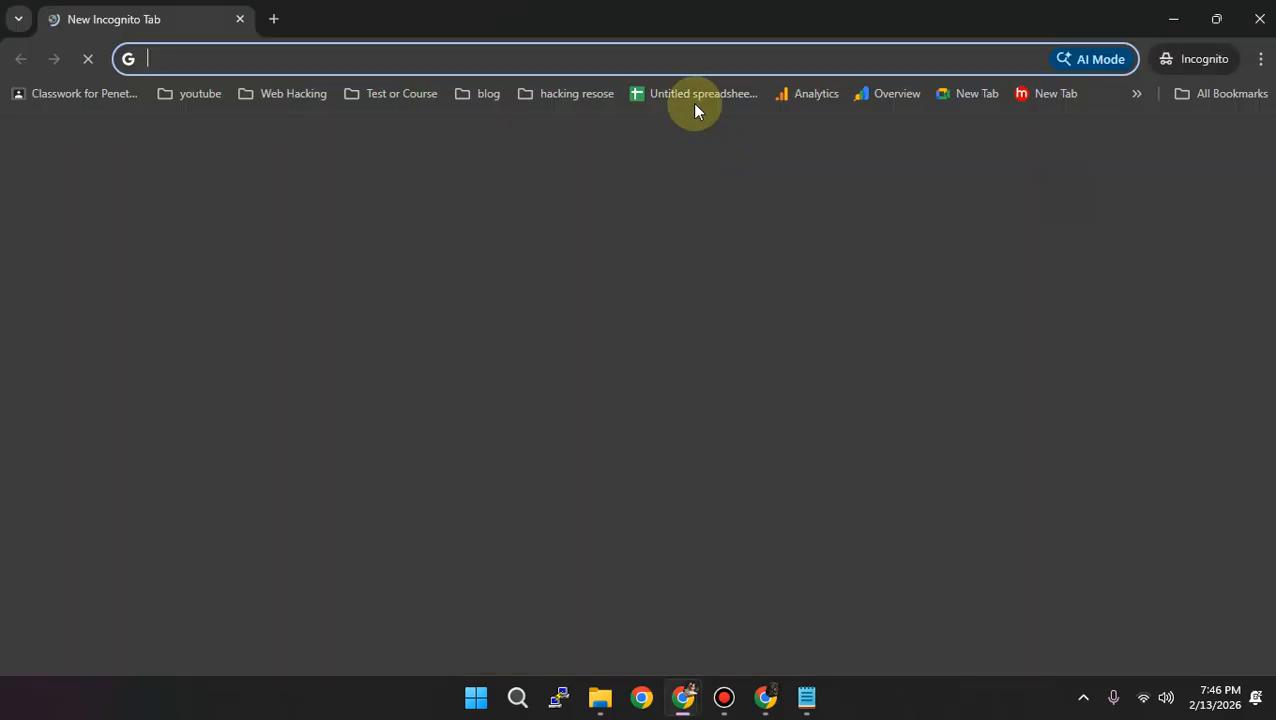
right_click(764, 57)
click(910, 237)
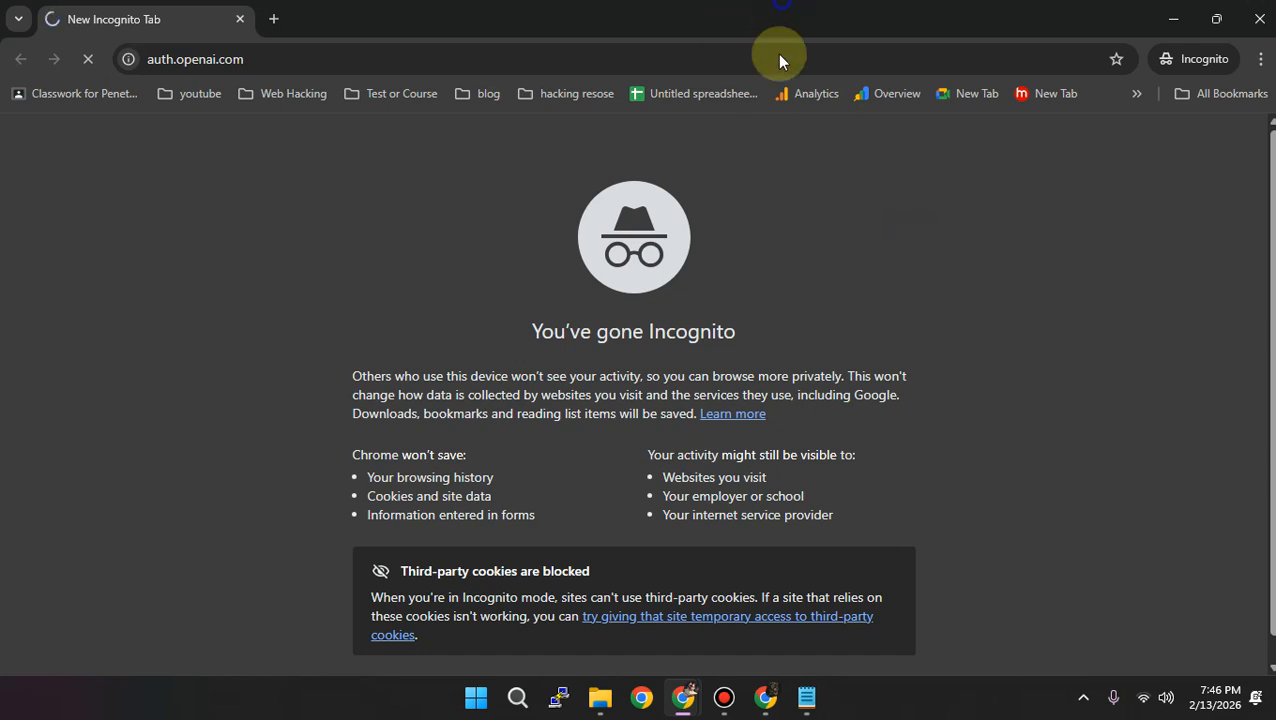
Resize and move the Incognito window, then close it.
drag(781, 6, 606, 272)
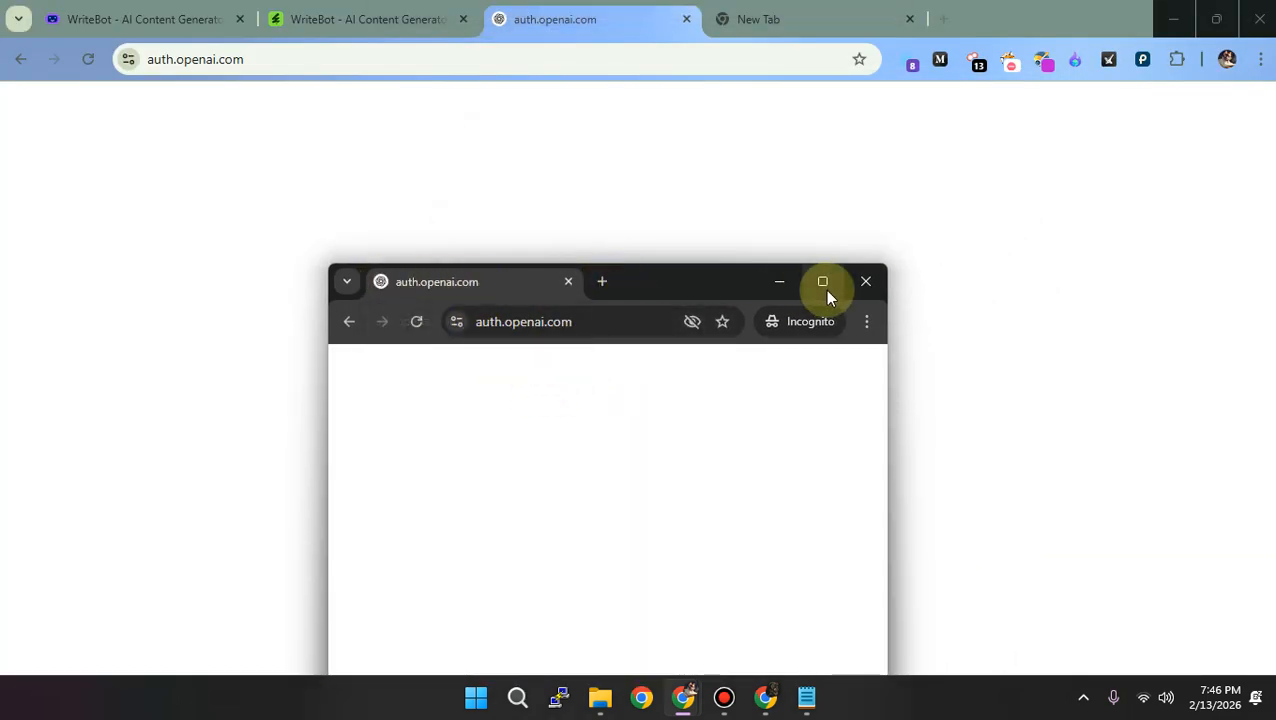
drag(722, 280, 874, 117)
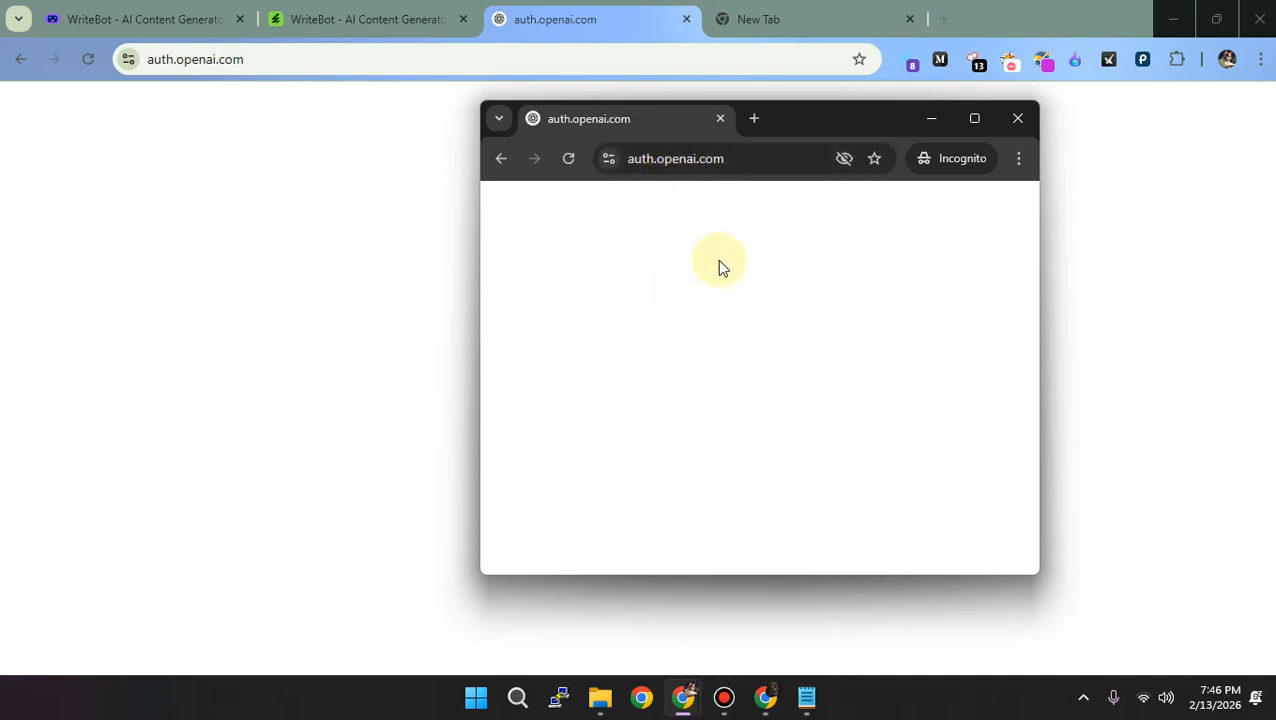
click(1027, 118)
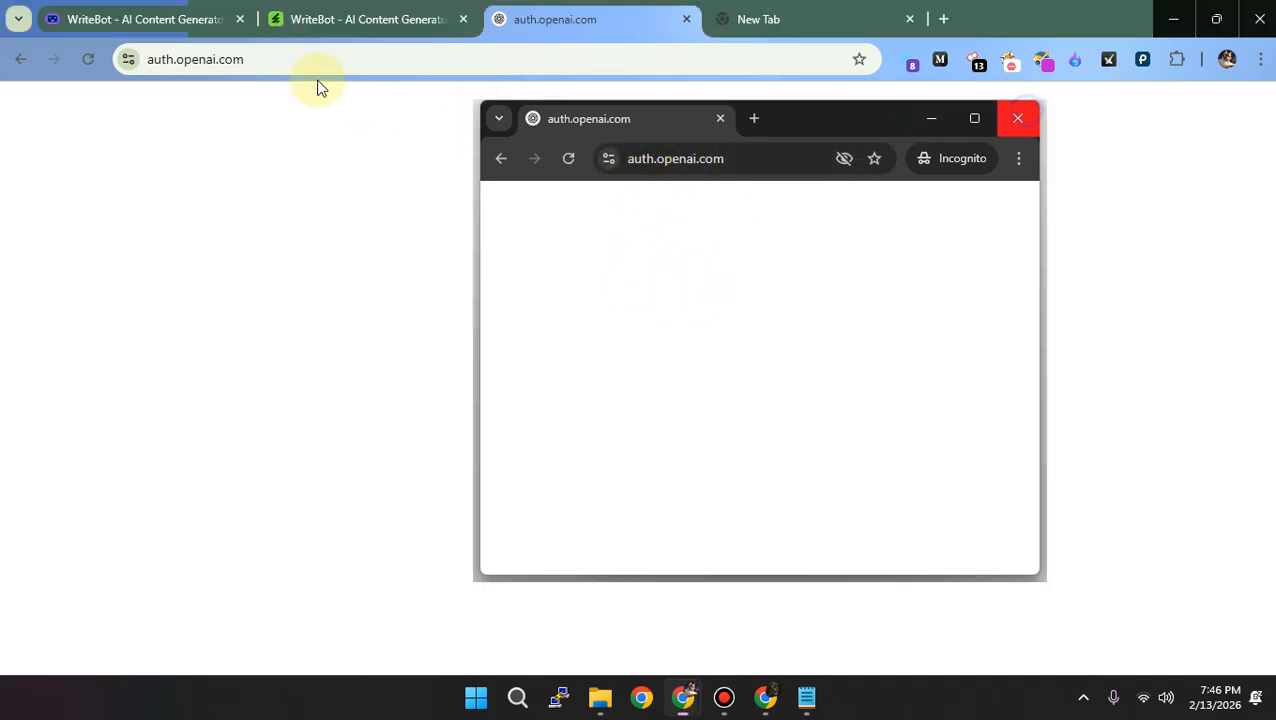
Remove 'auth.' from the address so the tab loads openai.com.
click(170, 61)
key(Left)
key(Right)
key(Right)
key(Right)
key(Right)
key(BackSpace)
key(BackSpace)
key(BackSpace)
key(BackSpace)
key(BackSpace)
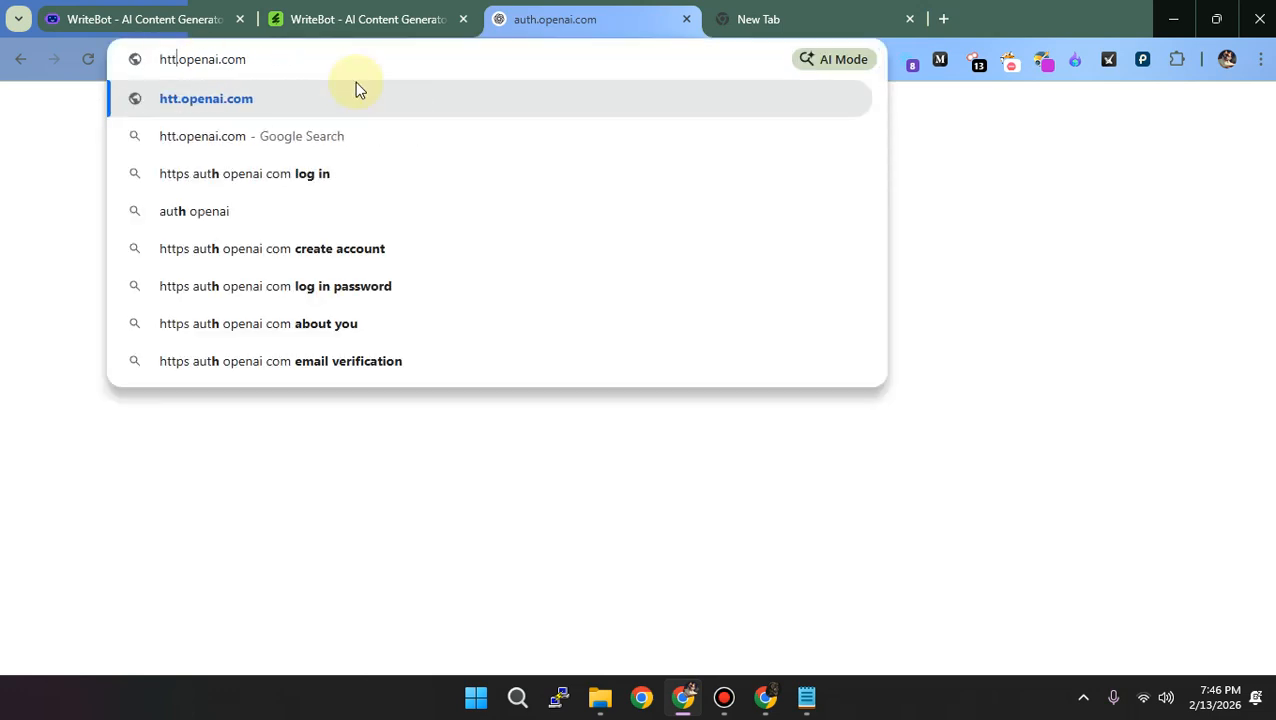
key(Return)
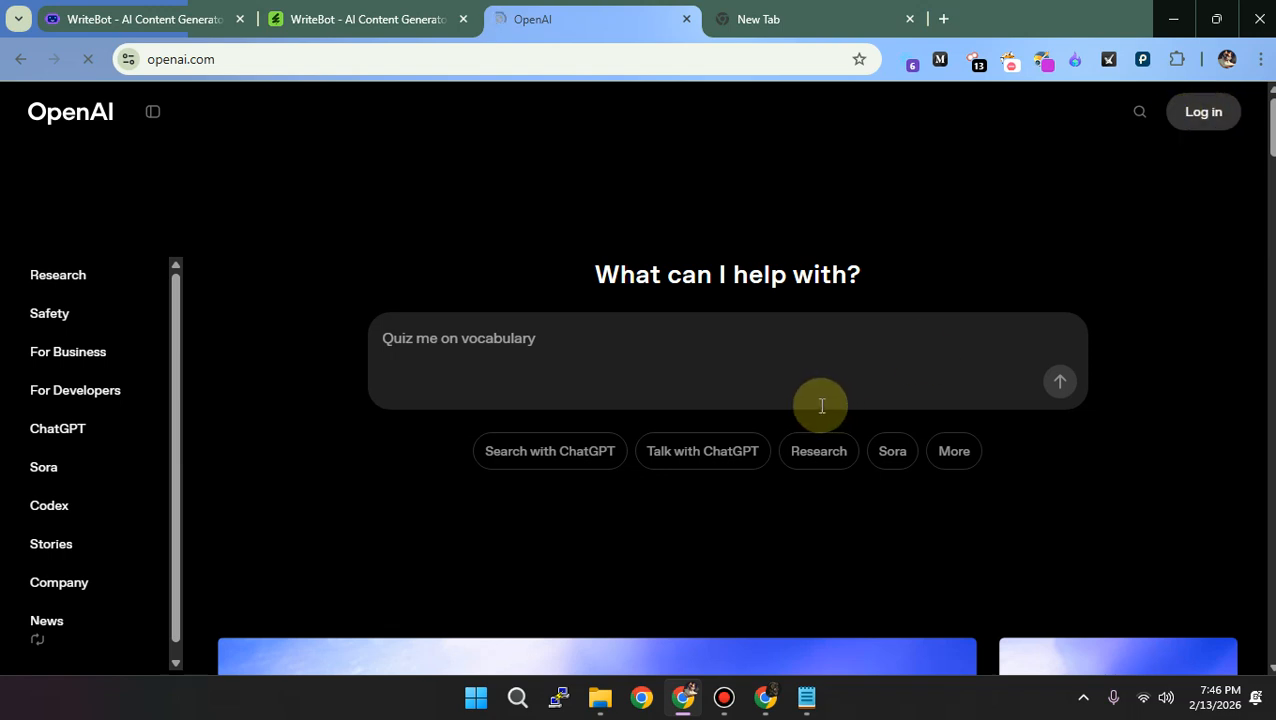
Bring the OpenAI homepage tab to the front.
click(729, 10)
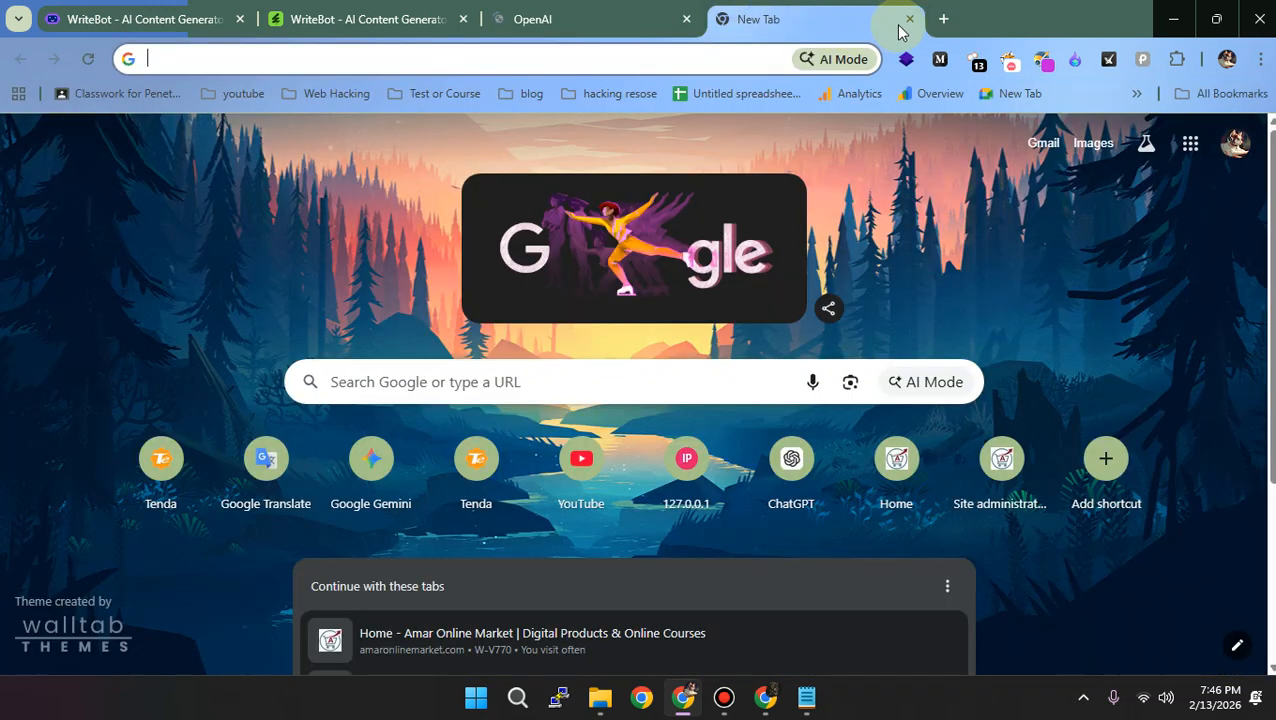
click(663, 8)
click(790, 700)
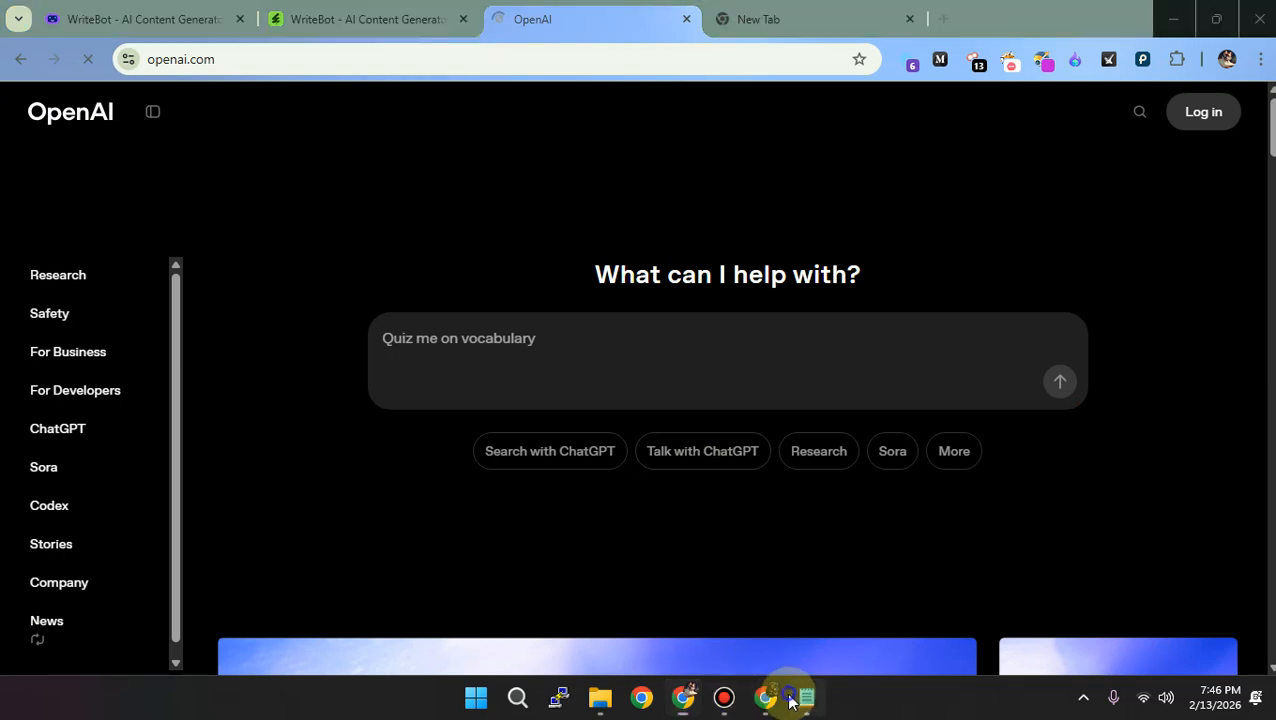
click(582, 9)
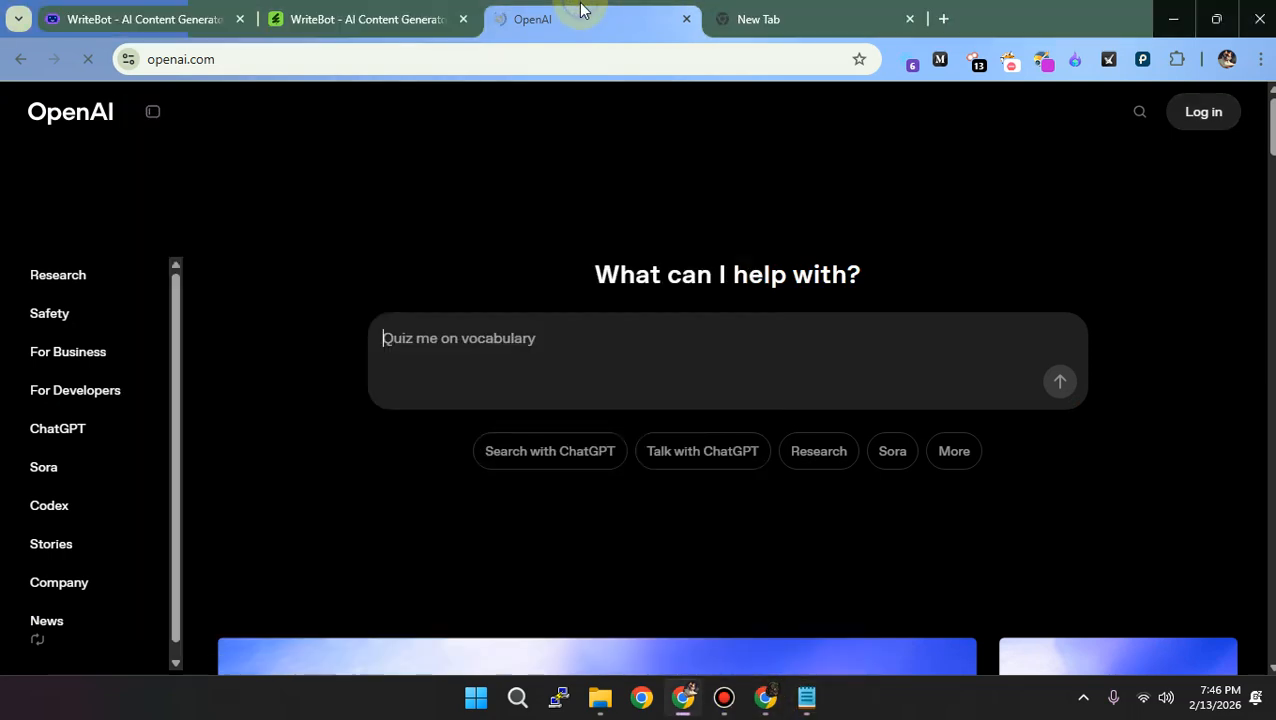
click(726, 697)
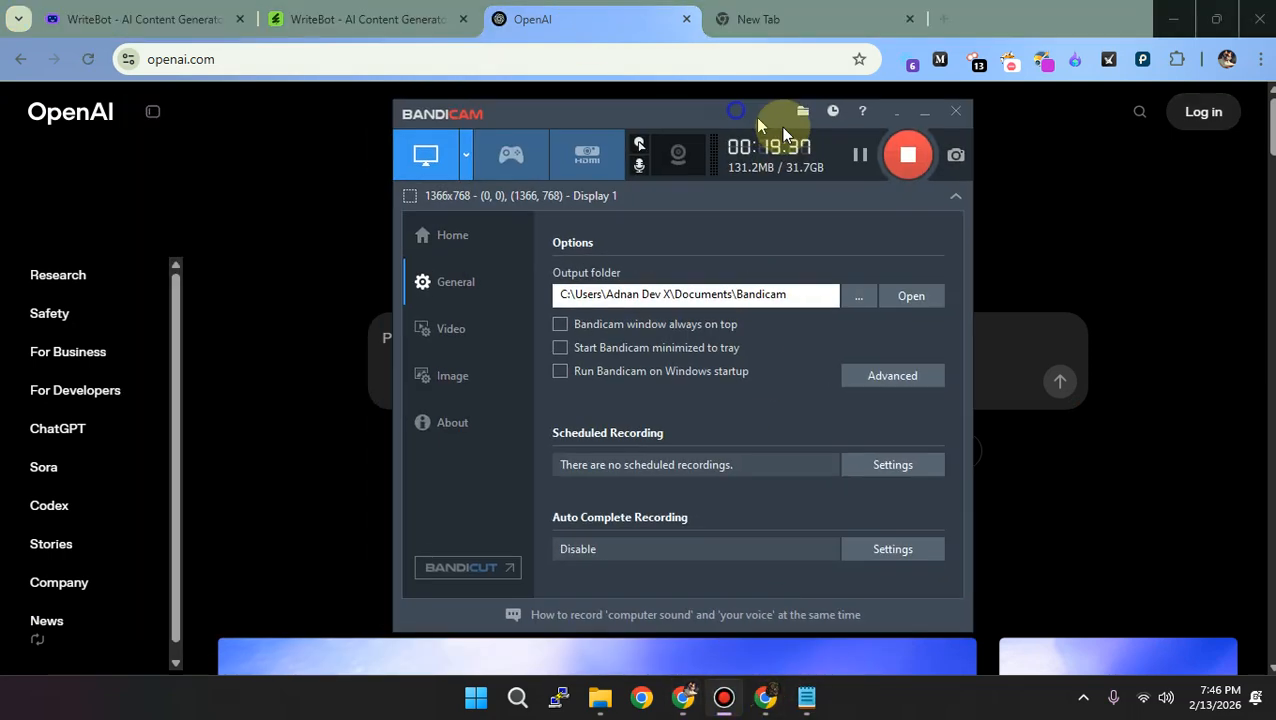
drag(757, 127, 700, 247)
Log in to the API Platform from OpenAI's Log in menu, opening it in a new tab.
click(1202, 113)
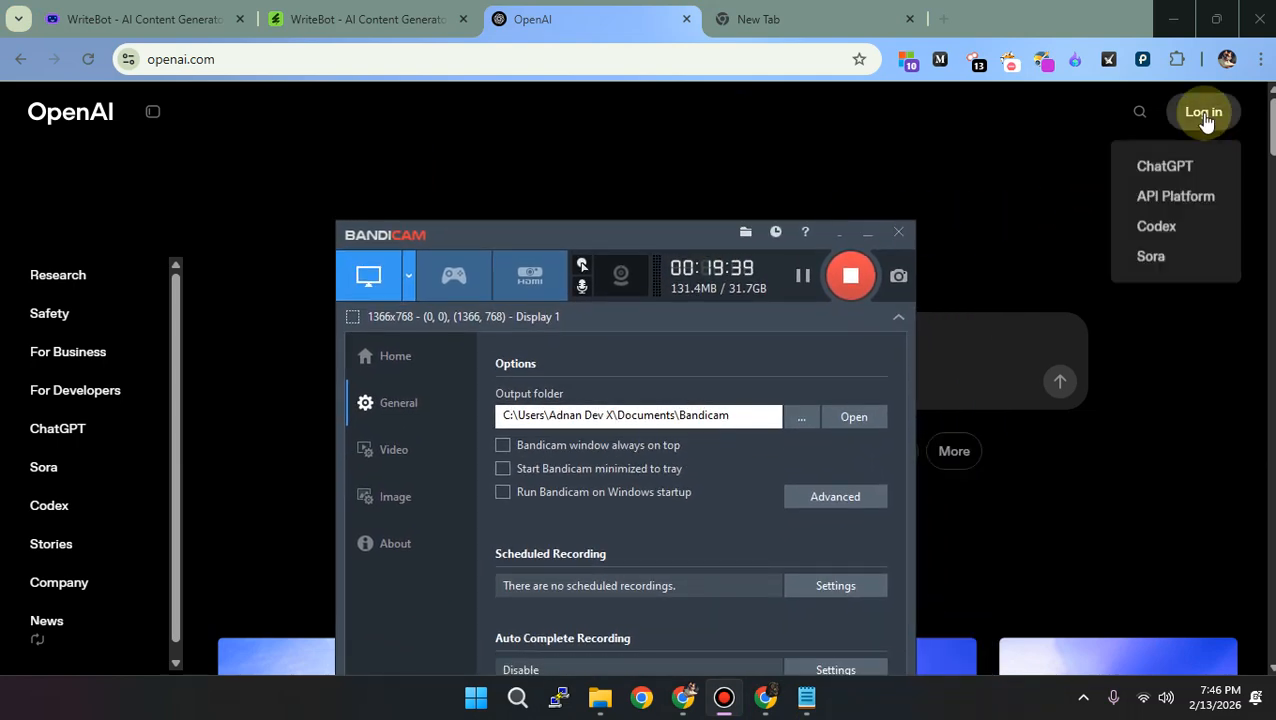
click(1189, 199)
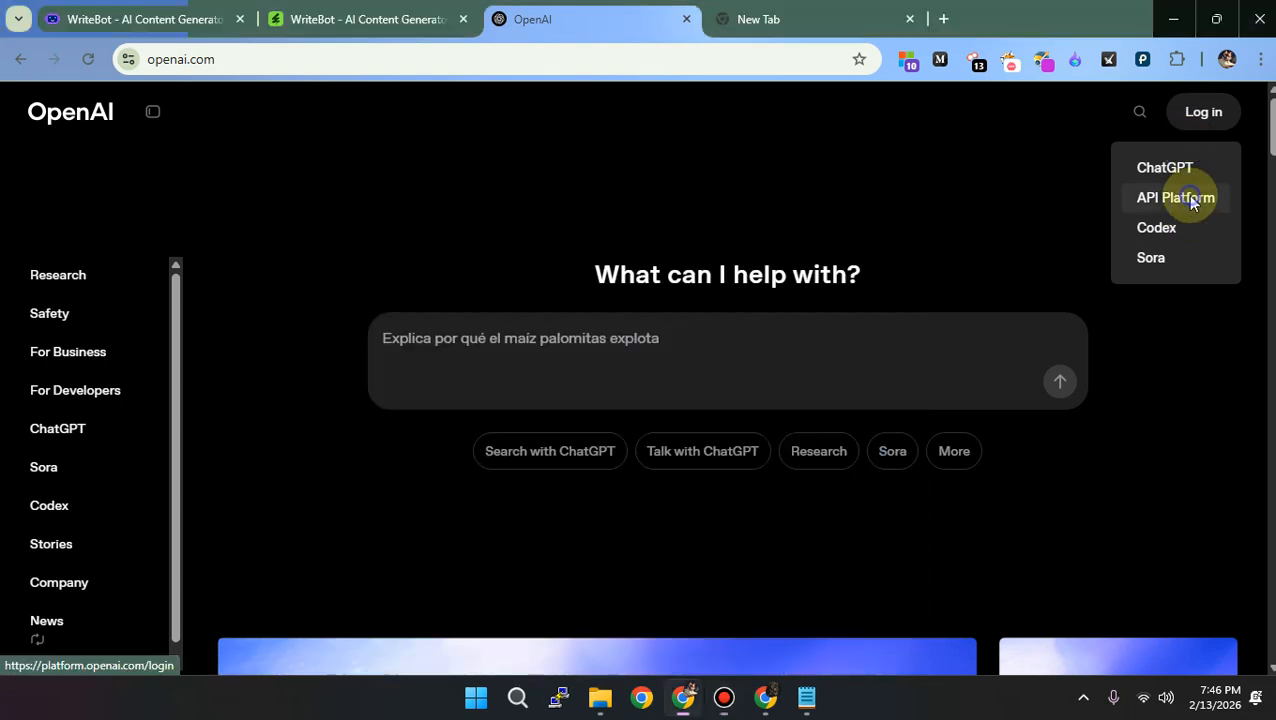
click(580, 7)
click(745, 10)
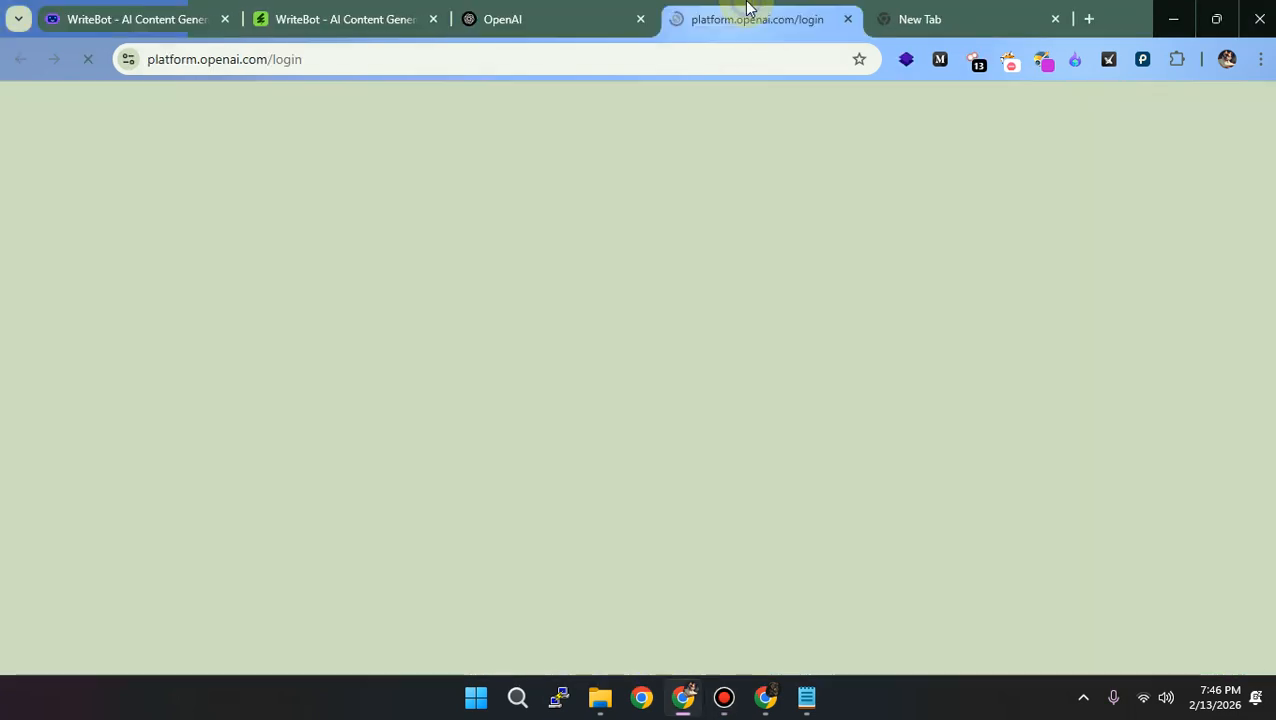
click(585, 20)
Revisit the Log in product list, then switch to the OpenAI Platform tab.
click(1199, 125)
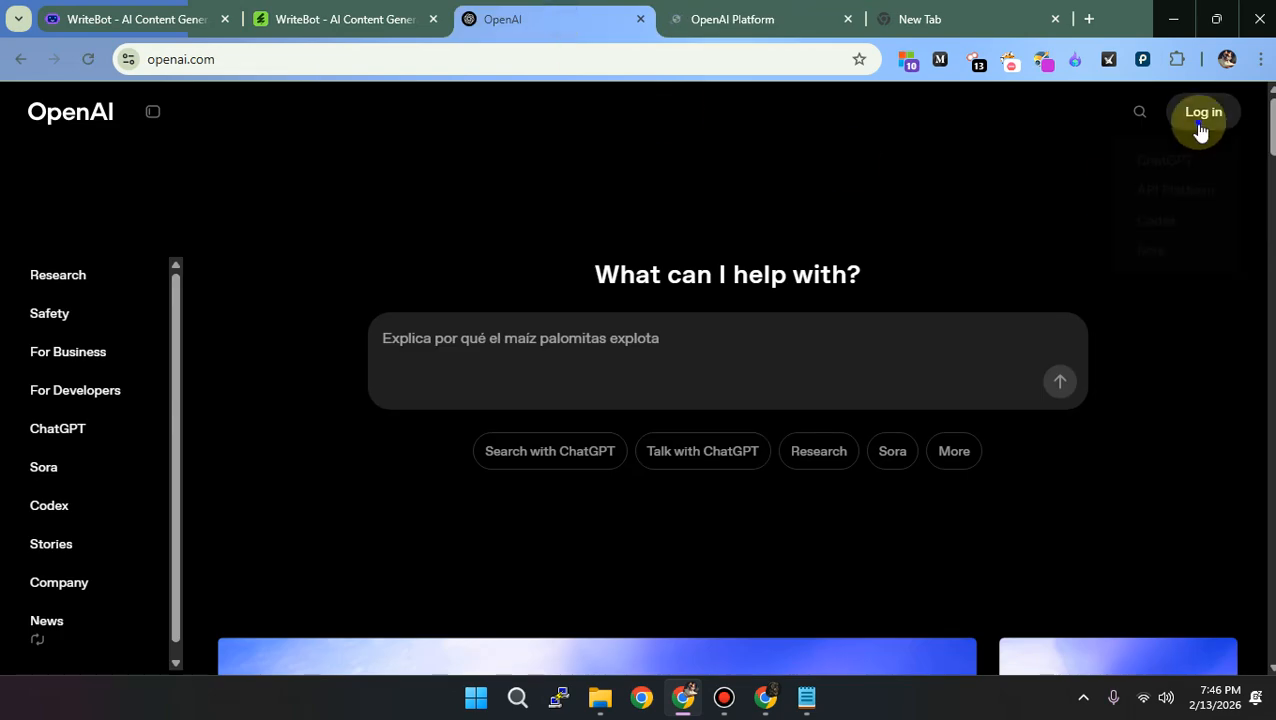
scroll(34, 500, down, 5)
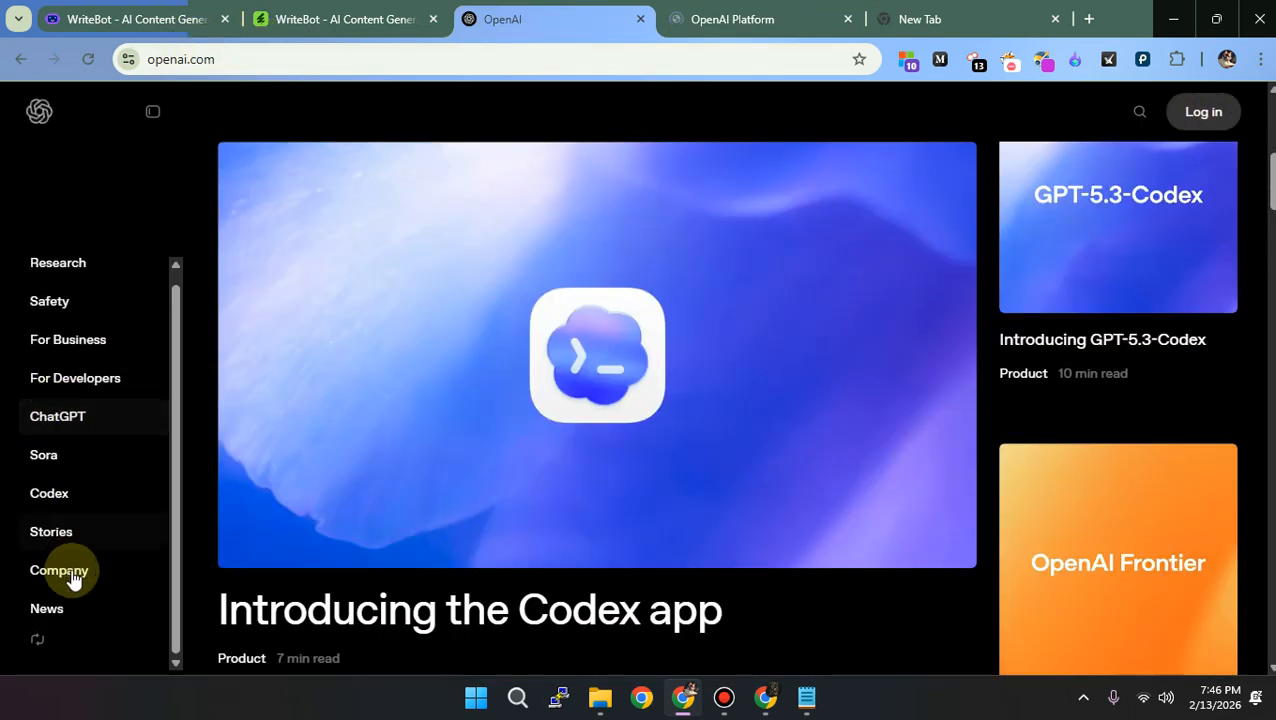
scroll(520, 398, down, 1)
scroll(510, 390, down, 8)
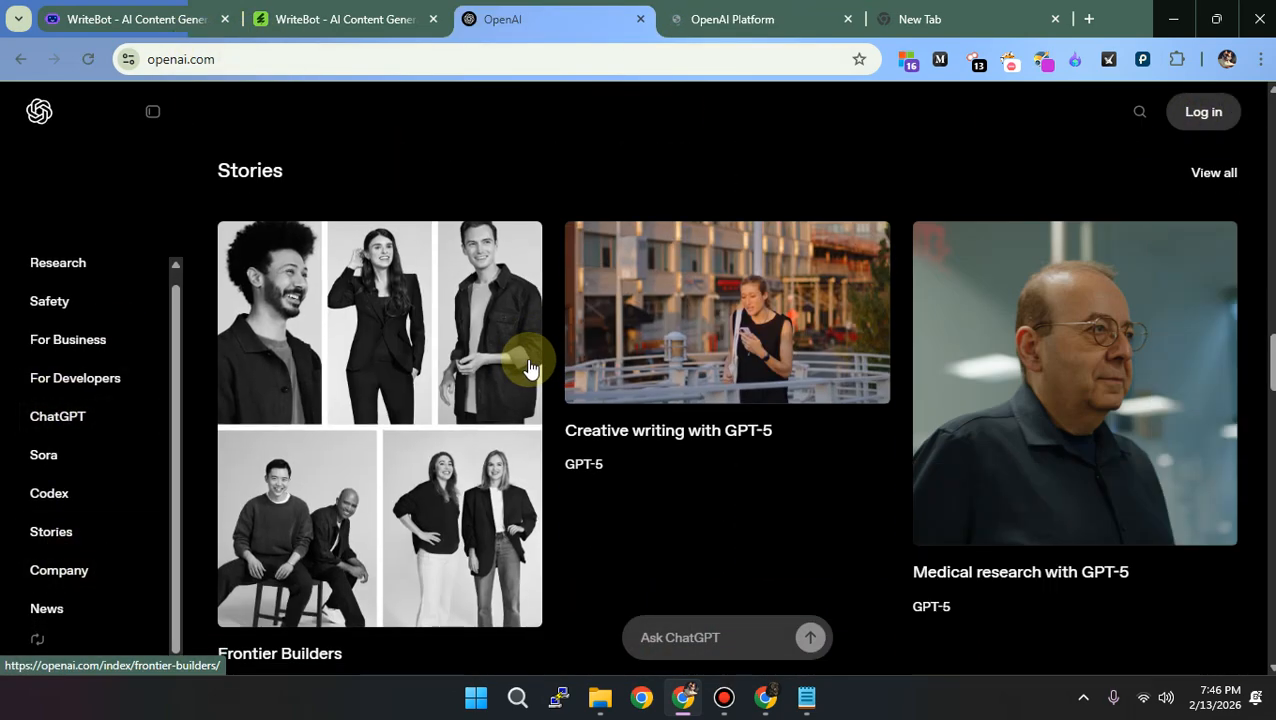
scroll(1133, 318, up, 5)
scroll(1133, 318, up, 4)
click(1210, 115)
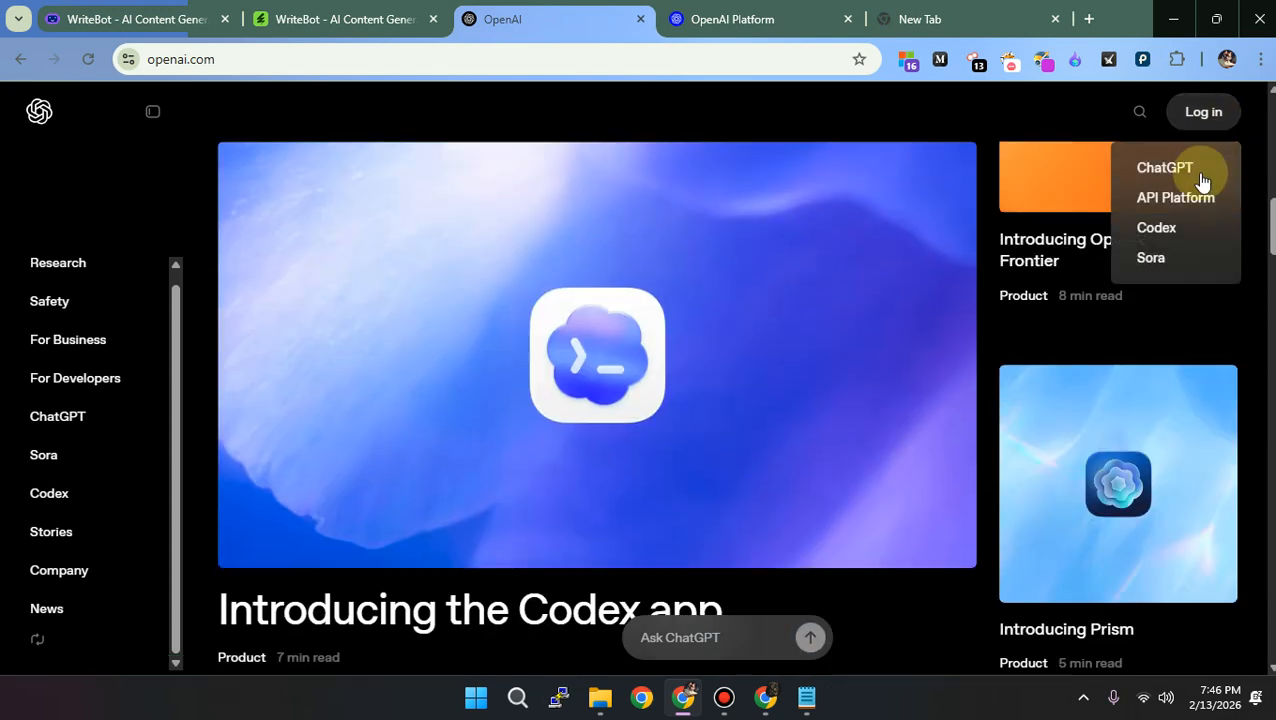
click(732, 12)
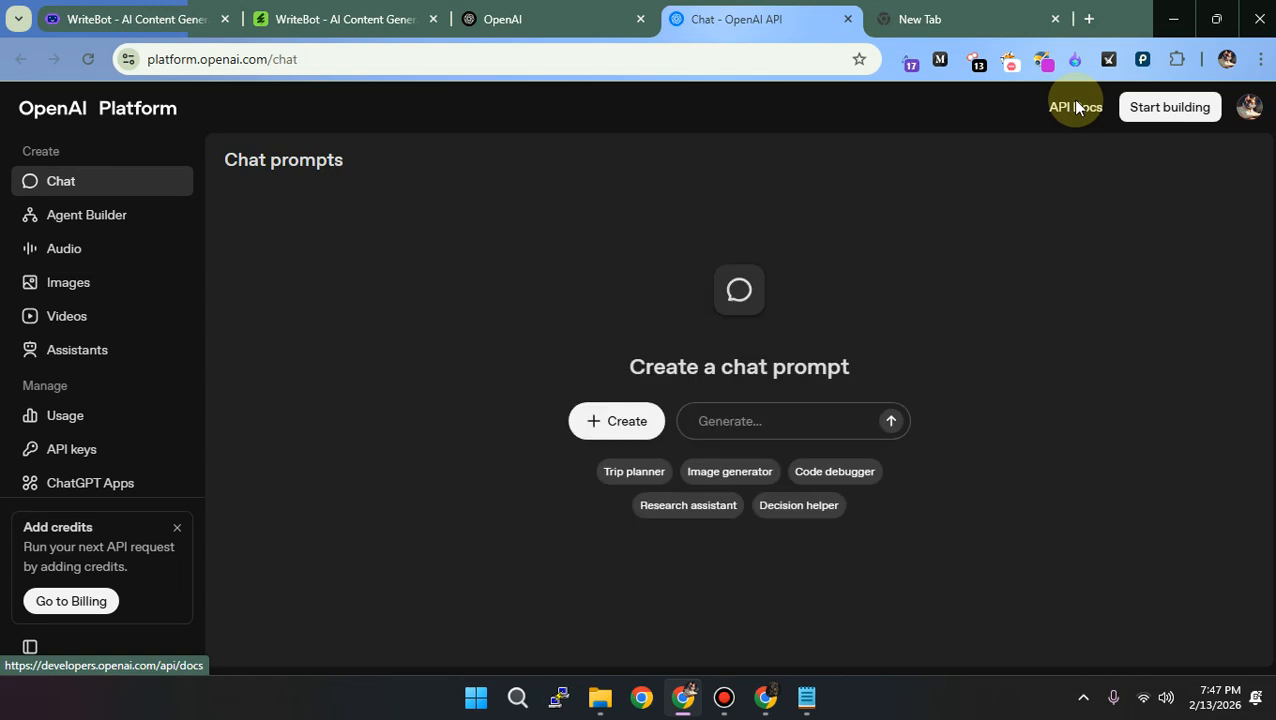
Open the API keys page in OpenAI Platform.
scroll(150, 320, down, 3)
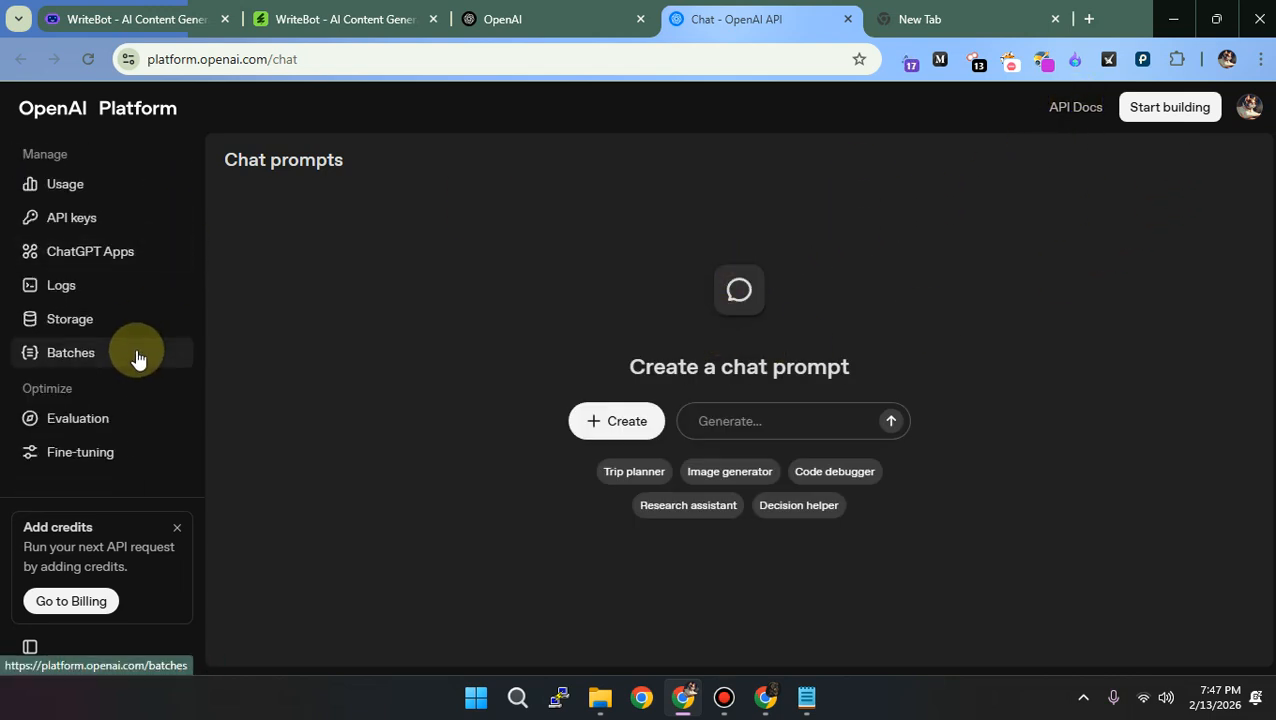
scroll(104, 311, up, 1)
scroll(104, 311, up, 2)
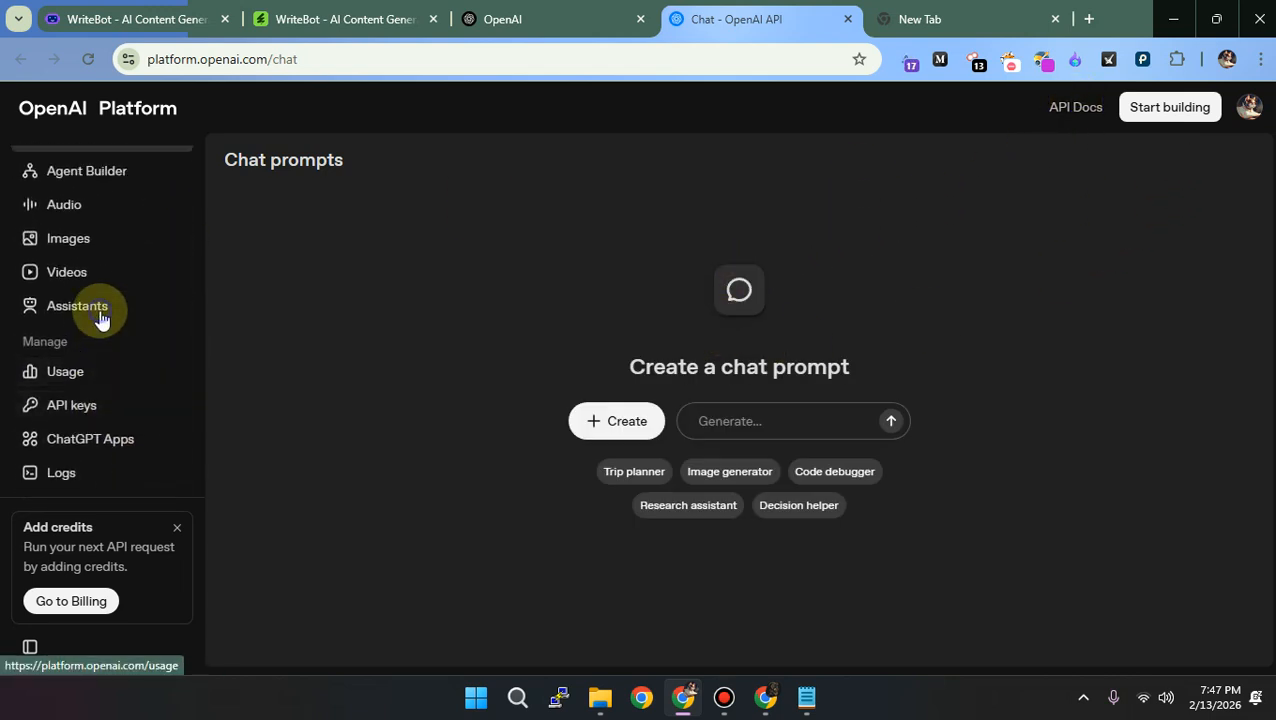
click(99, 410)
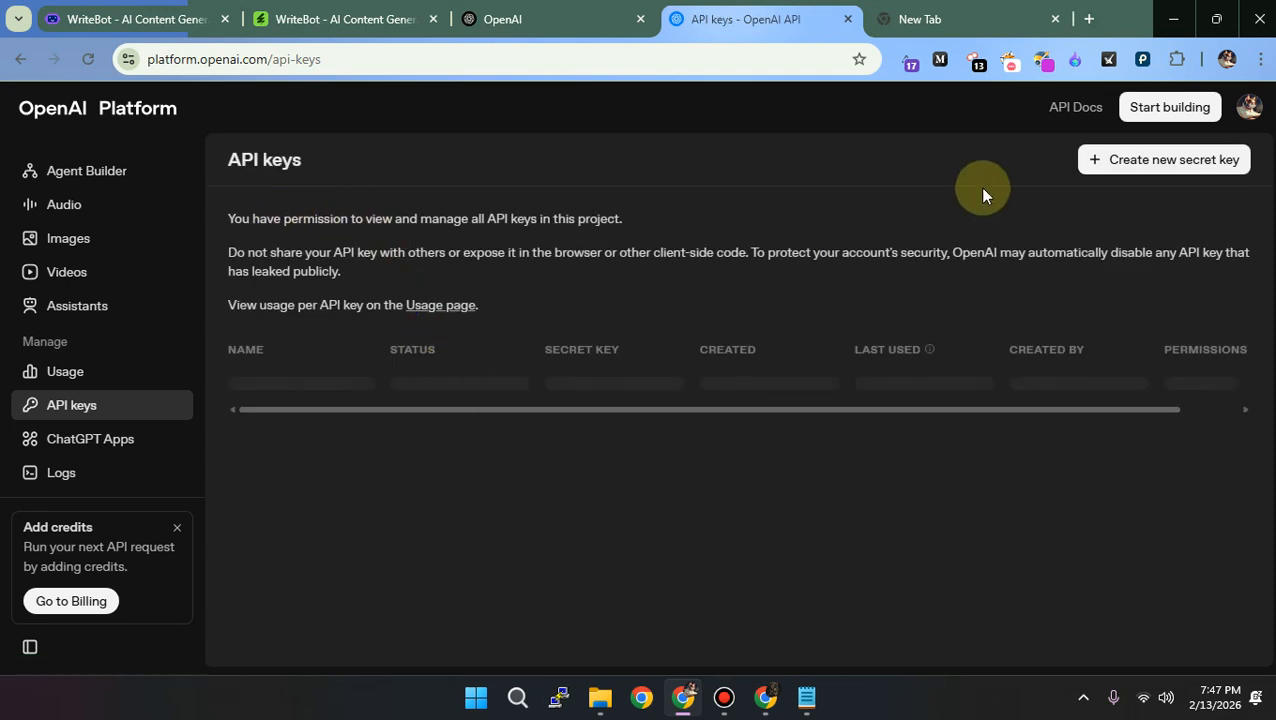
Start a new secret key owned by You in the Default project.
click(1140, 156)
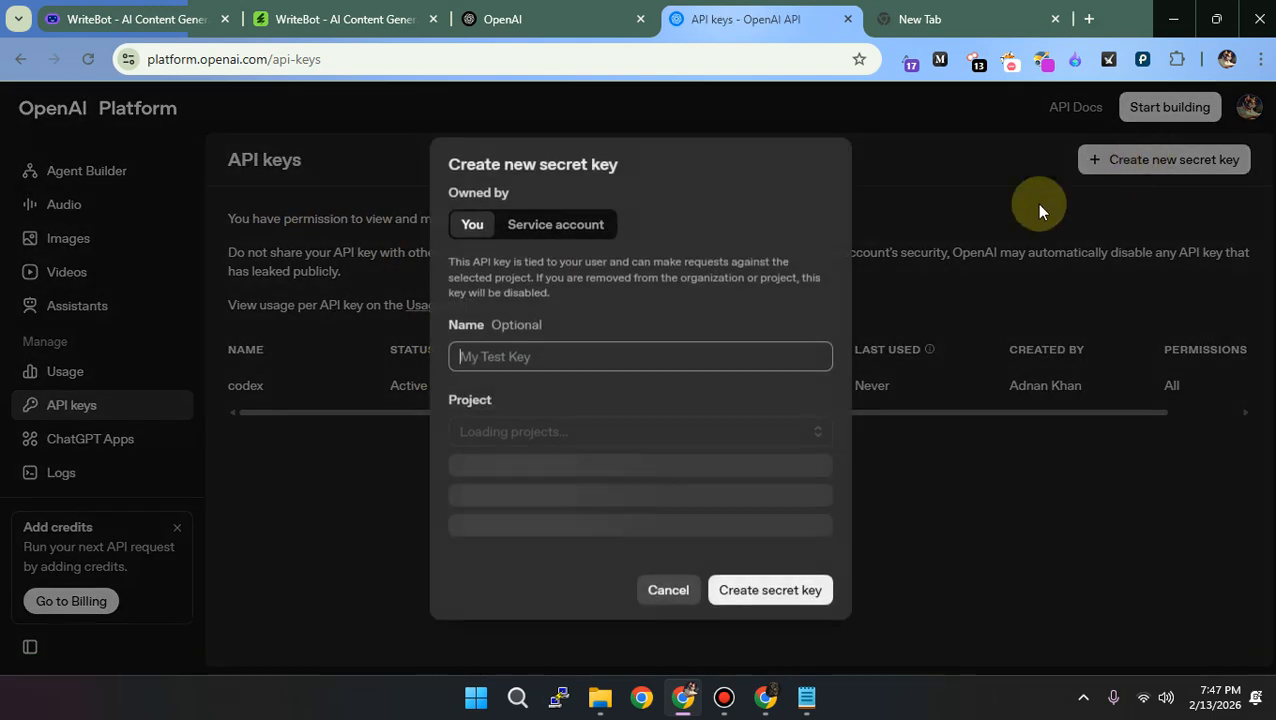
click(554, 248)
click(466, 284)
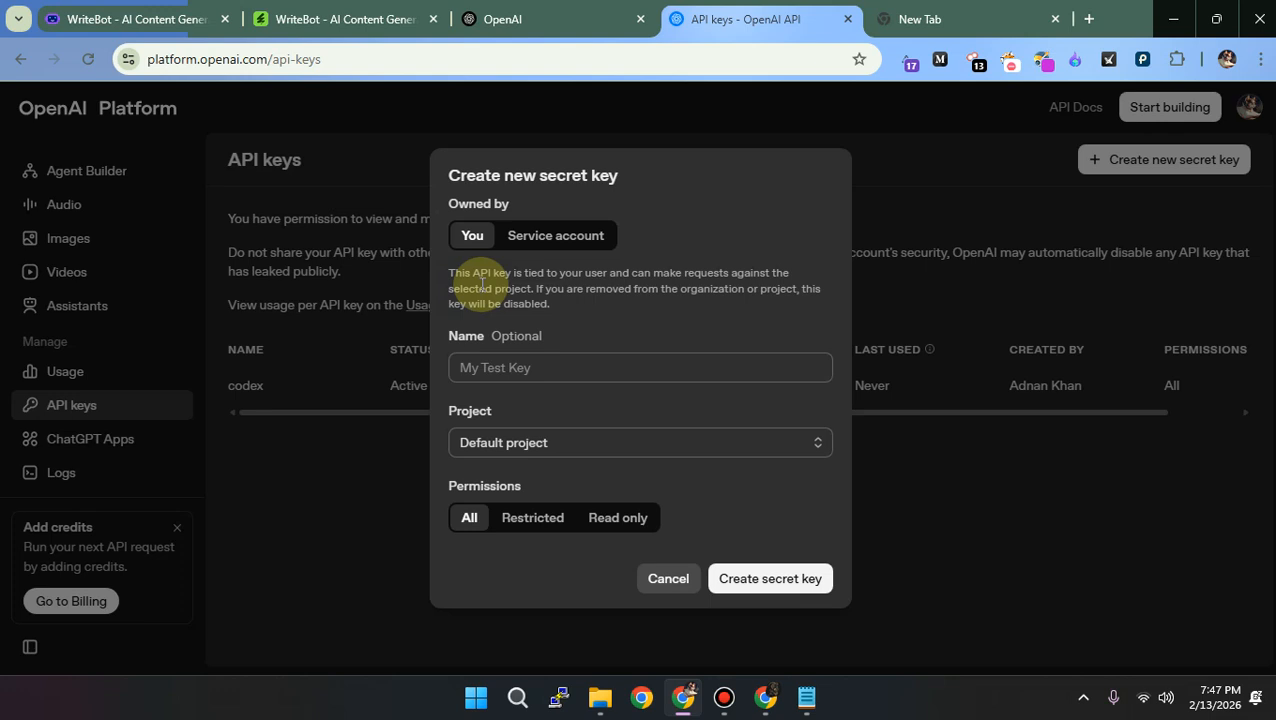
click(567, 246)
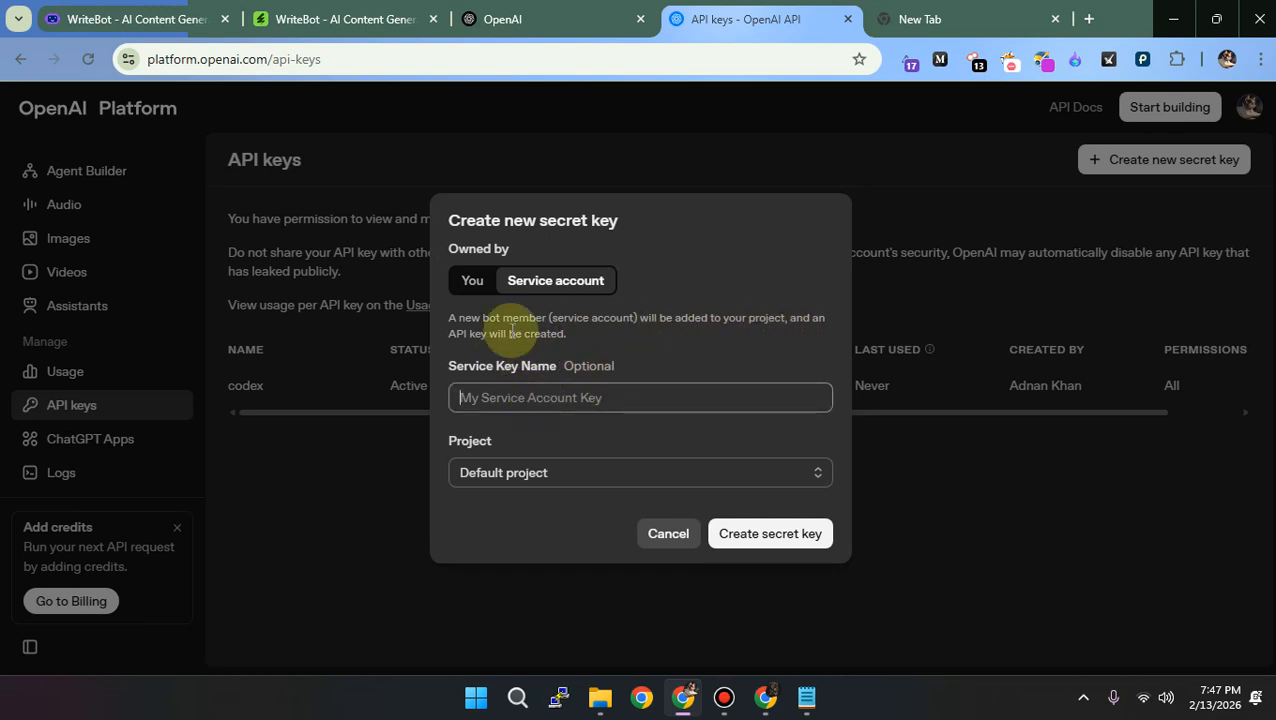
click(474, 281)
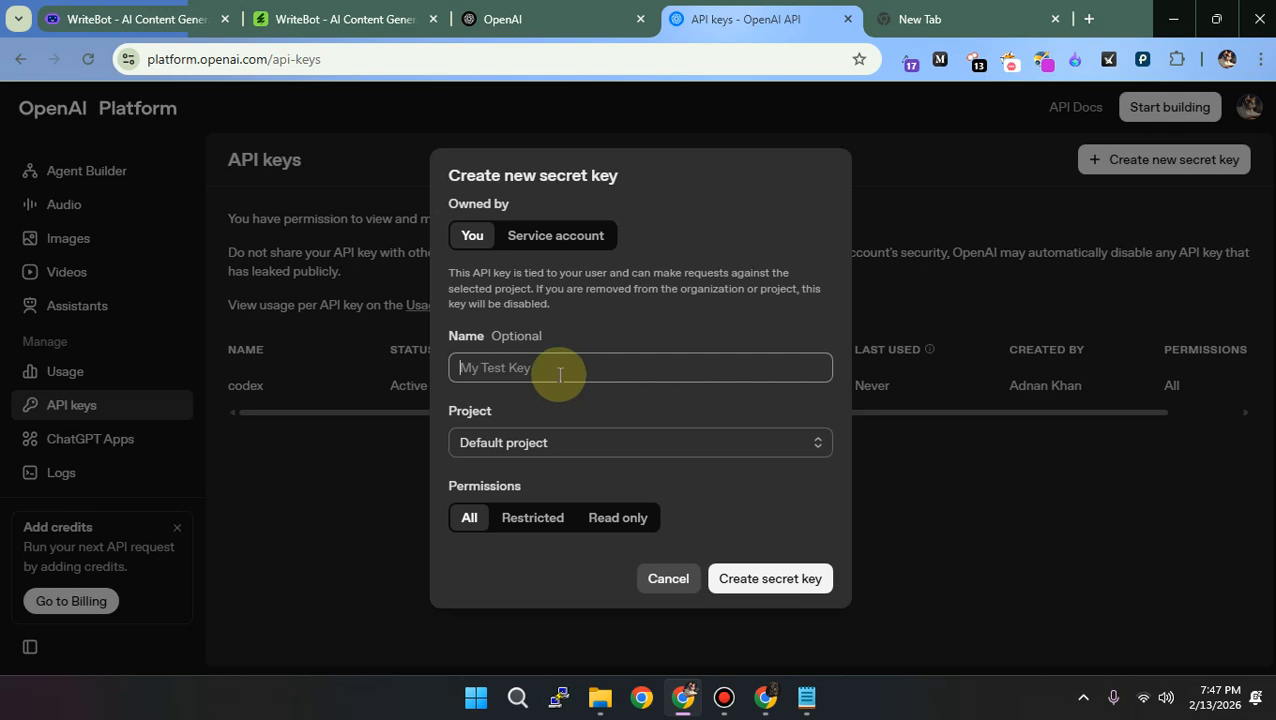
click(512, 443)
click(512, 443)
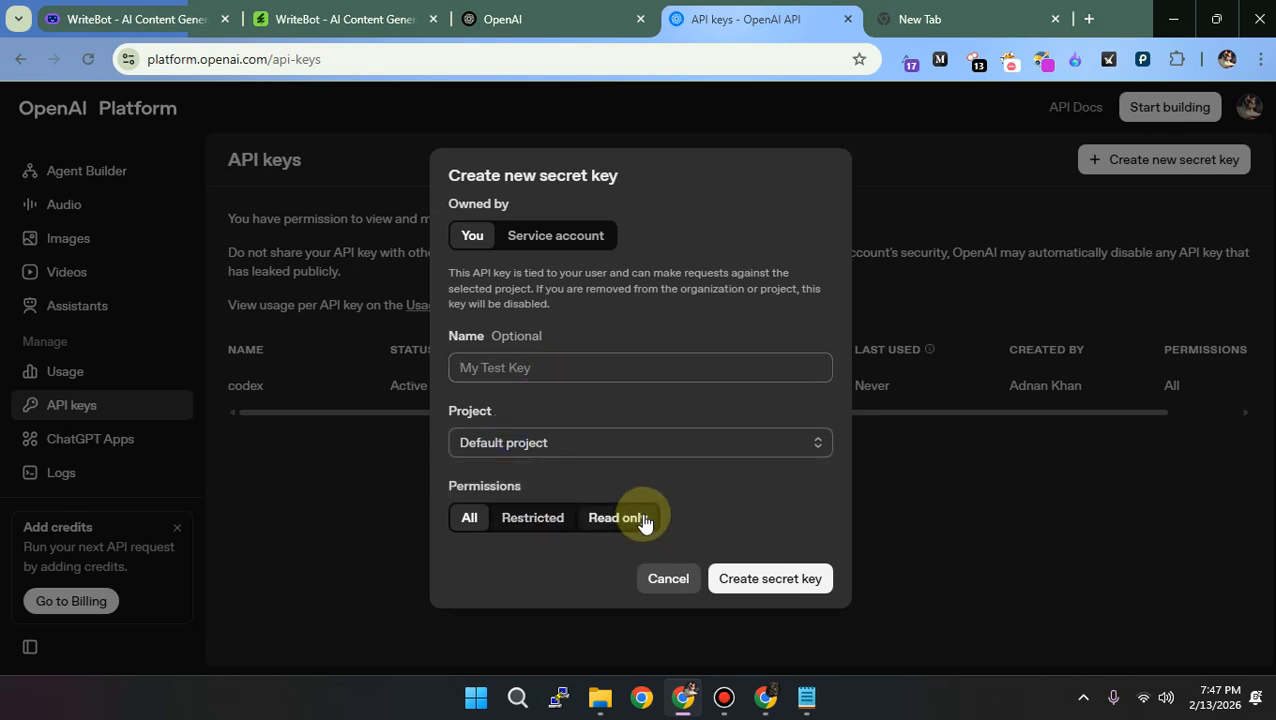
Generate the secret key, copy its value and close the dialog.
click(790, 579)
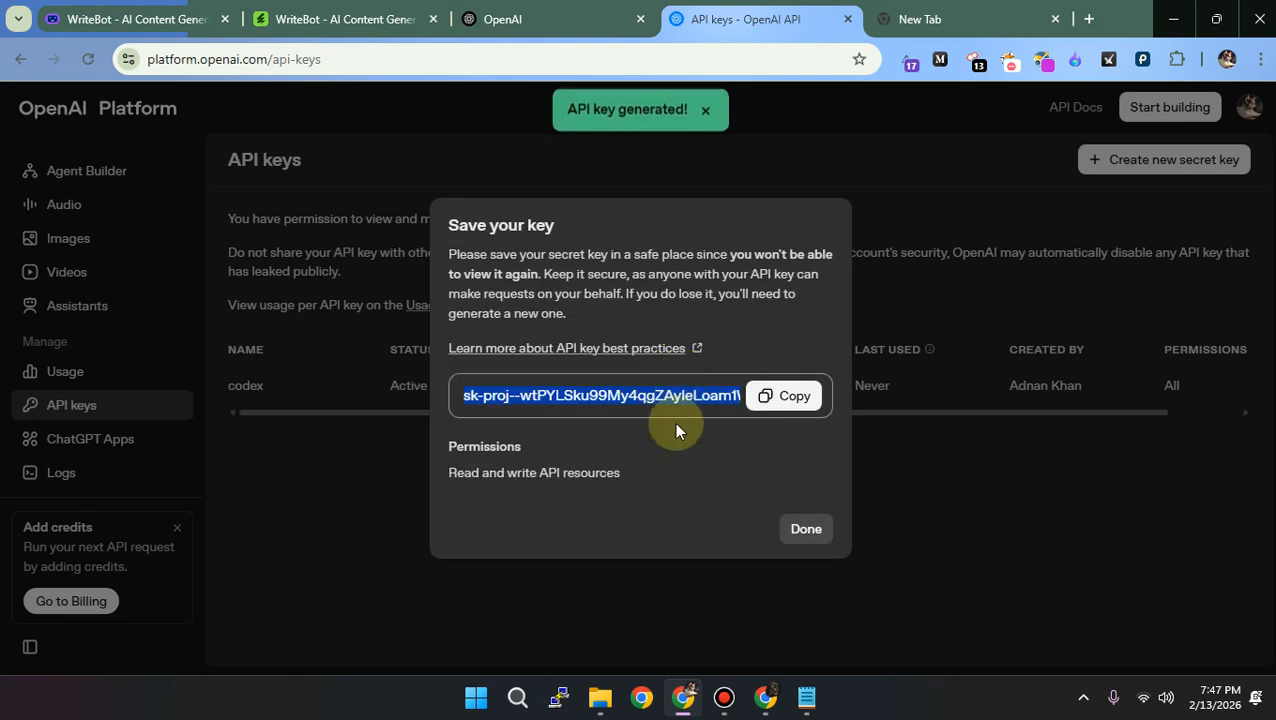
click(773, 404)
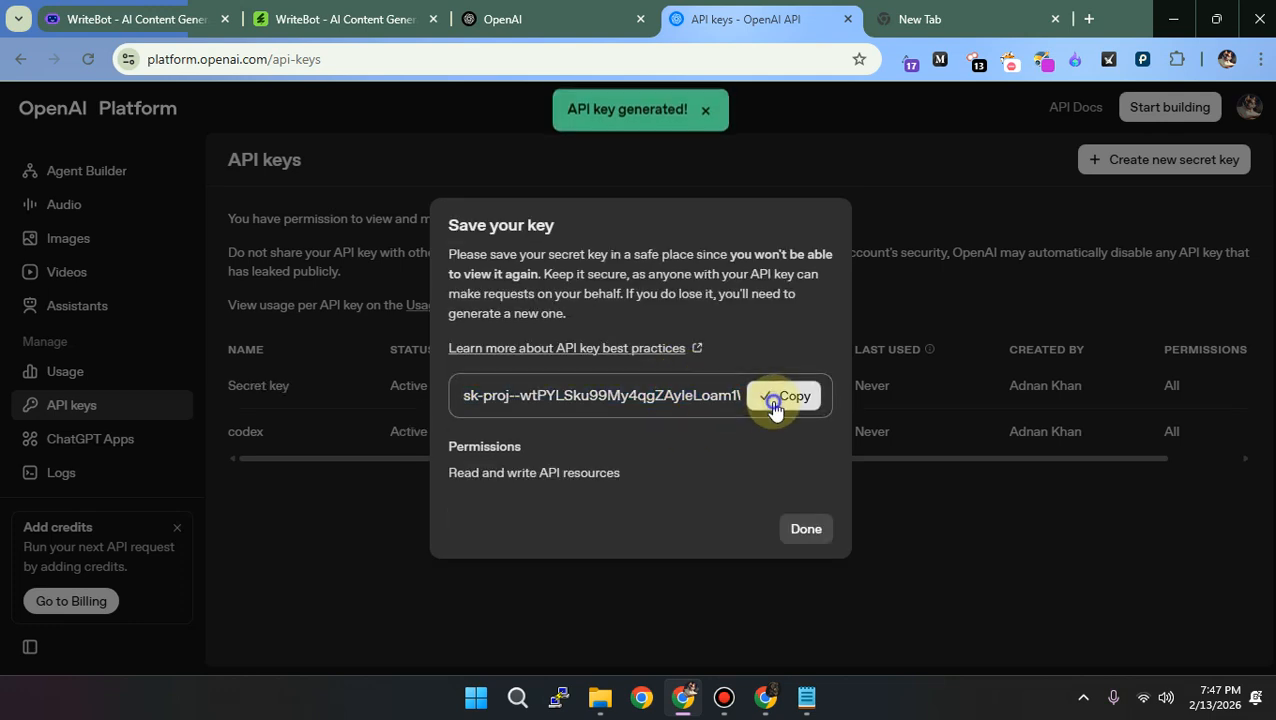
click(815, 546)
Check that OpenAI billing shows $0.00 free-trial credit, then bring the GitHub repository window forward.
drag(815, 457, 343, 495)
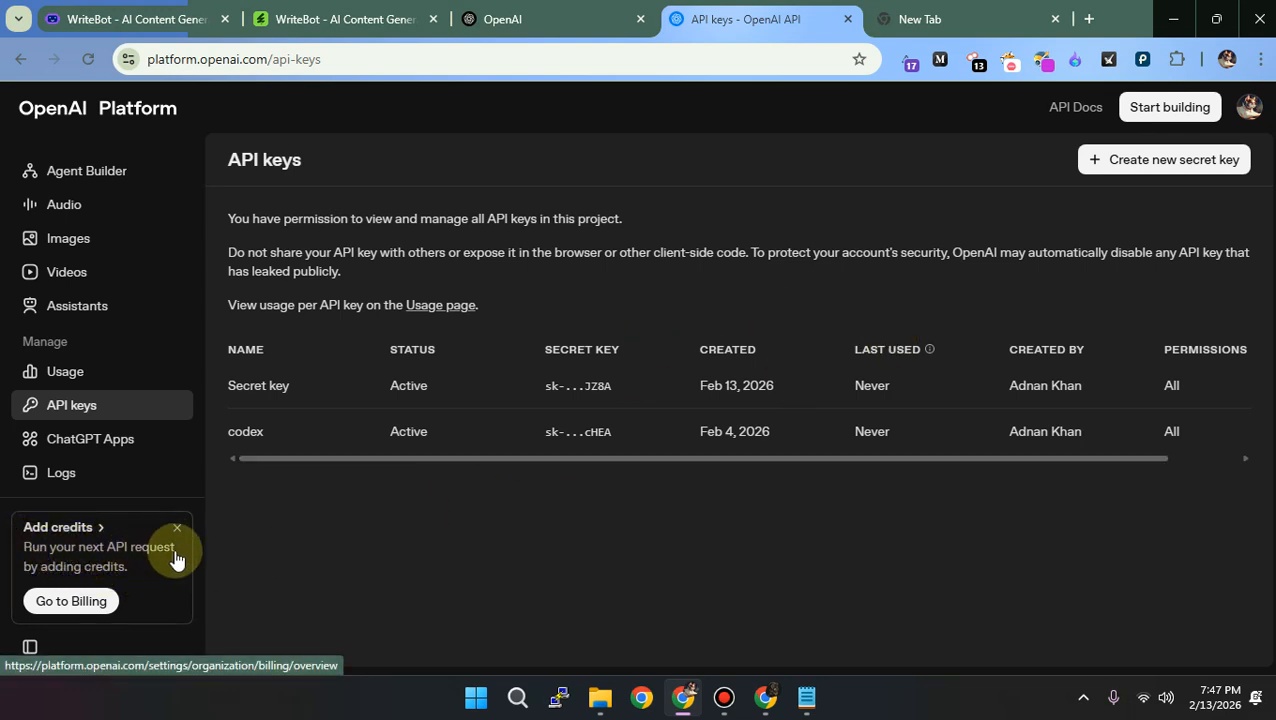
click(104, 601)
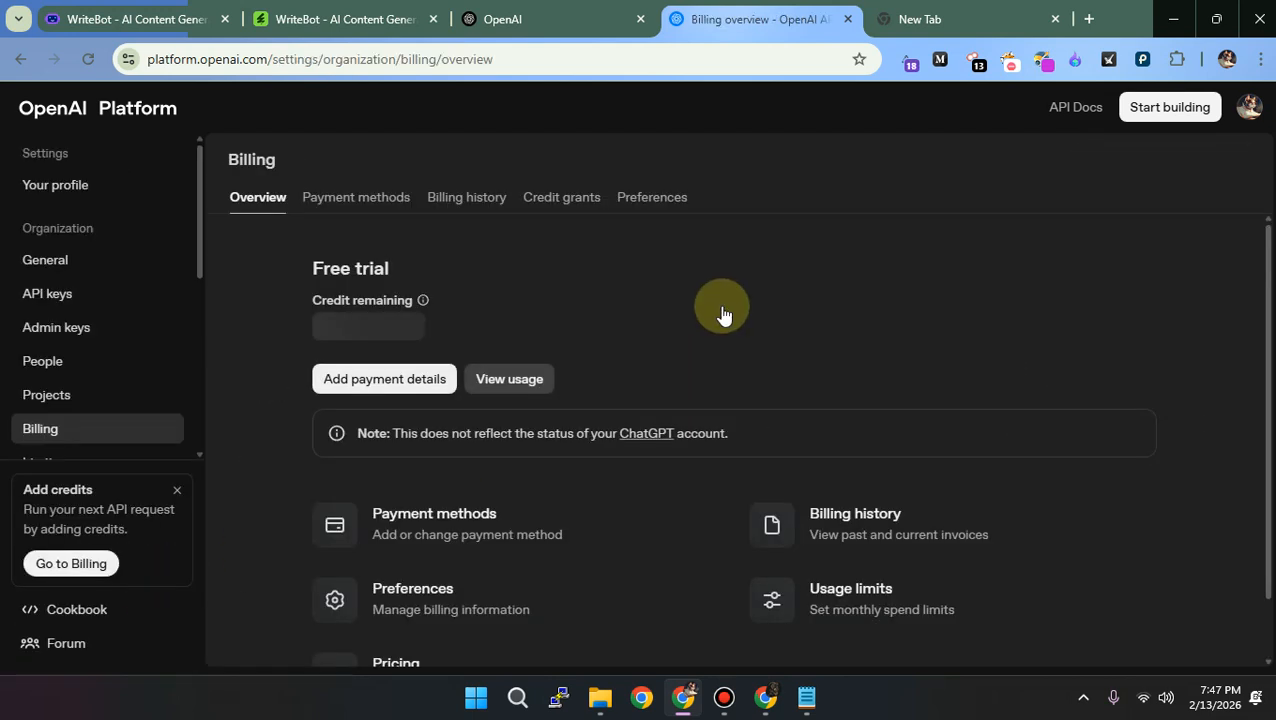
scroll(730, 300, down, 1)
scroll(757, 297, up, 1)
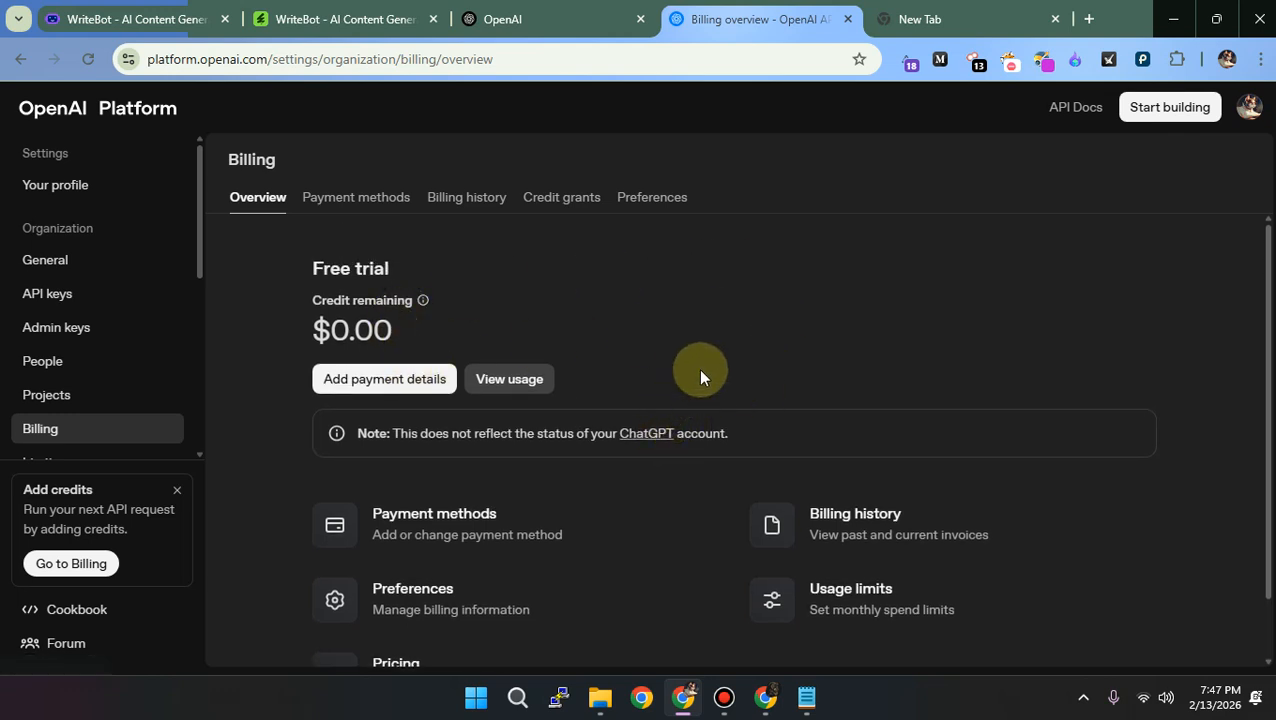
click(764, 694)
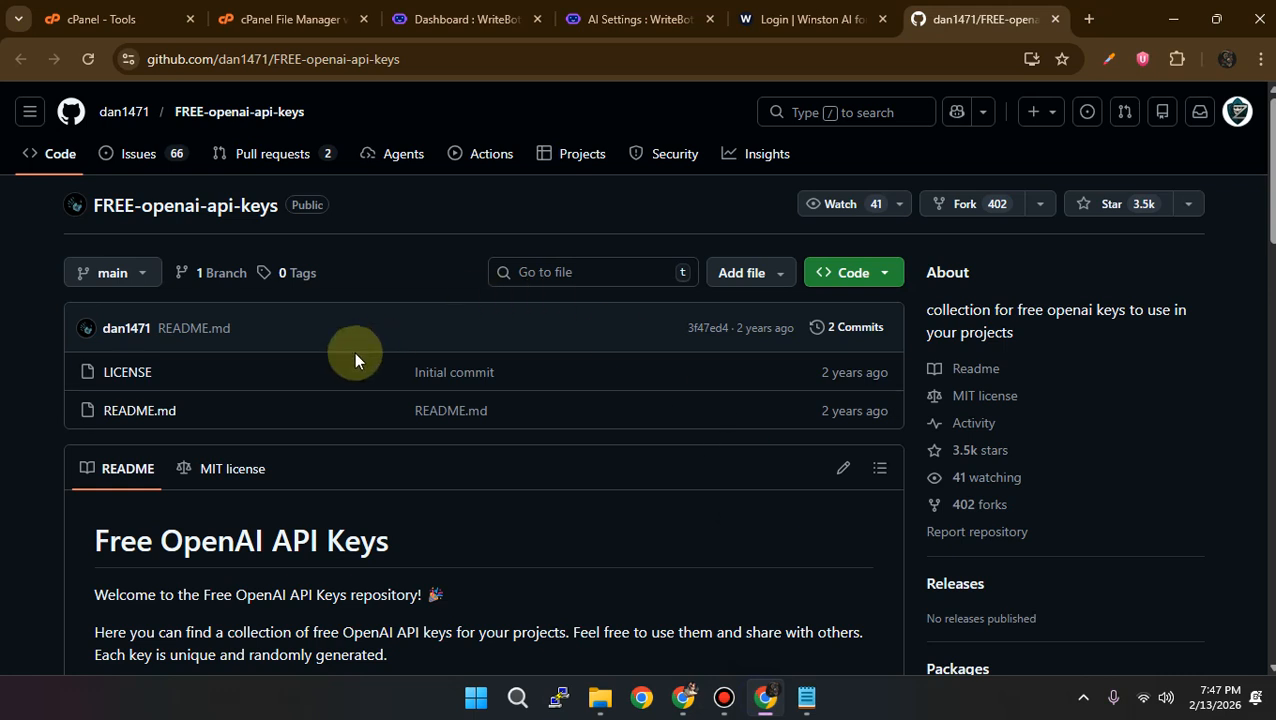
Close the Winston AI tab and paste the new OpenAI key into WriteBot's Open AI Secret Key field.
click(790, 19)
click(719, 8)
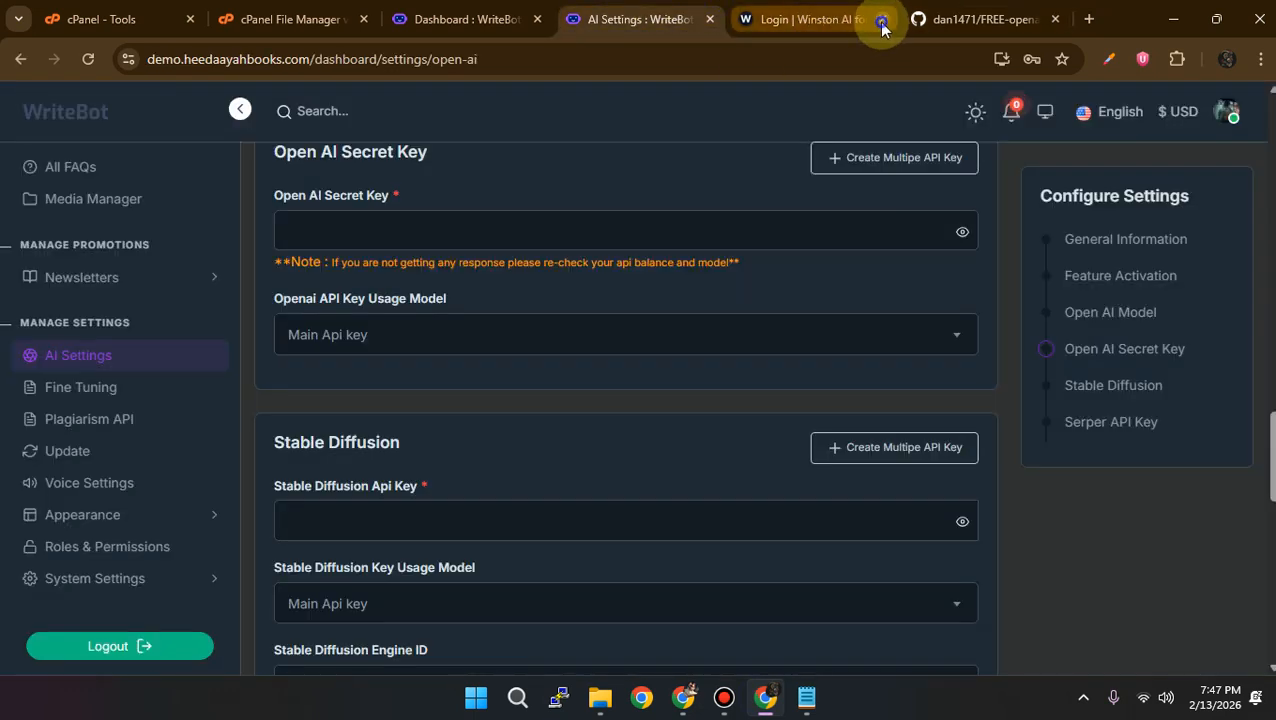
click(881, 21)
scroll(527, 251, up, 2)
click(400, 419)
key(ctrl+v)
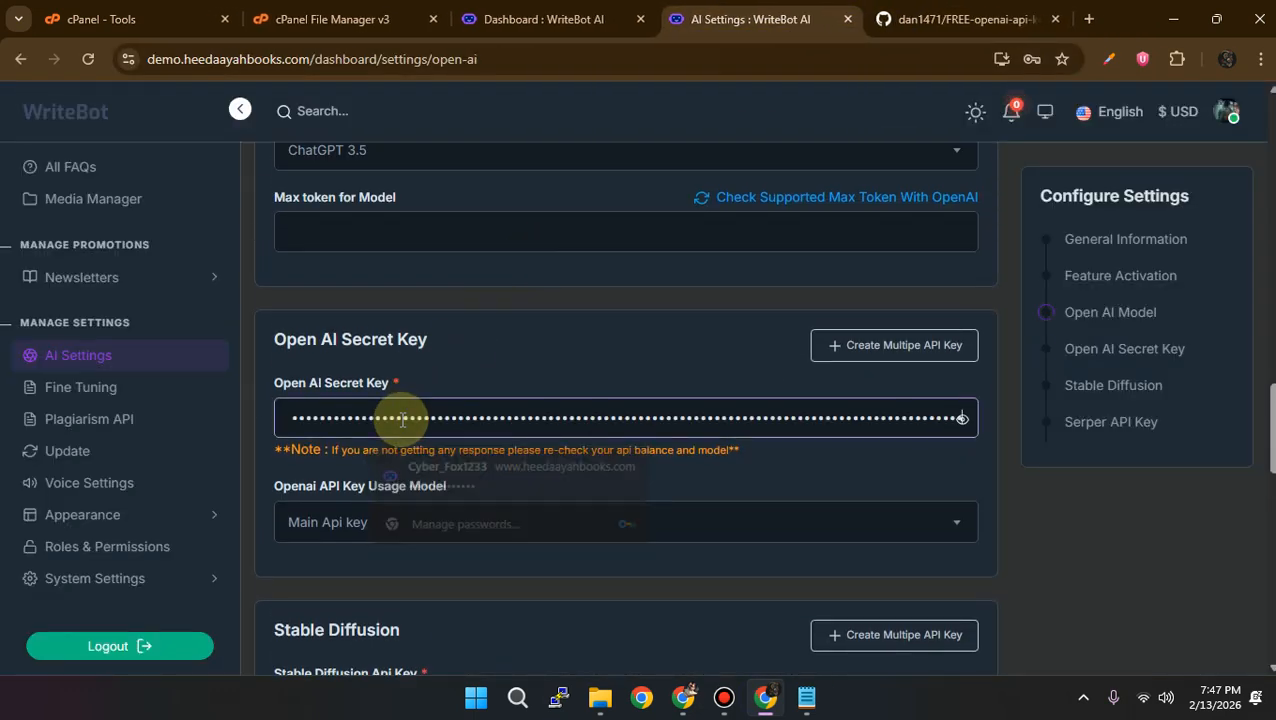
Reveal the pasted secret key to verify it, check the GitHub repository tab, then return to AI Settings.
click(955, 418)
drag(935, 415, 228, 421)
click(449, 418)
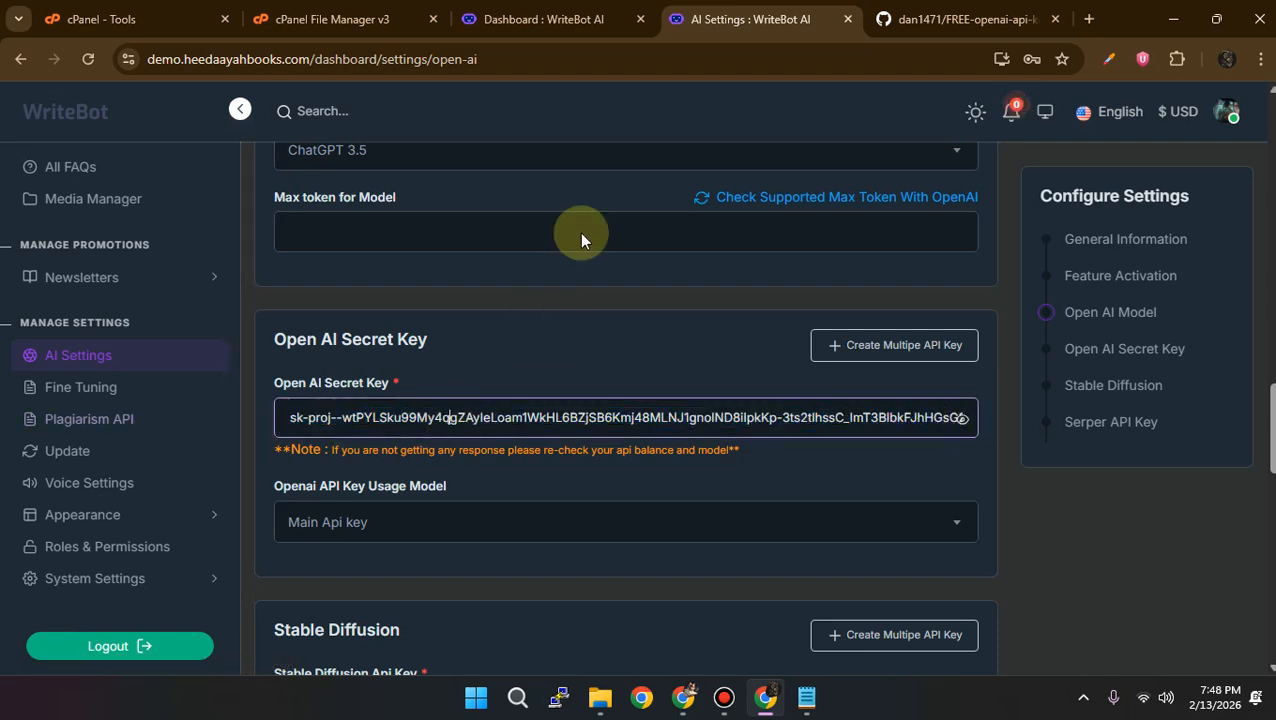
click(945, 10)
scroll(206, 472, down, 5)
drag(429, 583, 250, 566)
click(745, 18)
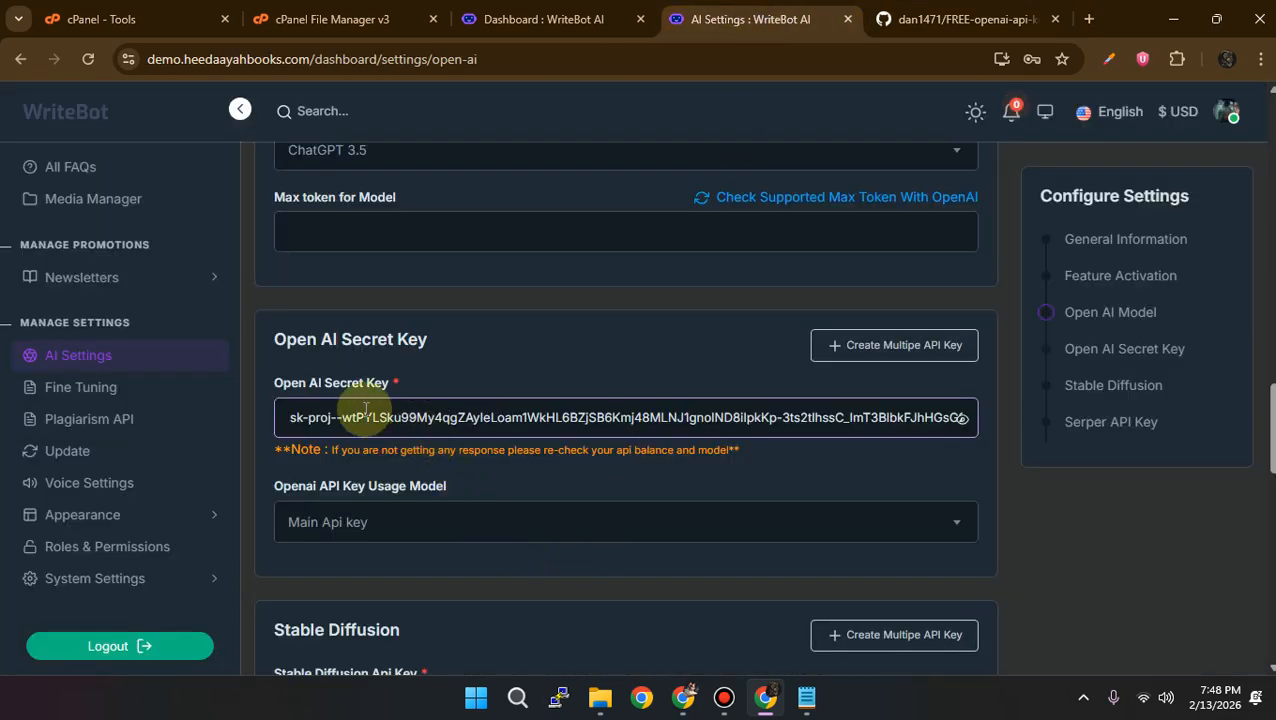
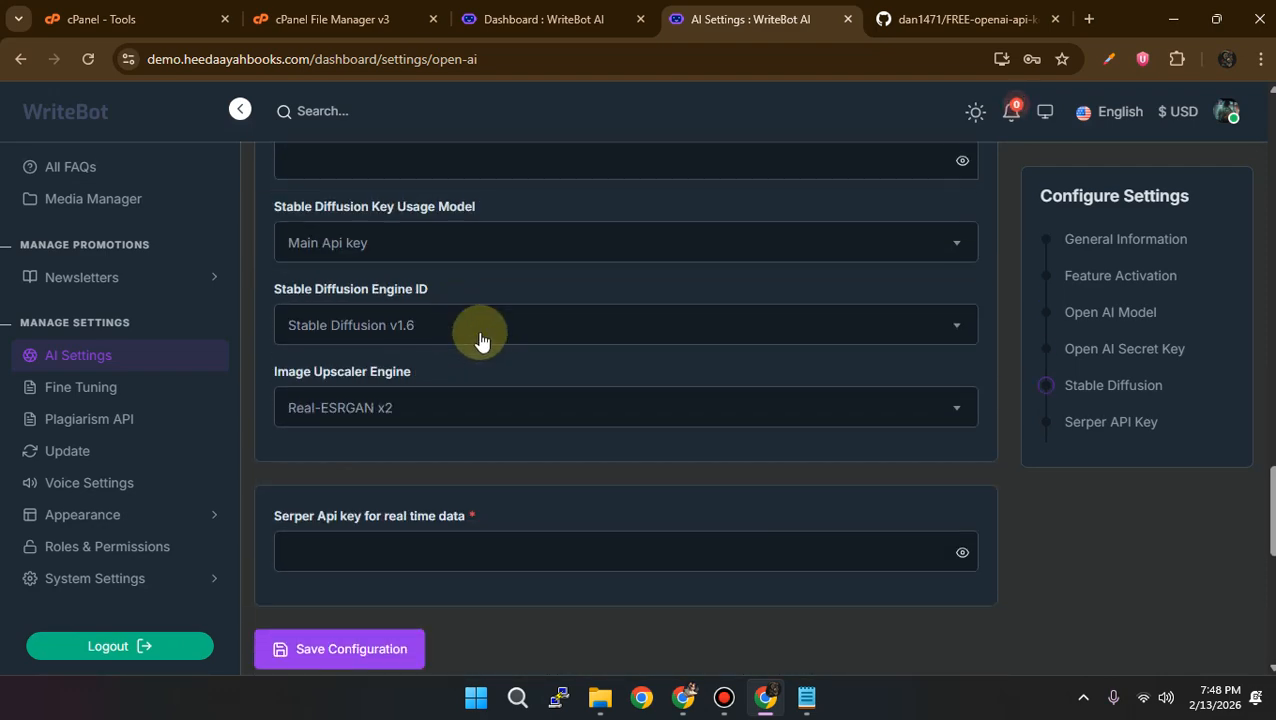
Clear the Max token for Model field so it is left empty.
scroll(470, 330, up, 5)
scroll(477, 340, up, 3)
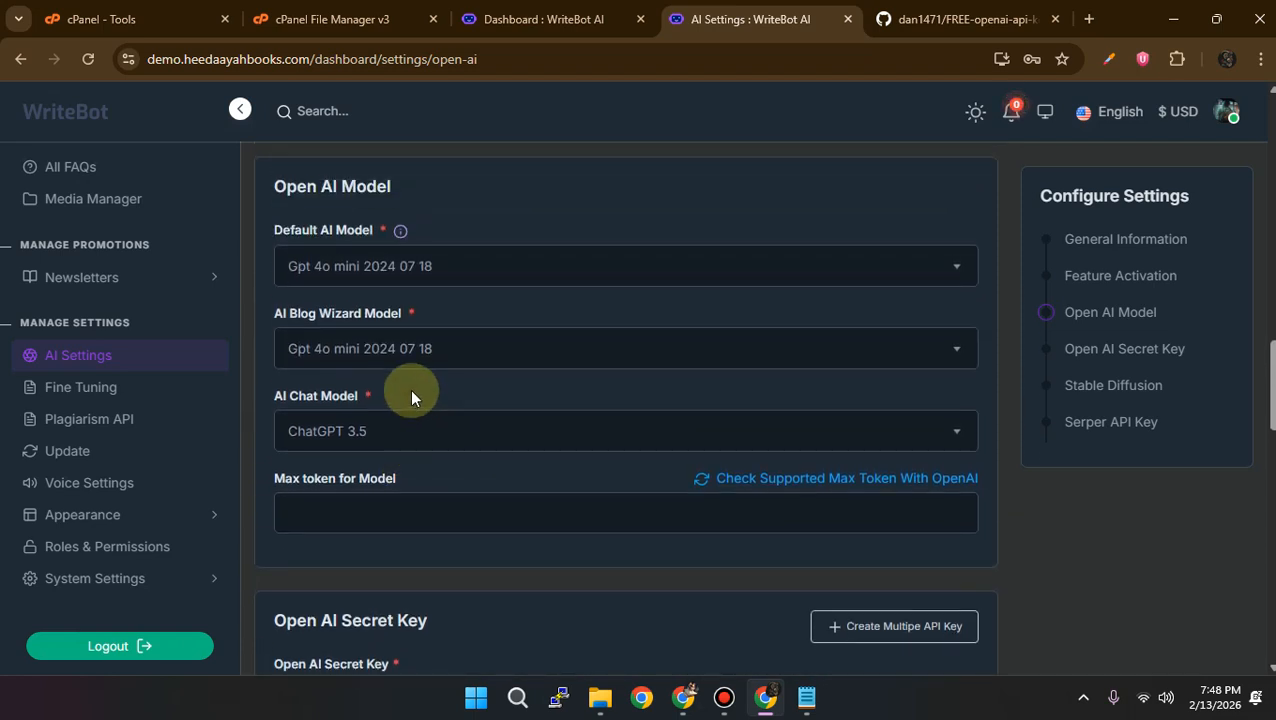
click(410, 514)
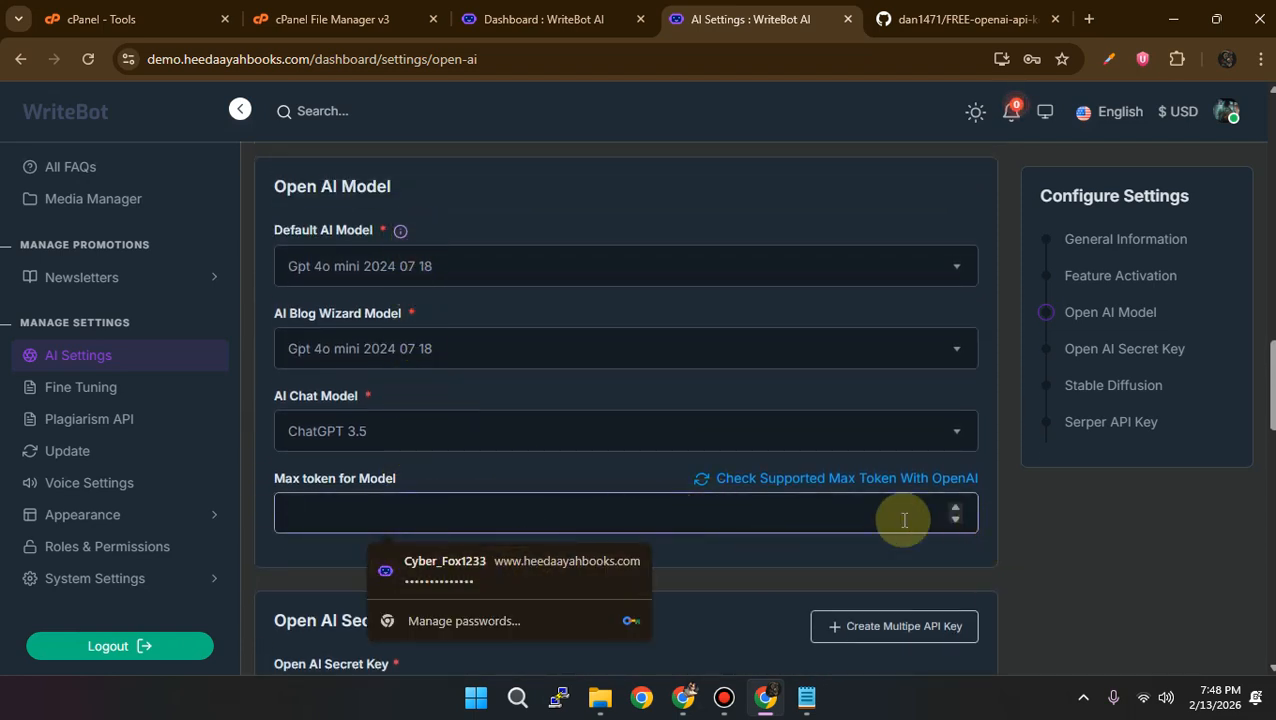
key(BackSpace)
text(222)
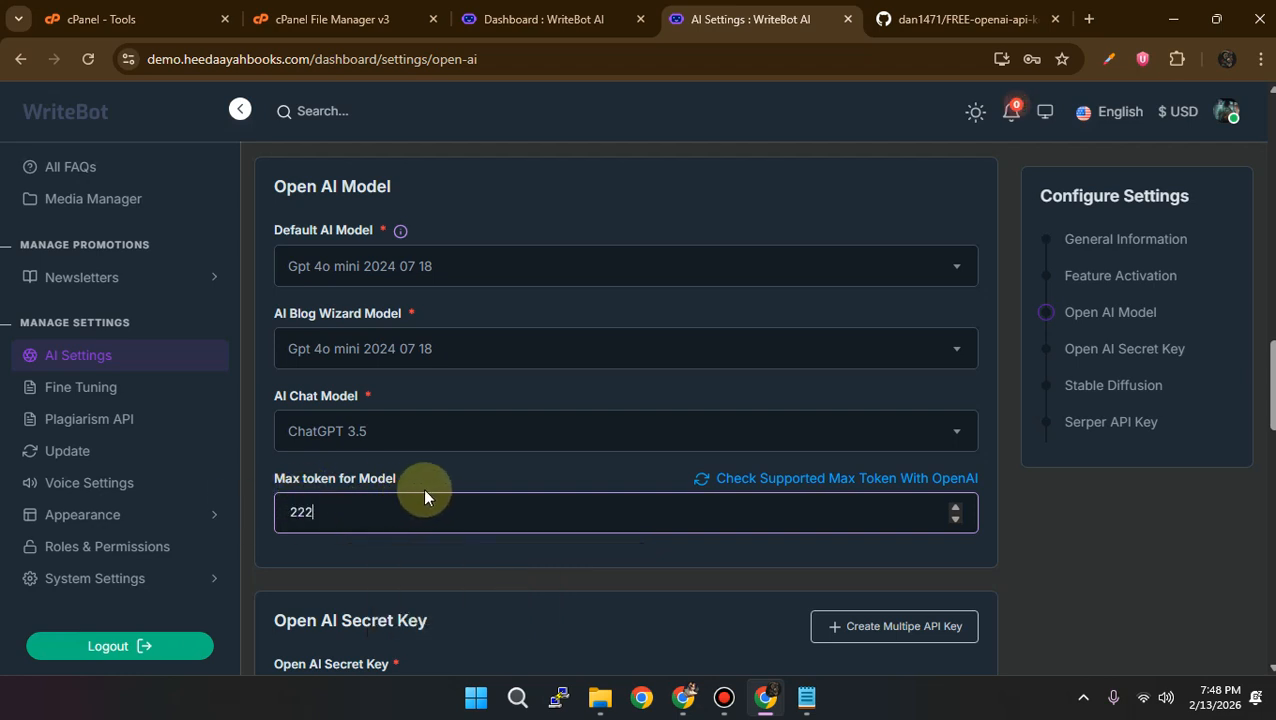
key(BackSpace)
key(BackSpace)
key(BackSpace)
Save the Open AI configuration with the Gpt 4o mini 2024 07 18 models and minimize WriteBot.
scroll(484, 518, down, 10)
scroll(525, 463, down, 3)
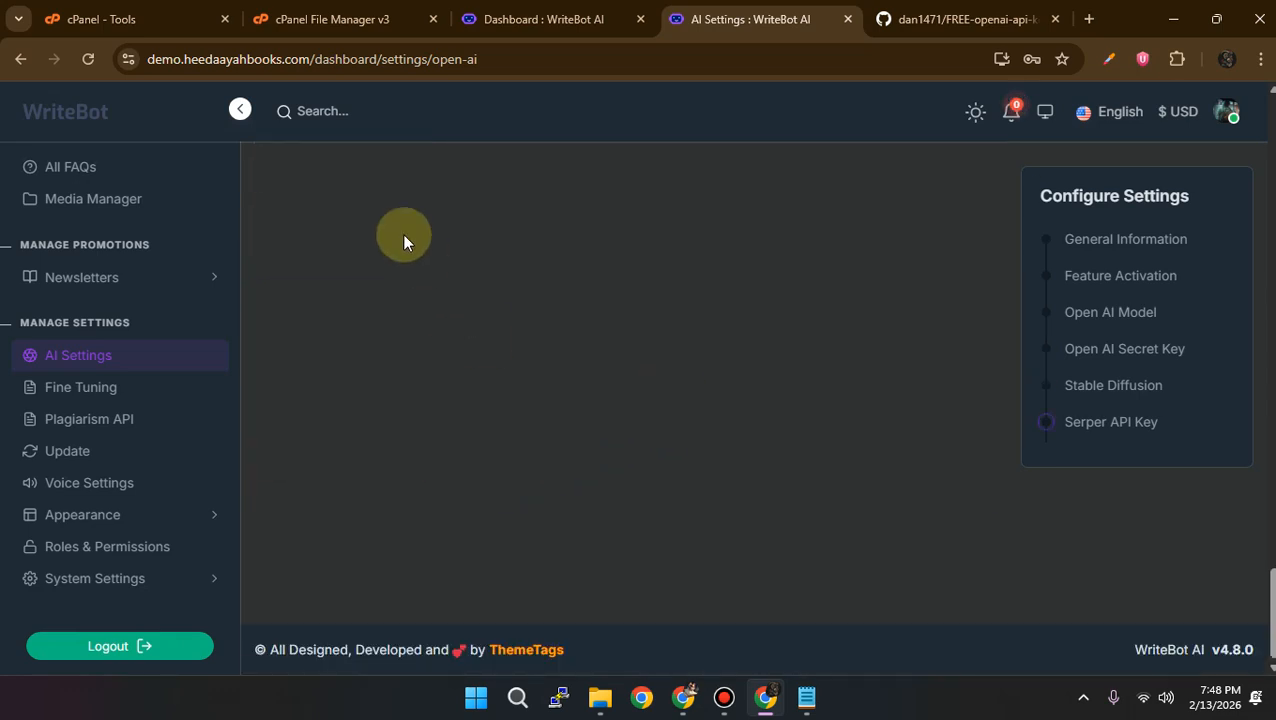
scroll(402, 242, up, 3)
click(356, 362)
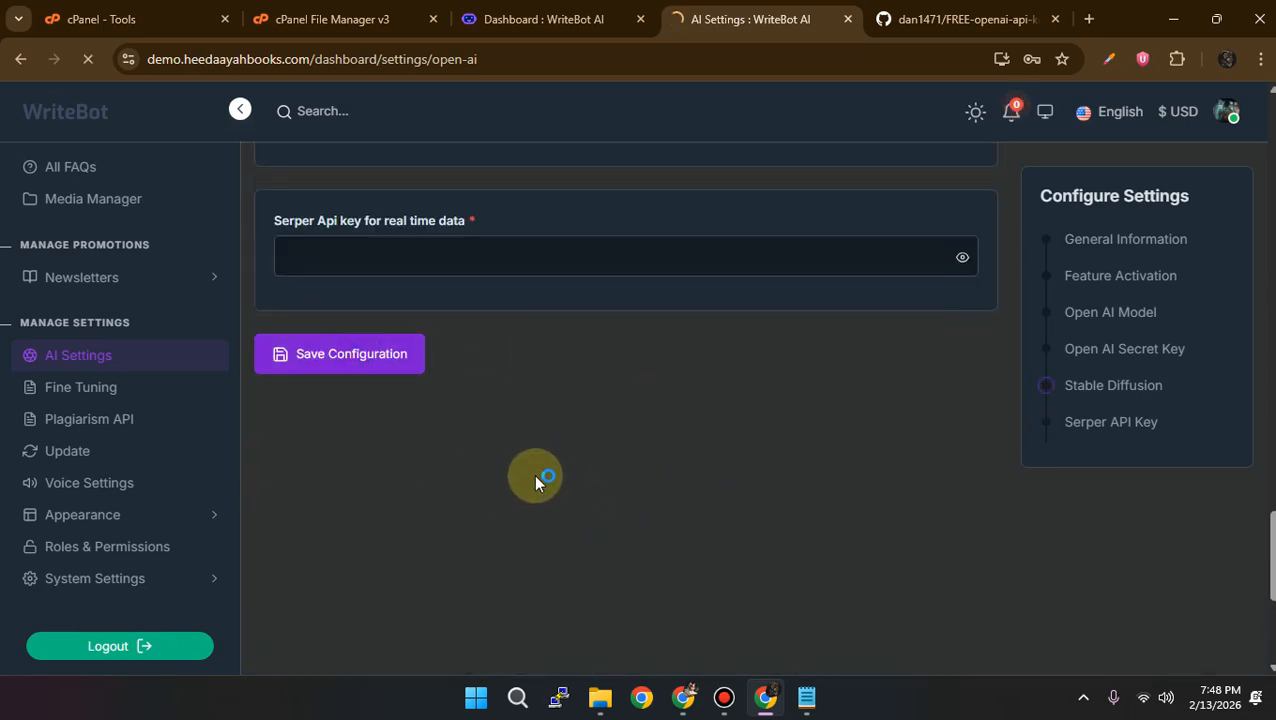
drag(498, 113, 763, 114)
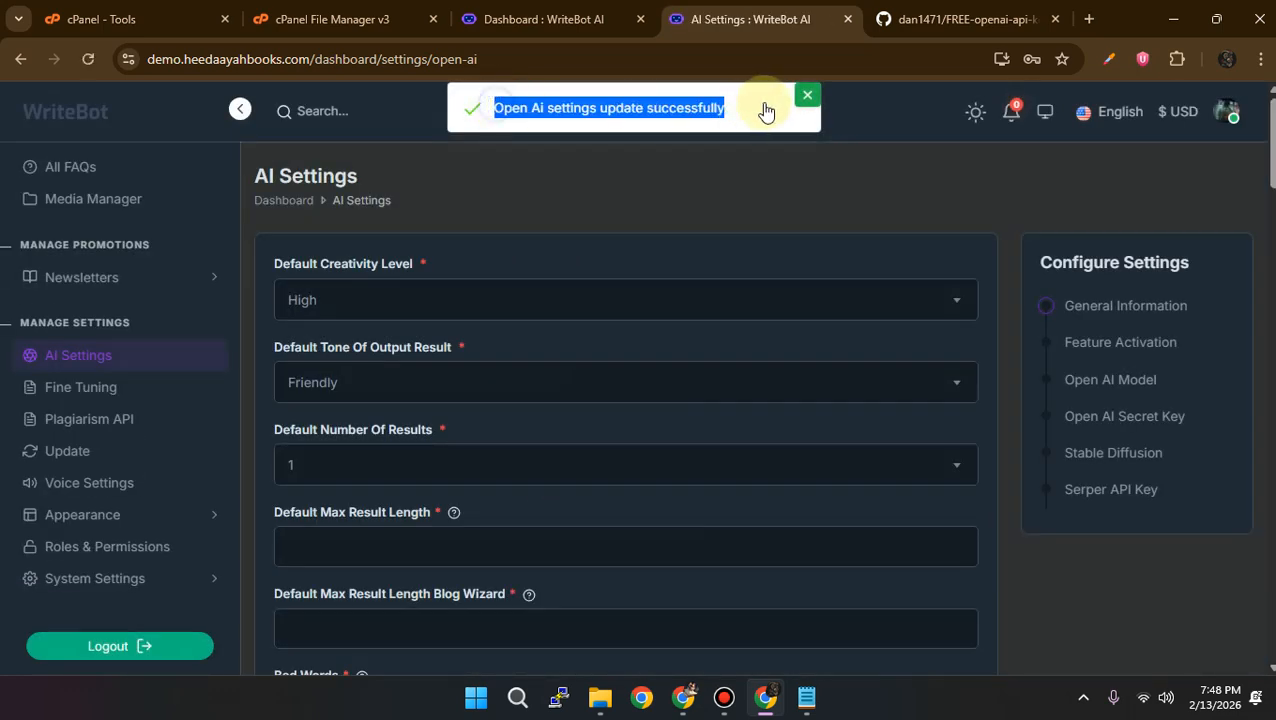
scroll(618, 285, down, 10)
scroll(632, 310, down, 3)
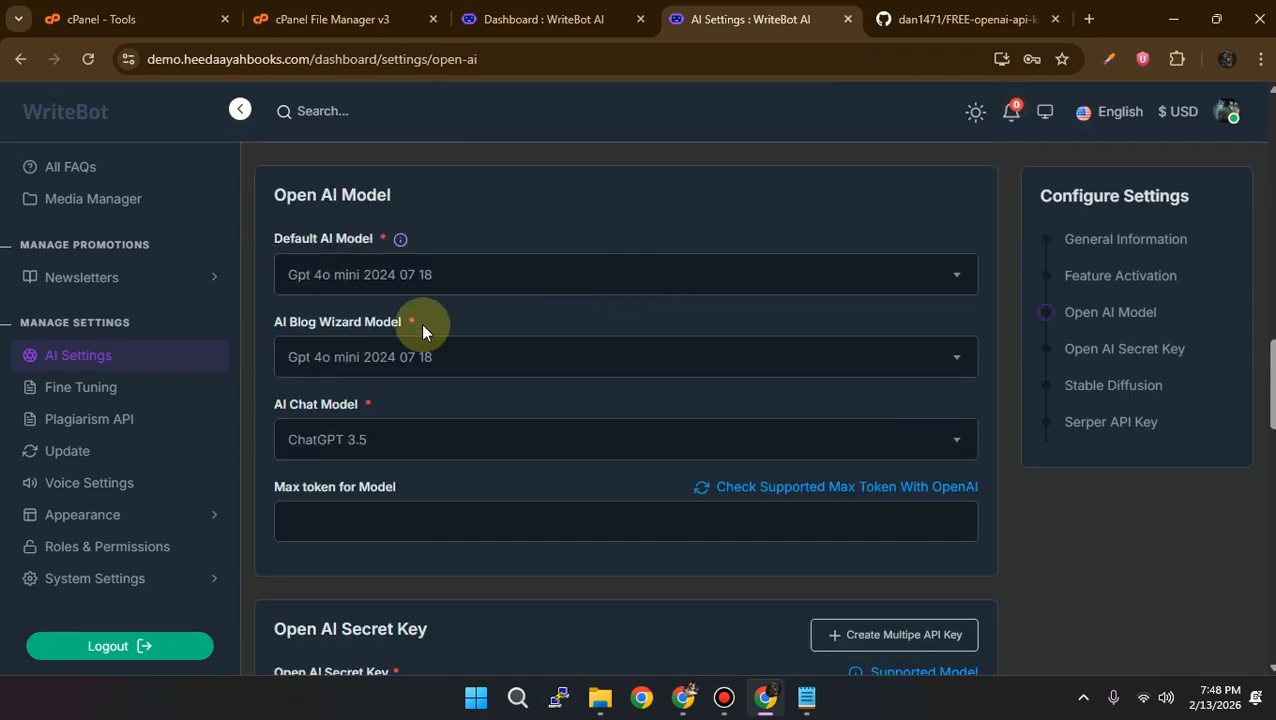
scroll(530, 418, down, 4)
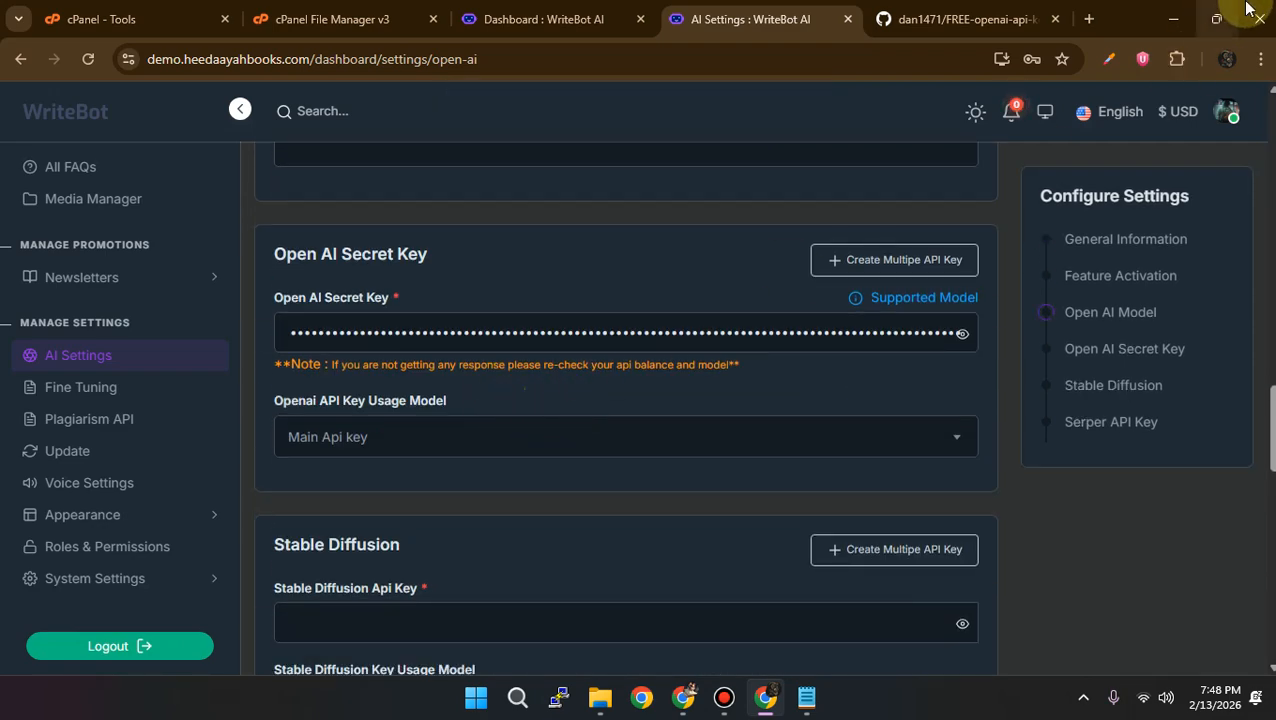
click(1170, 15)
scroll(609, 413, down, 1)
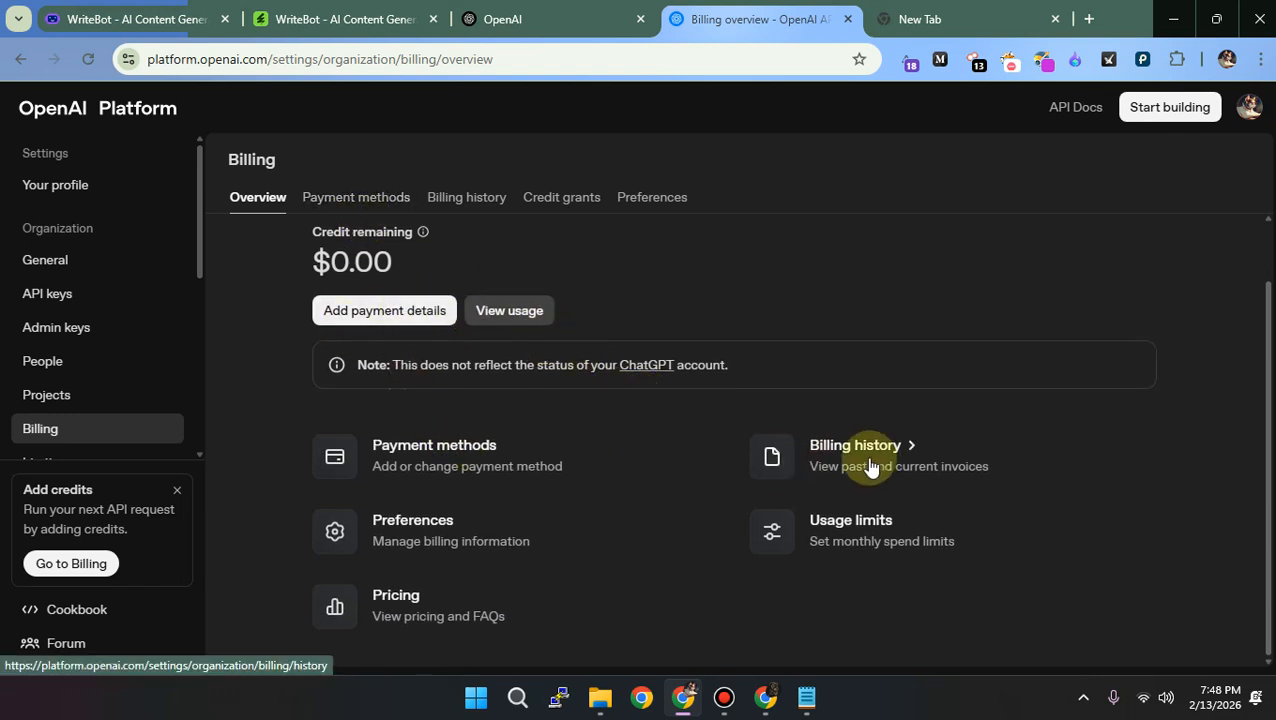
Open the OpenAI API pricing page and review GPT-5.2's input, cached input and output prices.
click(438, 608)
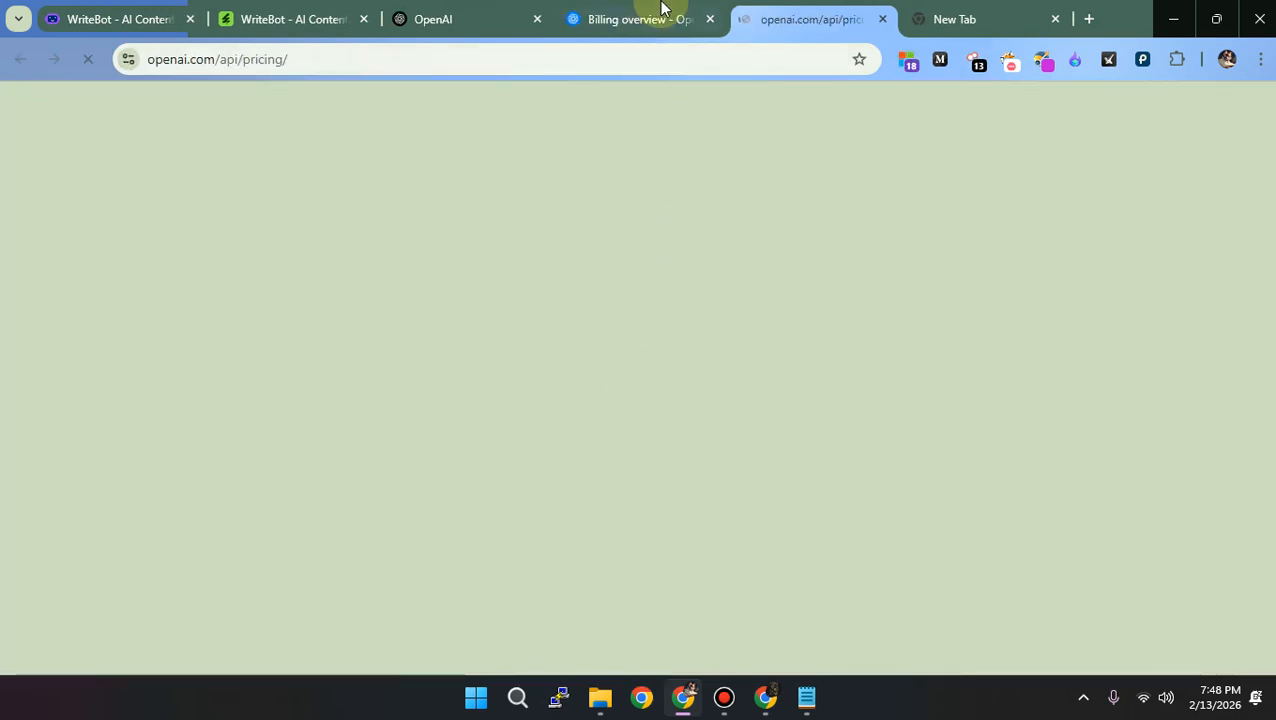
scroll(618, 316, down, 3)
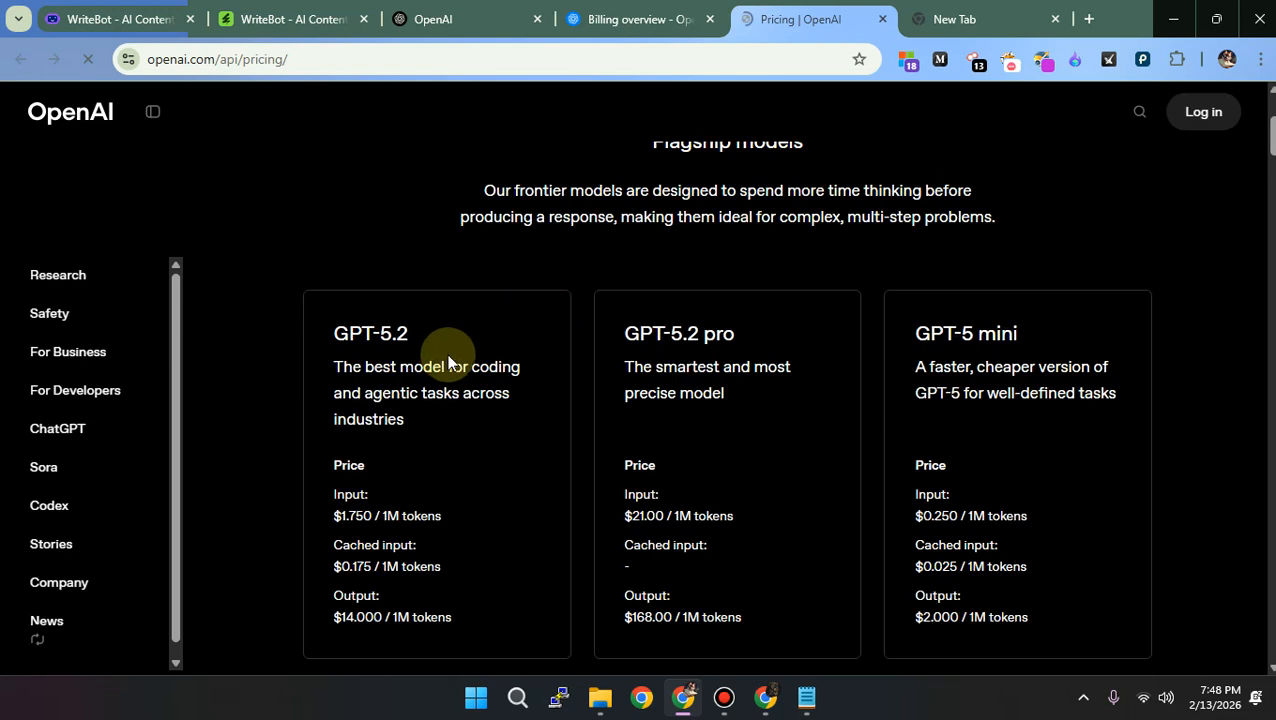
drag(415, 335, 342, 333)
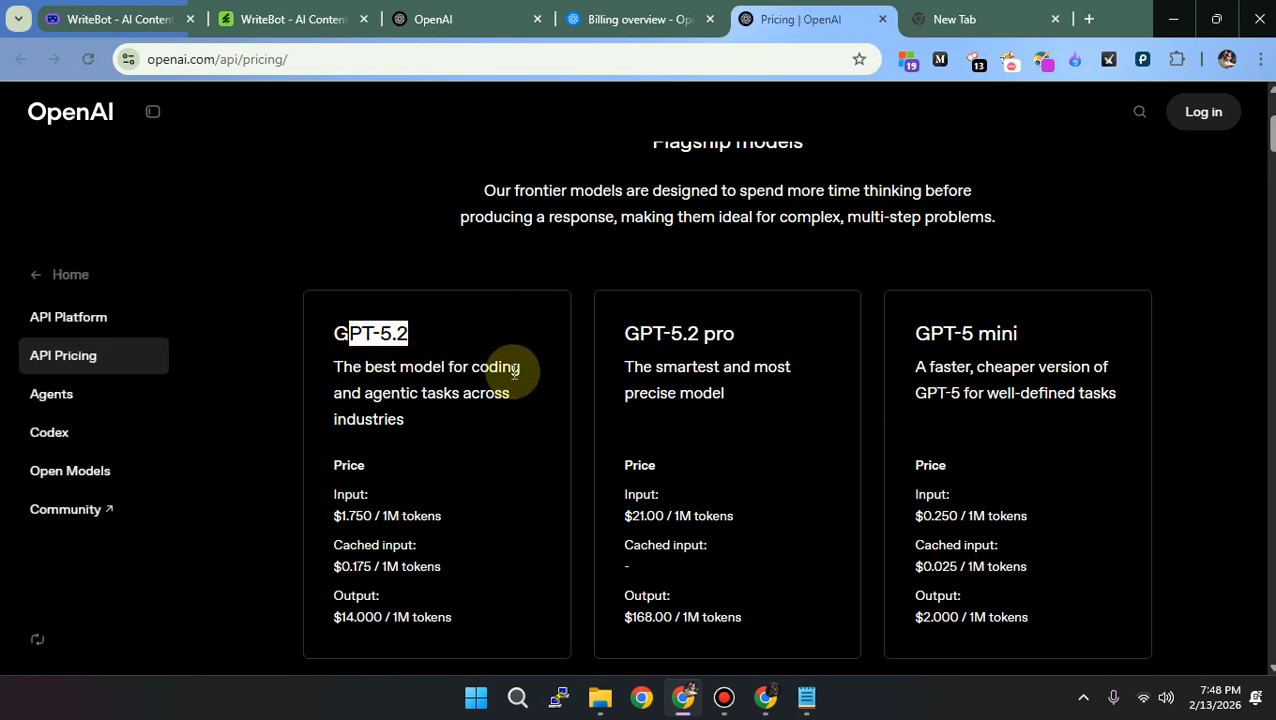
click(360, 390)
drag(371, 389, 502, 389)
double_click(446, 391)
click(393, 390)
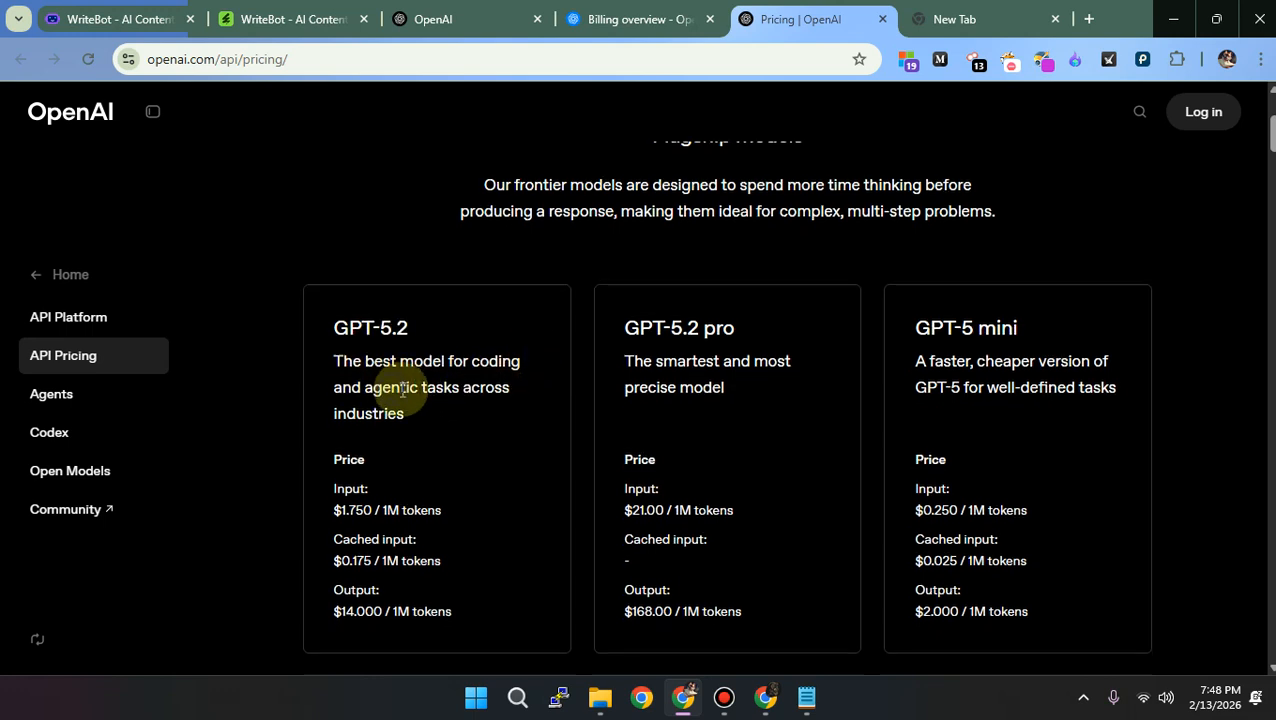
scroll(400, 387, down, 1)
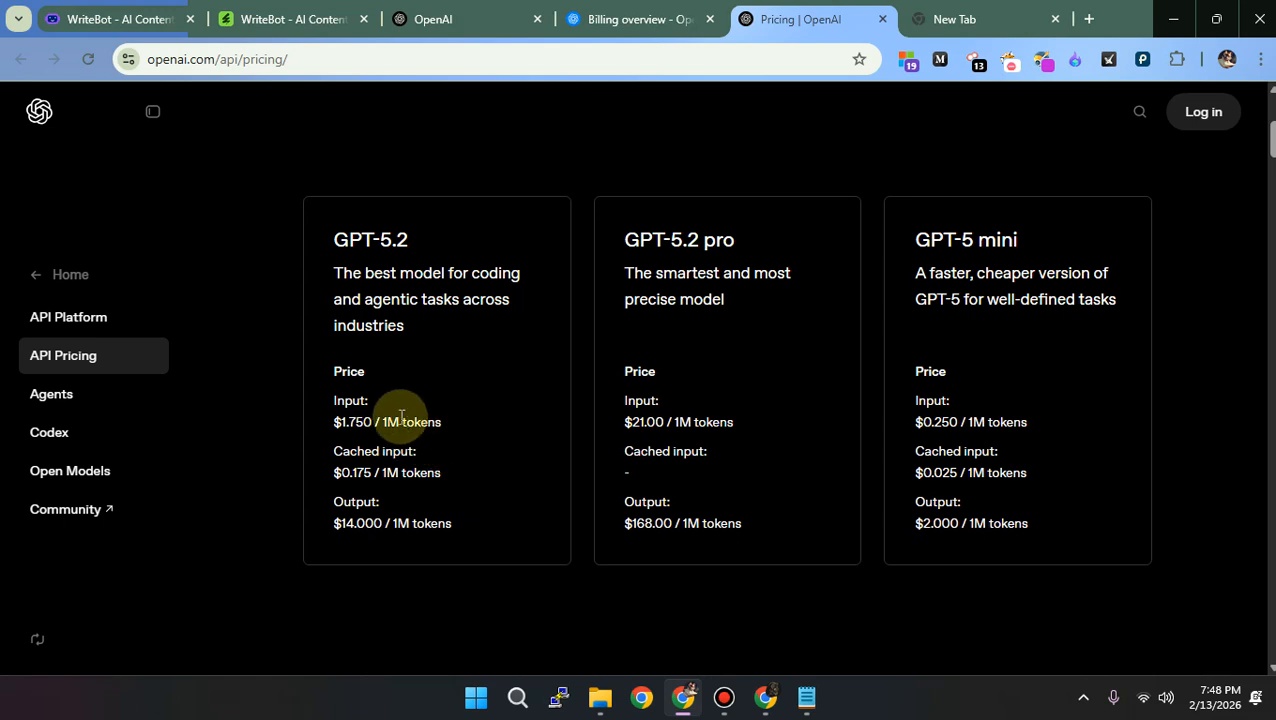
drag(370, 421, 345, 422)
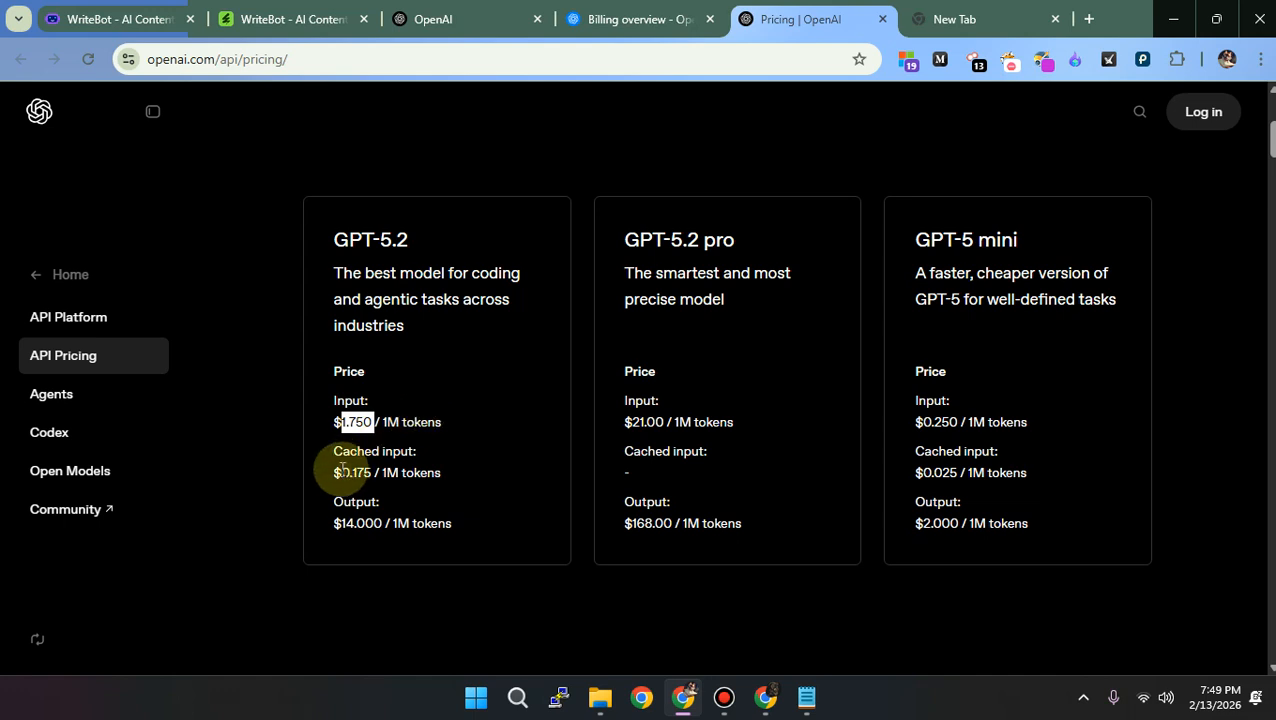
drag(344, 470, 396, 473)
drag(366, 522, 450, 523)
double_click(421, 522)
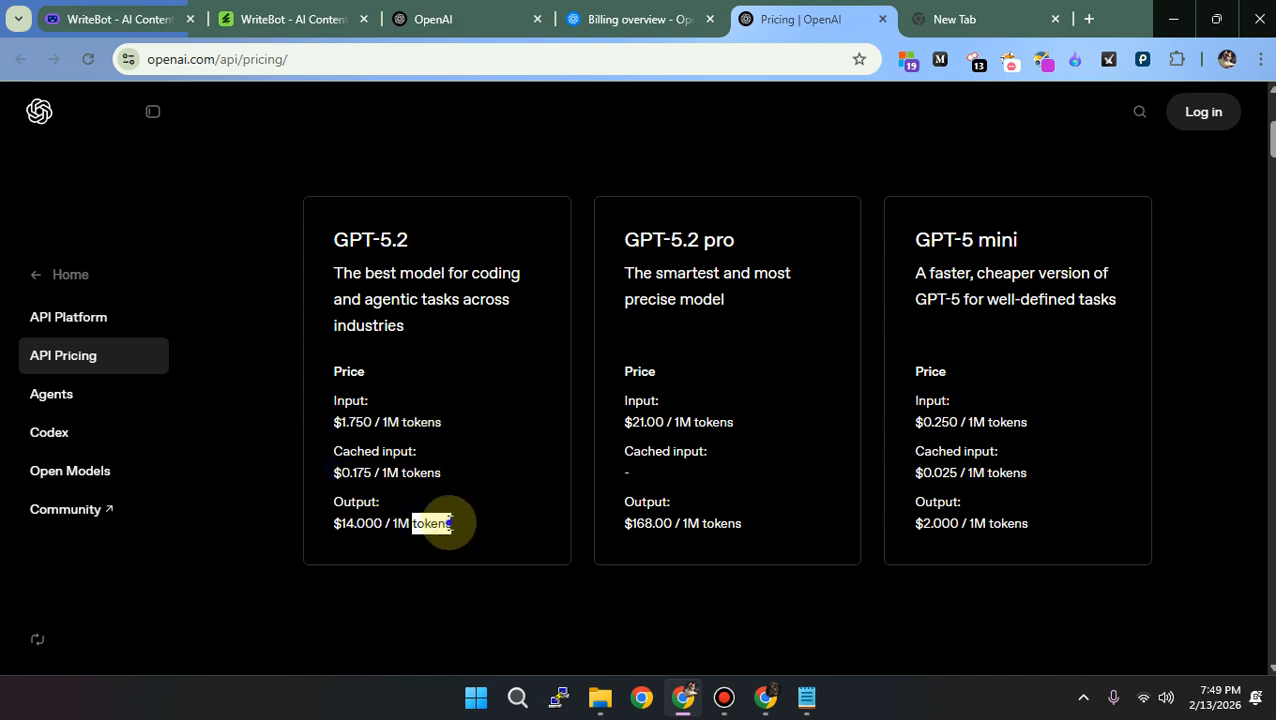
double_click(356, 521)
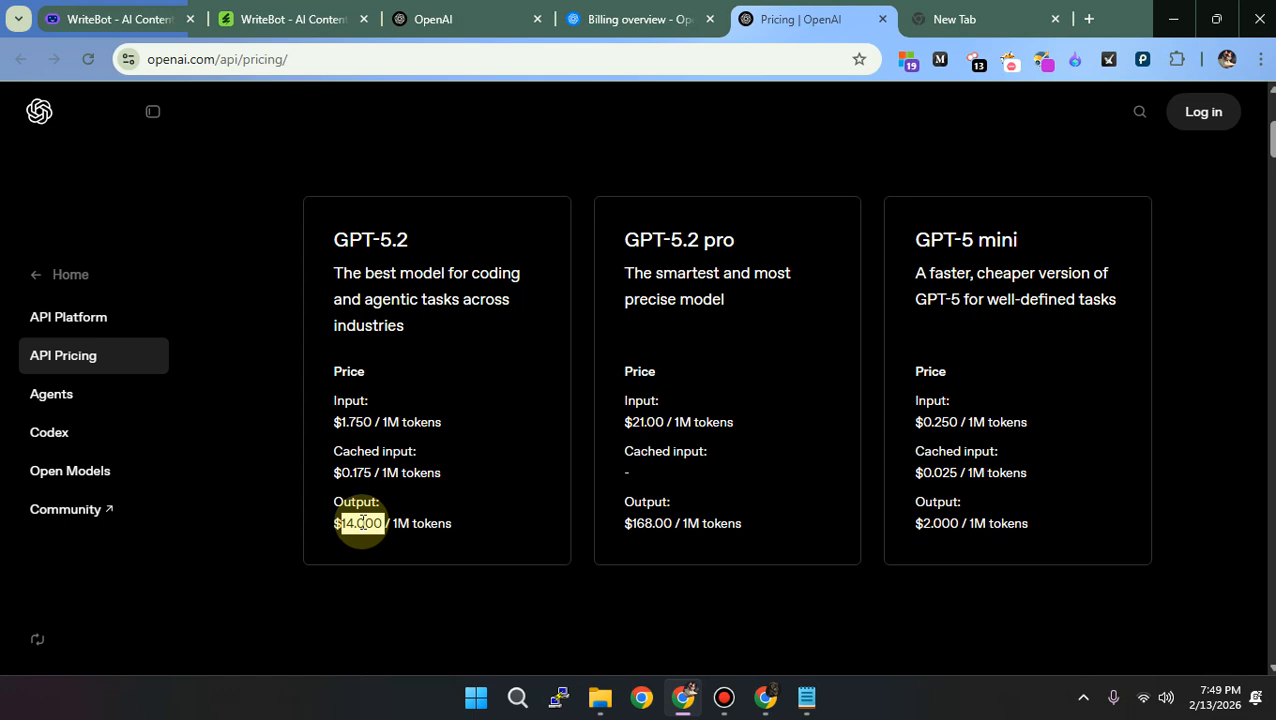
click(441, 525)
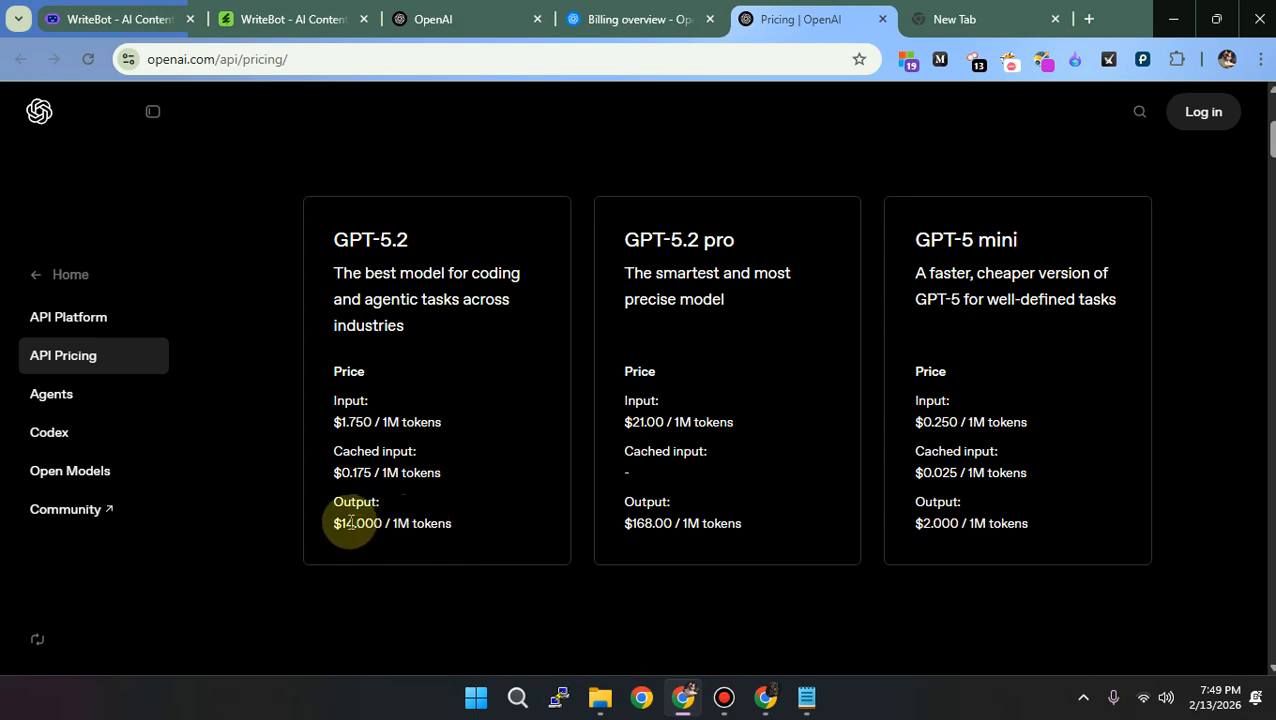
drag(389, 523, 358, 524)
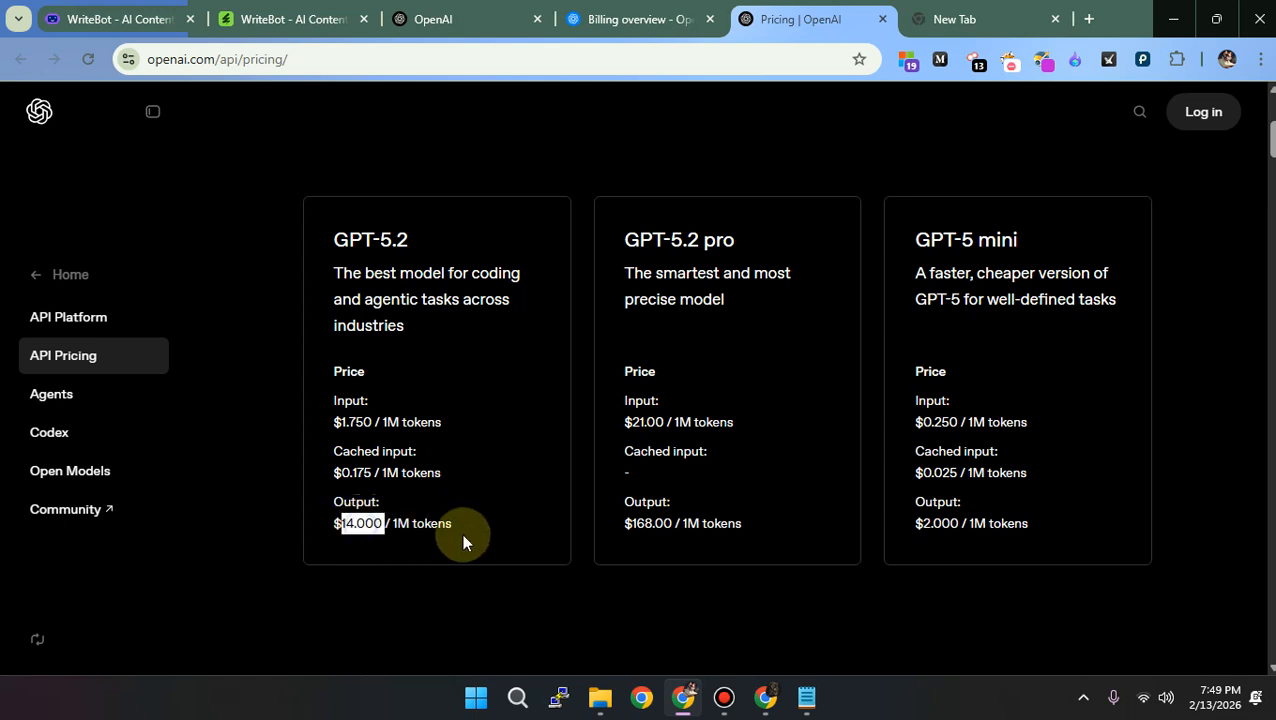
Scroll through the pricing list and check the GPT-5 mini output price.
scroll(450, 520, down, 2)
scroll(522, 444, up, 2)
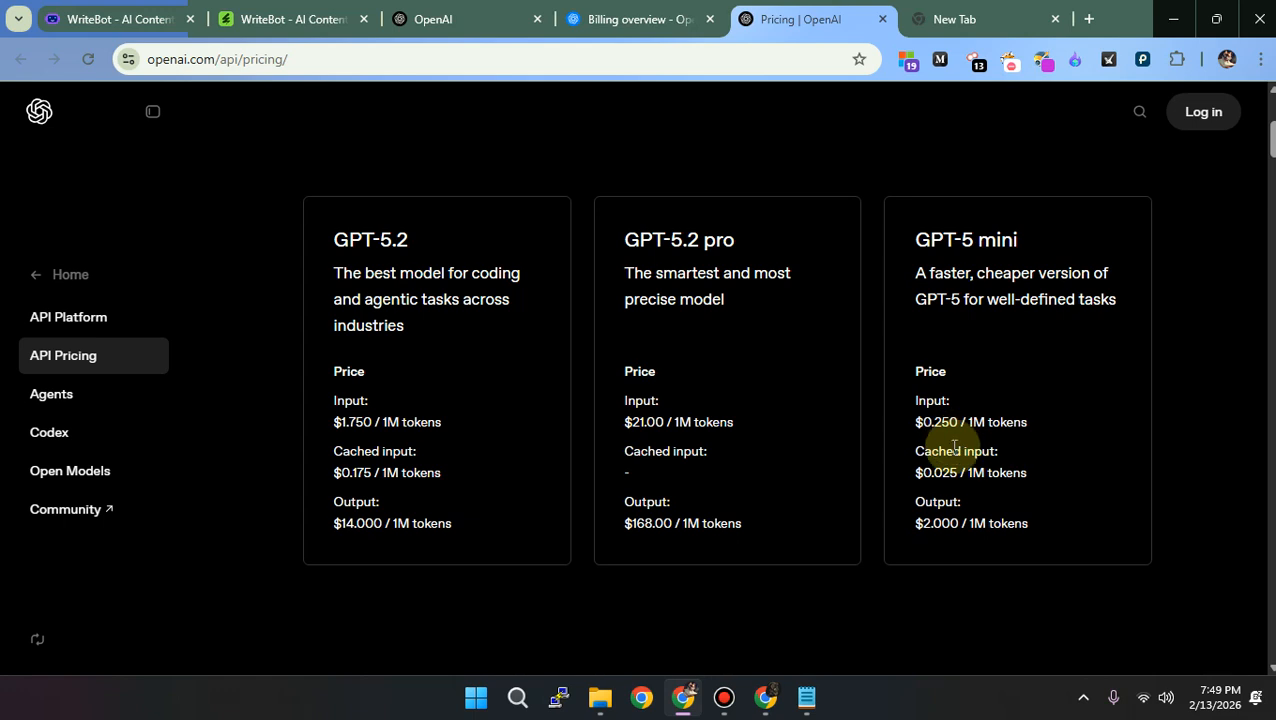
scroll(938, 420, down, 2)
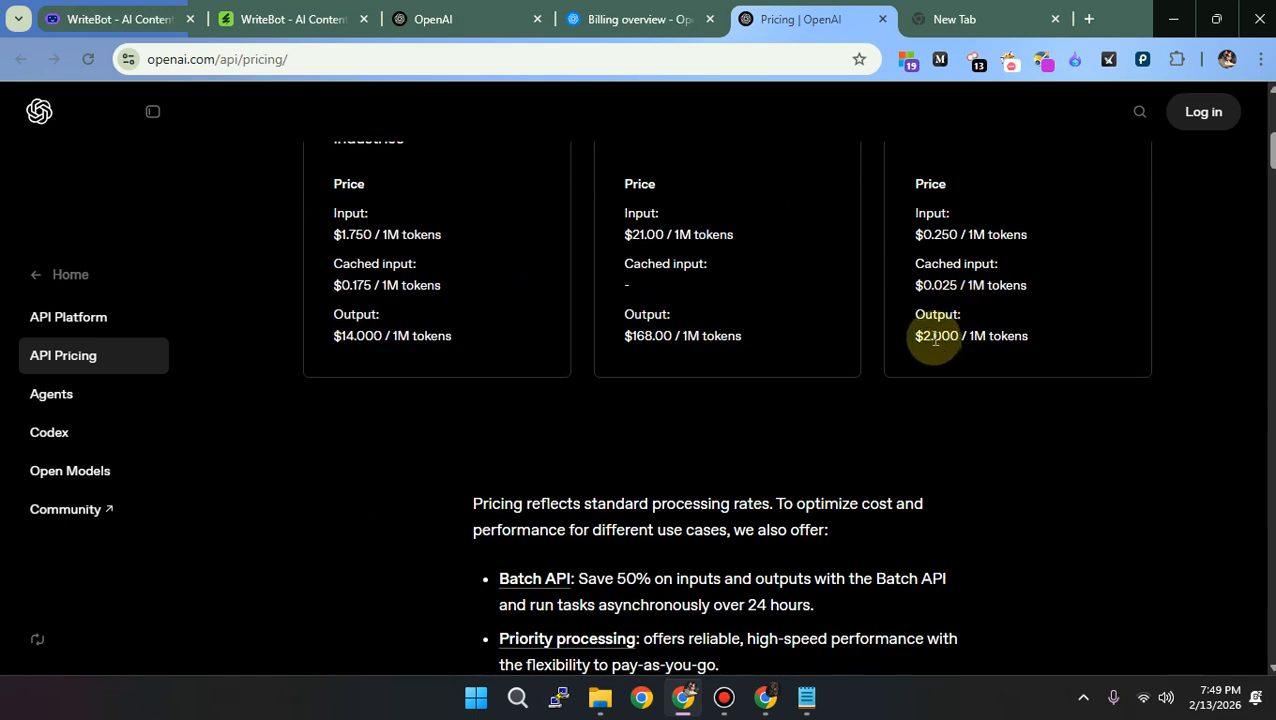
drag(932, 336, 980, 336)
click(961, 338)
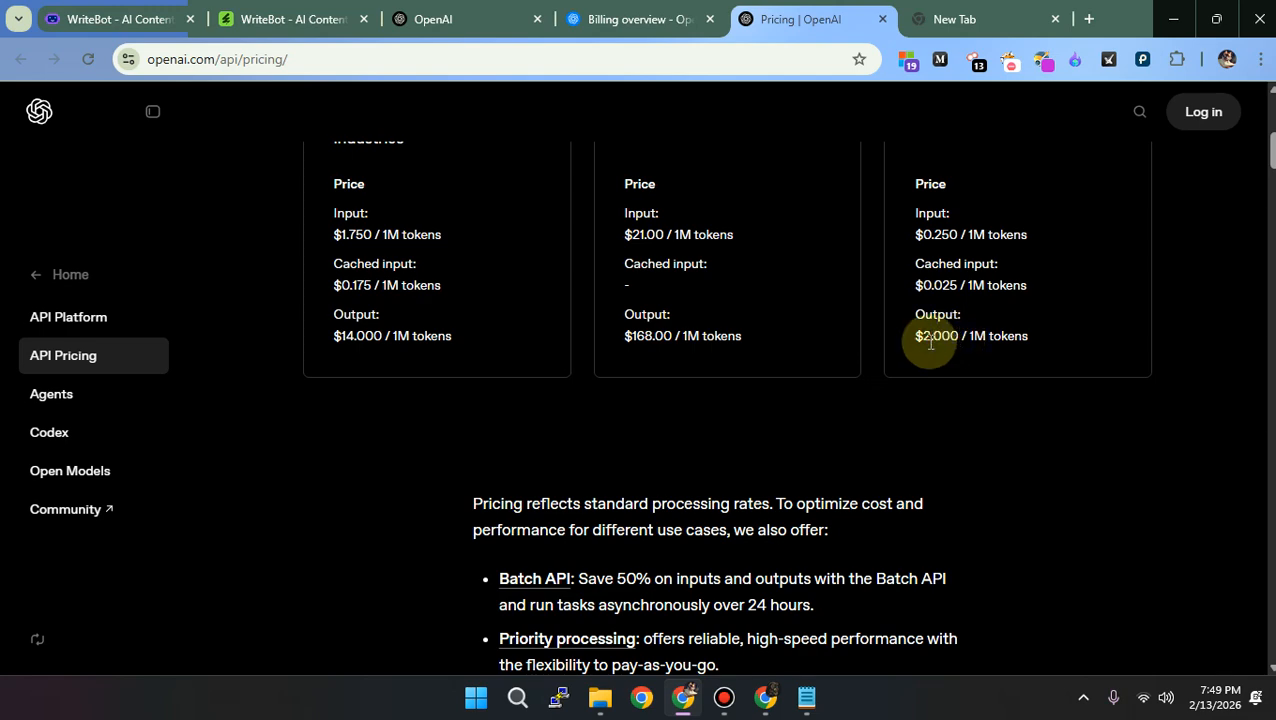
scroll(930, 342, down, 2)
scroll(908, 343, up, 1)
scroll(936, 340, down, 4)
scroll(939, 347, down, 8)
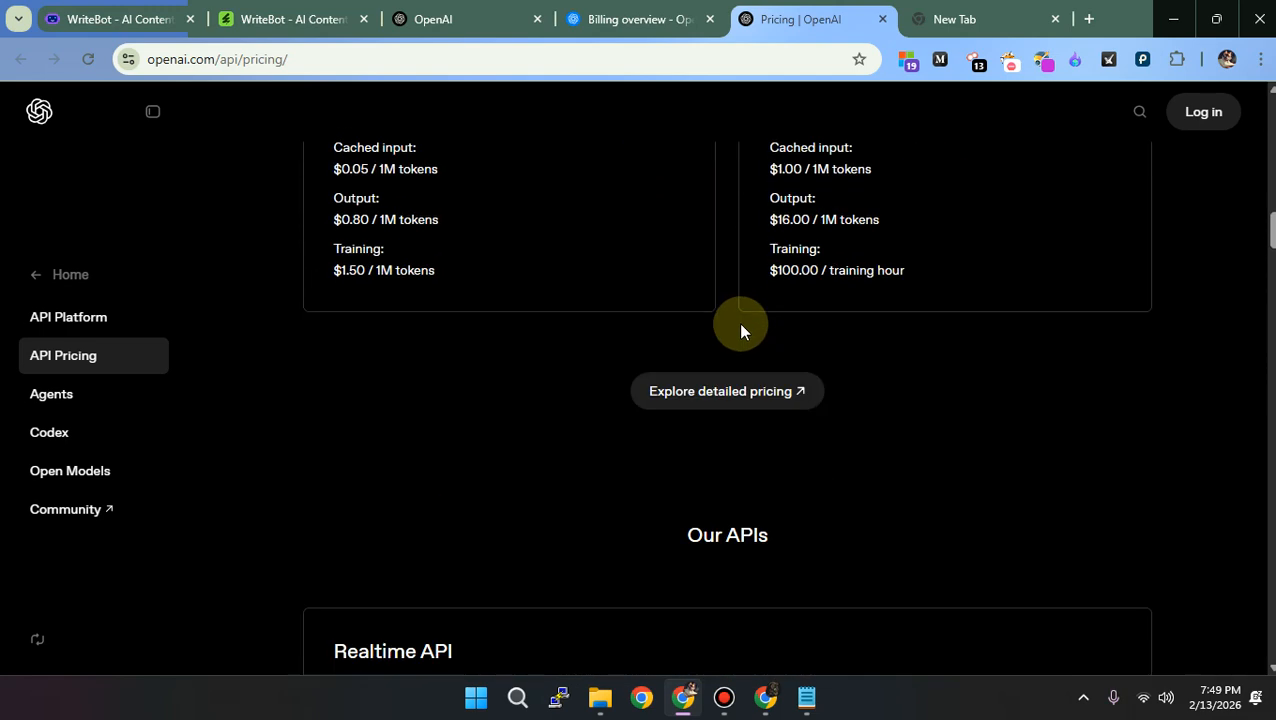
scroll(826, 355, down, 5)
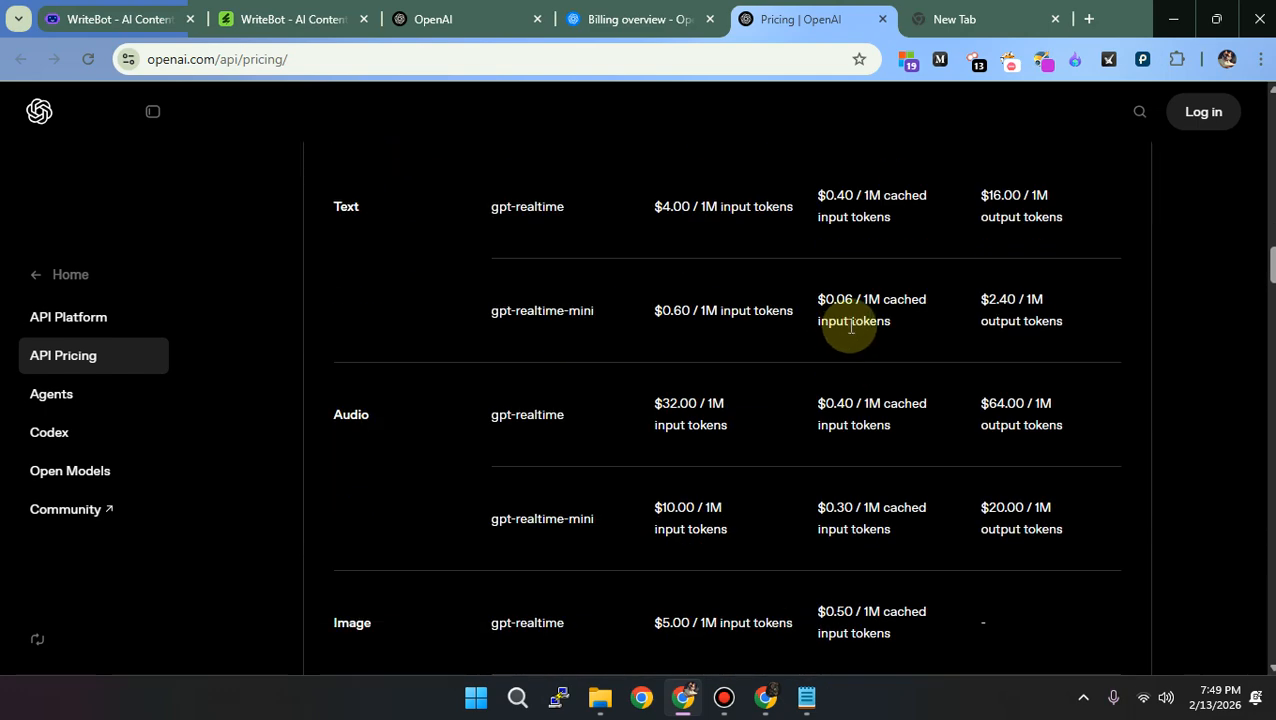
scroll(940, 292, down, 8)
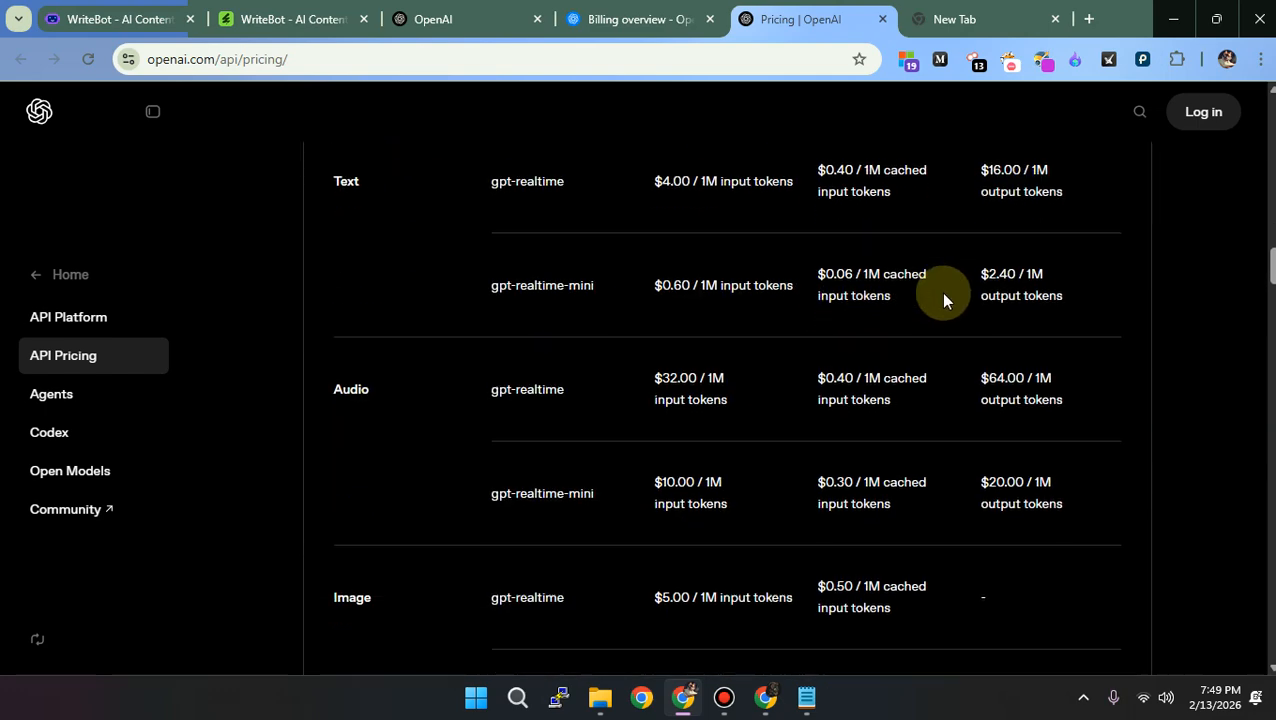
scroll(929, 276, down, 12)
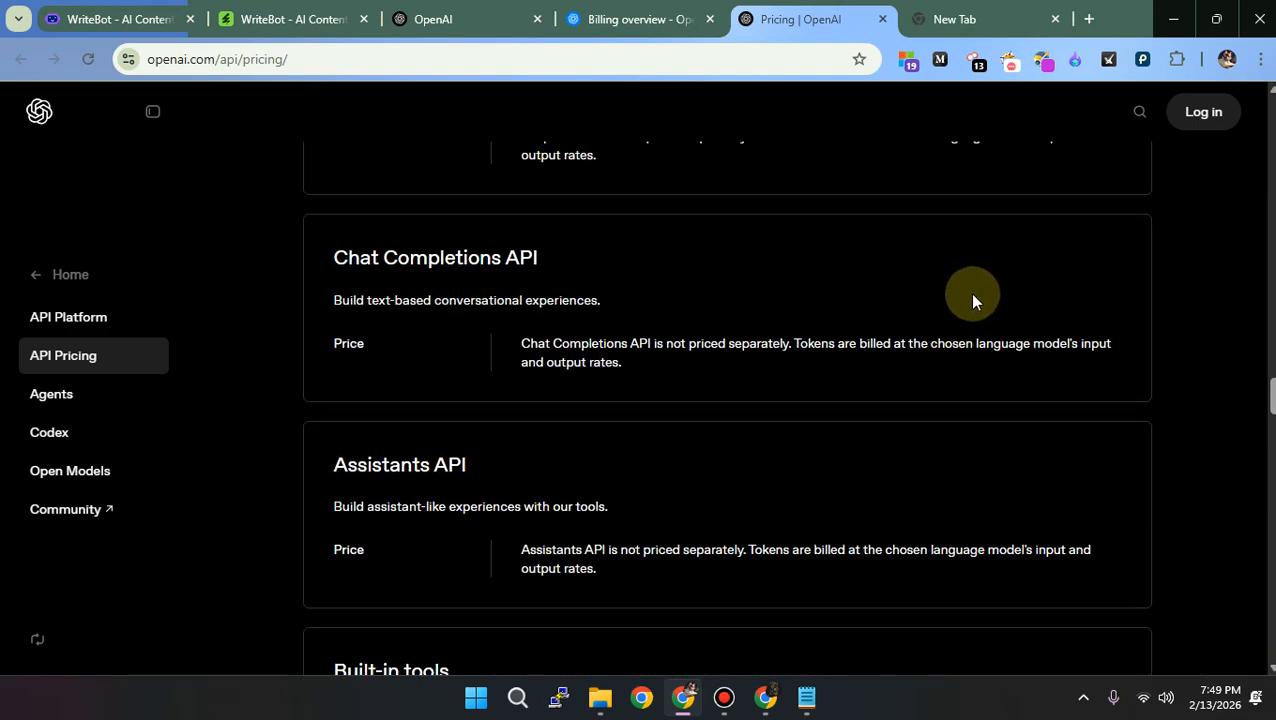
Close the API pricing tab and the blank new tab.
click(975, 14)
click(886, 20)
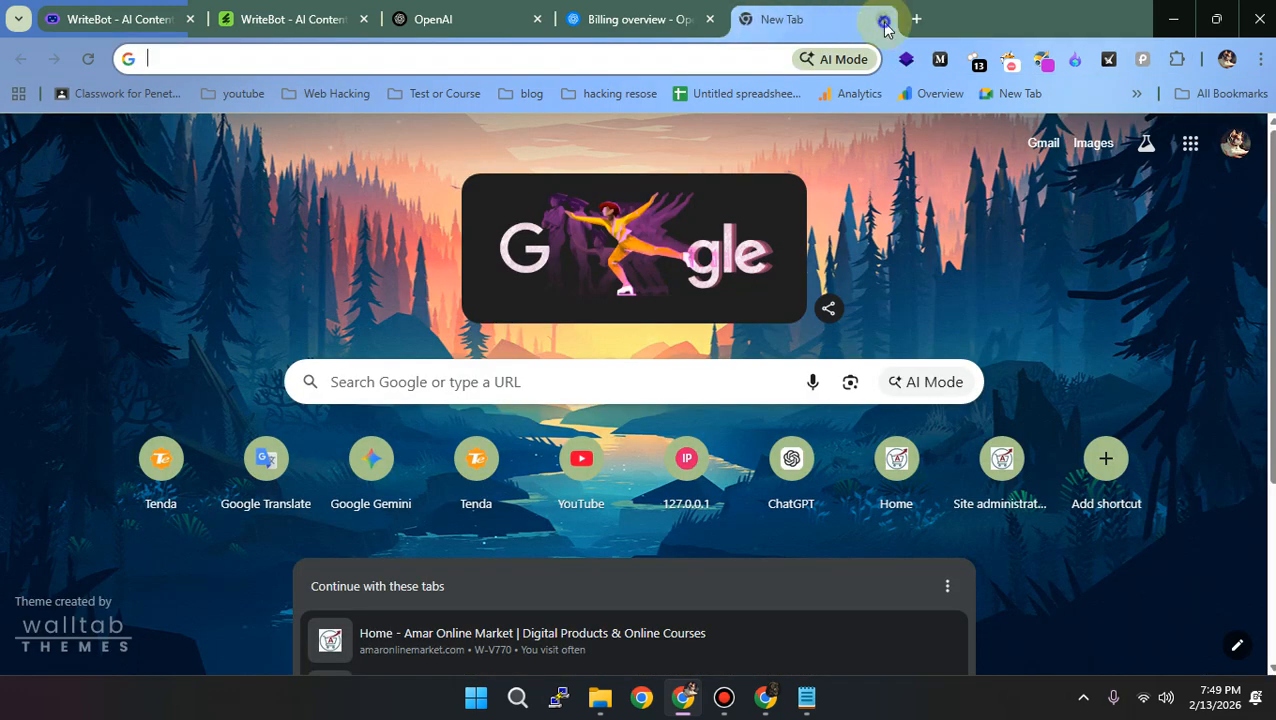
click(884, 20)
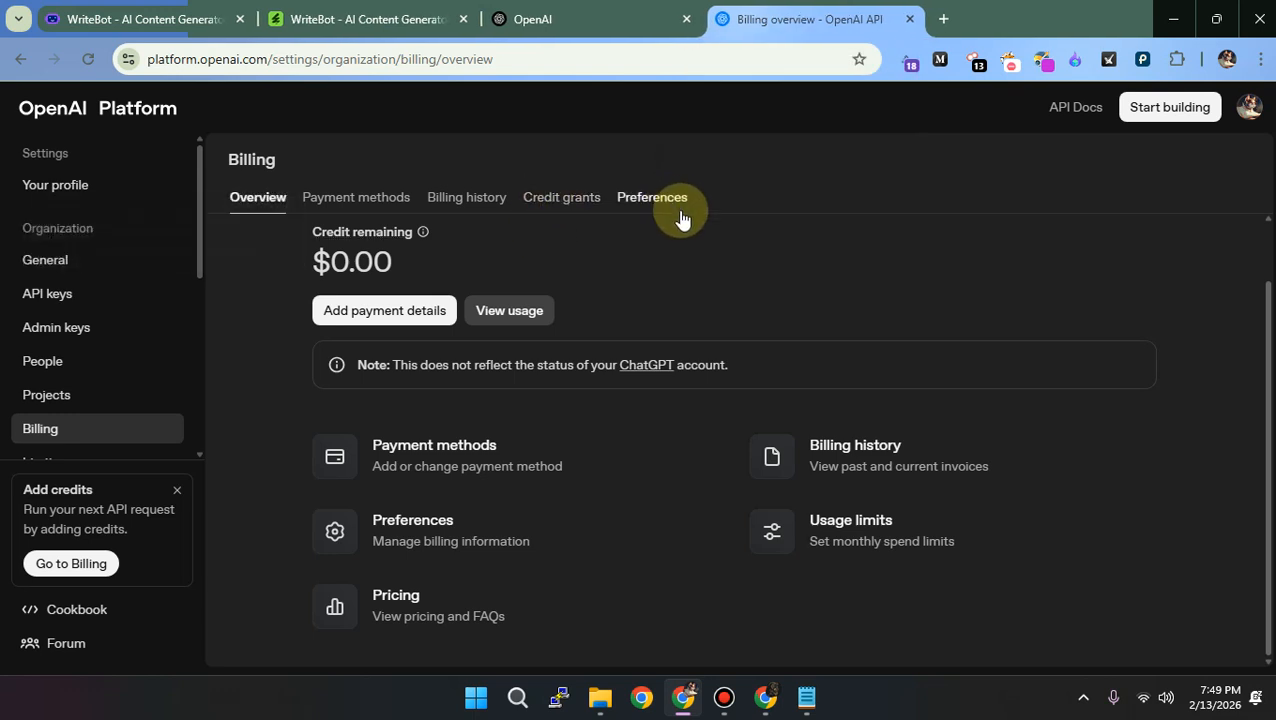
Go through Billing's payment methods, history and credit grants to Preferences, then minimize Chrome.
click(350, 198)
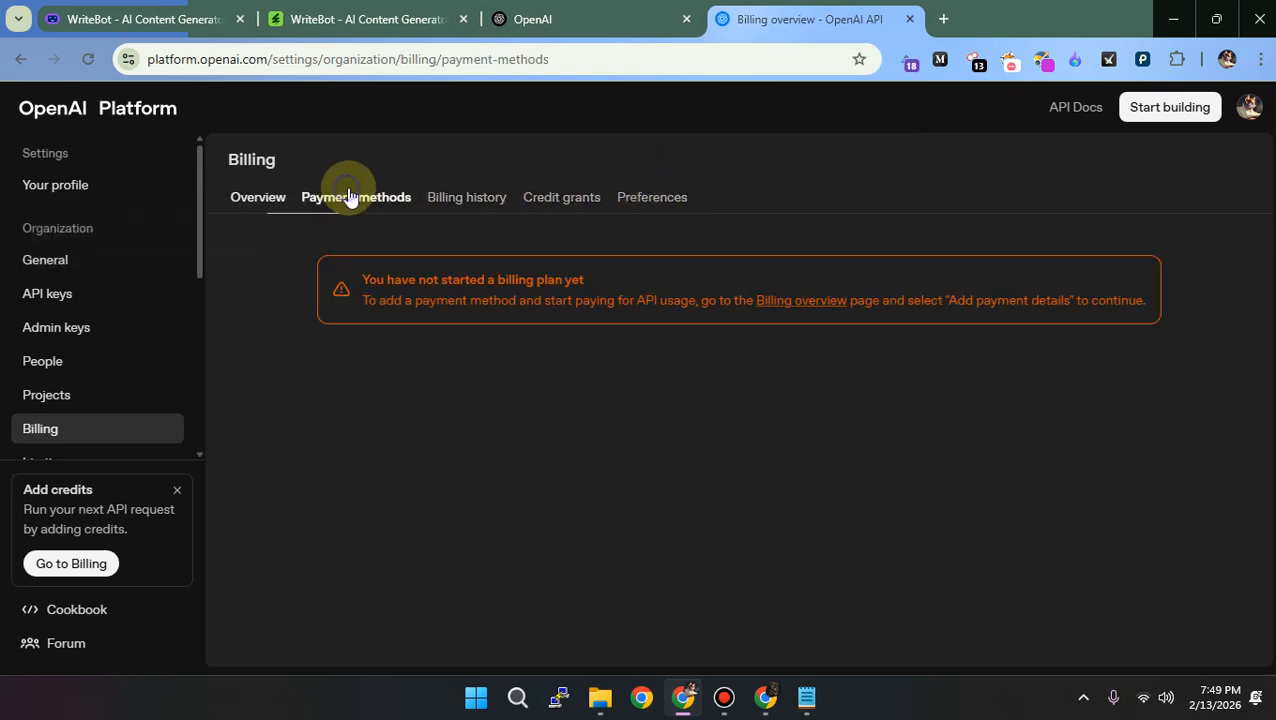
click(489, 202)
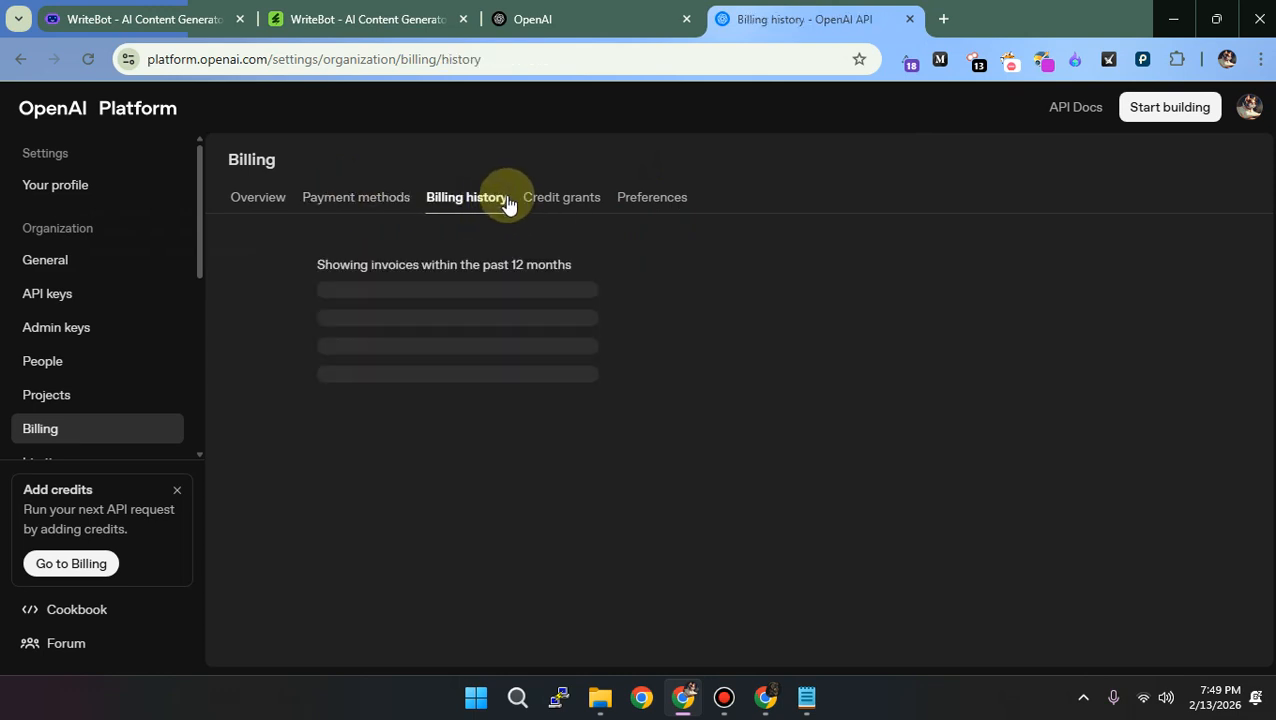
click(533, 202)
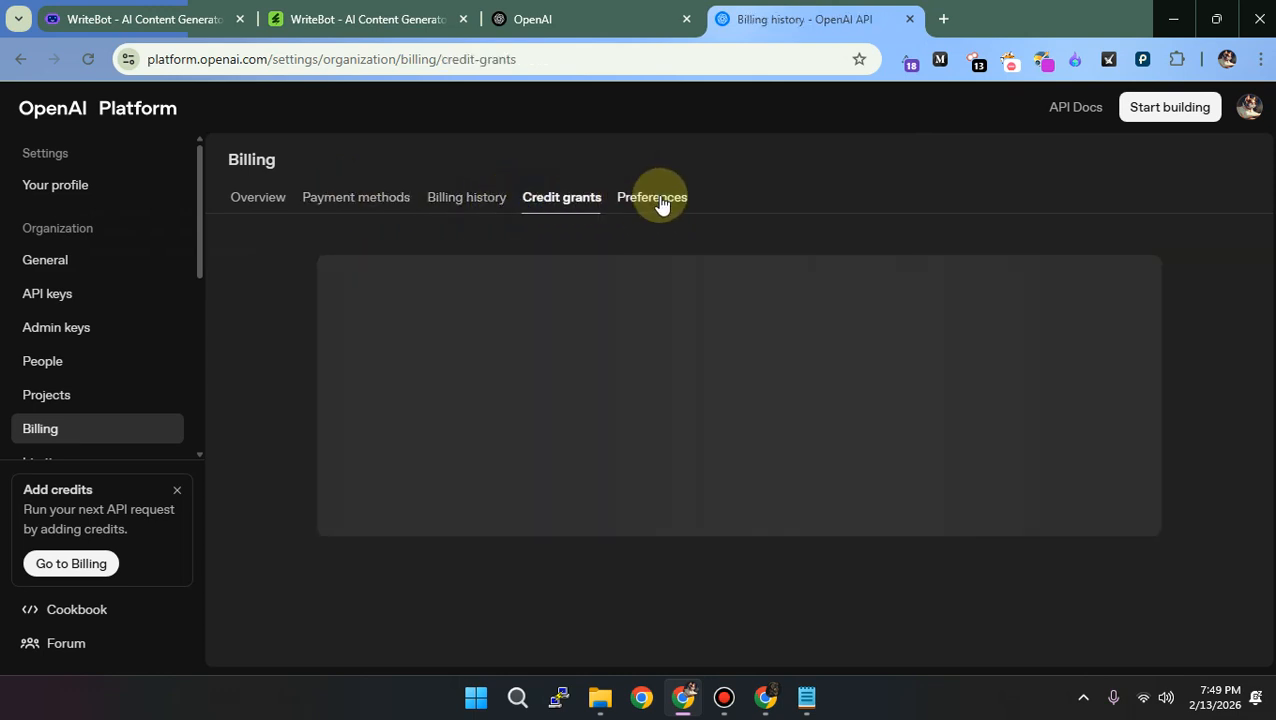
click(659, 200)
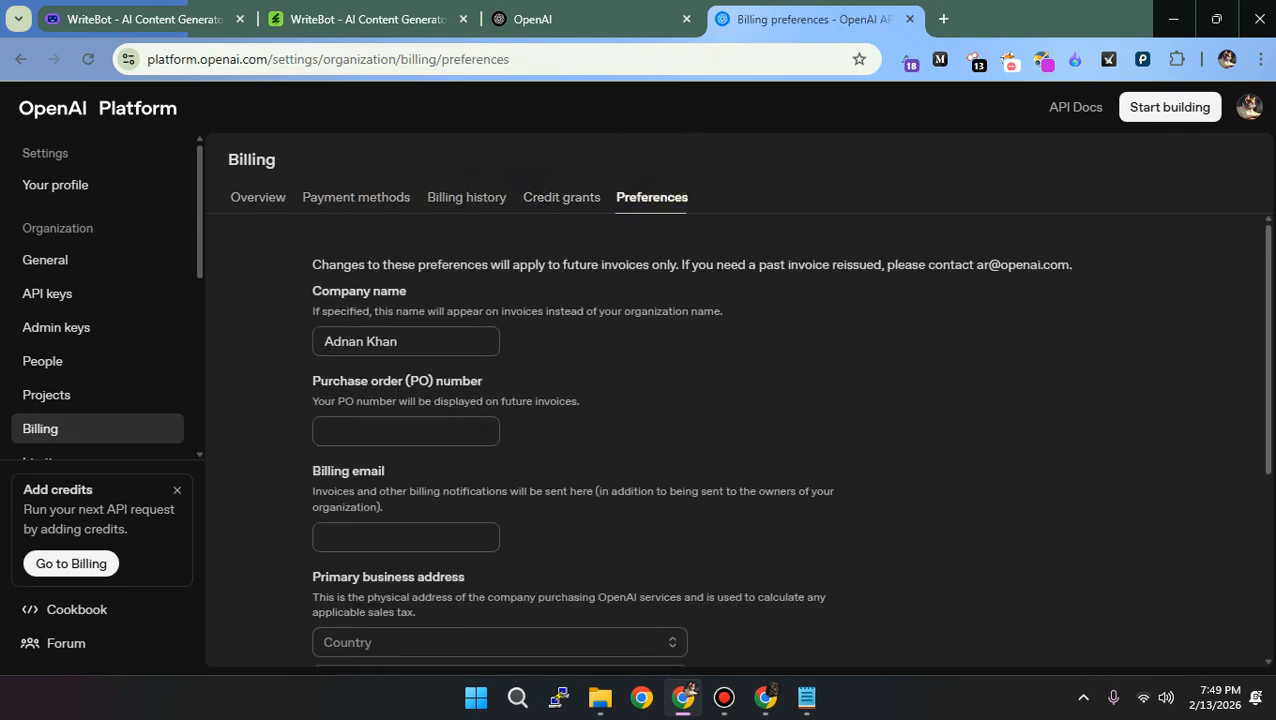
click(1173, 19)
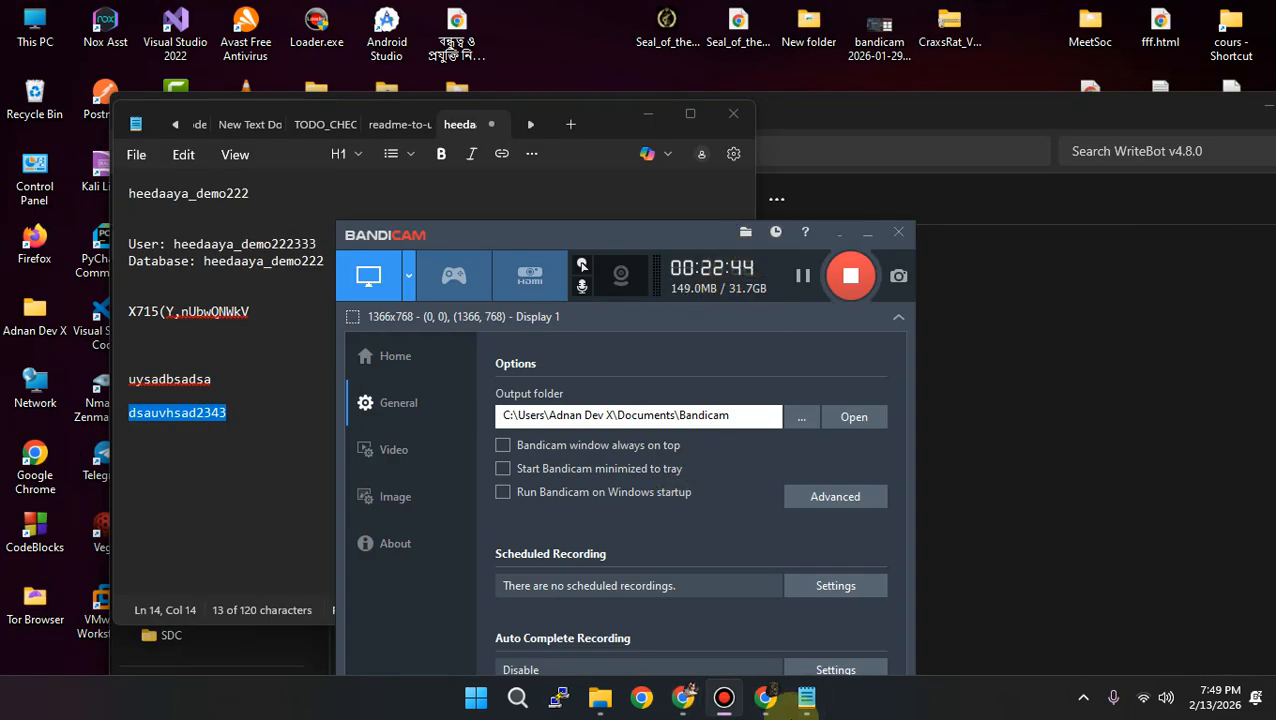
Copy the WriteBot site's base URL from the AI settings window's address bar.
click(765, 698)
scroll(299, 342, up, 5)
scroll(147, 368, up, 6)
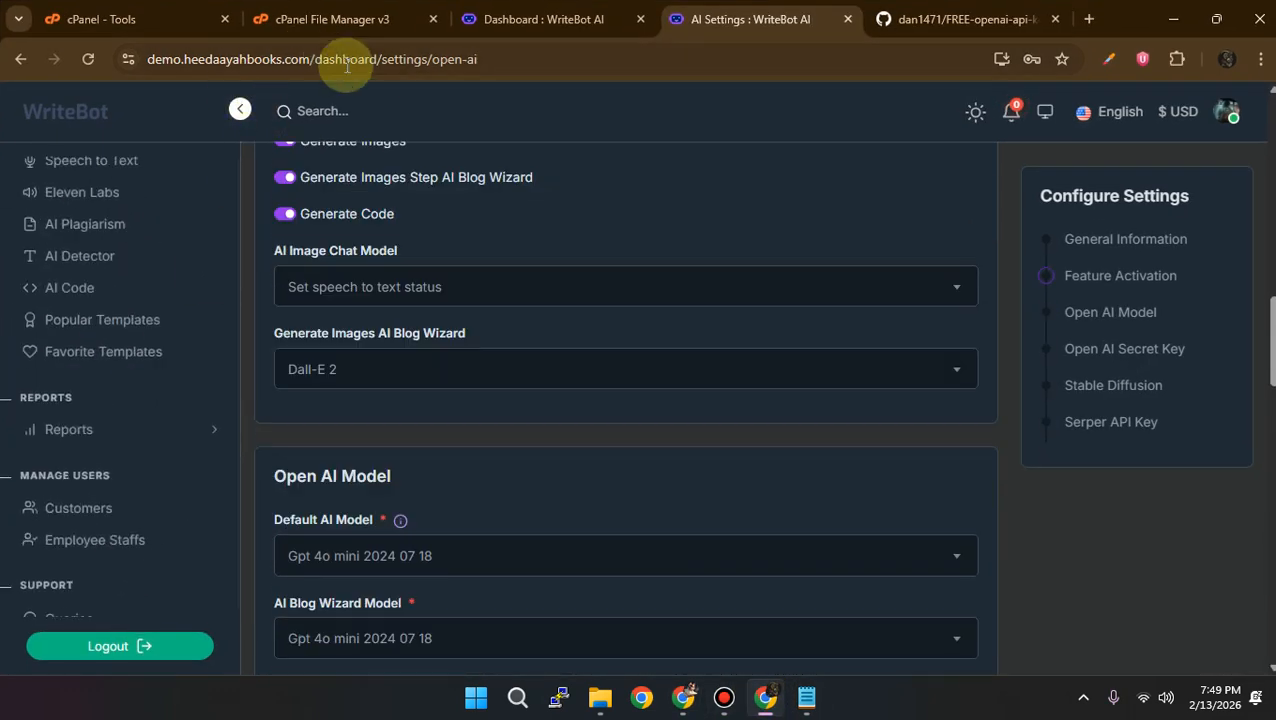
drag(309, 58, 117, 56)
right_click(256, 62)
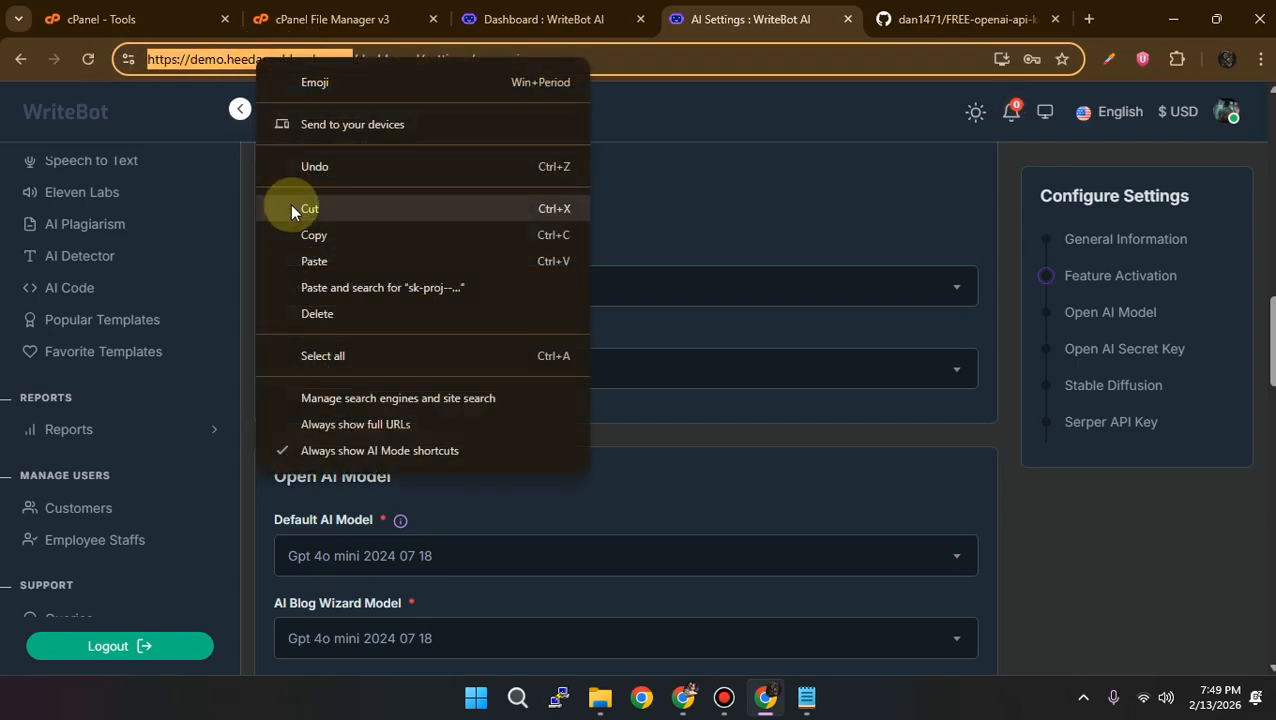
click(360, 238)
Load the WriteBot site in a new tab of the other Chrome window and open Sign Up.
click(645, 699)
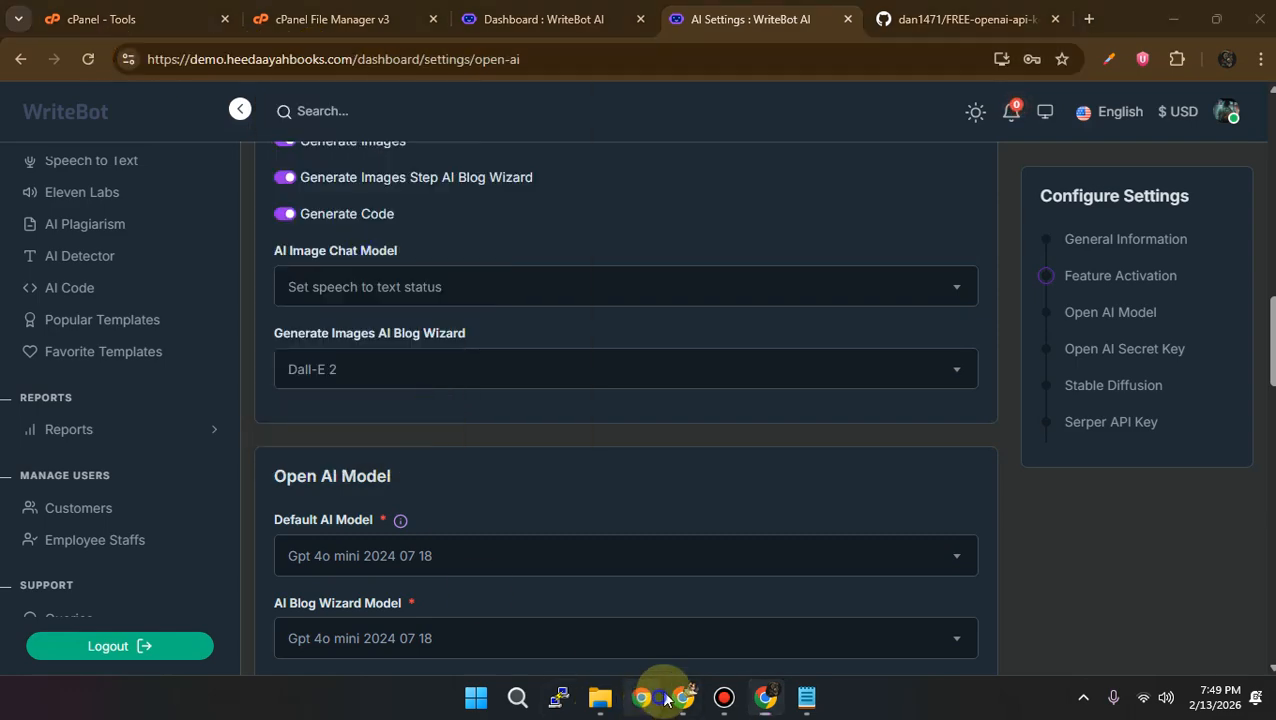
click(941, 22)
right_click(772, 58)
click(891, 251)
drag(948, 19, 520, 14)
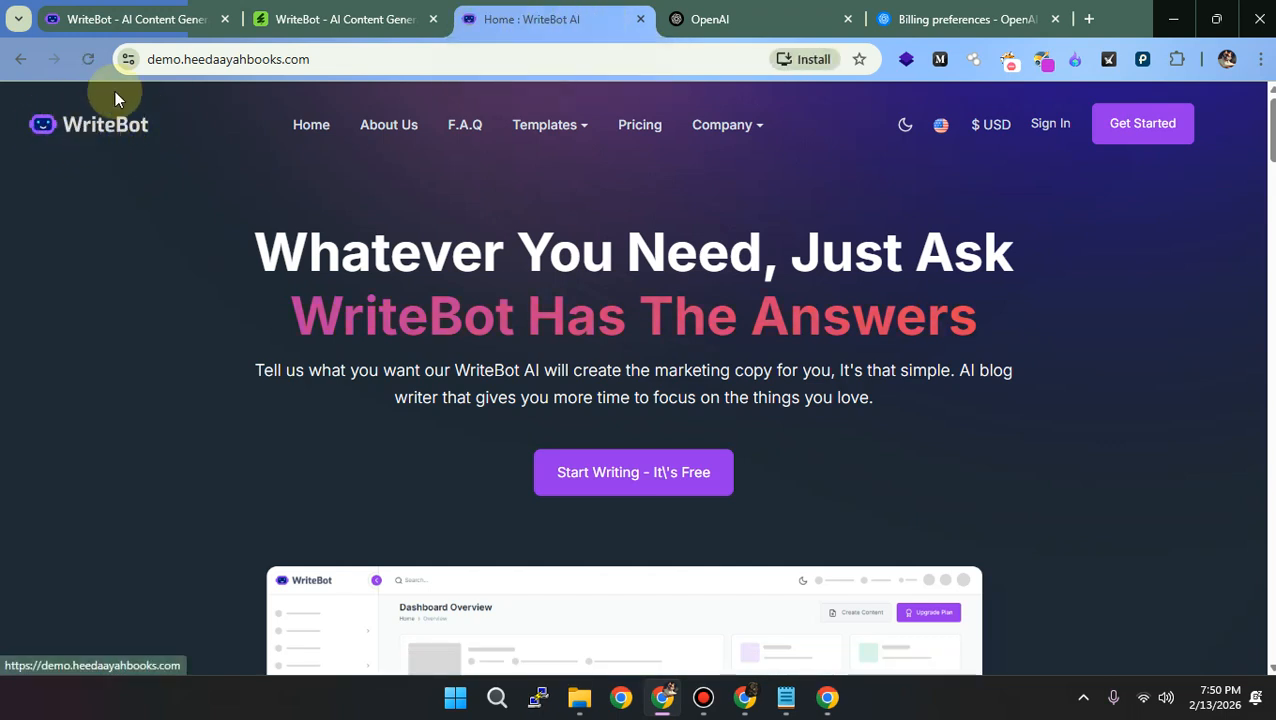
mouse_move(584, 127)
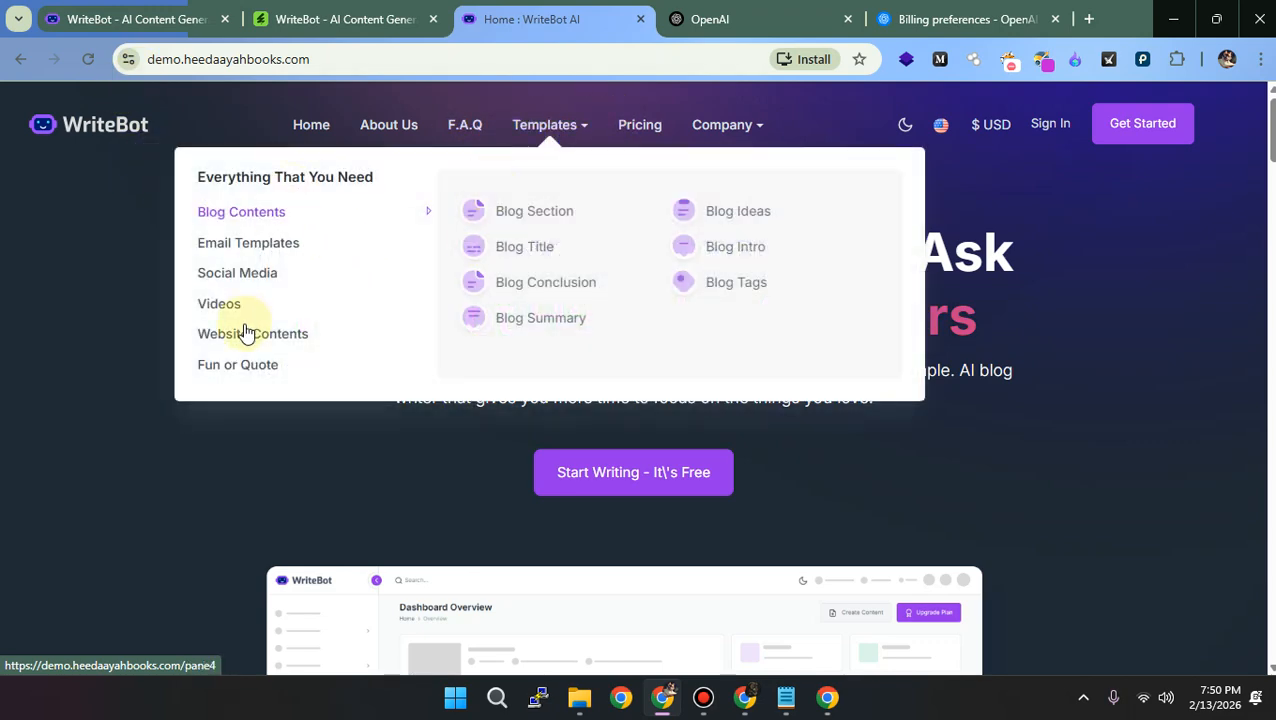
click(1145, 120)
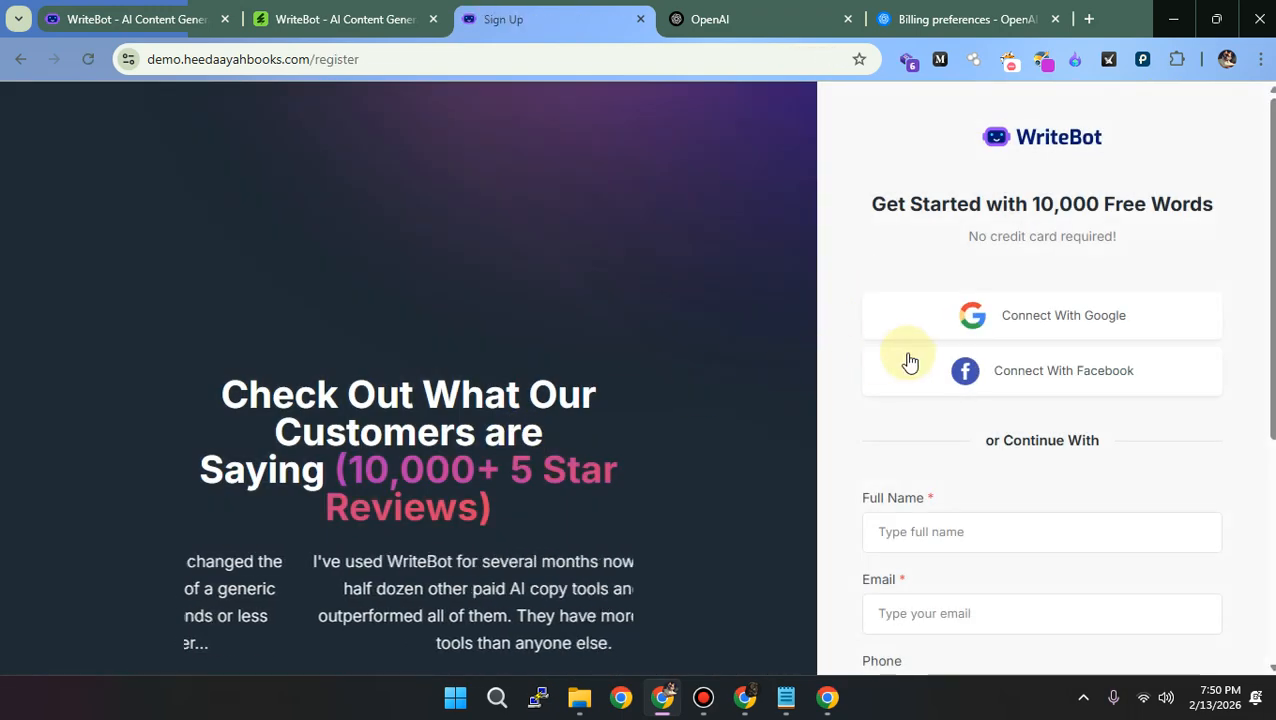
Autofill the sign-up name, email and phone, then enter and confirm the password.
scroll(1007, 360, down, 1)
scroll(1007, 360, down, 2)
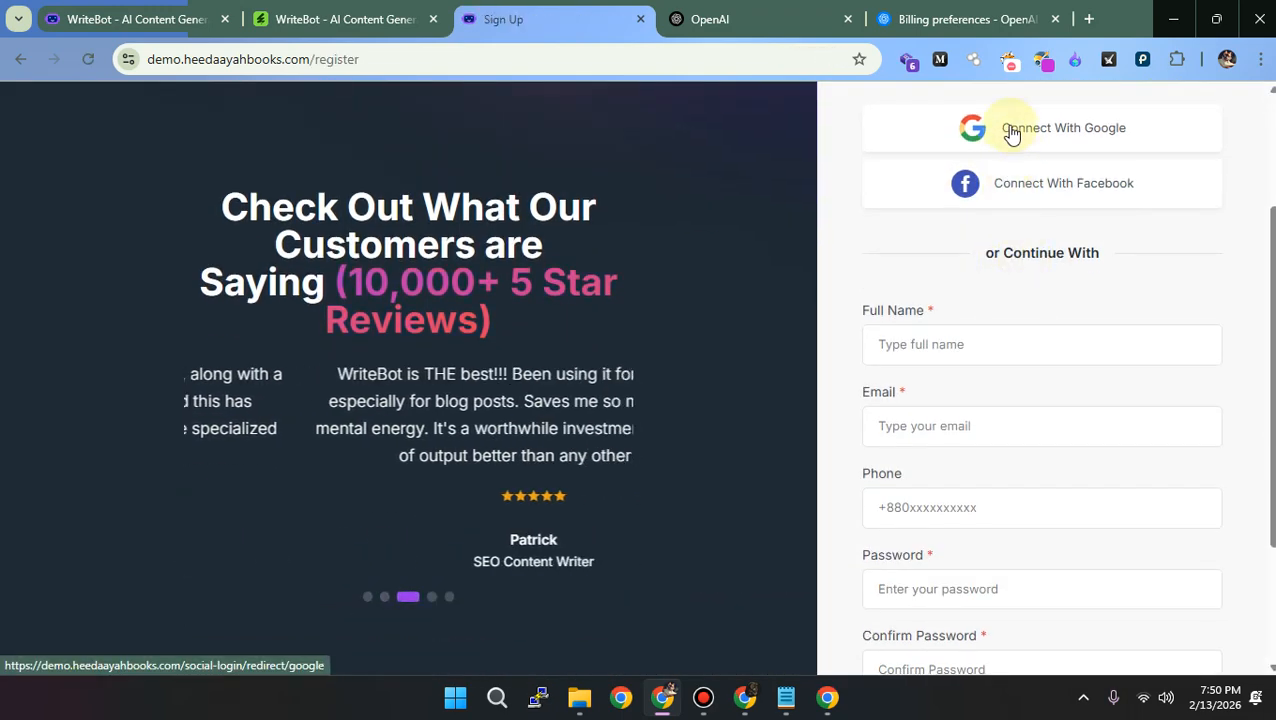
click(925, 350)
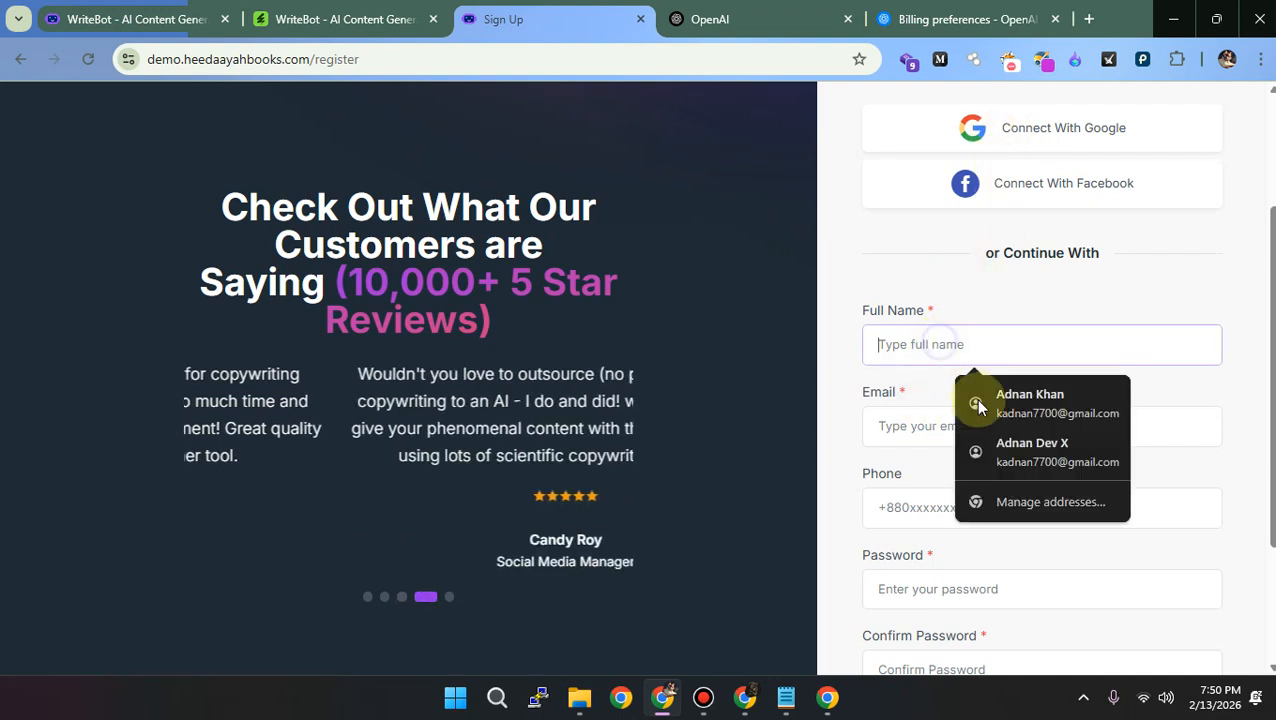
click(1005, 402)
scroll(983, 380, down, 3)
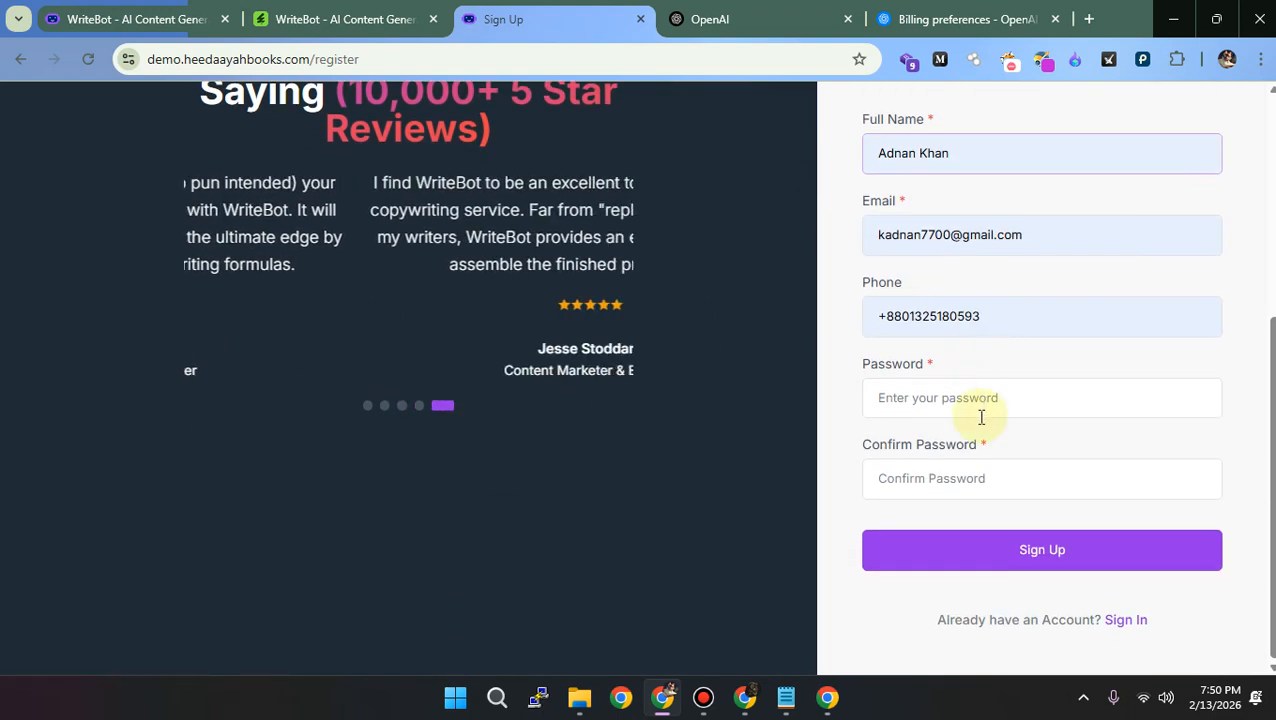
click(992, 418)
click(1040, 449)
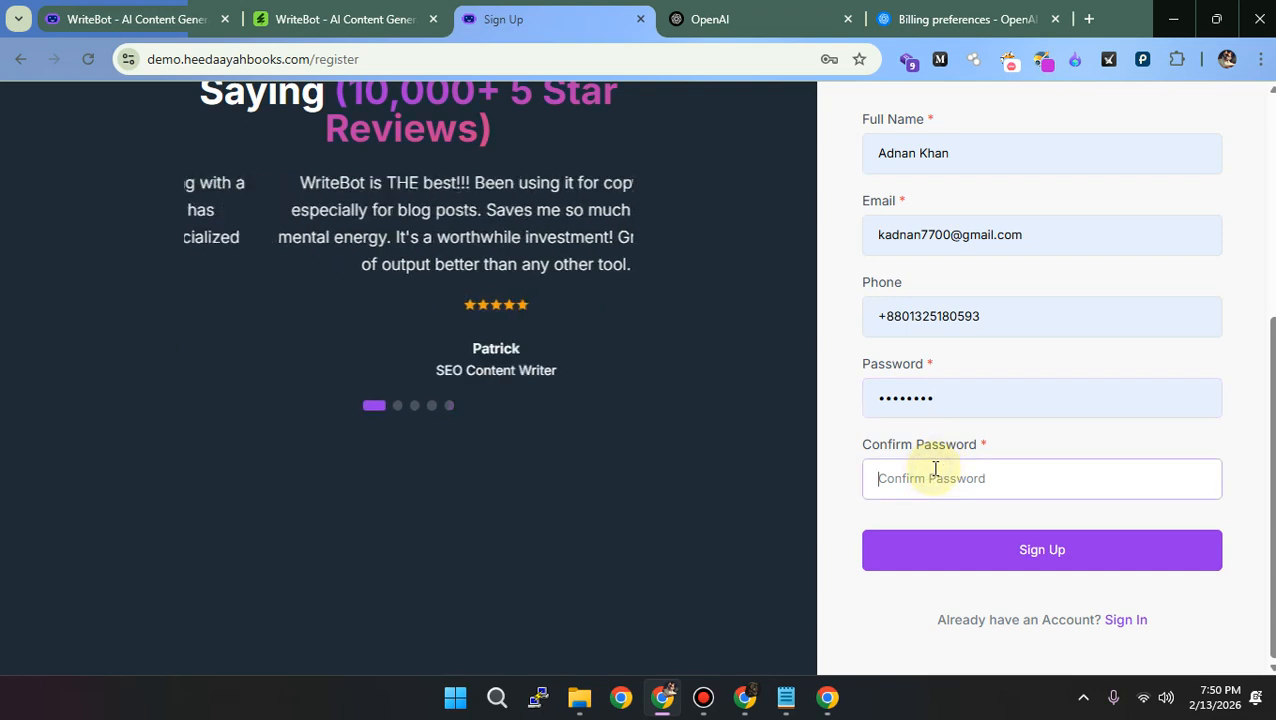
click(935, 468)
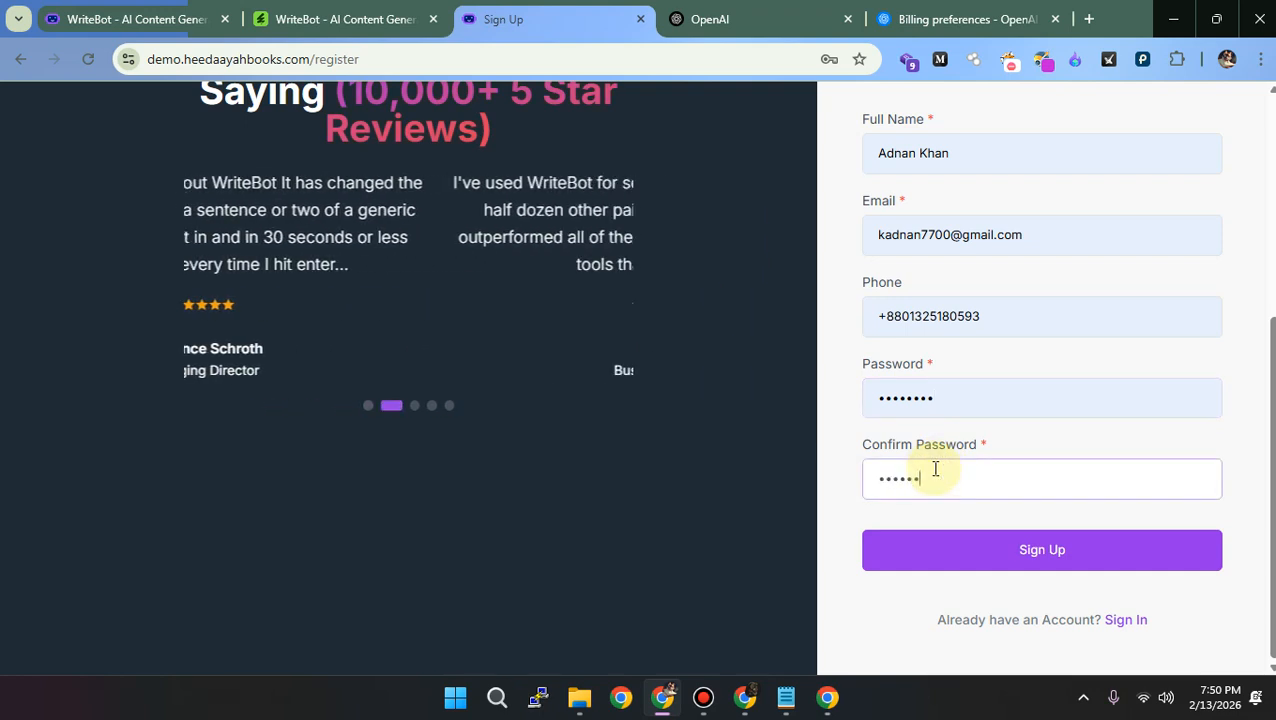
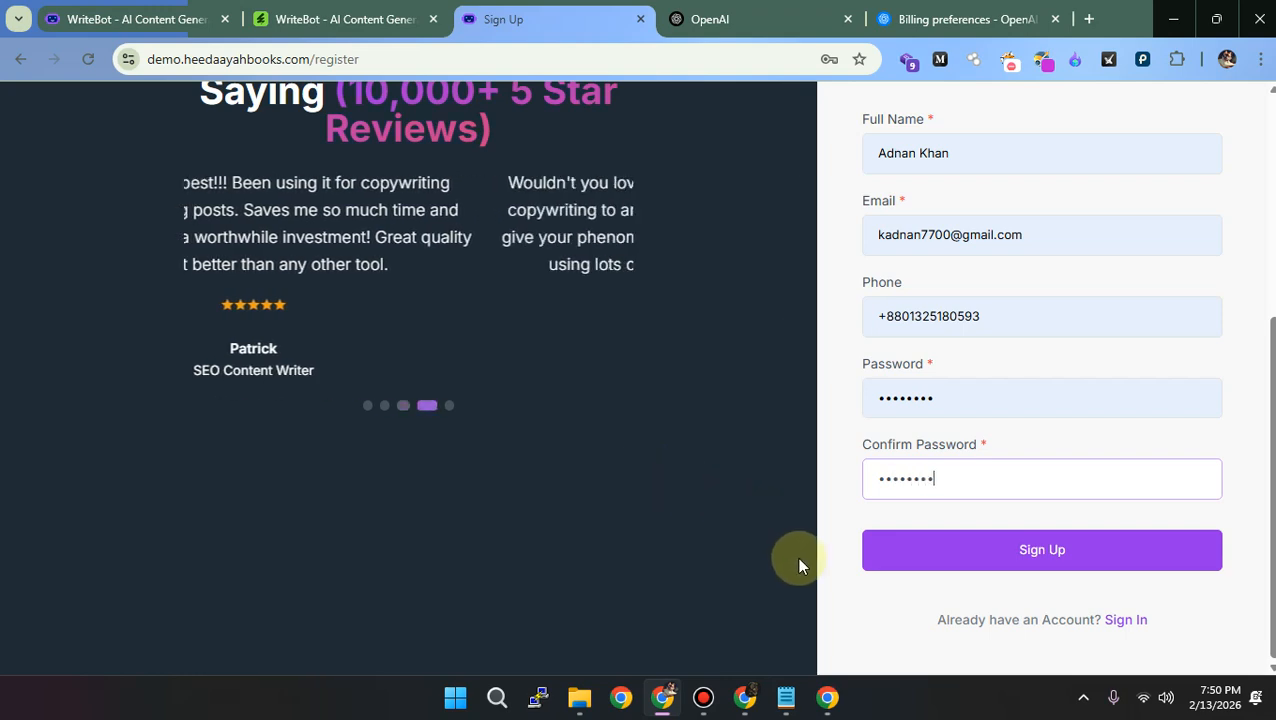
Submit the sign-up, then replace the phone number after the 'Email or Phone already exists' error.
click(1010, 552)
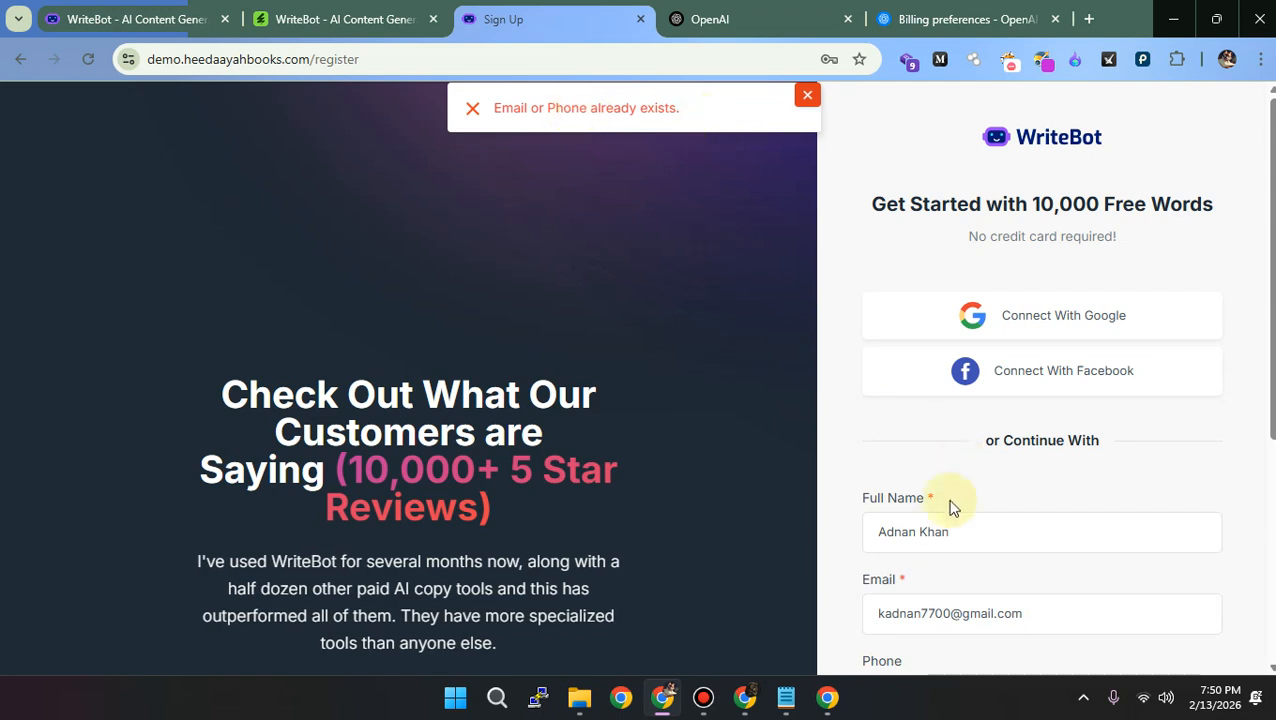
scroll(955, 480, down, 3)
drag(1014, 416, 921, 418)
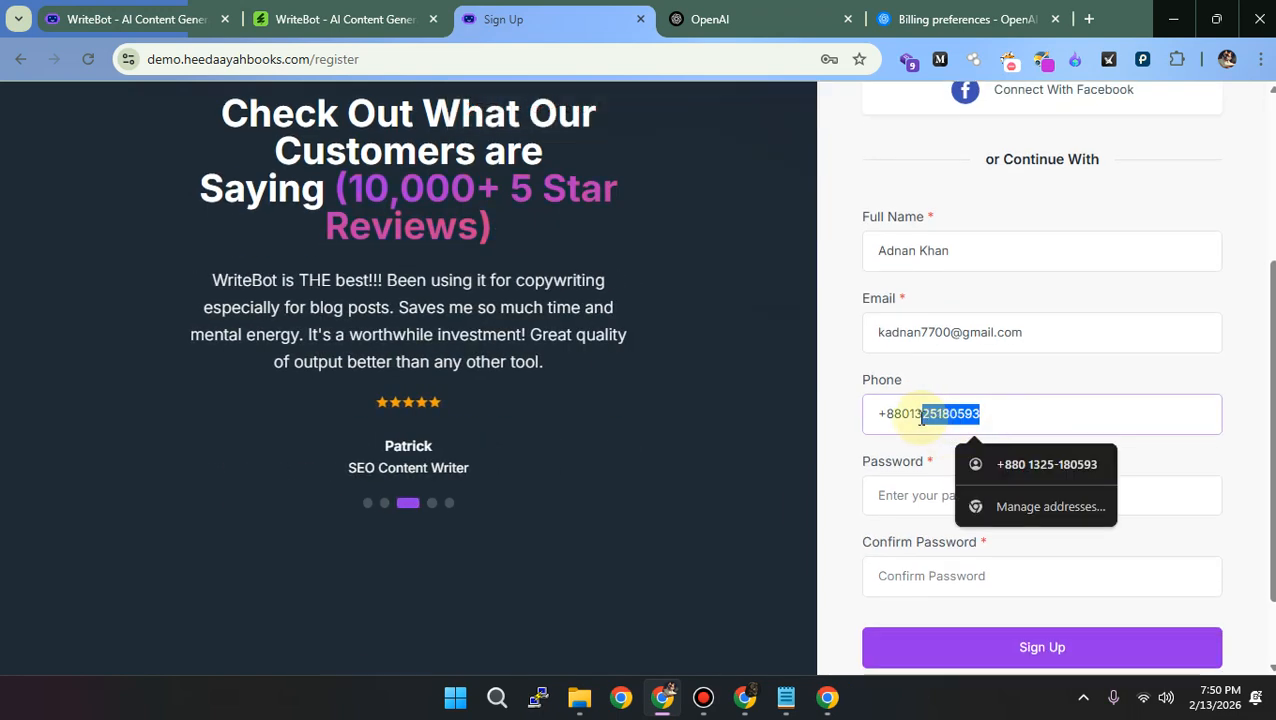
text(2222222)
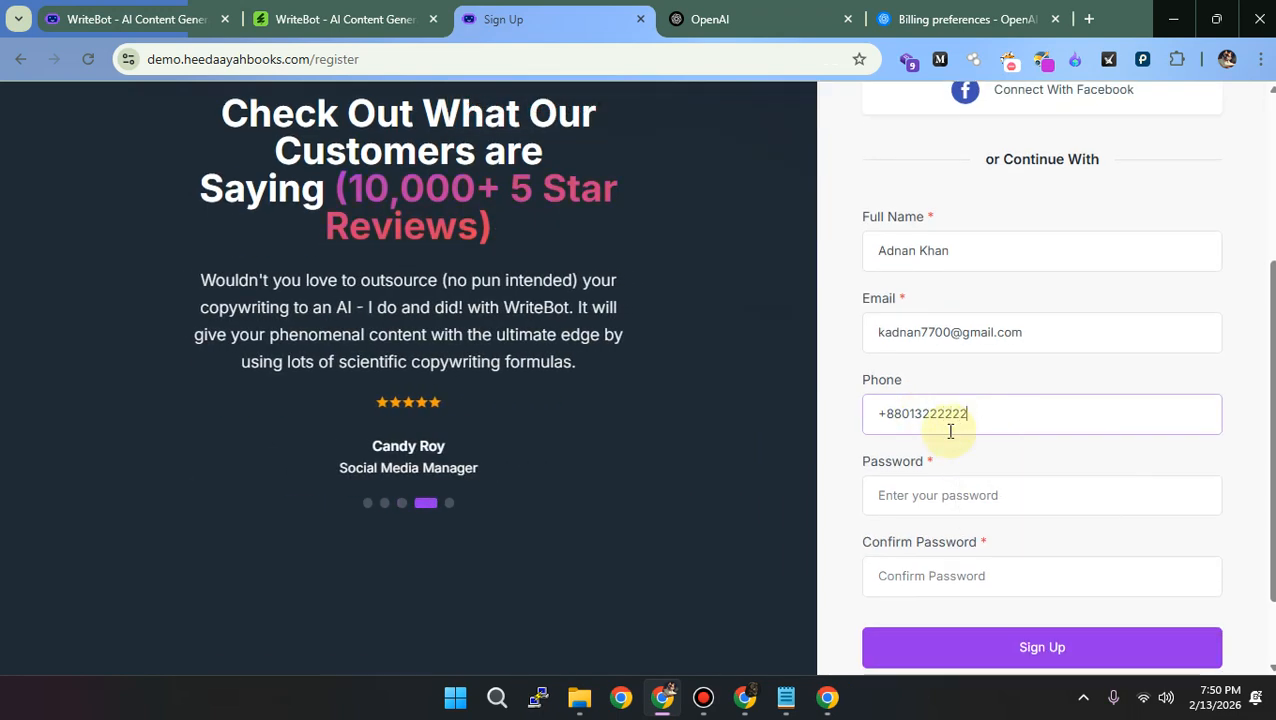
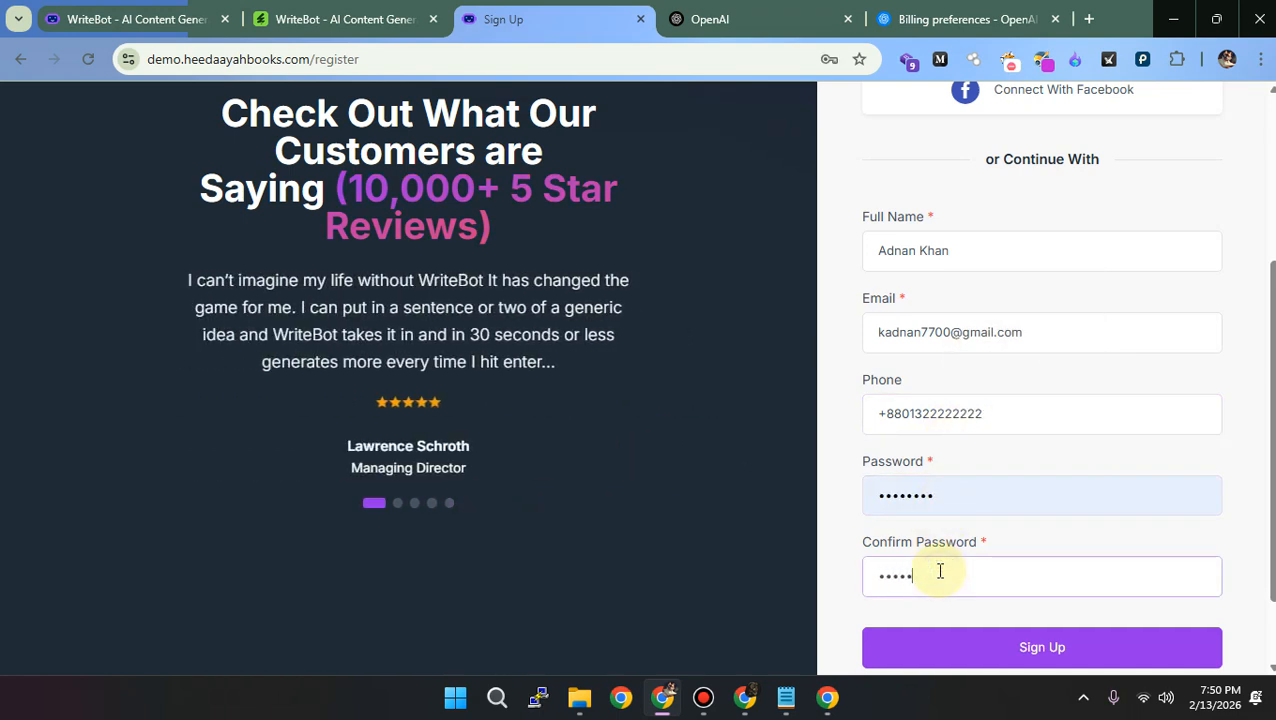
Resubmit the sign-up with the corrected phone number and review the duplicate-account error.
text(78)
click(987, 630)
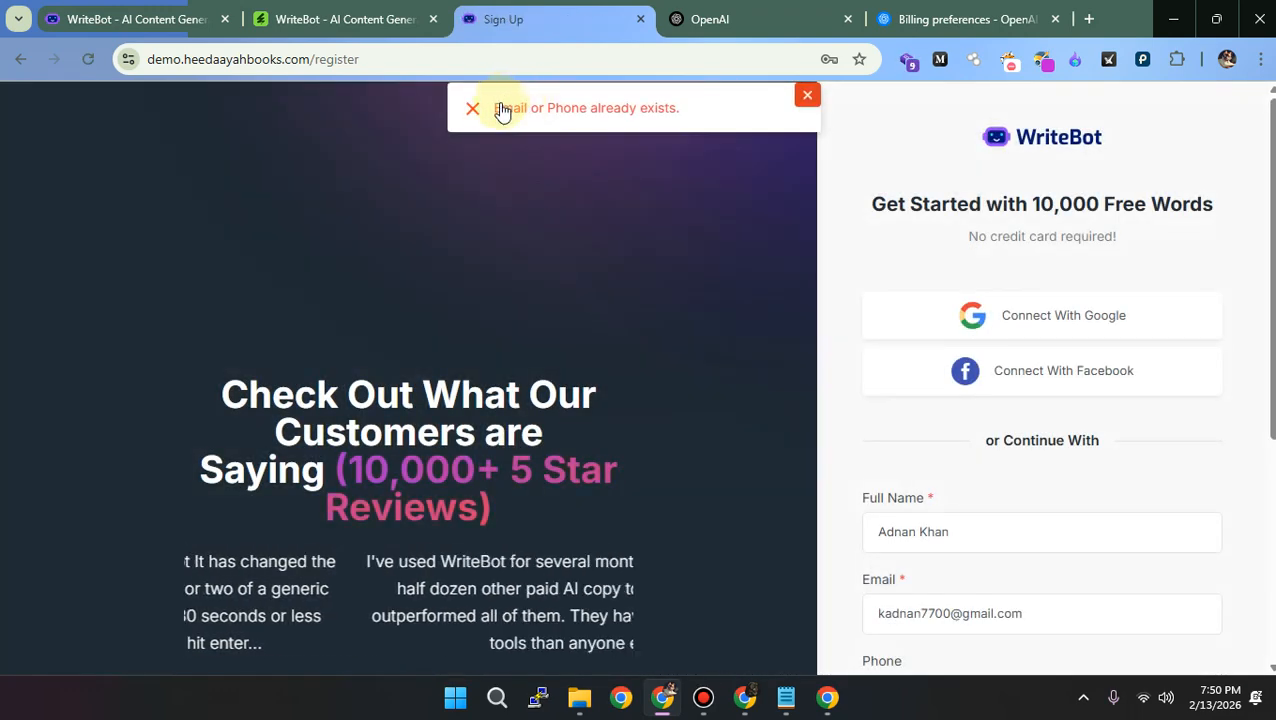
drag(501, 110, 672, 112)
scroll(945, 513, down, 3)
Change the email address to a new one by editing its first letter and final digits.
triple_click(1054, 332)
double_click(945, 335)
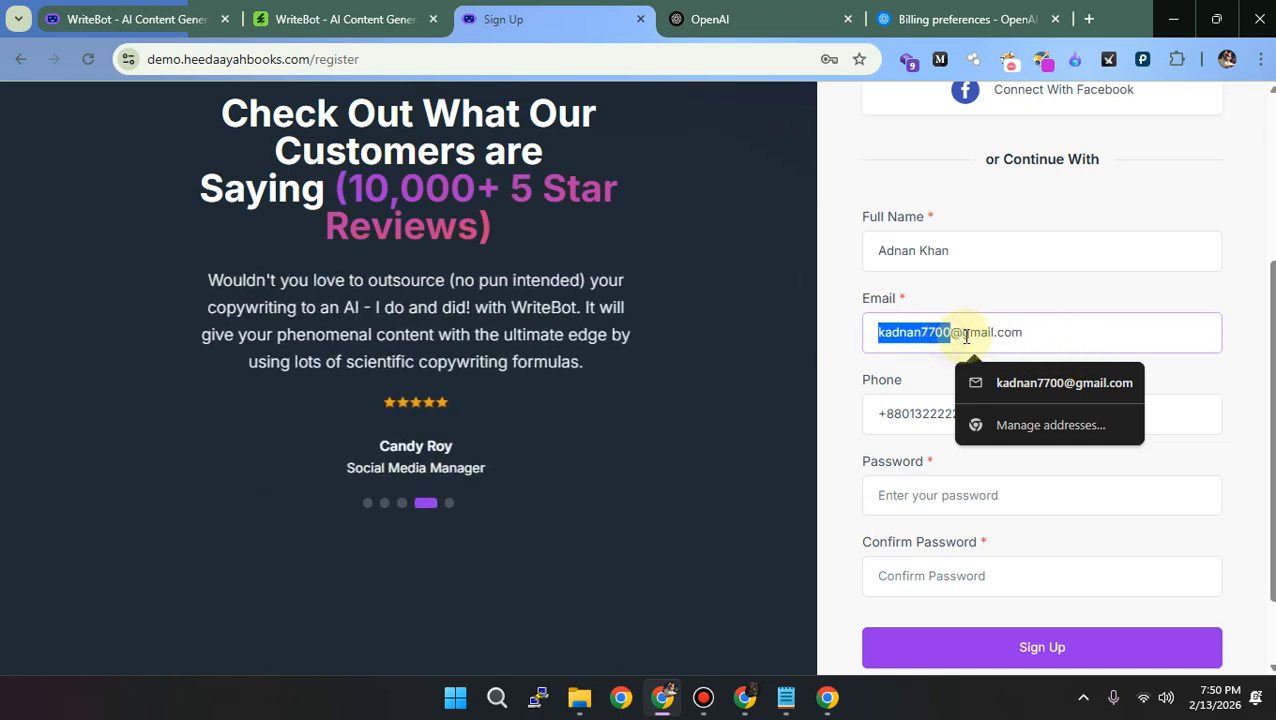
key(Left)
key(Right)
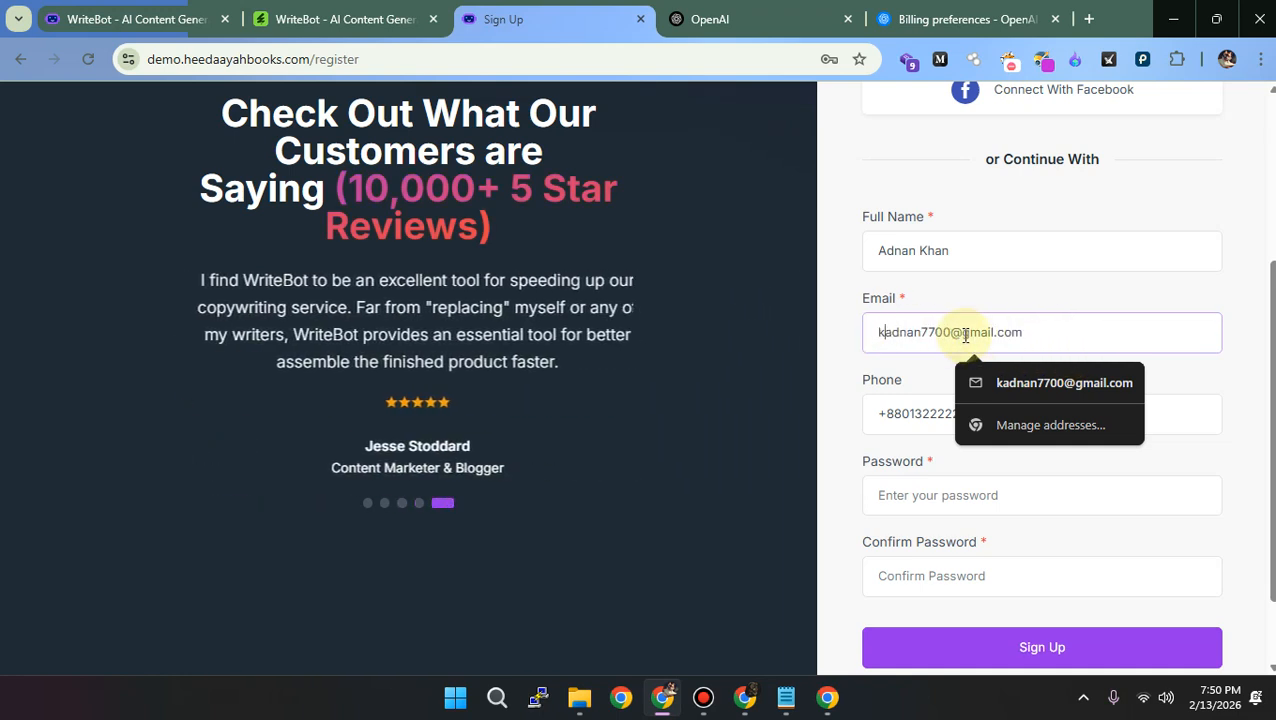
key(BackSpace)
text(f)
key(Right)
key(Right)
key(Right)
key(Right)
key(Right)
key(Right)
key(Right)
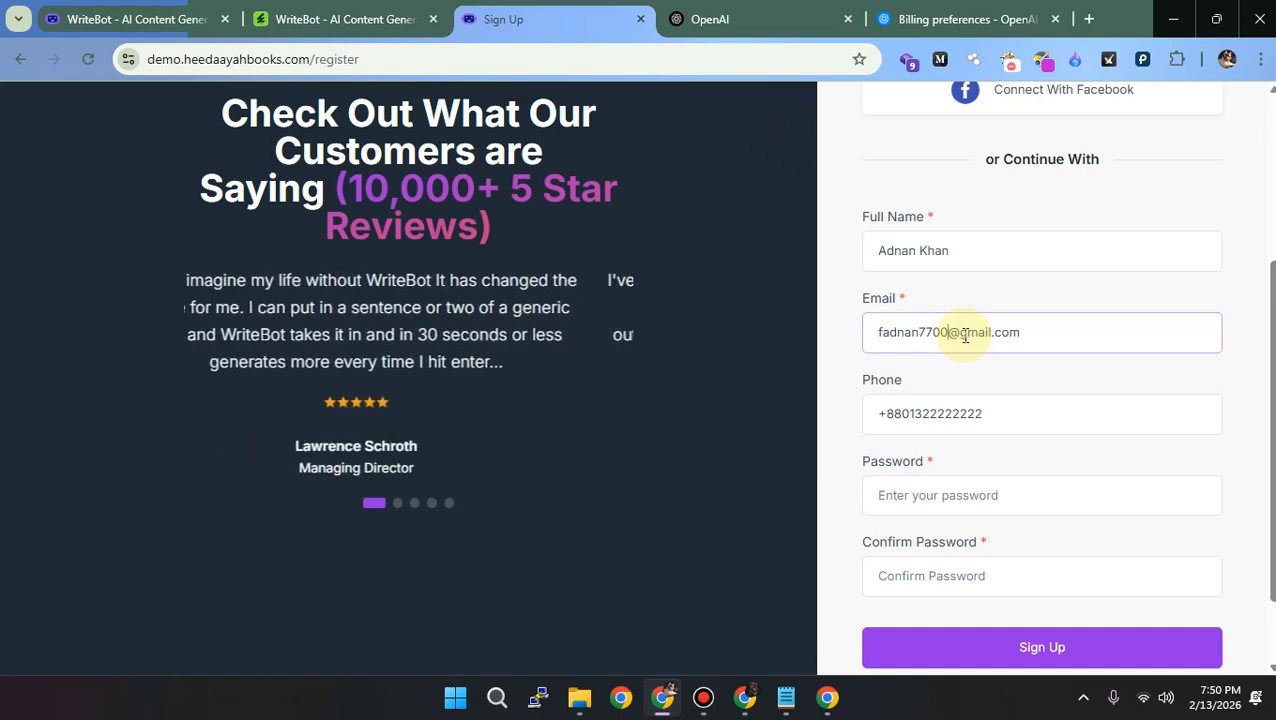
key(BackSpace)
text(66)
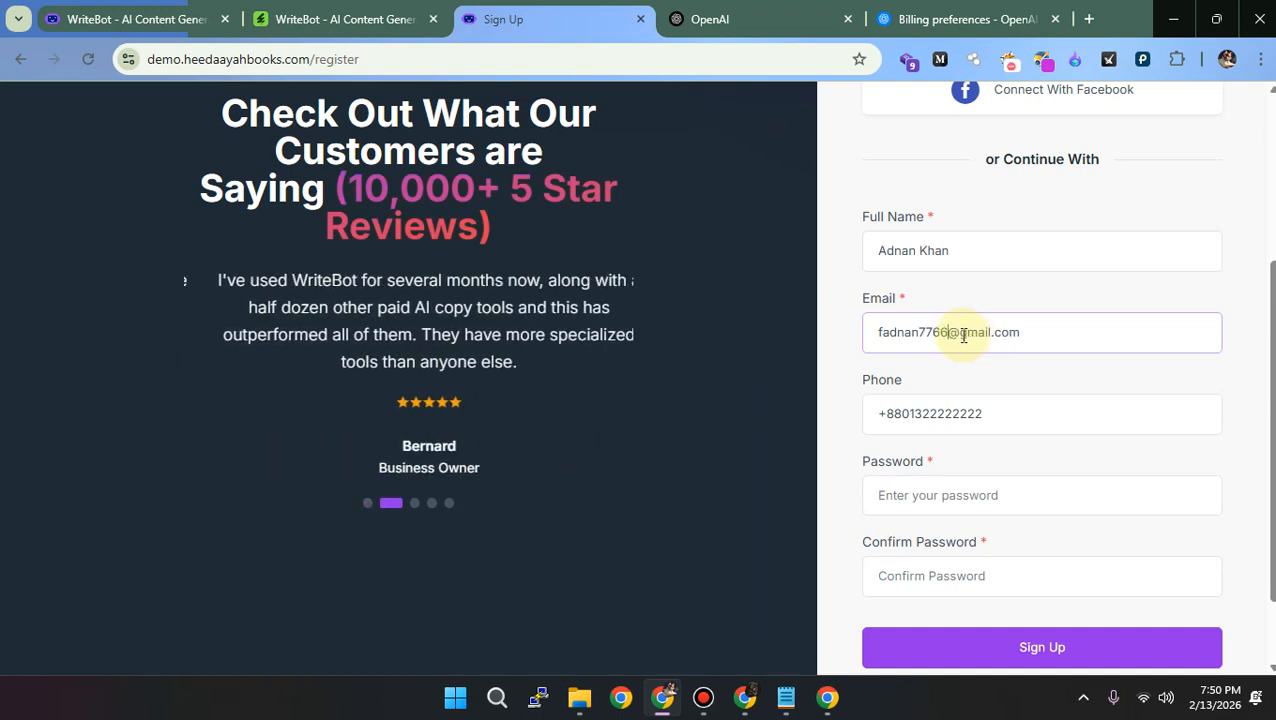
Fill in the saved password, enter the matching confirmation password, and submit the sign-up.
scroll(985, 515, down, 1)
click(968, 406)
click(1000, 452)
click(947, 476)
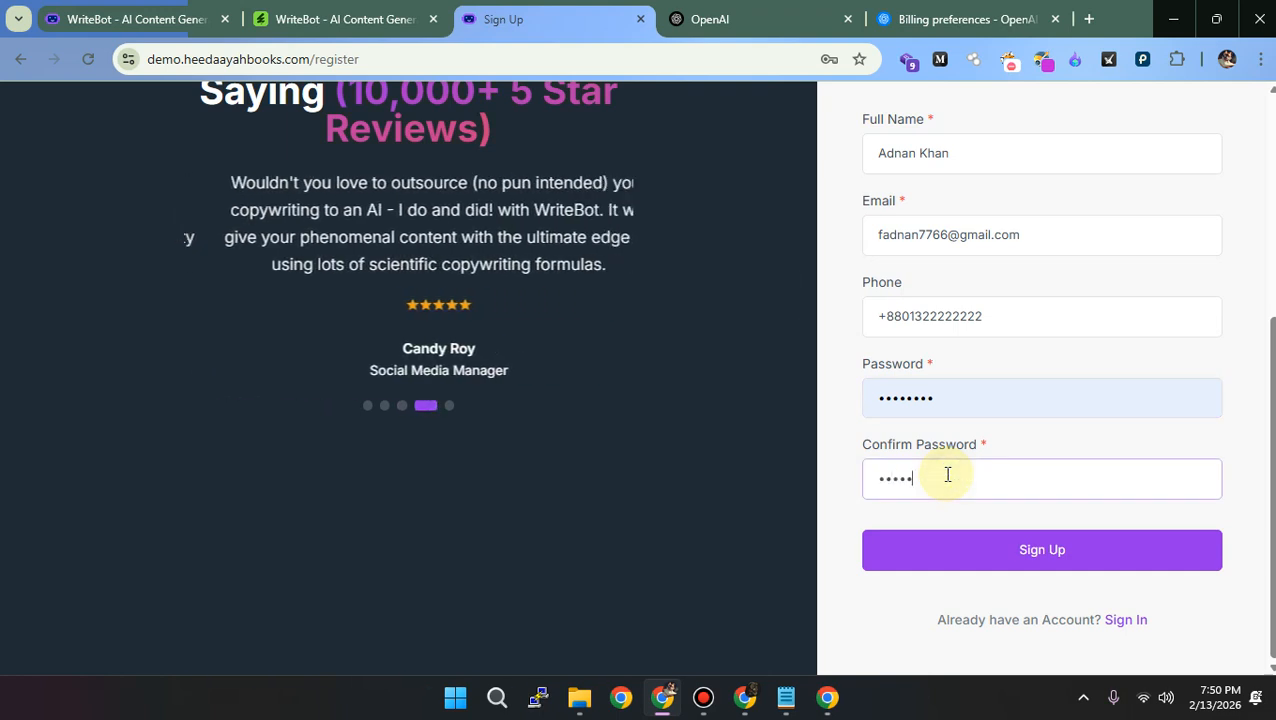
click(994, 546)
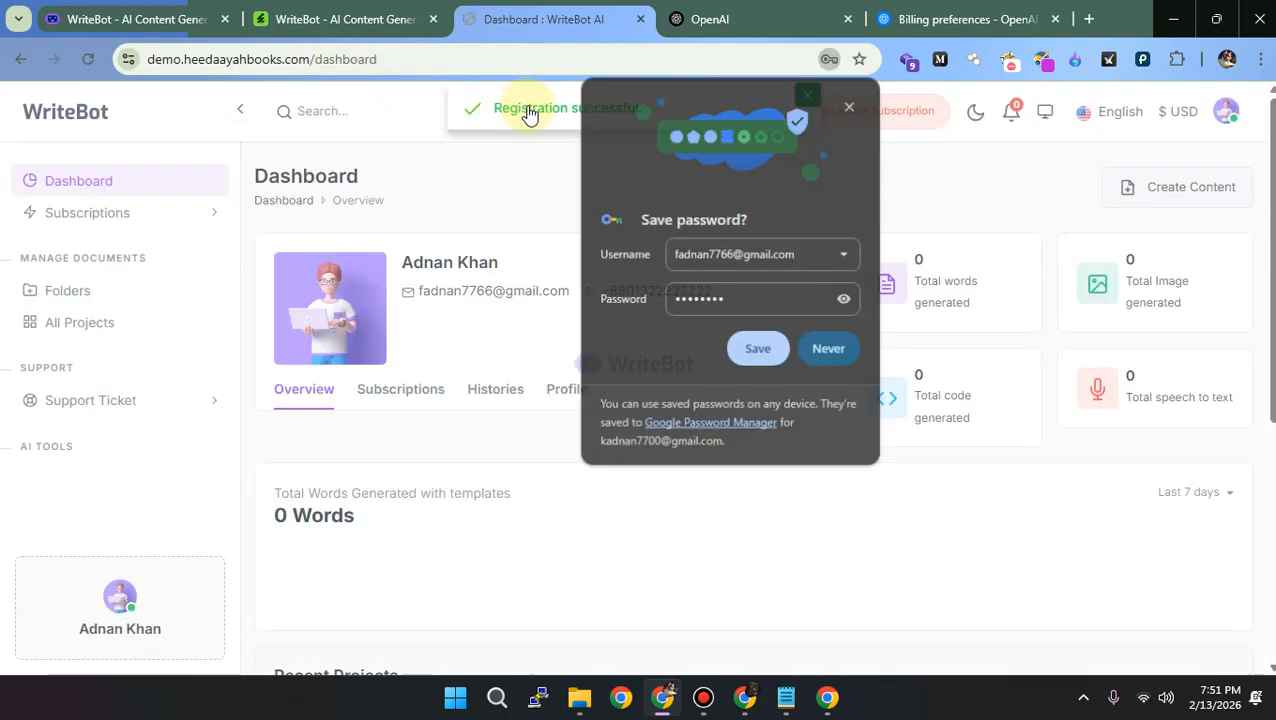
Decline Chrome's offer to save the password and look over the new user's dashboard.
click(830, 350)
scroll(524, 319, down, 3)
scroll(595, 410, up, 3)
scroll(622, 388, down, 3)
scroll(622, 388, up, 3)
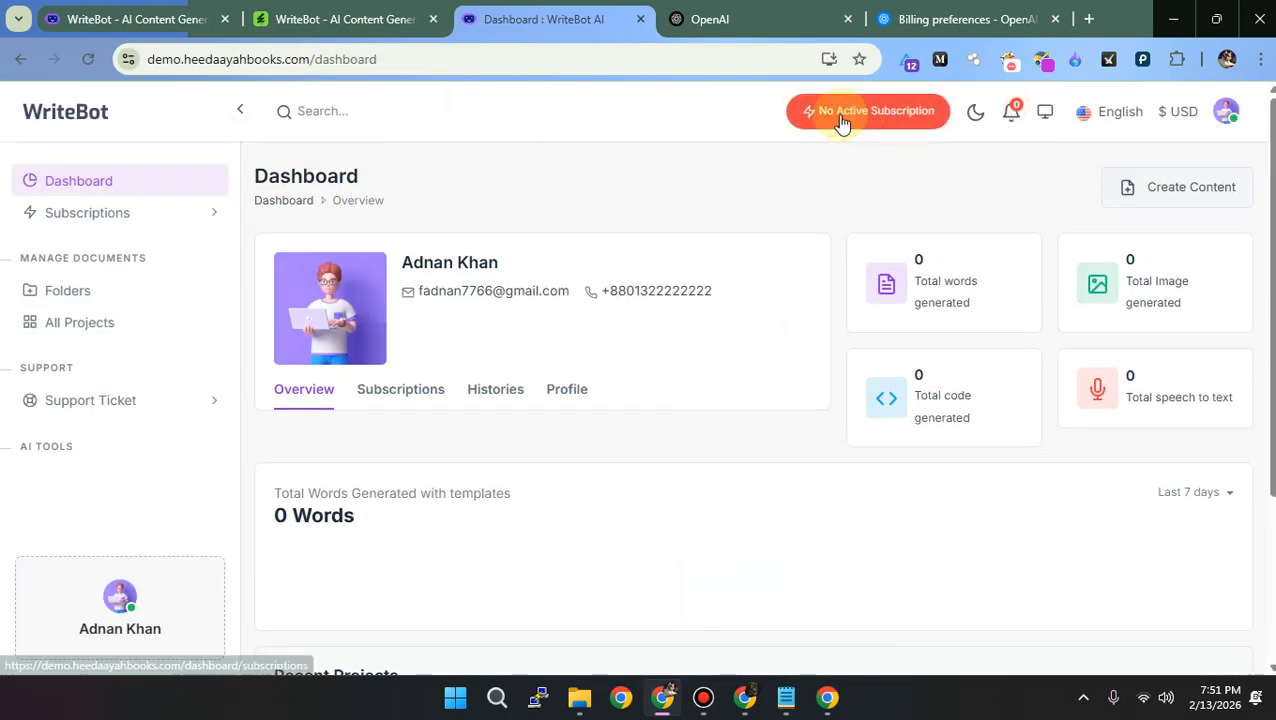
Open Subscription Packages and read through the free Starter plan's features.
click(881, 109)
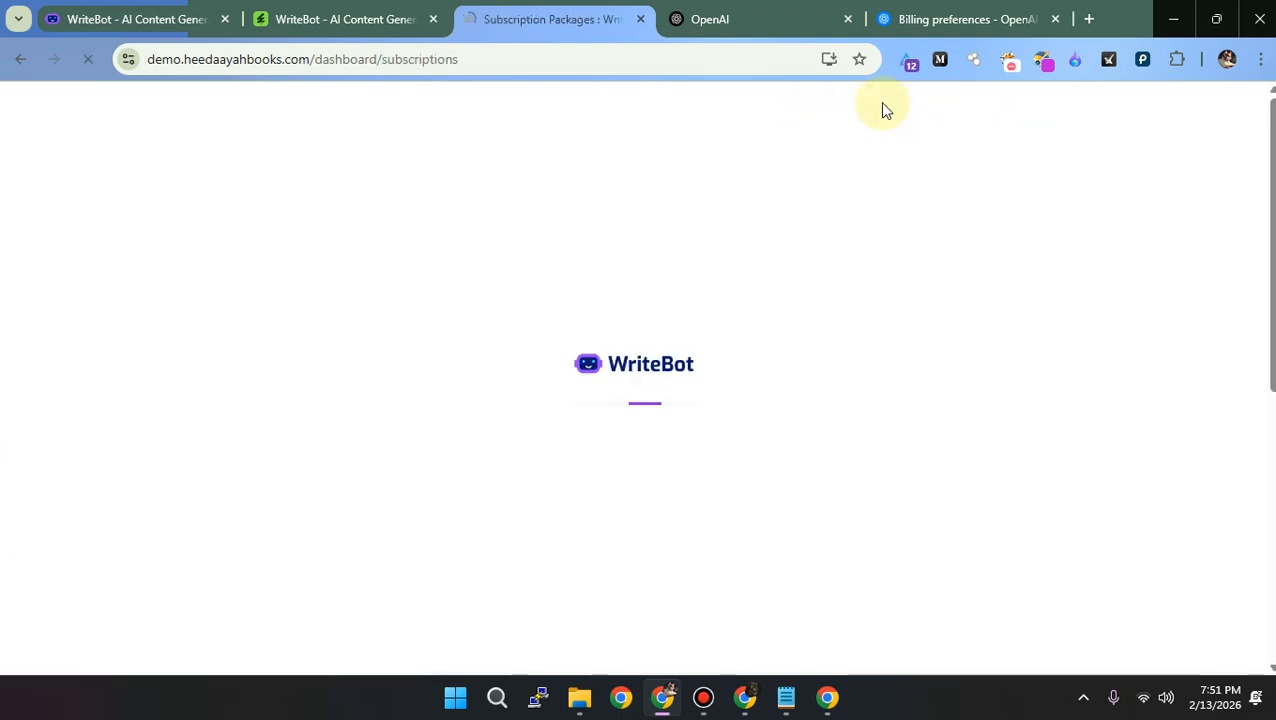
scroll(668, 312, down, 4)
scroll(520, 308, up, 3)
drag(436, 305, 484, 342)
scroll(541, 290, down, 2)
scroll(603, 320, down, 1)
drag(412, 251, 588, 252)
click(371, 270)
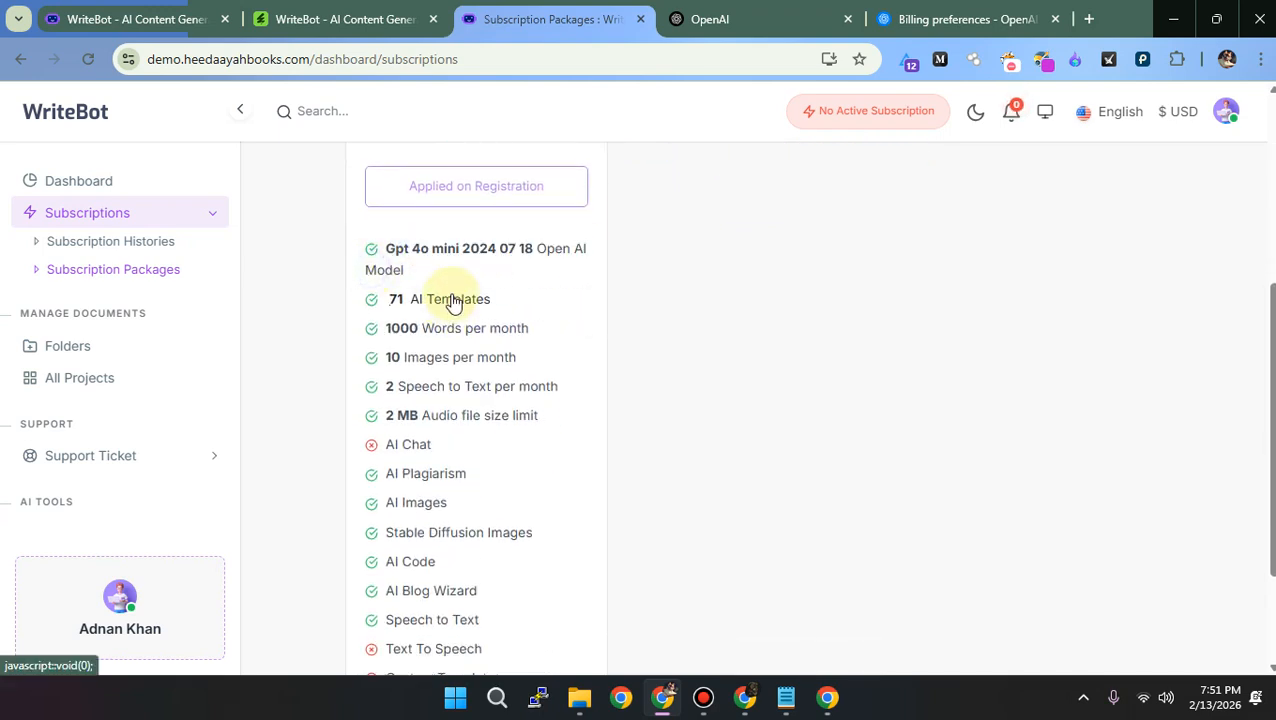
scroll(449, 302, down, 1)
scroll(420, 320, down, 1)
drag(386, 347, 411, 347)
scroll(449, 477, down, 1)
Highlight the Starter plan's Text To Speech and Templates features, the page heading, tagline and Monthly label.
drag(395, 481, 500, 482)
click(374, 484)
double_click(461, 486)
drag(387, 510, 514, 508)
double_click(472, 511)
scroll(565, 423, up, 6)
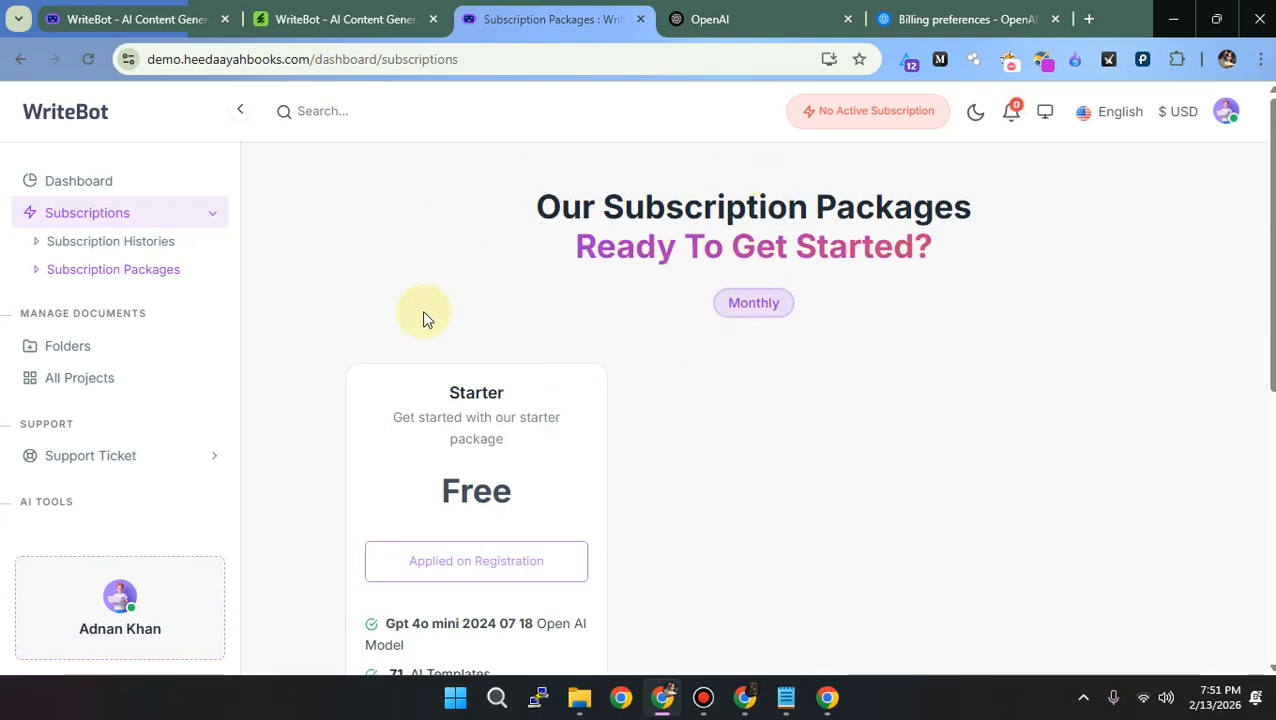
mouse_move(531, 221)
mouse_down()
mouse_move(897, 242)
mouse_move(957, 265)
mouse_move(532, 208)
mouse_up()
click(707, 532)
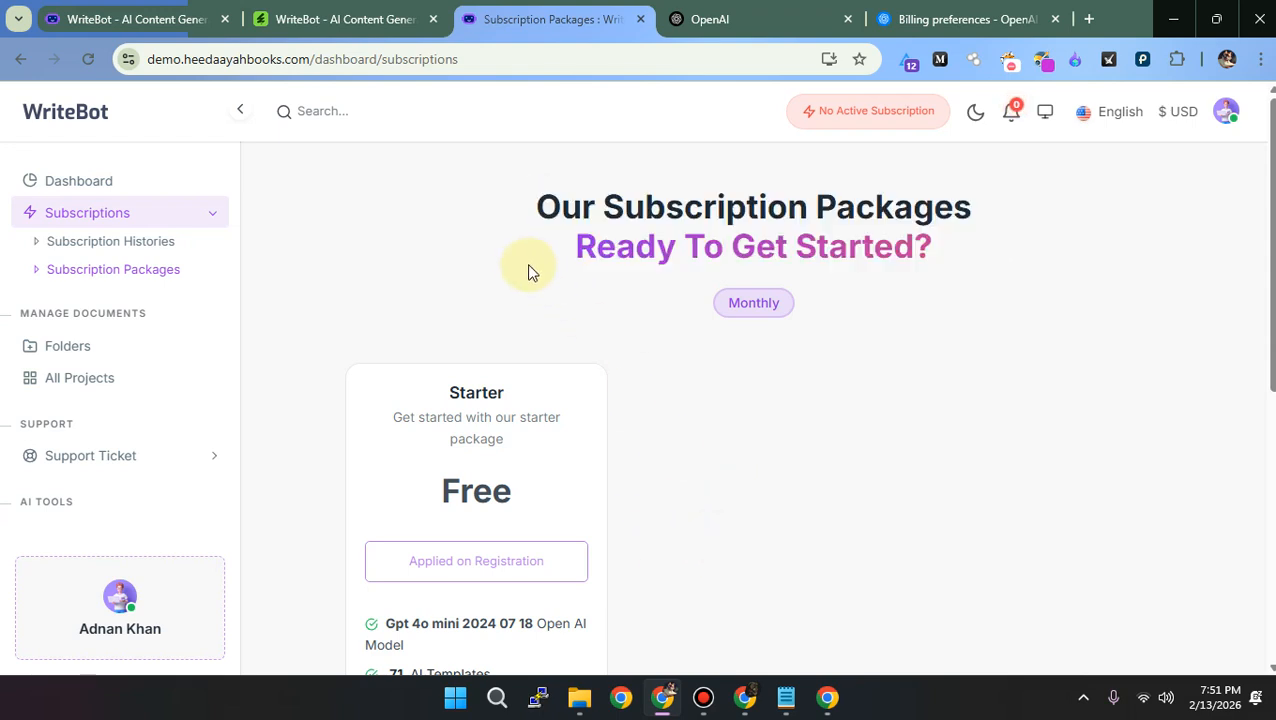
drag(704, 289, 675, 376)
click(675, 376)
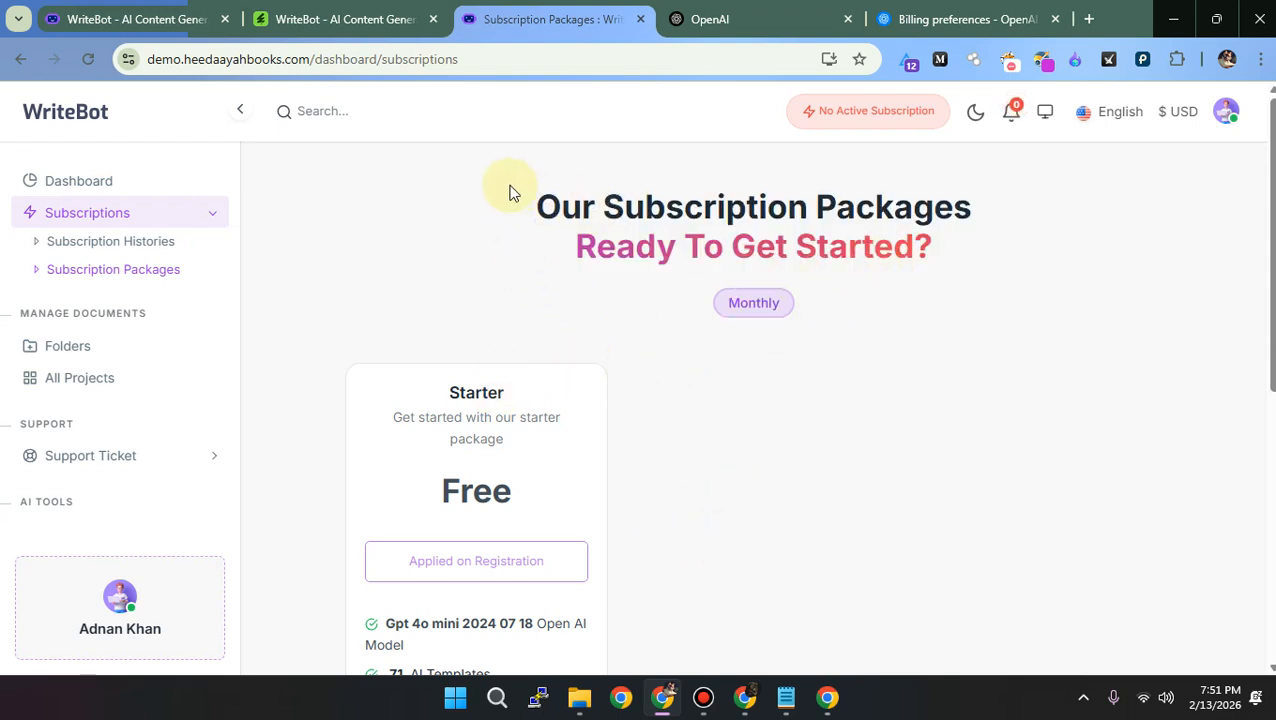
drag(512, 188, 1061, 268)
scroll(1001, 335, down, 5)
scroll(985, 330, up, 5)
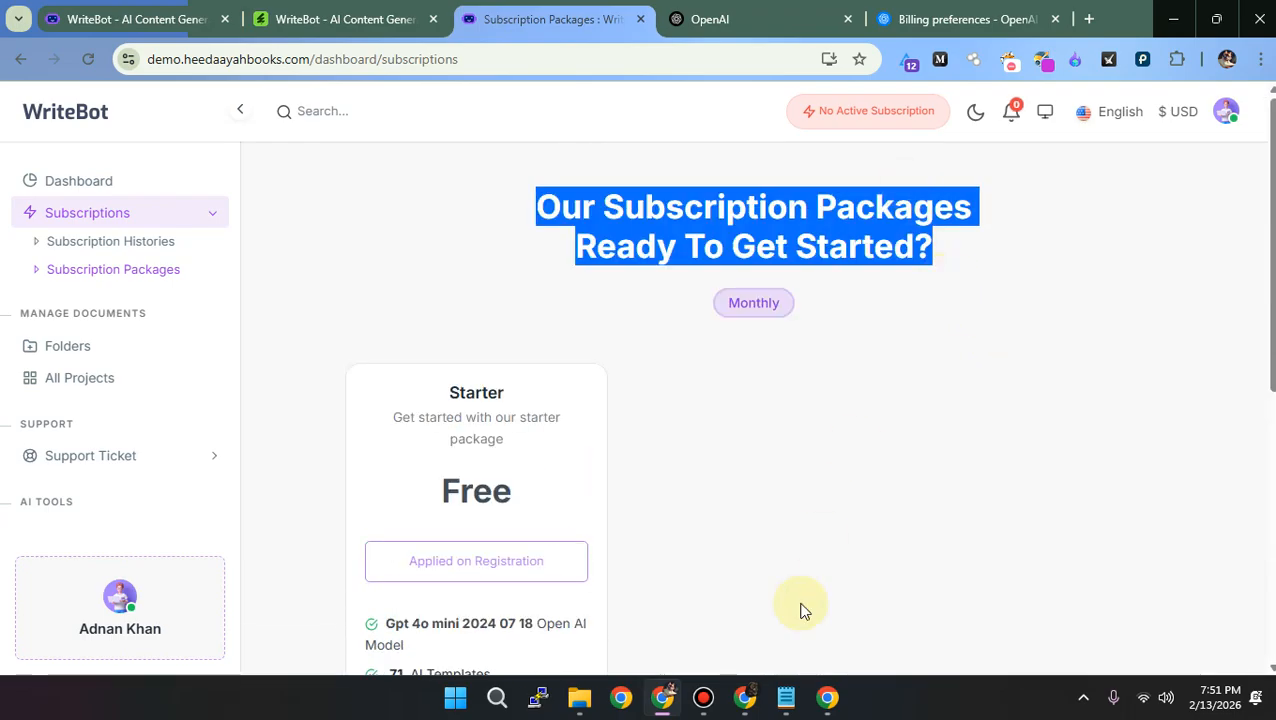
Return to the admin browser window and open the admin dashboard.
click(740, 700)
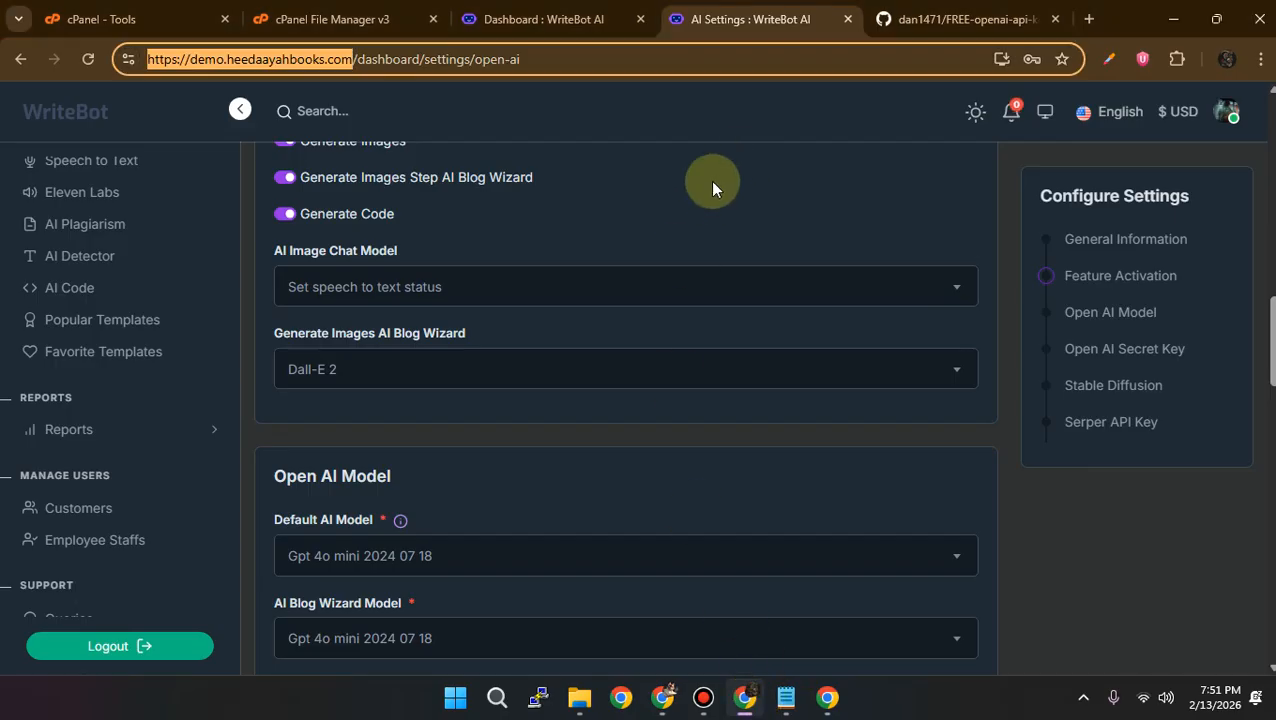
scroll(276, 364, up, 5)
scroll(188, 393, up, 5)
scroll(194, 382, down, 10)
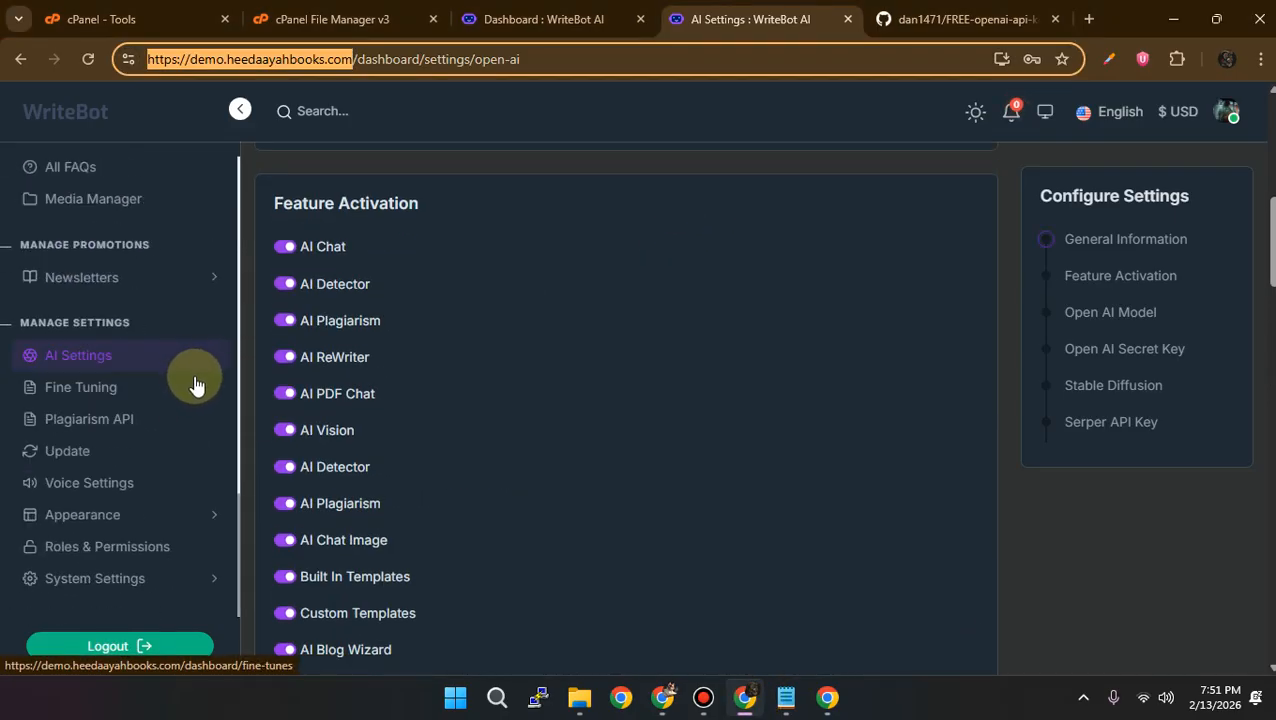
scroll(140, 400, up, 5)
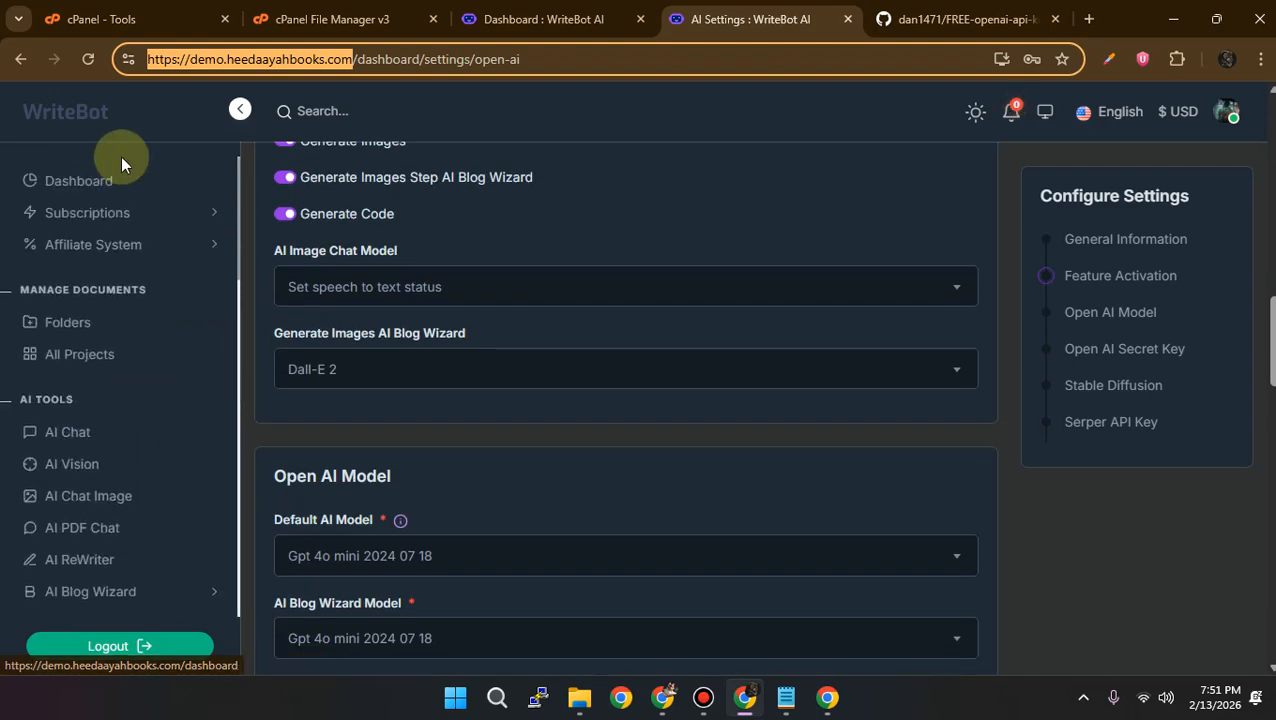
click(120, 190)
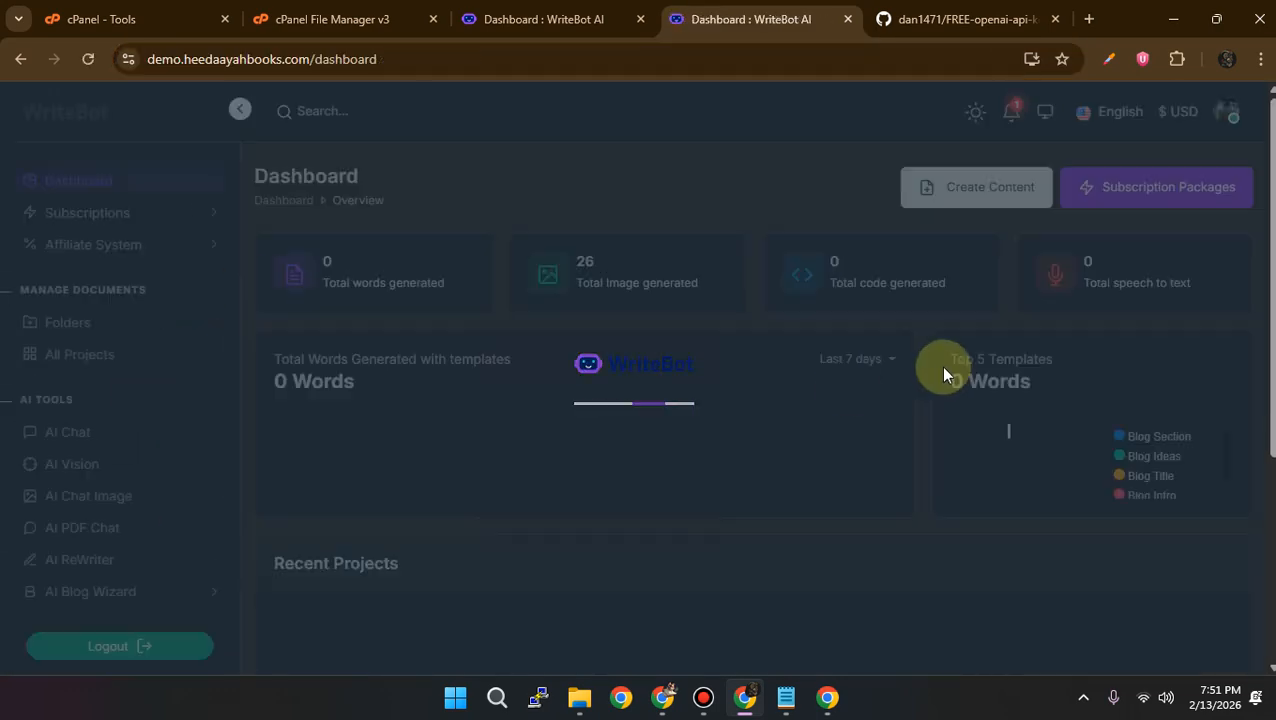
scroll(646, 326, down, 5)
scroll(652, 328, up, 5)
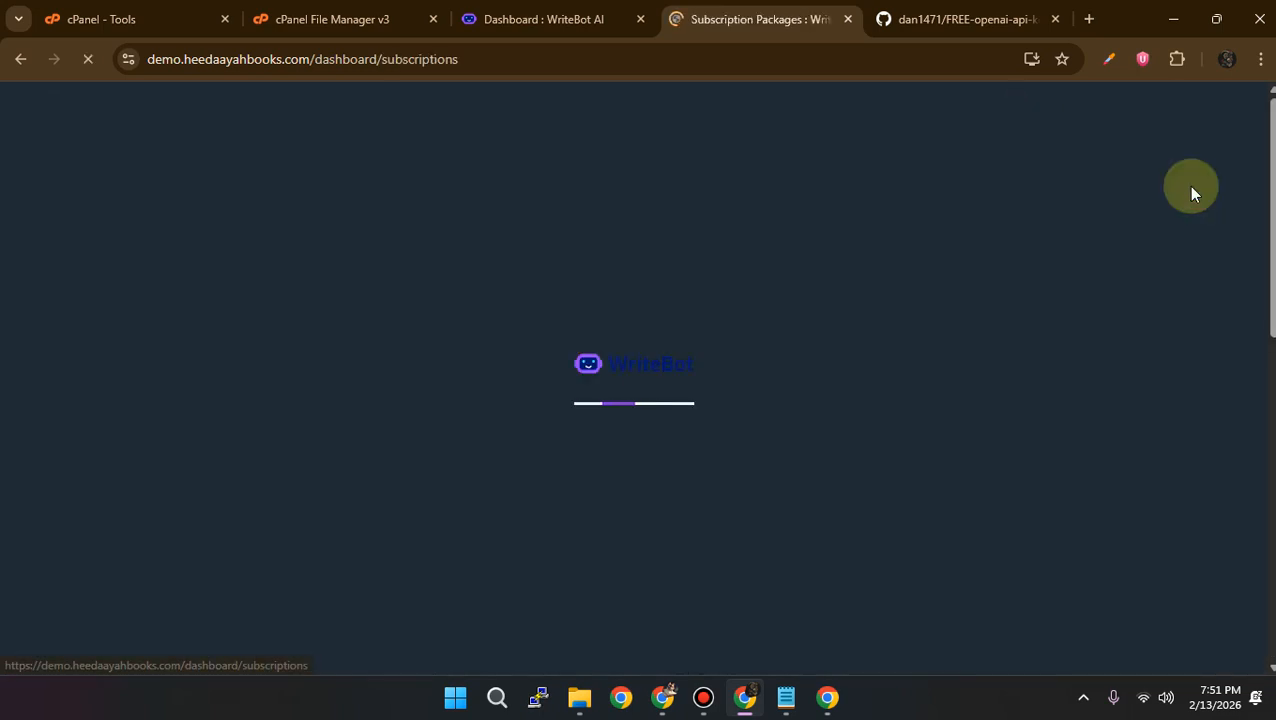
scroll(496, 359, down, 2)
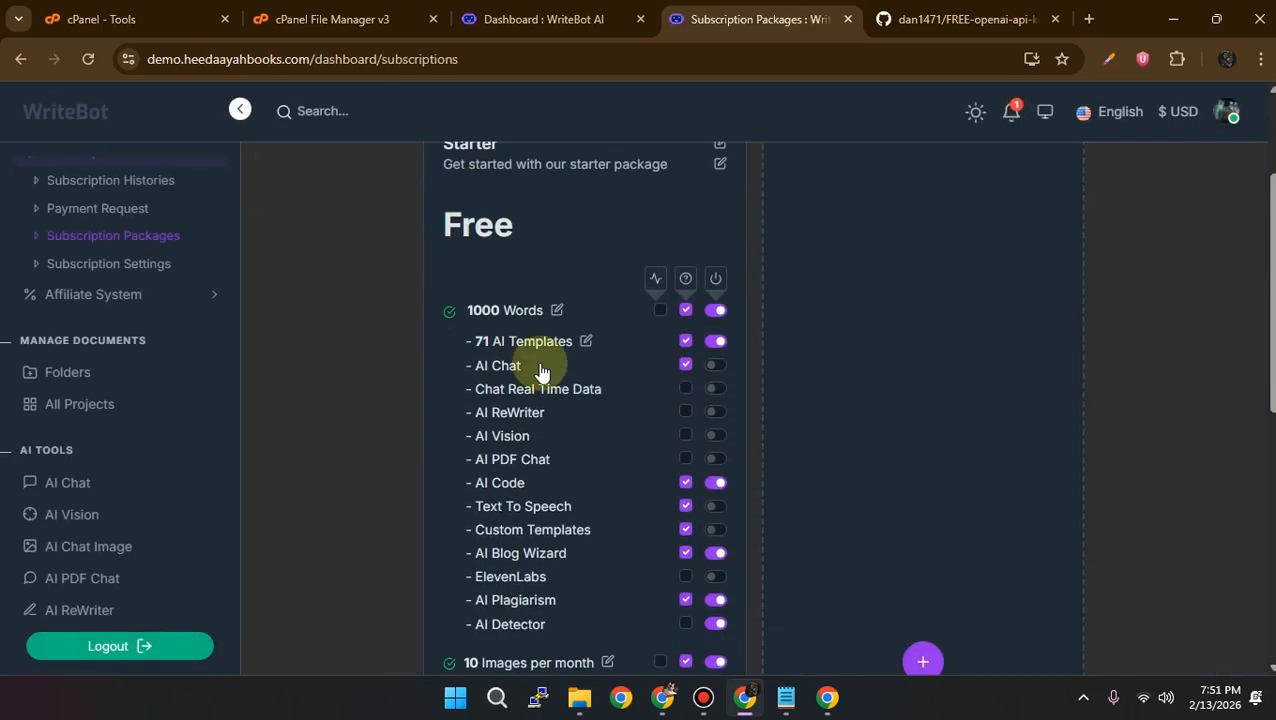
scroll(607, 262, down, 5)
scroll(935, 553, up, 4)
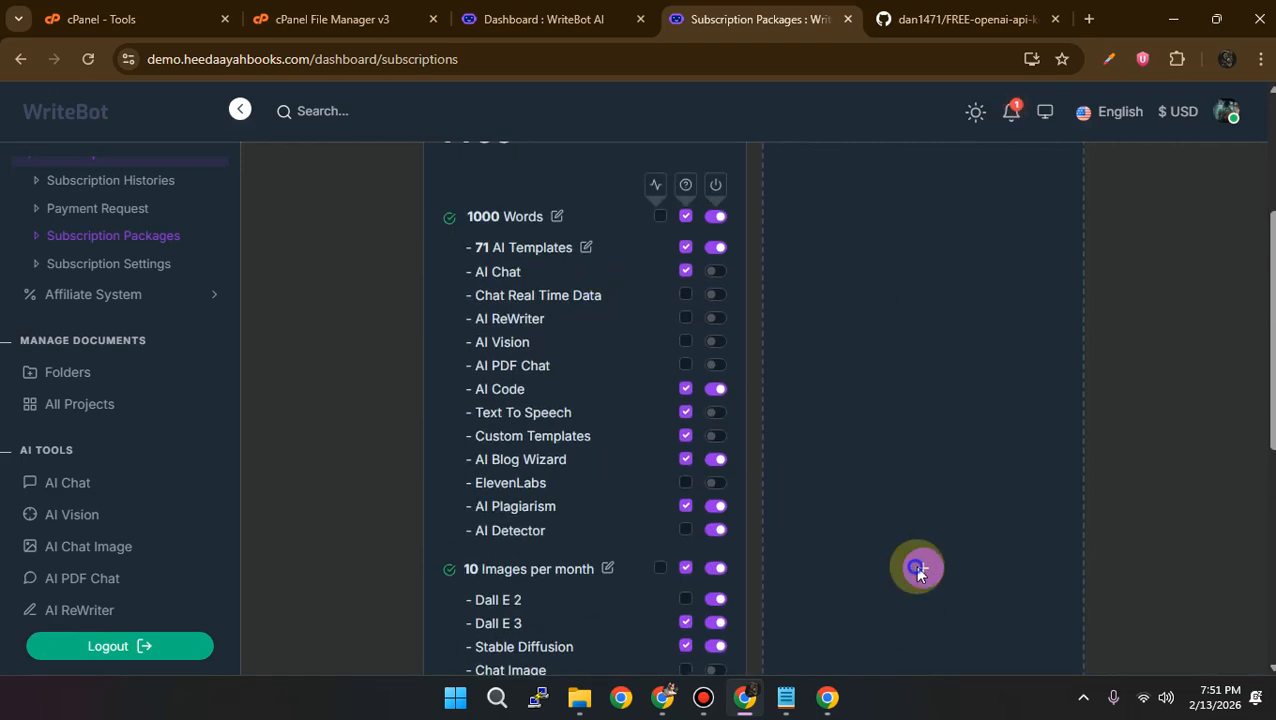
Create a blank new subscription package and title it 'Minimal'.
click(919, 569)
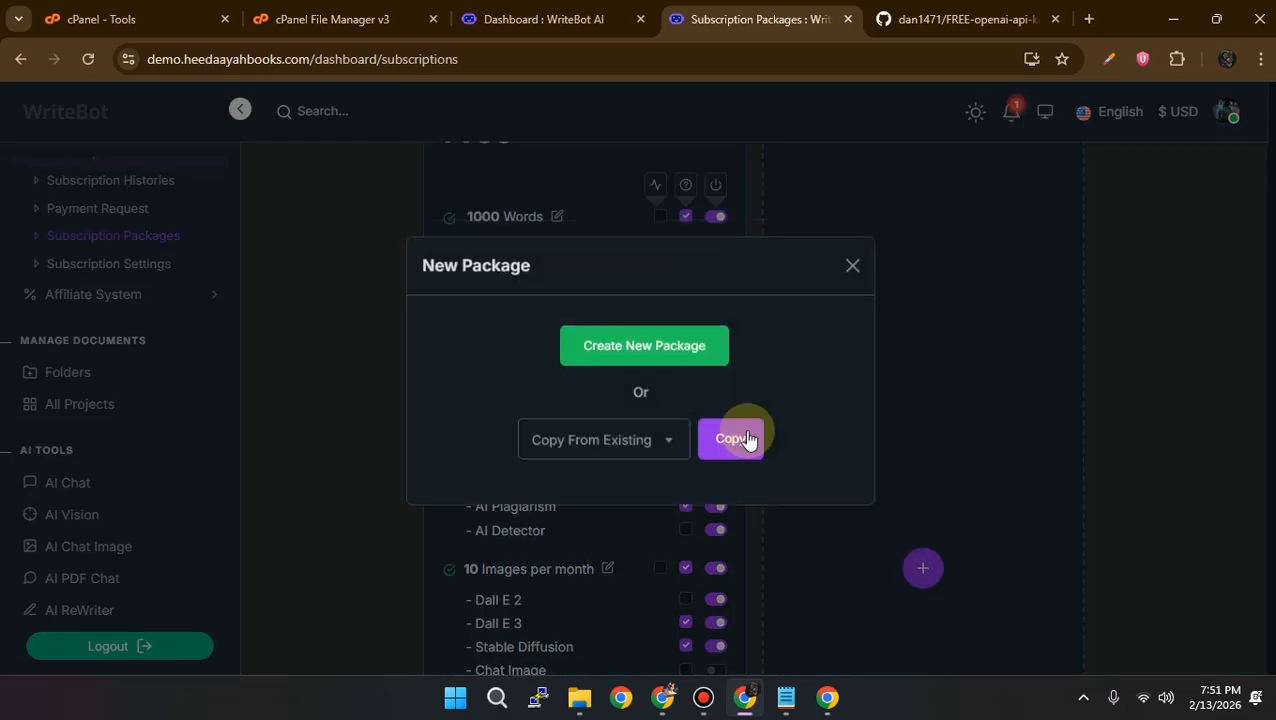
click(680, 356)
scroll(600, 340, down, 2)
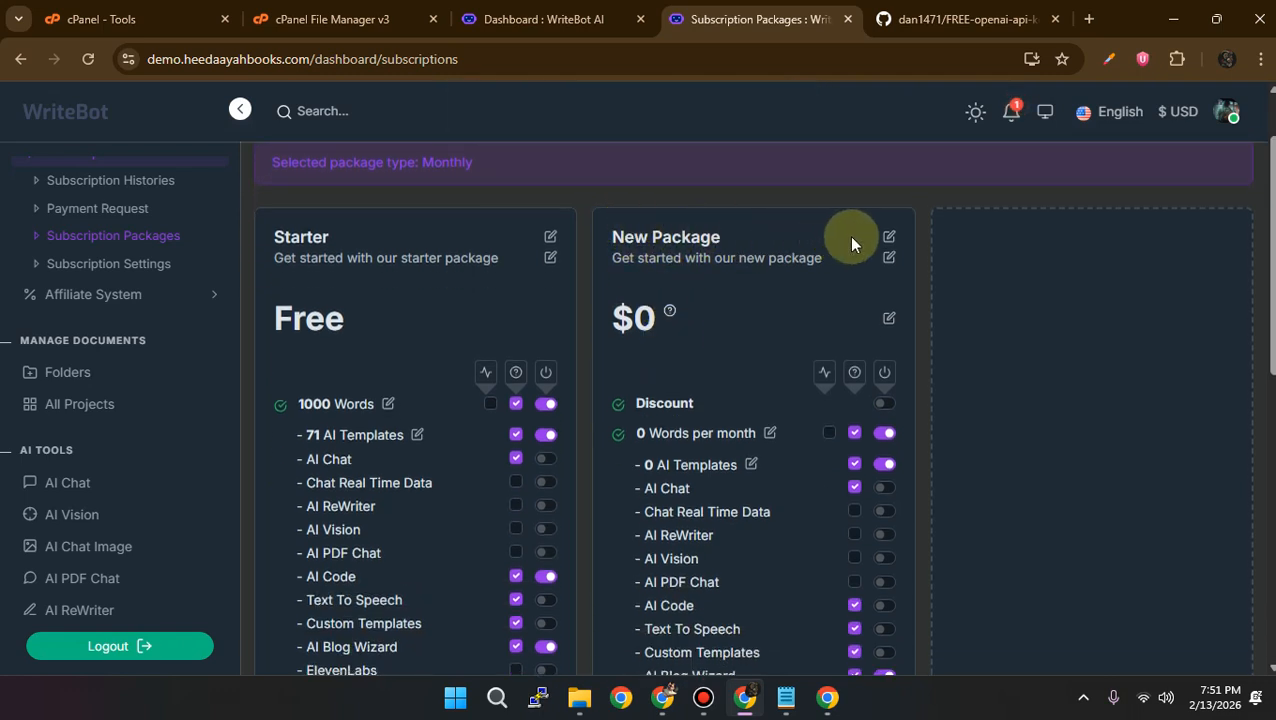
click(891, 237)
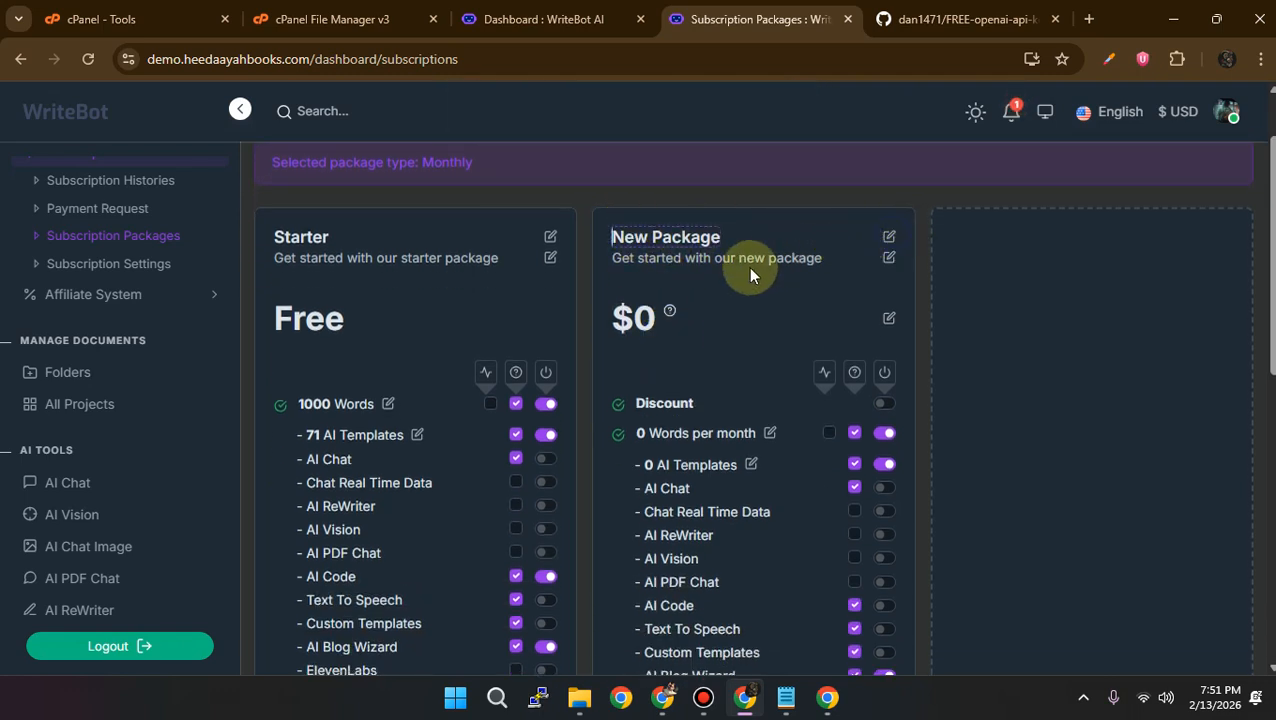
triple_click(697, 237)
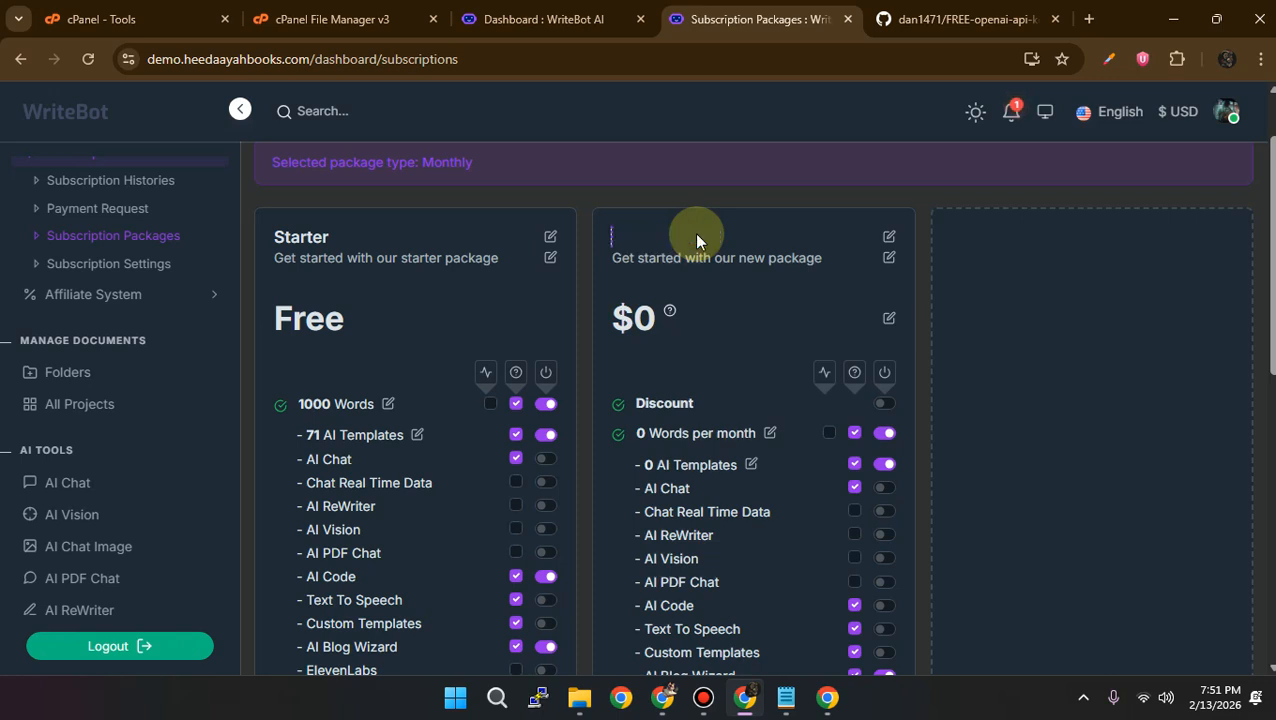
text(Minimal)
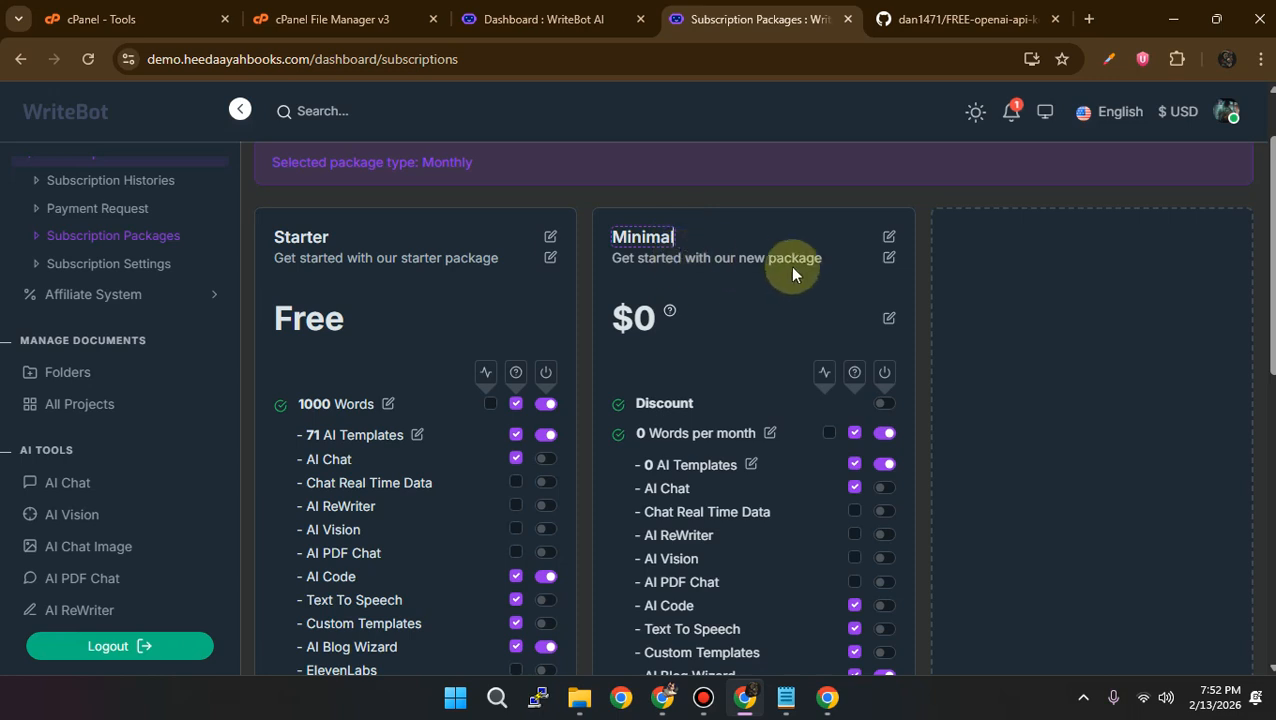
Edit the Minimal package's price to $3.
scroll(740, 260, down, 2)
click(648, 225)
click(617, 244)
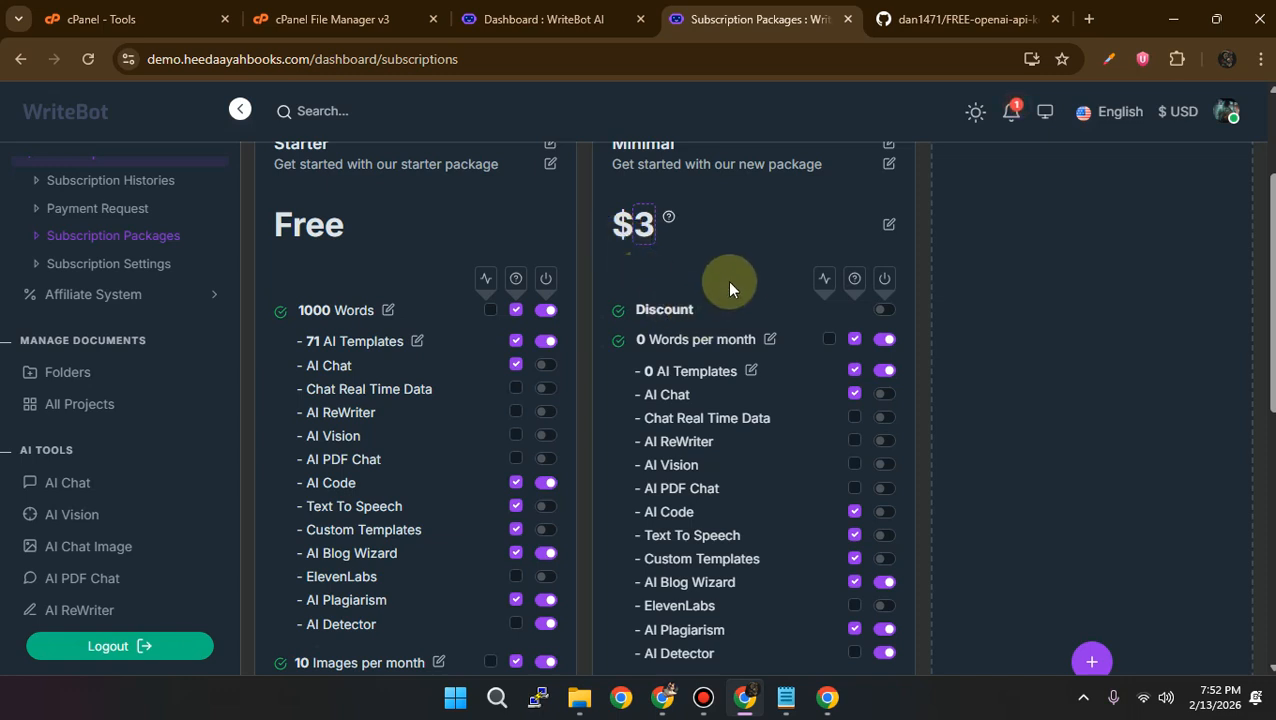
scroll(729, 280, down, 2)
scroll(700, 298, up, 2)
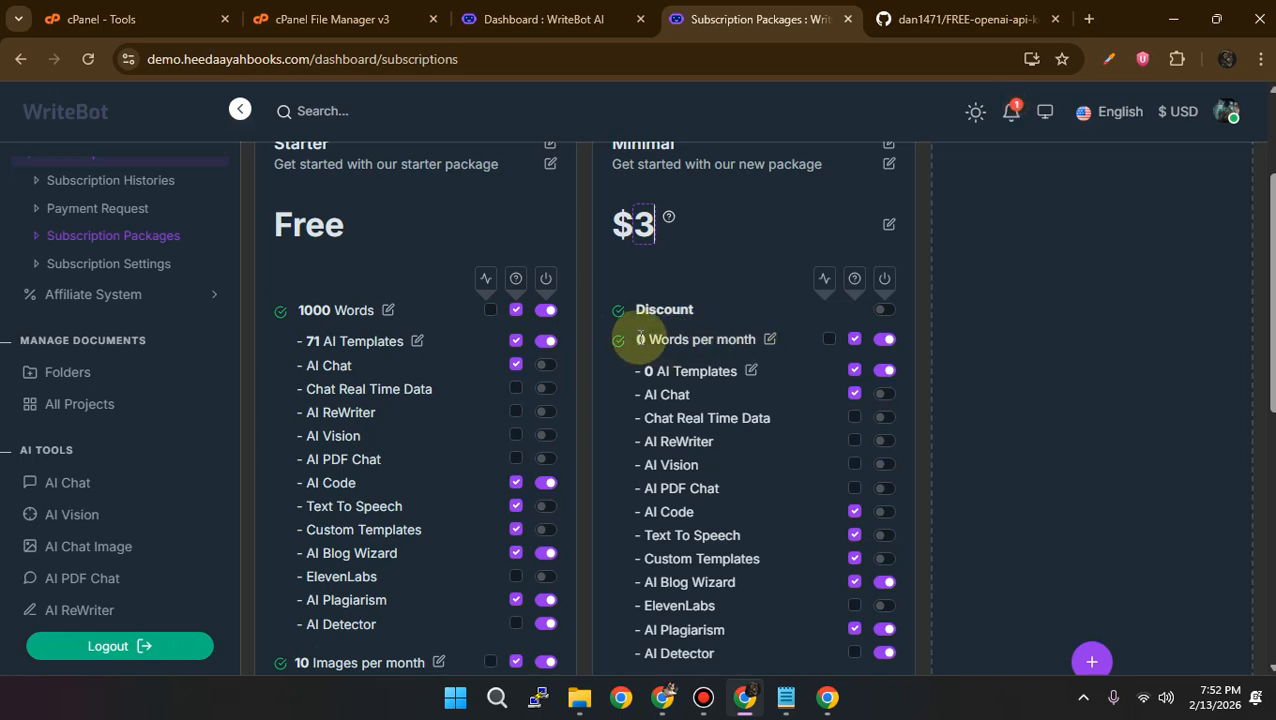
Give the Minimal package 123230 words per month and open its full AI templates list.
click(855, 340)
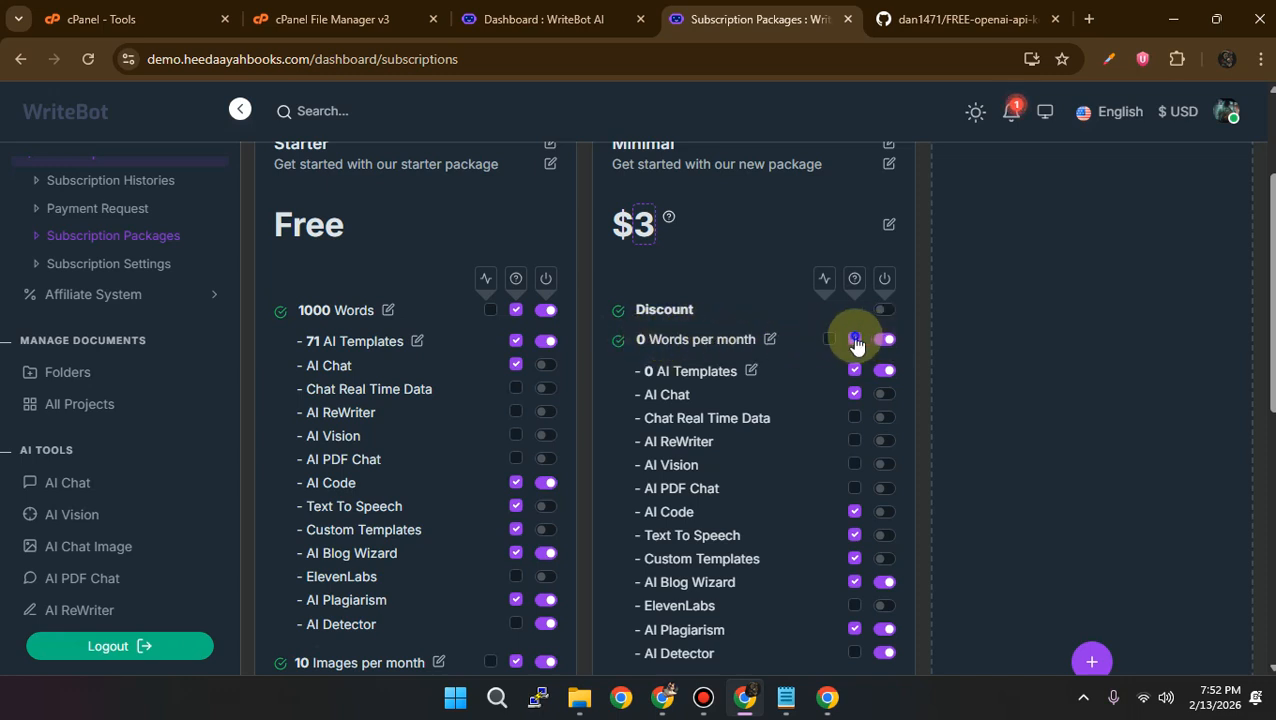
click(769, 340)
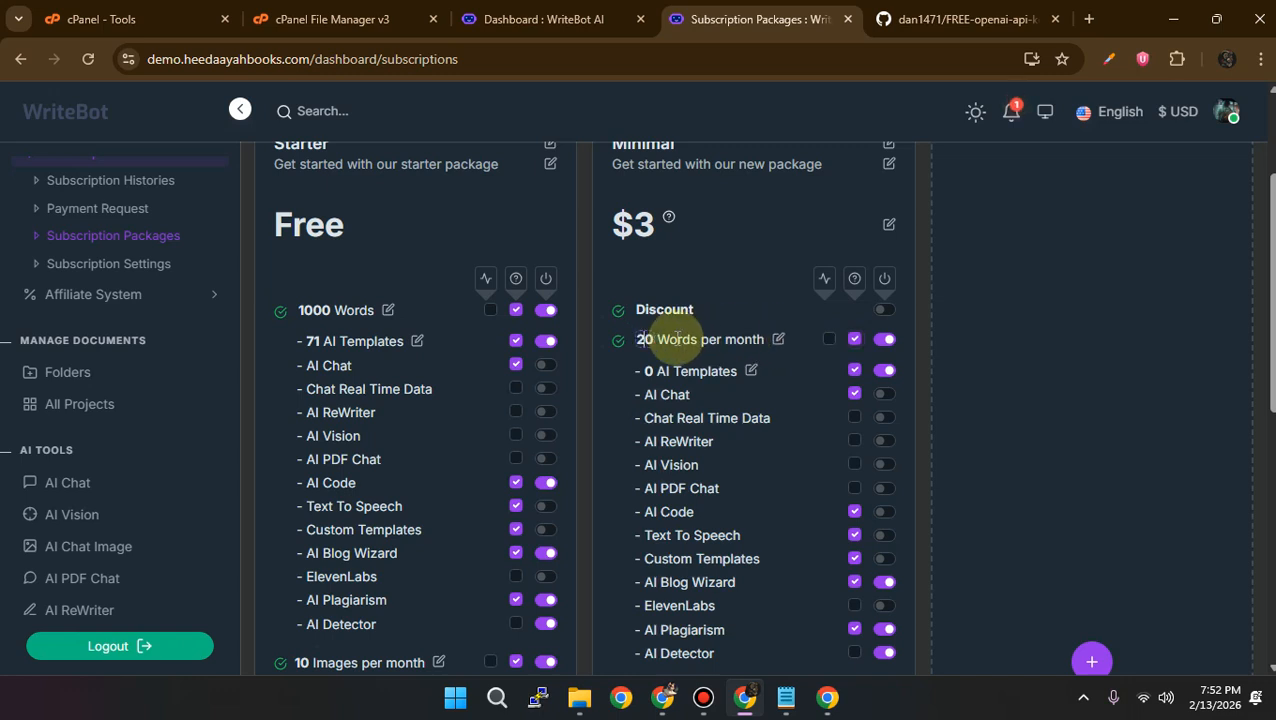
text(12323)
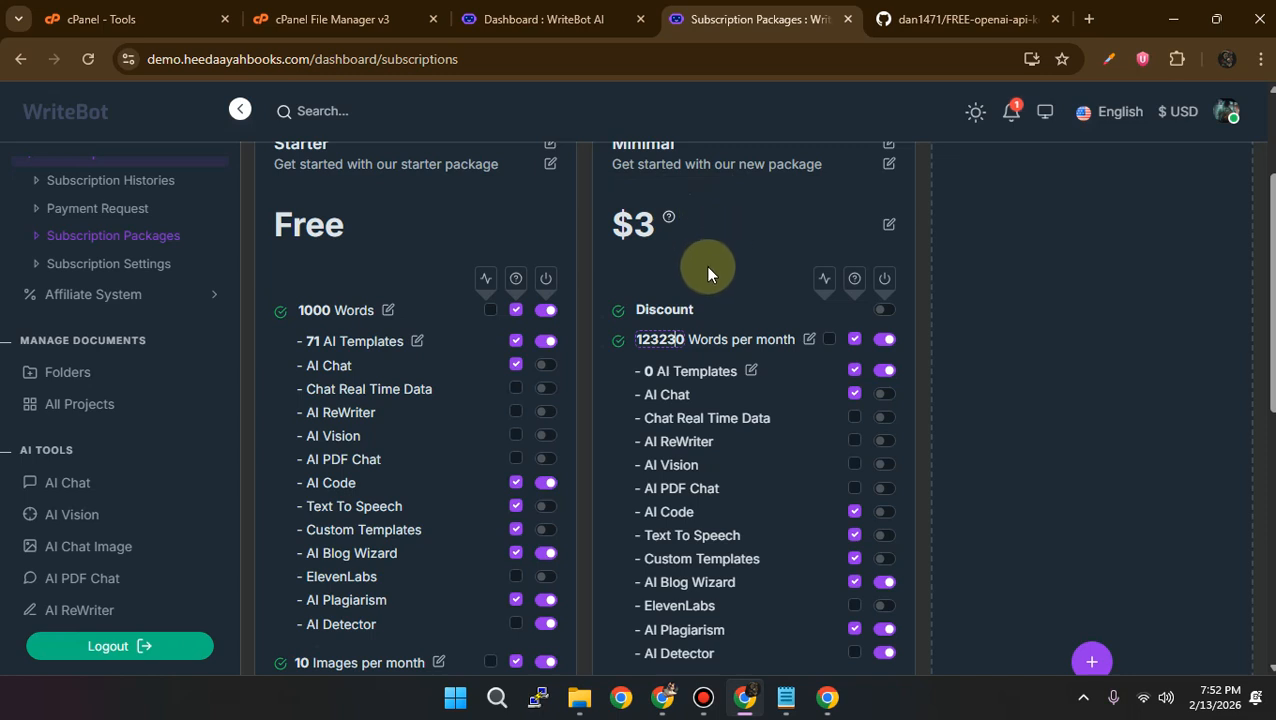
click(752, 372)
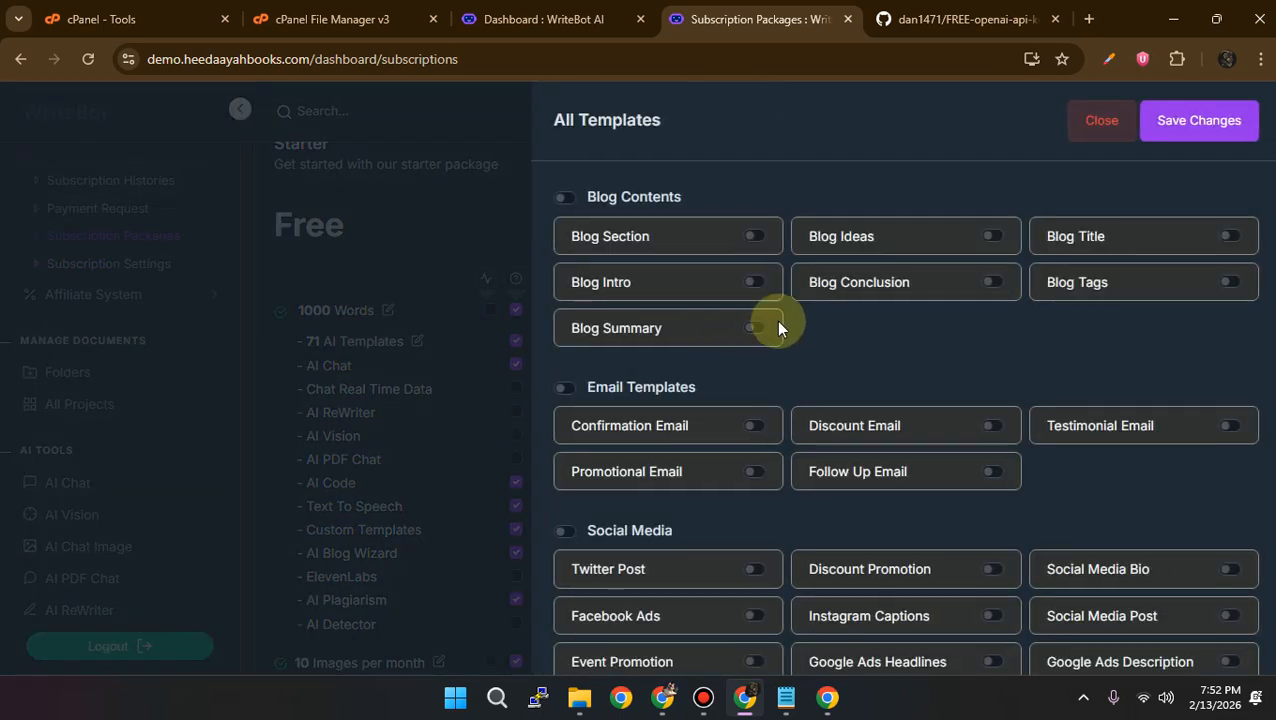
Try the Blog Contents and Email Templates group toggles, leaving only Blog Contents on.
click(564, 197)
click(566, 387)
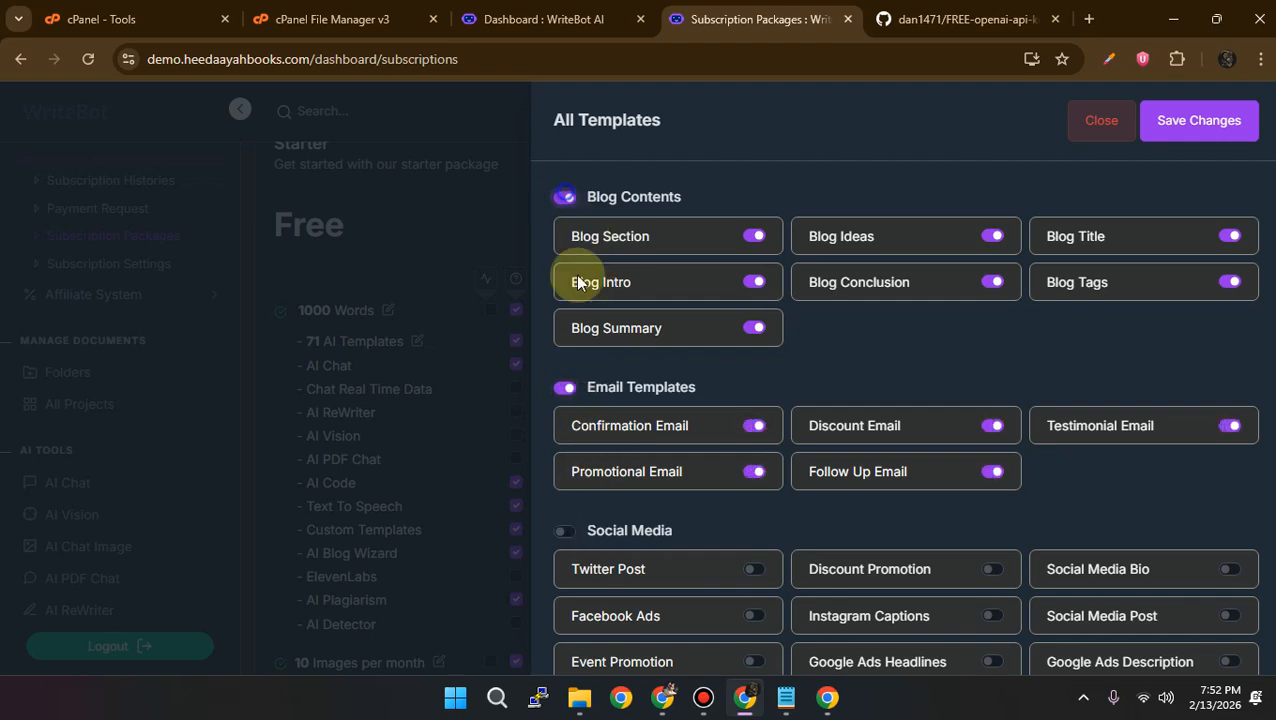
click(564, 197)
click(565, 387)
scroll(844, 370, down, 3)
scroll(847, 370, up, 3)
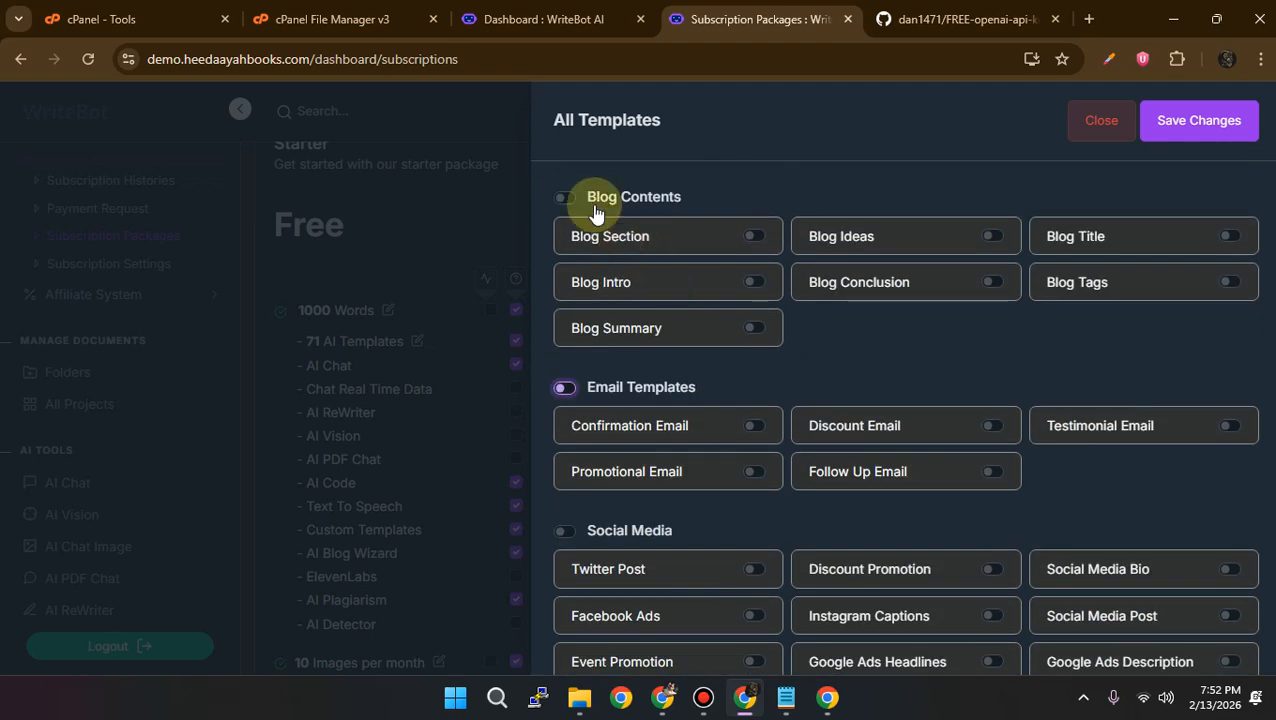
click(566, 197)
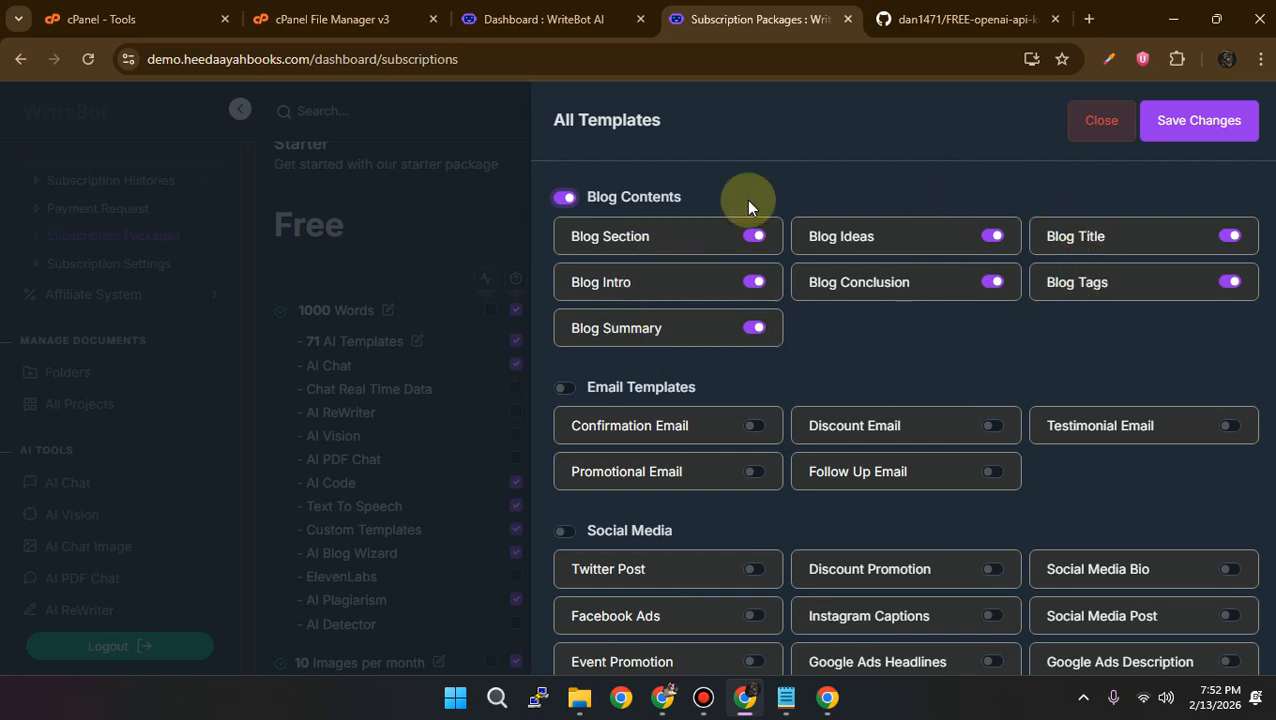
scroll(593, 293, down, 1)
scroll(574, 299, down, 3)
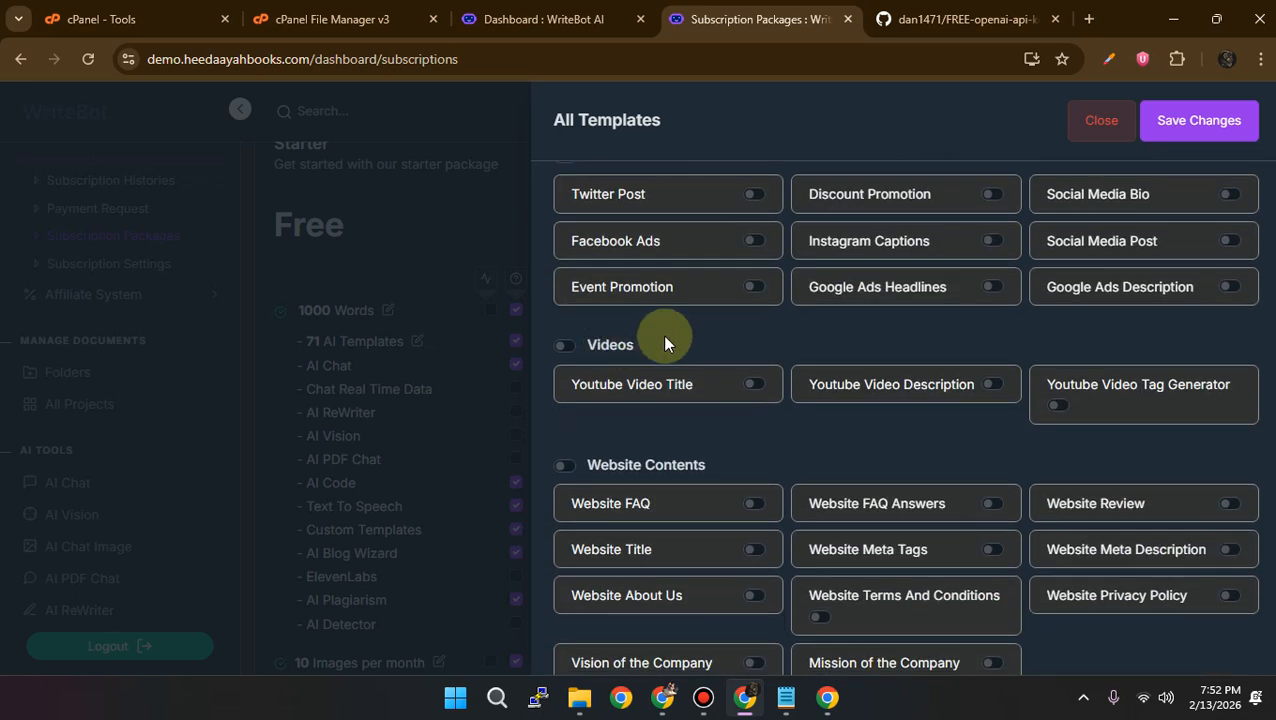
Switch on the Videos, Website Contents, Fun or Quote, Instagram and Success Story template groups.
click(566, 345)
click(565, 465)
scroll(681, 356, down, 4)
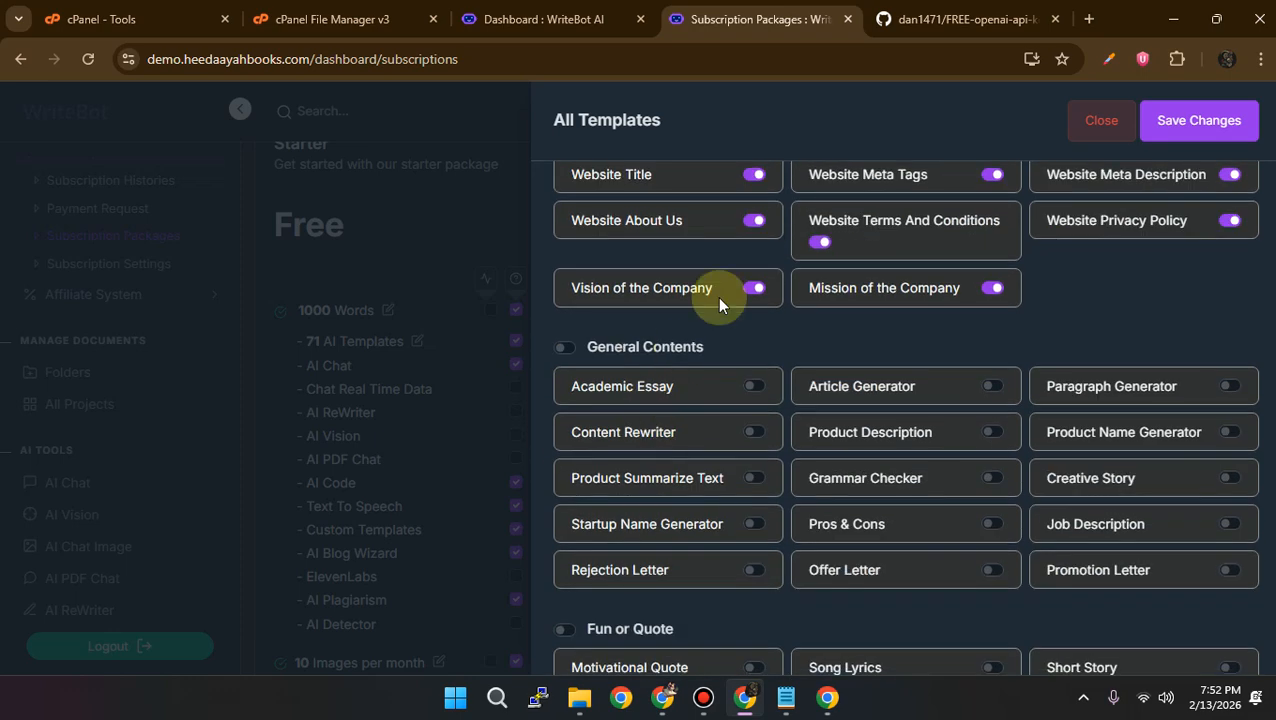
scroll(678, 344, down, 2)
click(566, 441)
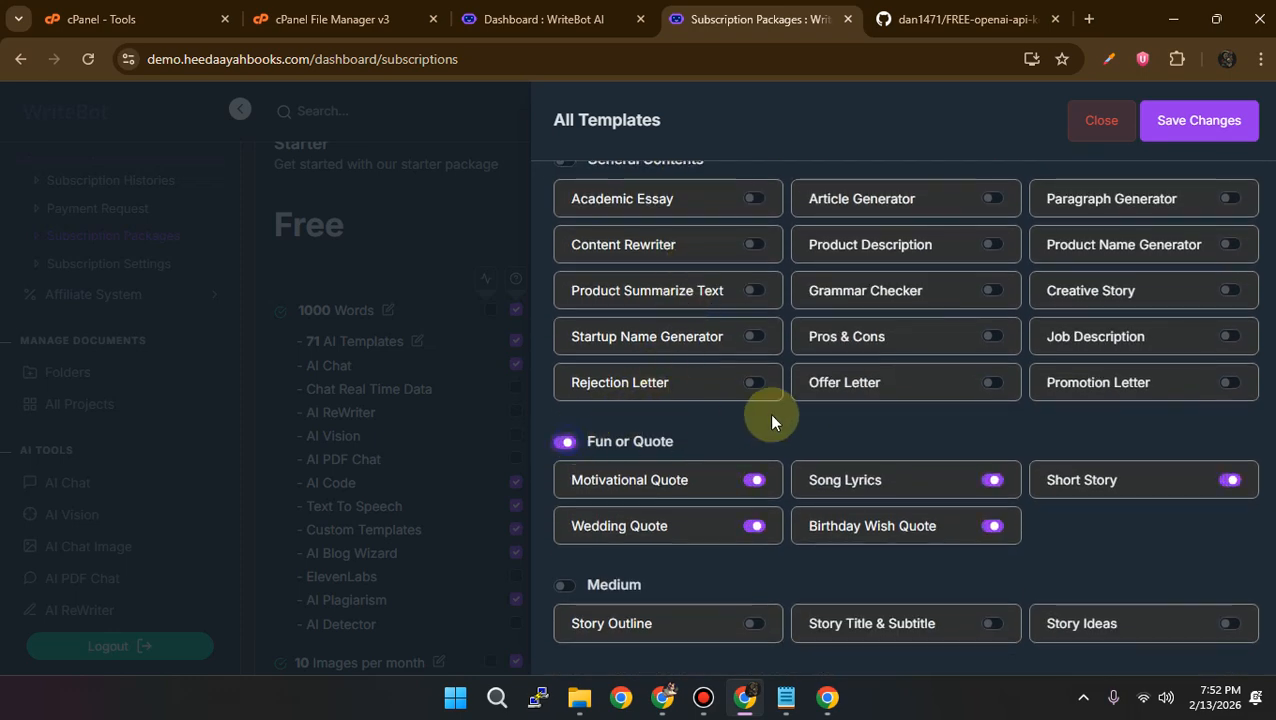
scroll(868, 258, down, 3)
scroll(868, 258, down, 2)
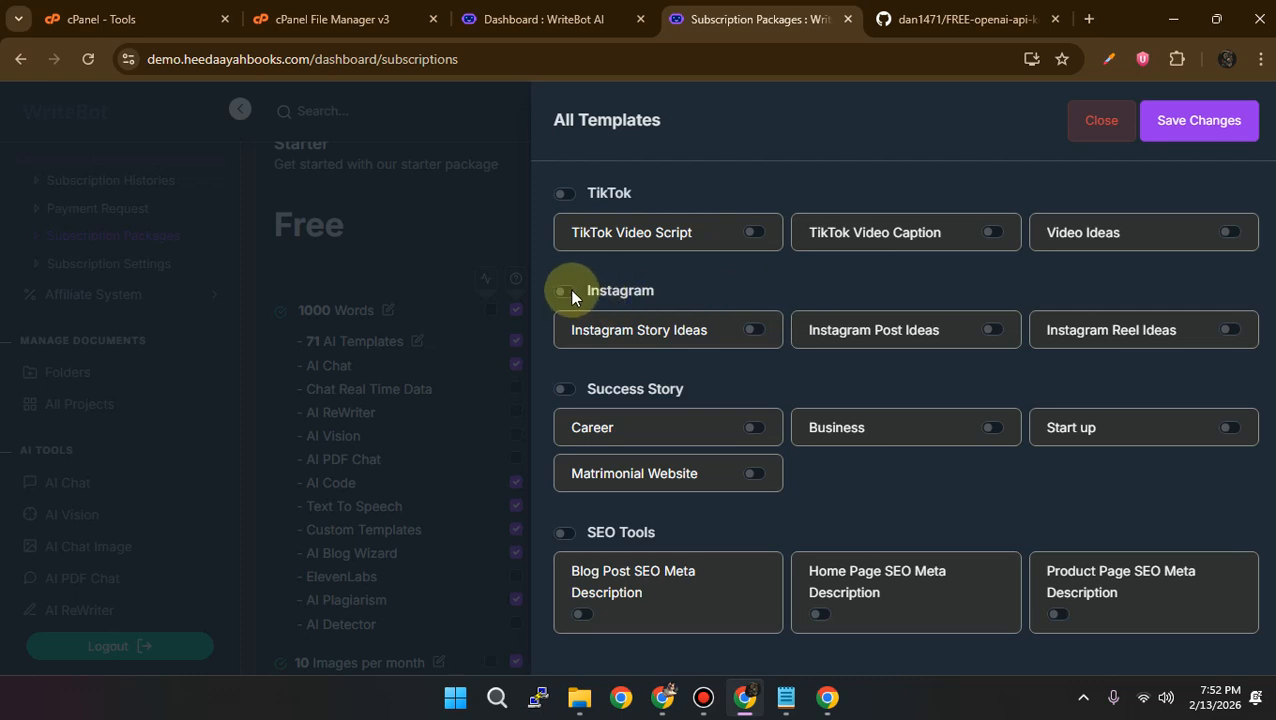
click(566, 292)
click(565, 389)
Save the chosen templates and enable AI PDF Chat, AI Code and Text To Speech for Minimal.
click(1218, 118)
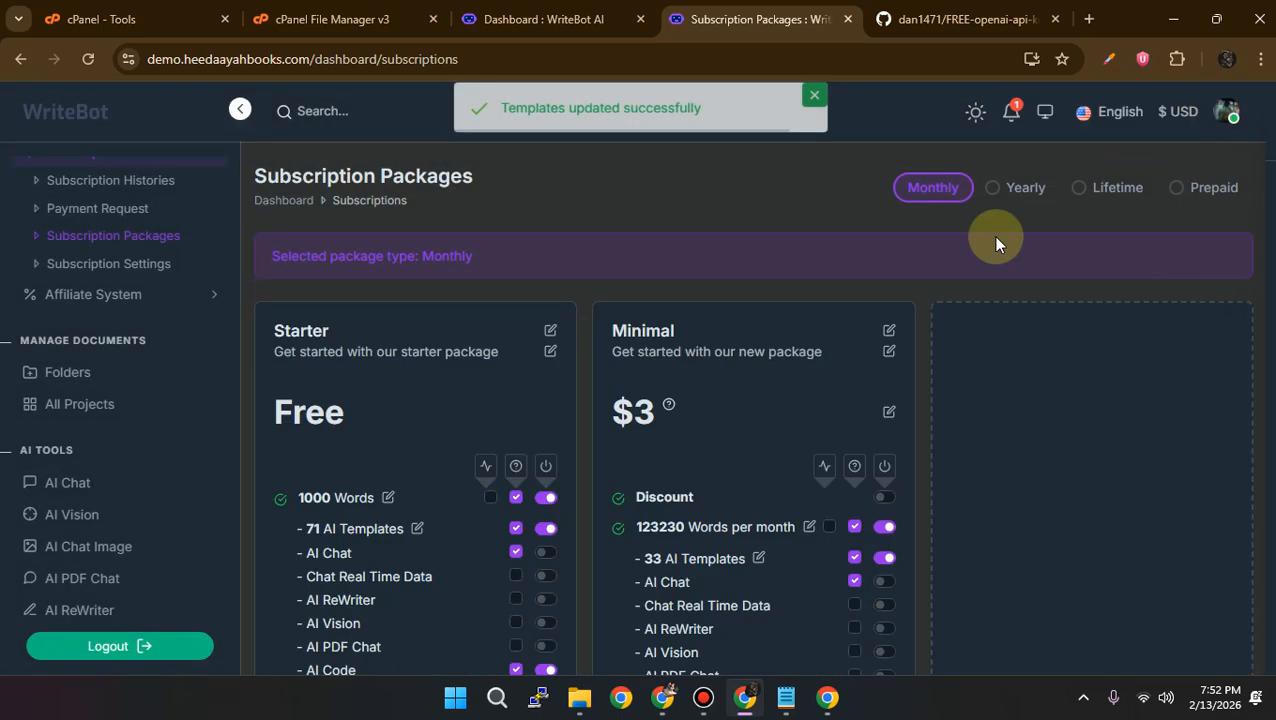
scroll(776, 318, down, 1)
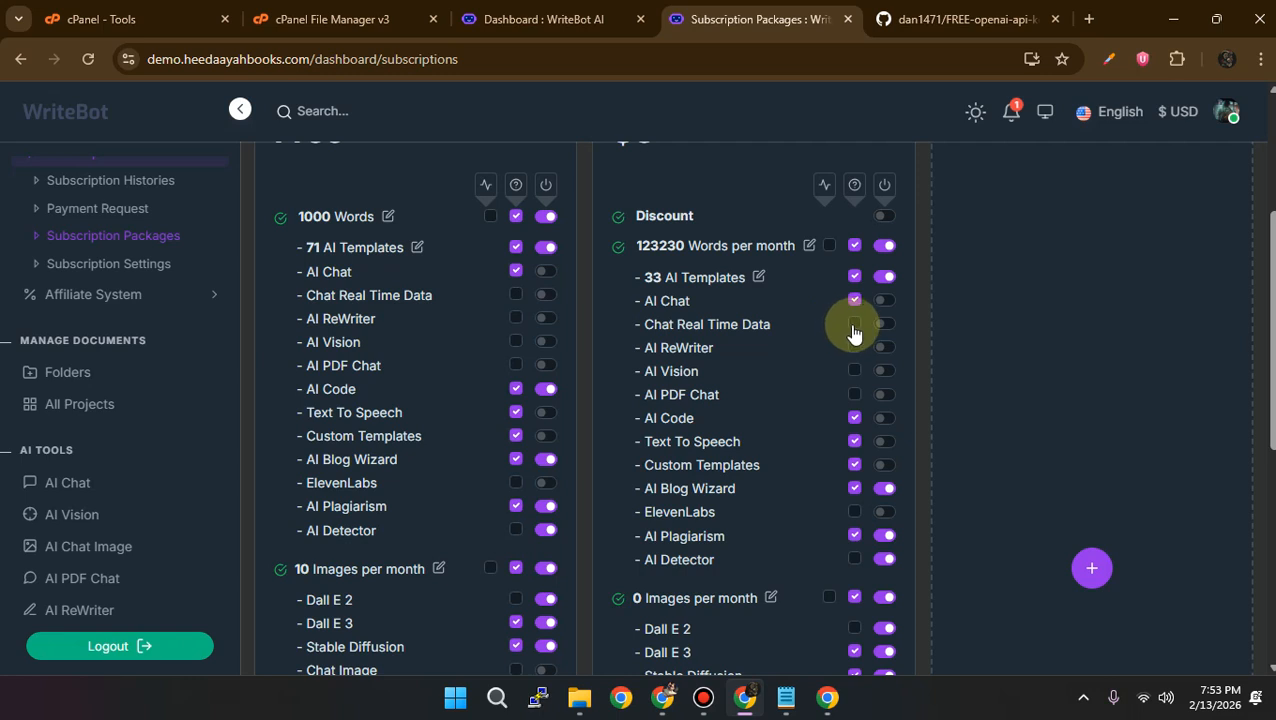
scroll(760, 305, down, 1)
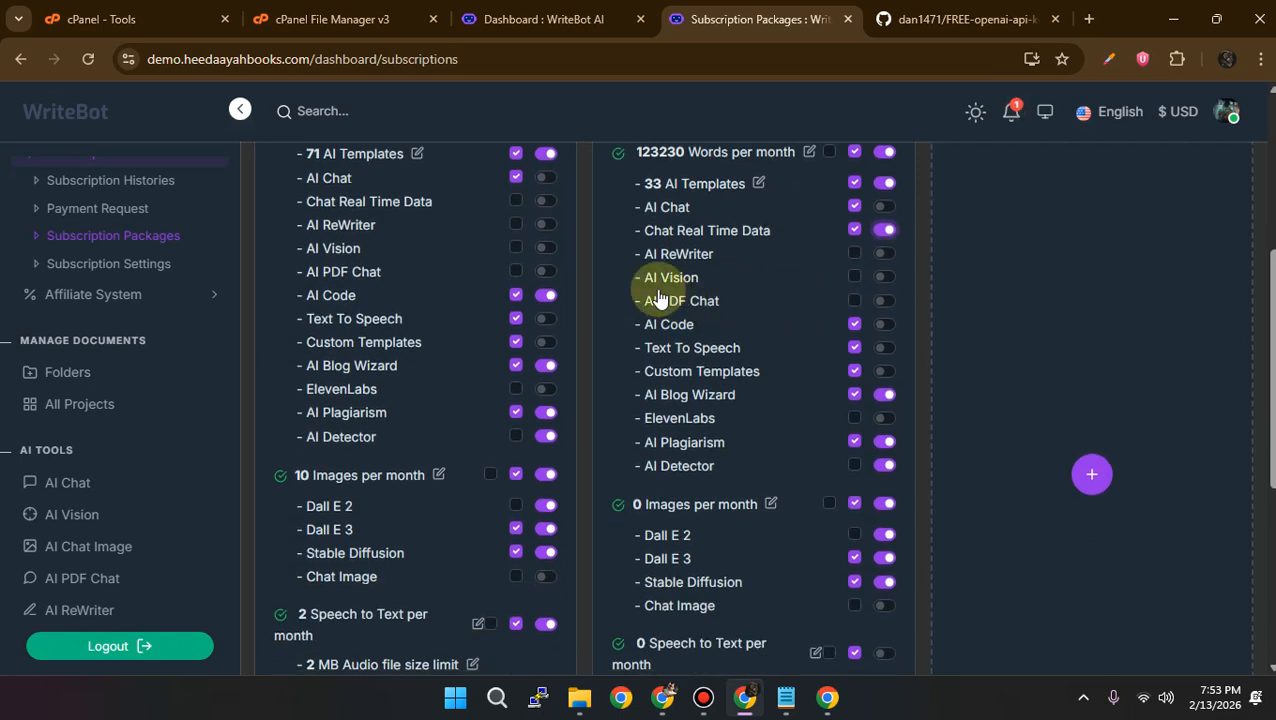
click(855, 300)
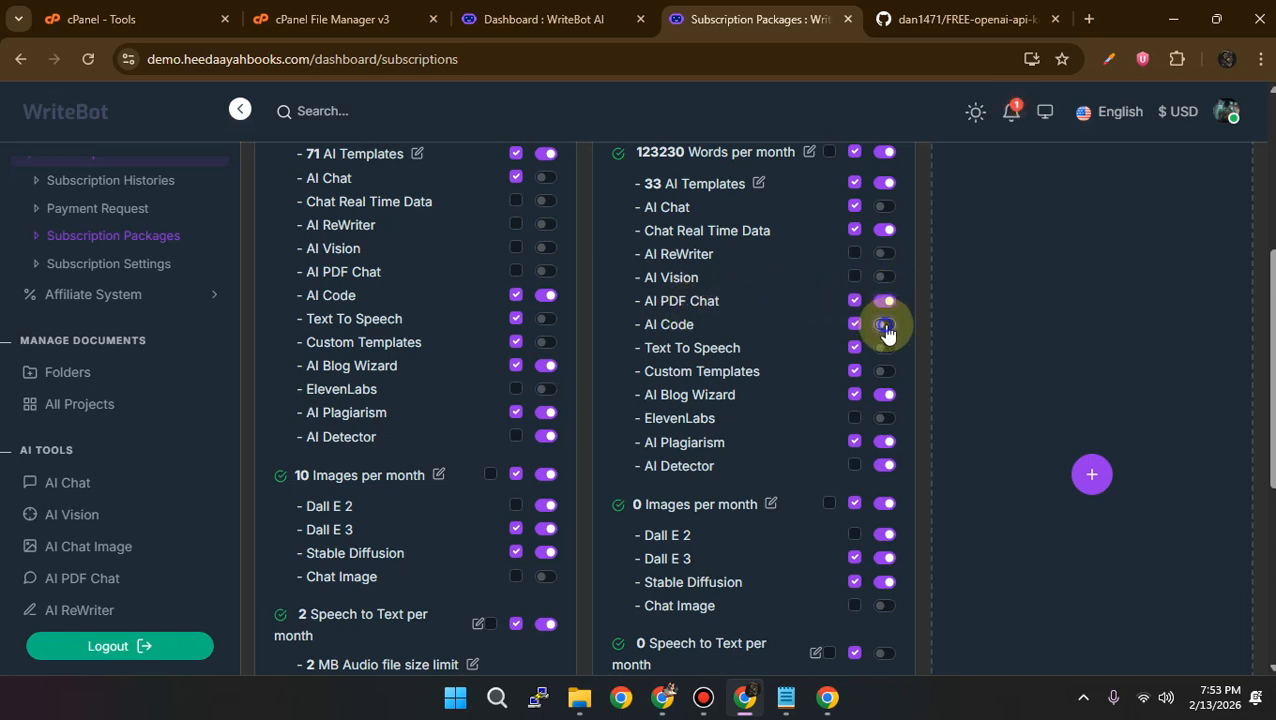
click(885, 328)
click(885, 355)
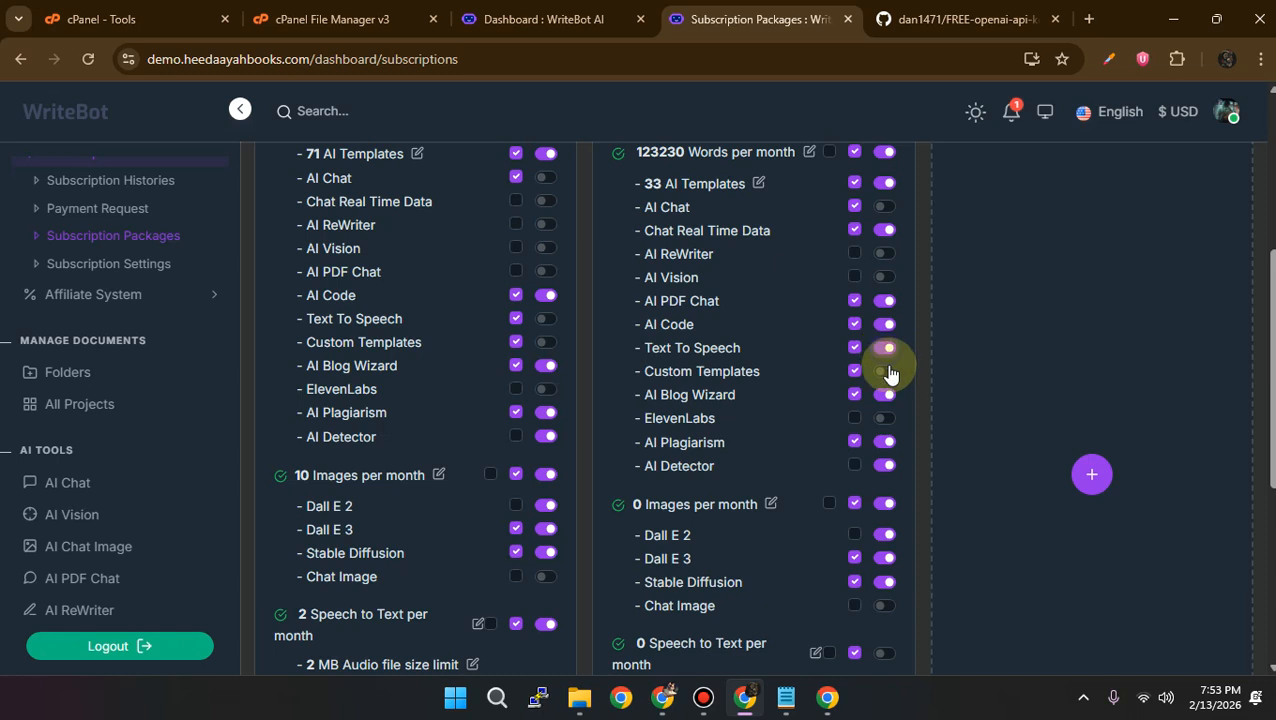
Set Minimal's images per month to 20 and turn on Chat Image.
scroll(837, 373, down, 3)
scroll(717, 297, down, 1)
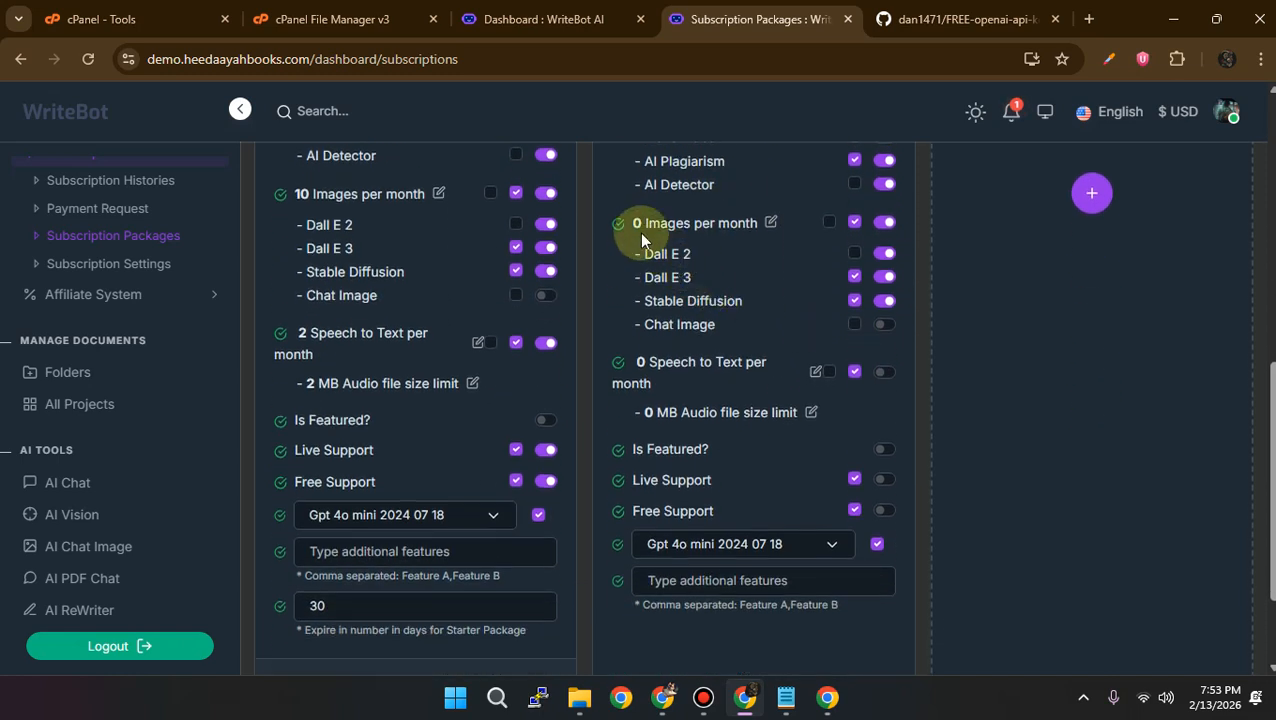
click(771, 223)
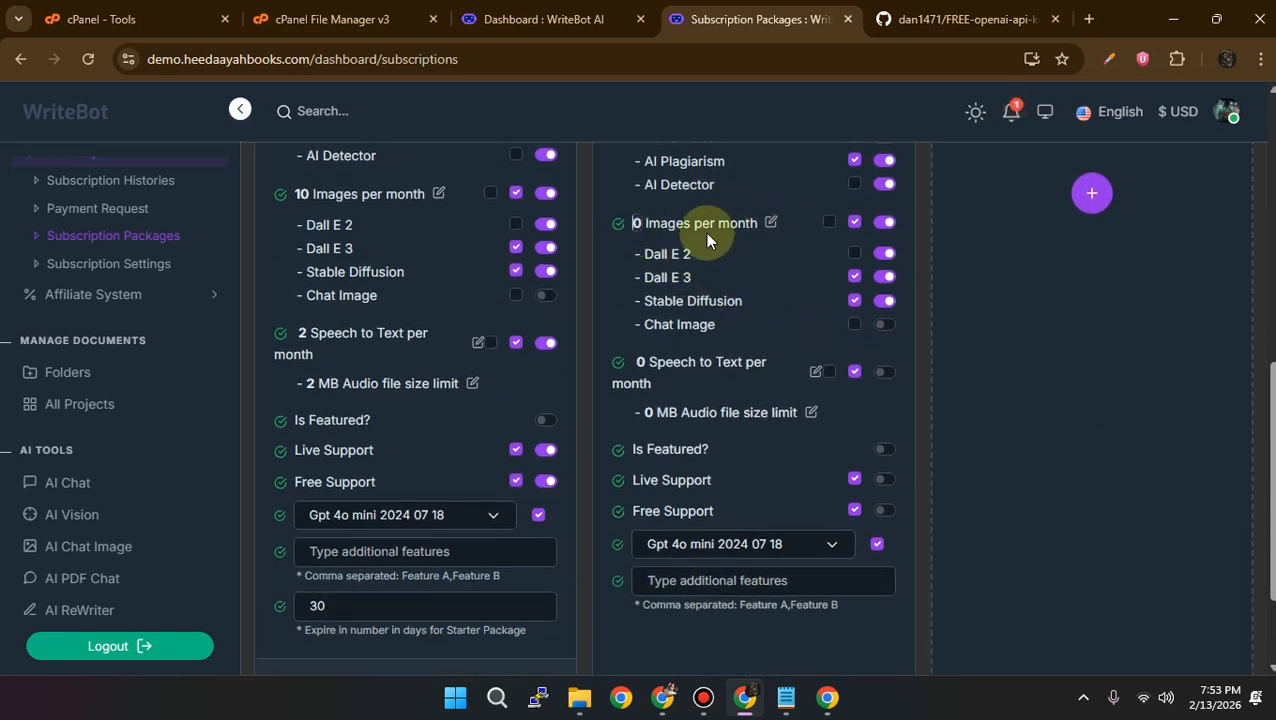
text(2)
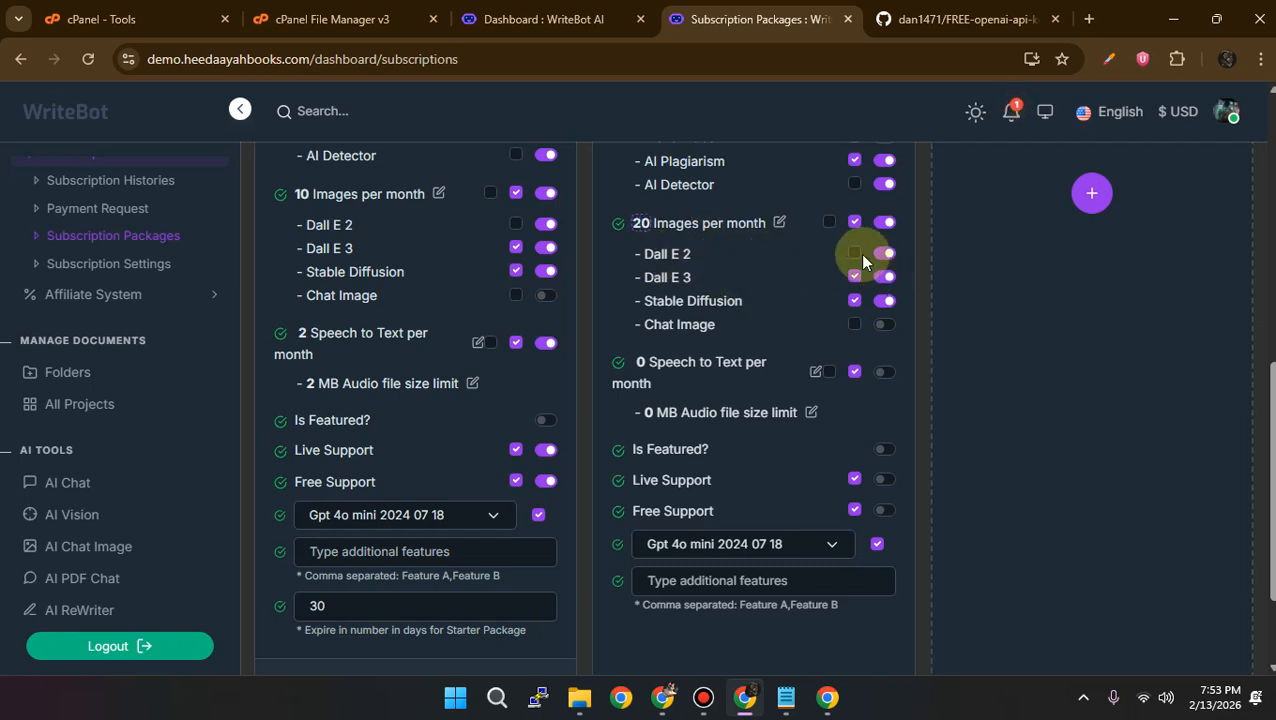
click(879, 331)
scroll(705, 325, down, 2)
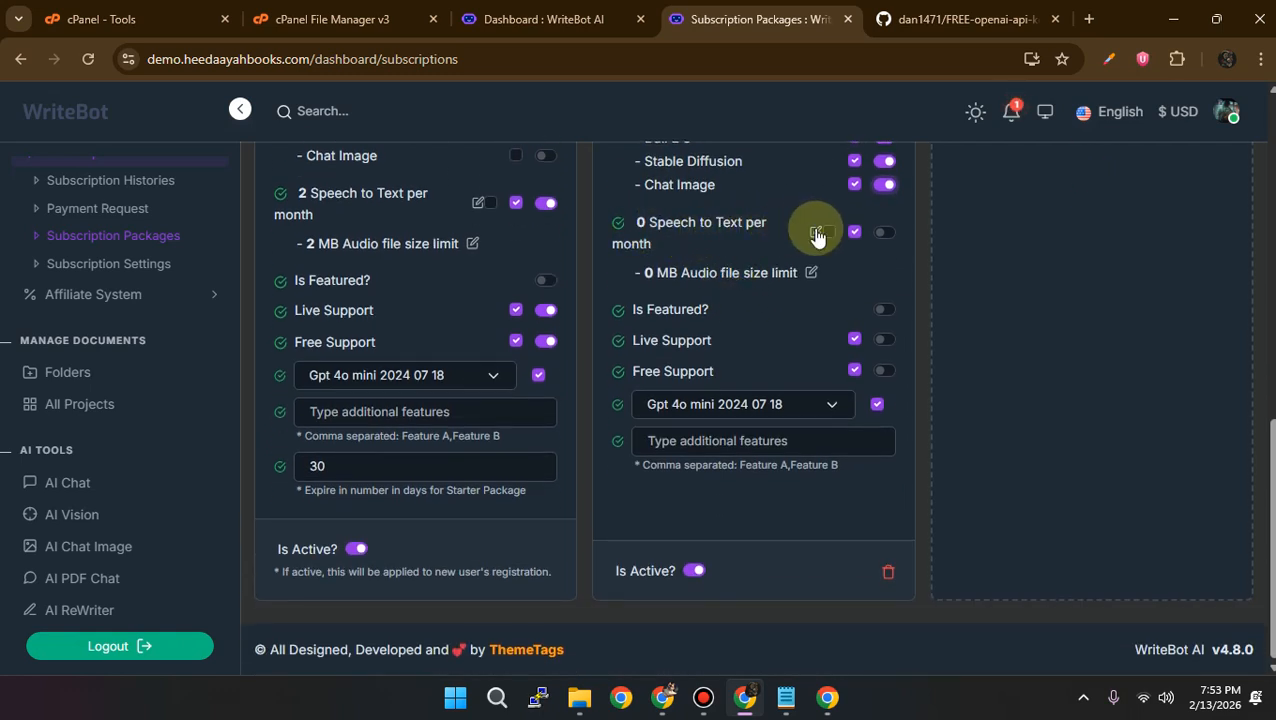
Set Speech to Text to 30 per month and the audio file limit to 330 MB.
click(817, 232)
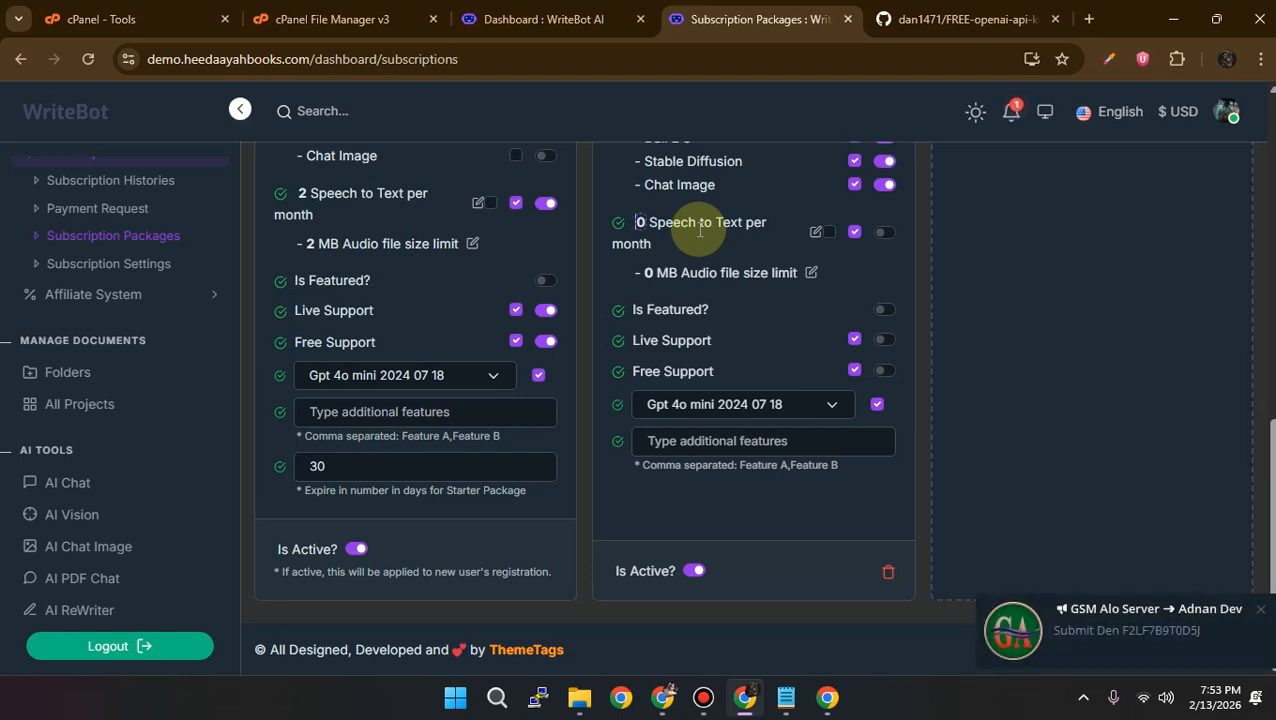
text(3)
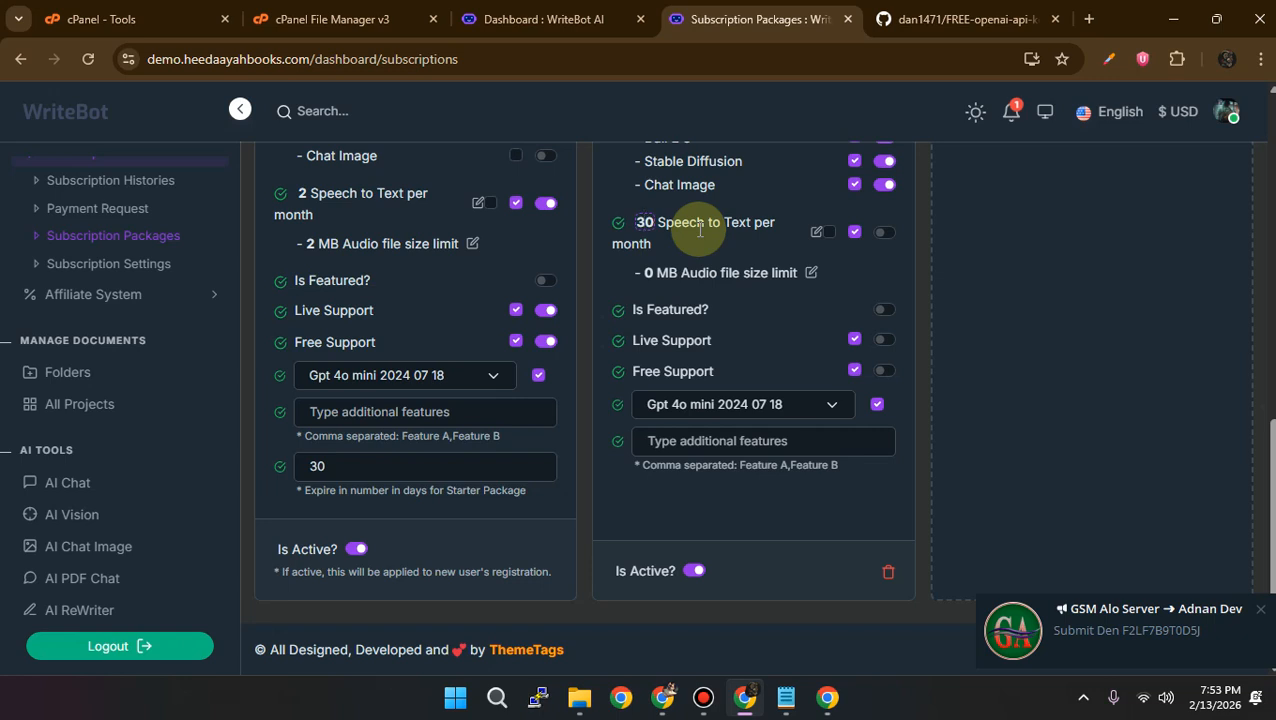
click(812, 273)
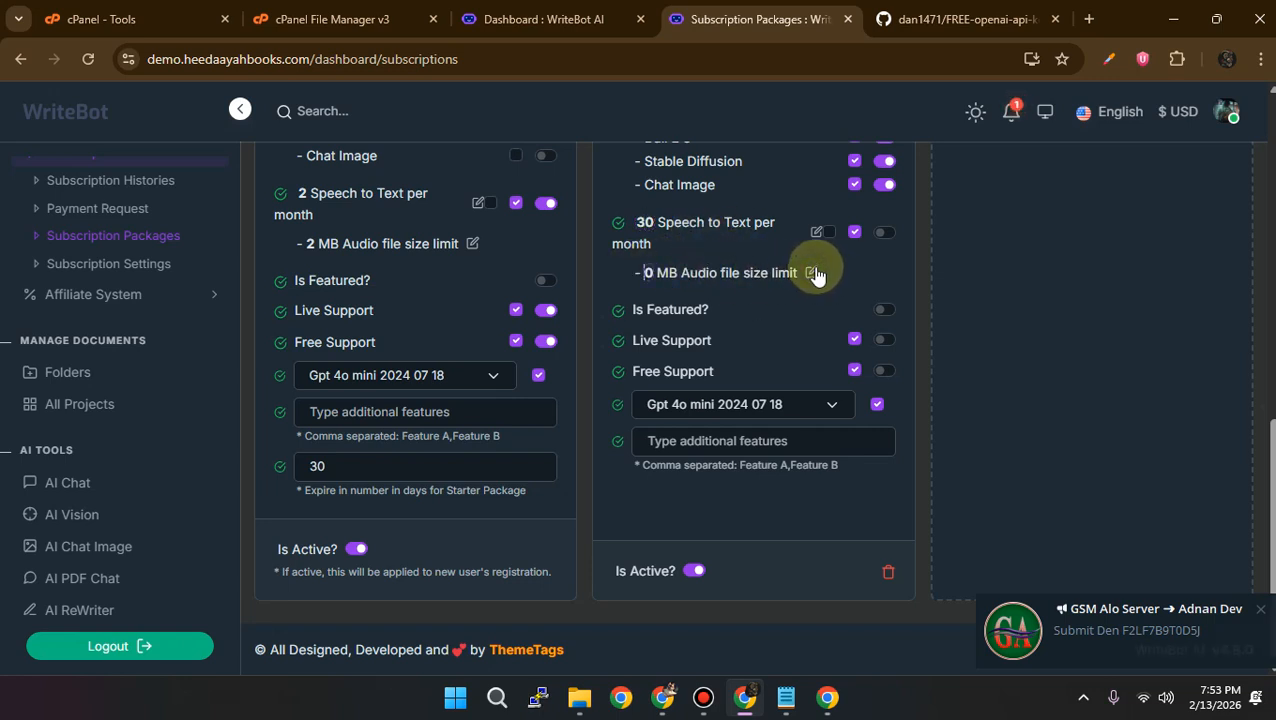
text(33)
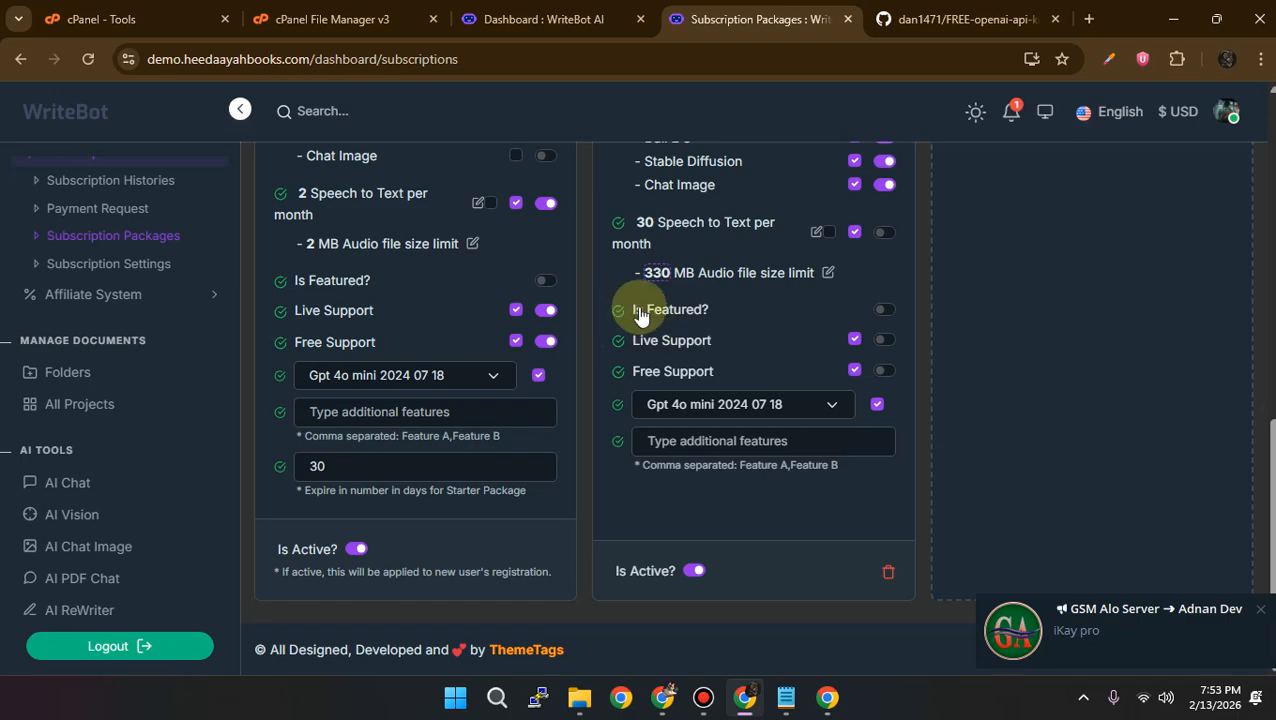
mouse_move(890, 320)
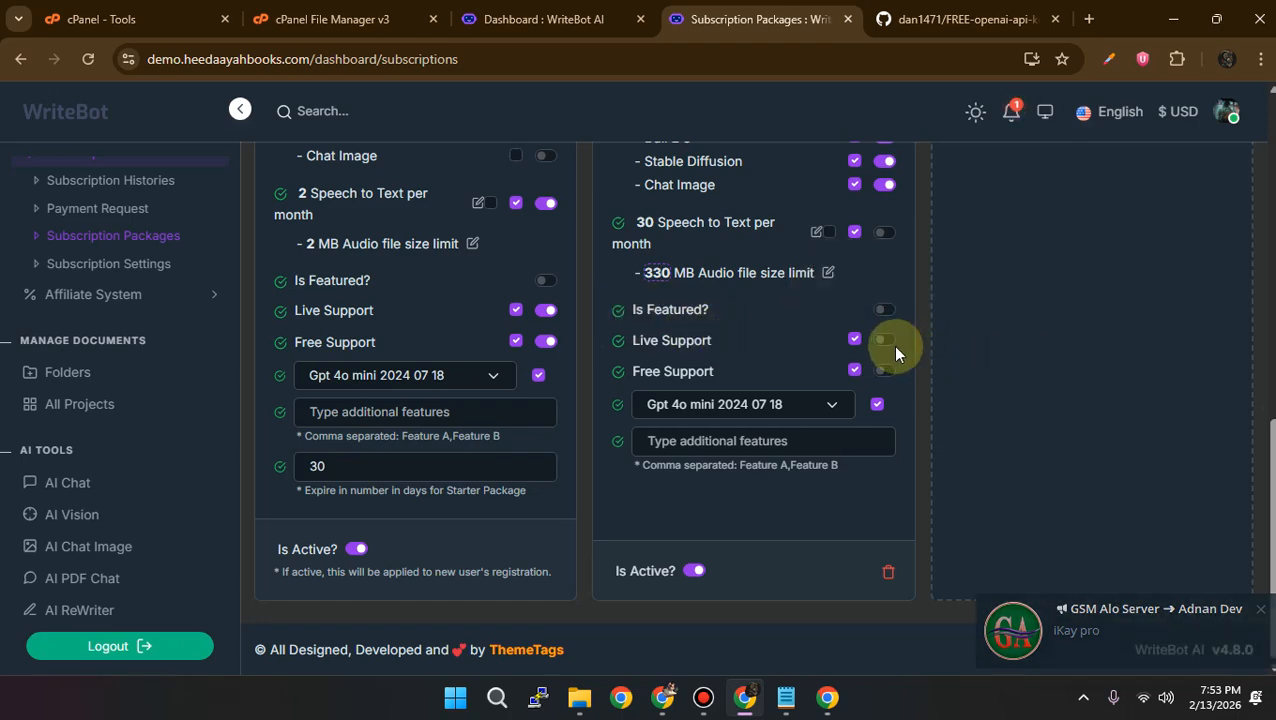
Check the AI model list, keeping the current model, and turn on Live Support.
scroll(735, 327, up, 10)
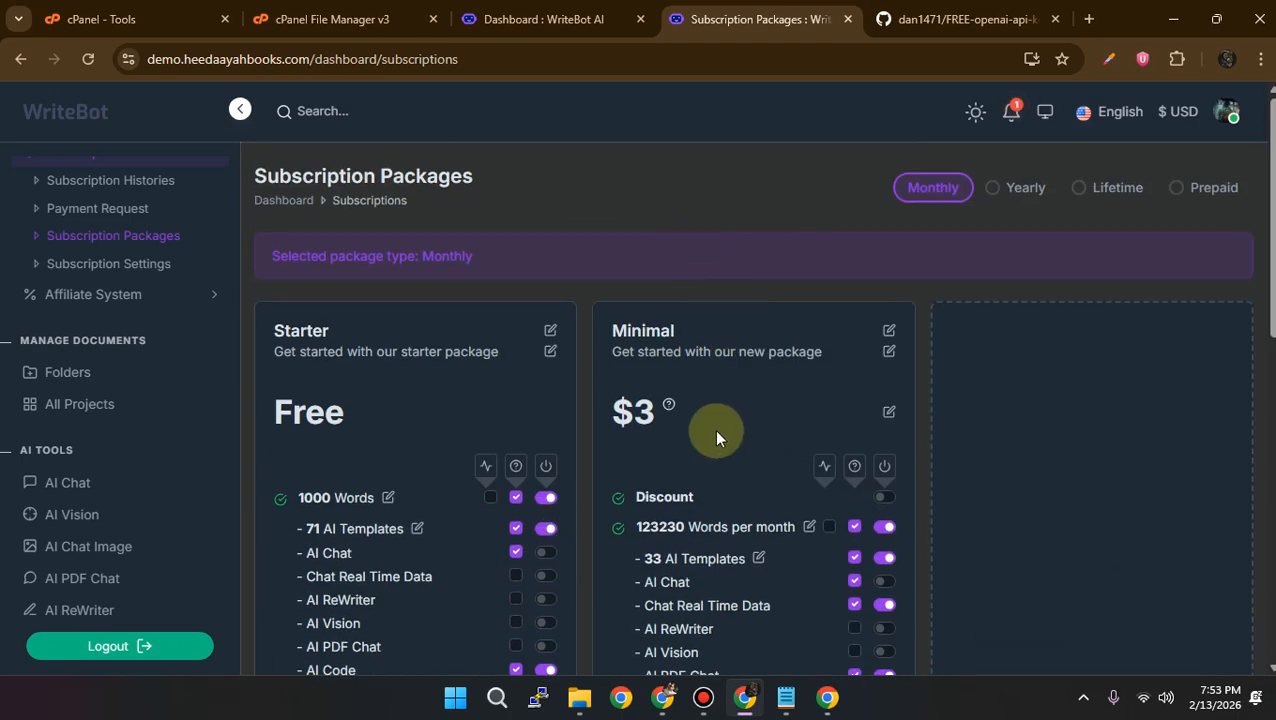
scroll(723, 437, down, 10)
click(775, 400)
click(773, 402)
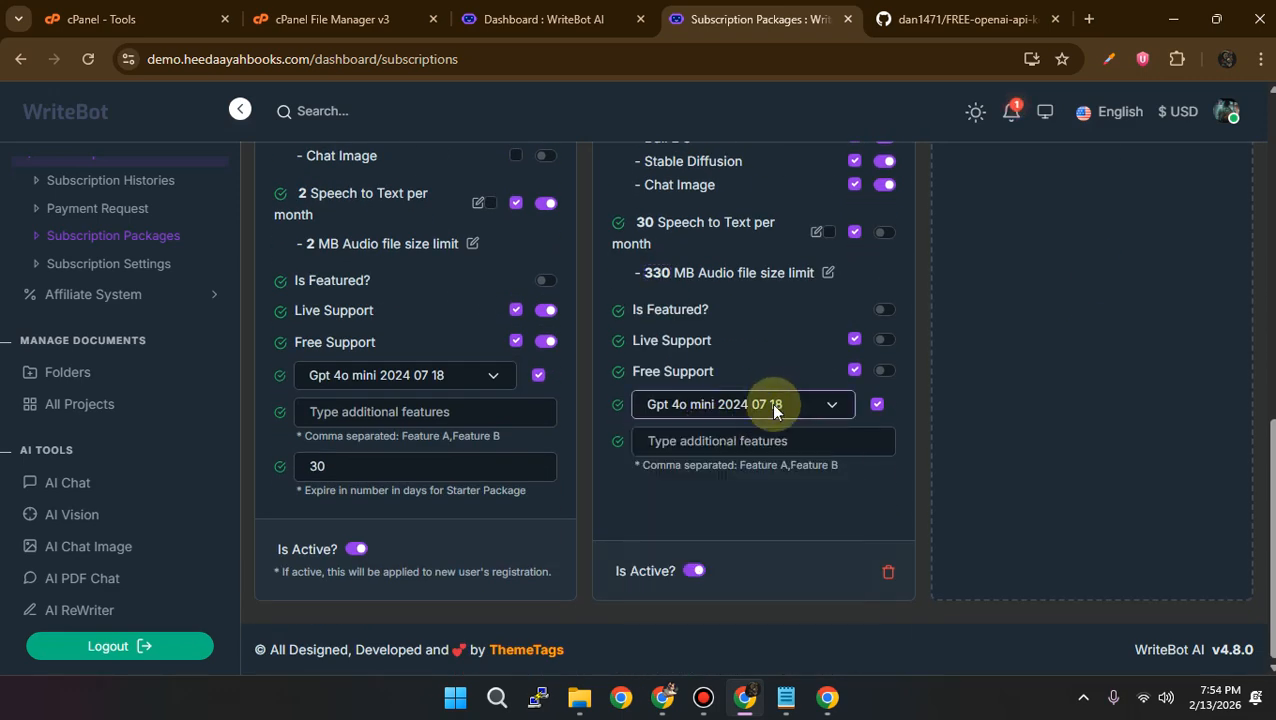
click(882, 342)
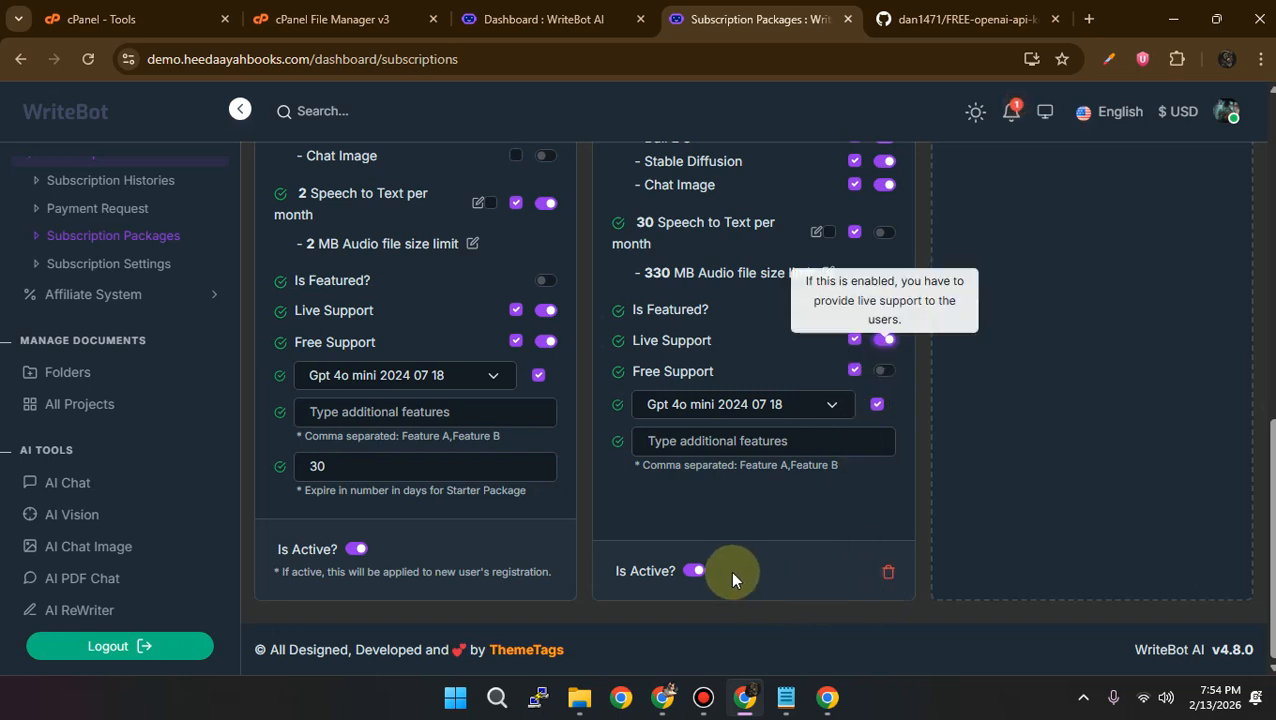
scroll(681, 578, up, 10)
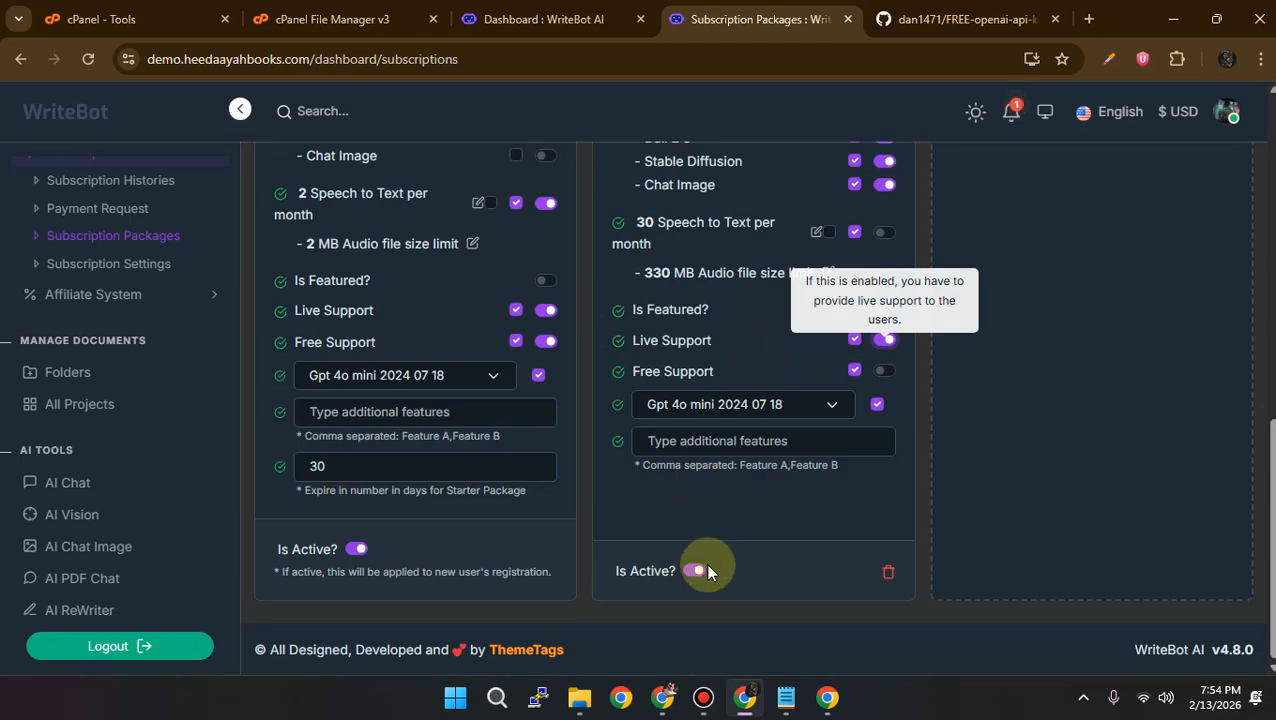
scroll(704, 563, up, 10)
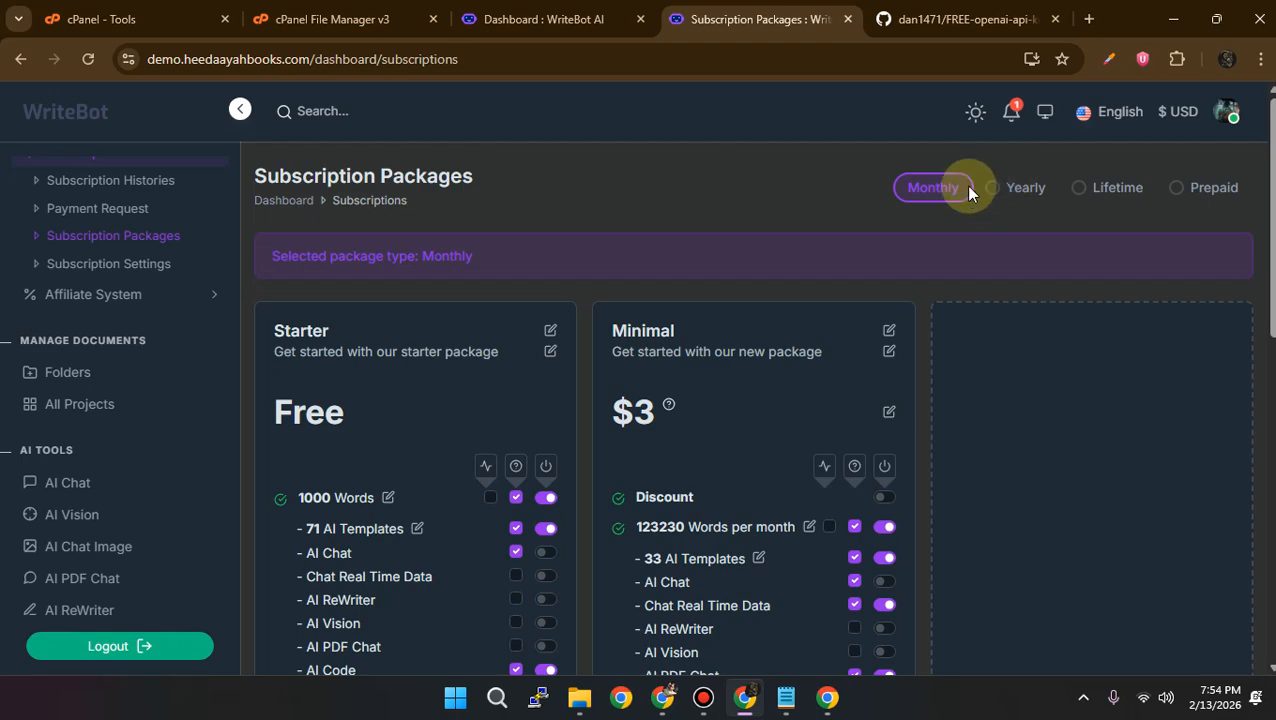
scroll(1085, 395, down, 5)
Create another blank package and title it 'Pro'.
click(1088, 372)
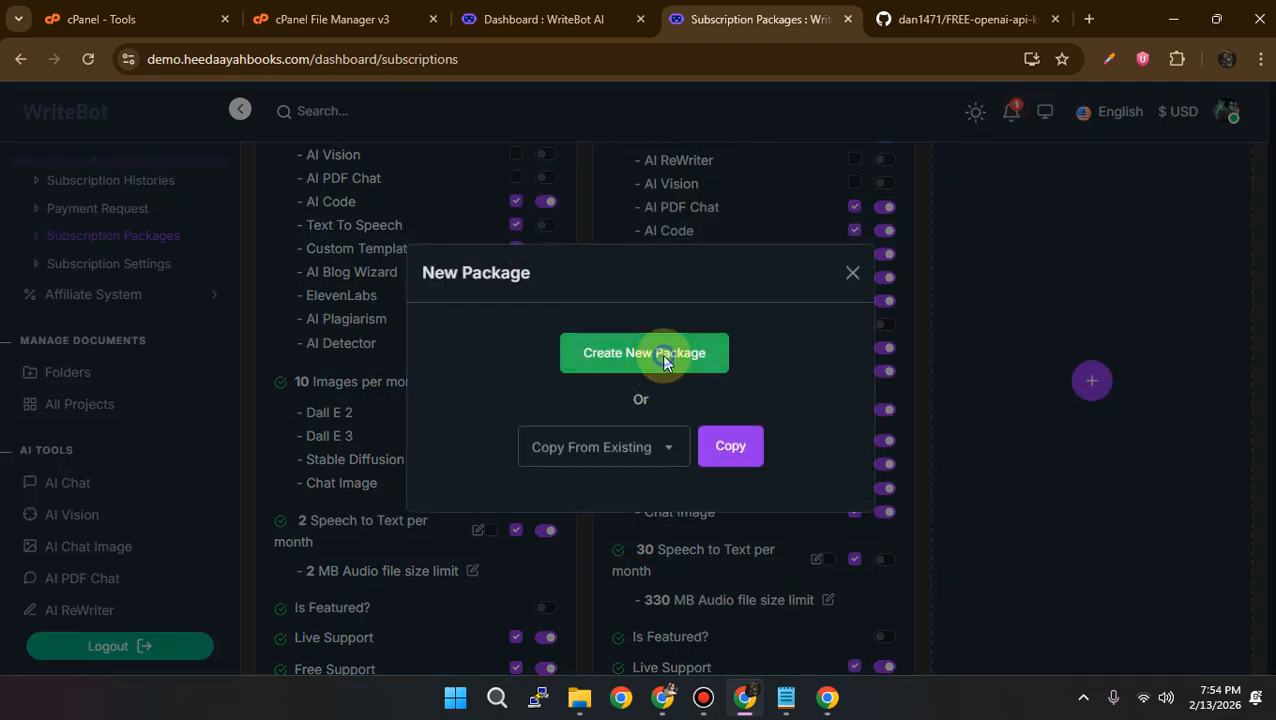
click(661, 354)
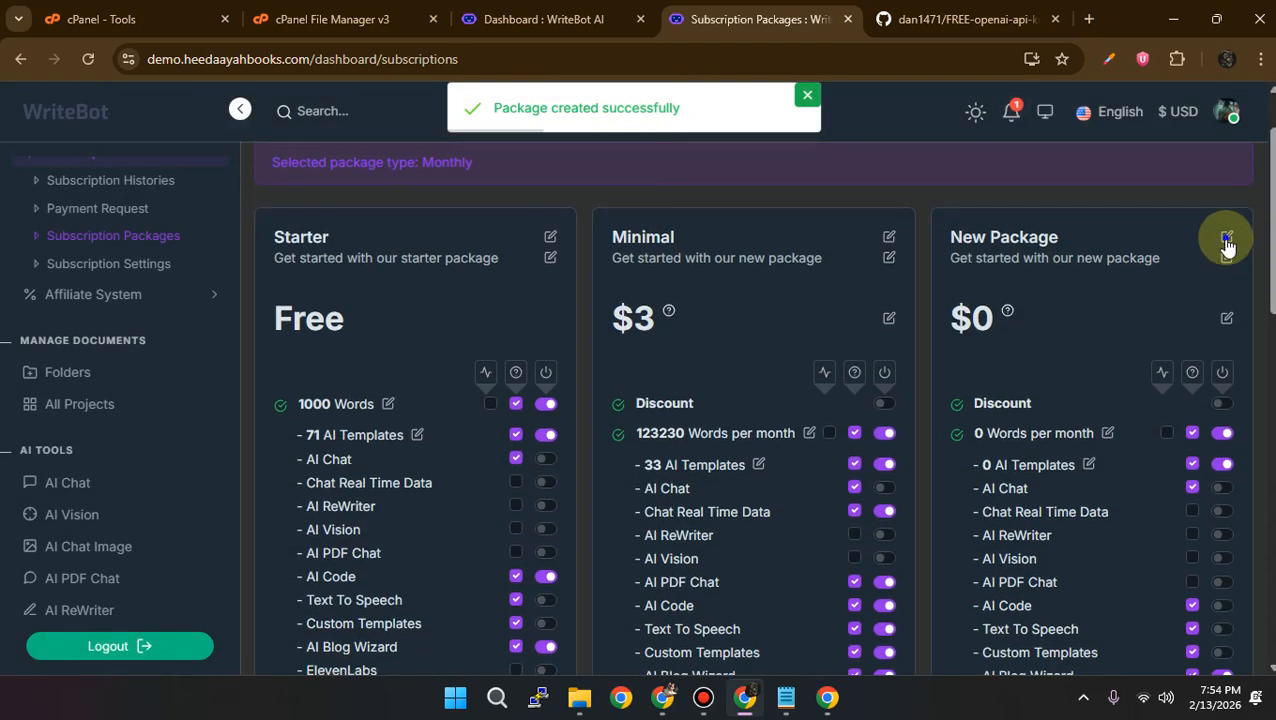
triple_click(1050, 250)
key(BackSpace)
text(PRo)
key(BackSpace)
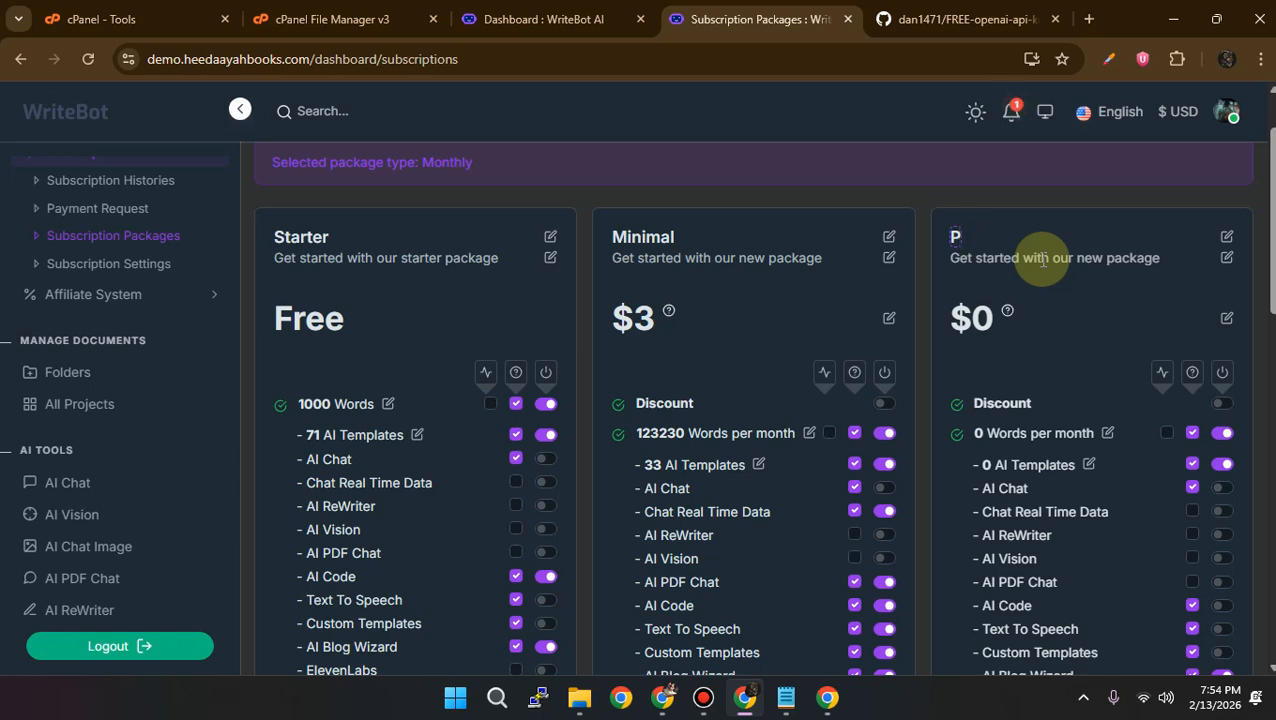
text(o)
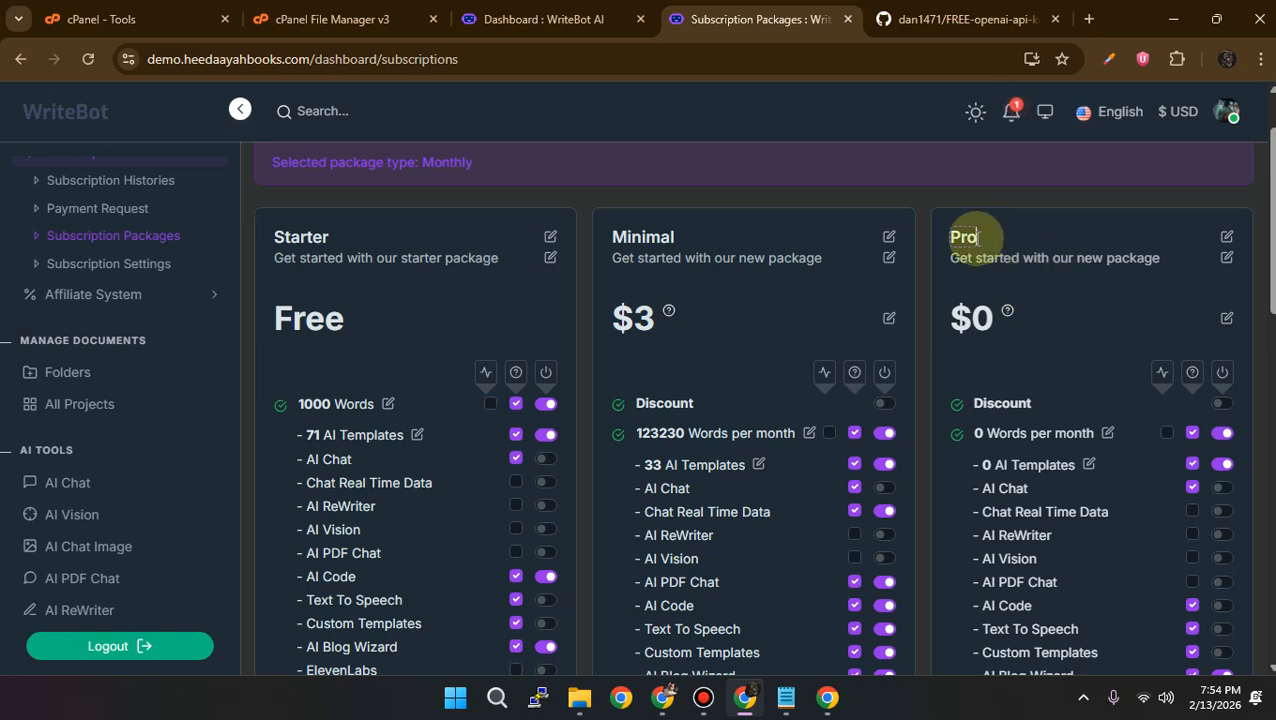
Edit Pro's price, toggle a Fixed discount on then off, and set 213210 words monthly.
click(1227, 320)
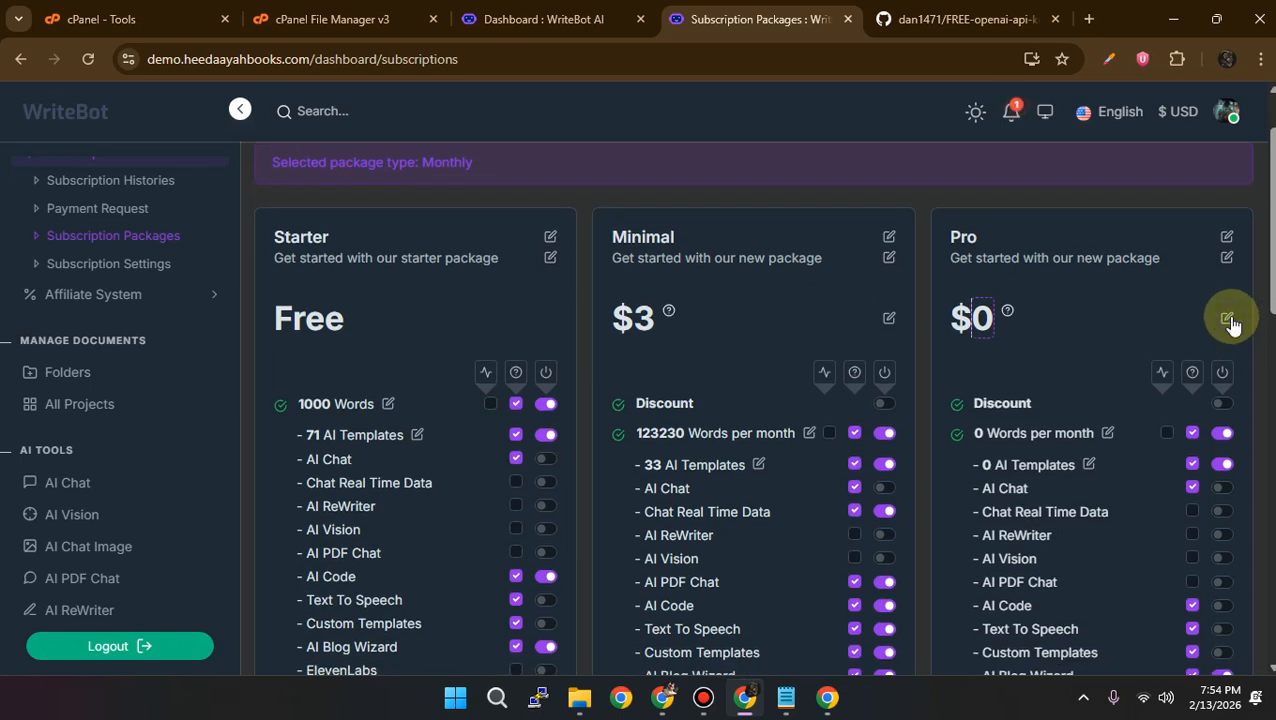
scroll(1190, 345, down, 2)
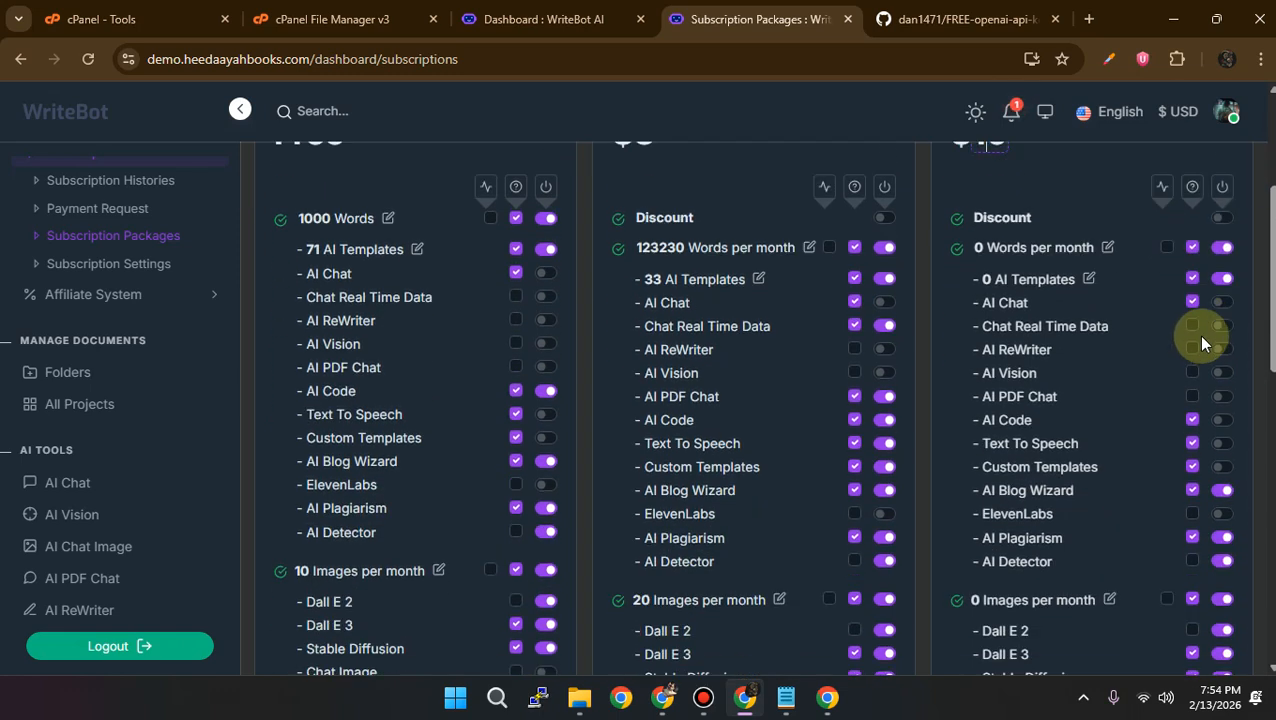
click(1226, 216)
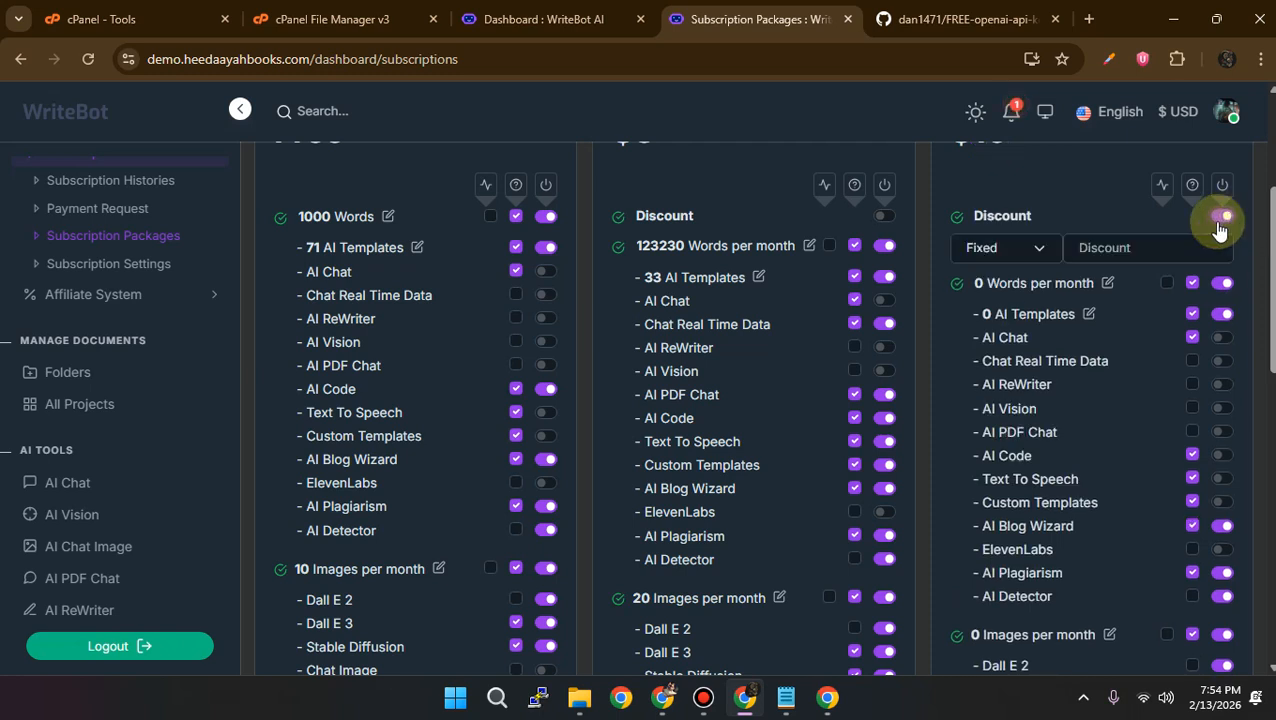
click(1040, 250)
click(1033, 260)
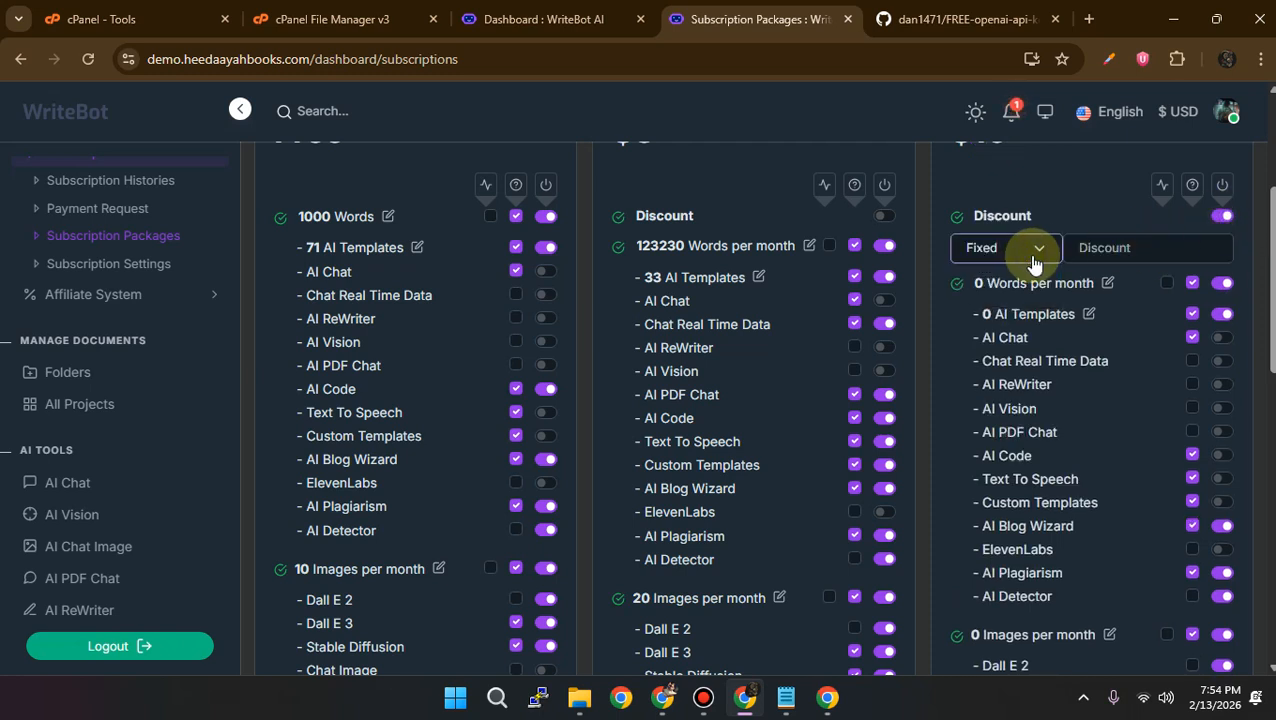
click(1226, 218)
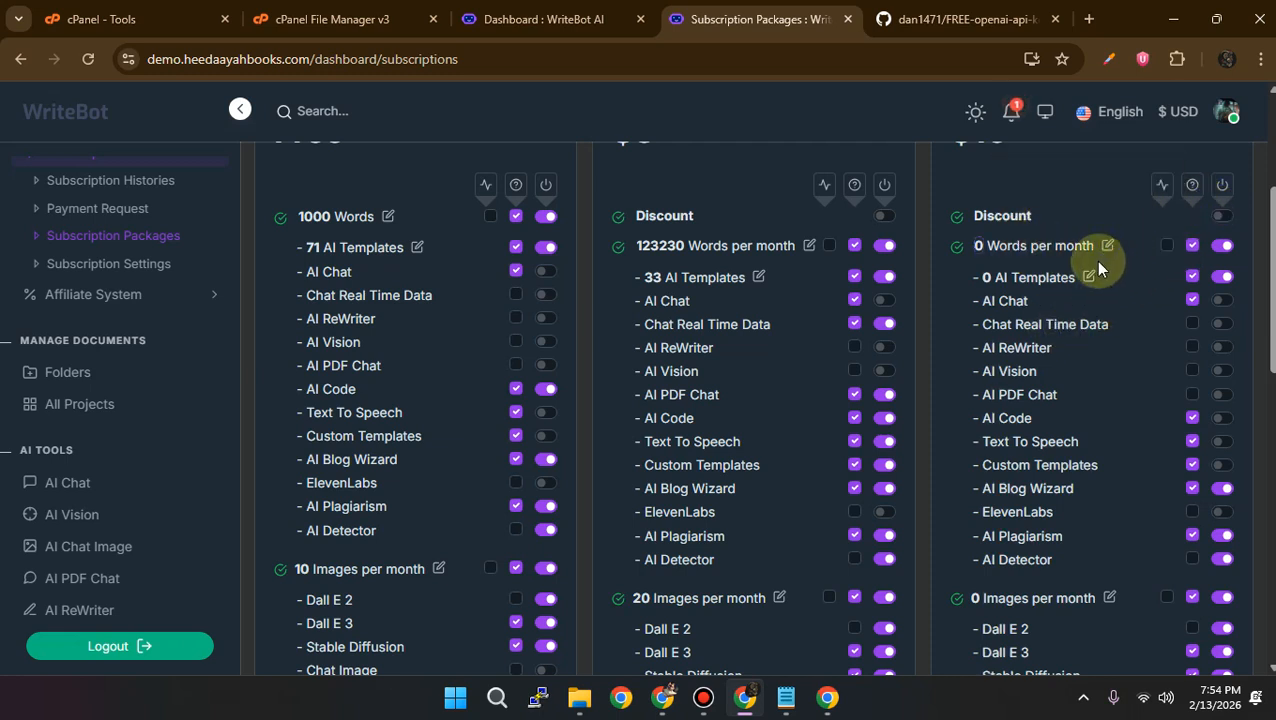
text(21321)
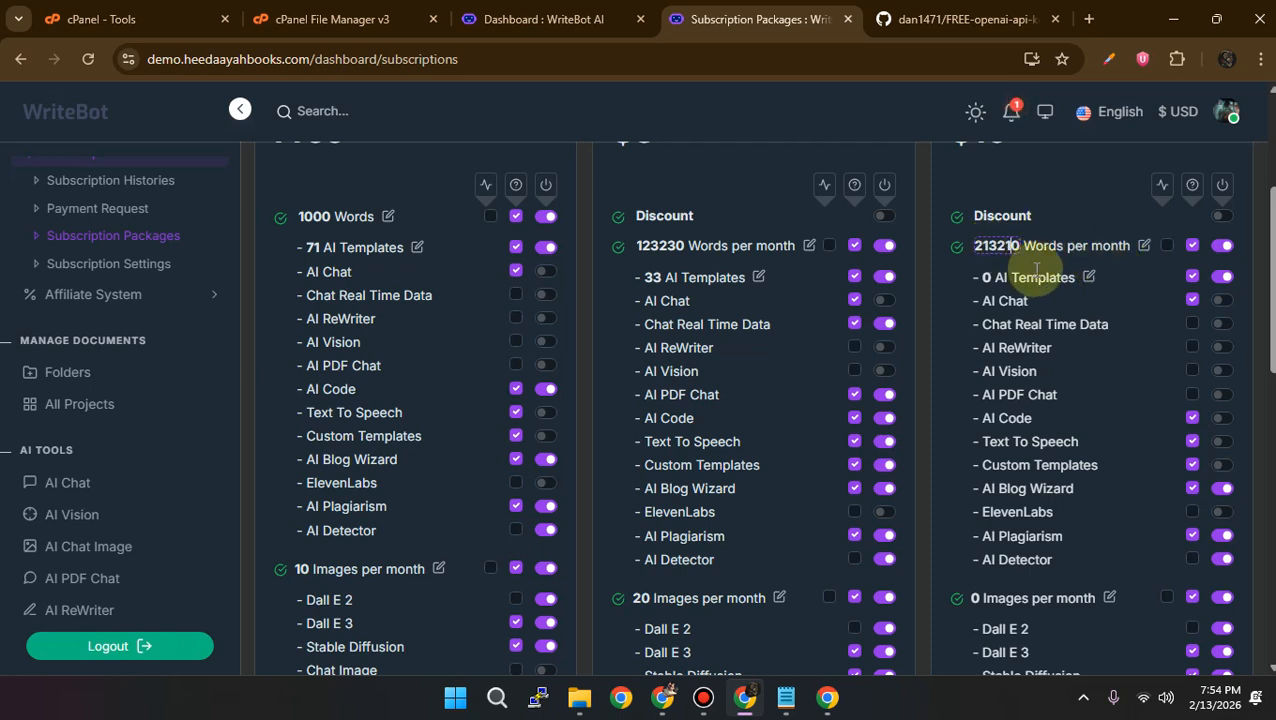
In Pro's AI Templates, enable the Blog, Email, Social Media, Website Contents and General Contents categories.
click(1090, 278)
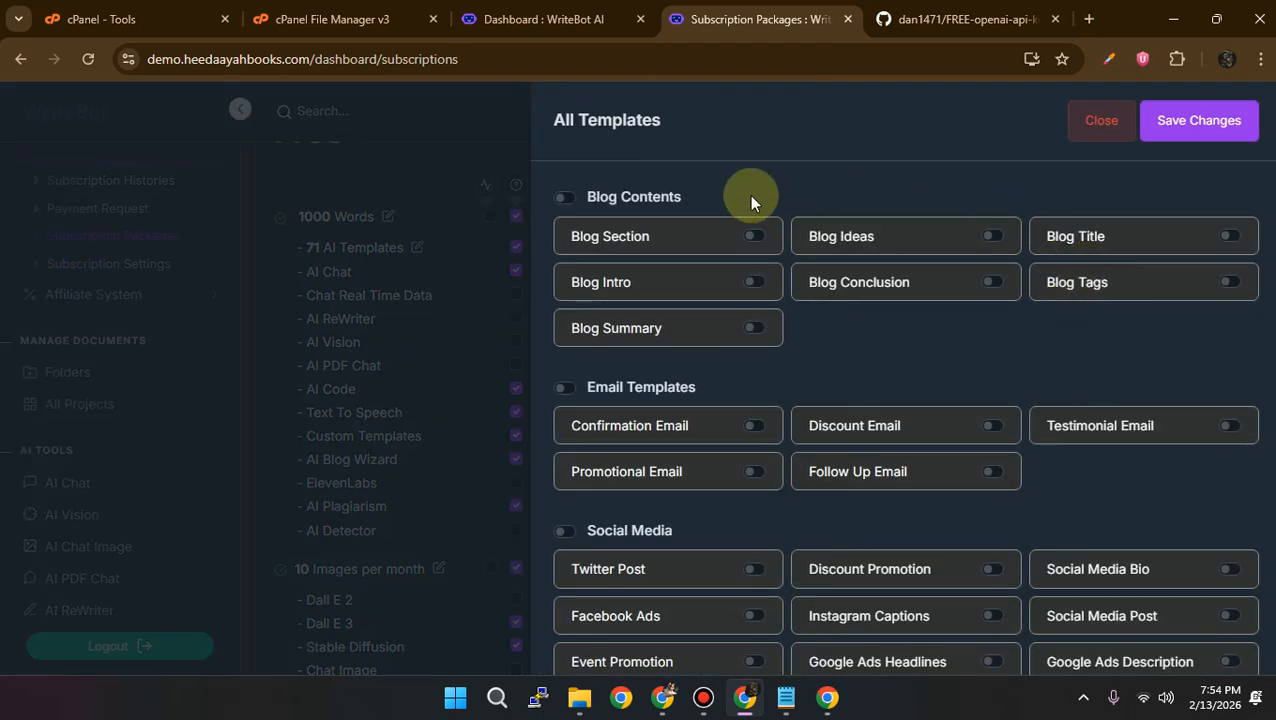
click(565, 387)
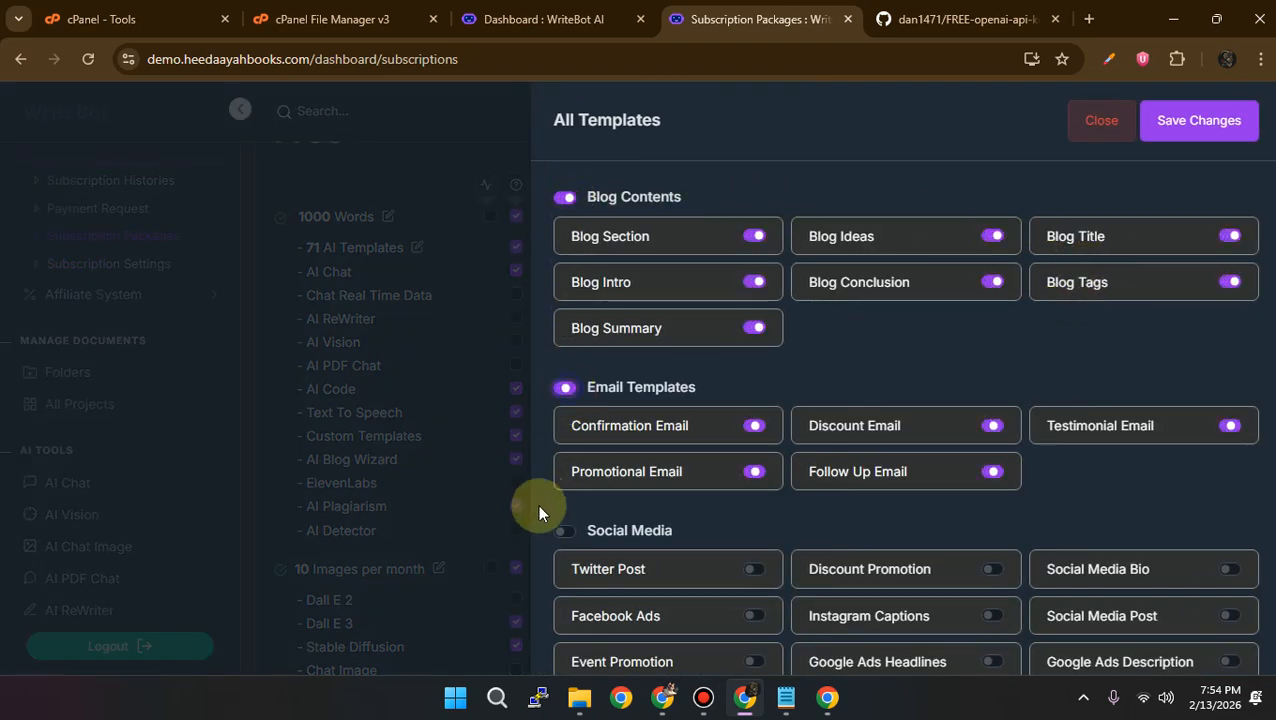
click(563, 532)
scroll(615, 505, down, 3)
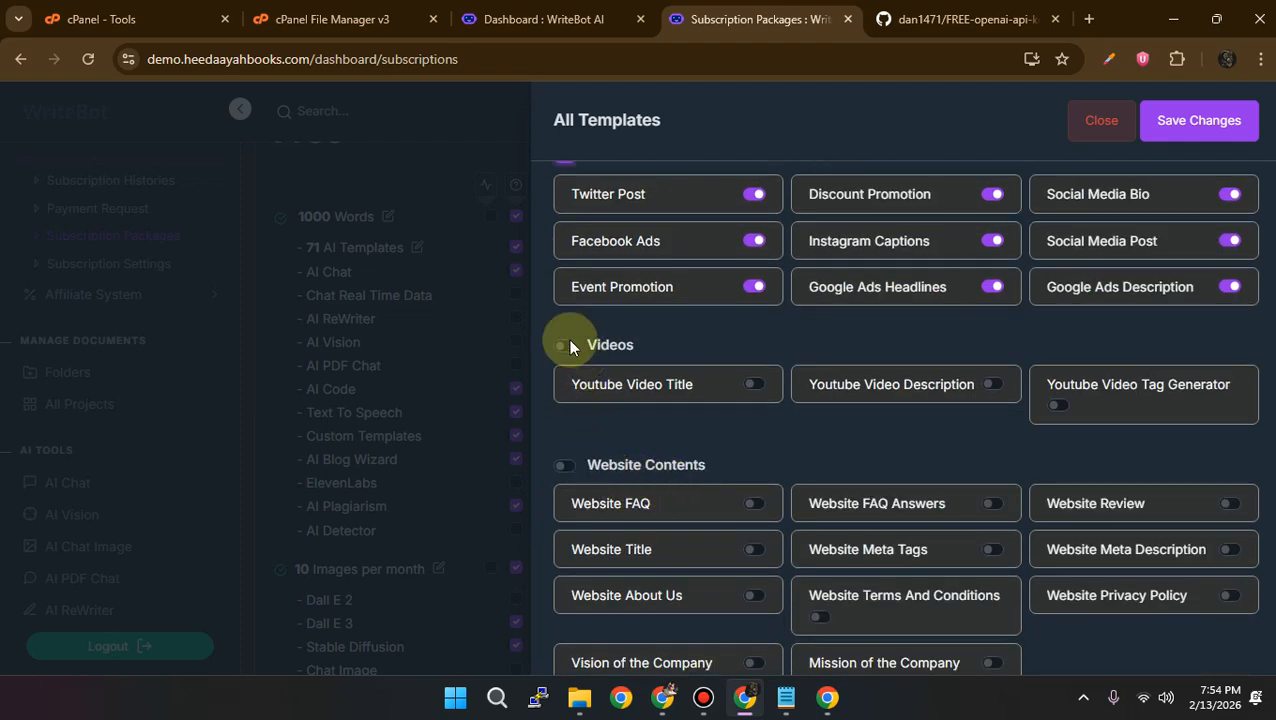
click(555, 466)
scroll(700, 405, down, 4)
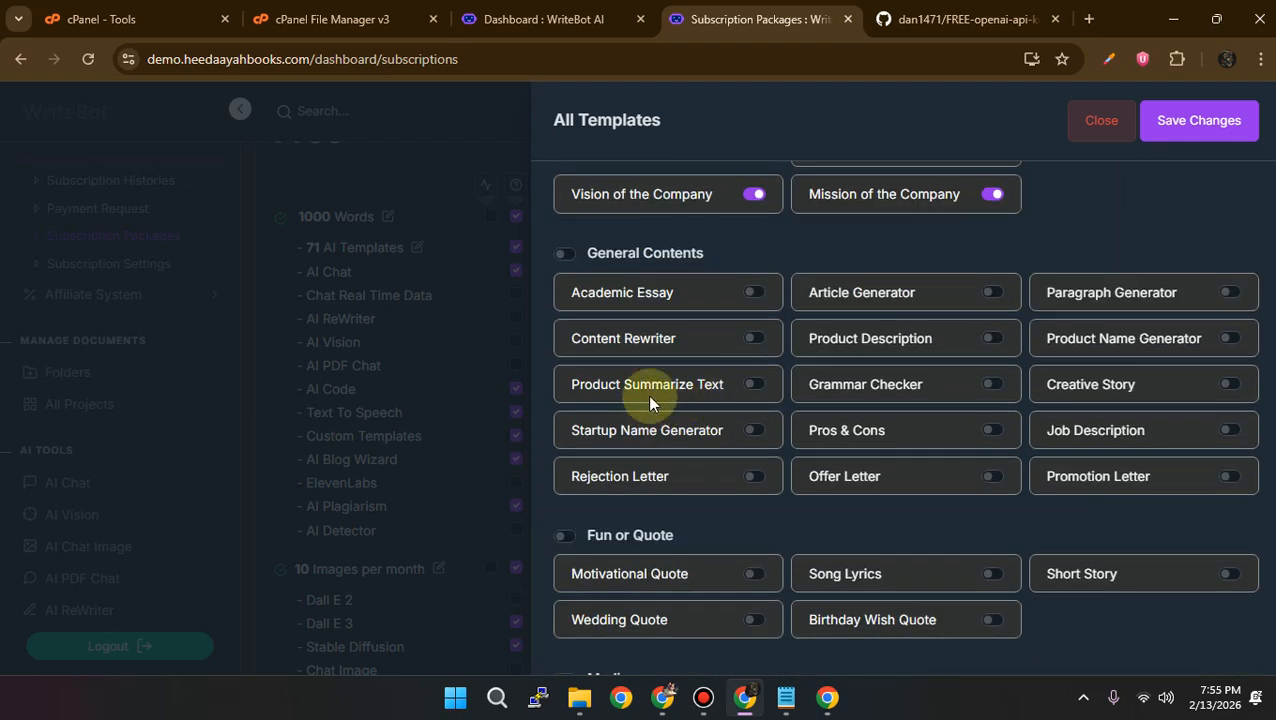
click(566, 346)
scroll(650, 520, down, 3)
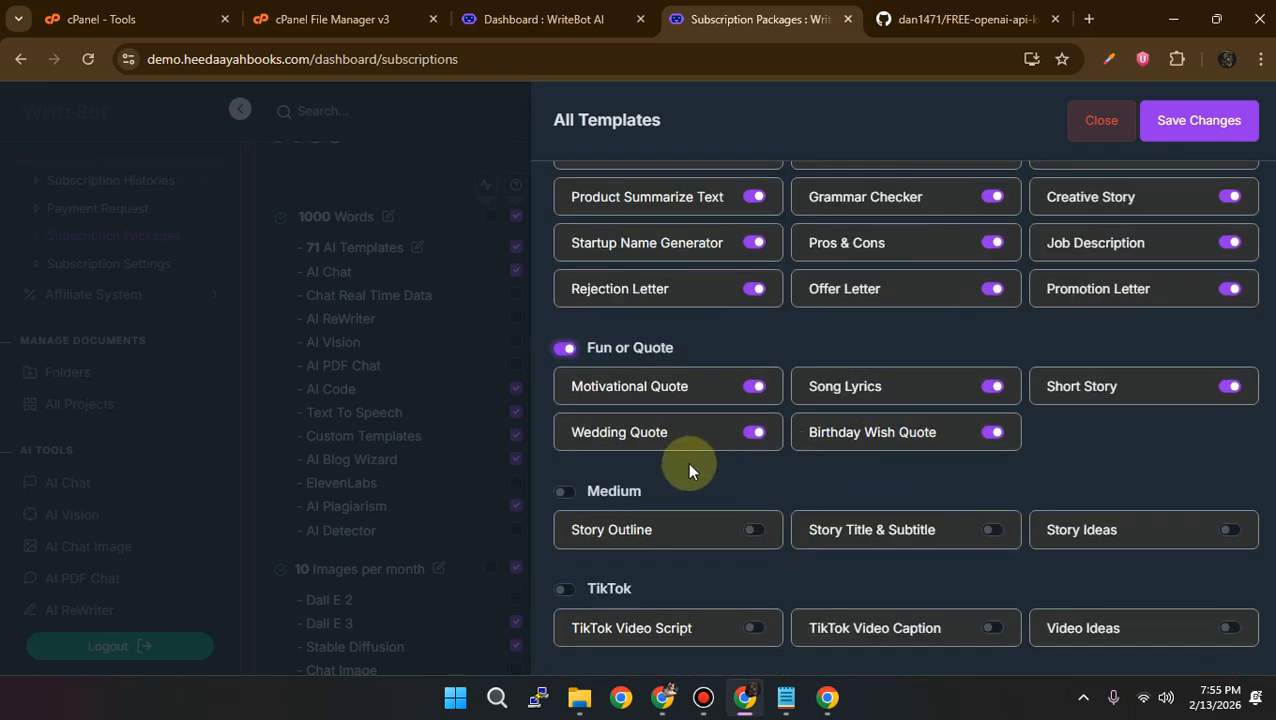
Enable the Medium, TikTok, Instagram and SEO Tools templates and save all 71 templates for Pro.
click(566, 493)
click(565, 589)
scroll(610, 500, down, 4)
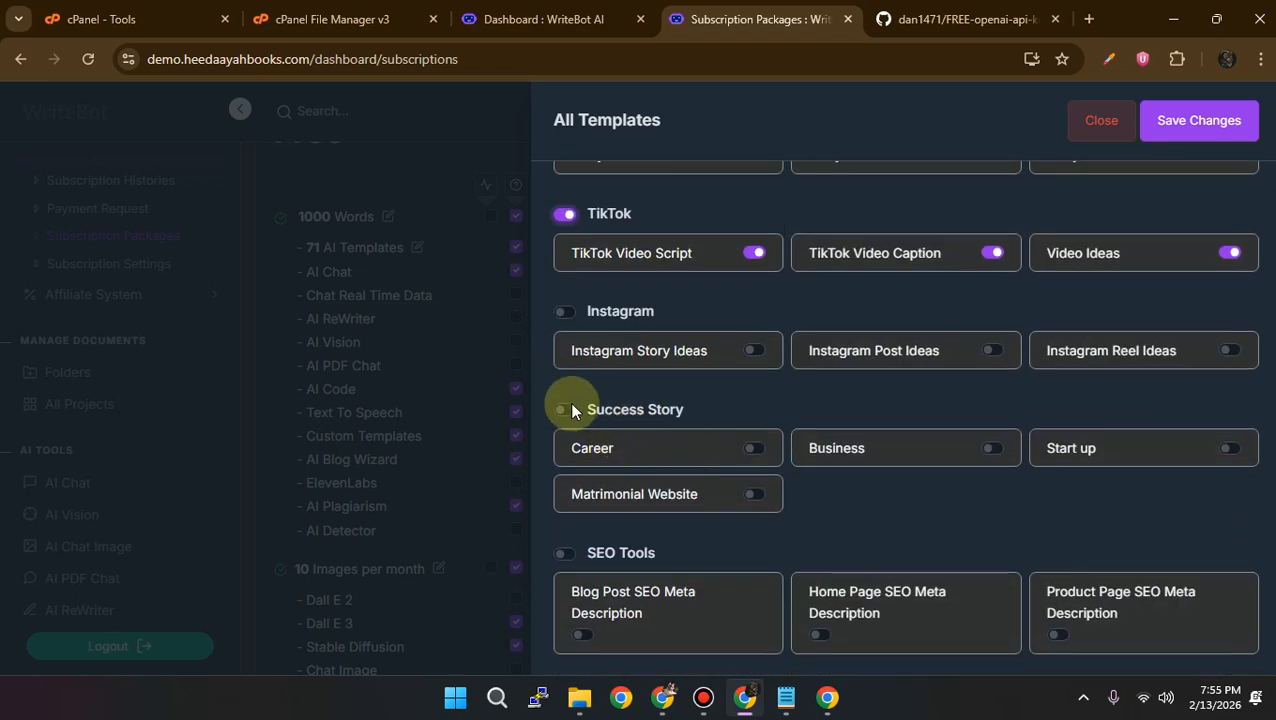
click(565, 313)
scroll(624, 350, down, 1)
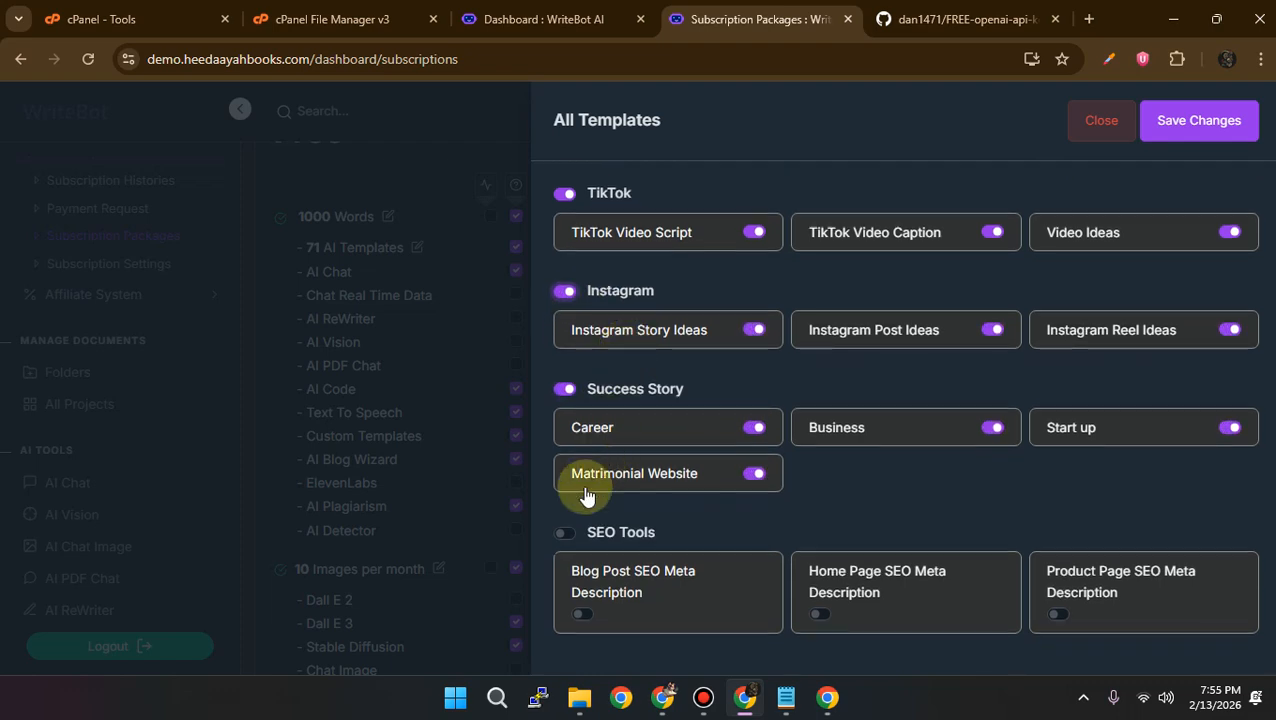
click(566, 533)
click(1199, 122)
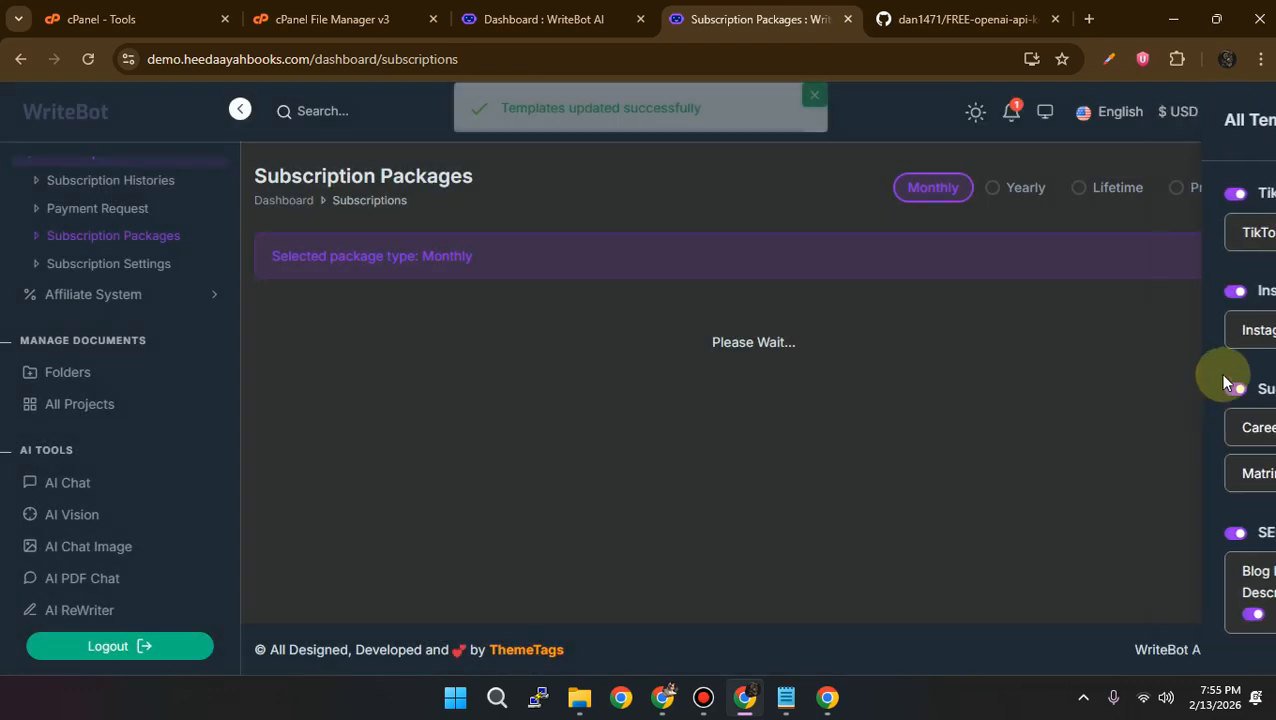
scroll(1132, 440, down, 2)
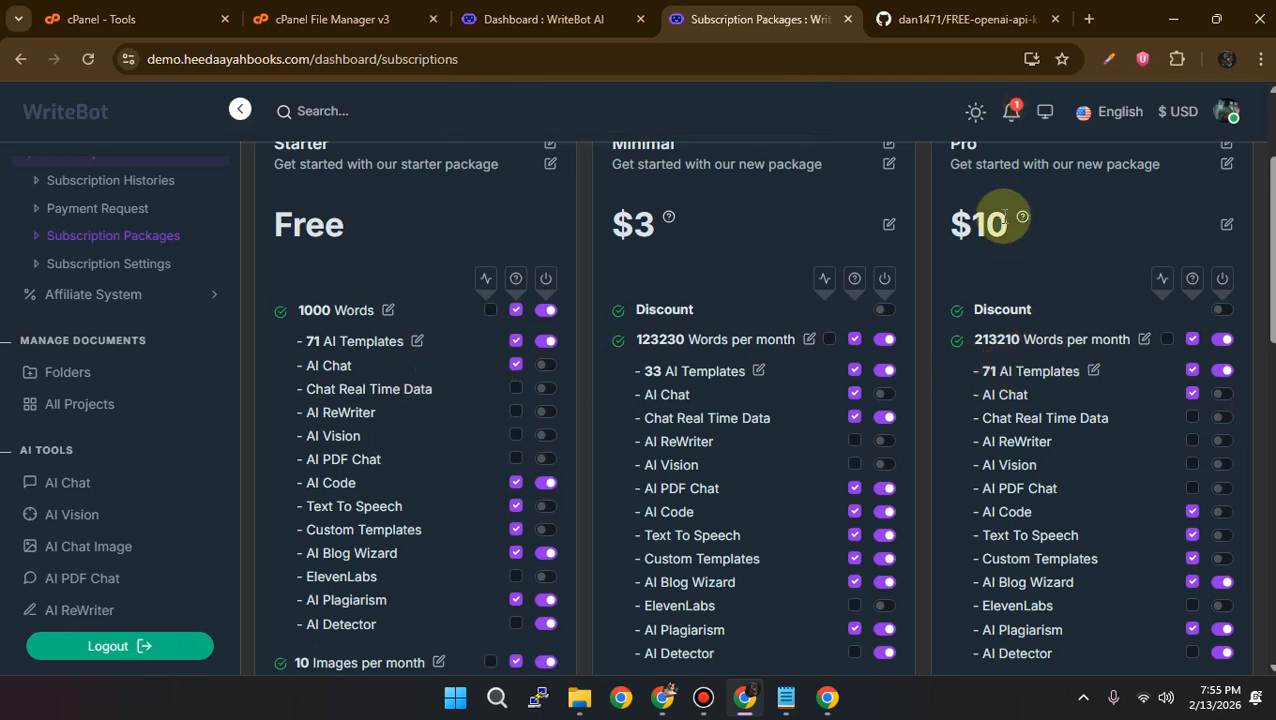
In Starter's template selection, switch off Blog Contents, Email, YouTube and Website Contents templates.
scroll(998, 208, up, 2)
scroll(1025, 241, down, 2)
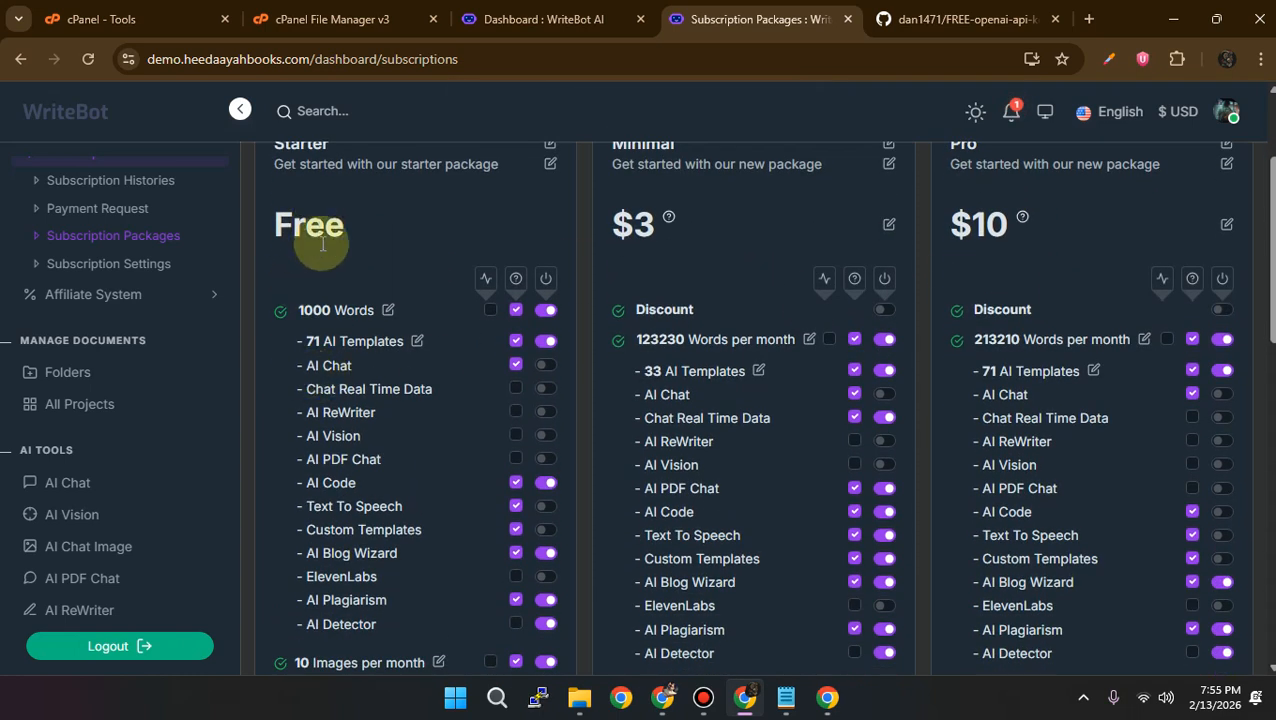
click(417, 343)
click(564, 198)
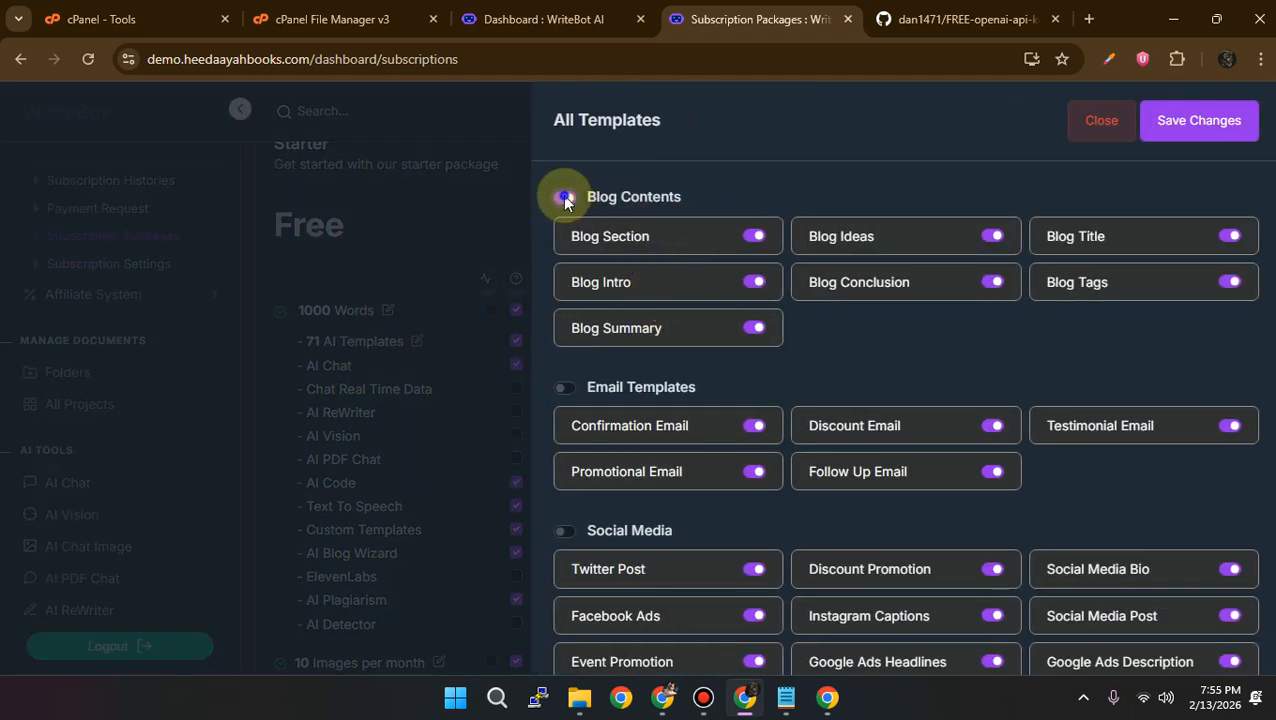
click(565, 389)
scroll(600, 390, down, 3)
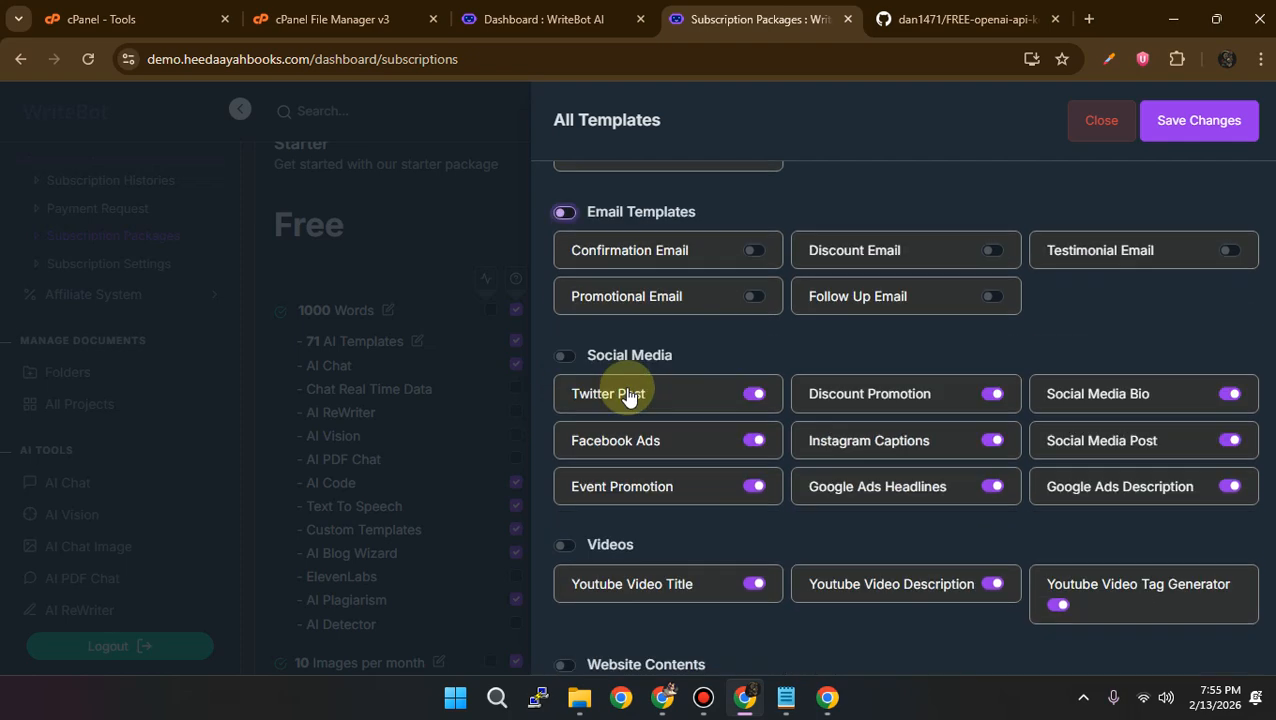
click(561, 338)
scroll(585, 342, down, 2)
click(562, 278)
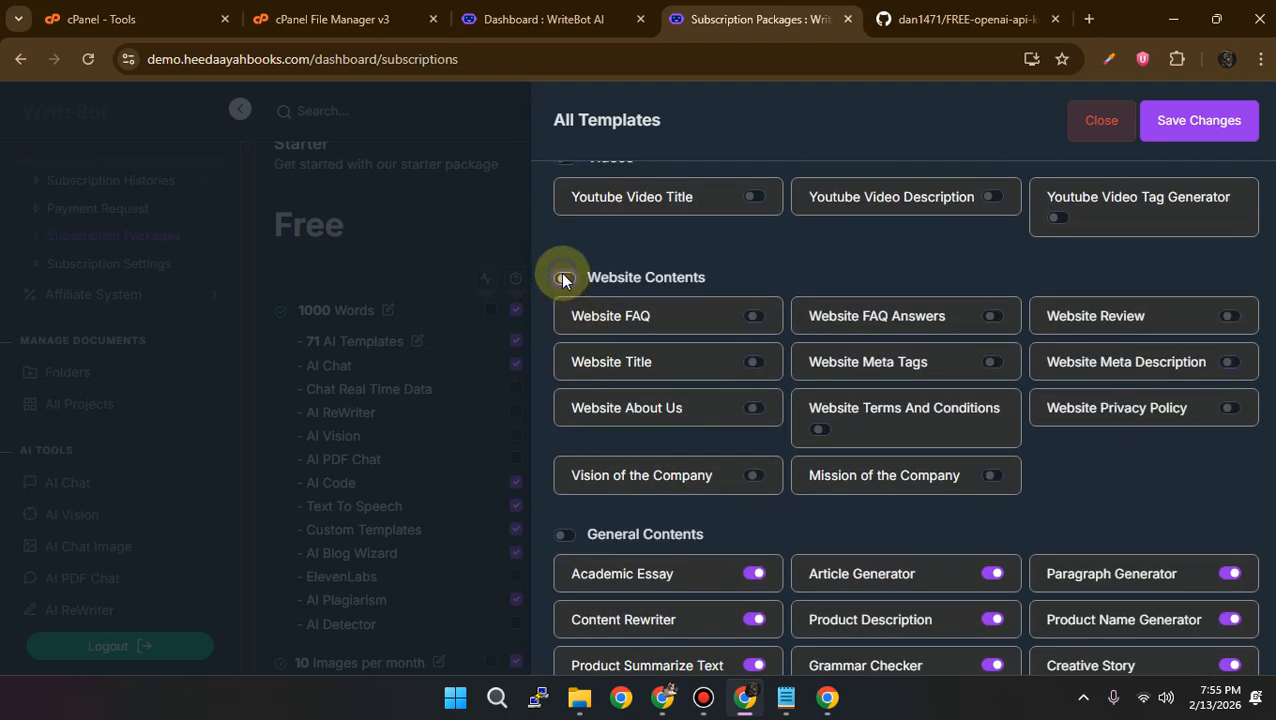
Switch off General Contents, Fun or Quote, Medium and TikTok, then save Starter's 19 templates.
scroll(614, 316, down, 3)
click(565, 253)
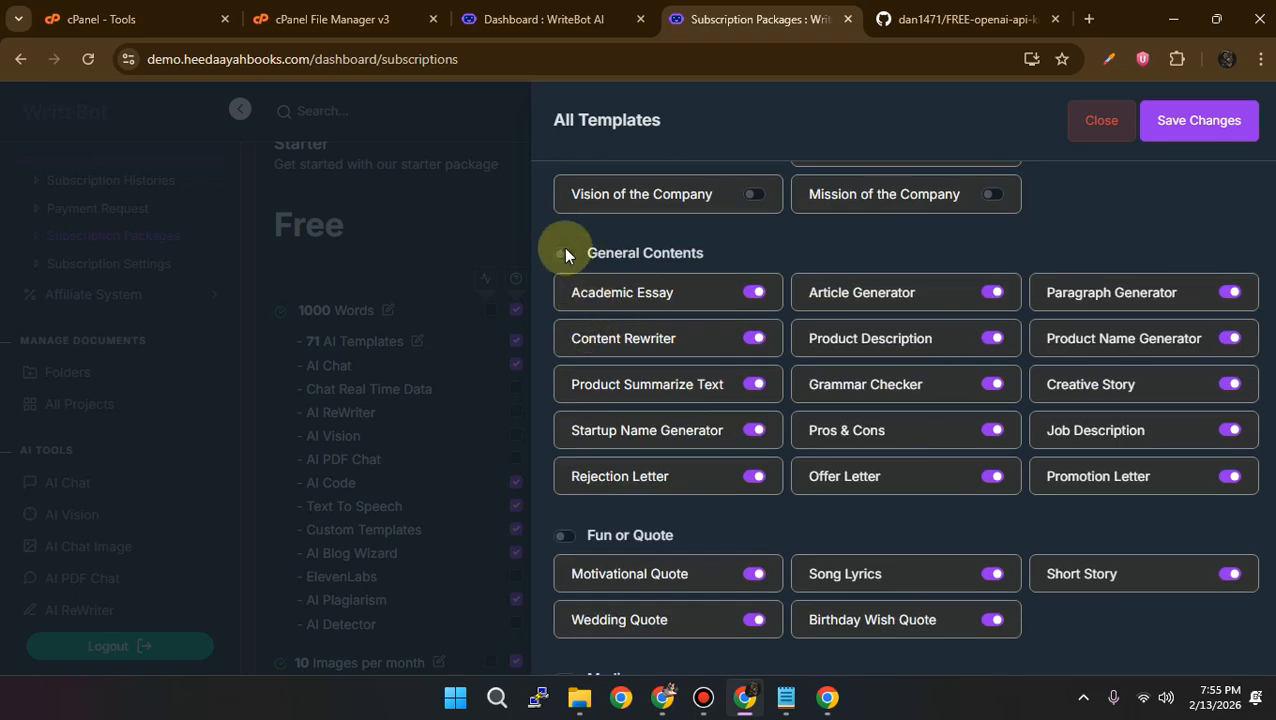
click(564, 530)
scroll(709, 461, down, 5)
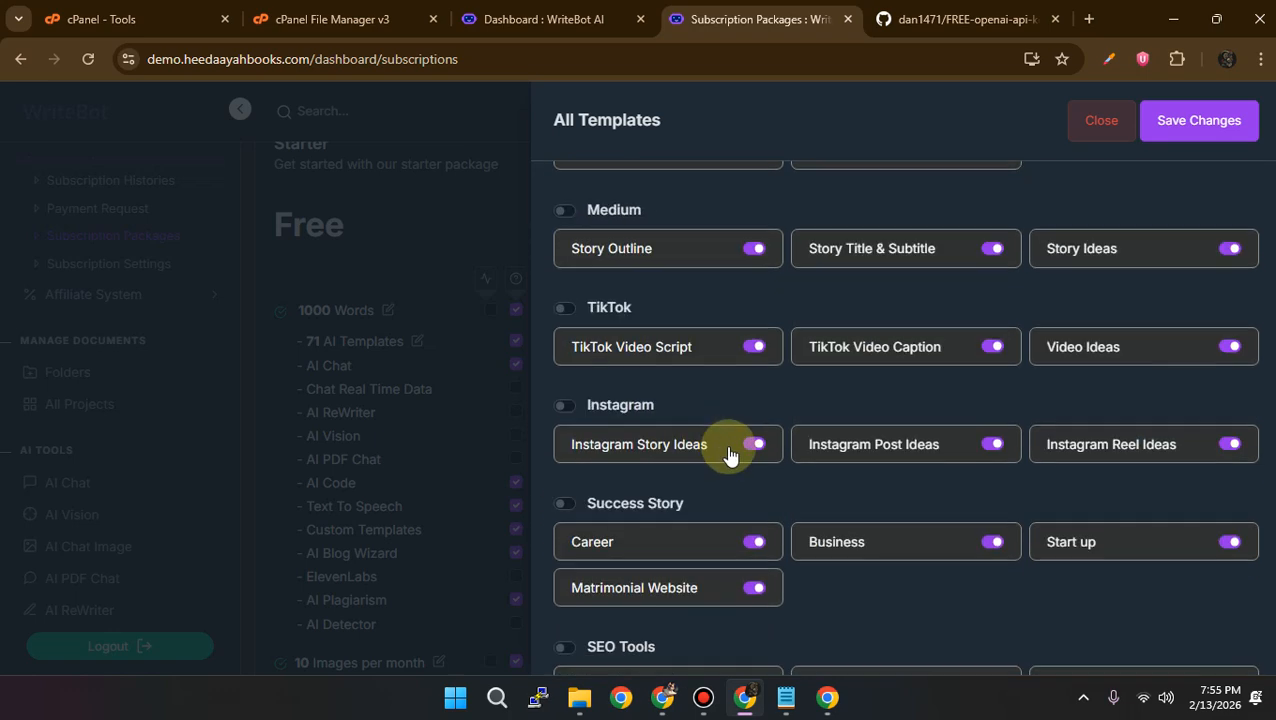
click(566, 211)
click(569, 303)
scroll(684, 366, down, 1)
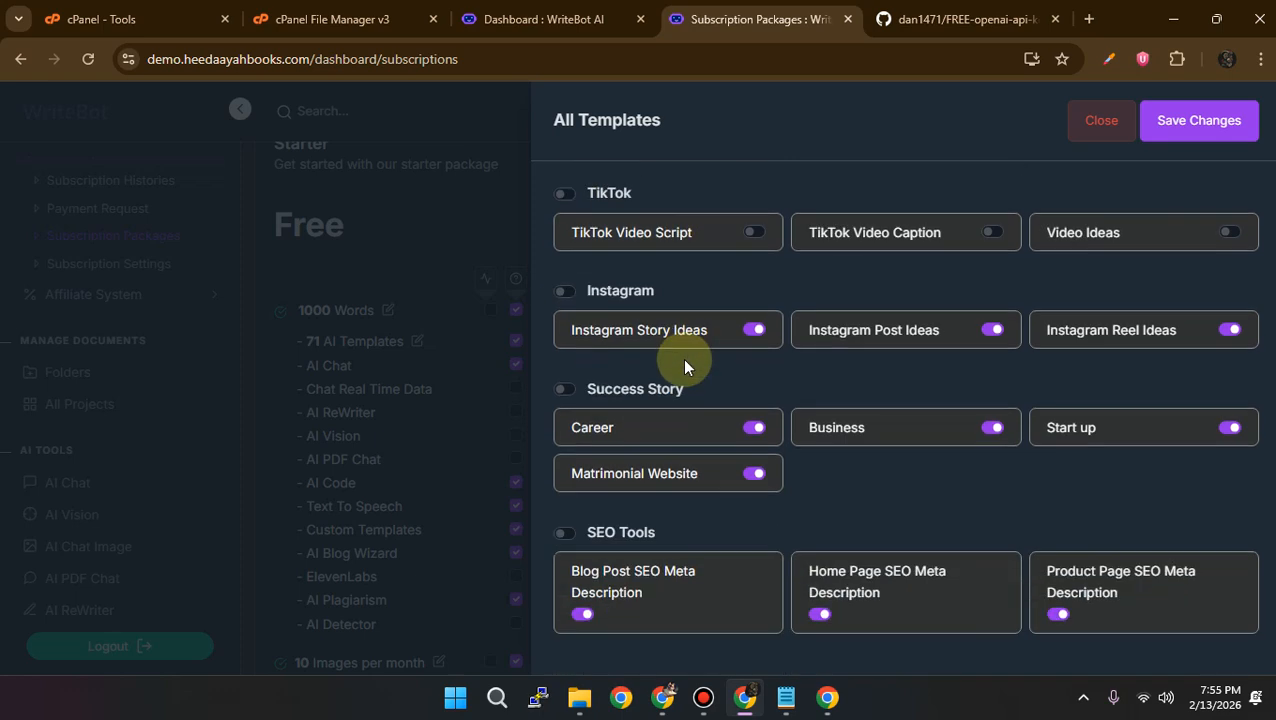
click(1158, 121)
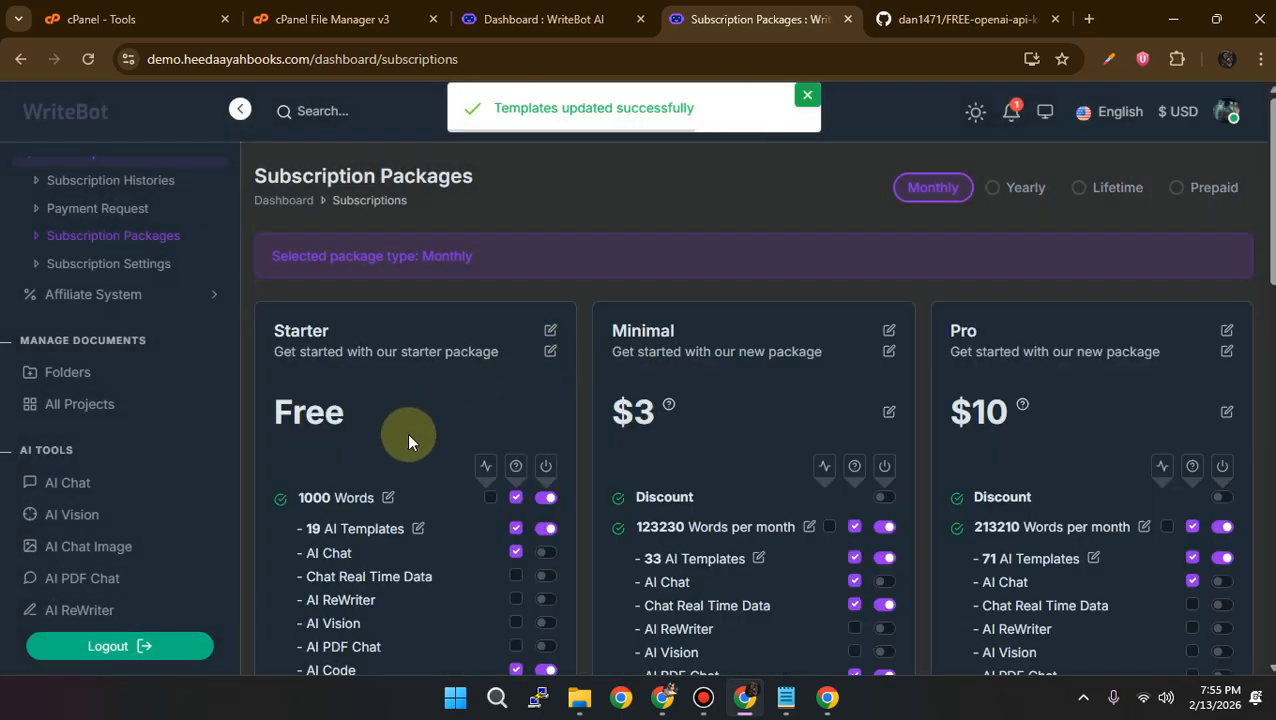
Turn on AI Chat, Chat Real Time Data, AI ReWriter, AI PDF Chat, Text To Speech and Custom Templates for Pro.
scroll(347, 437, down, 1)
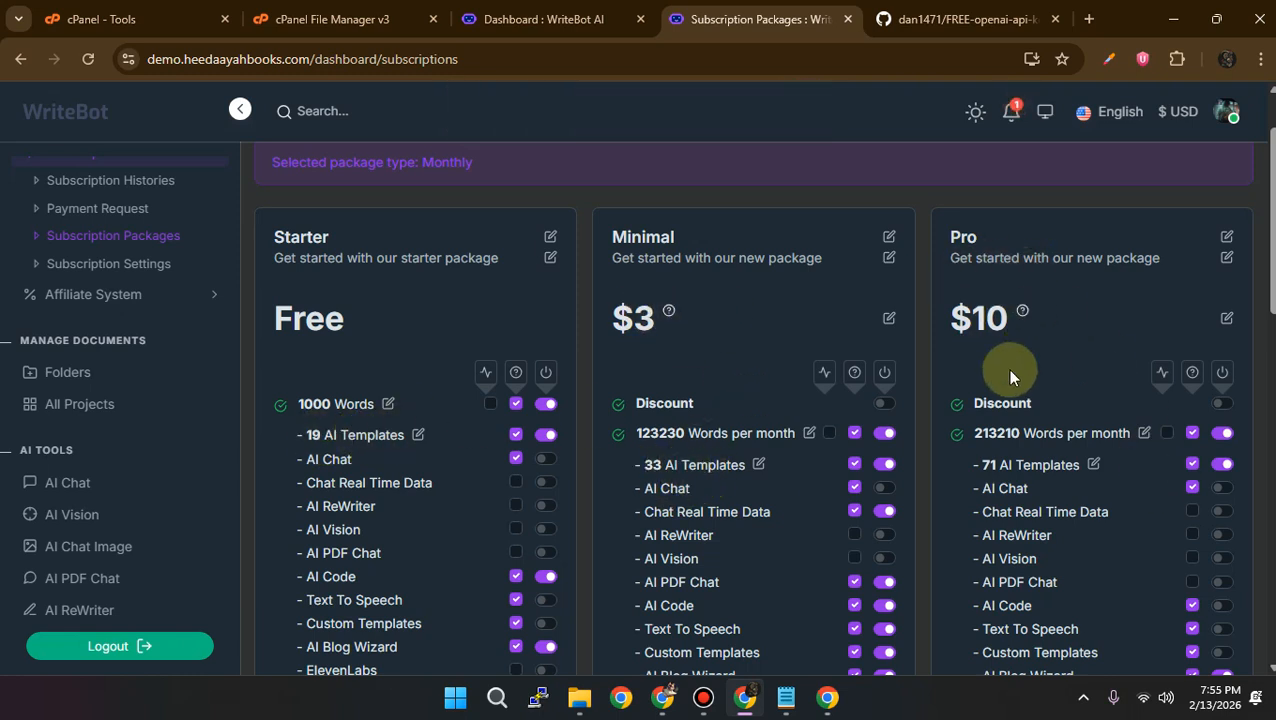
scroll(1056, 276, down, 1)
scroll(1119, 331, down, 2)
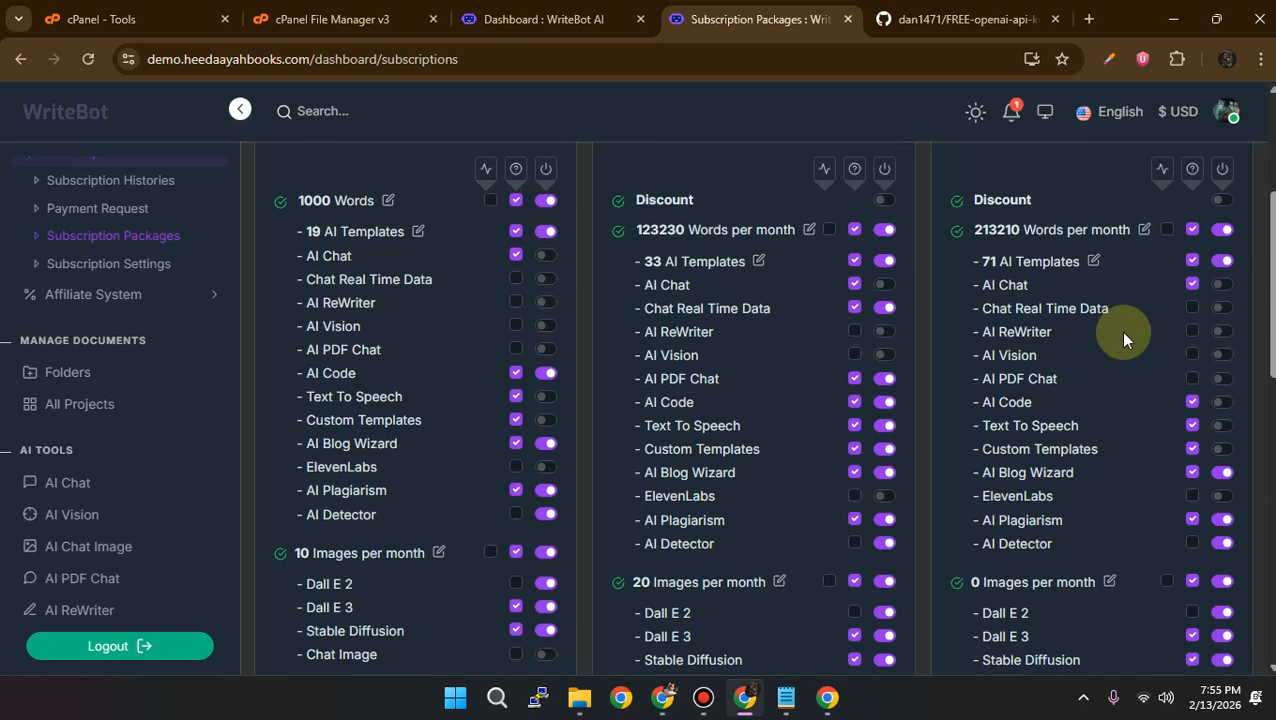
click(1222, 206)
click(1222, 230)
click(1222, 253)
click(1222, 277)
click(1224, 301)
click(1222, 347)
click(1222, 371)
click(1192, 301)
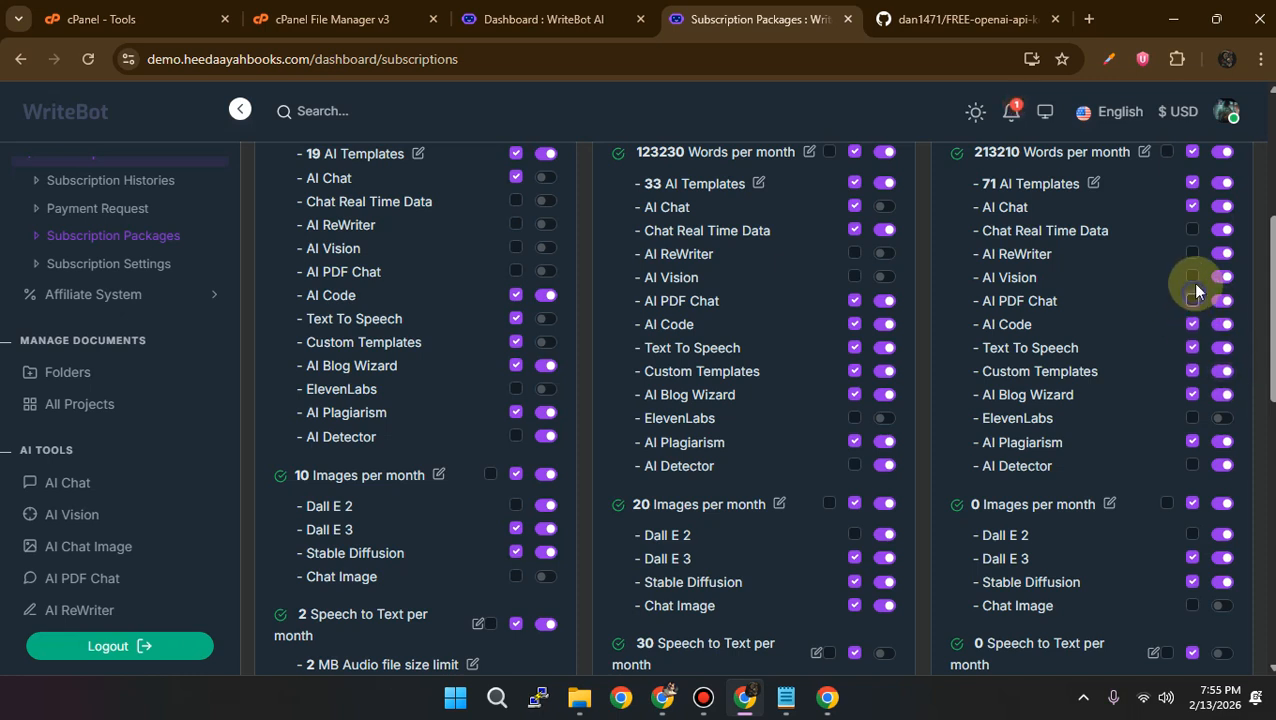
Enable ElevenLabs and AI Detector in the Pro package.
scroll(1200, 258, down, 2)
click(1197, 233)
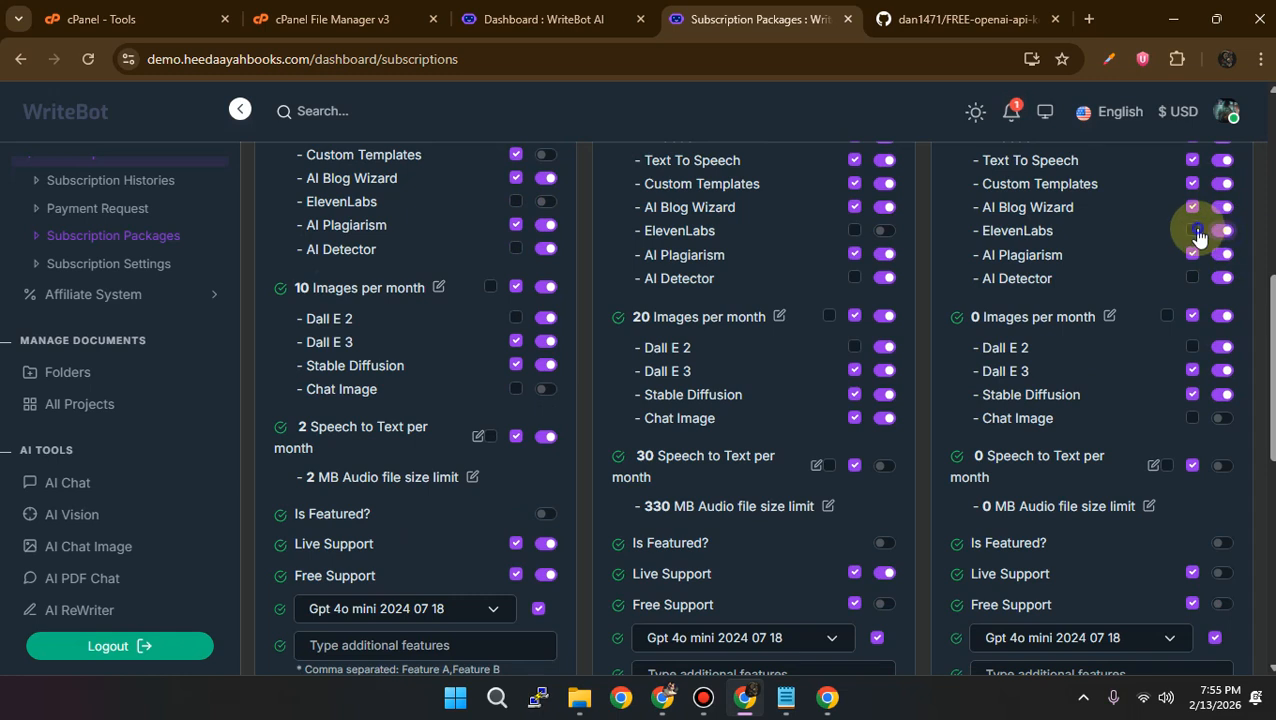
click(1190, 281)
scroll(1131, 251, down, 1)
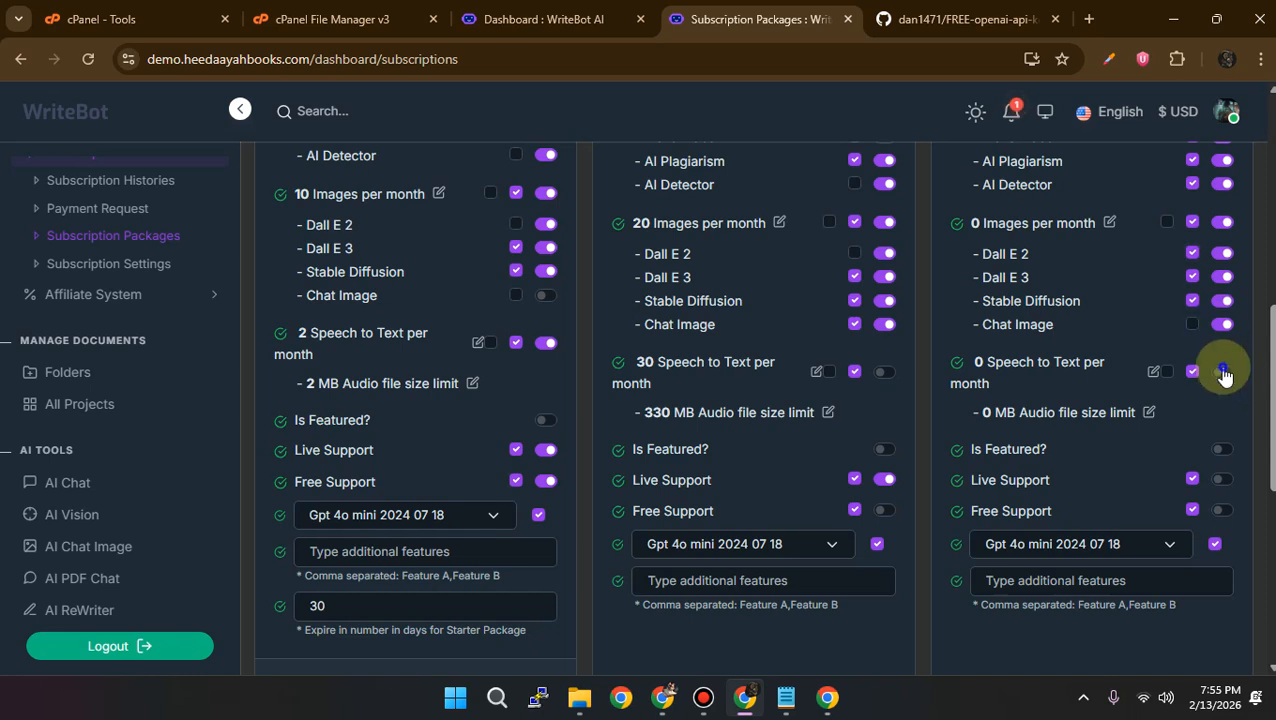
scroll(1195, 330, down, 2)
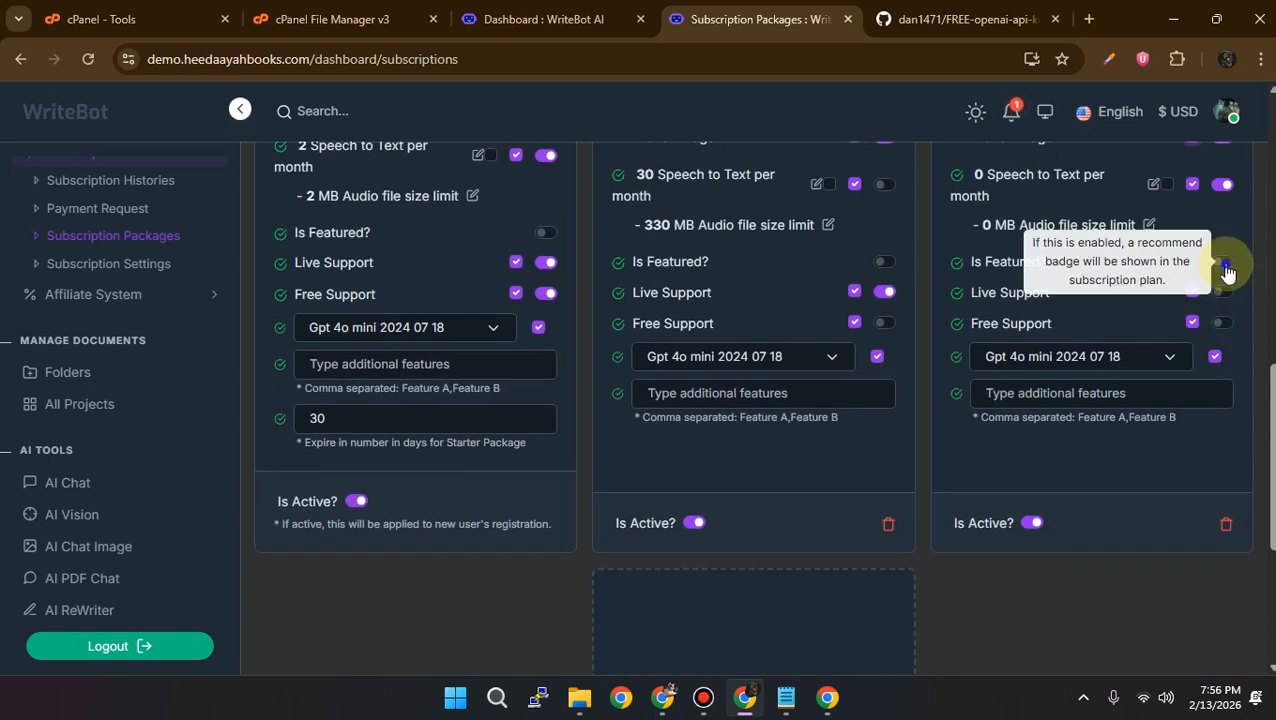
scroll(1139, 424, down, 4)
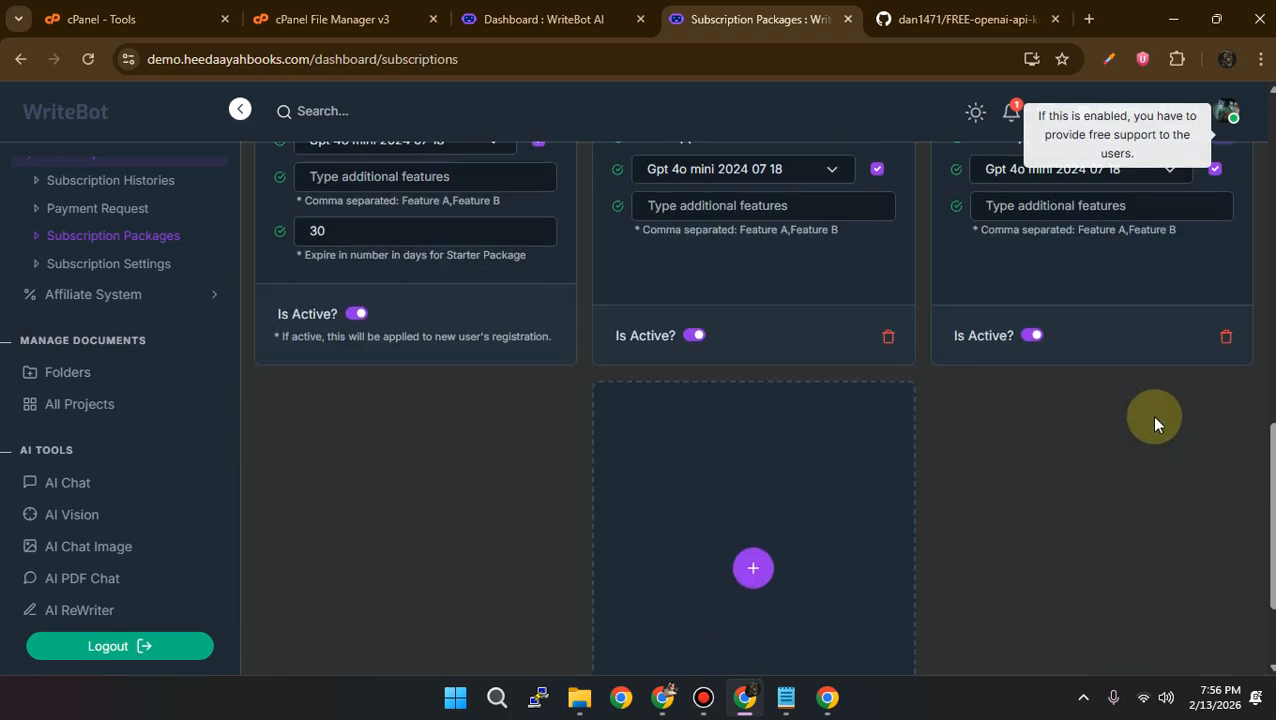
Open the subscriptions page in a second browser tab.
scroll(1129, 426, up, 10)
click(530, 62)
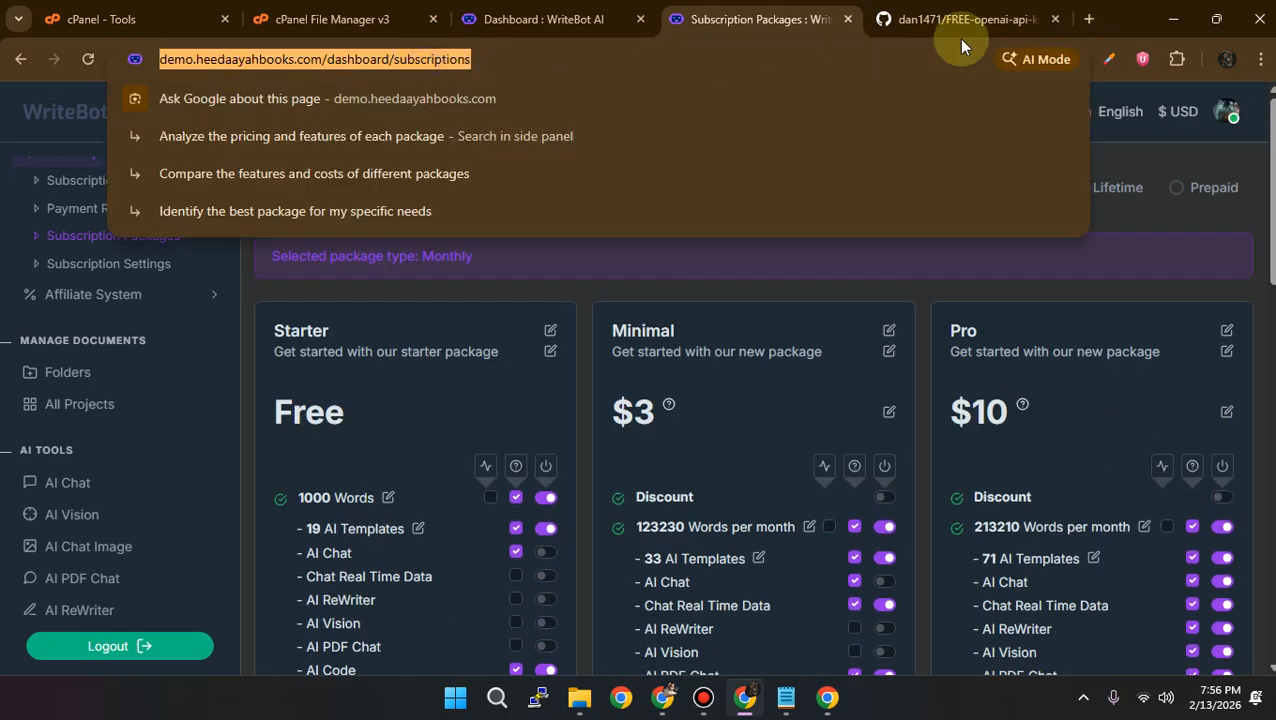
drag(385, 62, 1157, 10)
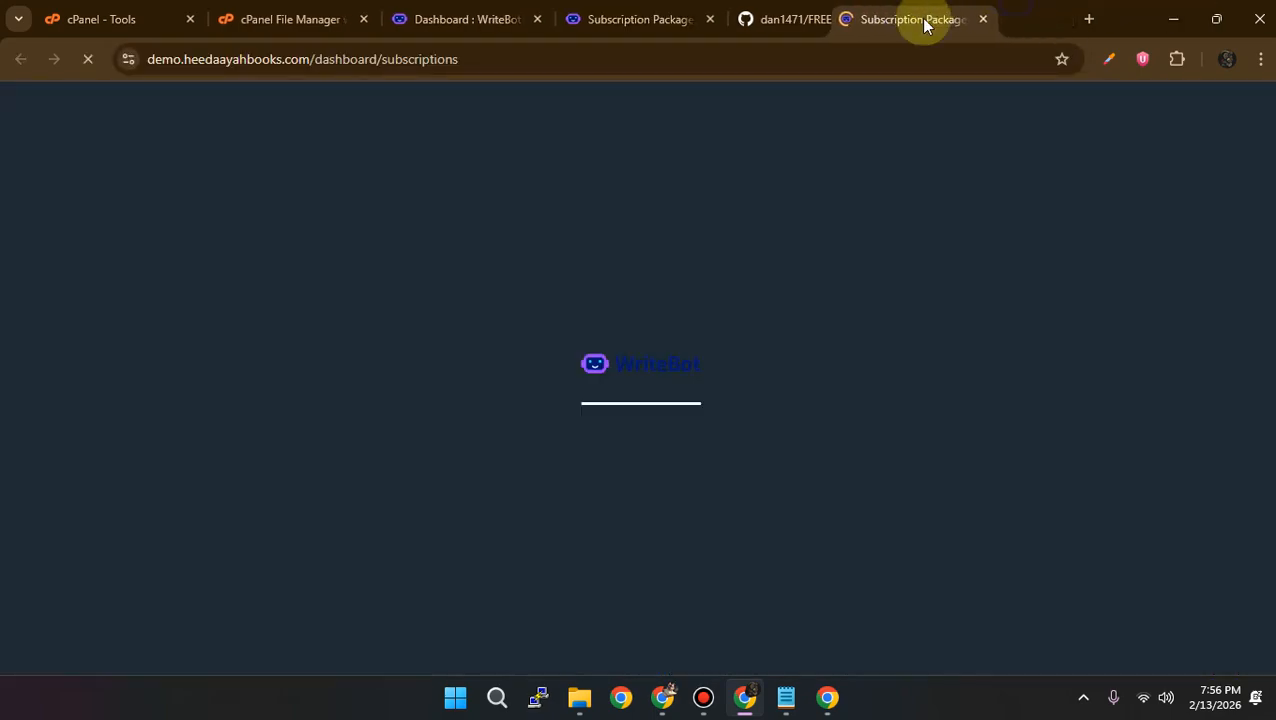
scroll(794, 331, down, 10)
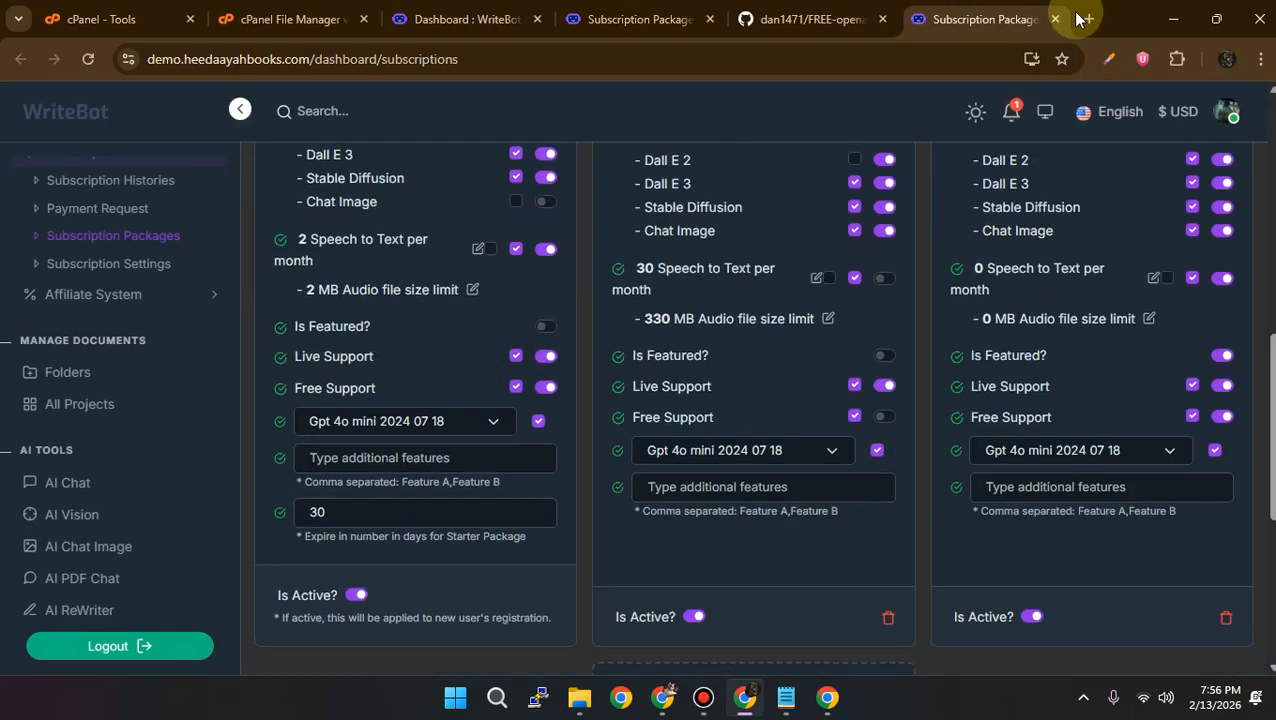
Close the duplicate tab, reload the customer plans page and switch it to dark theme.
click(1055, 19)
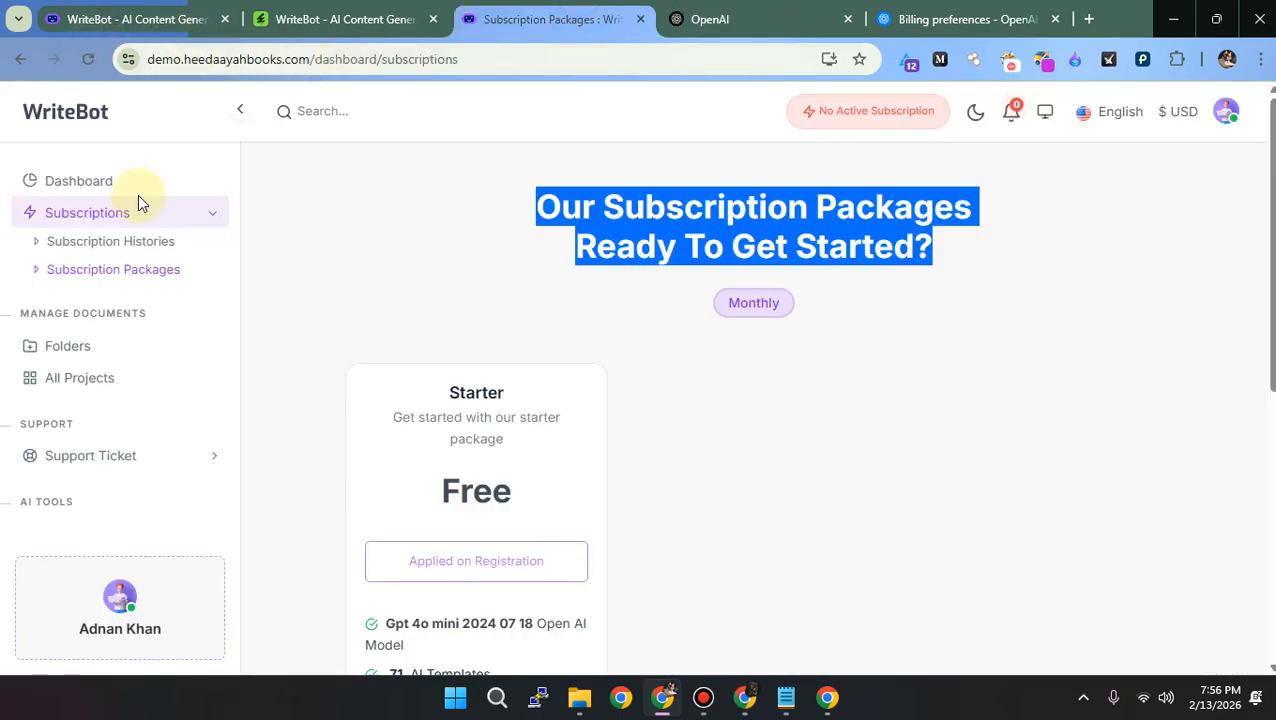
scroll(382, 524, down, 3)
click(88, 59)
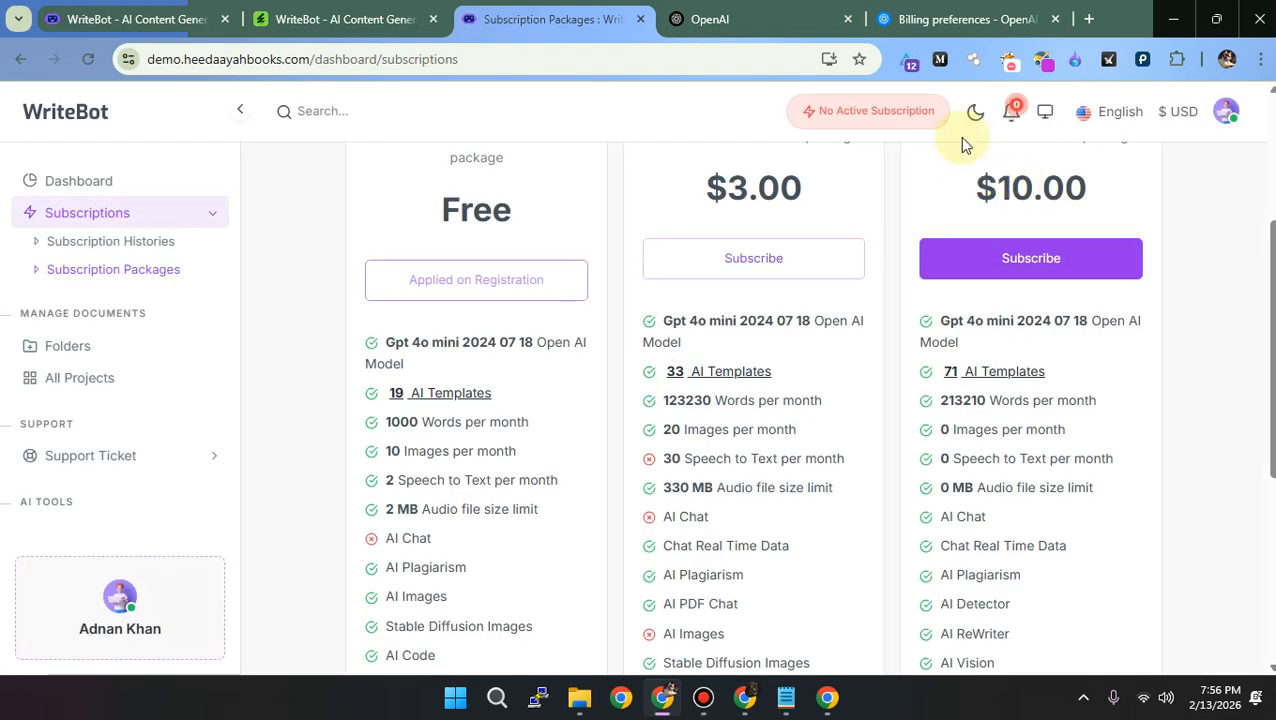
click(977, 114)
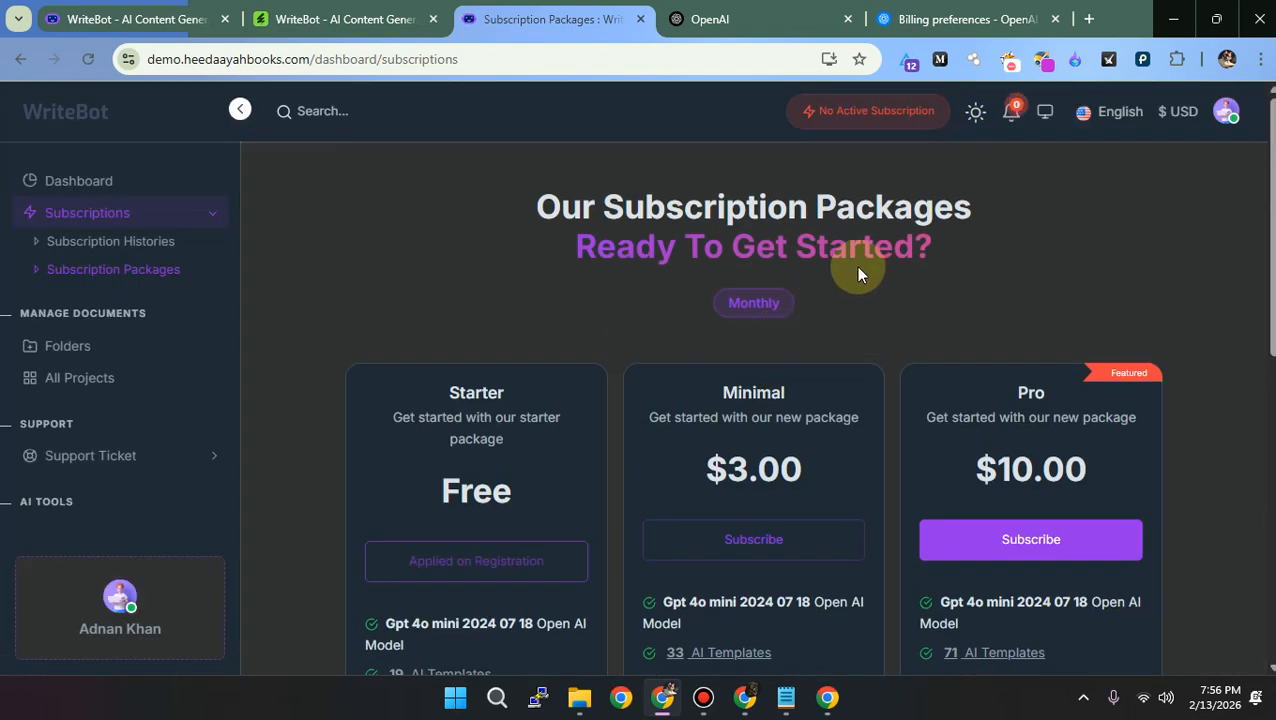
Inspect the plan prices, selecting the Starter Free price and the Minimal 3.00 price.
scroll(521, 271, down, 4)
scroll(470, 280, up, 2)
scroll(499, 300, down, 1)
scroll(509, 357, up, 1)
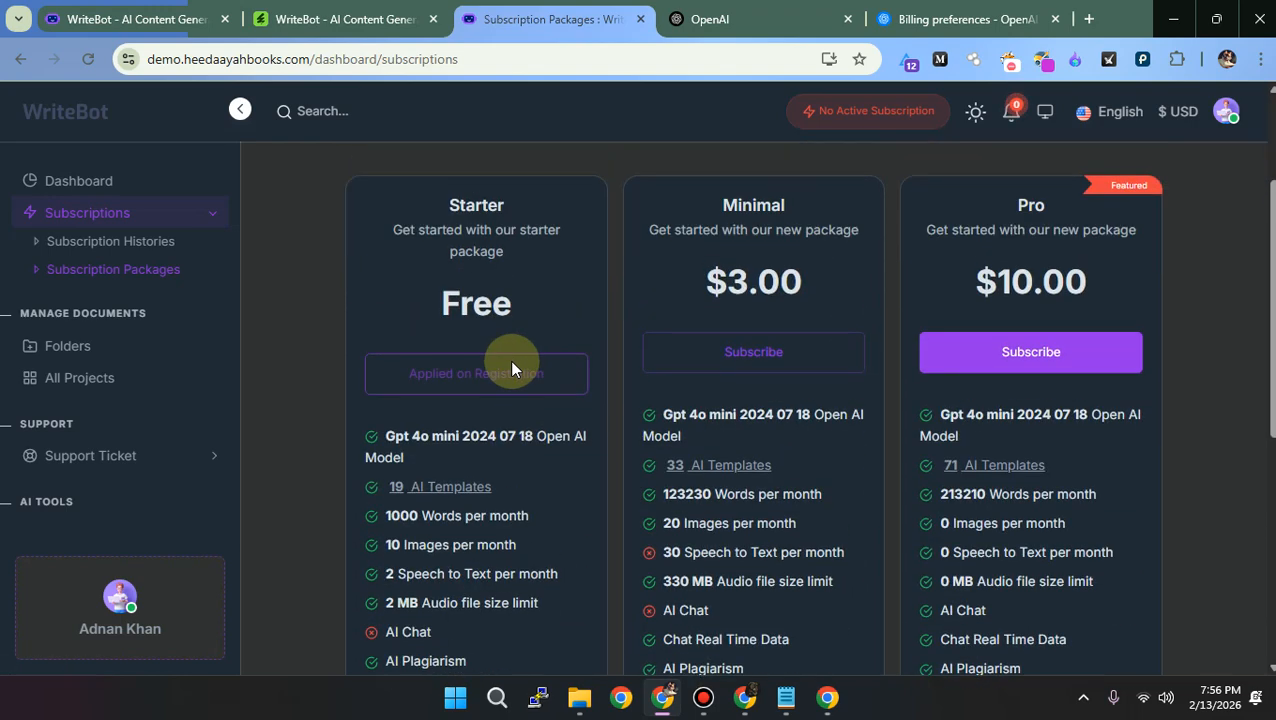
double_click(444, 302)
double_click(416, 294)
drag(720, 276, 853, 275)
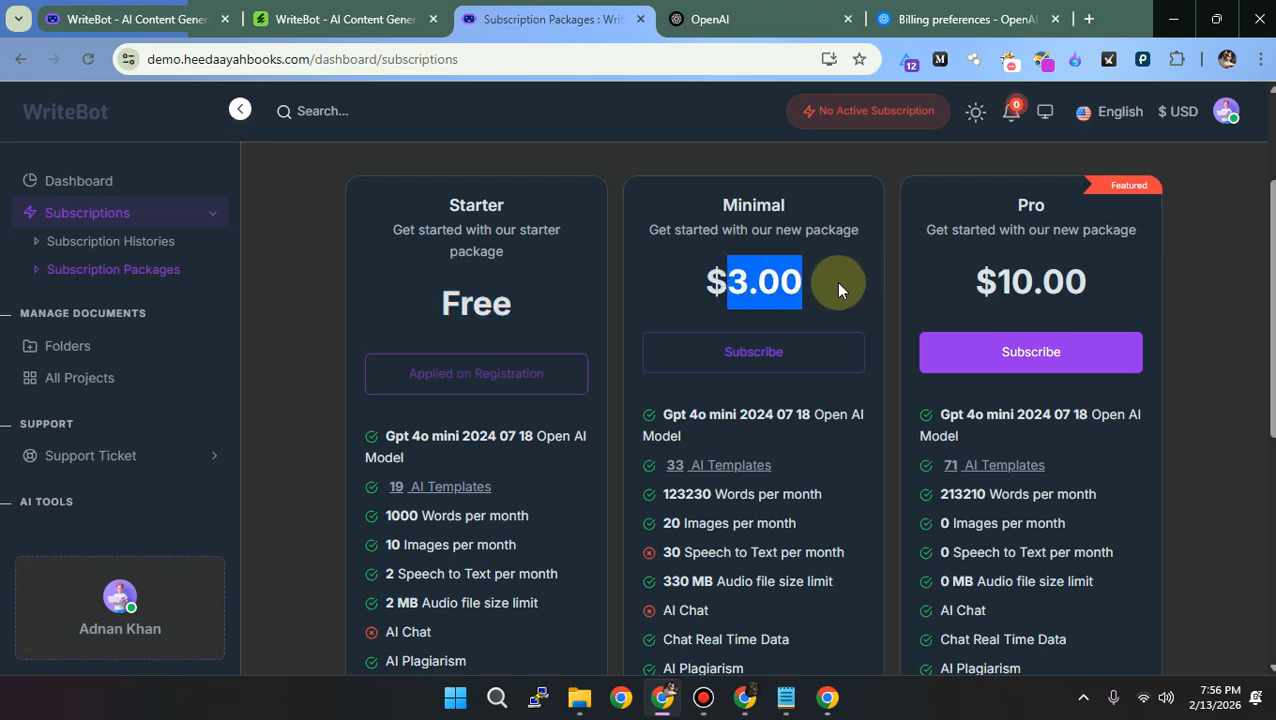
scroll(835, 281, down, 5)
scroll(727, 427, up, 4)
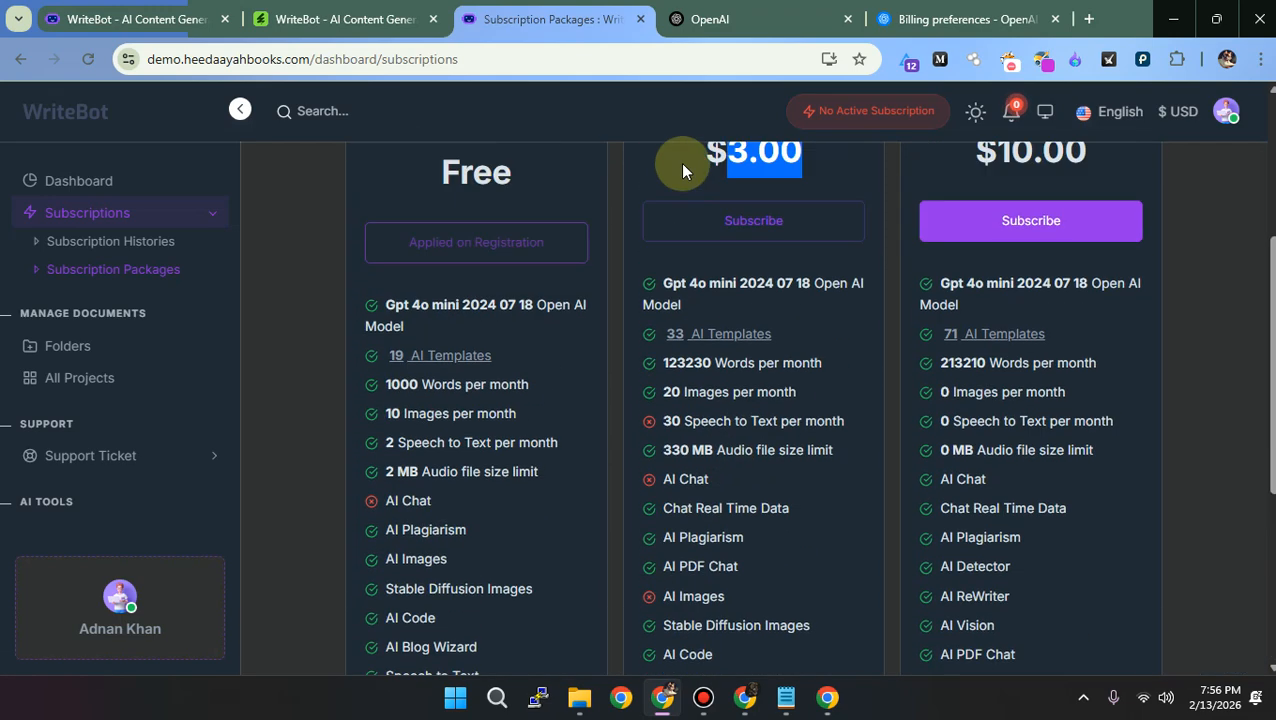
scroll(778, 412, up, 1)
drag(1000, 243, 1060, 279)
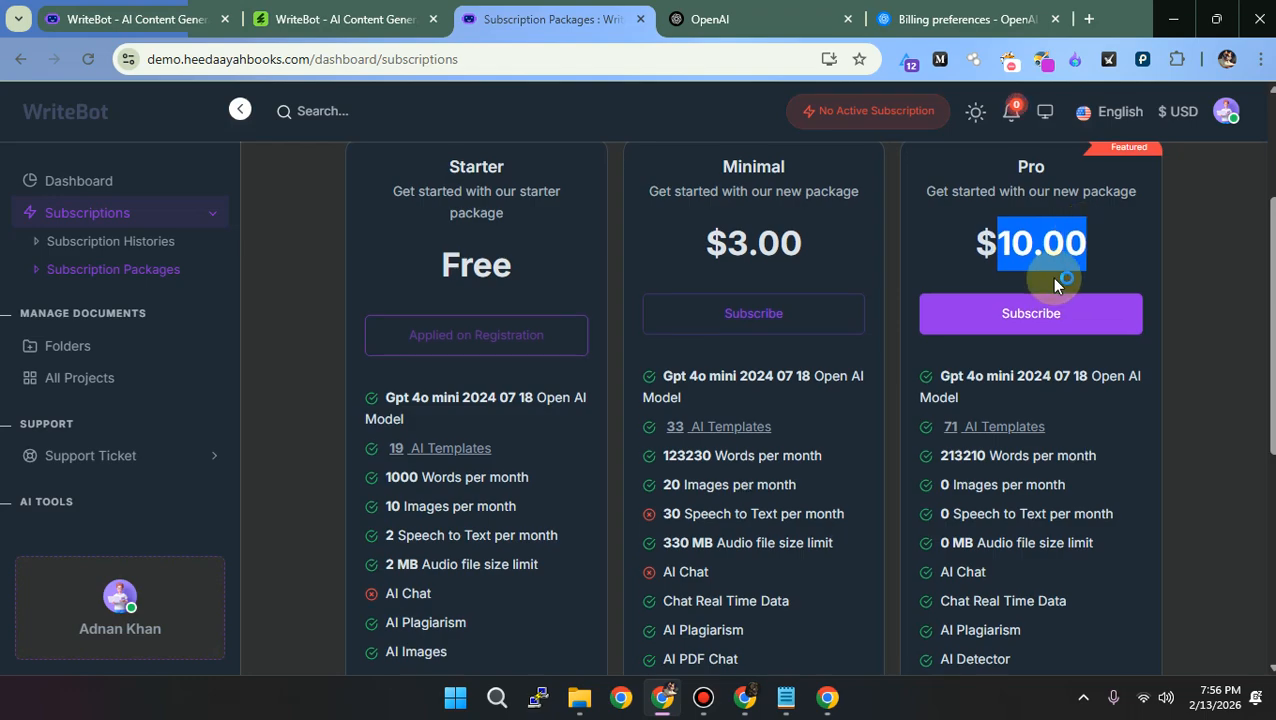
scroll(977, 300, down, 5)
scroll(1043, 280, up, 4)
scroll(1043, 280, up, 2)
scroll(1020, 460, down, 1)
Subscribe to Pro, confirm the monthly package, and close the empty payment method window.
click(1030, 407)
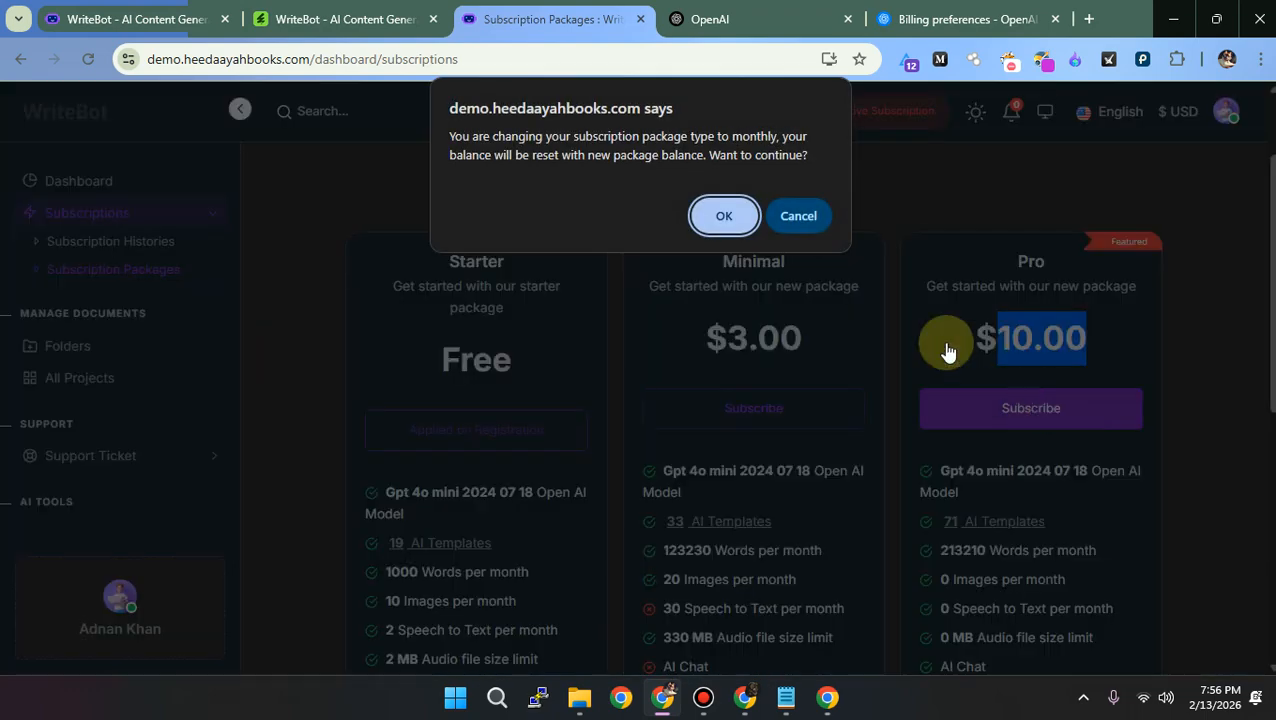
click(724, 216)
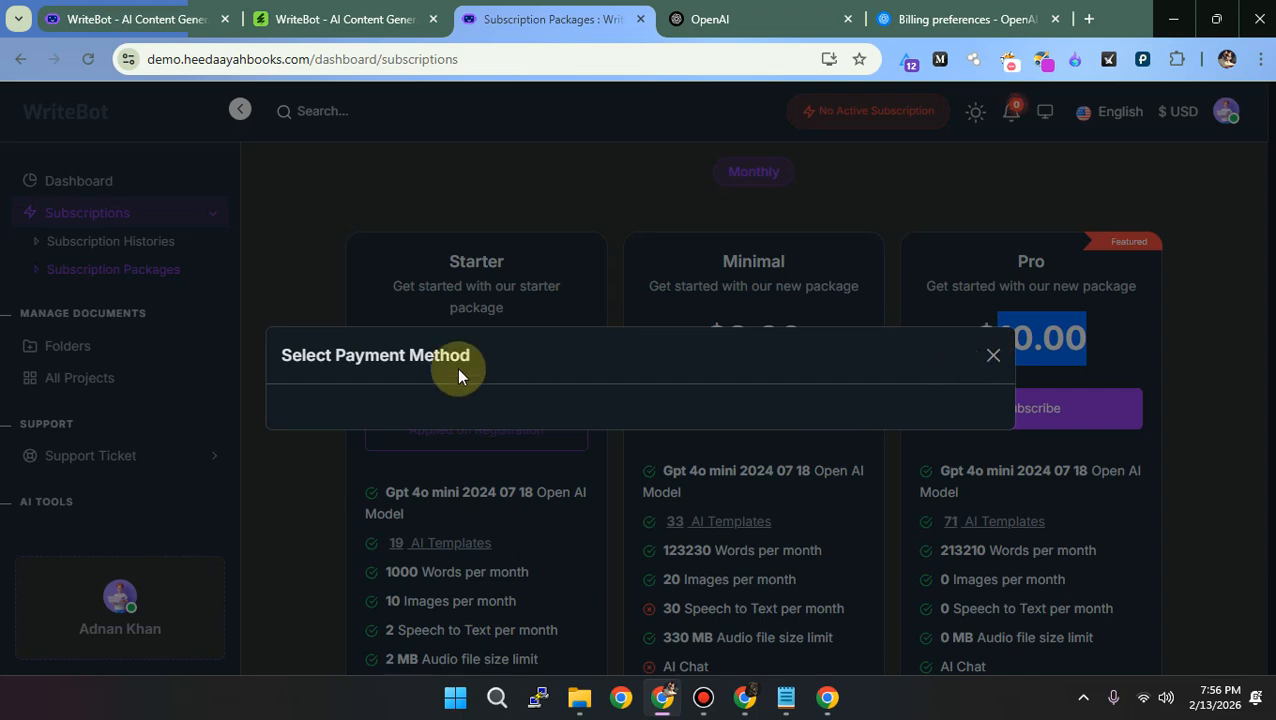
click(995, 354)
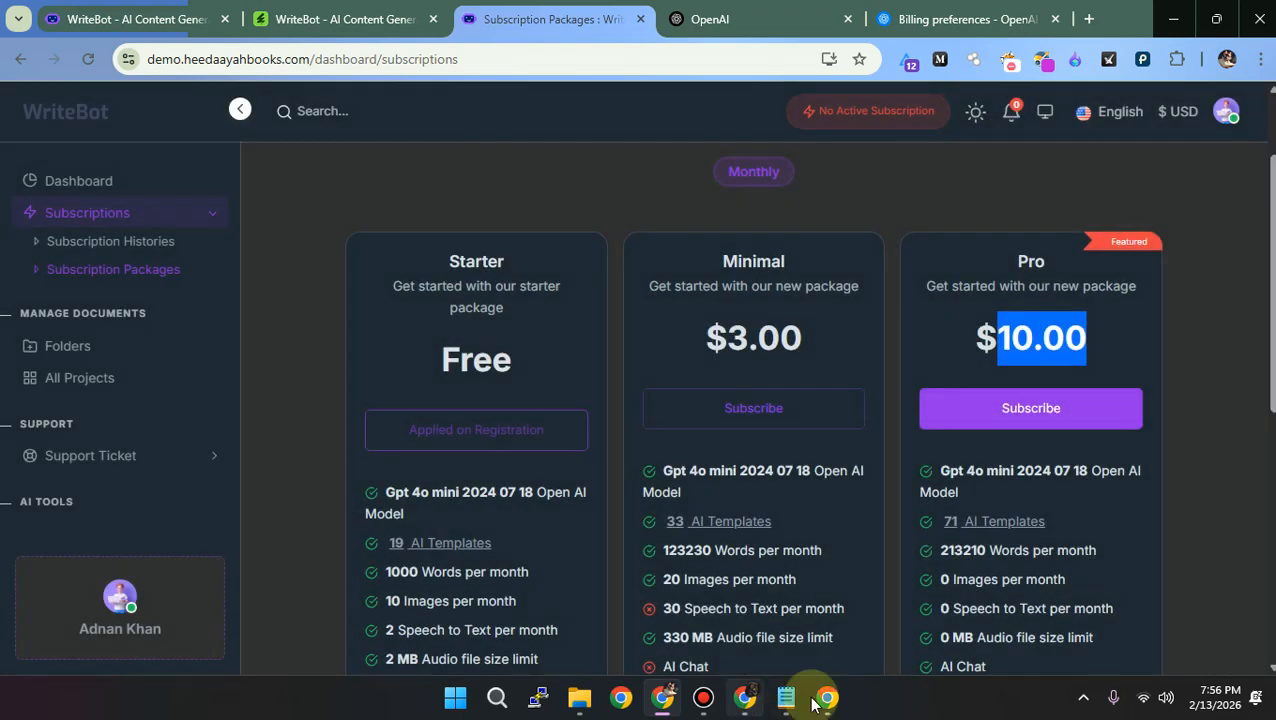
click(745, 697)
Browse the Subscription Packages under the Yearly, Lifetime, Prepaid and Monthly views.
click(600, 18)
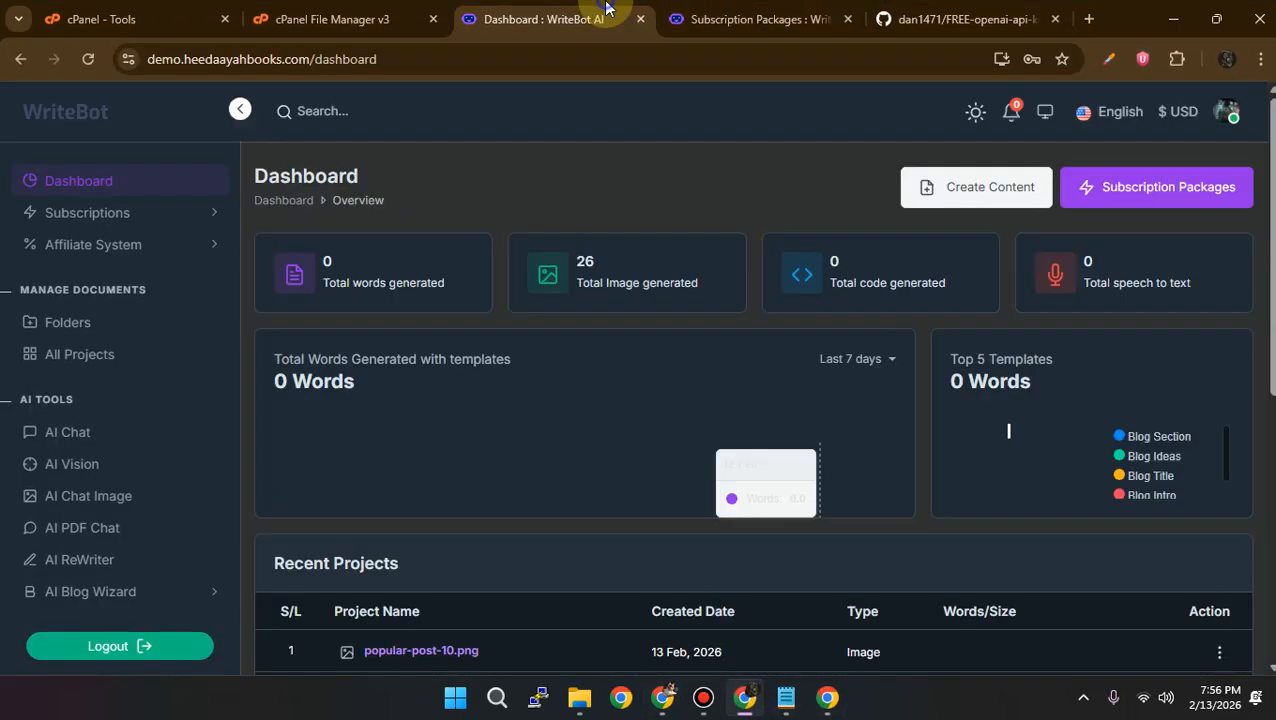
click(690, 10)
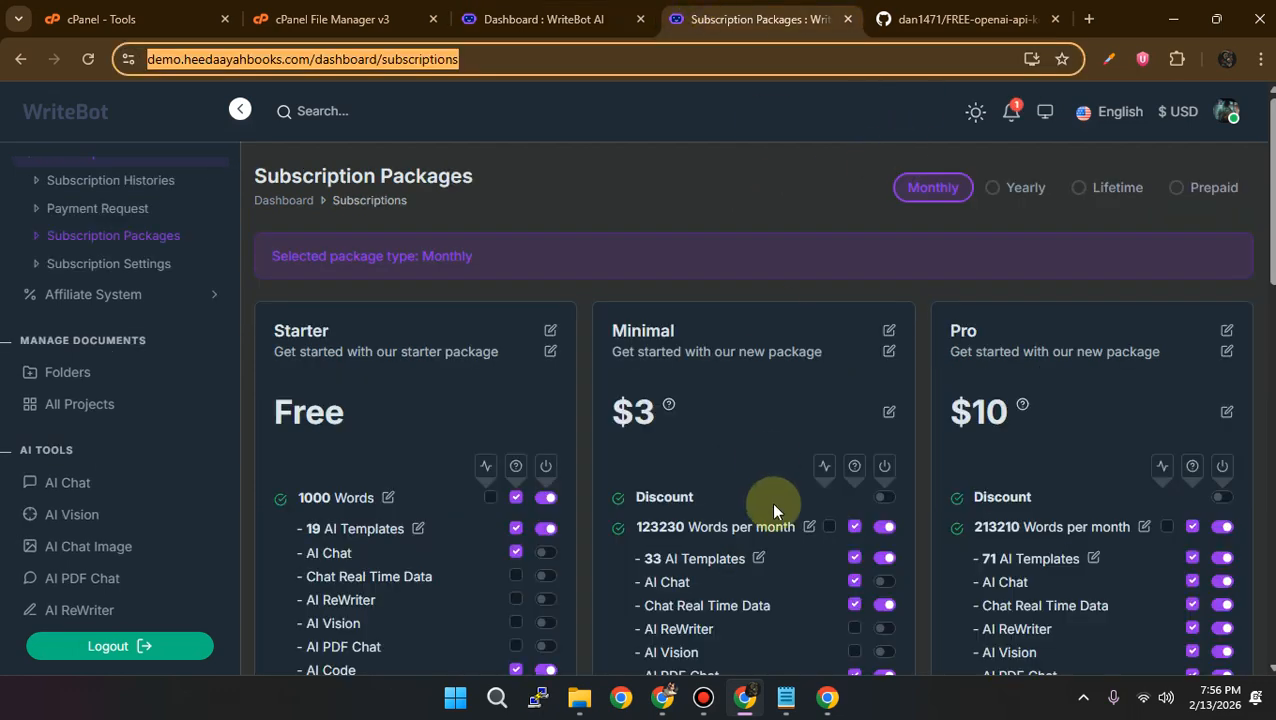
click(1003, 196)
scroll(797, 490, down, 2)
scroll(797, 490, up, 2)
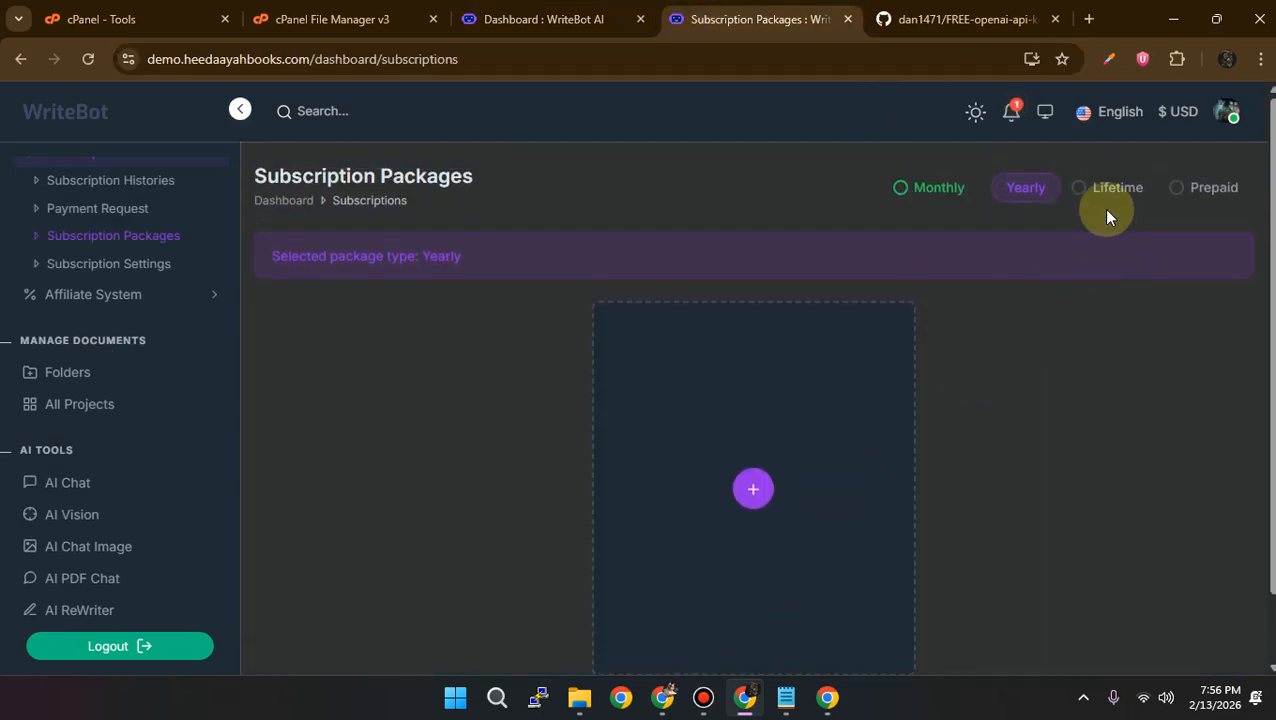
click(1113, 192)
click(1209, 188)
scroll(978, 450, down, 1)
scroll(981, 455, up, 1)
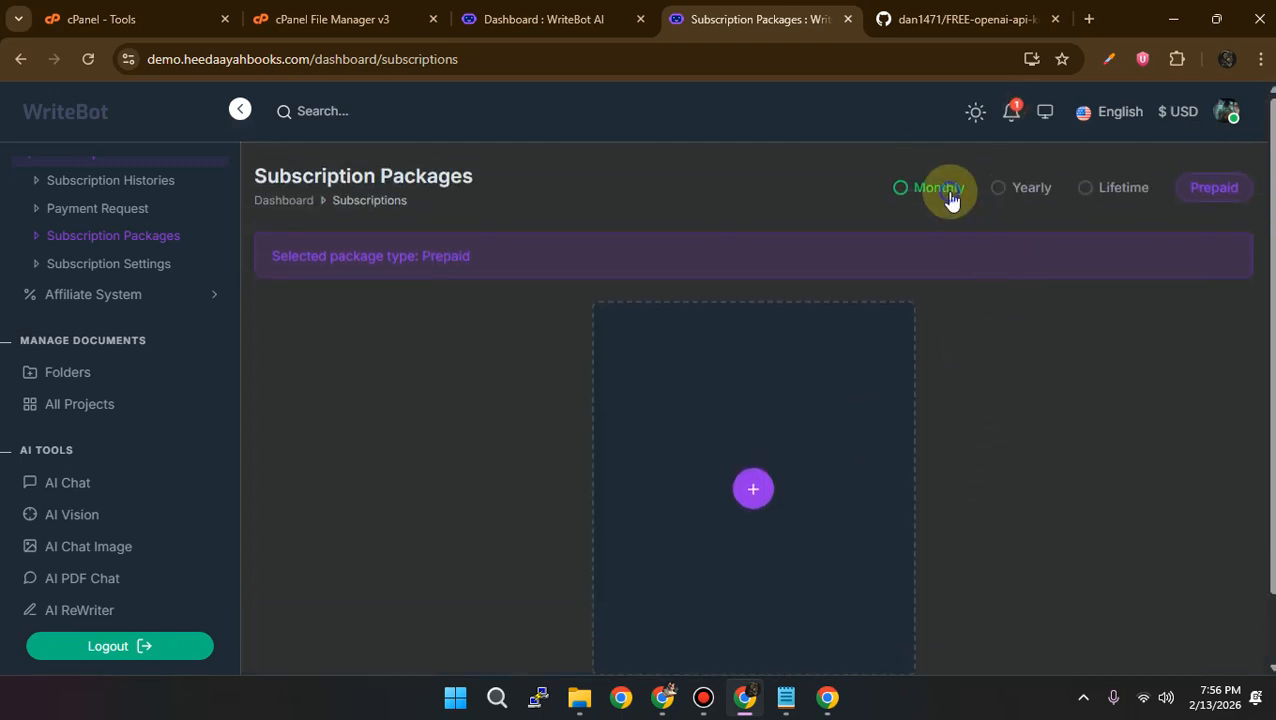
click(950, 197)
click(1025, 187)
scroll(757, 520, down, 1)
scroll(757, 515, up, 1)
scroll(228, 419, up, 1)
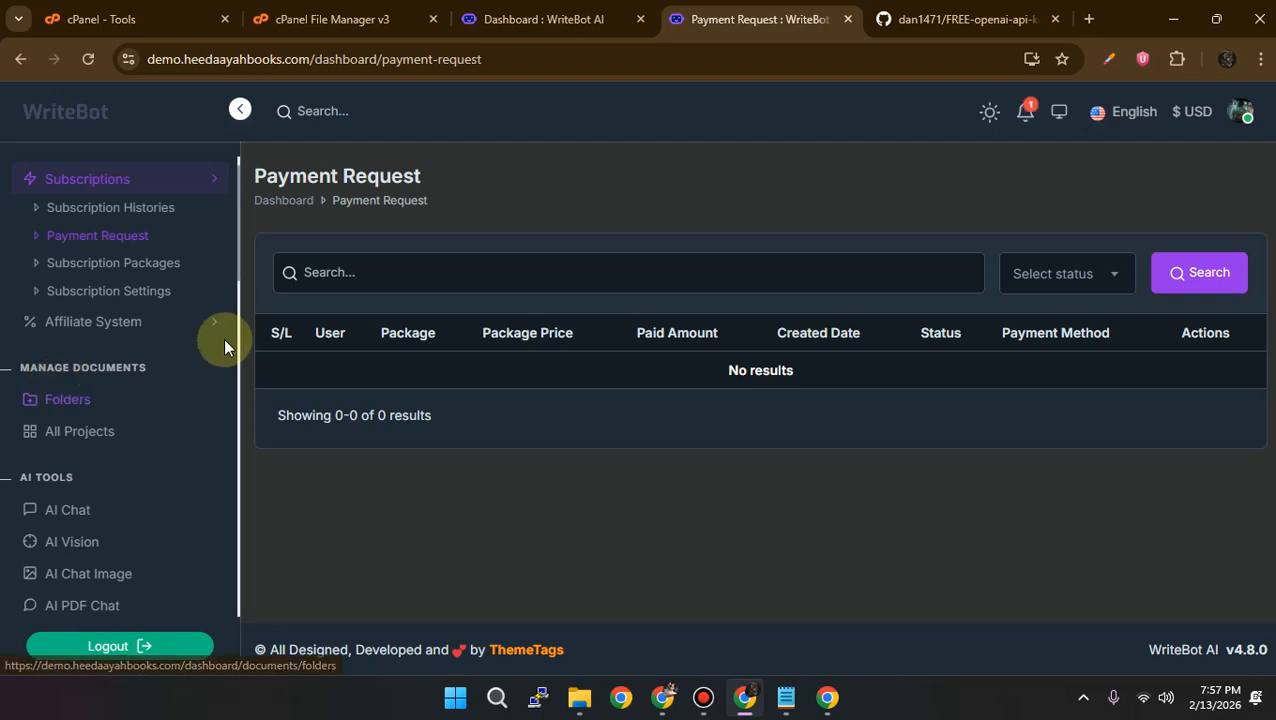
scroll(220, 338, up, 1)
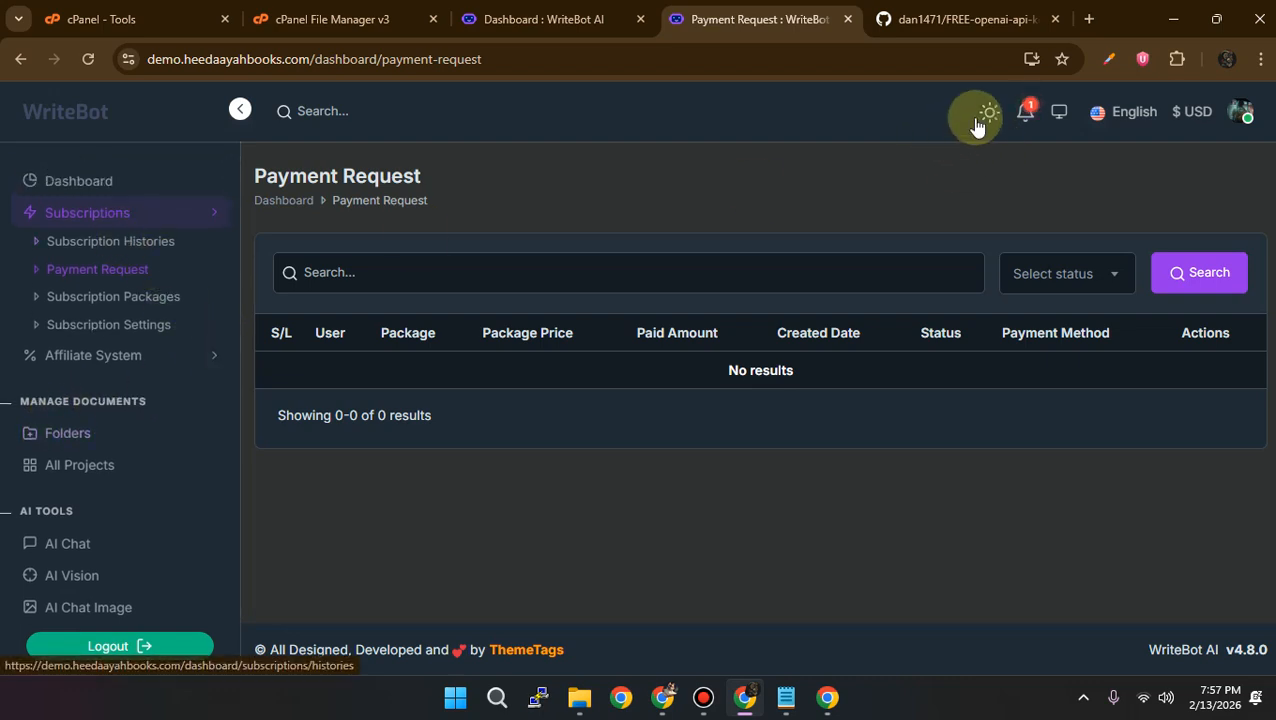
Check the notifications list and the account menu.
click(1015, 110)
click(1108, 157)
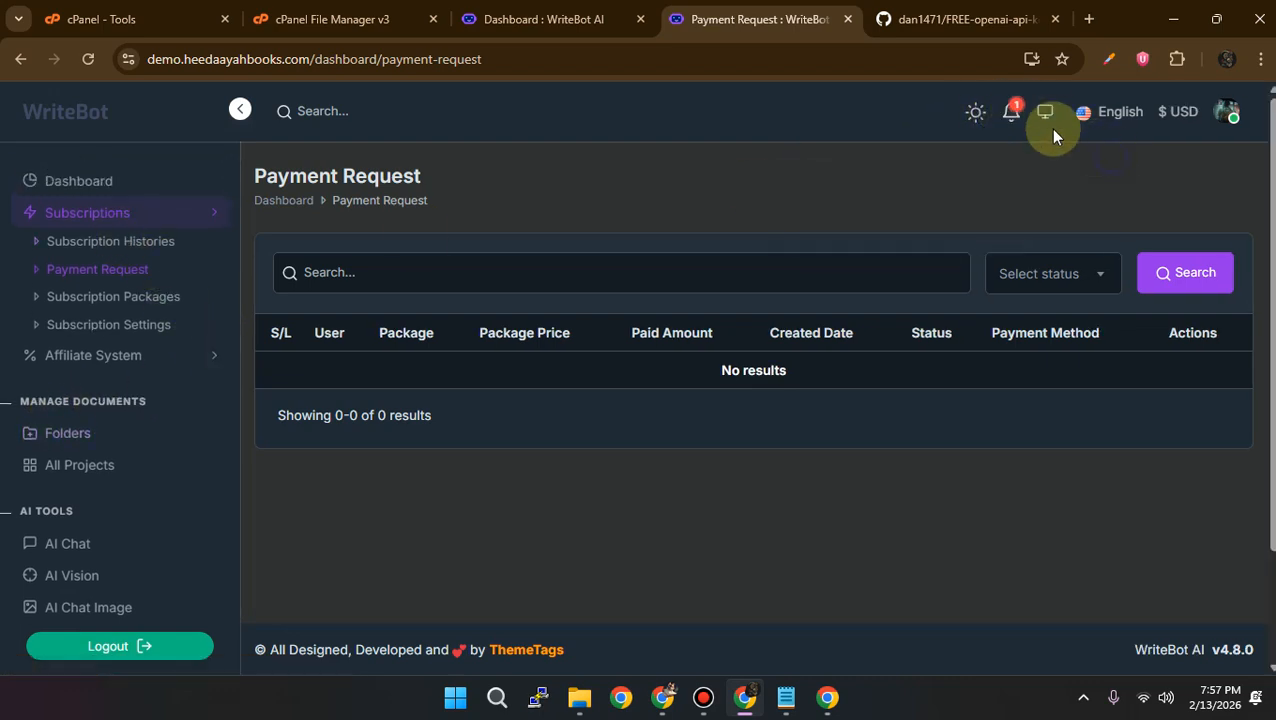
click(1025, 110)
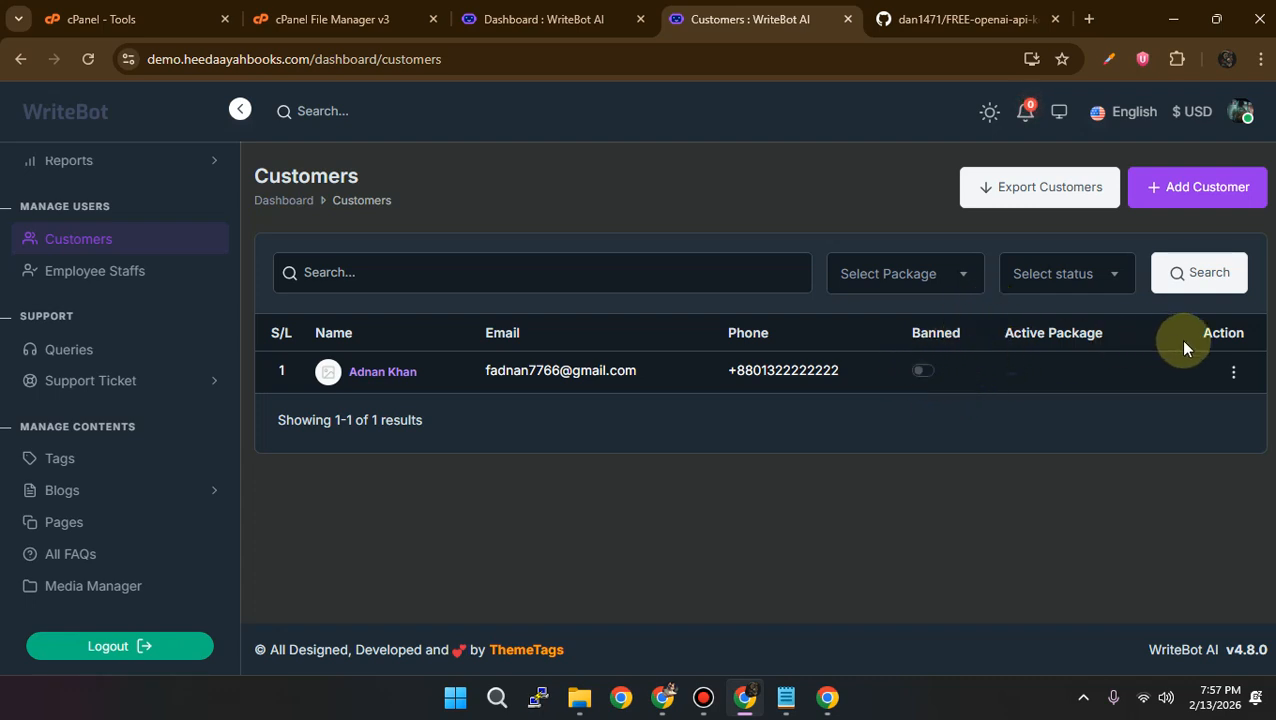
scroll(140, 400, down, 3)
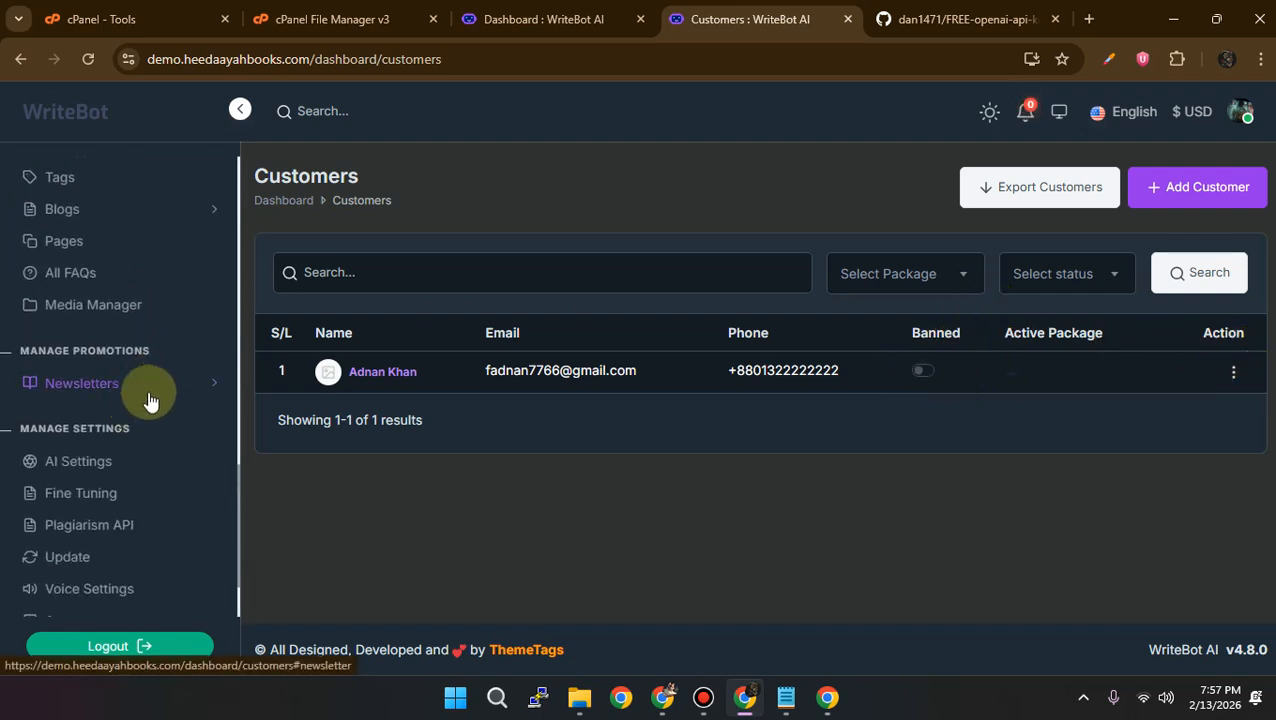
scroll(150, 398, down, 2)
scroll(136, 393, up, 10)
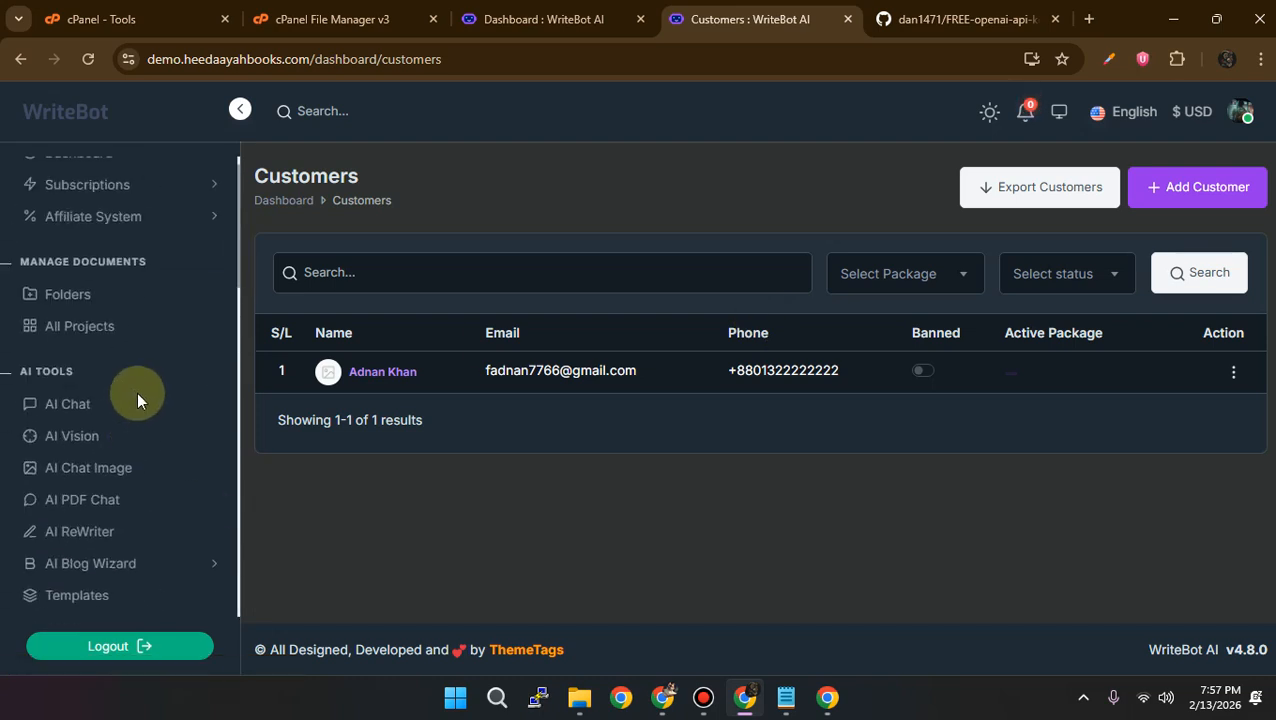
click(1240, 111)
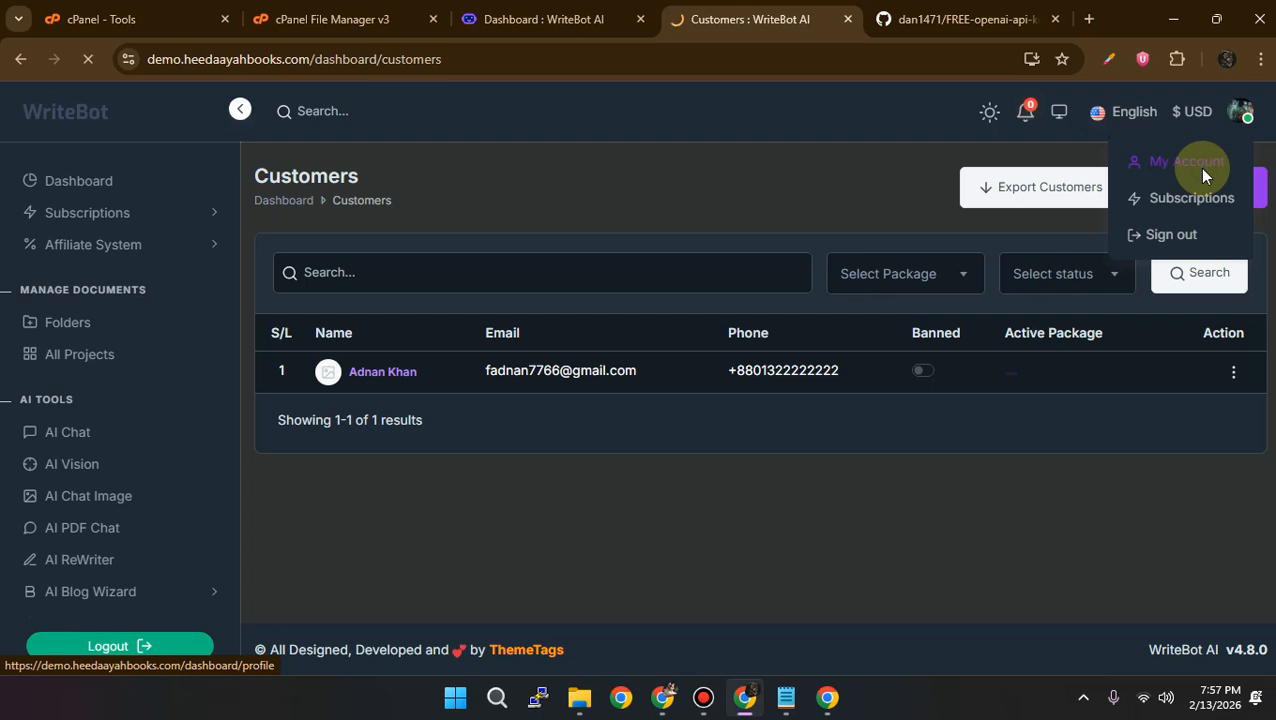
scroll(620, 280, down, 3)
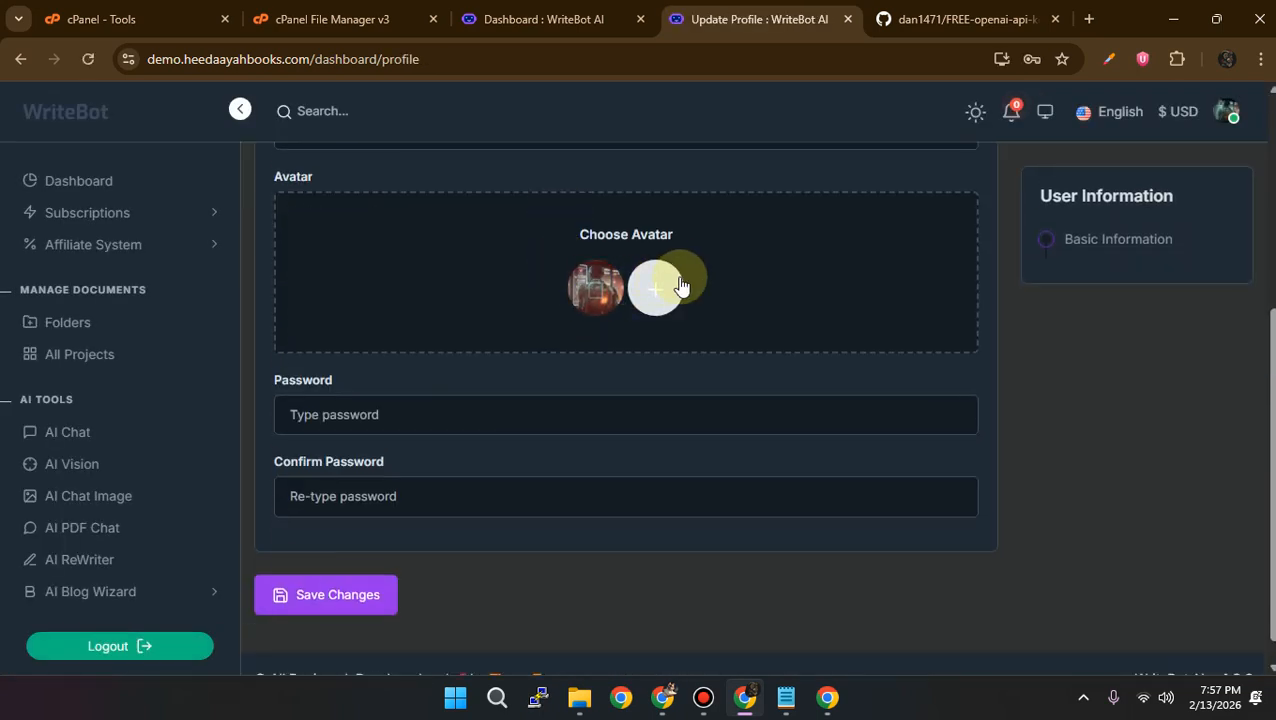
scroll(680, 287, down, 1)
scroll(600, 360, up, 4)
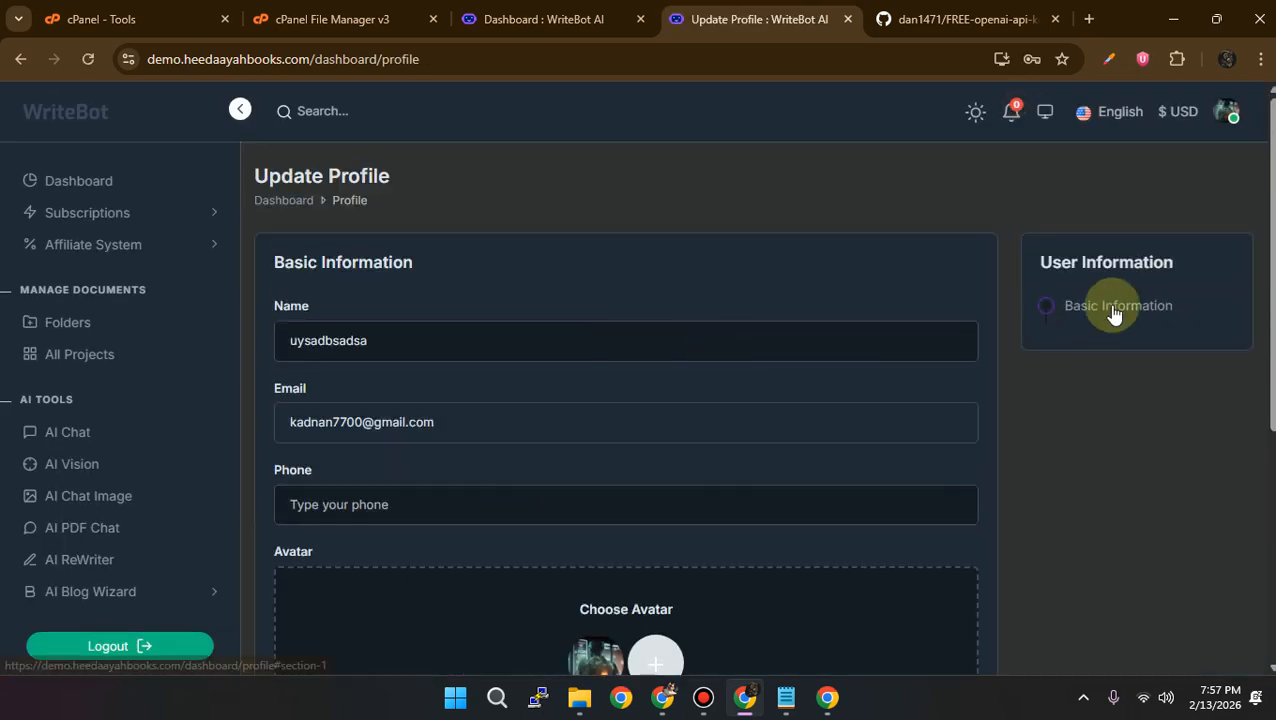
Review the Subscription Settings options, then go to Affiliate System Configurations.
click(115, 226)
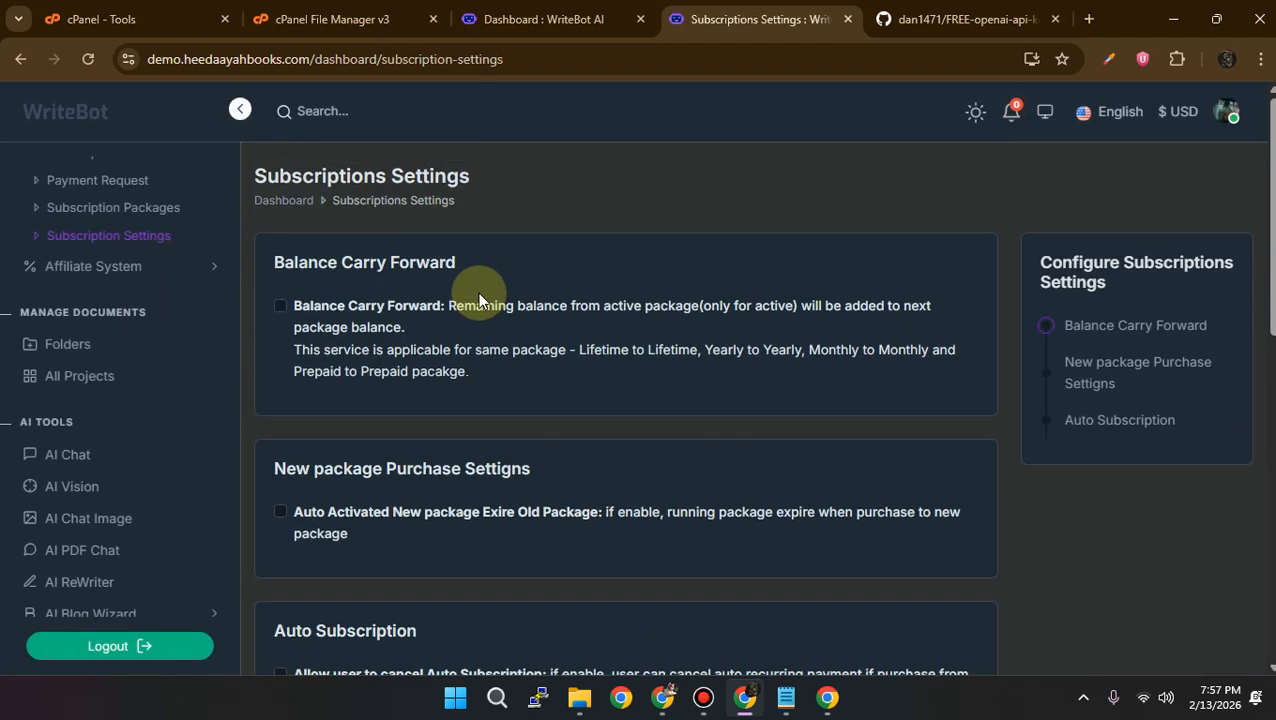
scroll(478, 292, down, 1)
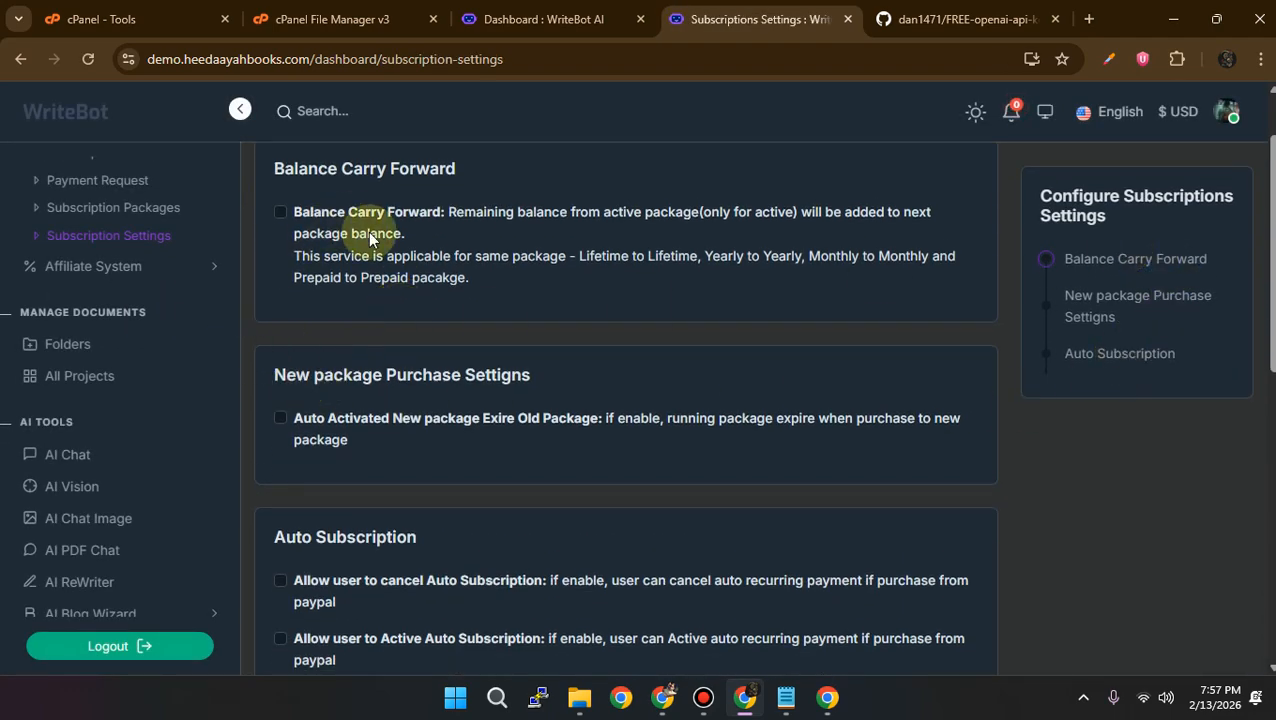
scroll(354, 230, down, 4)
scroll(113, 268, down, 1)
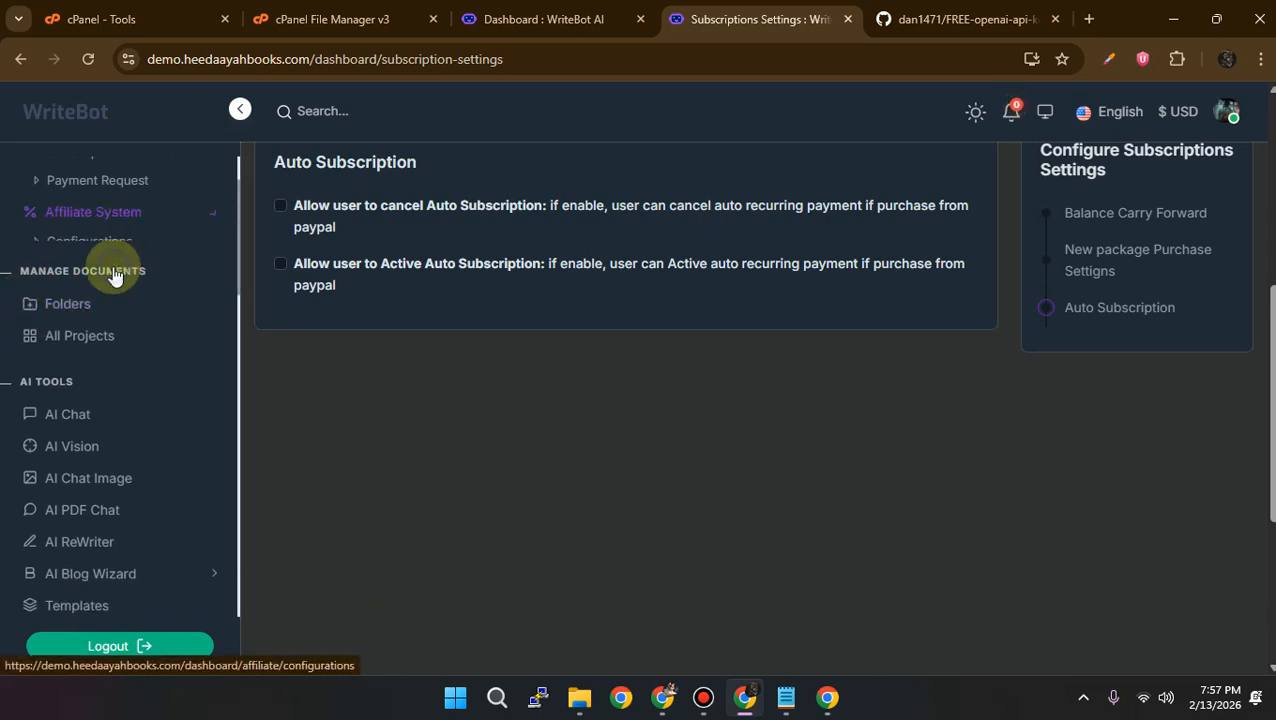
click(105, 187)
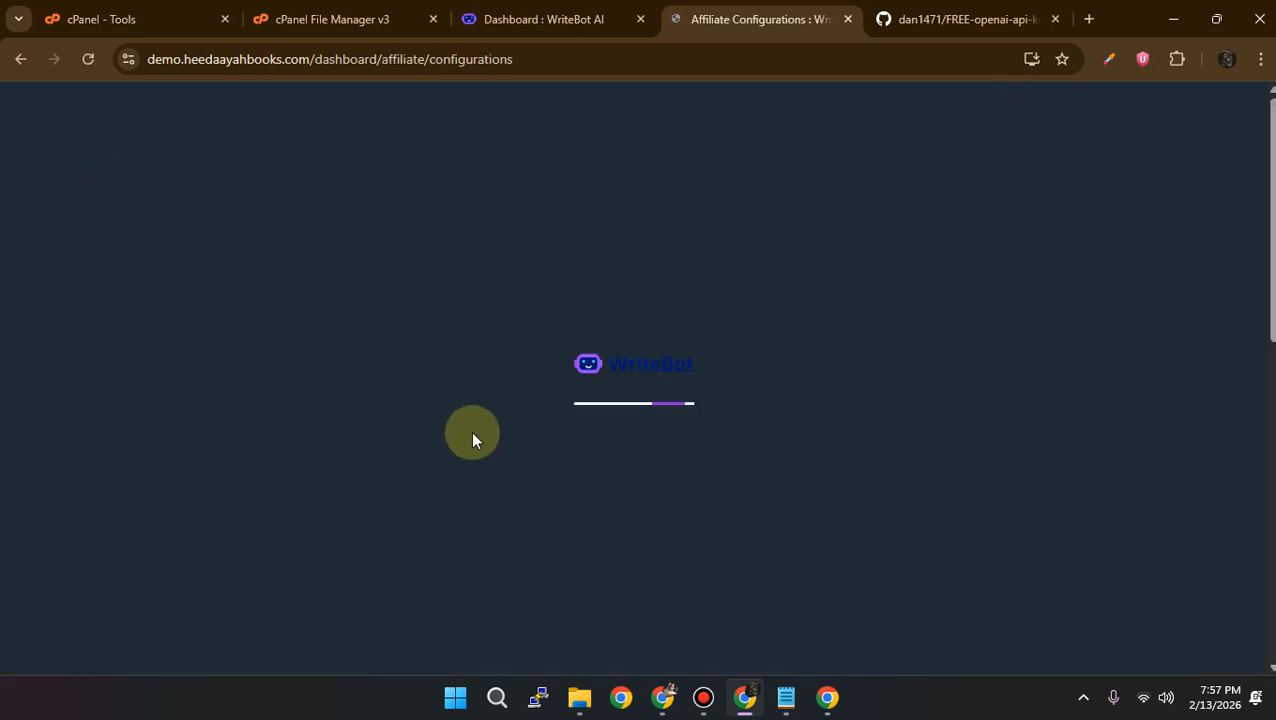
Set 12% commission, a 500 minimum withdrawal amount, and disable continuous commission.
click(558, 290)
scroll(413, 273, down, 1)
click(415, 286)
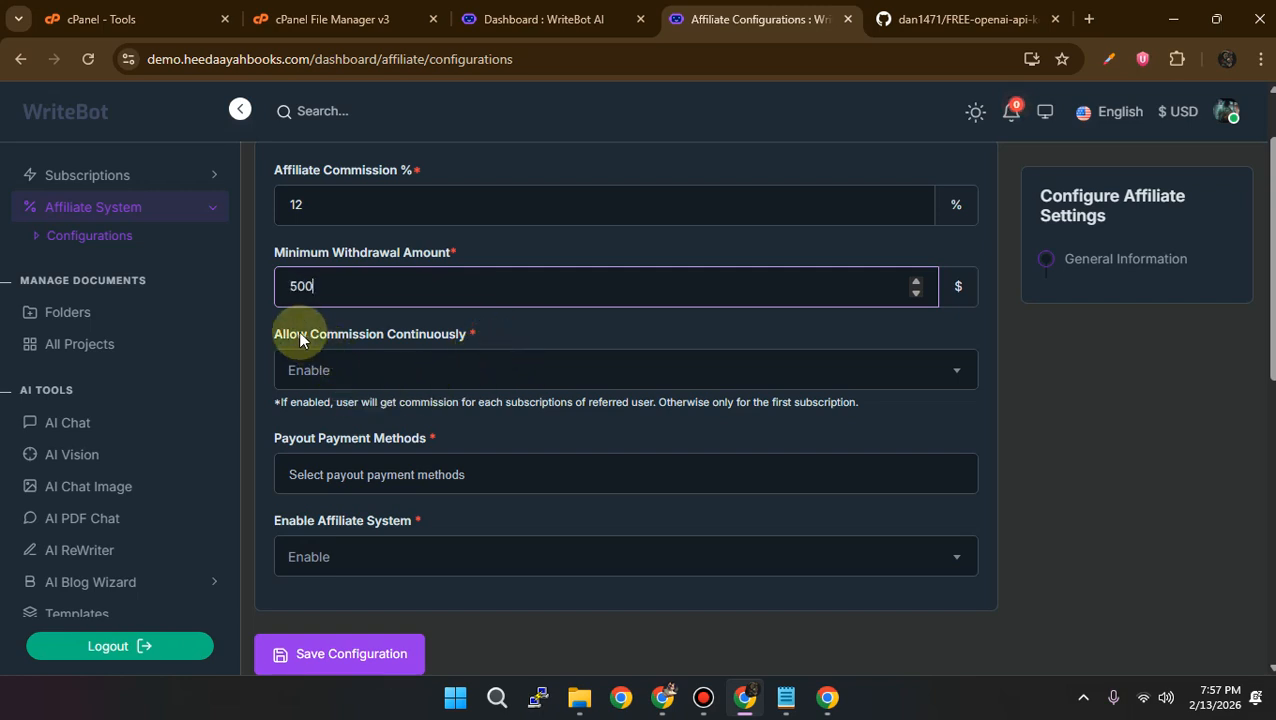
click(500, 370)
click(305, 470)
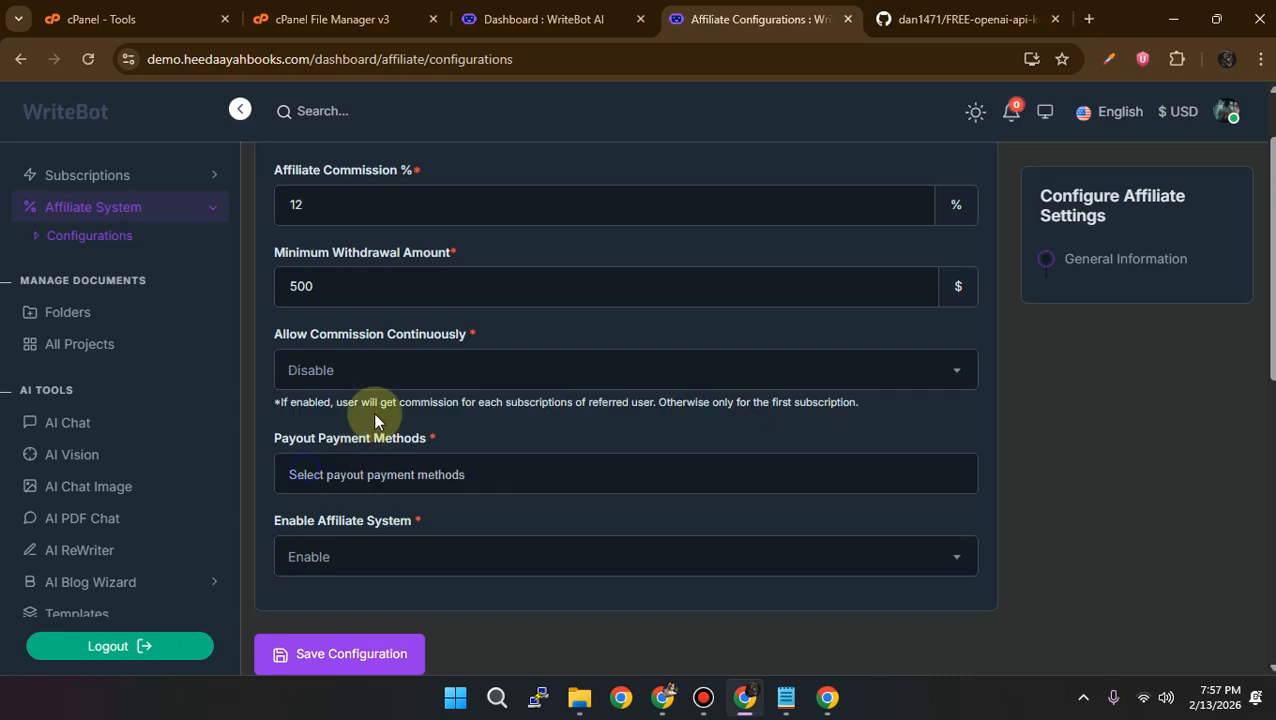
Check the payout methods and enable options, save the affiliate configuration, and open Folders.
click(433, 470)
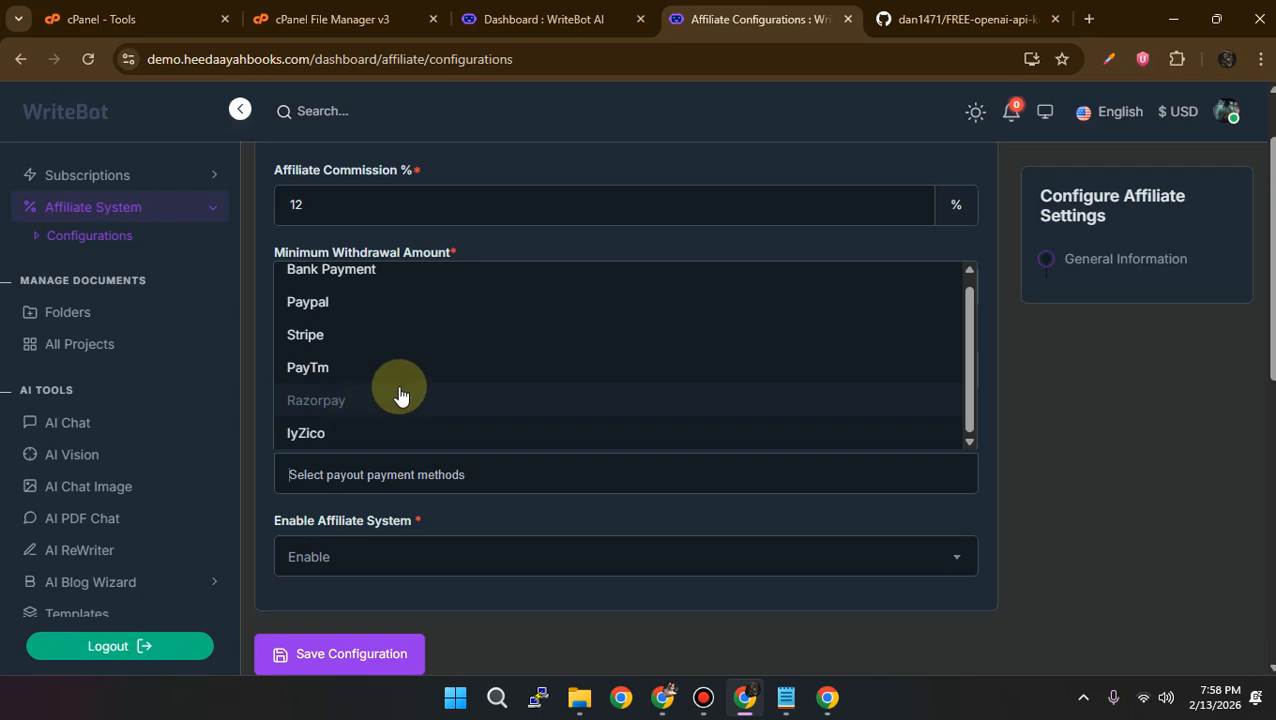
click(366, 556)
click(375, 563)
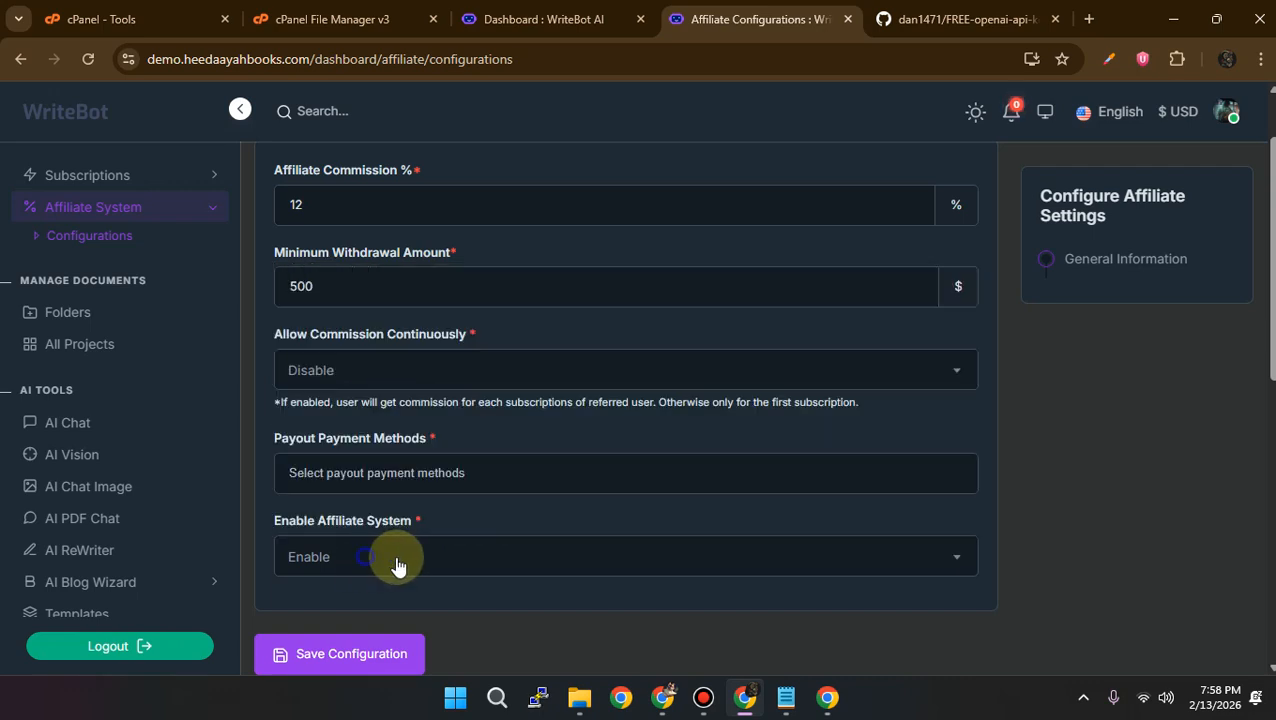
click(345, 653)
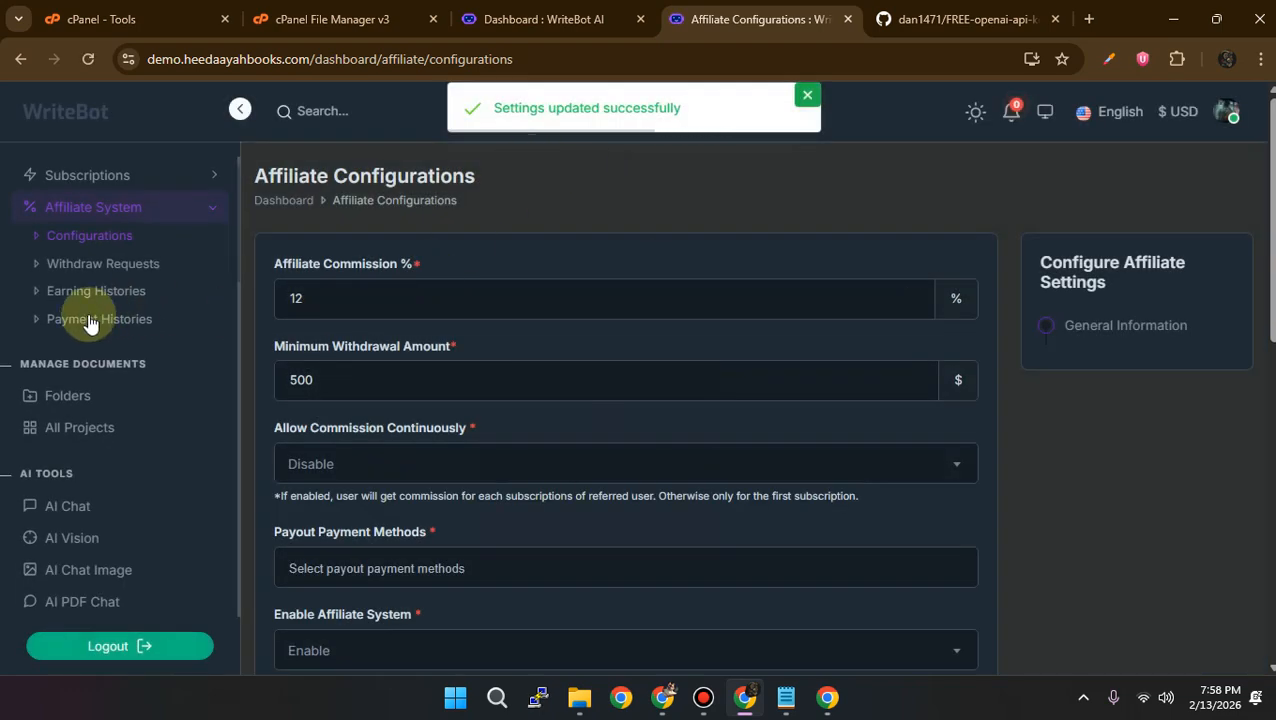
scroll(100, 310, down, 1)
click(80, 299)
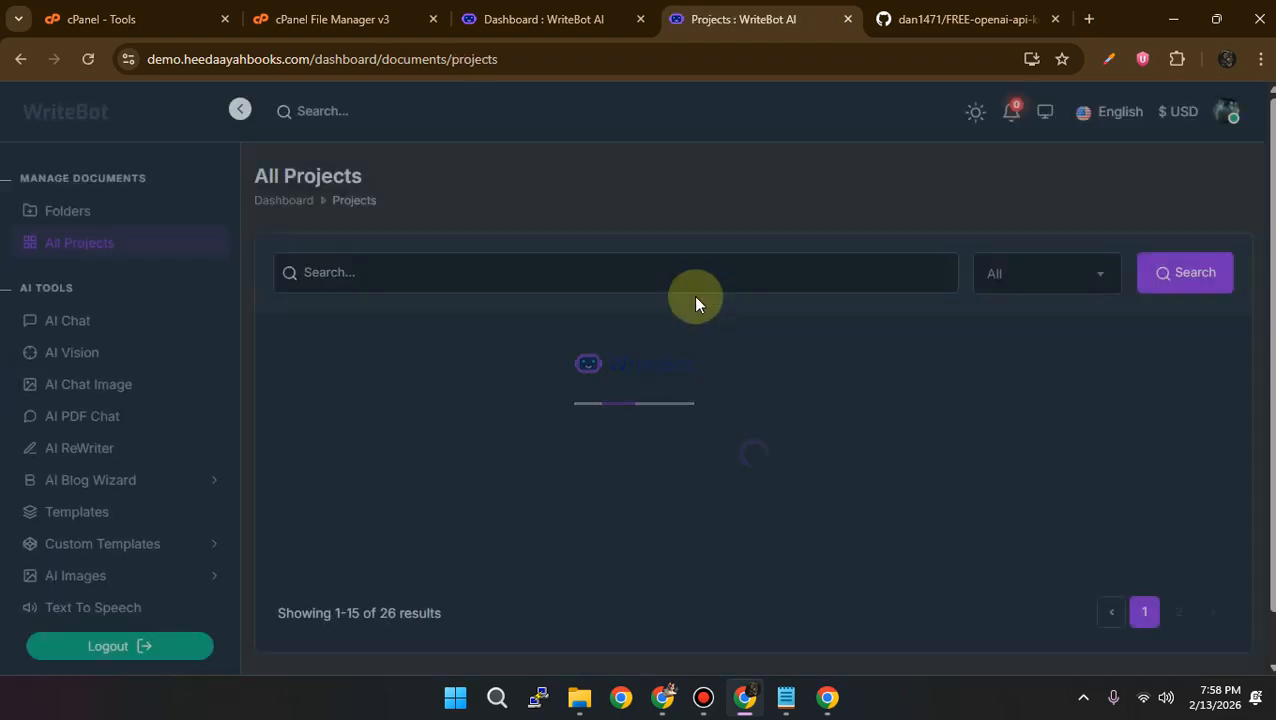
View popular-post-10.png from All Projects in a new tab, then close that tab.
scroll(803, 360, down, 4)
scroll(806, 355, down, 2)
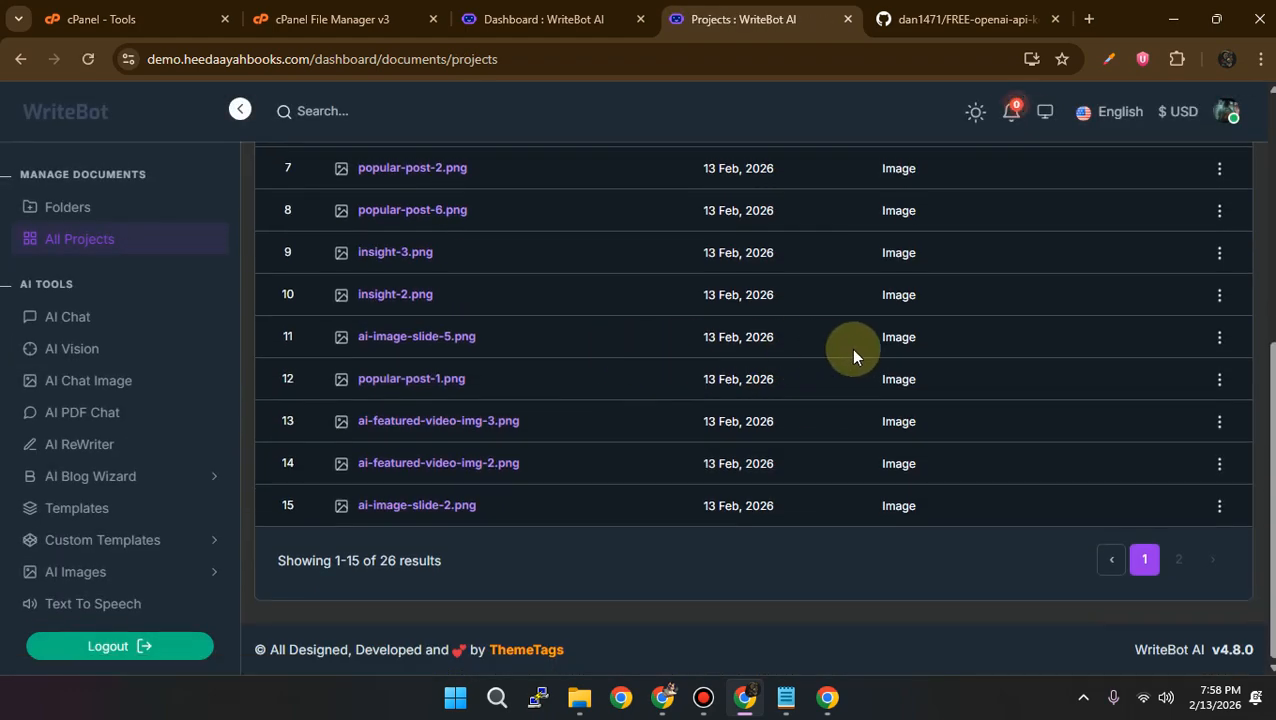
scroll(849, 347, up, 5)
right_click(441, 296)
click(572, 308)
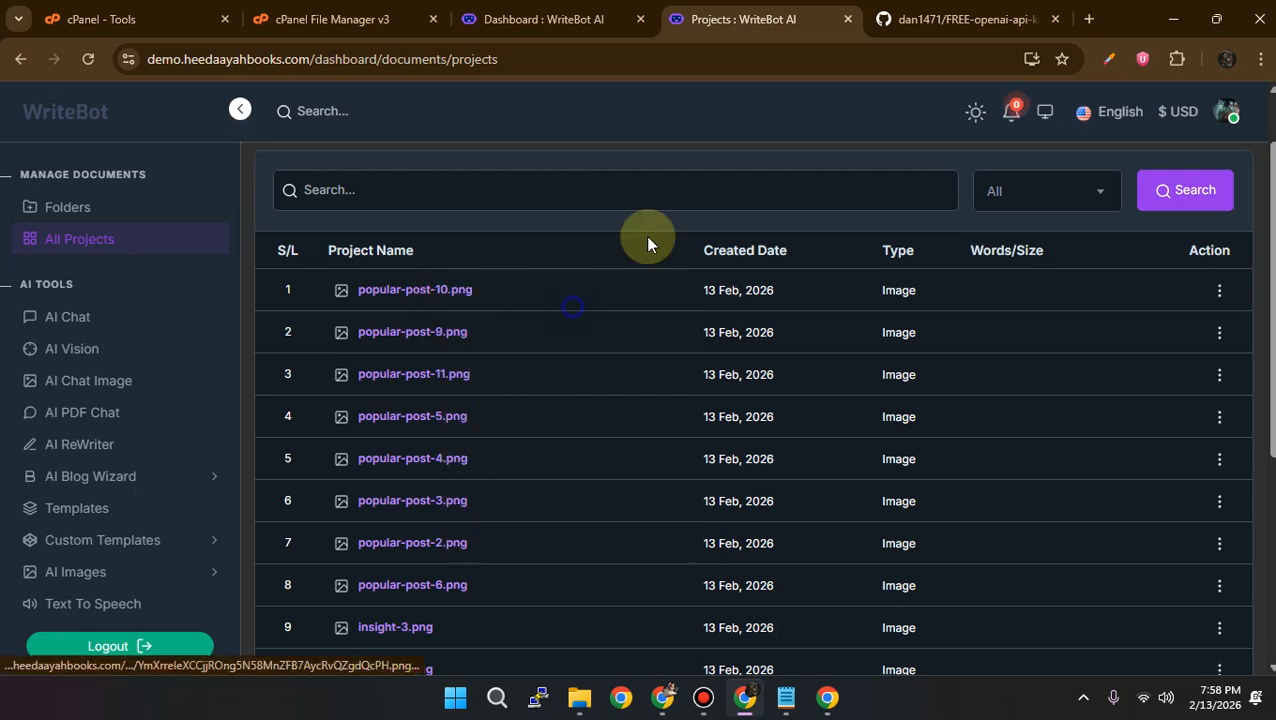
click(758, 20)
click(623, 8)
click(882, 19)
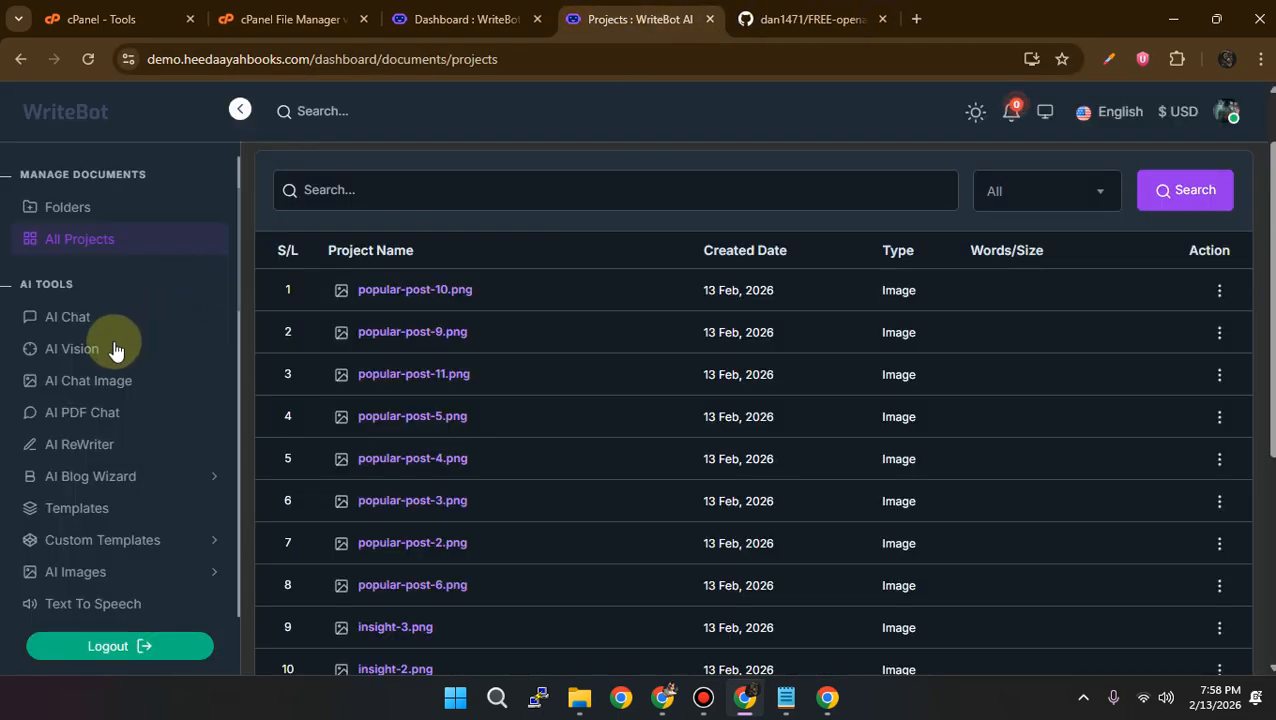
scroll(110, 300, down, 3)
scroll(120, 276, up, 3)
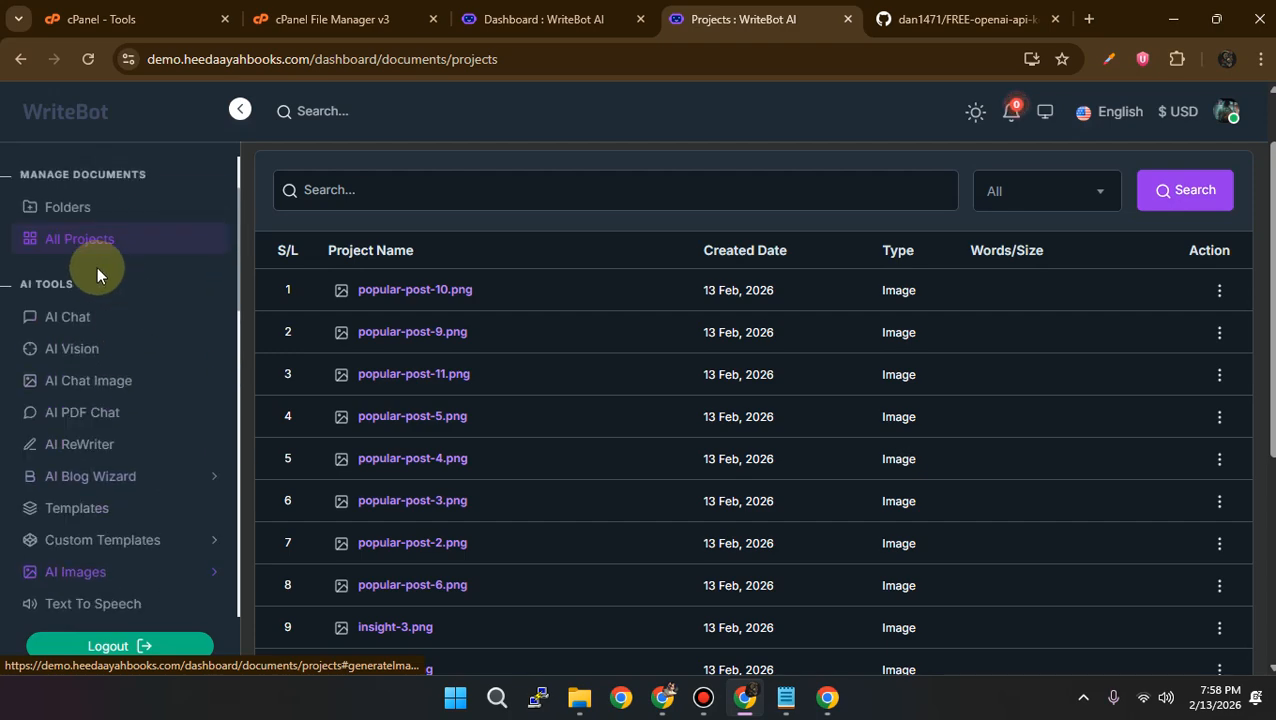
scroll(100, 282, down, 3)
scroll(120, 271, down, 2)
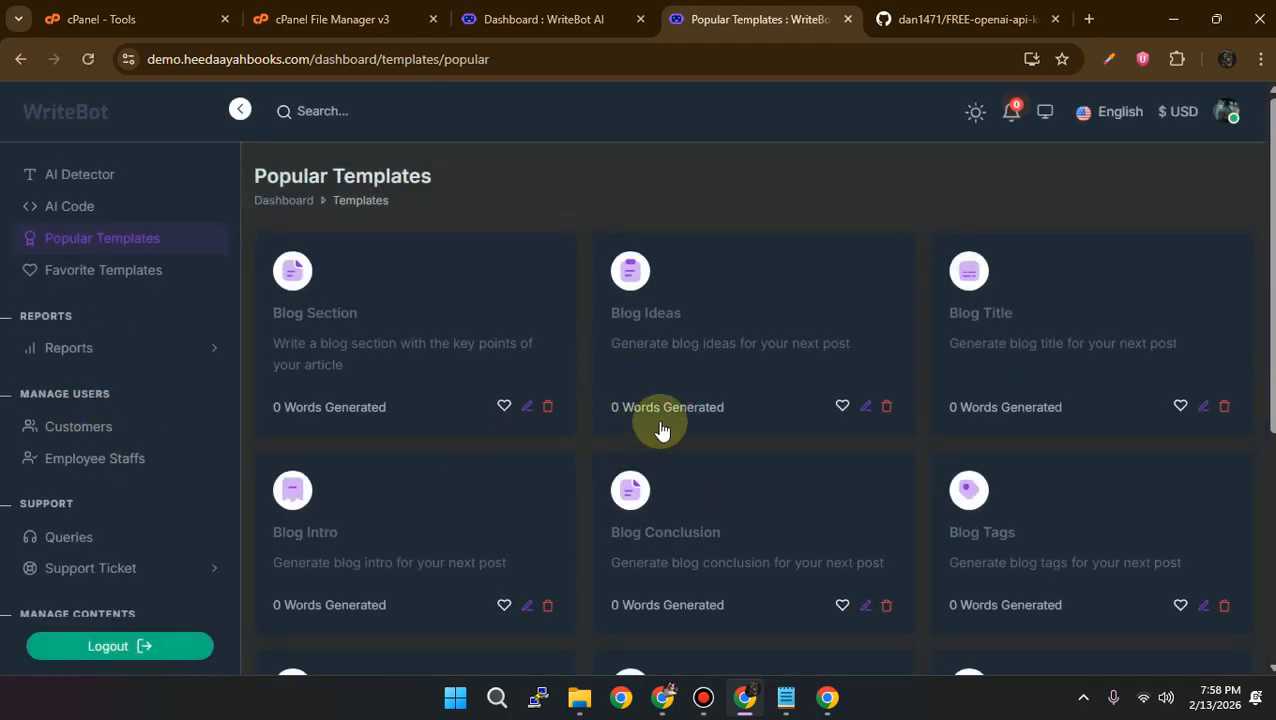
Open the Blog Summary template and keep English as the language.
scroll(655, 425, down, 5)
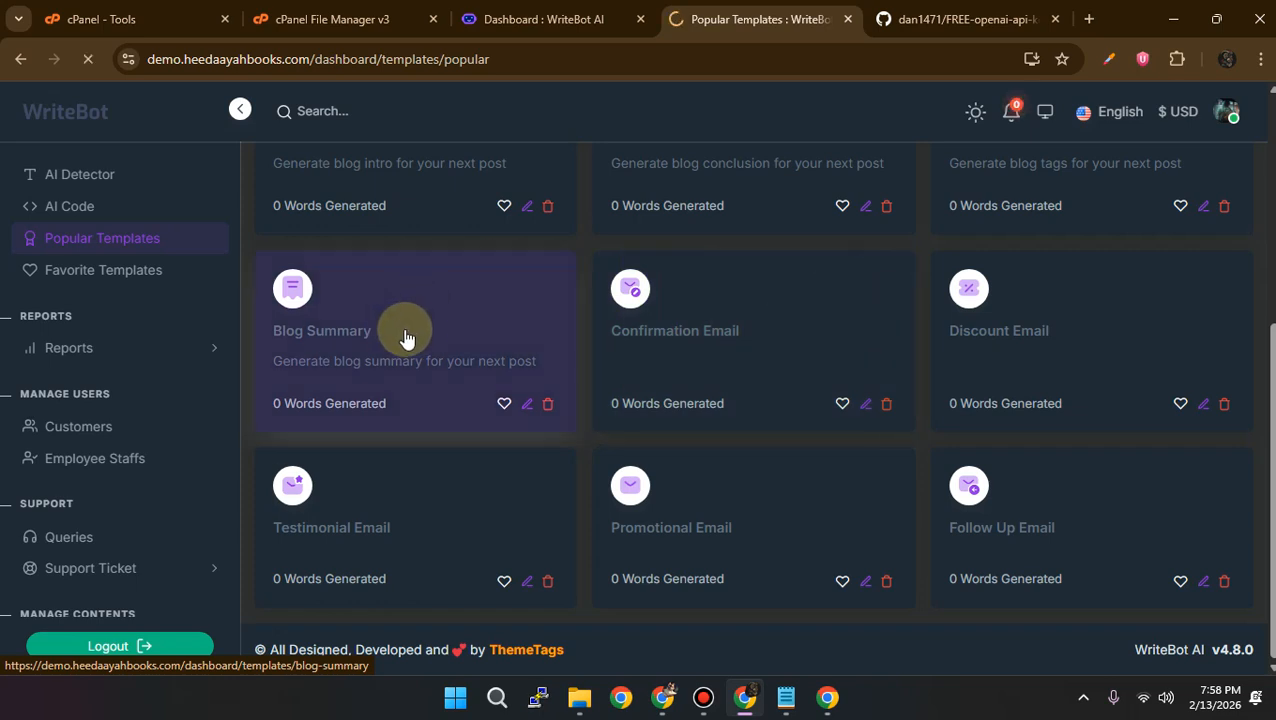
click(507, 413)
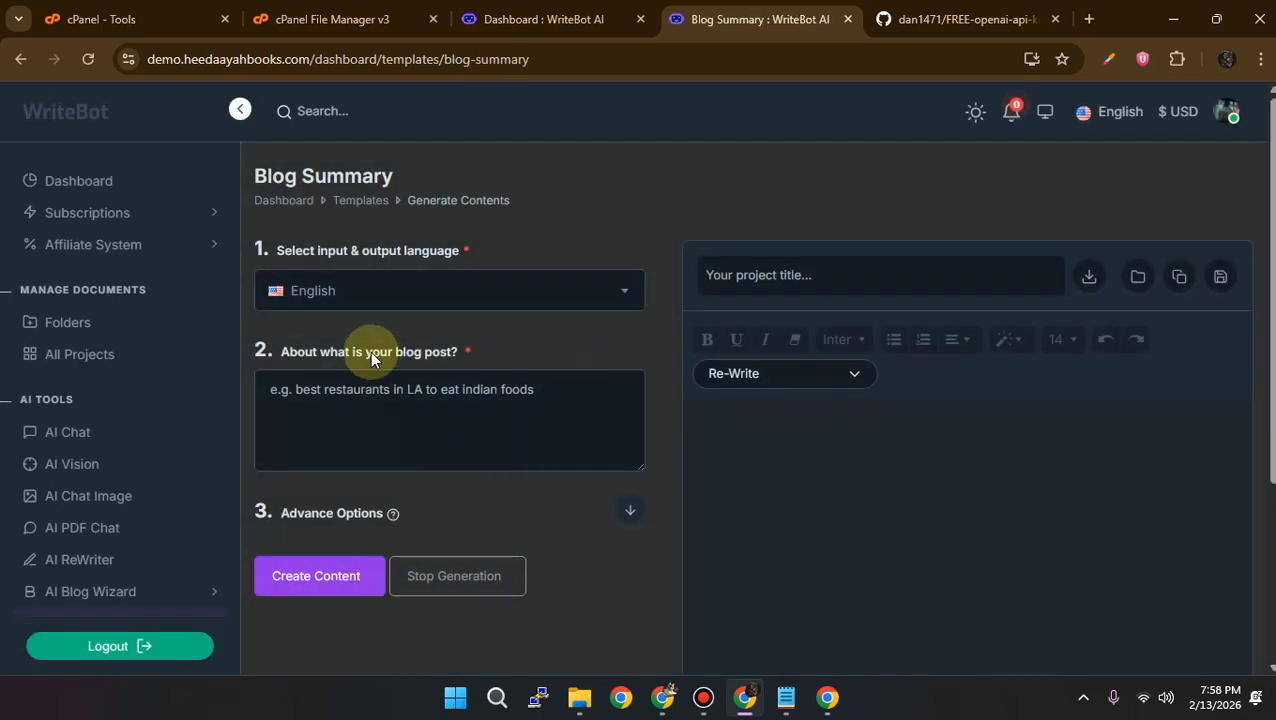
click(437, 376)
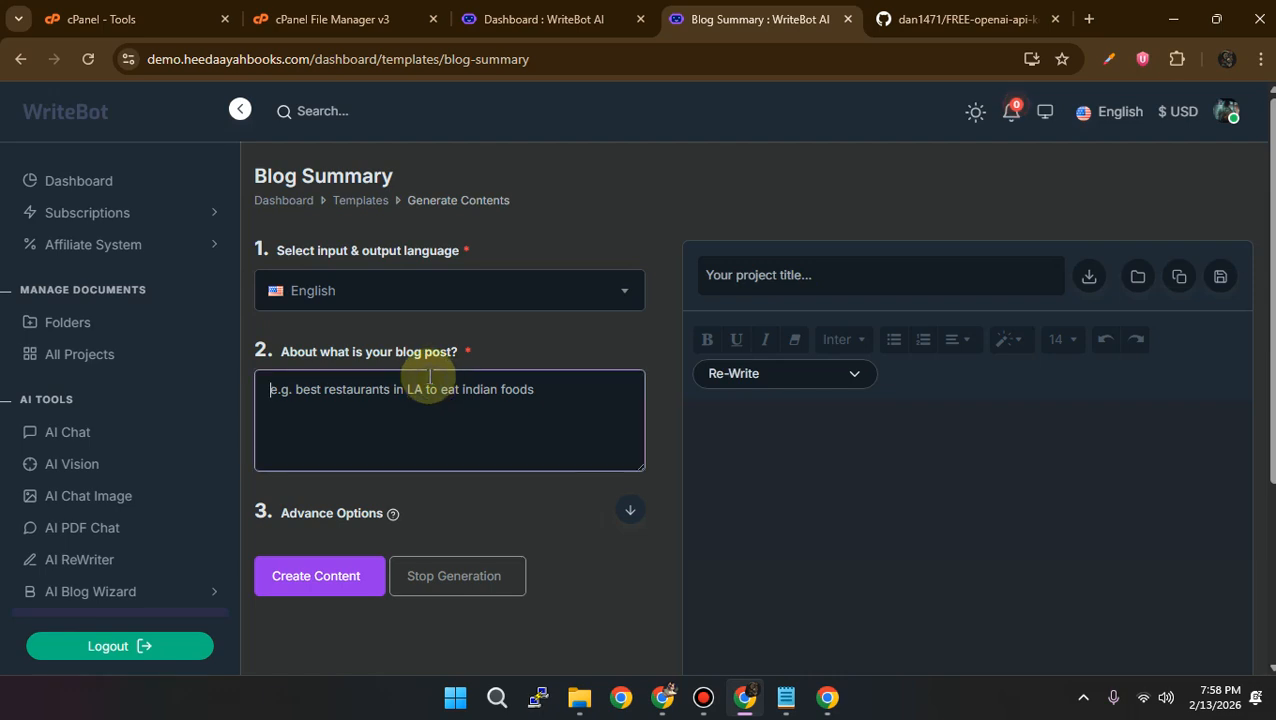
click(413, 300)
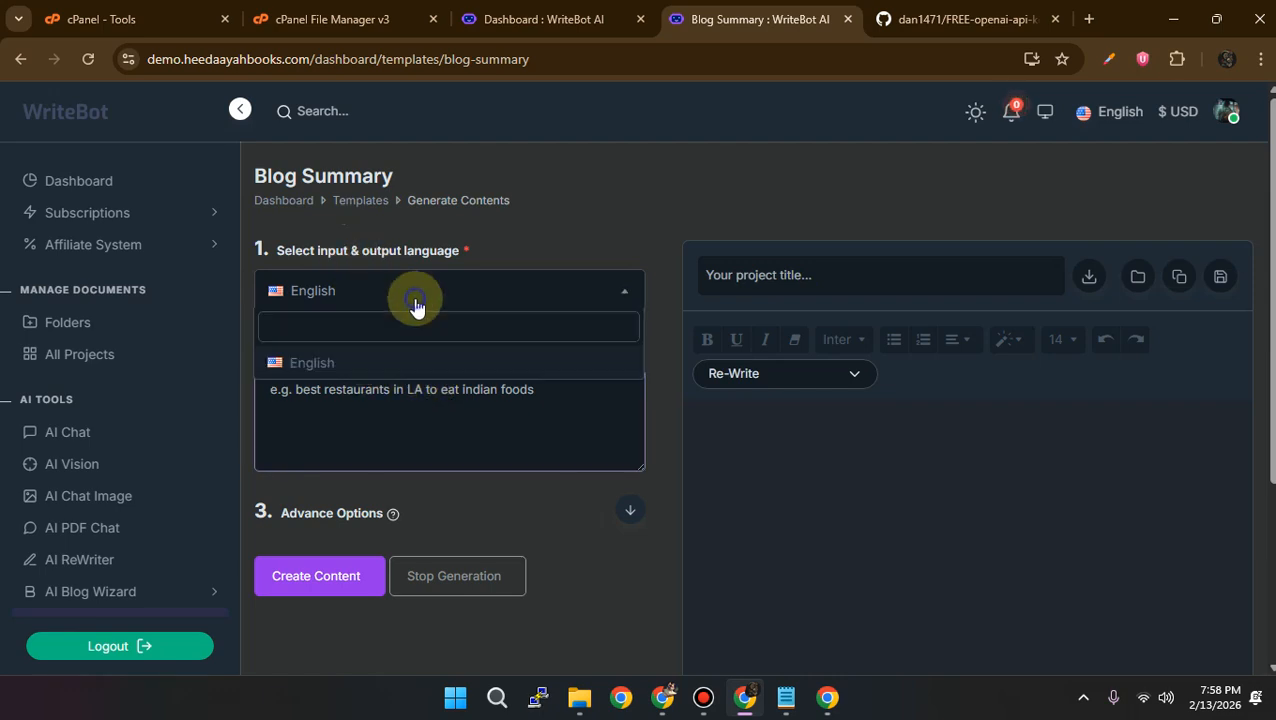
click(370, 362)
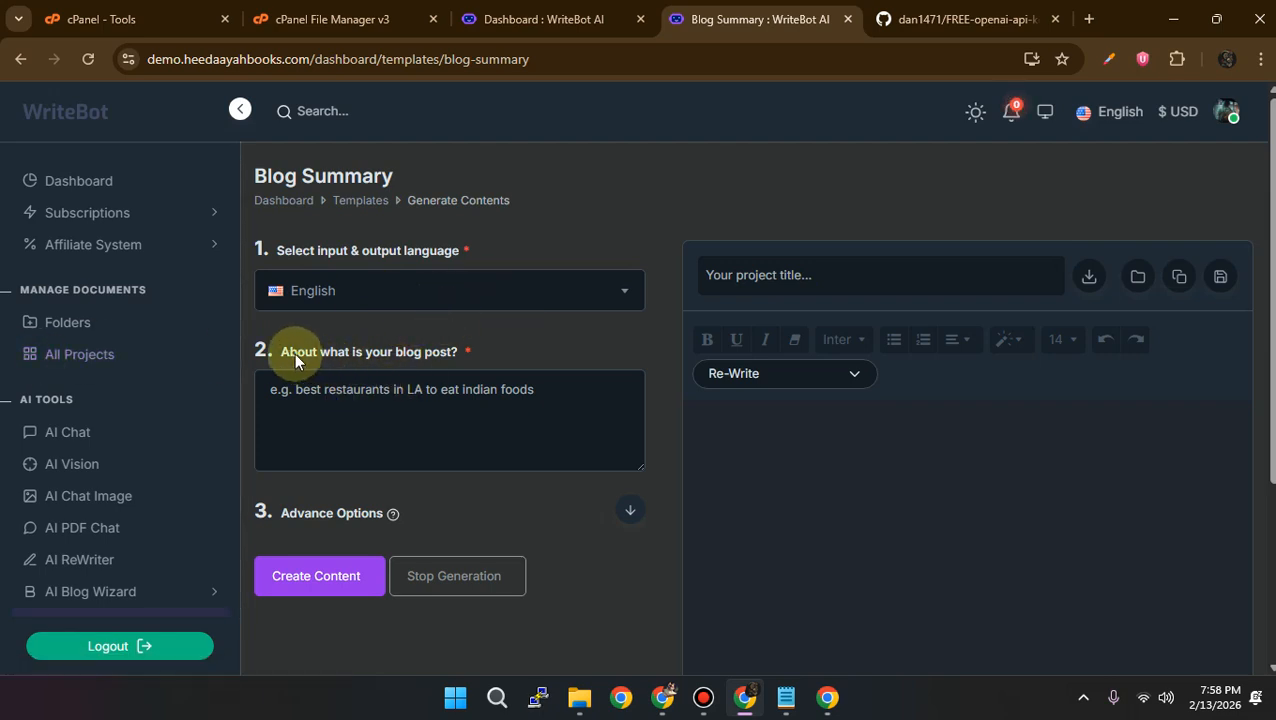
drag(462, 339, 462, 345)
click(396, 432)
scroll(337, 412, down, 3)
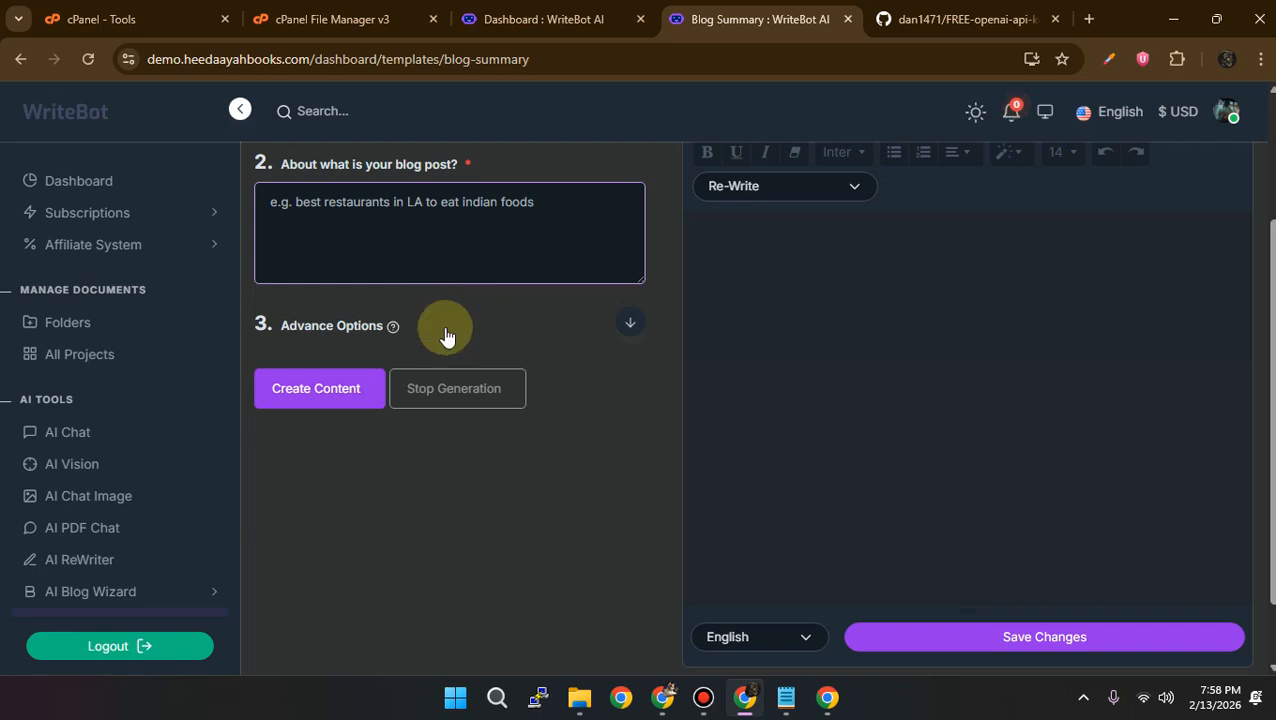
scroll(338, 396, up, 3)
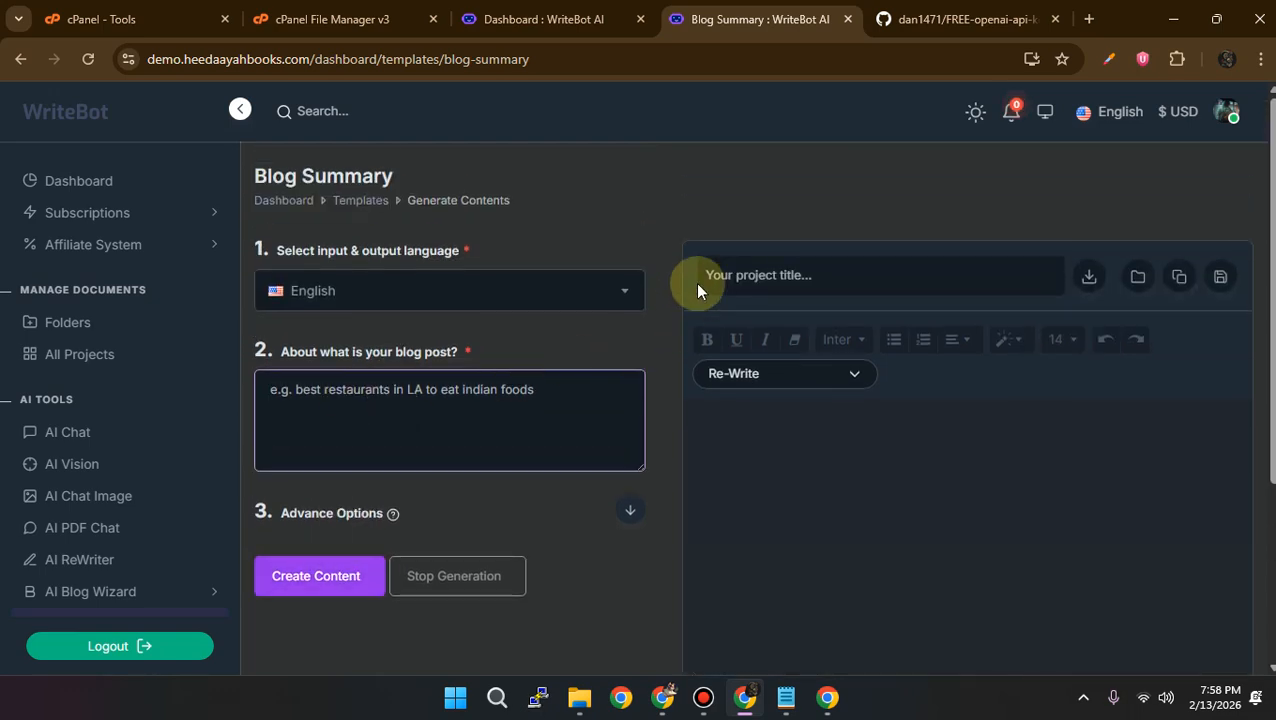
Keep Re-Write mode, enter topic 'ret' and generate content, which fails with an error.
click(792, 373)
click(792, 401)
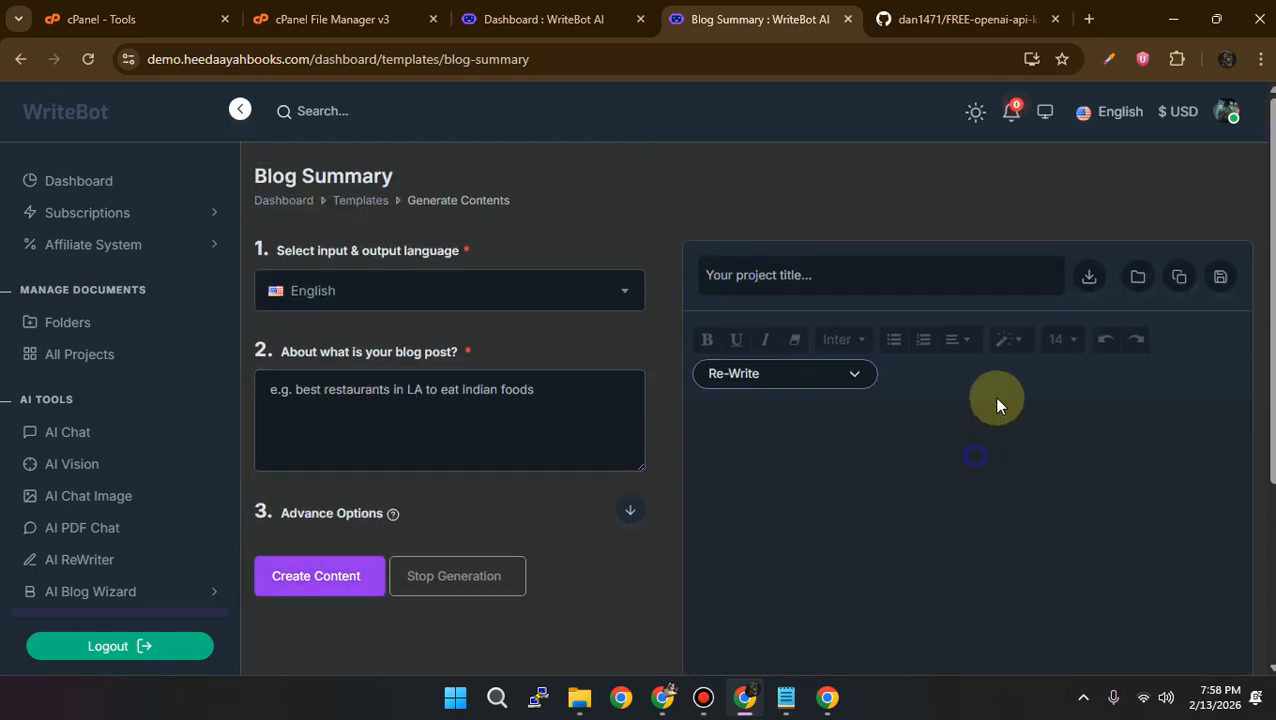
scroll(998, 300, down, 3)
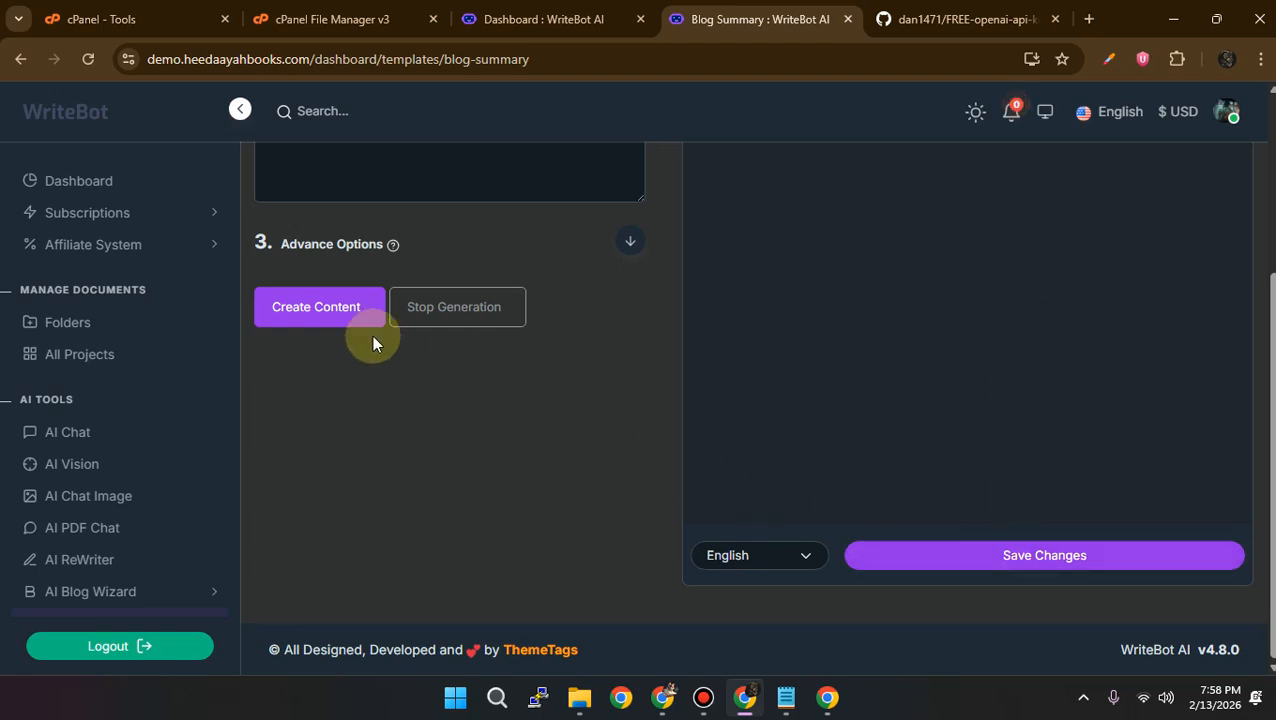
scroll(399, 342, up, 2)
text(ret)
click(340, 492)
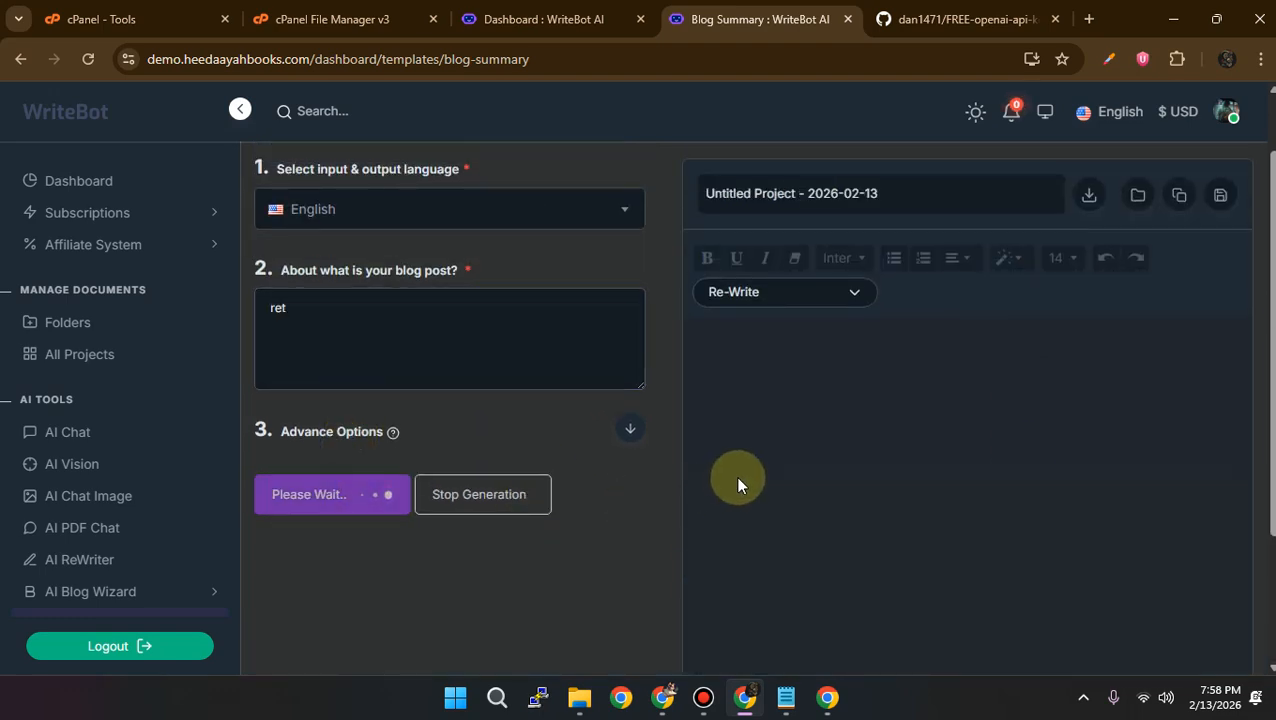
drag(917, 191, 727, 243)
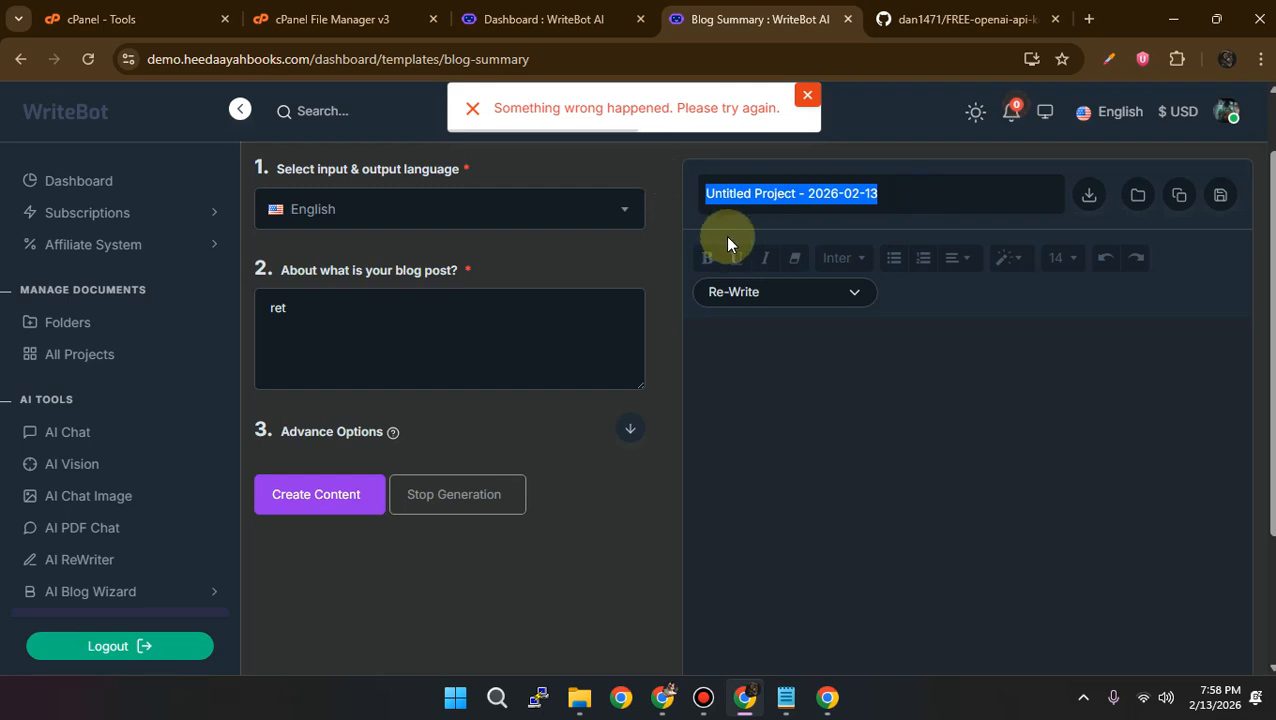
drag(520, 110, 697, 118)
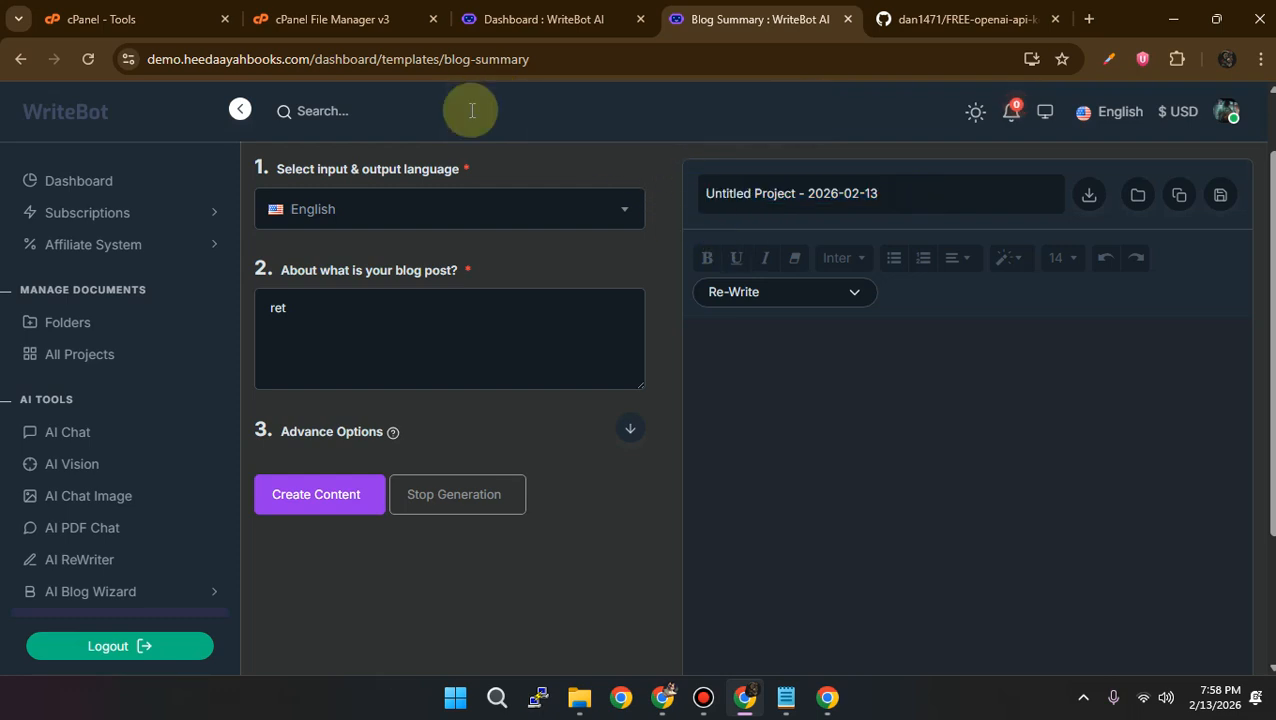
scroll(865, 472, down, 3)
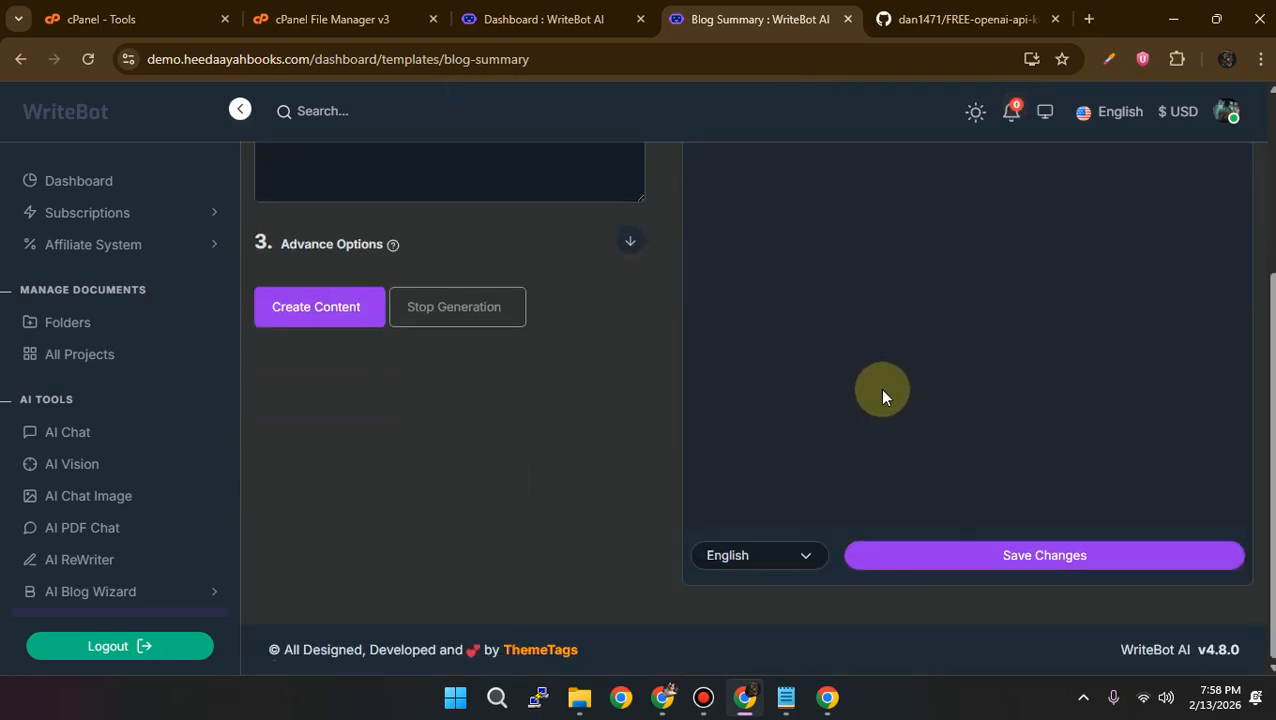
Go to AI Settings > Fine Tuning and start a new fine-tune job.
scroll(860, 400, up, 3)
scroll(150, 435, down, 3)
scroll(152, 410, down, 4)
scroll(115, 368, down, 3)
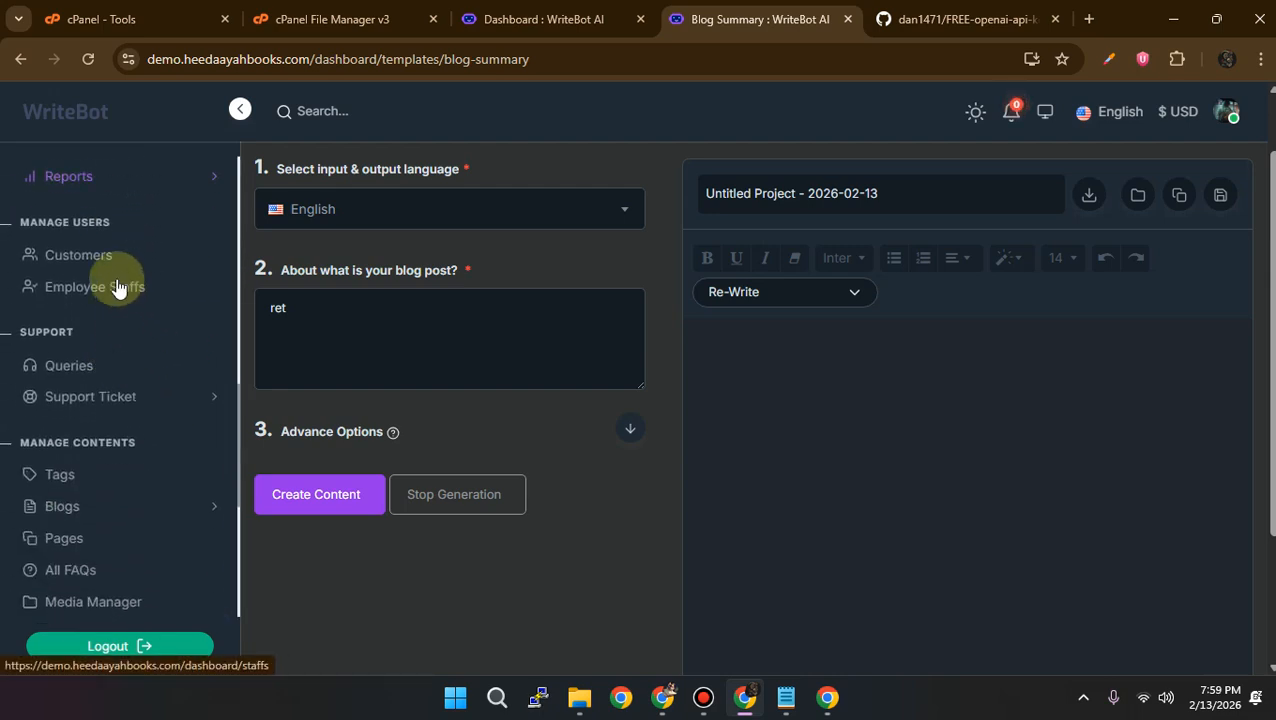
scroll(103, 392, down, 3)
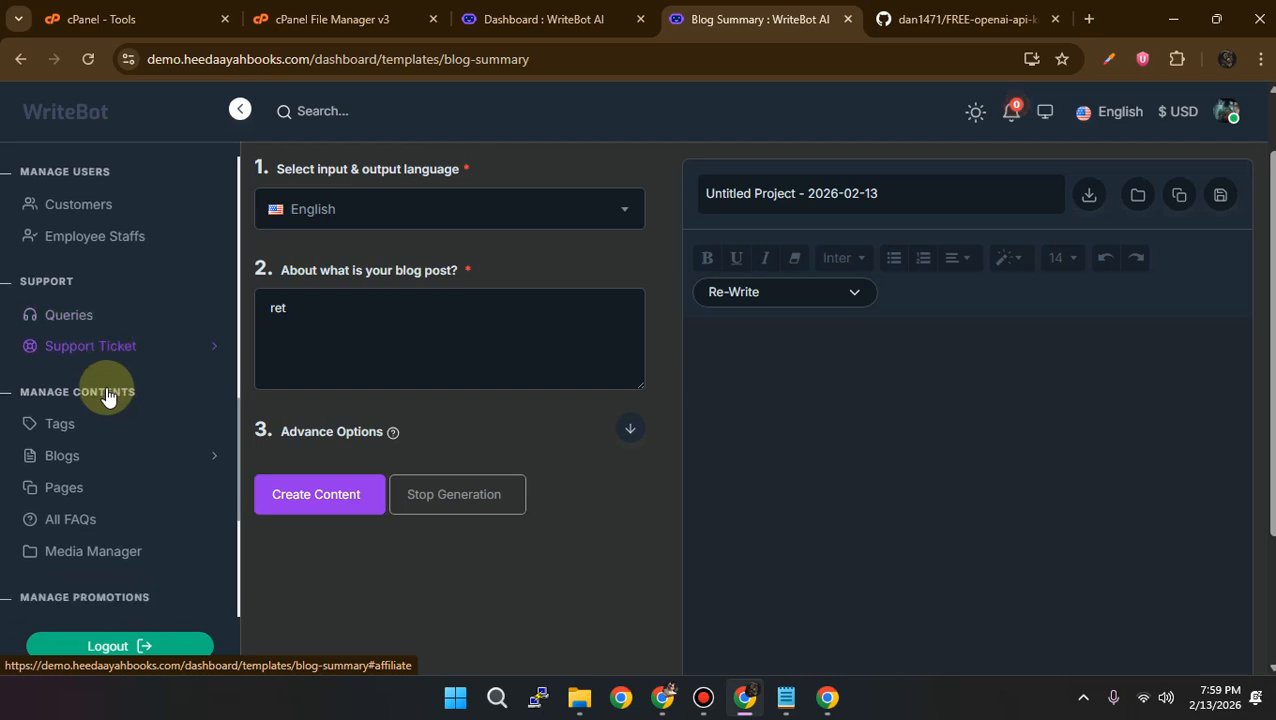
scroll(80, 385, down, 4)
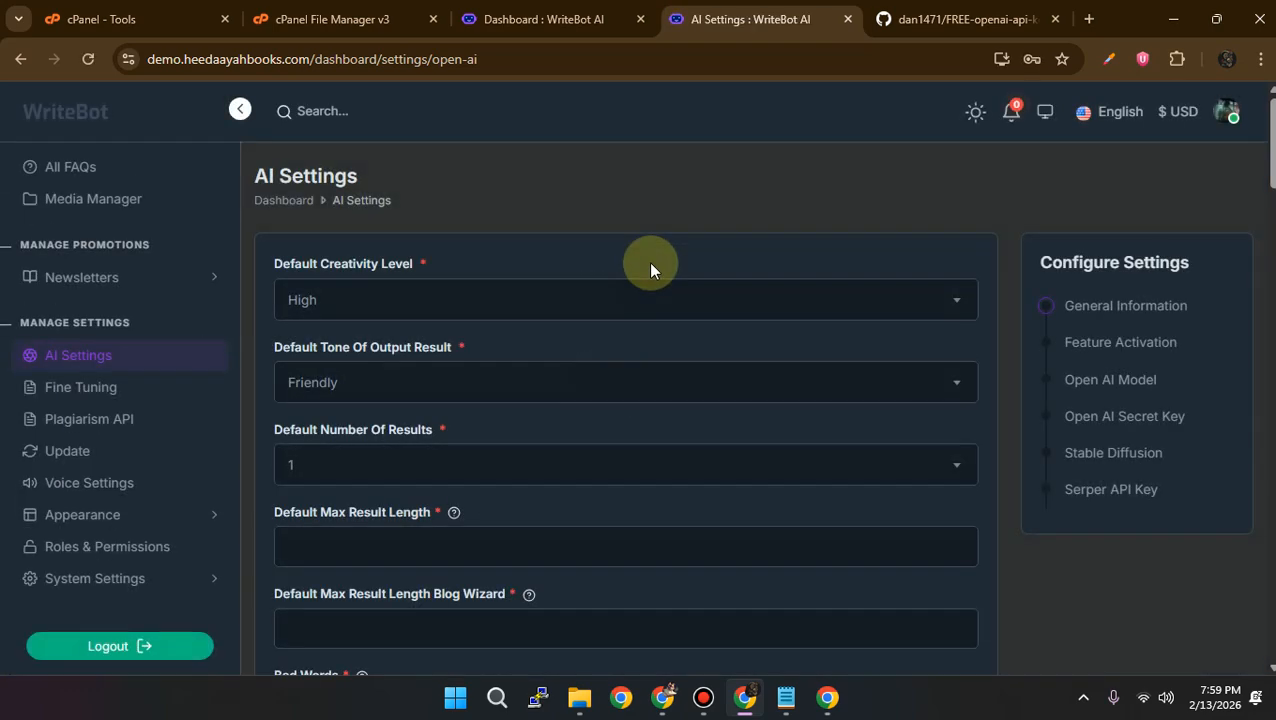
scroll(648, 265, down, 15)
scroll(748, 300, down, 5)
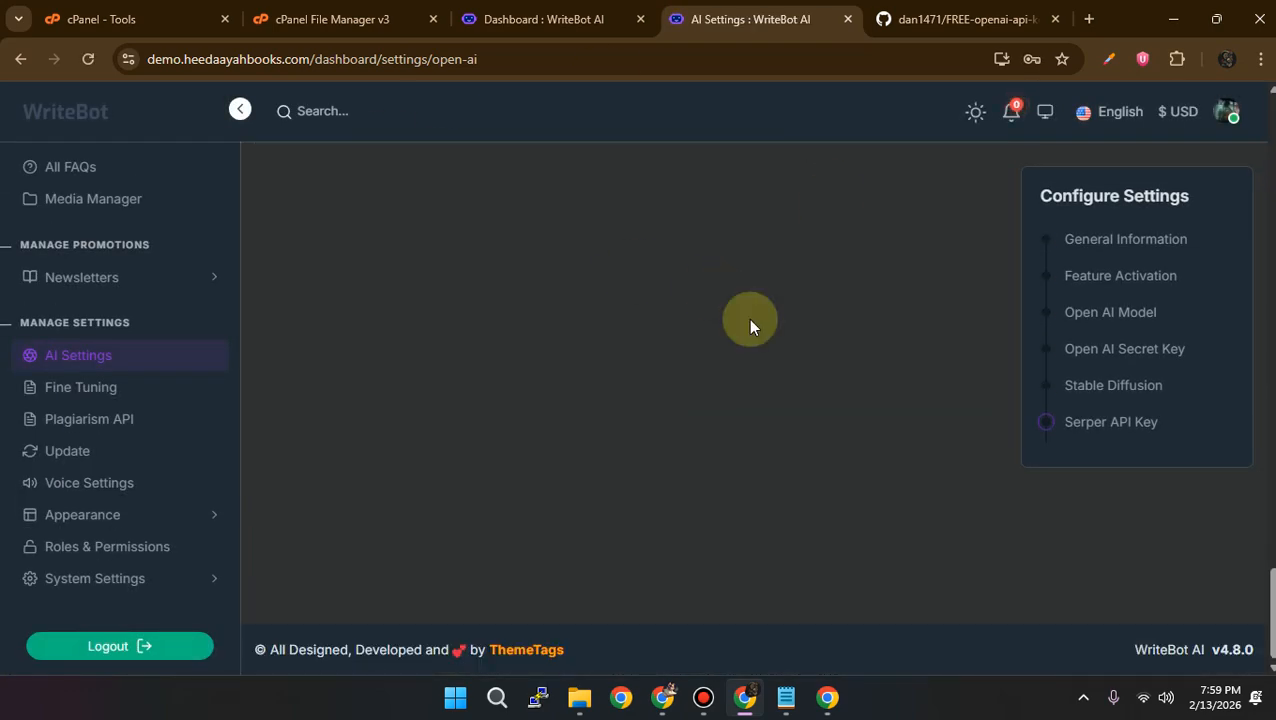
click(72, 390)
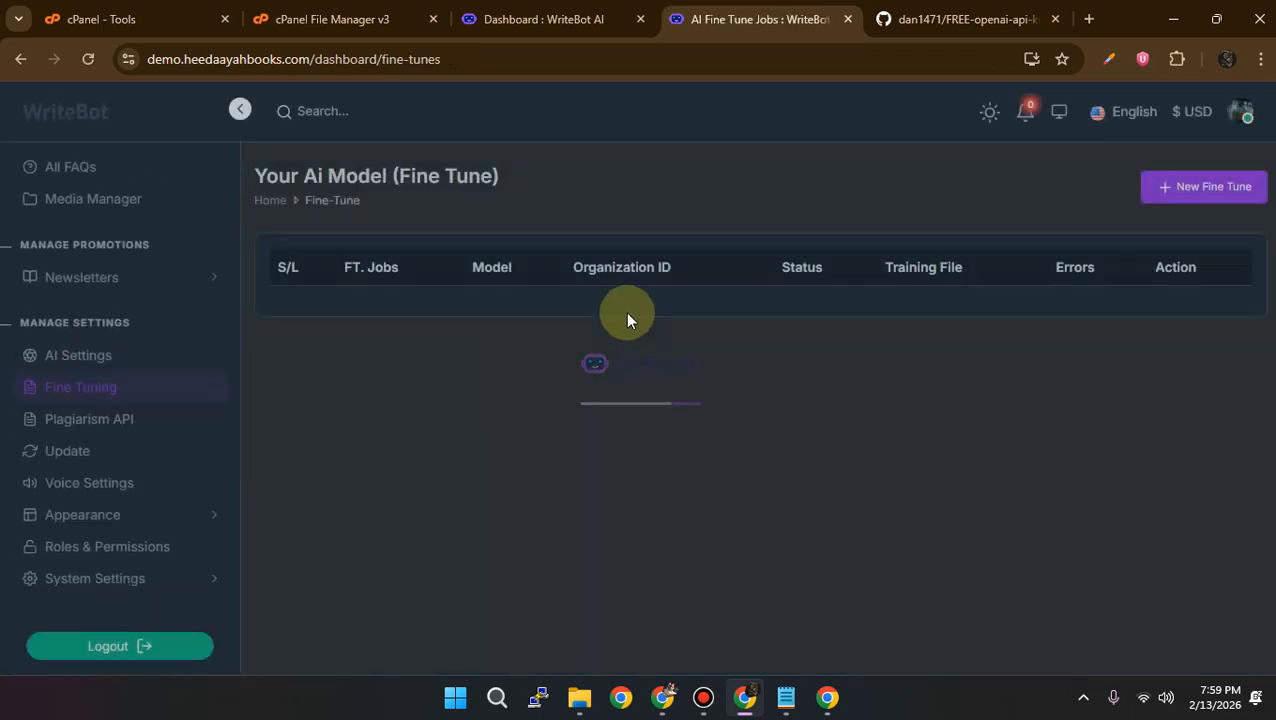
click(1176, 188)
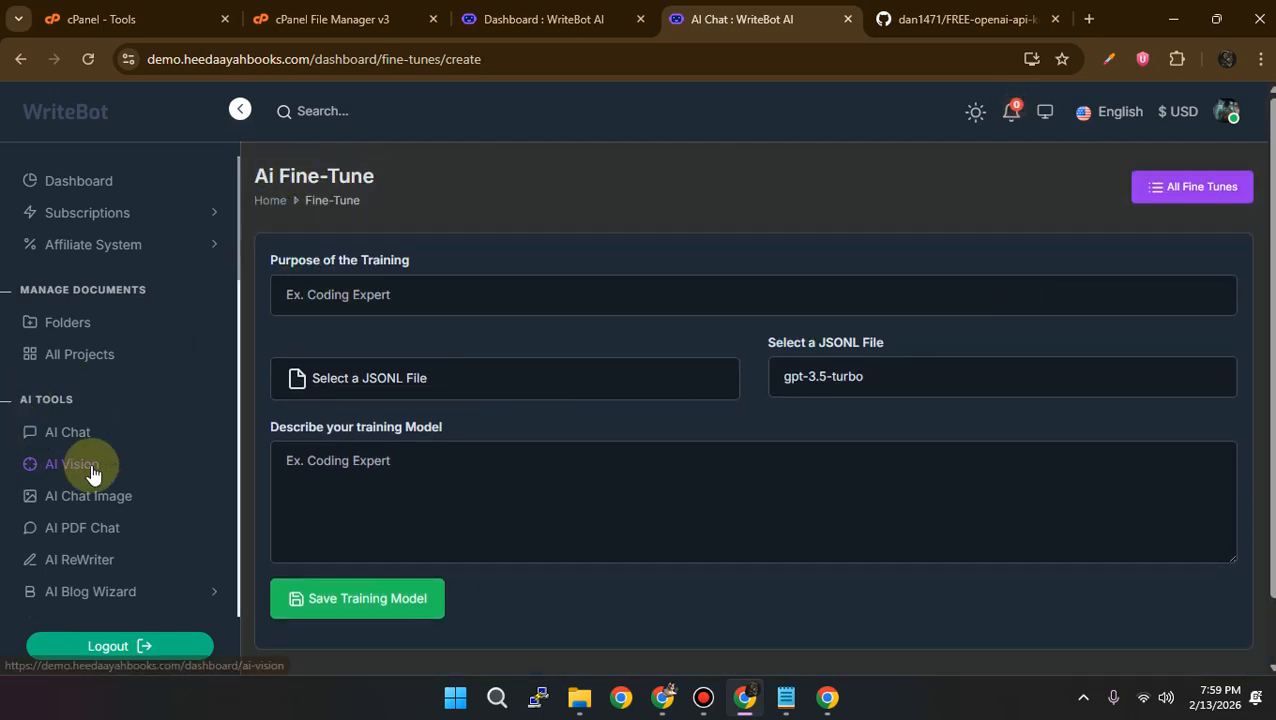
Expand the Appearance group and open the Website Footer configuration page.
scroll(114, 407, down, 10)
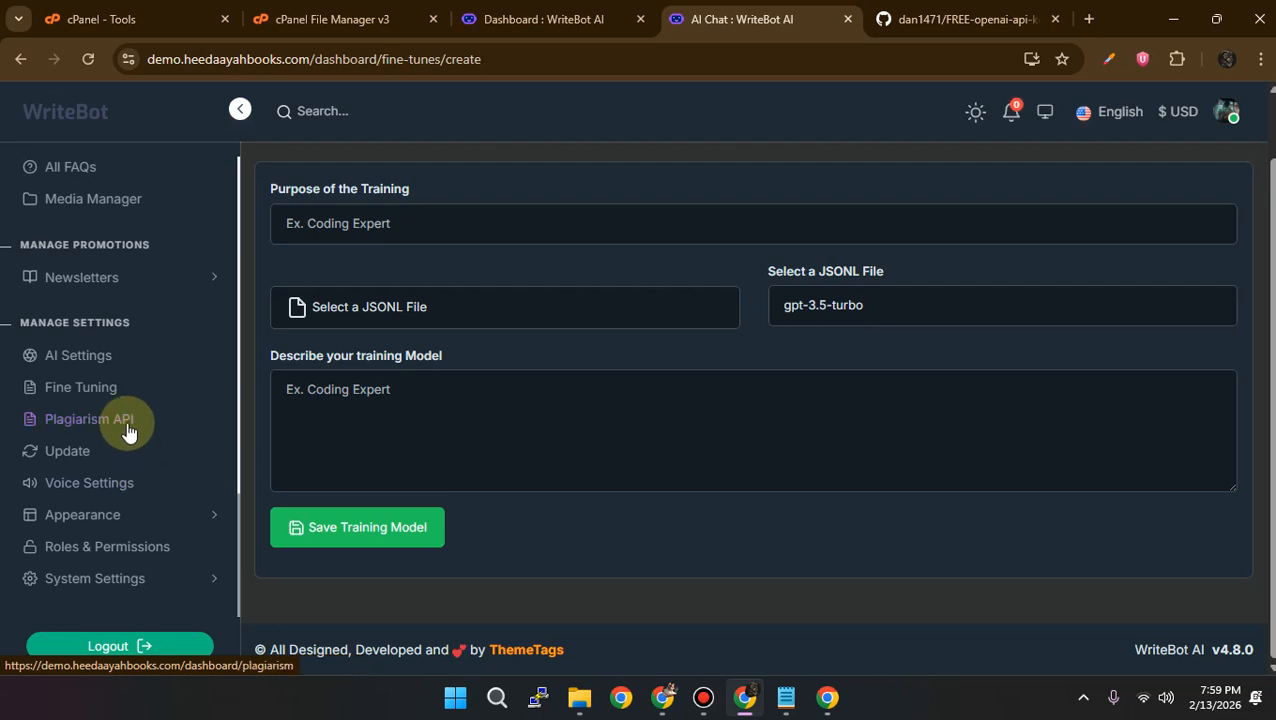
click(98, 512)
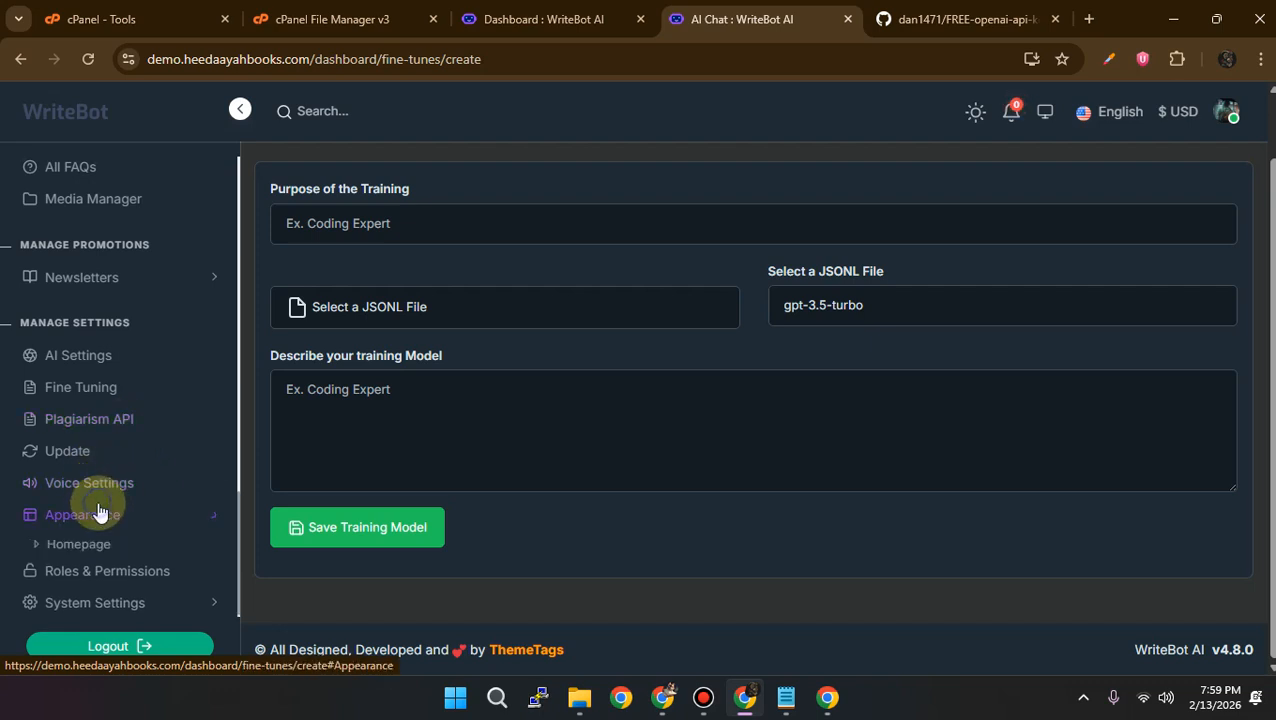
scroll(104, 510, down, 2)
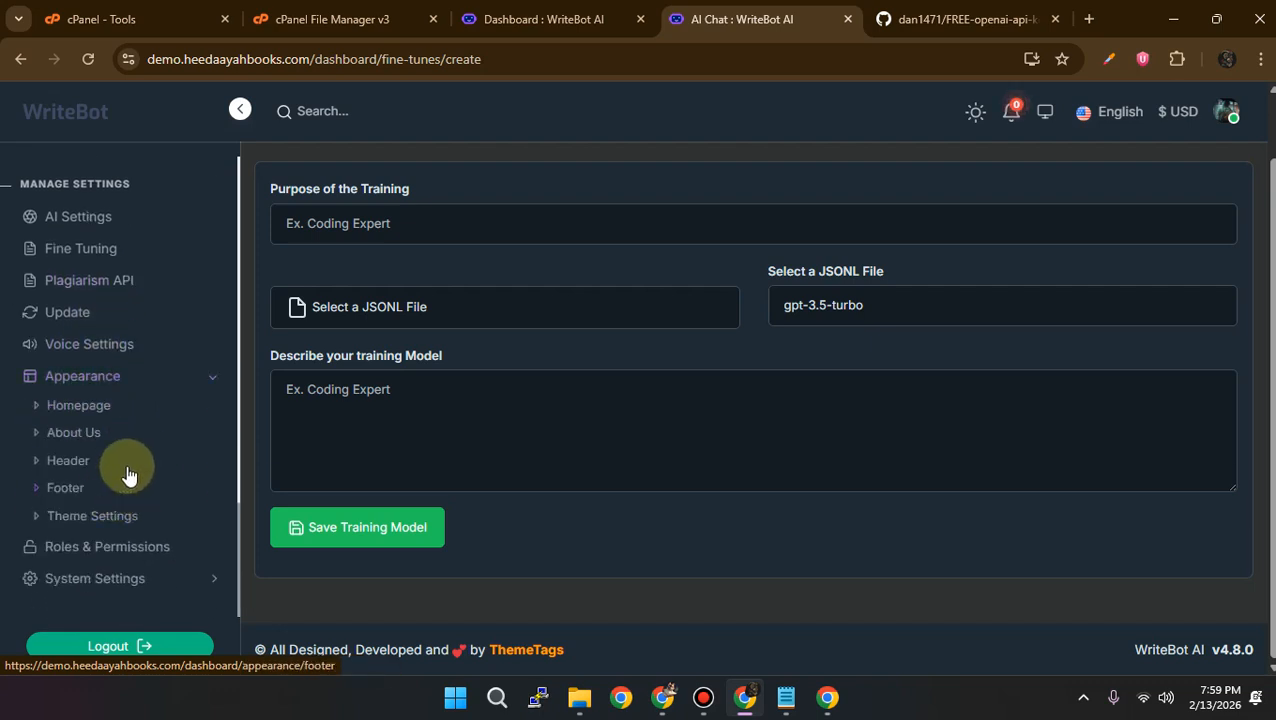
click(73, 494)
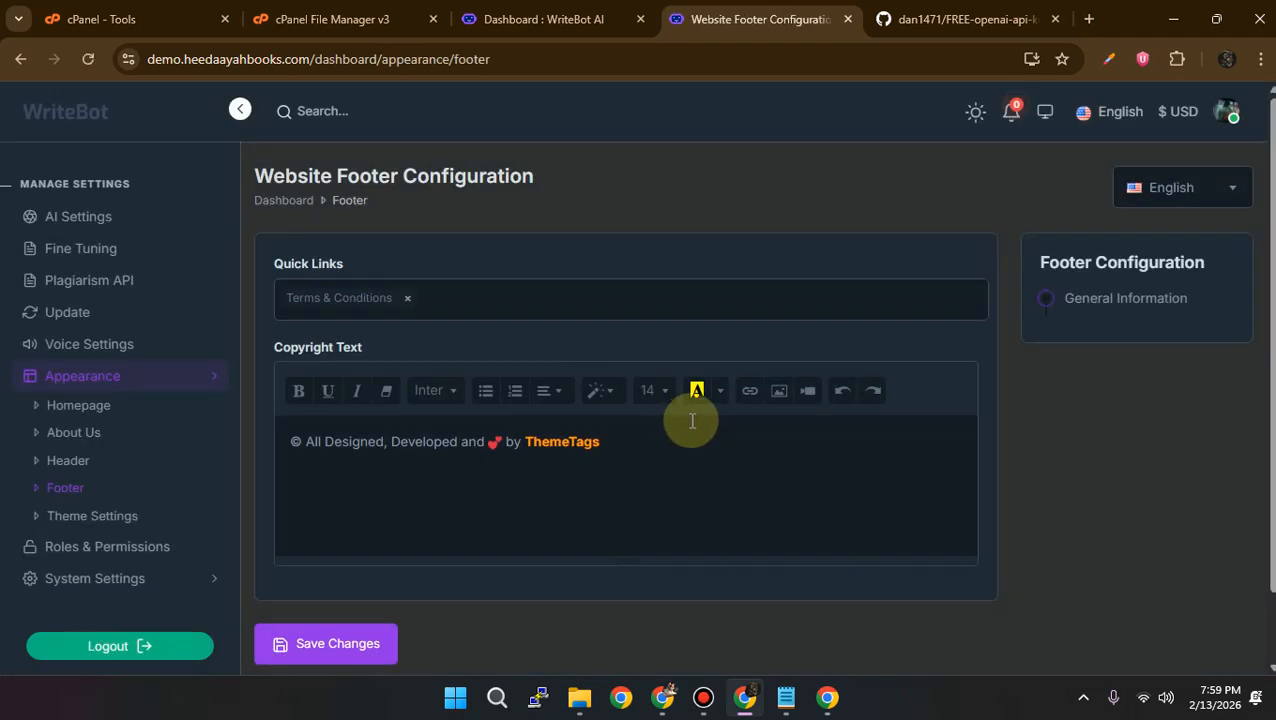
Replace the ThemeTags copyright credit with the owner's name, link it to Google, and save.
click(498, 18)
scroll(518, 418, down, 5)
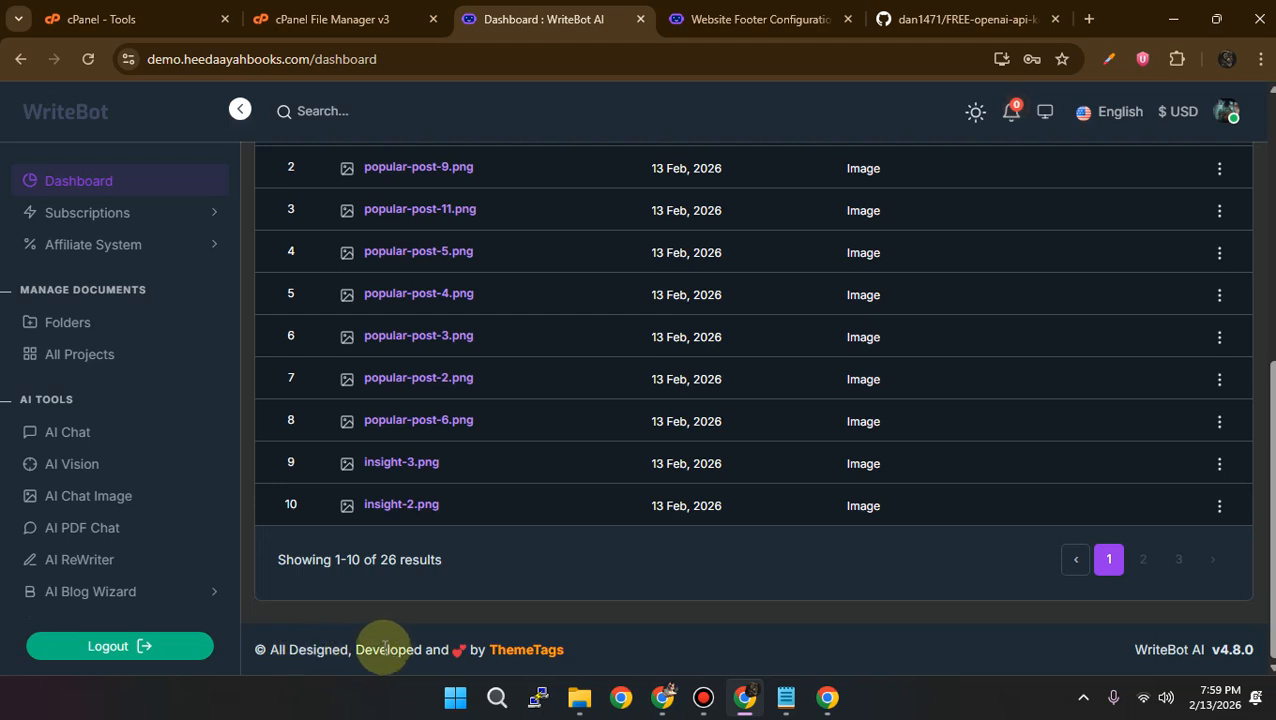
click(735, 14)
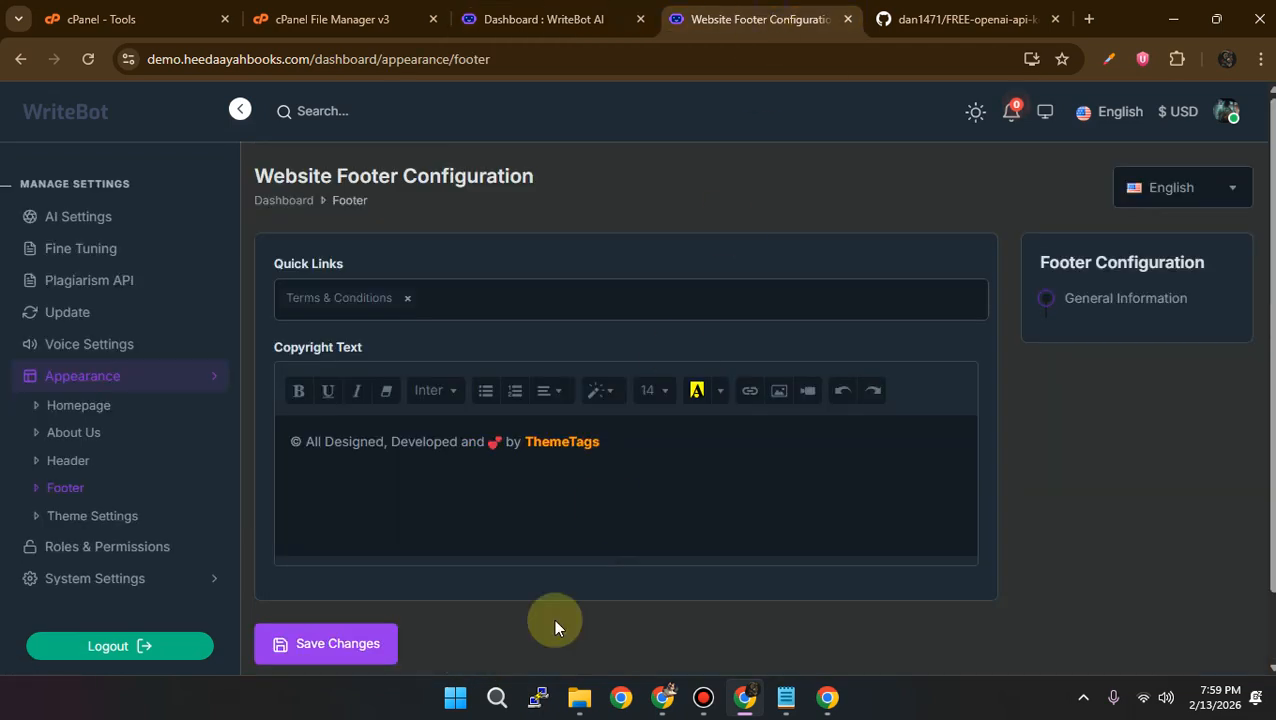
click(705, 437)
drag(628, 455, 518, 457)
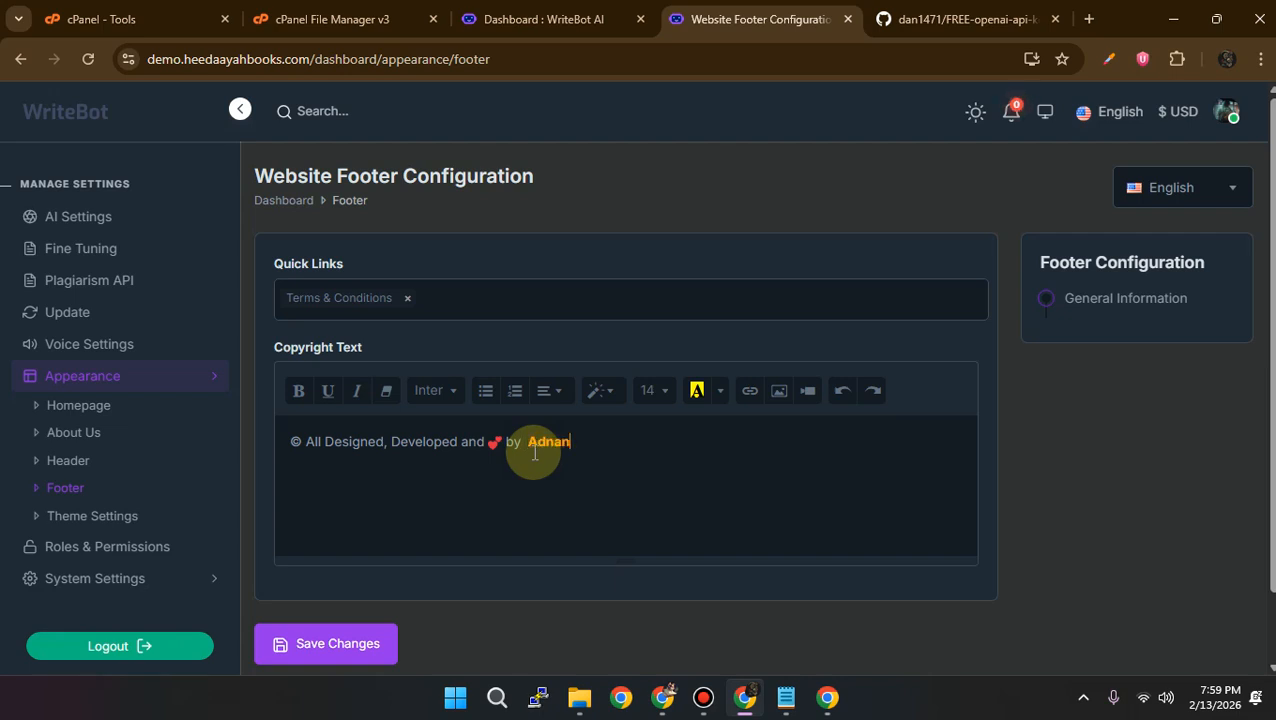
drag(607, 437, 541, 448)
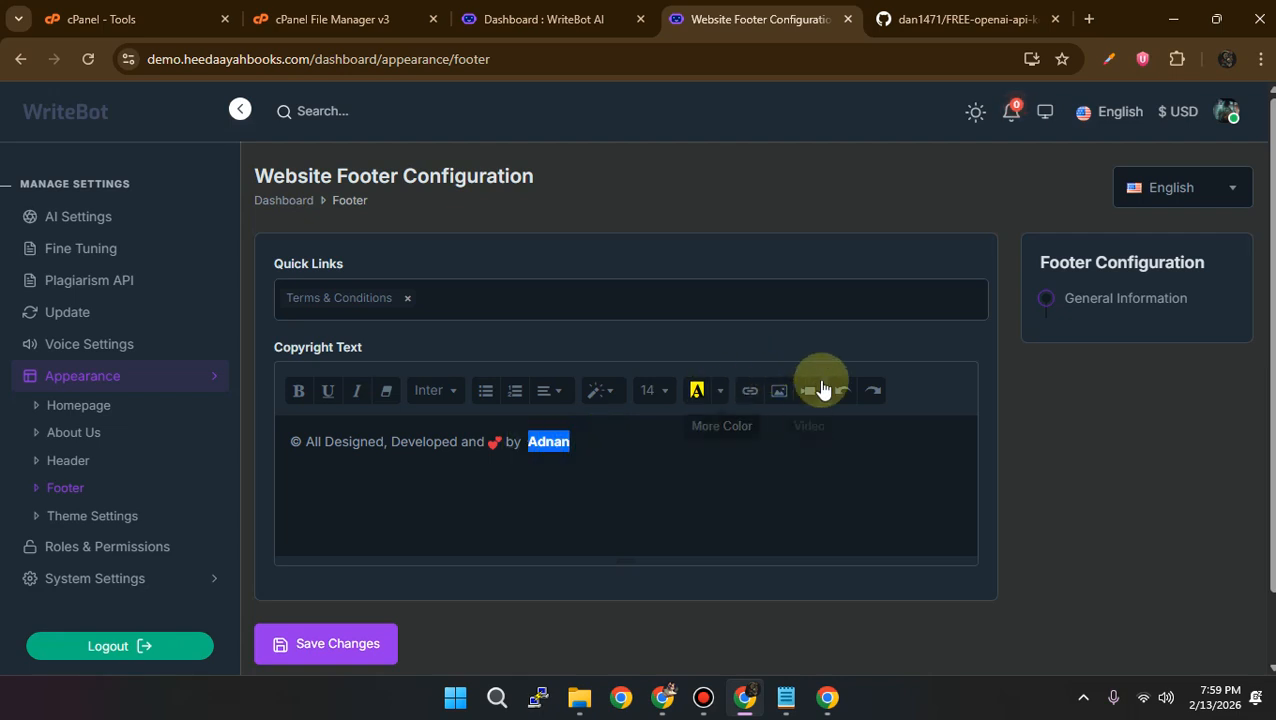
click(752, 390)
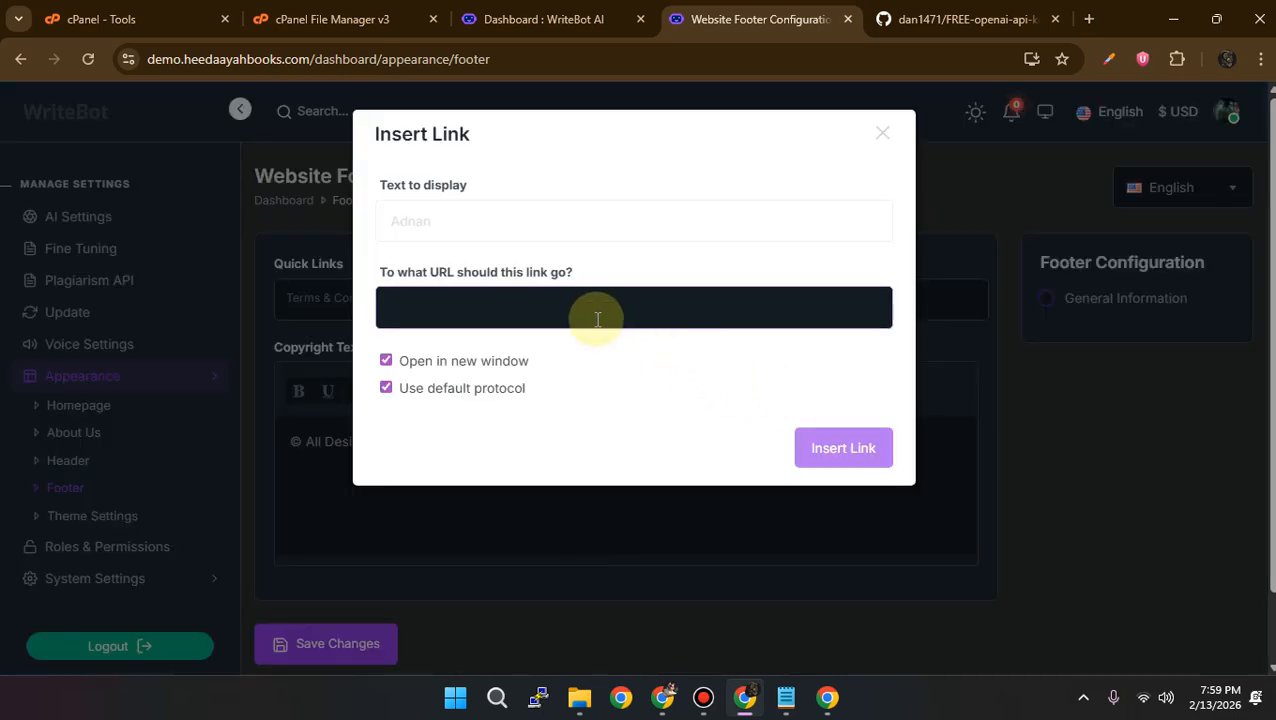
text(https://google.com)
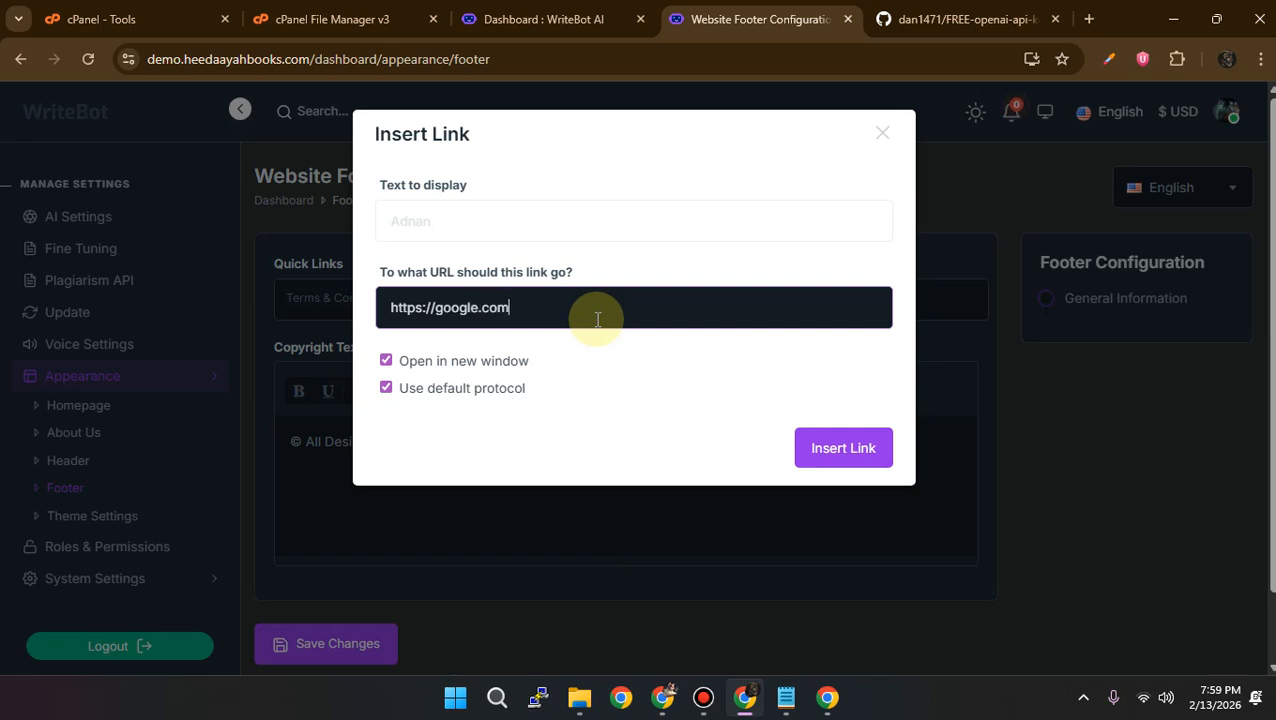
click(835, 460)
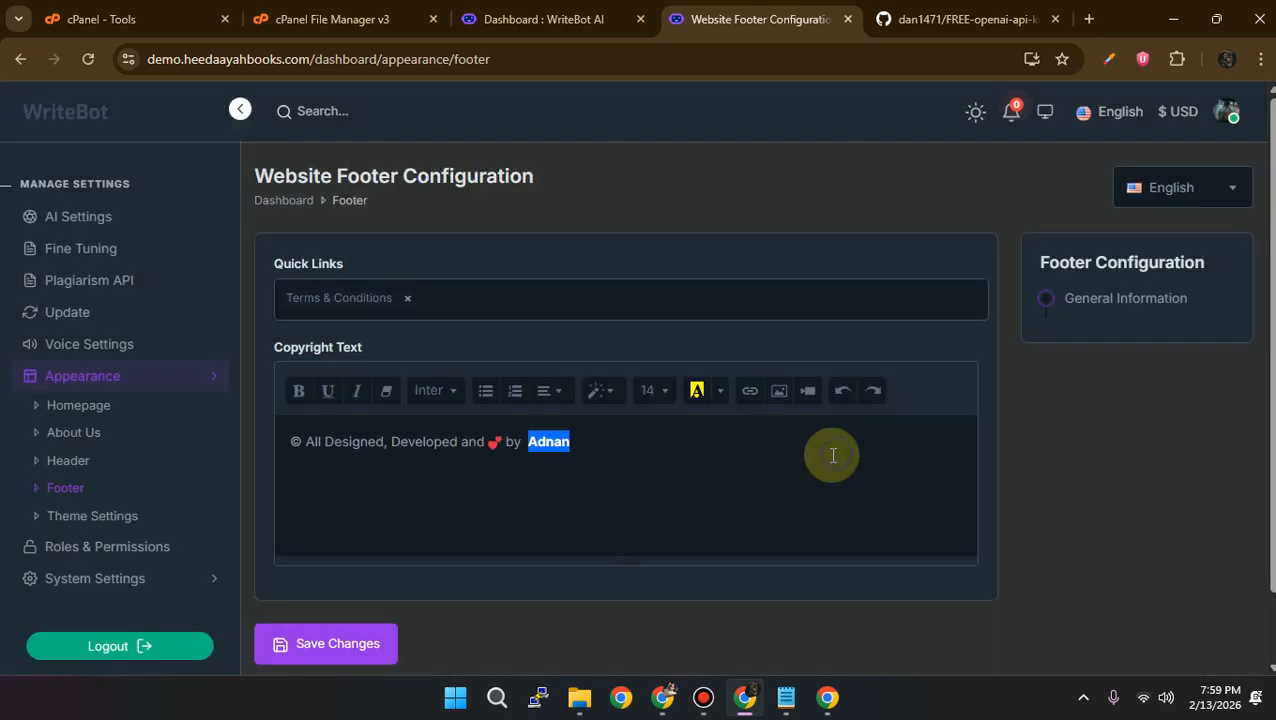
click(385, 646)
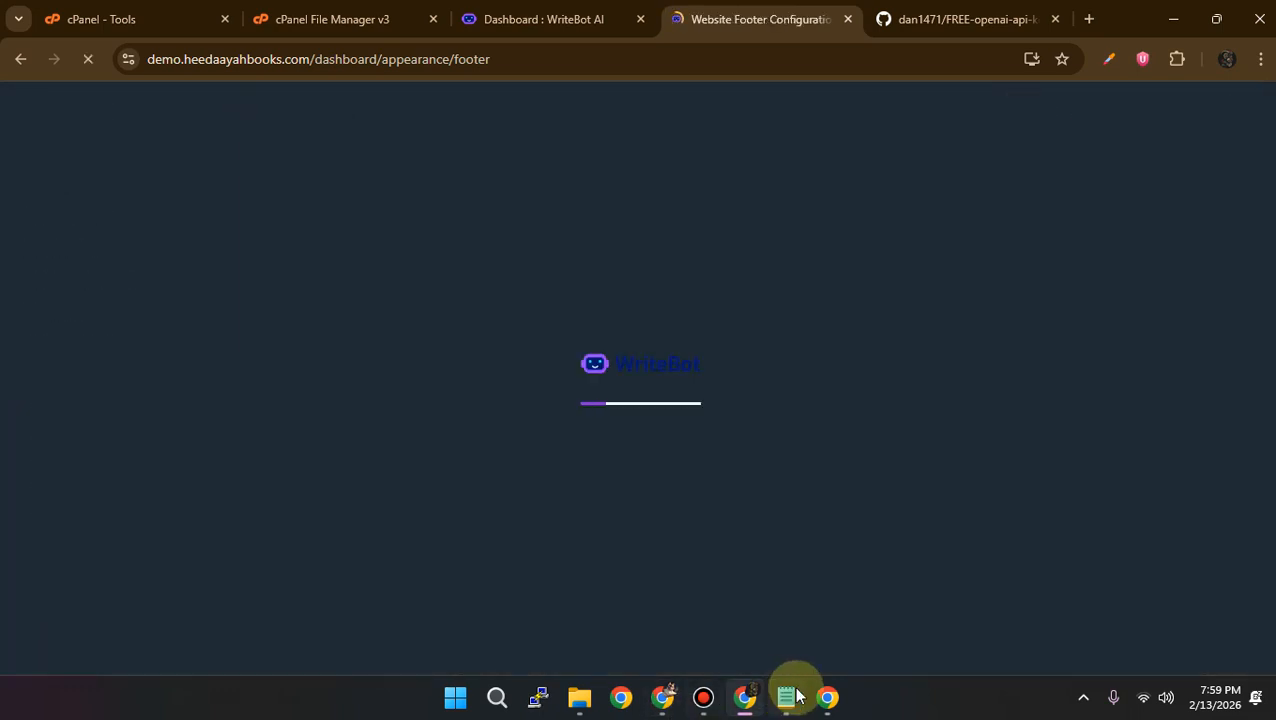
Switch to the Subscription Packages window and reload it to show the new footer.
click(827, 697)
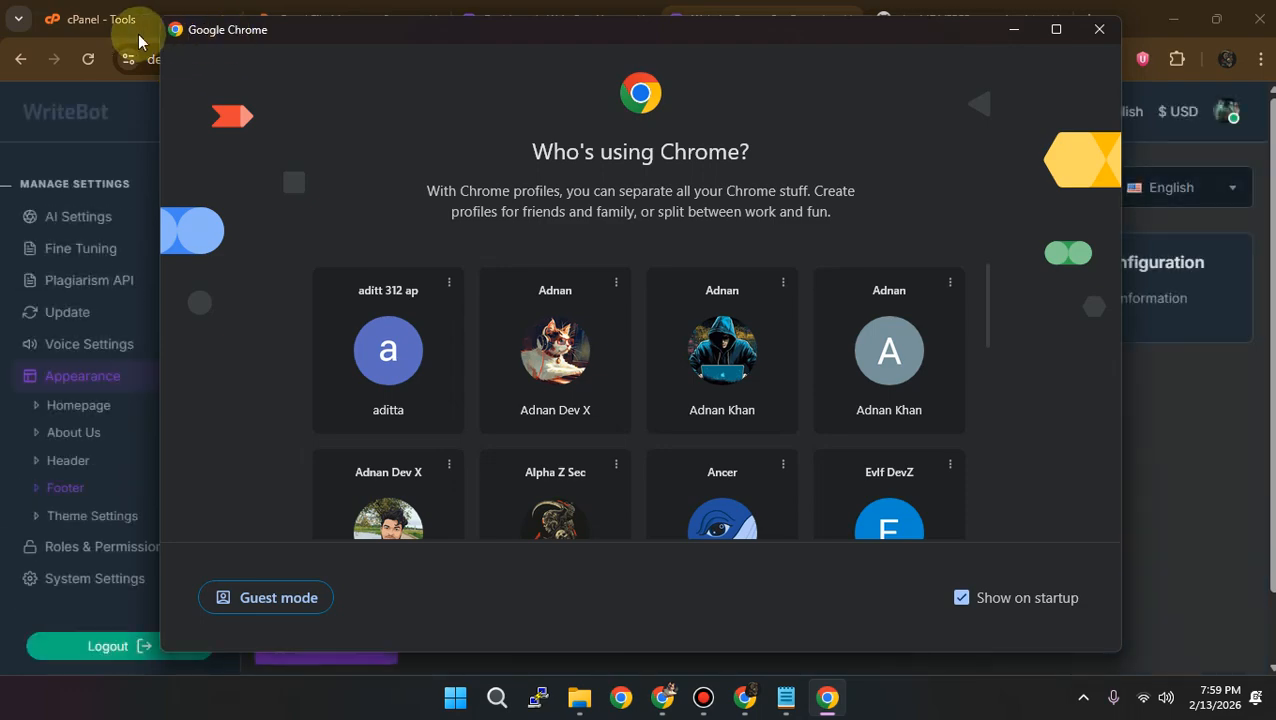
click(1099, 29)
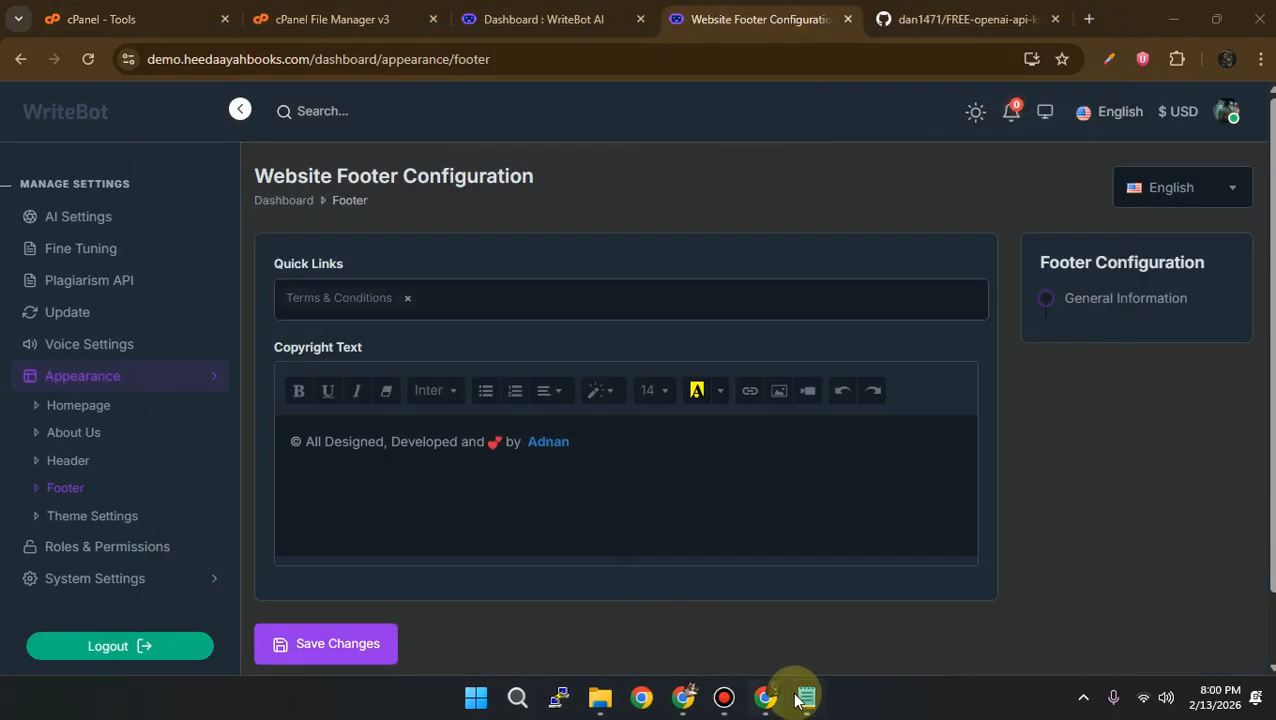
click(683, 697)
click(87, 62)
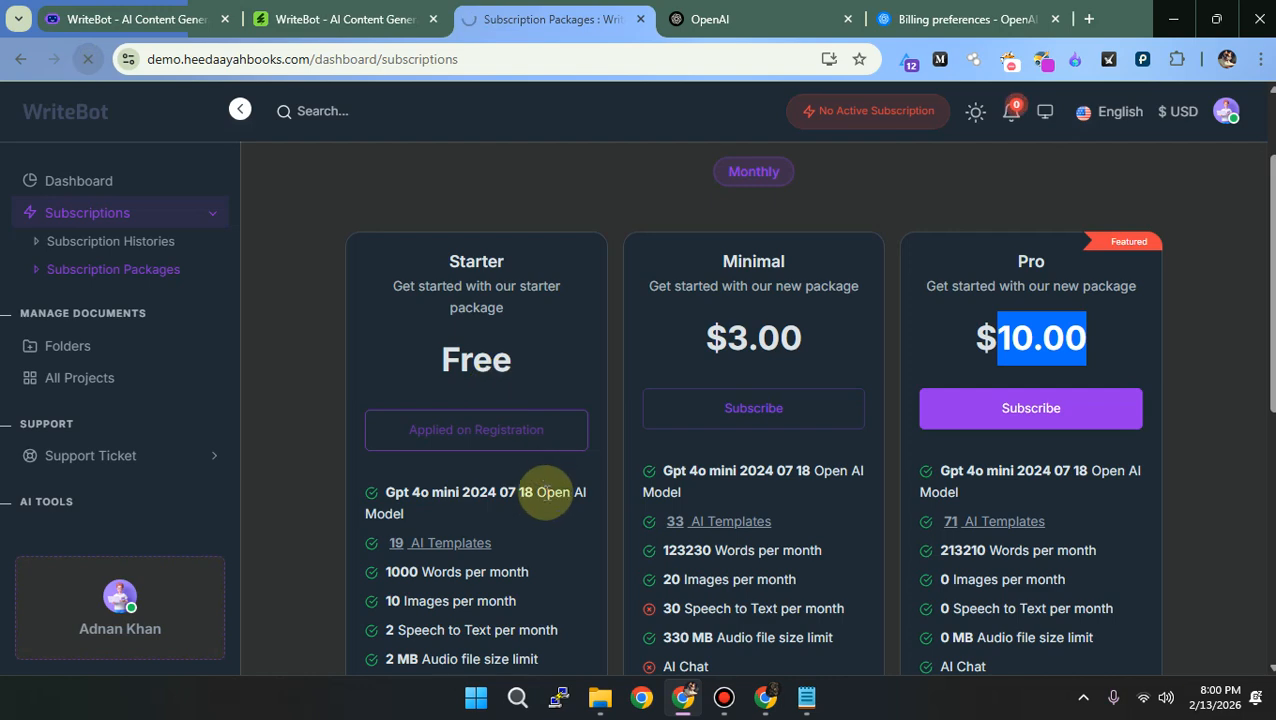
Test the new footer credit link, return to Subscription Packages, and minimize the window.
scroll(541, 470, down, 10)
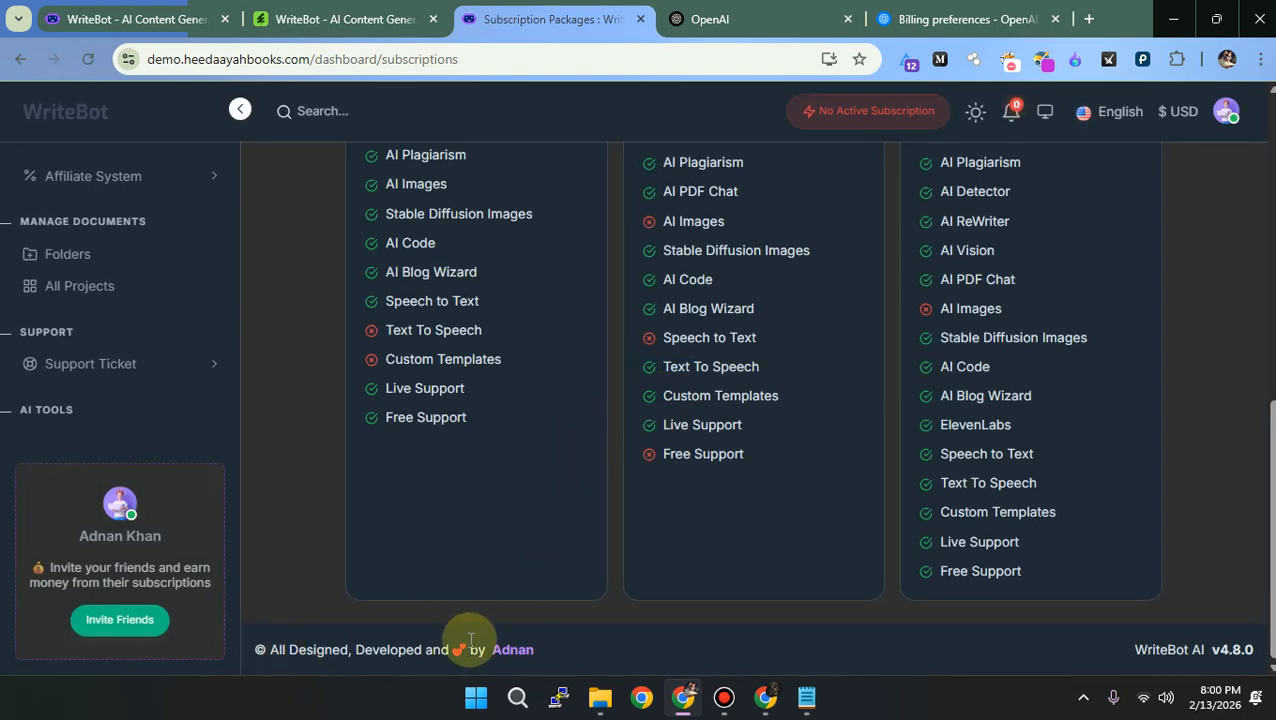
click(526, 650)
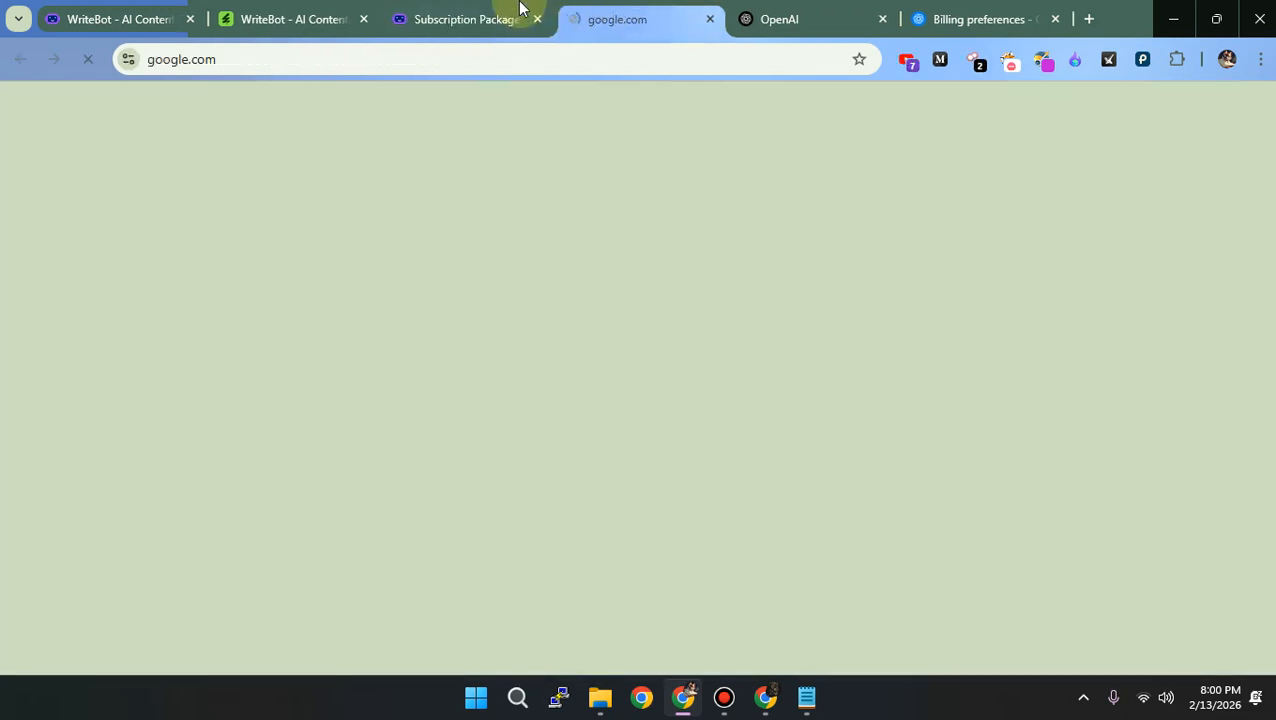
click(515, 17)
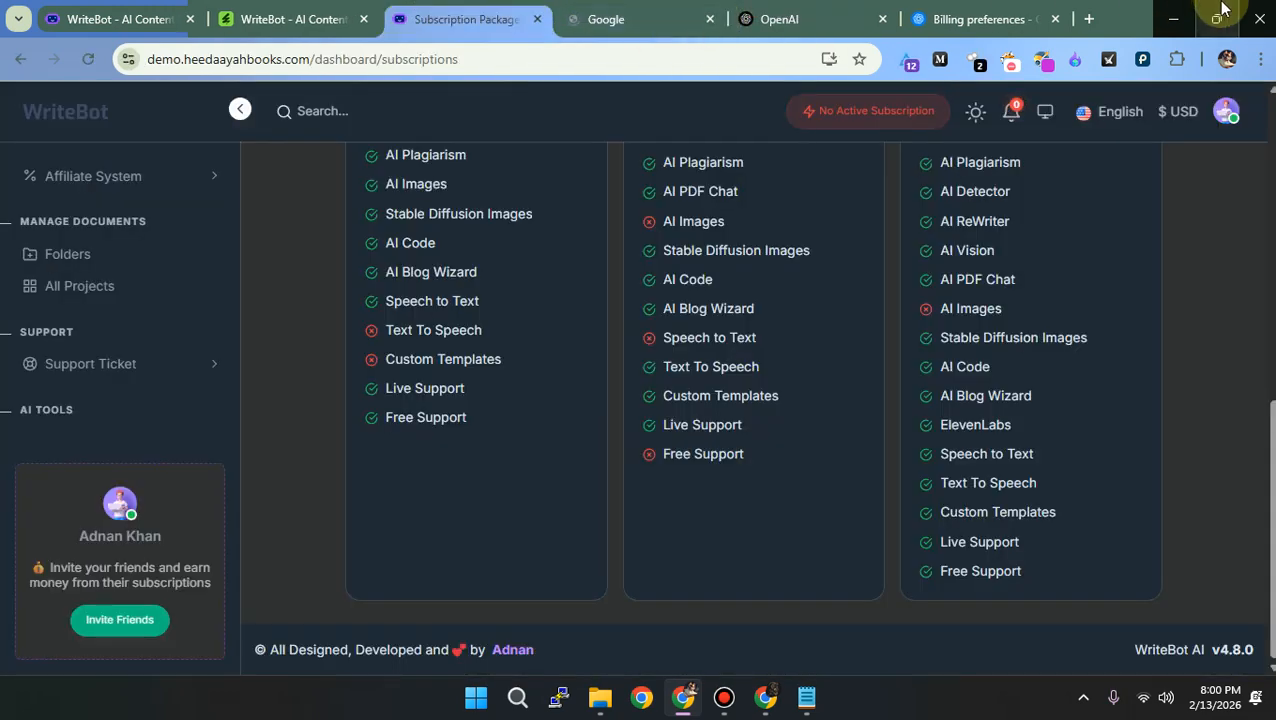
click(1176, 18)
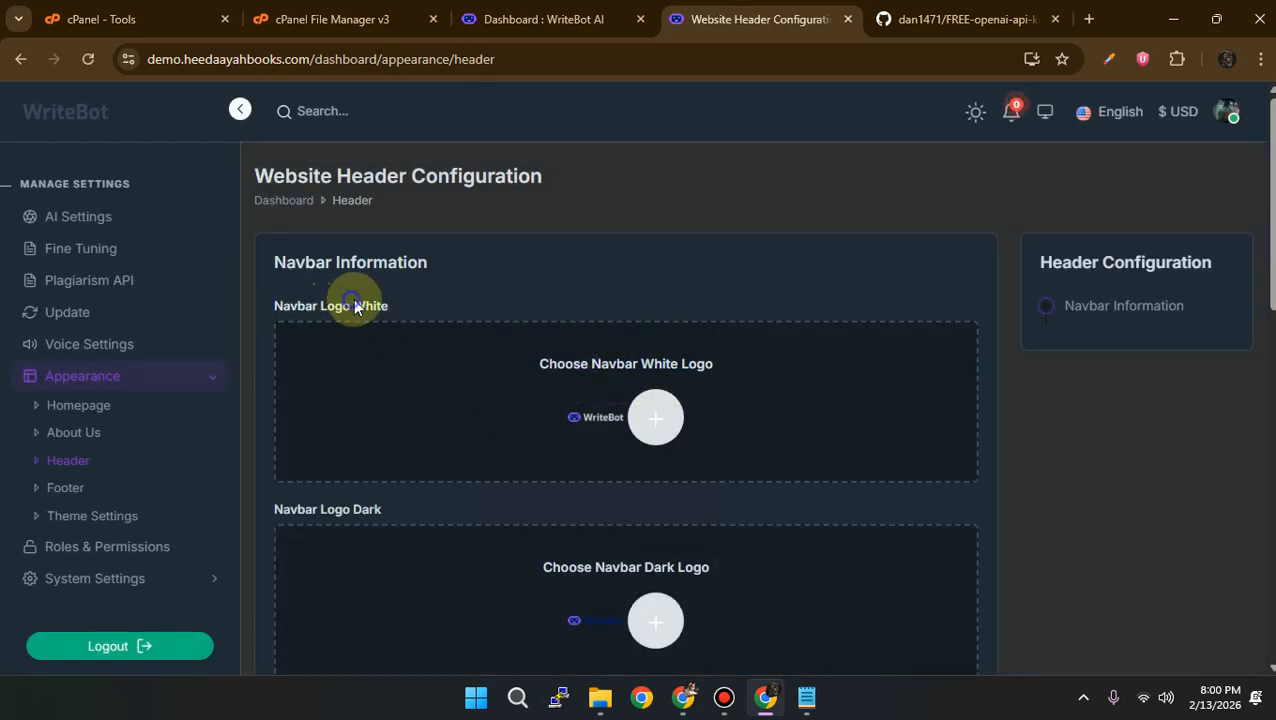
Set the white navbar logo to the ai-image-slide-16 image.
scroll(353, 300, down, 3)
scroll(530, 293, up, 2)
scroll(306, 330, up, 1)
click(668, 424)
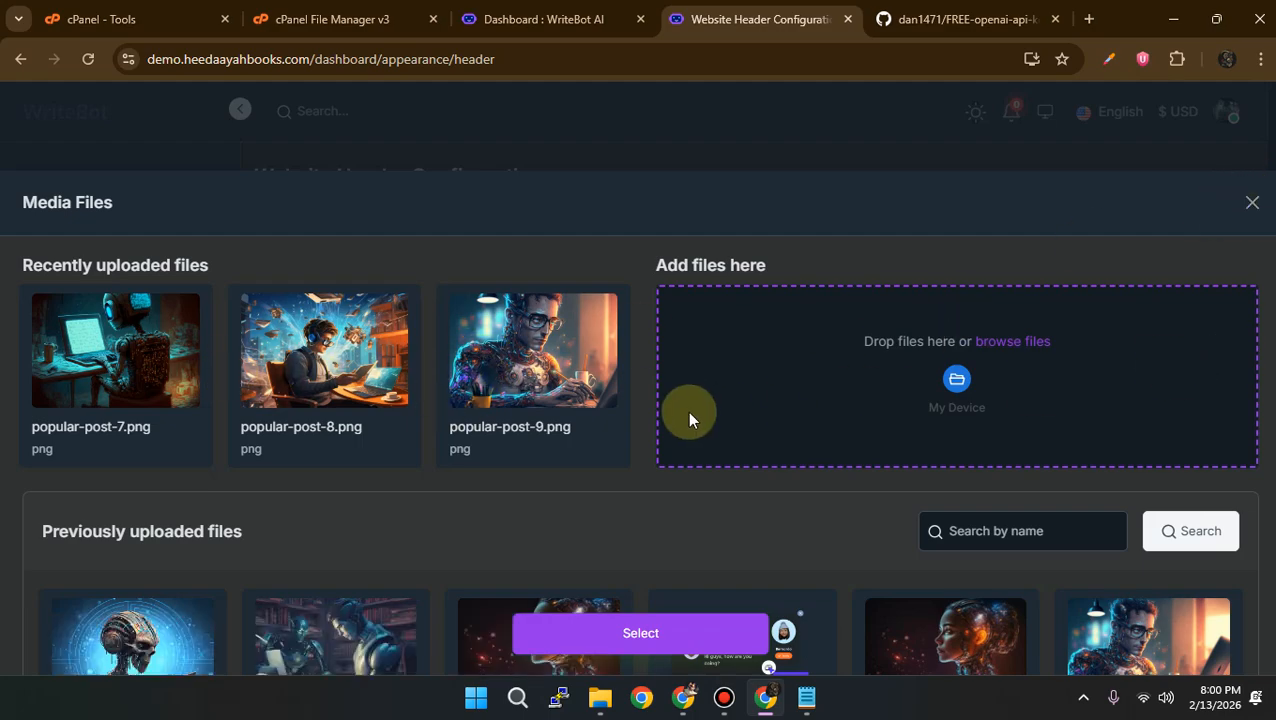
scroll(689, 418, down, 10)
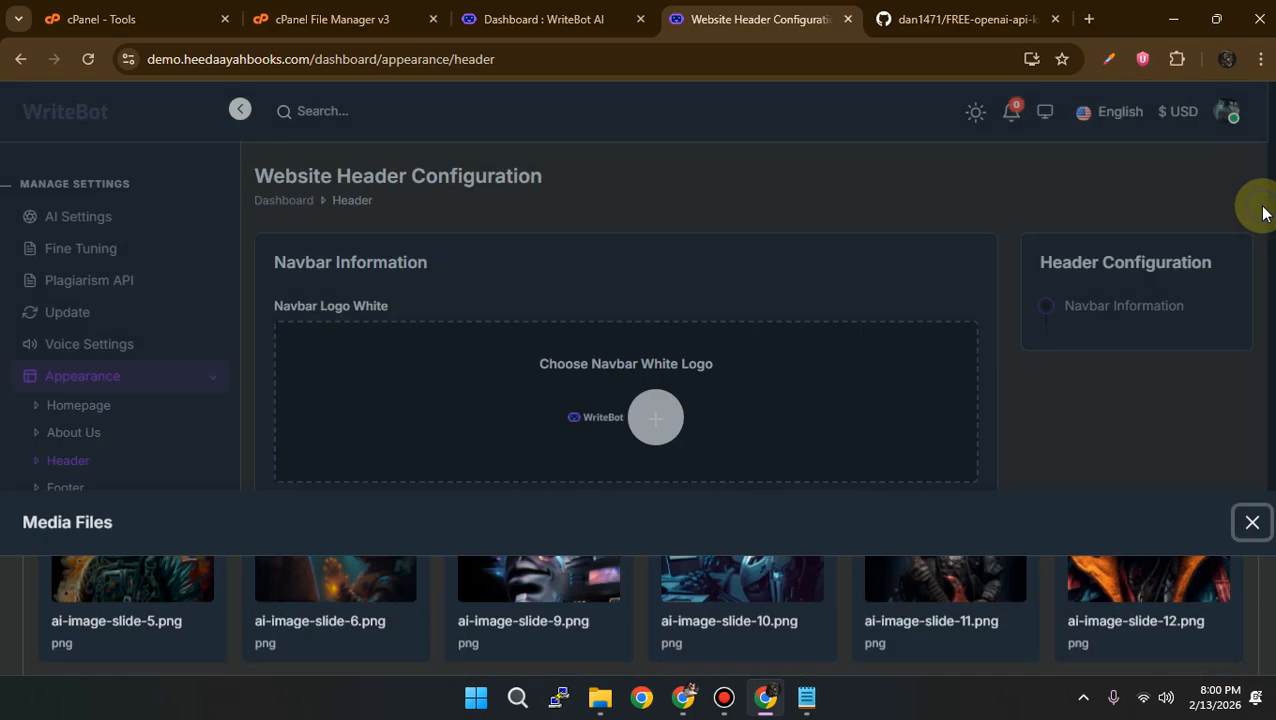
click(1252, 202)
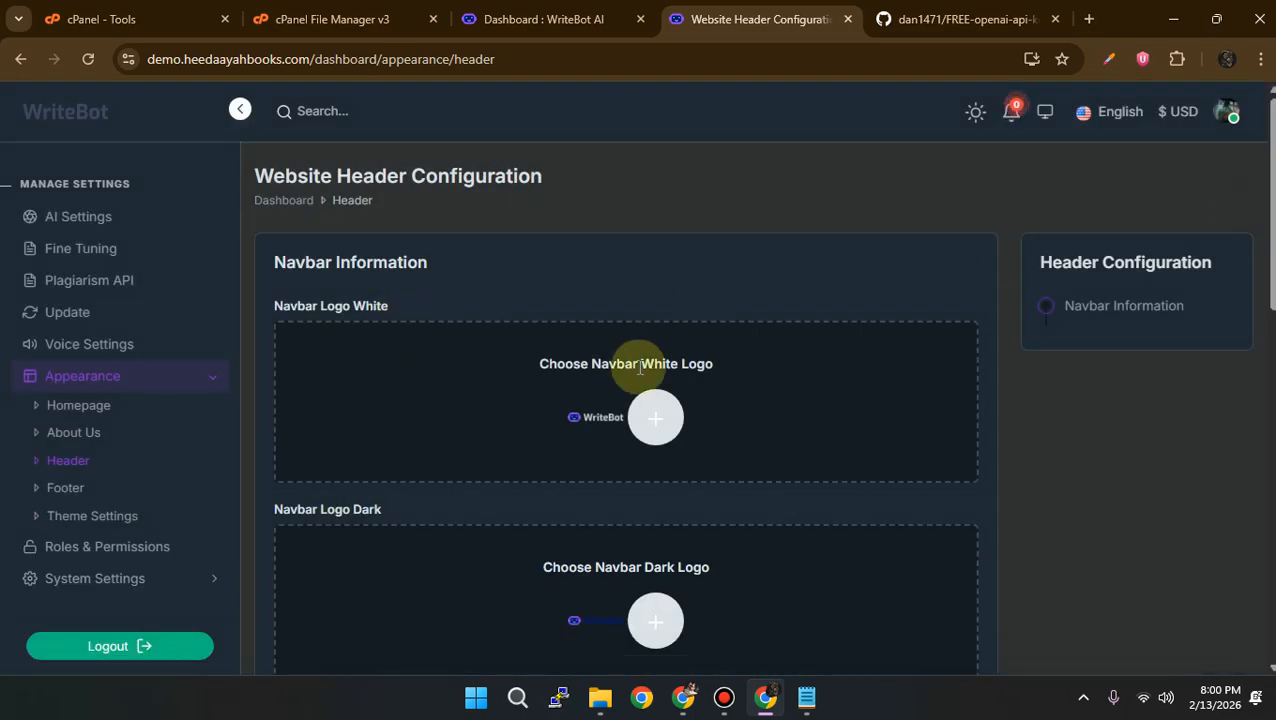
click(535, 10)
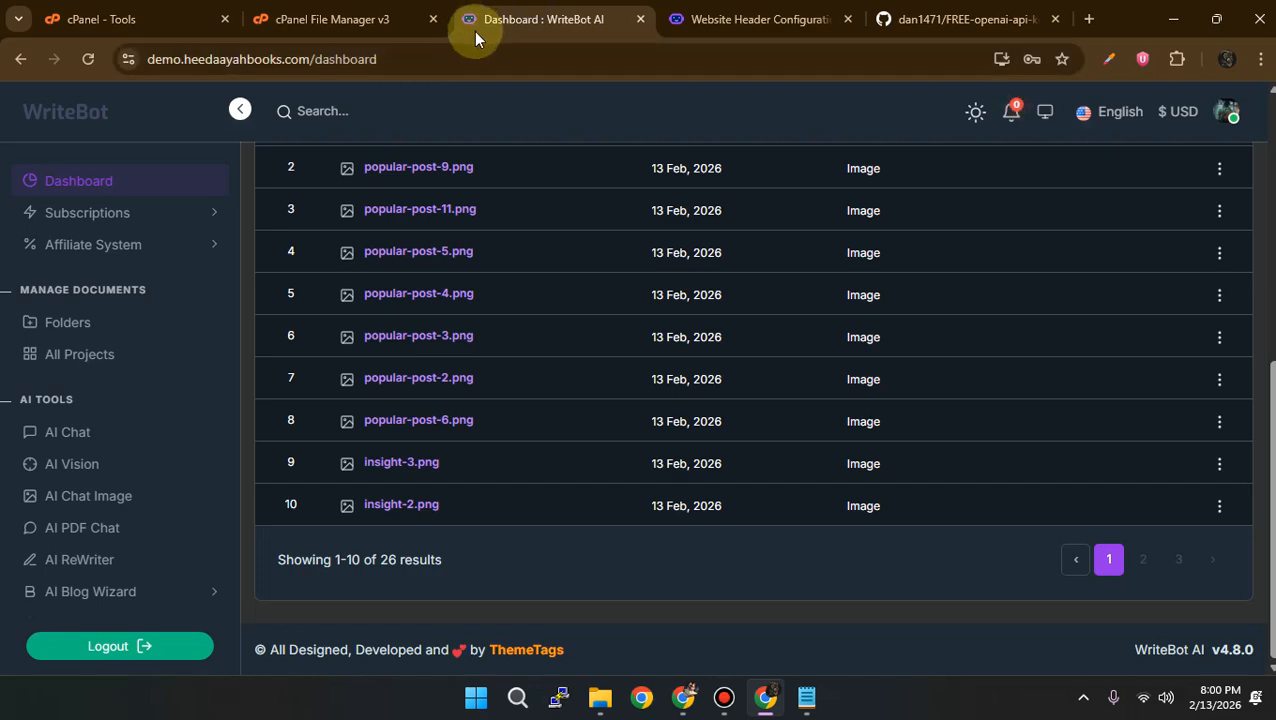
click(742, 19)
click(642, 428)
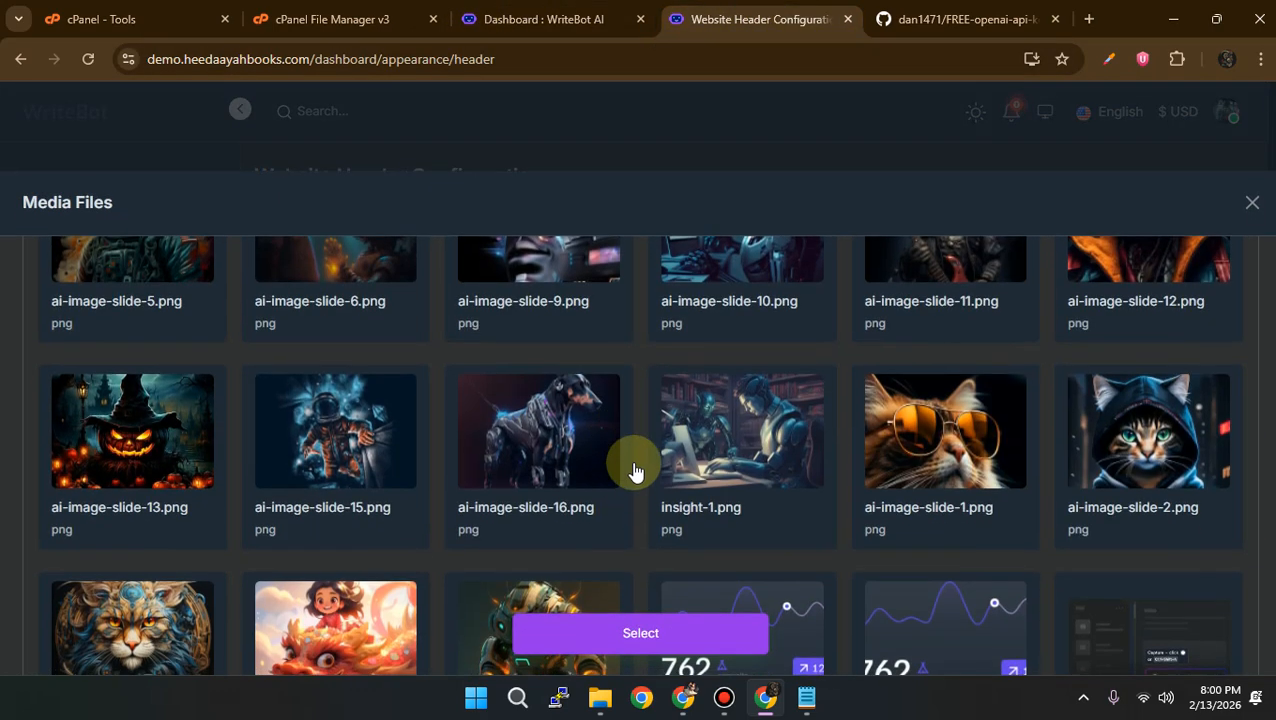
click(541, 447)
click(650, 632)
Set the dark navbar logo to the sunglasses cat image and save the header.
scroll(683, 490, down, 3)
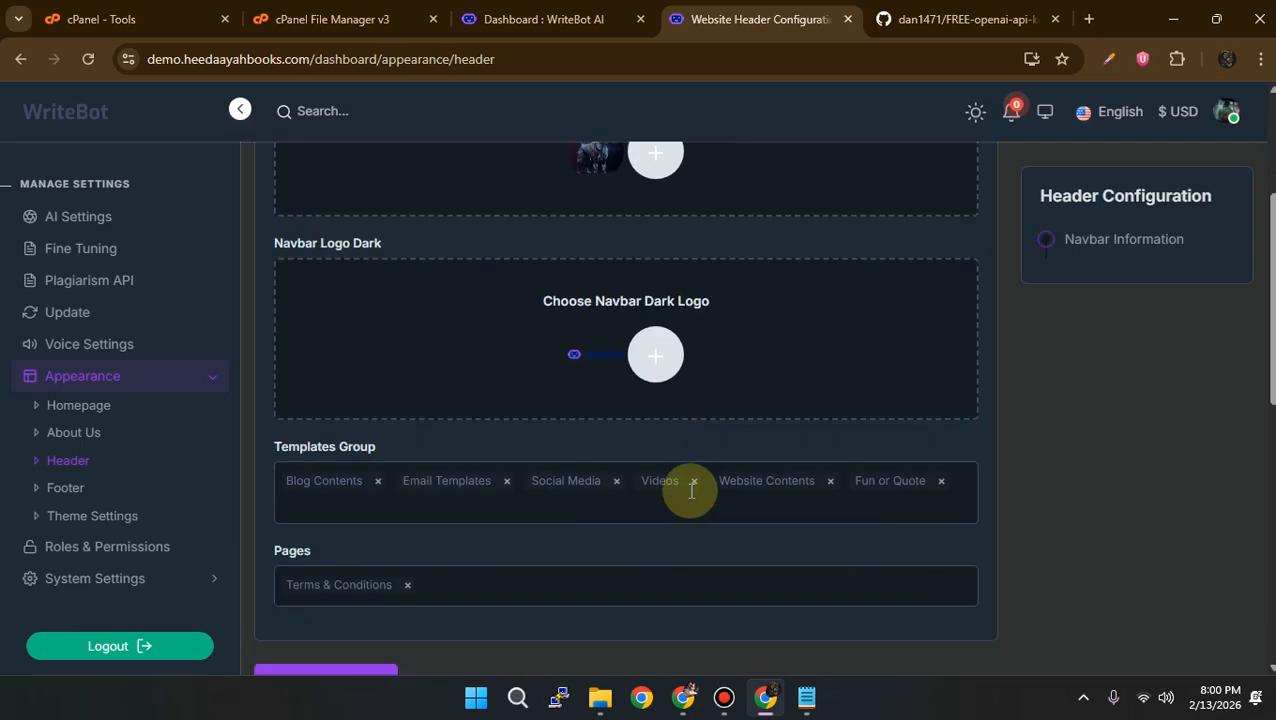
click(652, 340)
click(588, 455)
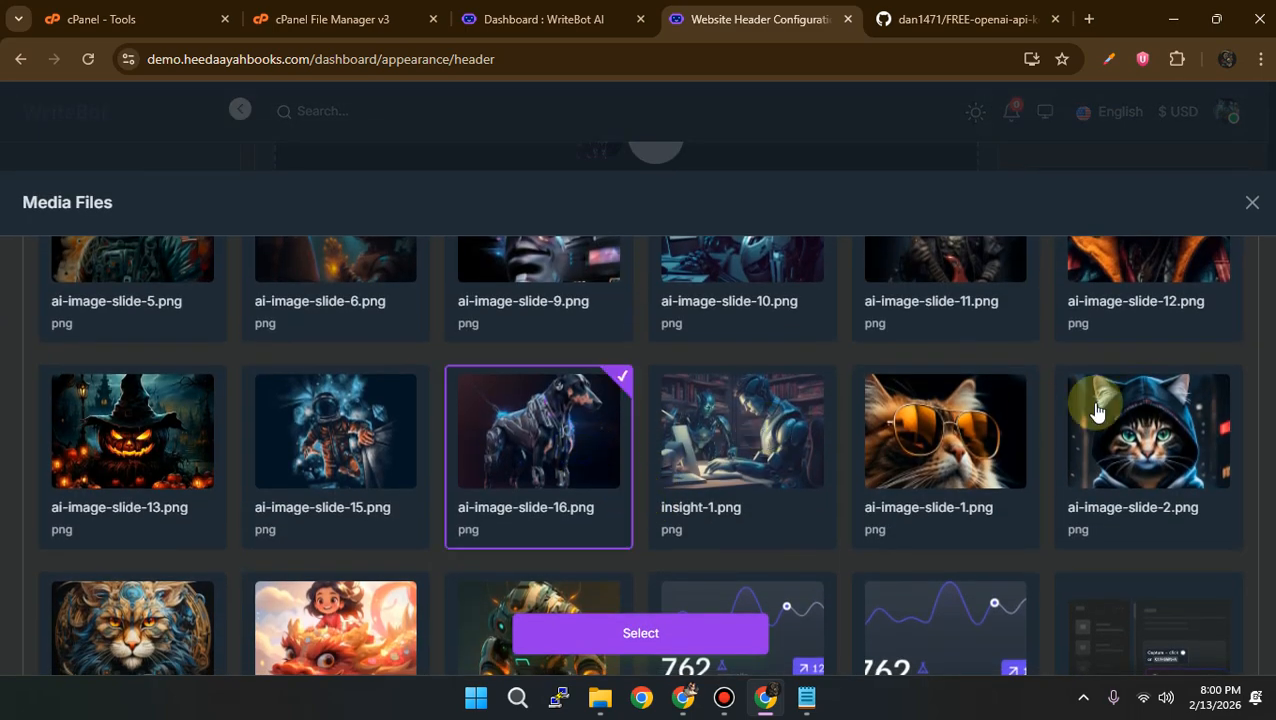
click(966, 424)
click(700, 632)
scroll(680, 490, down, 5)
scroll(322, 355, up, 3)
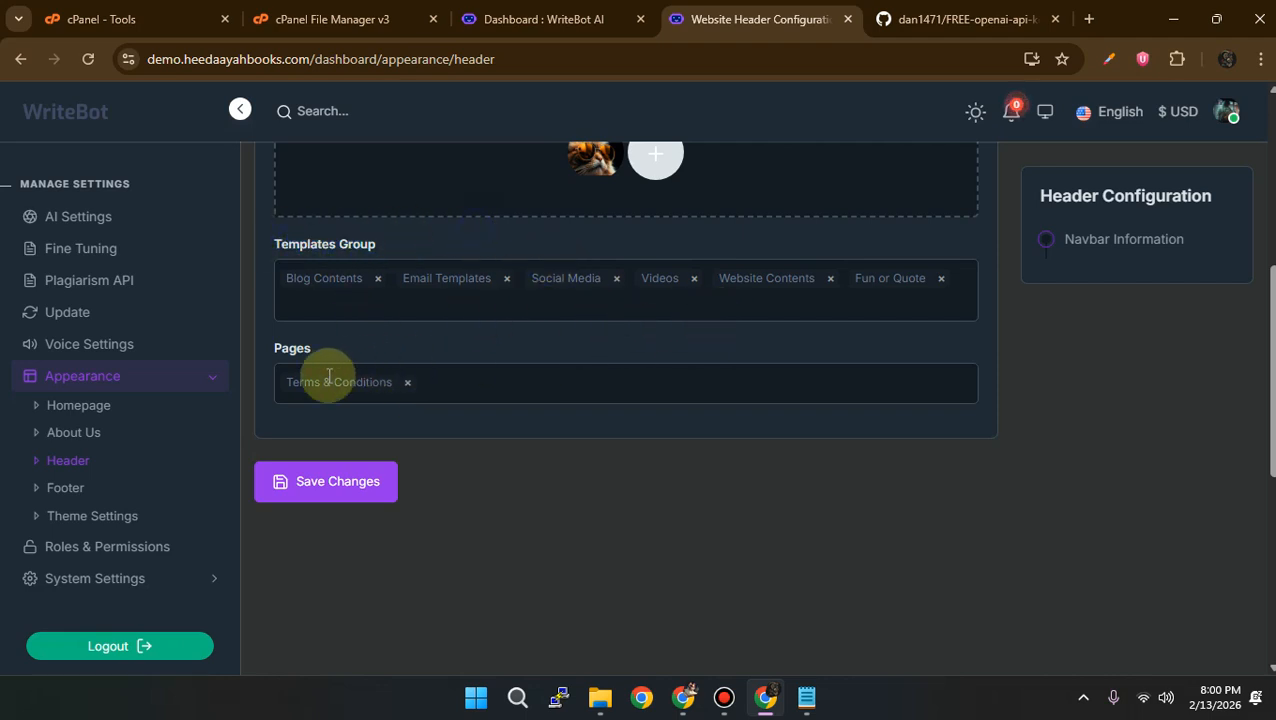
scroll(433, 342, up, 5)
scroll(278, 460, down, 5)
click(290, 483)
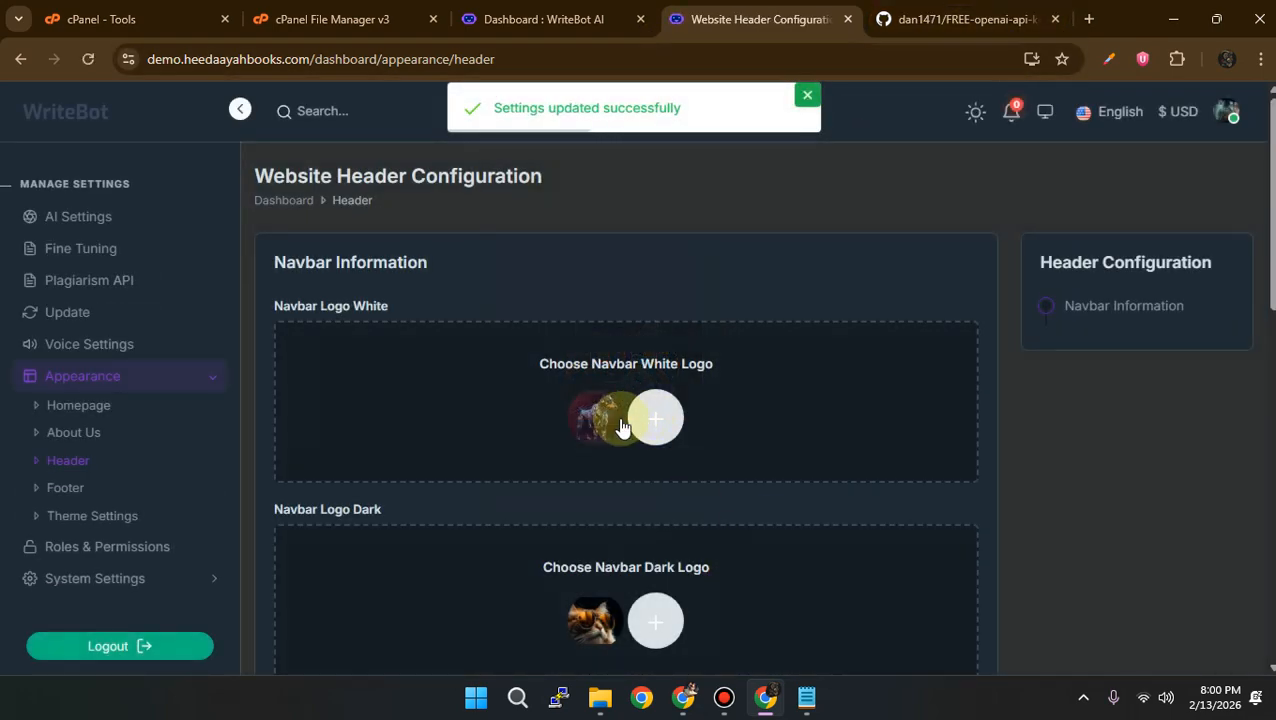
click(683, 697)
click(84, 62)
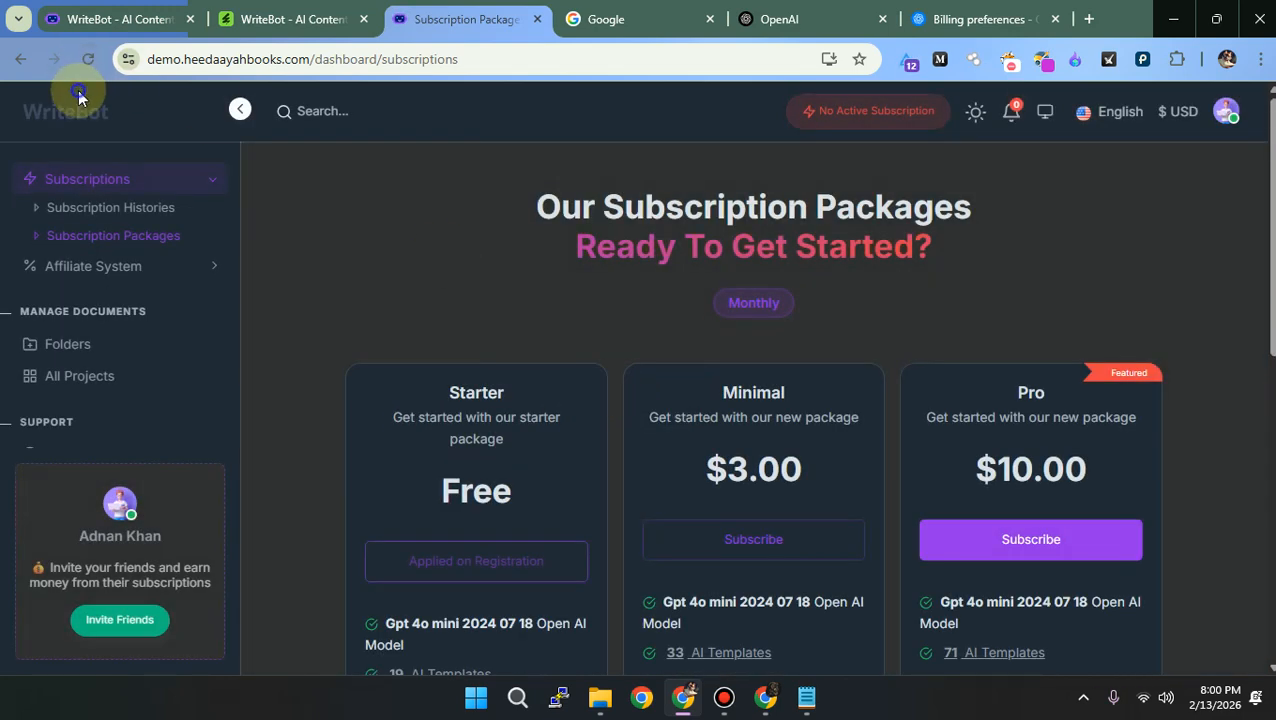
drag(318, 57, 769, 63)
key(BackSpace)
key(Return)
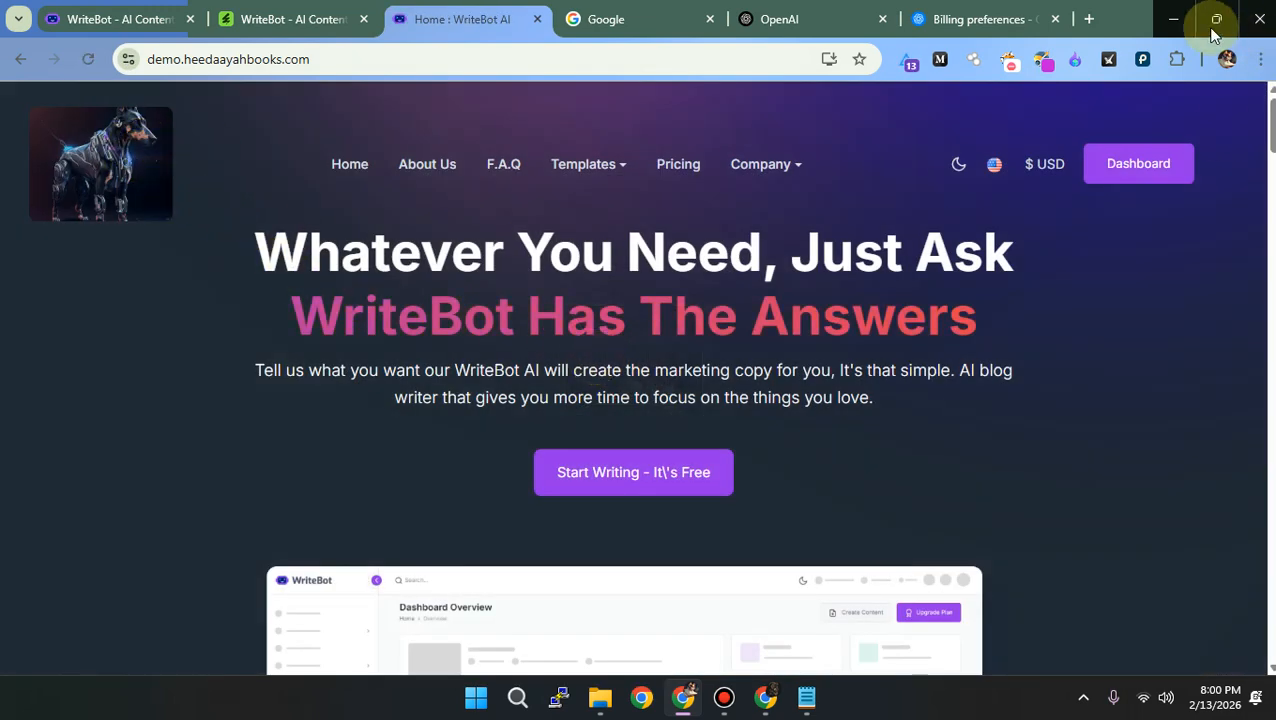
click(1172, 19)
scroll(1028, 391, down, 3)
scroll(1028, 391, up, 3)
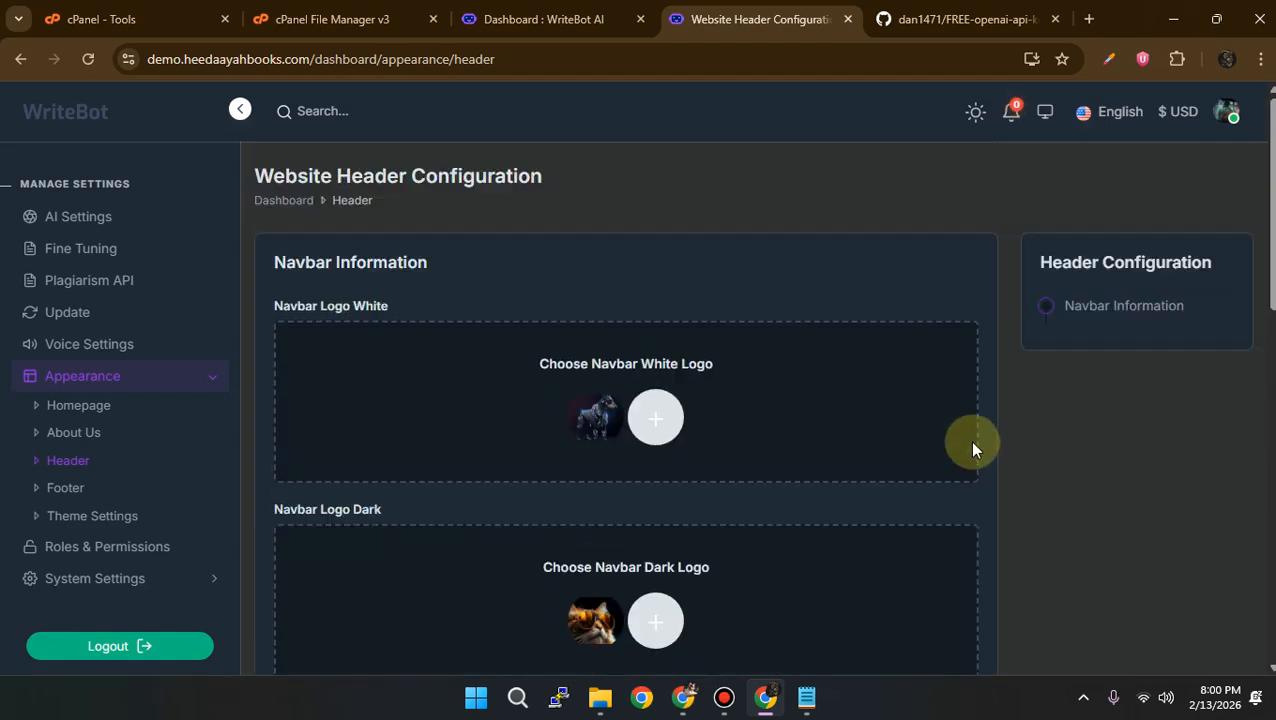
Open the Homepage hero settings and load the public home page in the Dashboard tab.
click(95, 408)
scroll(598, 348, down, 3)
scroll(617, 361, up, 3)
drag(284, 335, 649, 328)
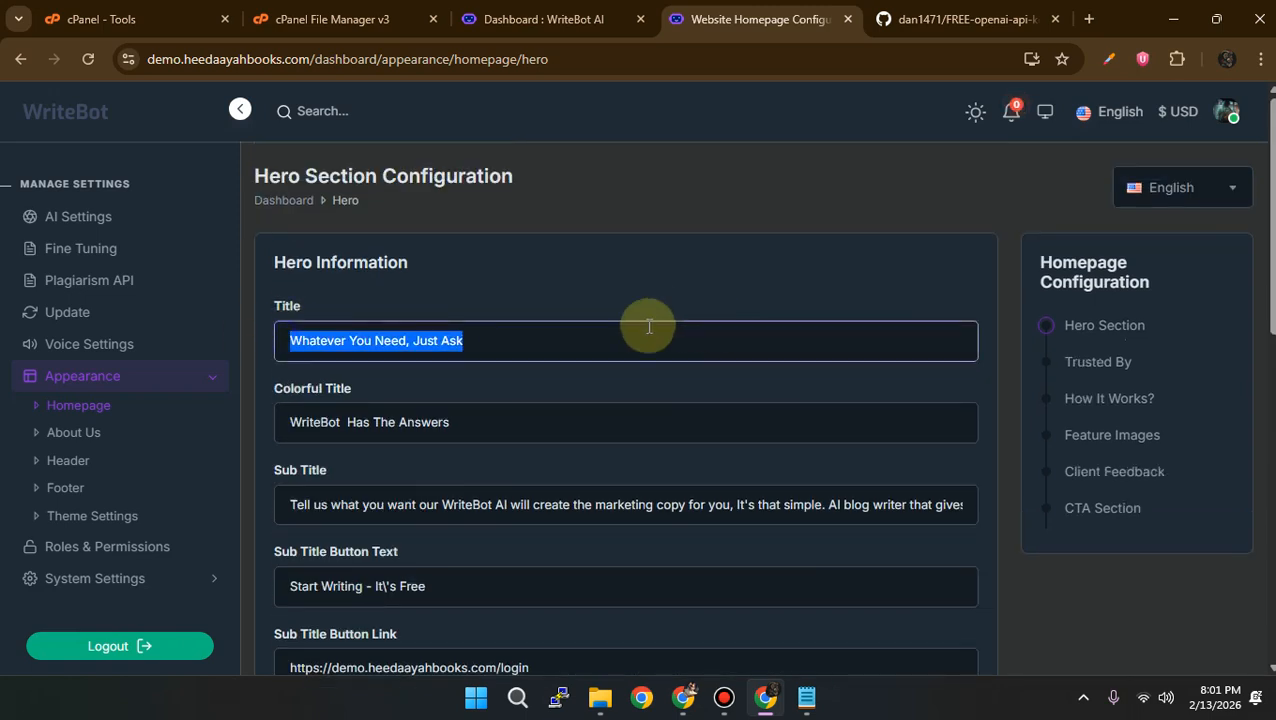
click(560, 16)
drag(311, 58, 783, 86)
key(BackSpace)
key(Return)
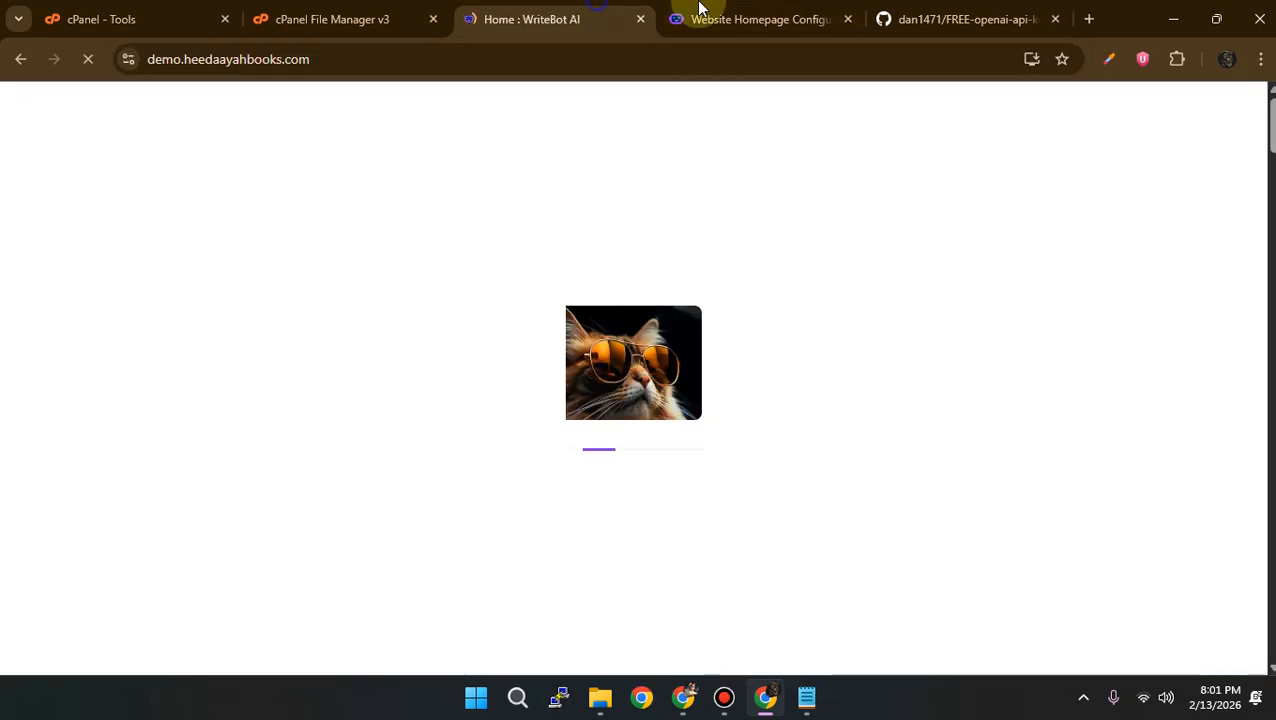
drag(608, 12, 722, 22)
drag(297, 242, 1114, 260)
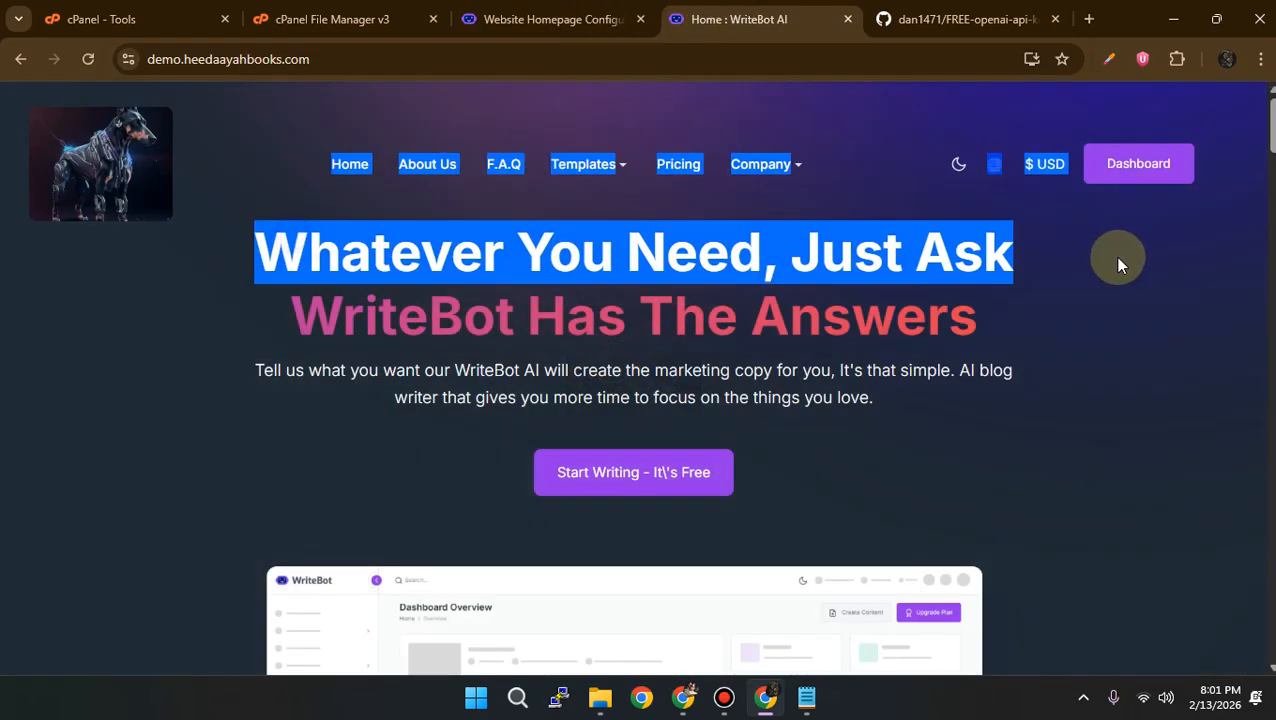
Replace 'WriteBot' with 'godot' in the Colorful Title, comparing against the live heading.
click(575, 12)
drag(455, 340, 662, 244)
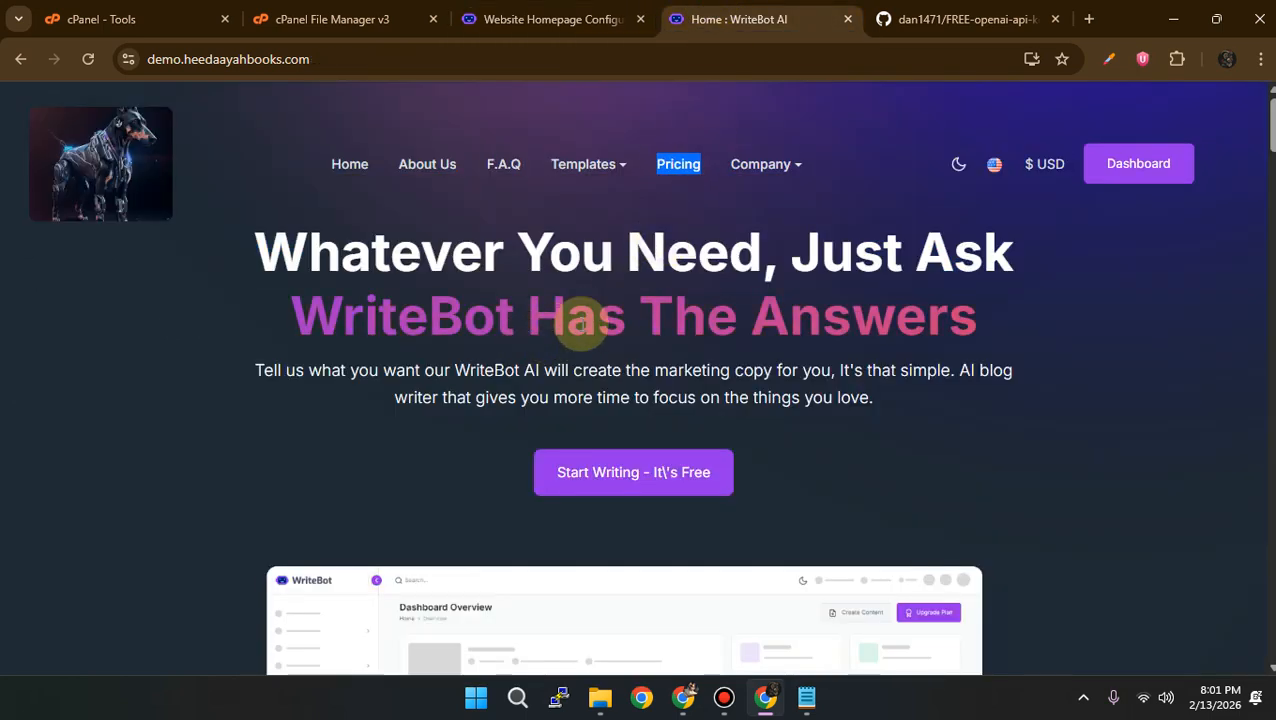
drag(577, 338, 976, 338)
click(513, 10)
click(304, 428)
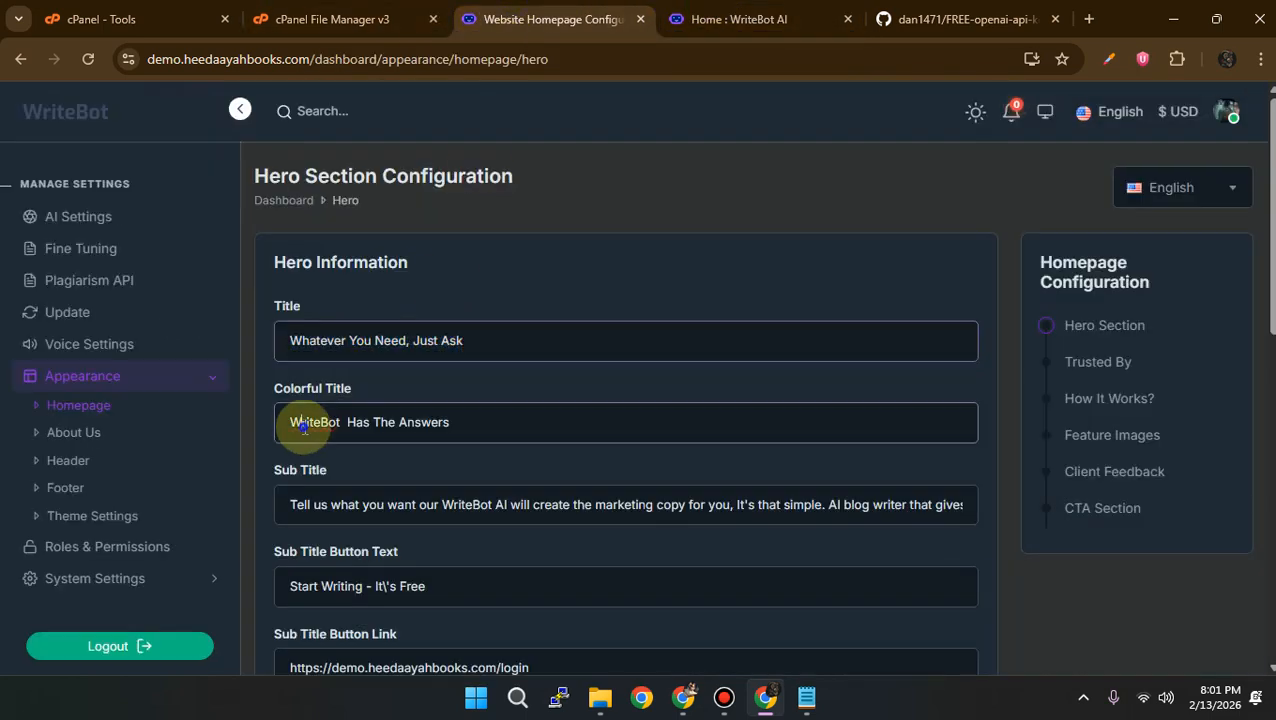
double_click(312, 422)
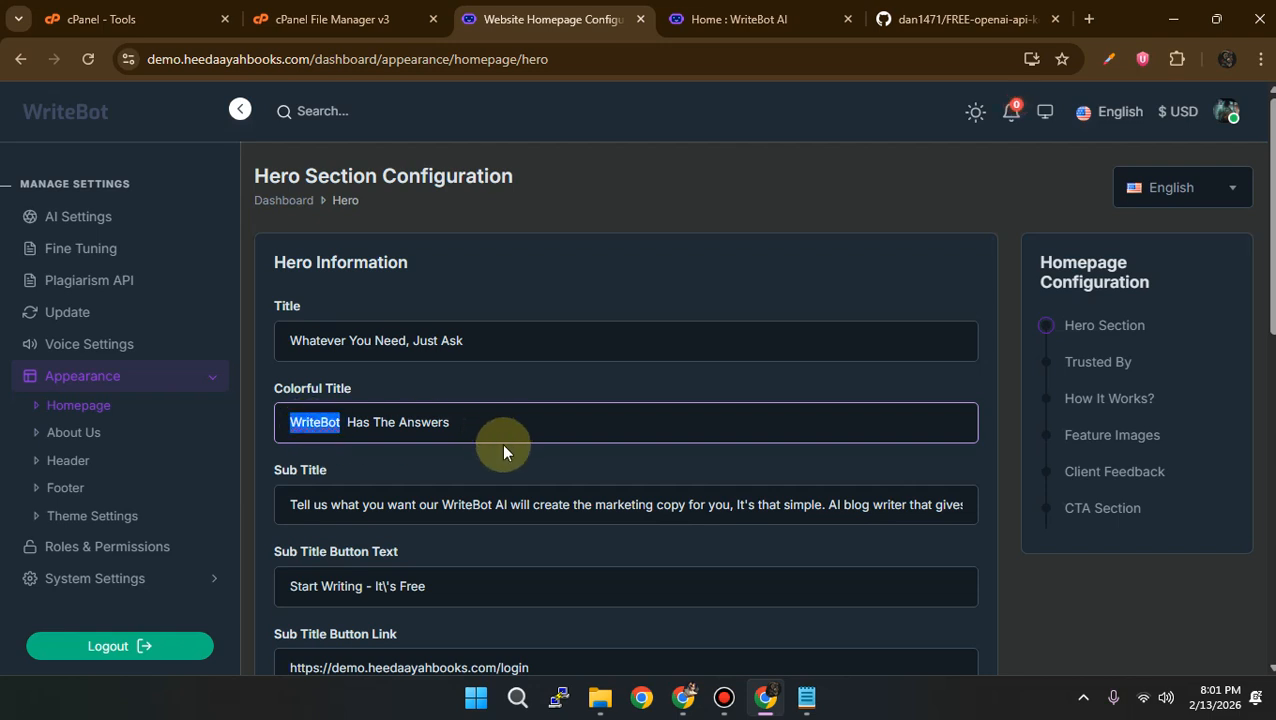
key(BackSpace)
text(AI)
key(BackSpace)
key(BackSpace)
text(godot)
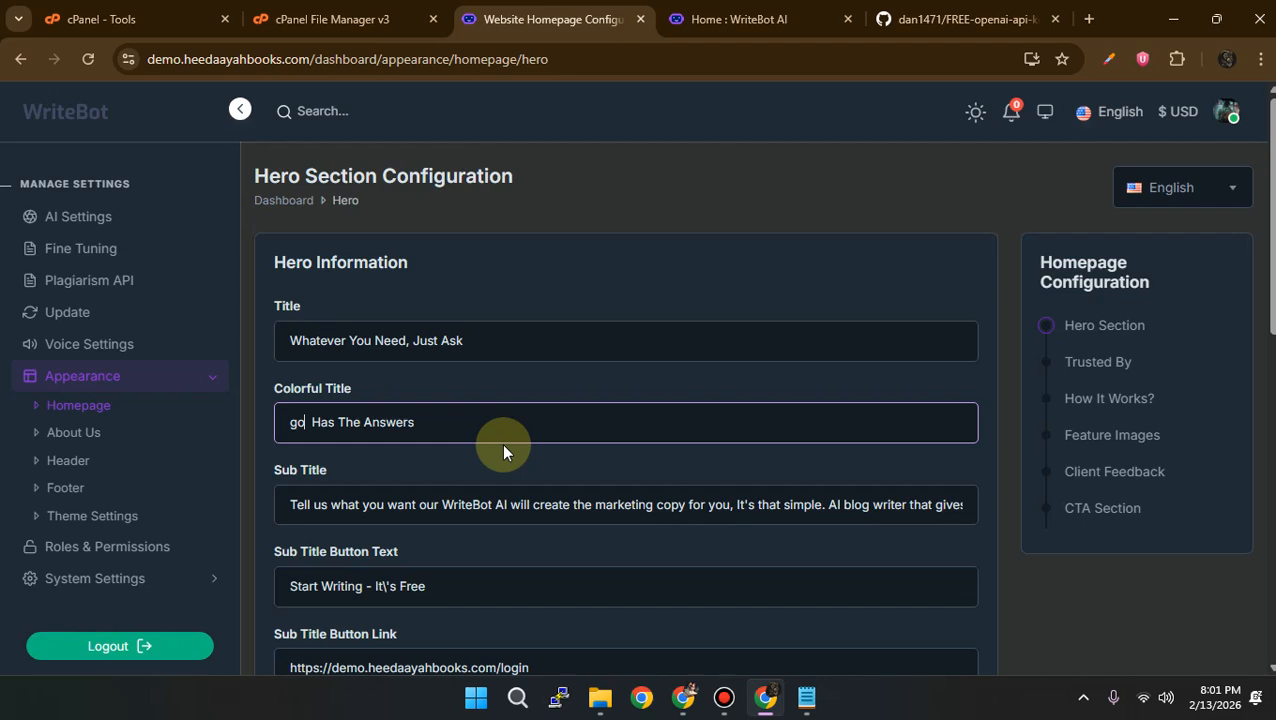
scroll(613, 354, down, 2)
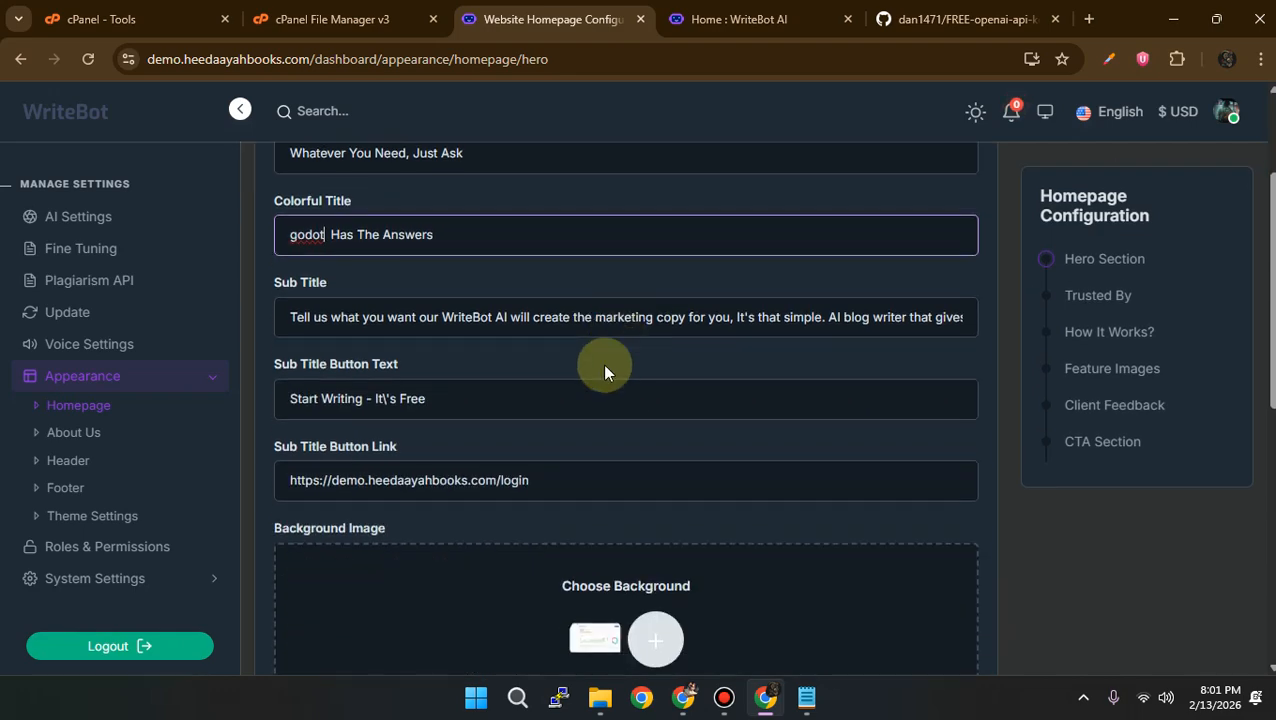
click(740, 19)
scroll(609, 433, down, 2)
drag(233, 270, 817, 278)
click(555, 19)
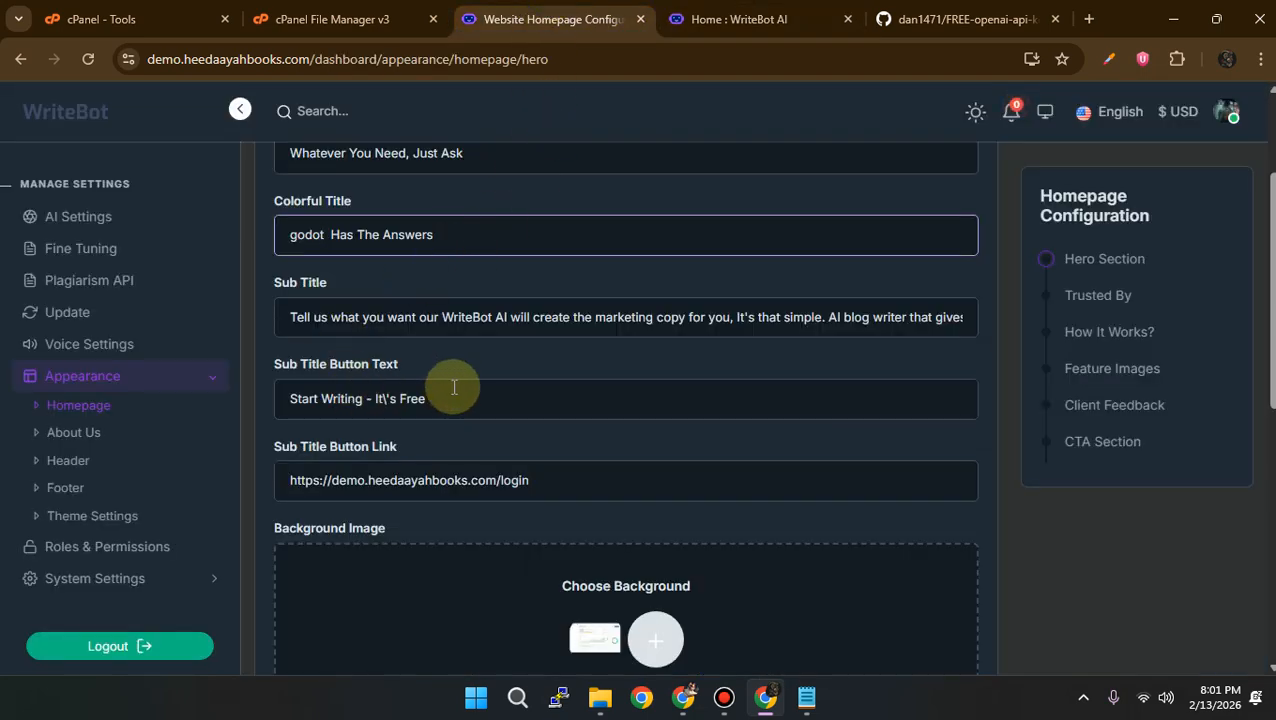
triple_click(399, 398)
click(737, 14)
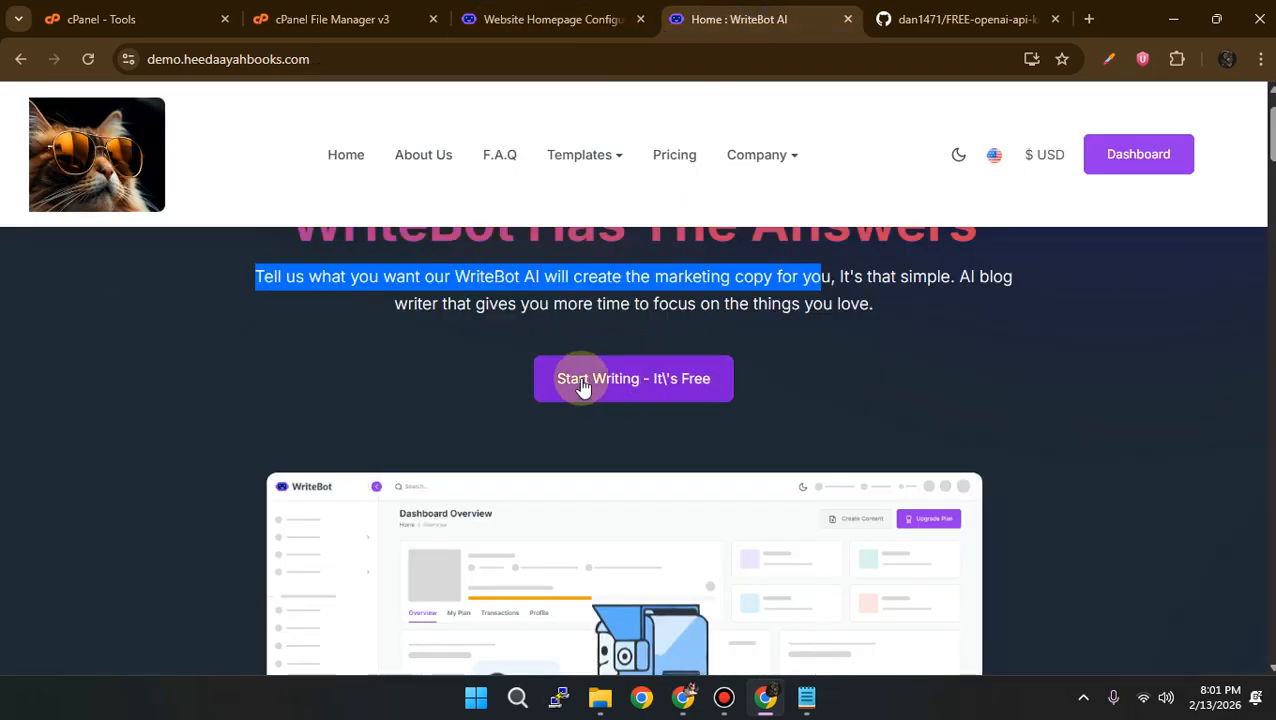
click(556, 17)
click(399, 393)
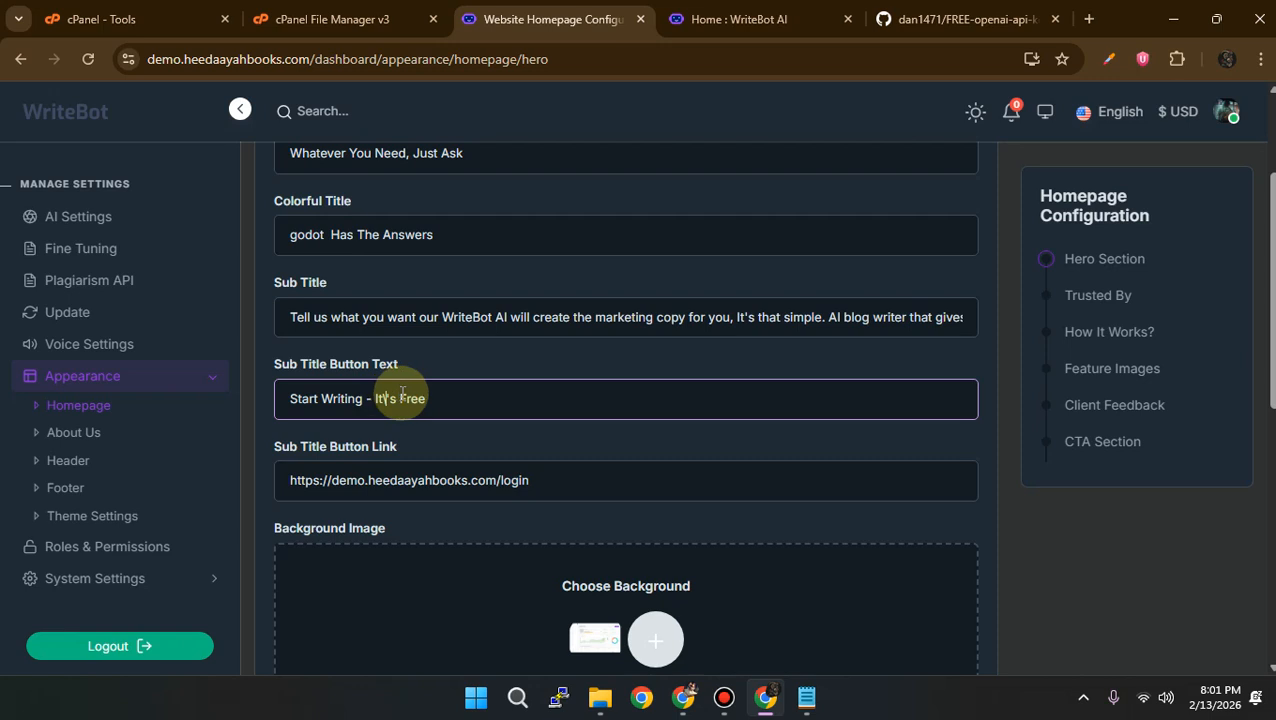
drag(350, 452, 607, 498)
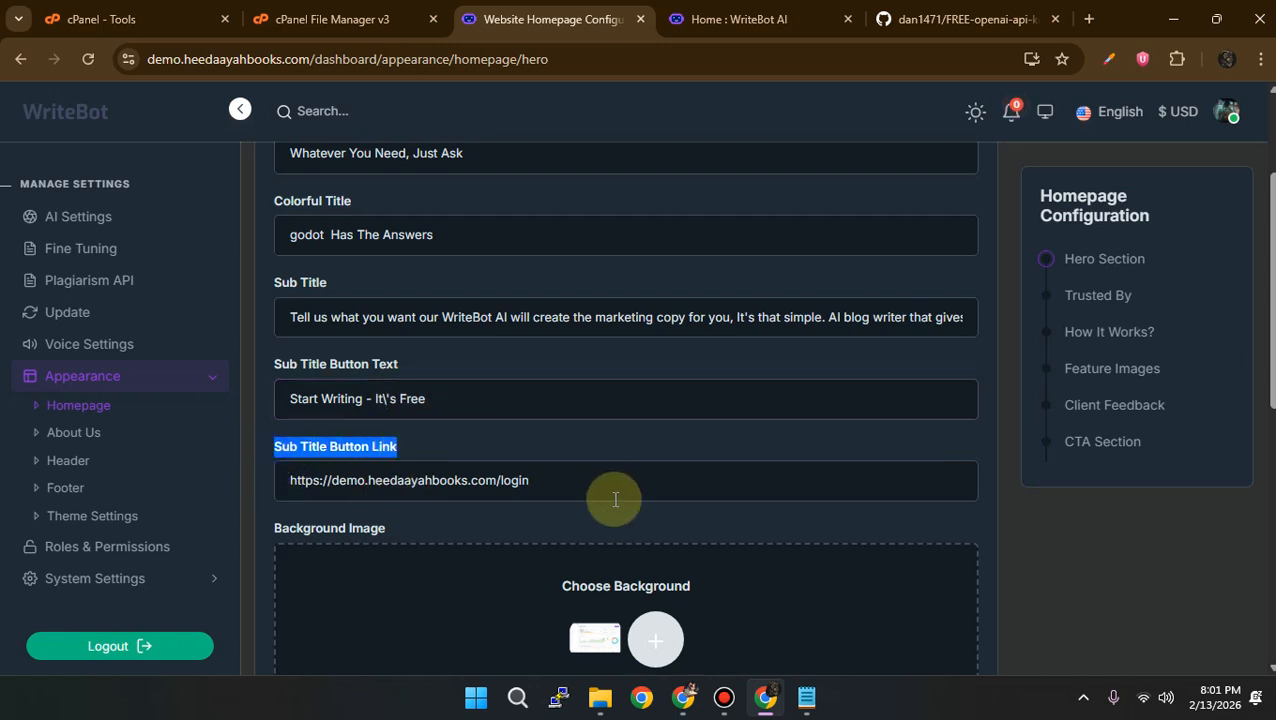
click(737, 19)
click(679, 378)
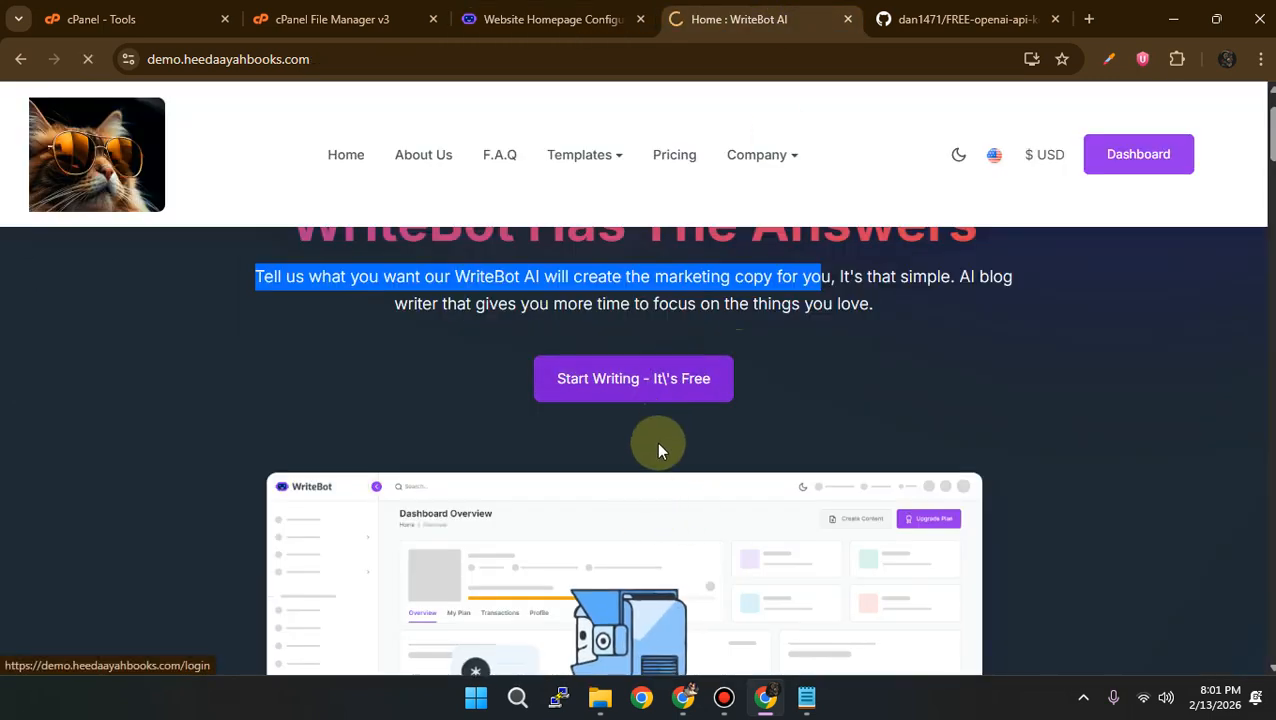
click(534, 10)
triple_click(555, 478)
scroll(400, 298, down, 3)
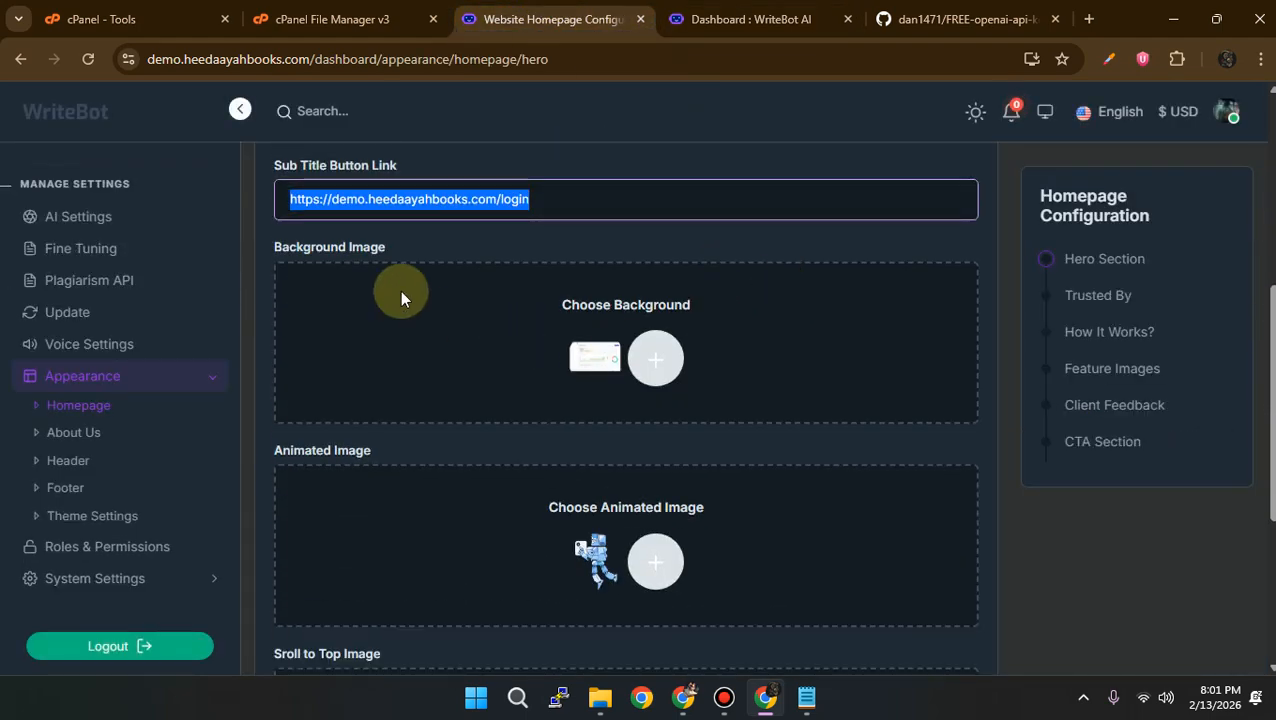
click(588, 362)
scroll(597, 376, down, 2)
click(750, 19)
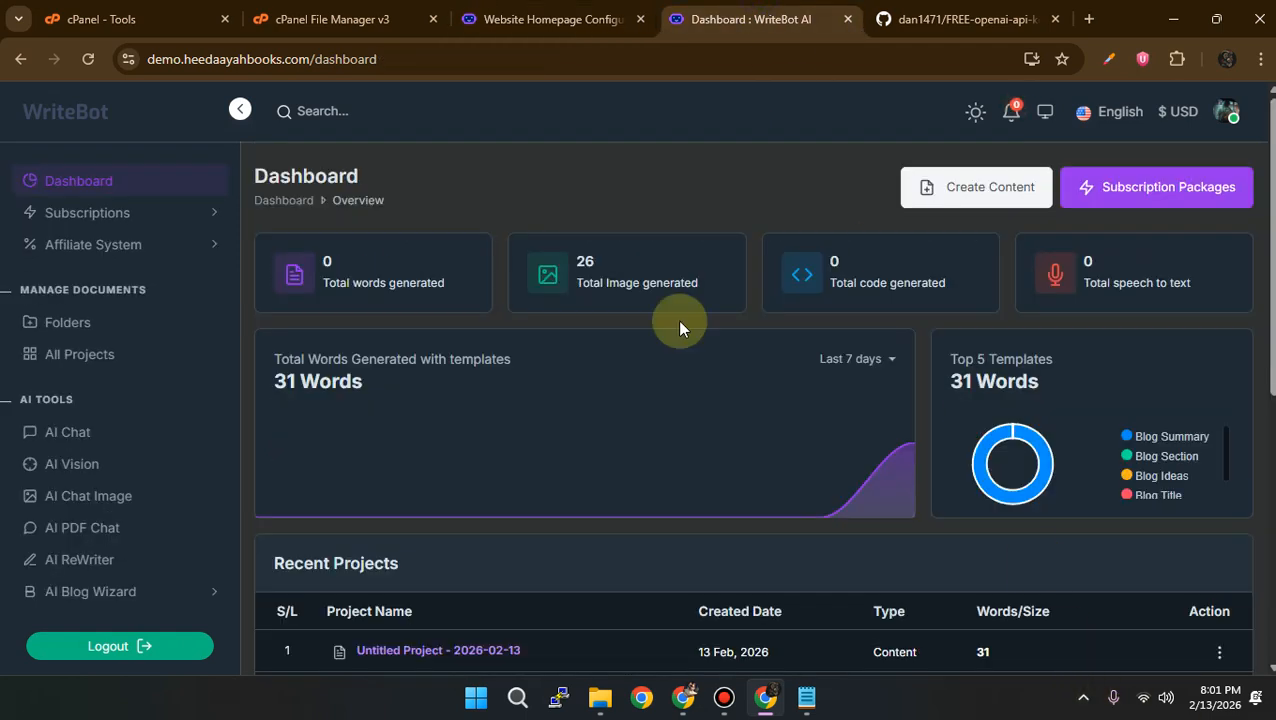
click(535, 12)
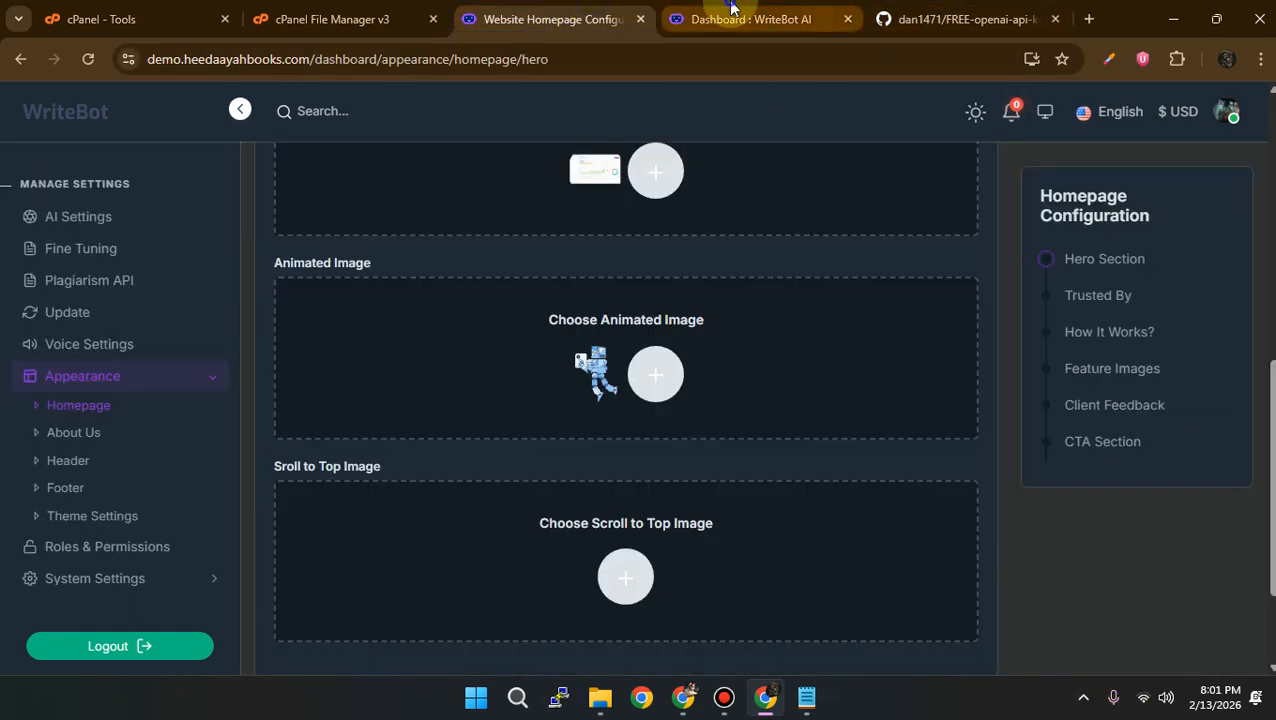
click(730, 8)
double_click(343, 59)
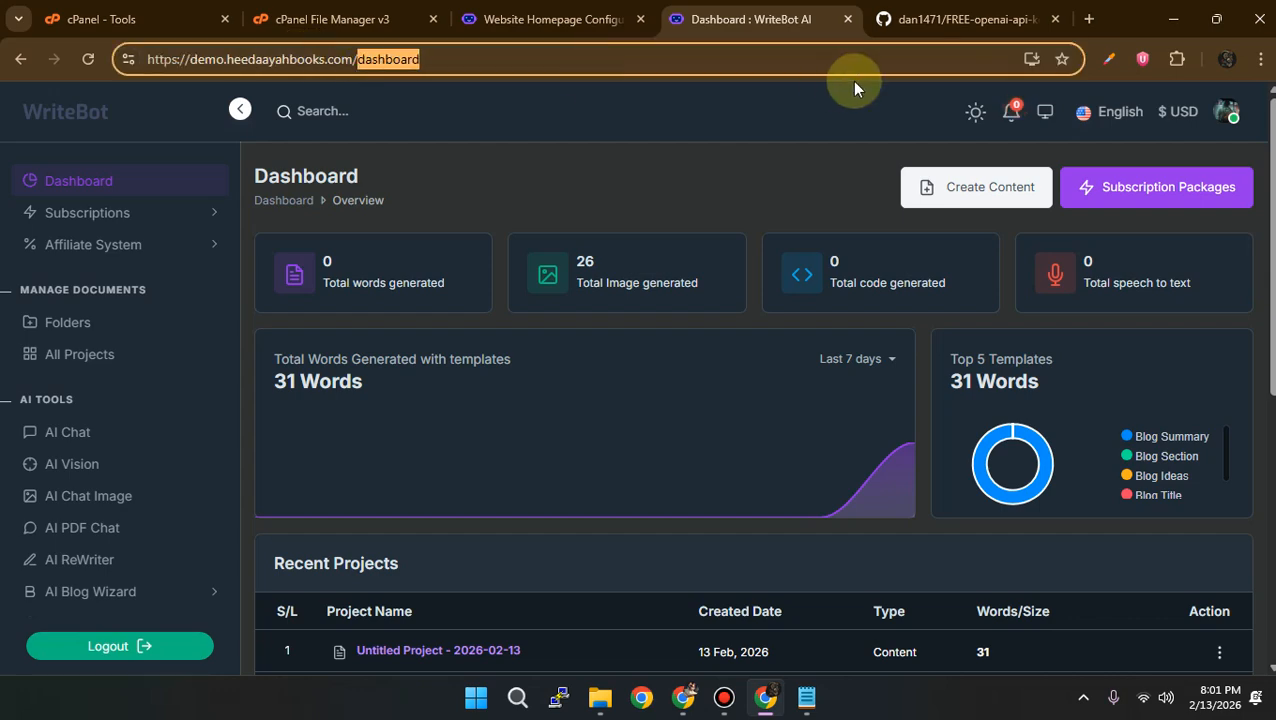
key(BackSpace)
key(Return)
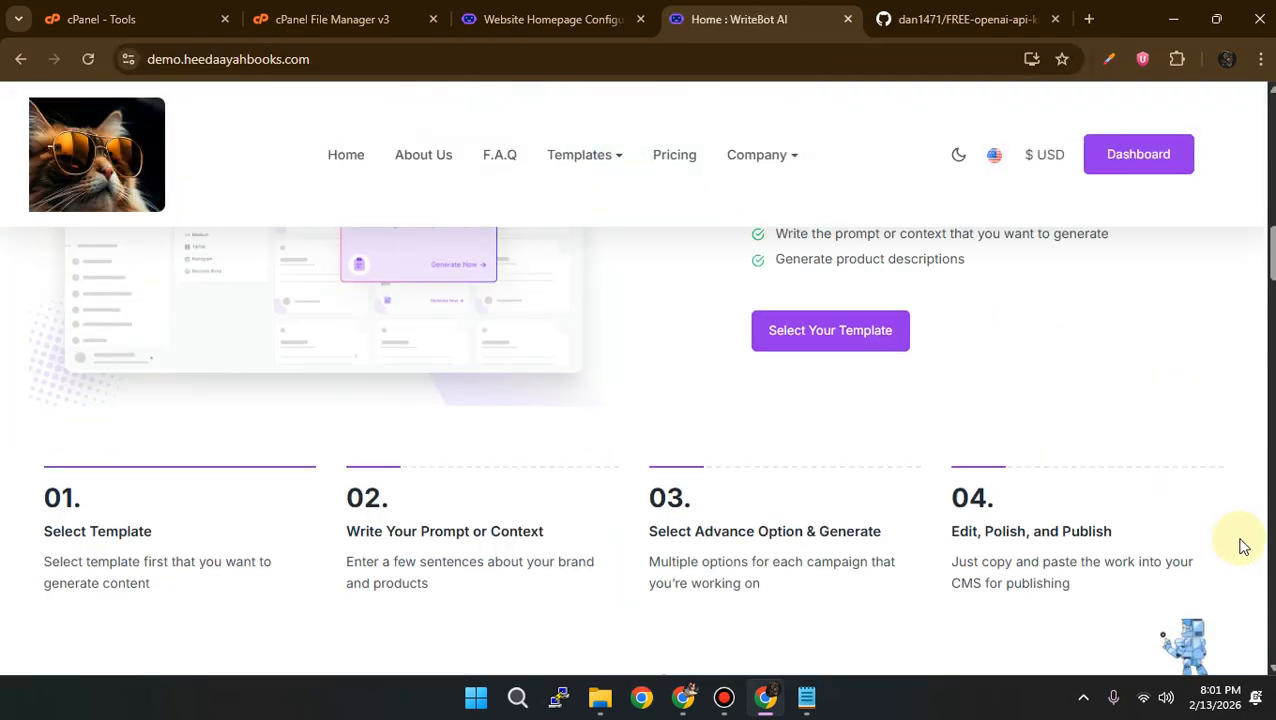
scroll(1243, 547, down, 5)
click(535, 19)
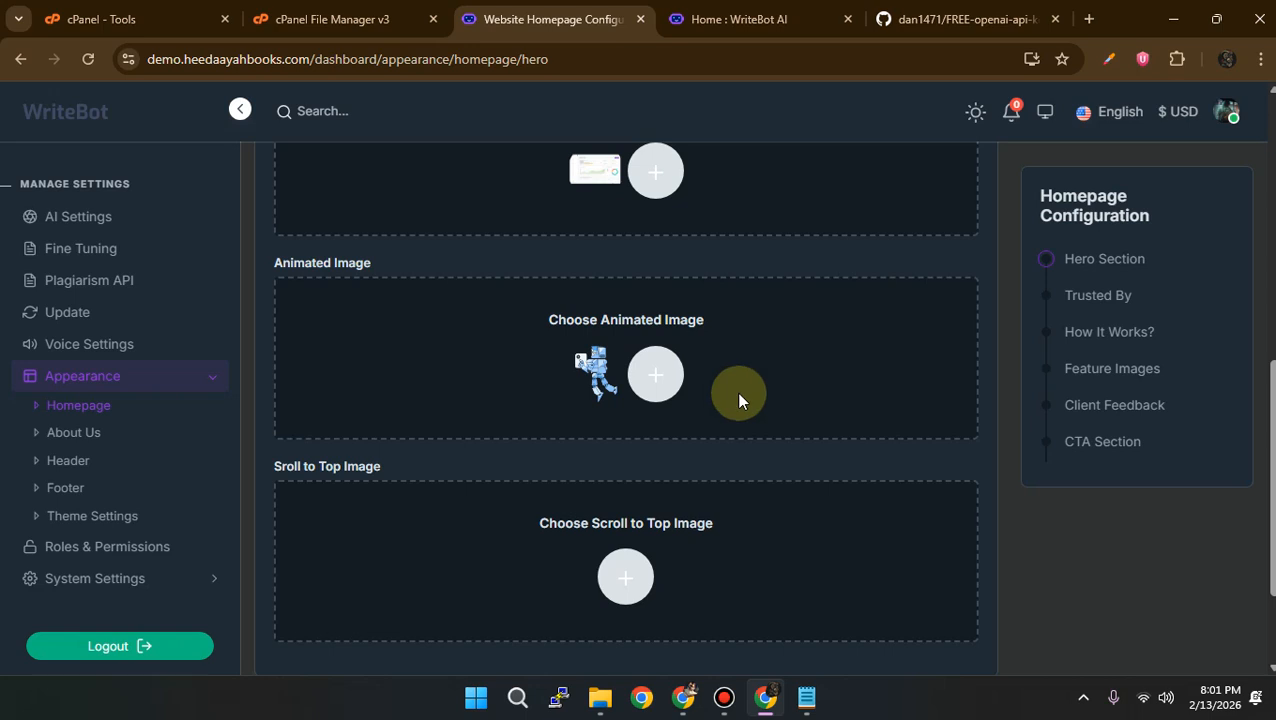
scroll(730, 376, down, 2)
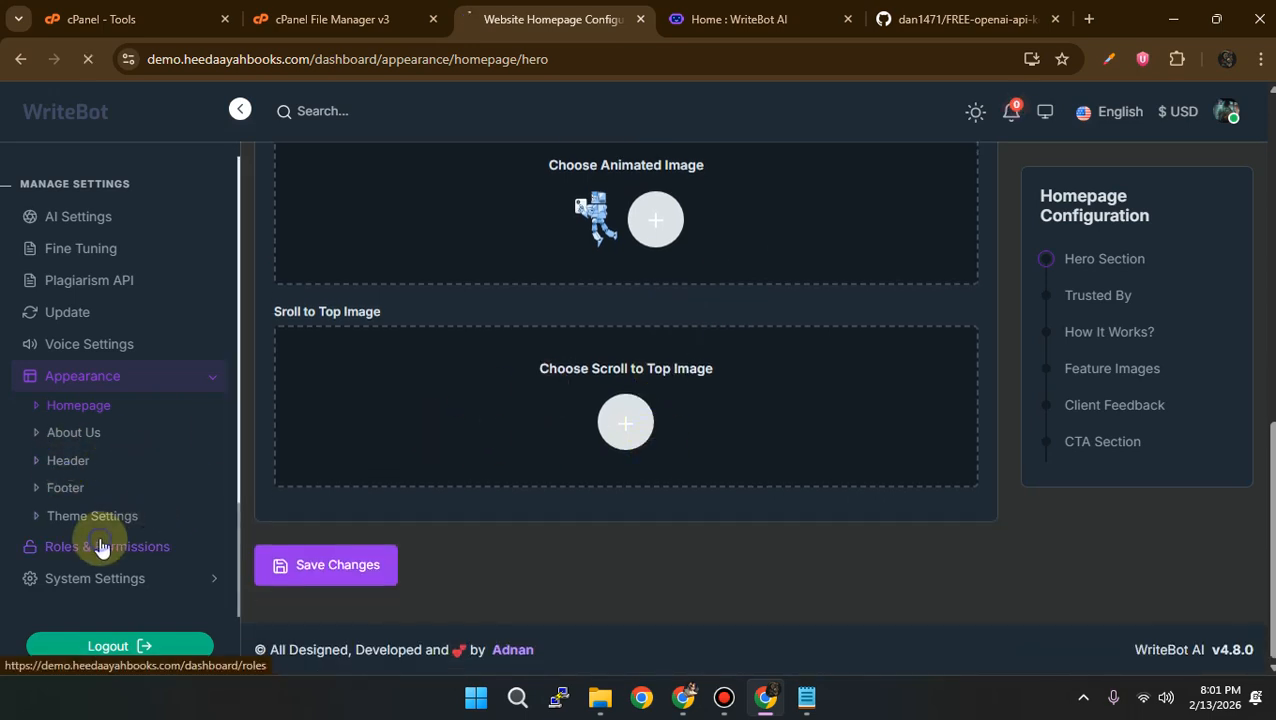
In General Settings, replace WriteBot in the System Title with 'ALpha'.
click(101, 540)
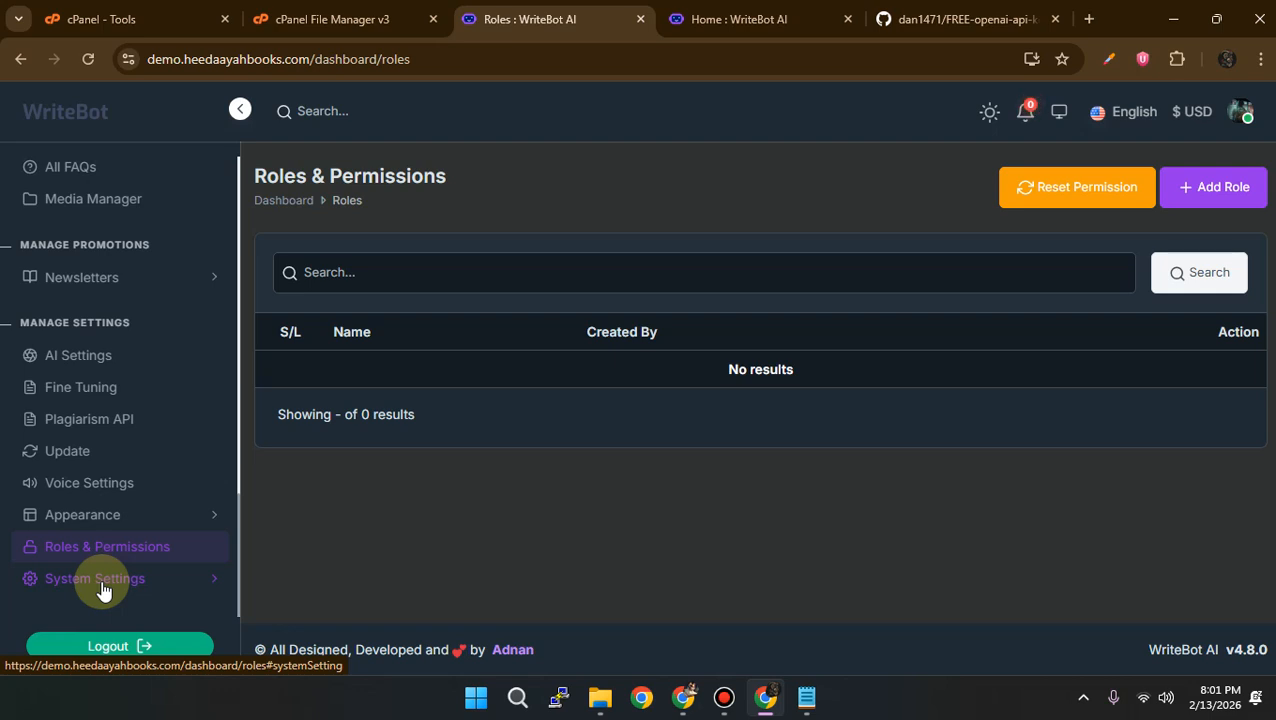
scroll(103, 580, down, 4)
scroll(185, 419, up, 2)
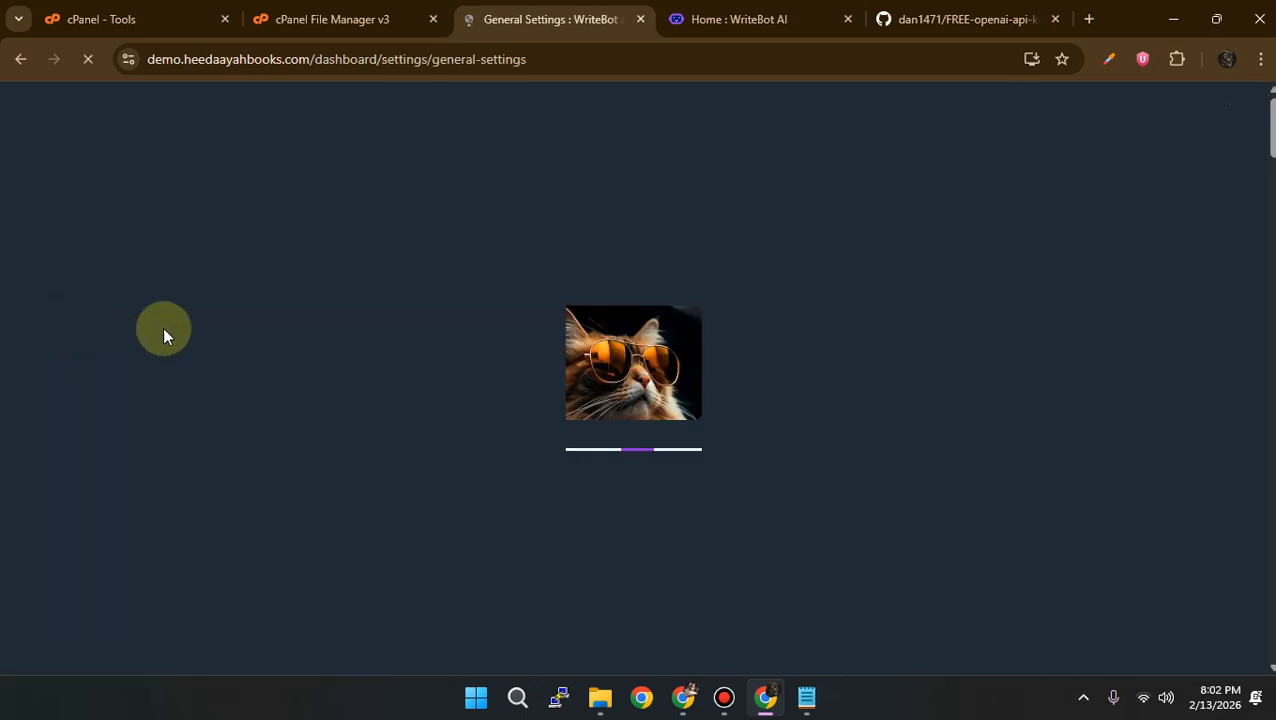
drag(400, 333, 276, 339)
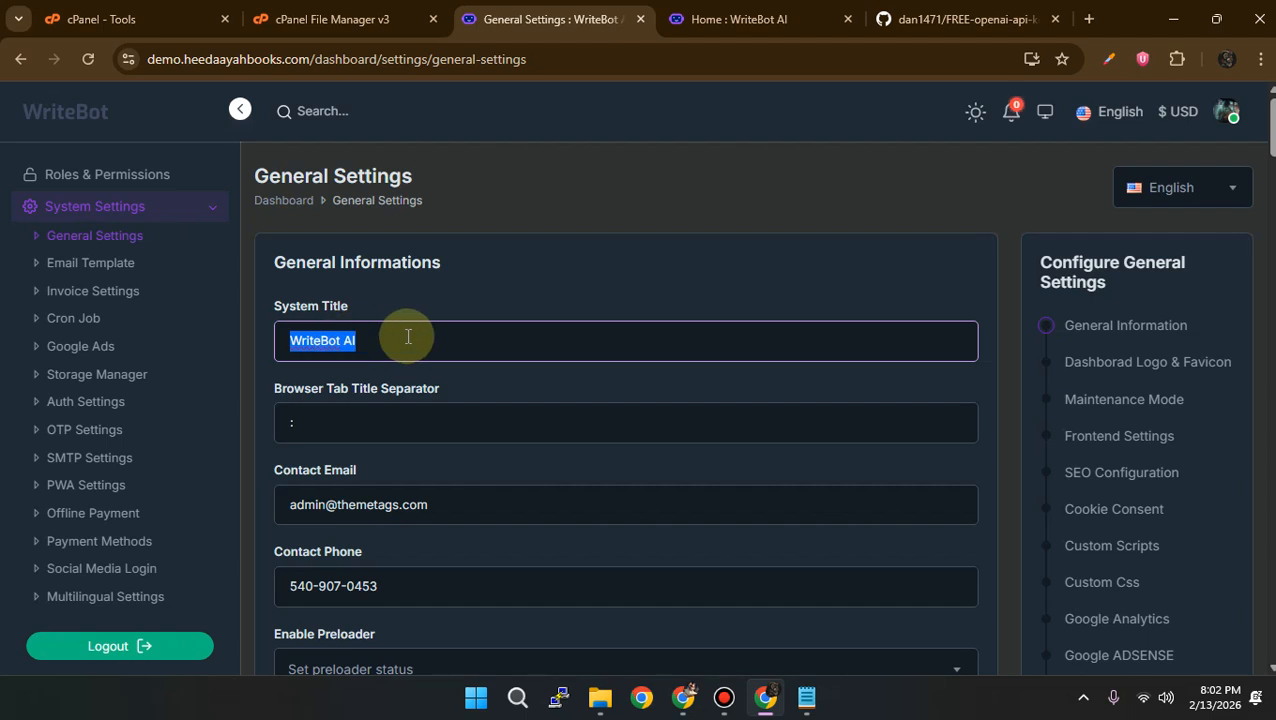
text(ALpha)
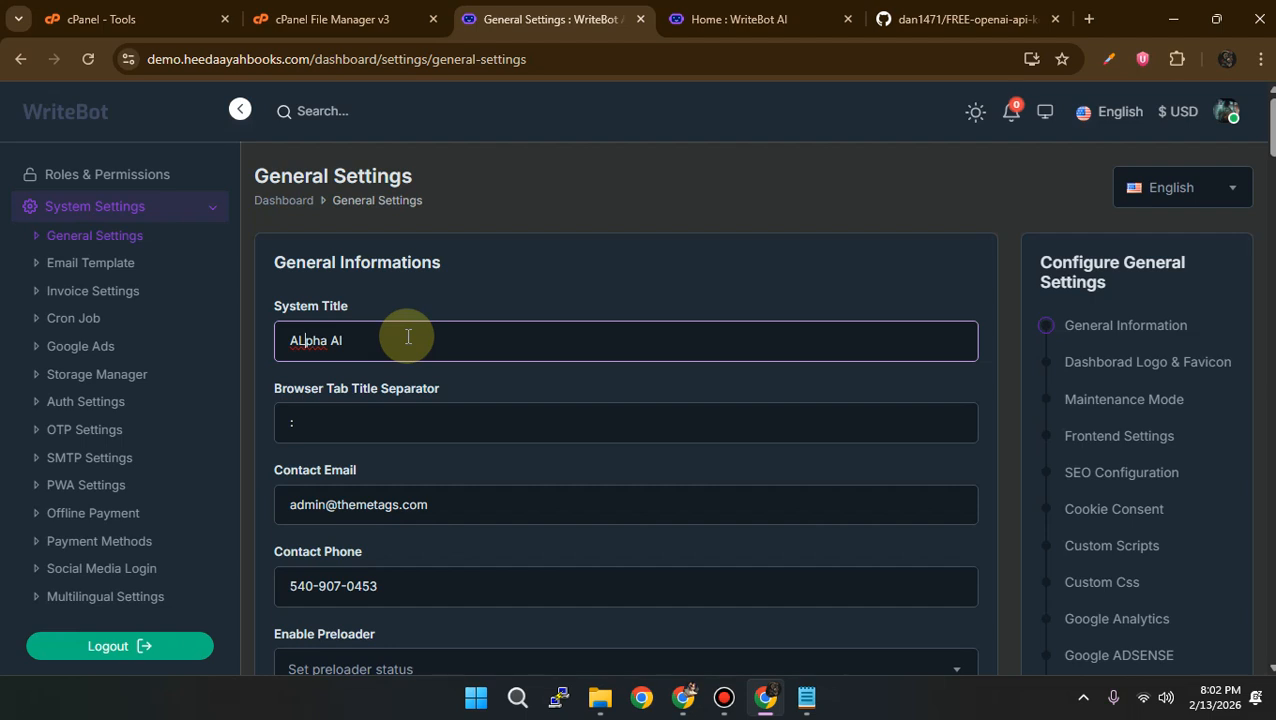
Review the contact email, phone and preloader fields unchanged, then view the Home page.
scroll(425, 315, down, 2)
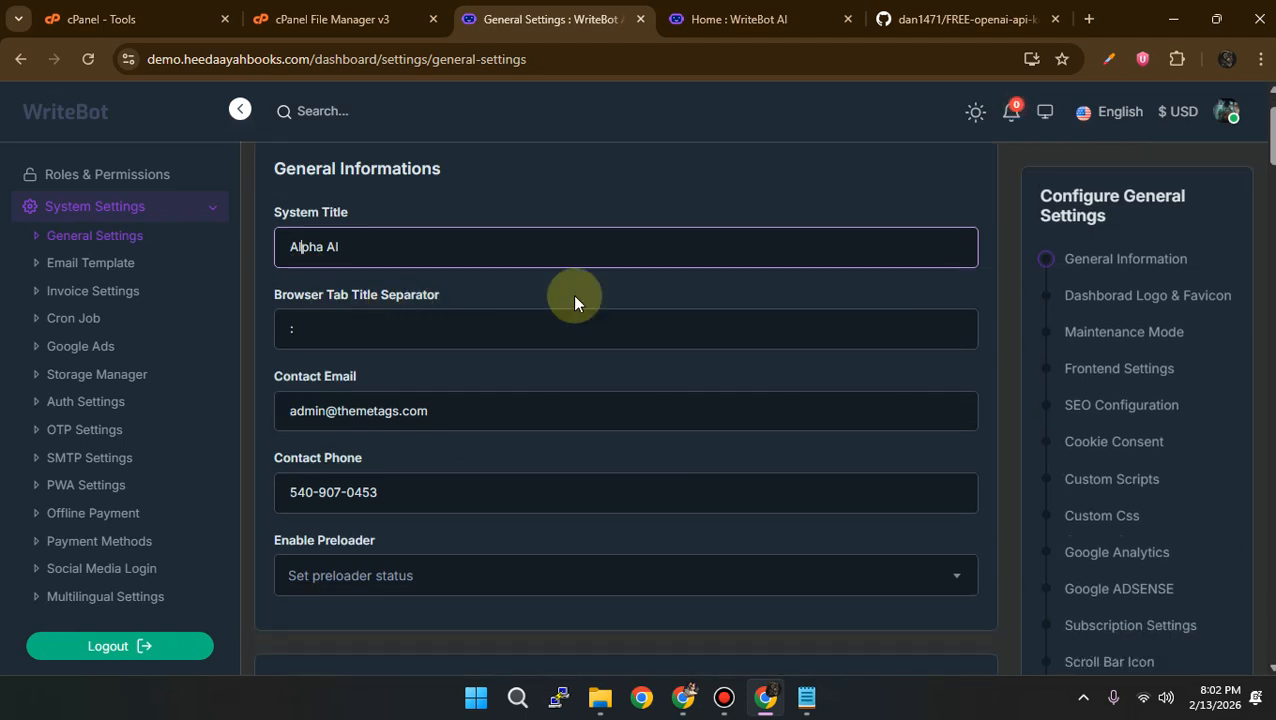
drag(291, 314, 550, 310)
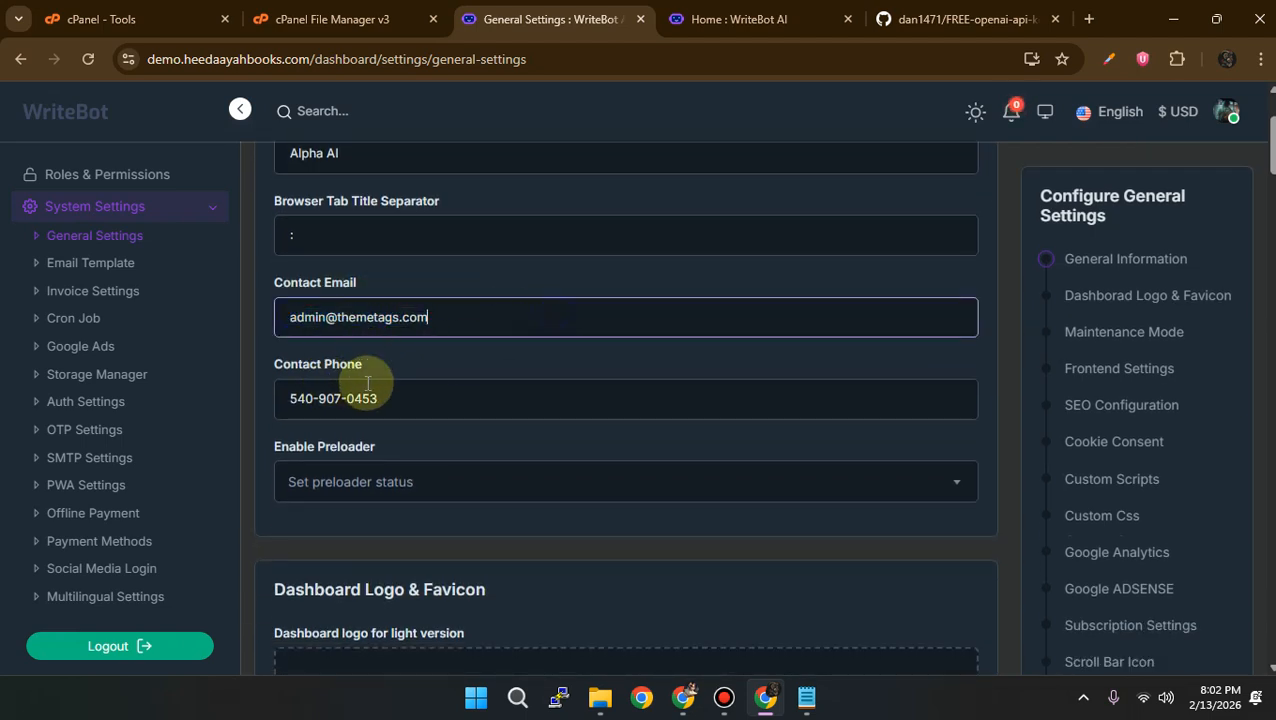
drag(430, 396, 272, 398)
scroll(465, 400, down, 1)
click(445, 398)
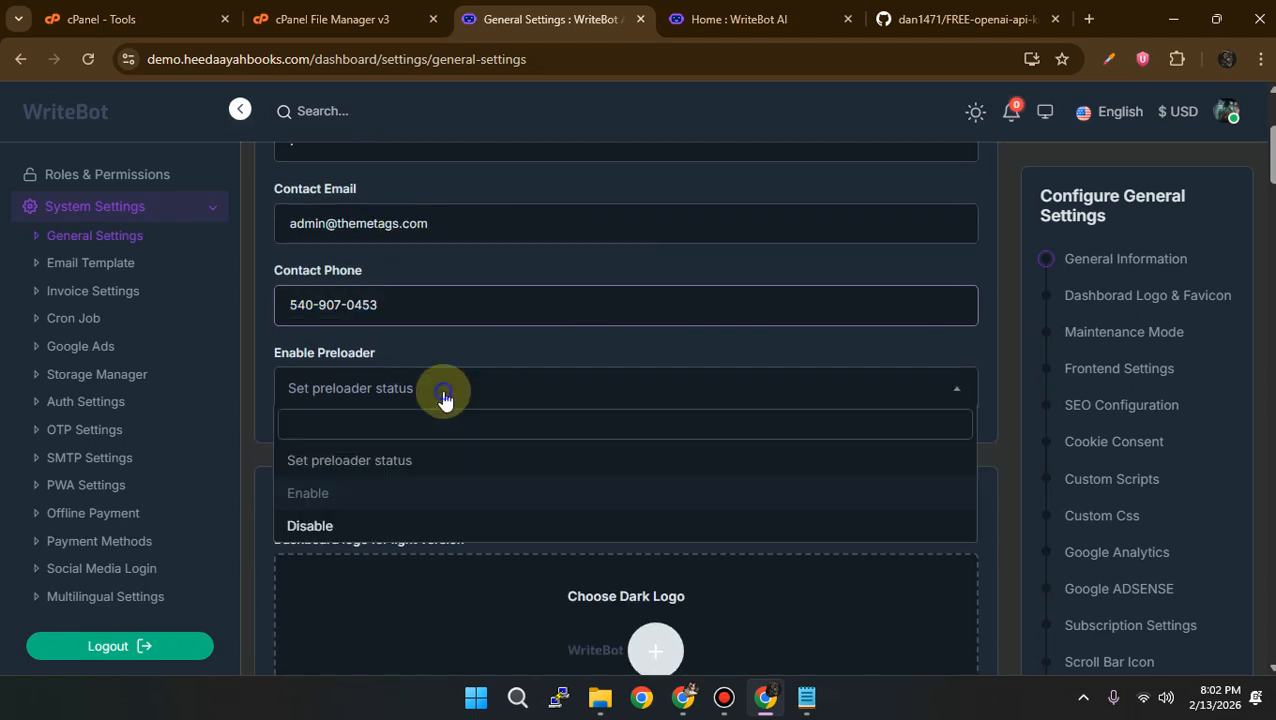
click(445, 390)
scroll(441, 392, up, 1)
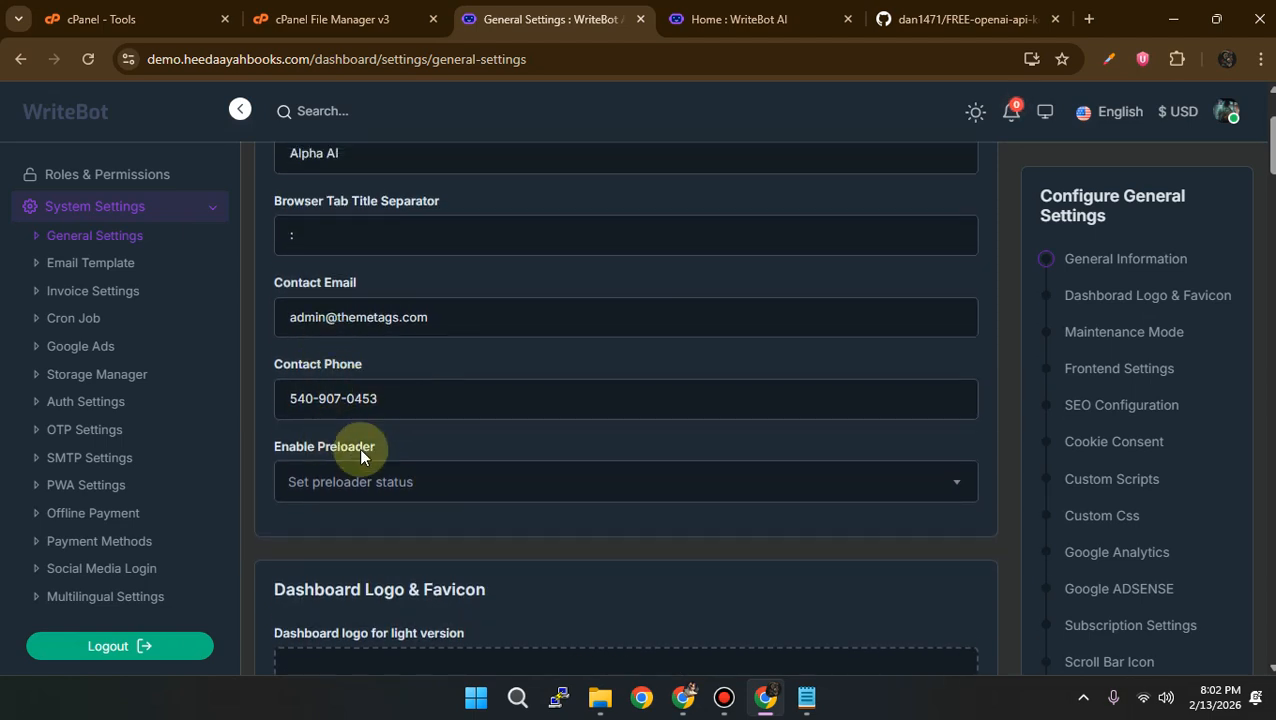
click(735, 18)
Reload the Home page, then set Enable Preloader to Enable in General Settings.
click(88, 59)
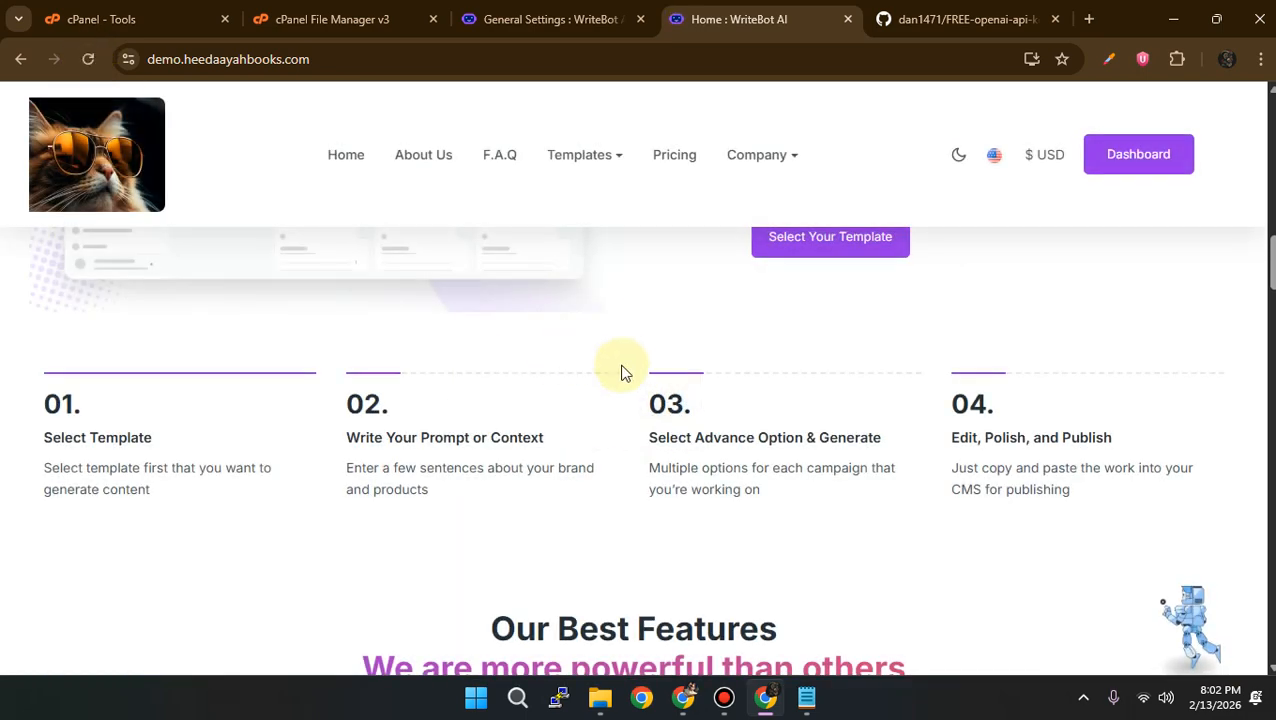
click(520, 12)
scroll(413, 447, down, 4)
scroll(405, 370, up, 2)
click(395, 300)
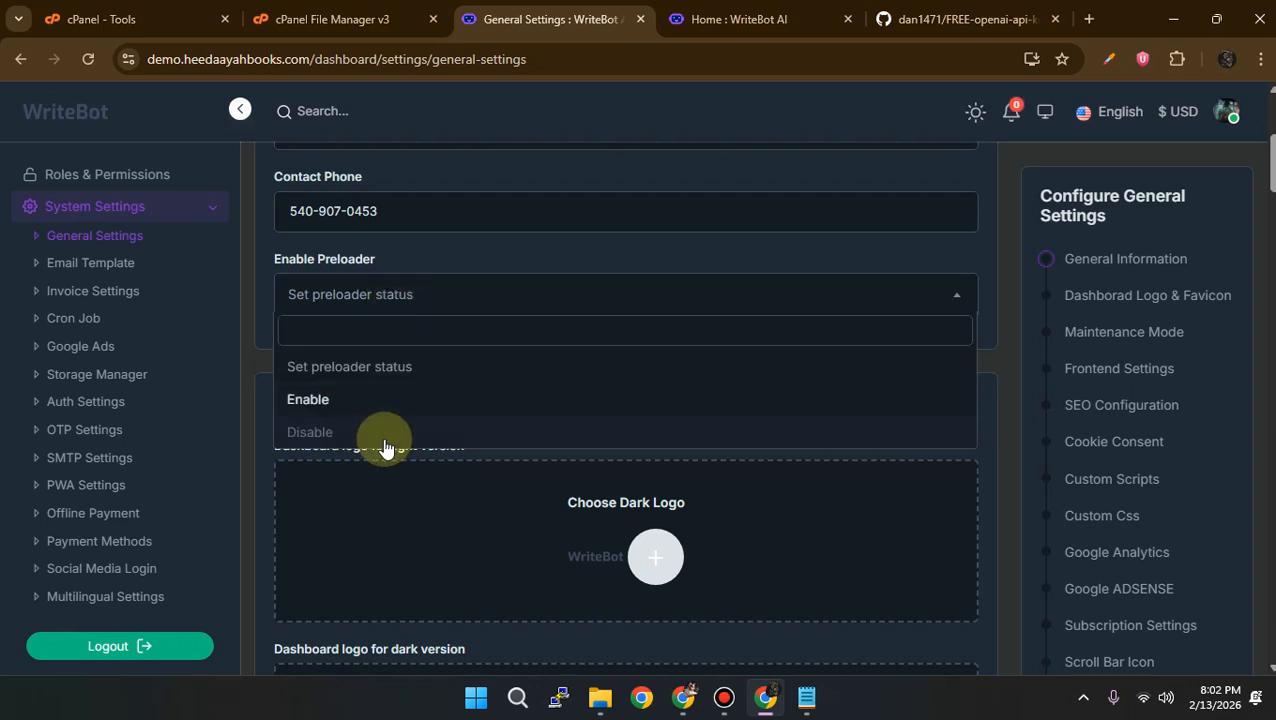
click(385, 438)
click(399, 300)
click(348, 392)
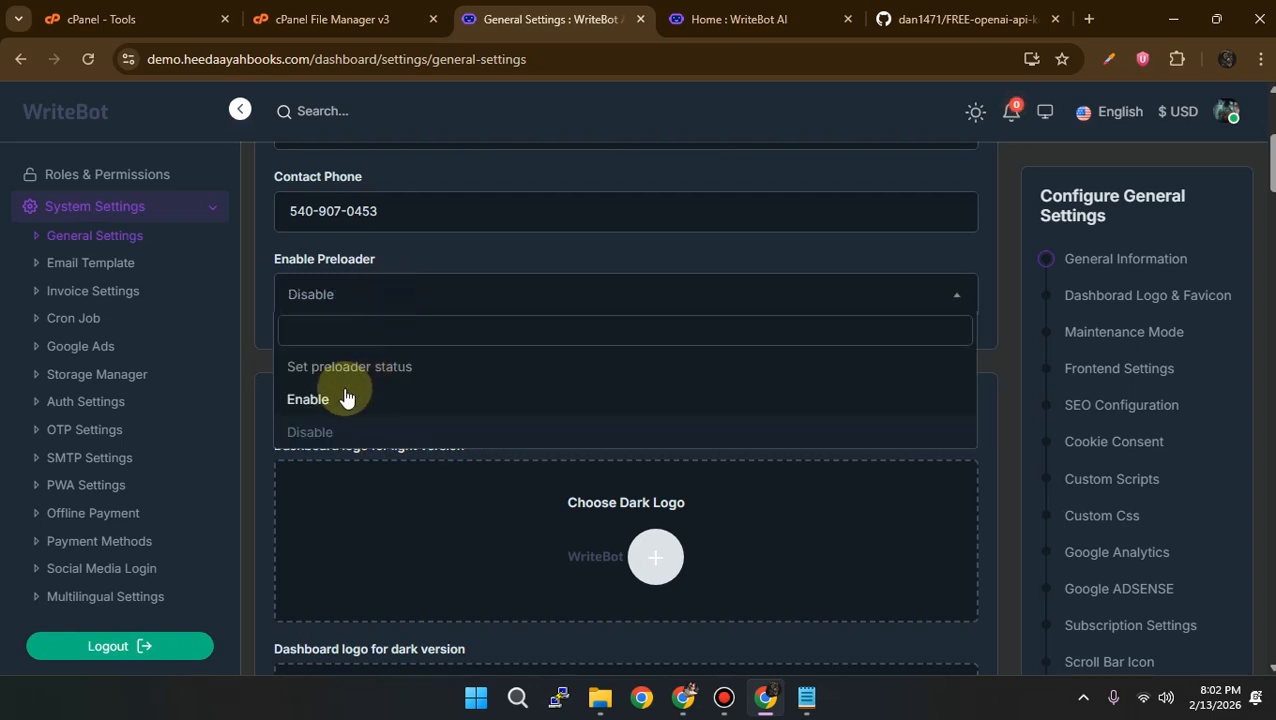
scroll(480, 300, down, 2)
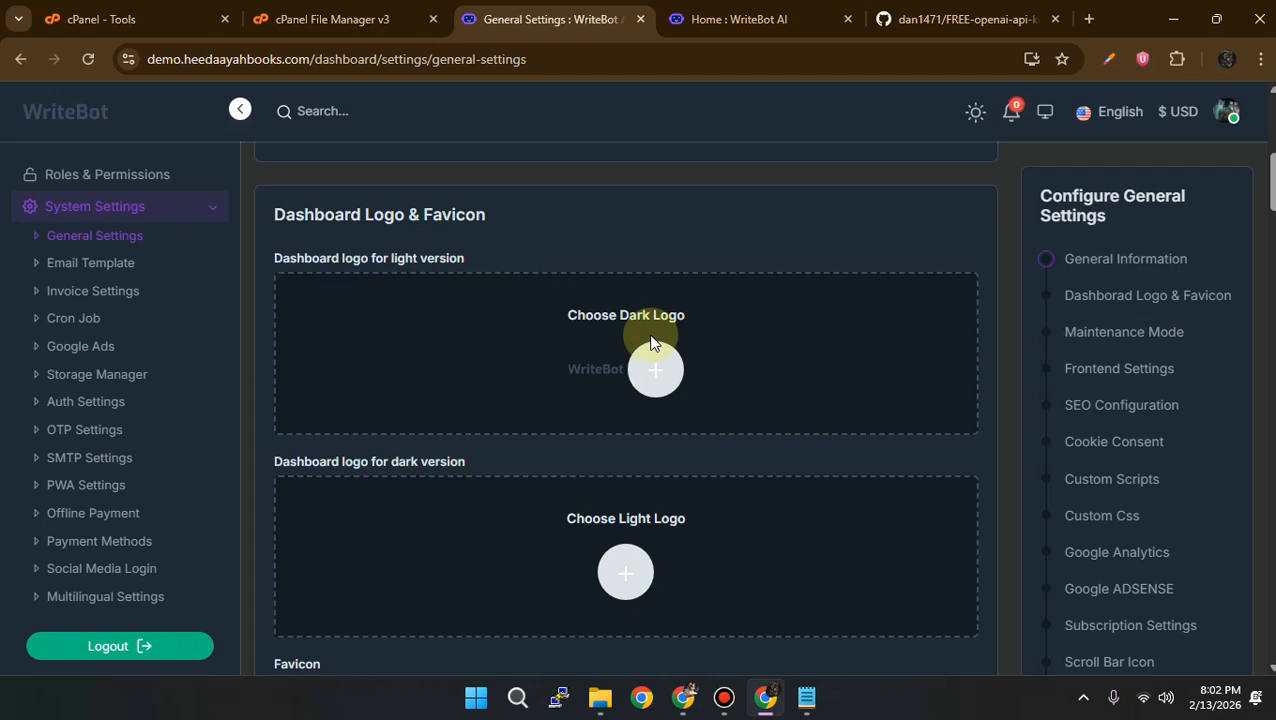
scroll(578, 262, down, 7)
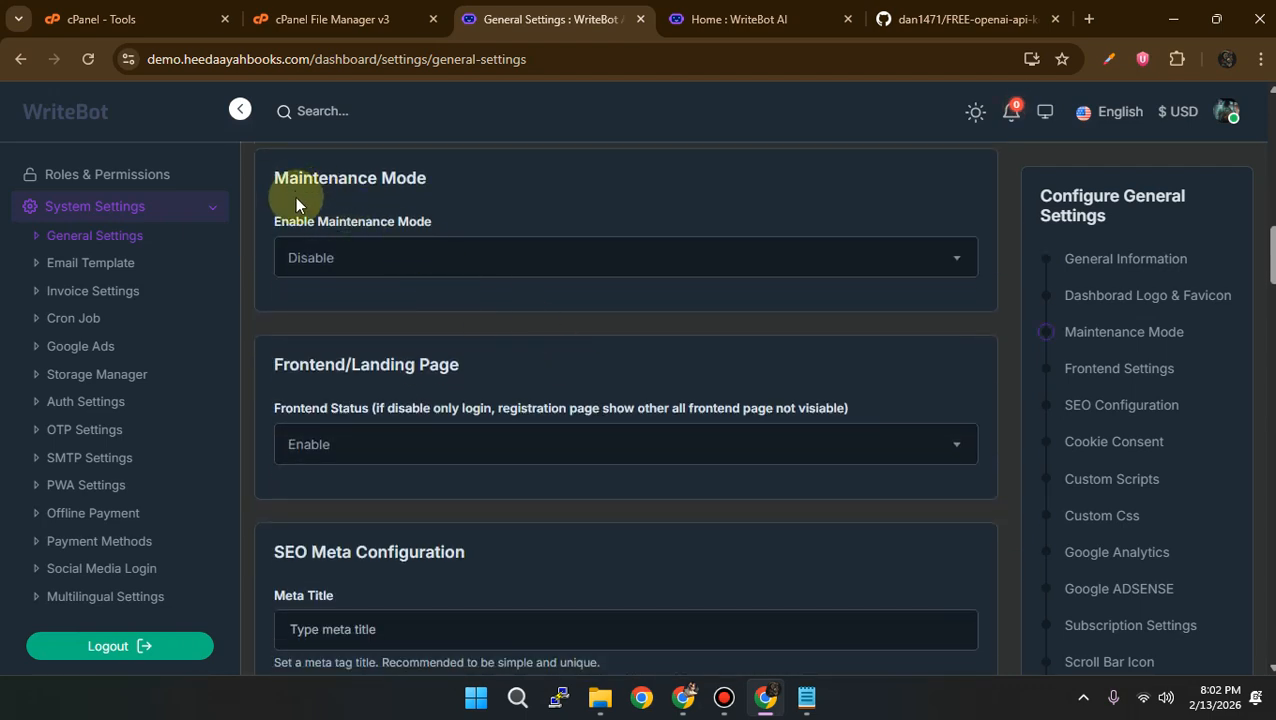
Leave Maintenance Mode on Disable after checking the public Home page.
click(340, 259)
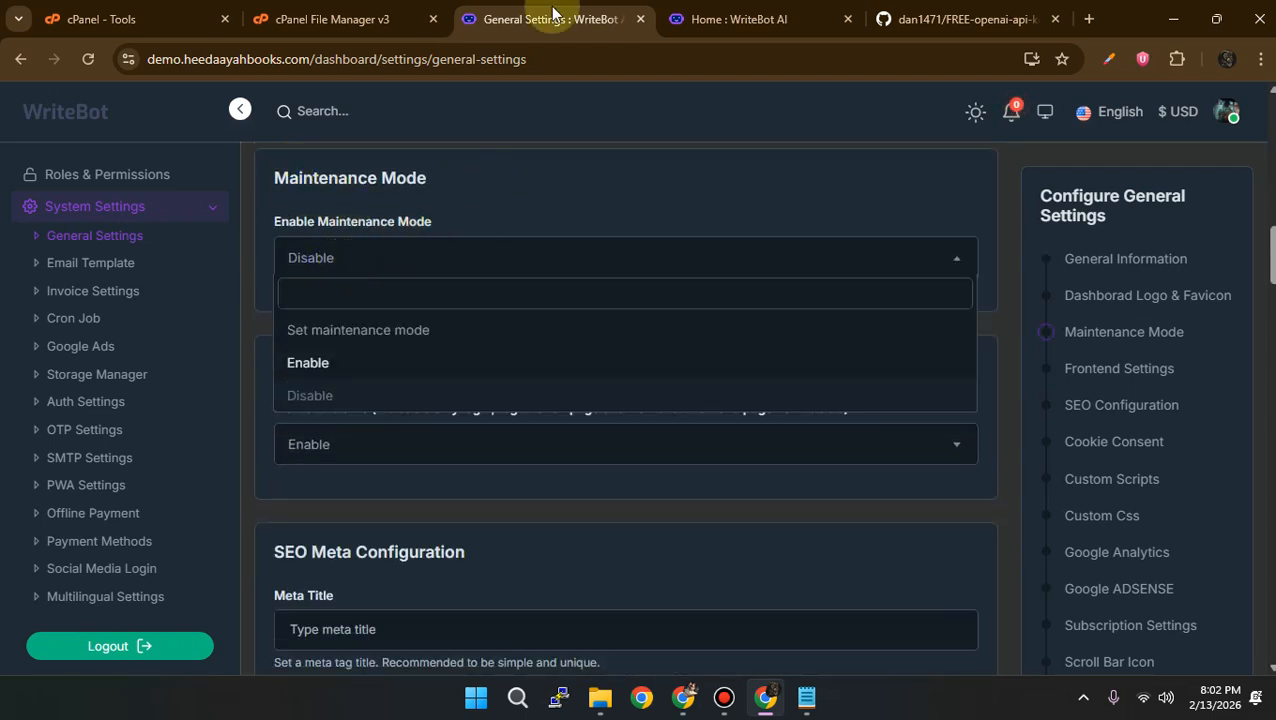
click(745, 19)
click(545, 19)
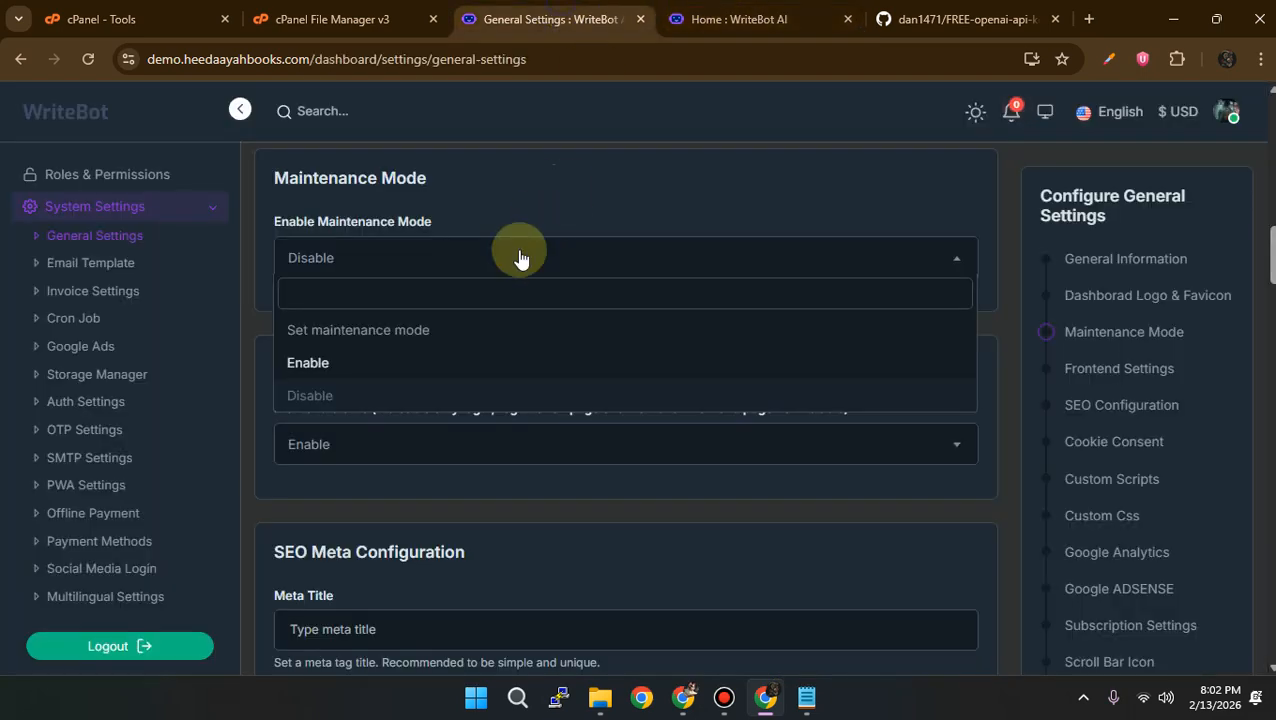
click(505, 197)
click(735, 20)
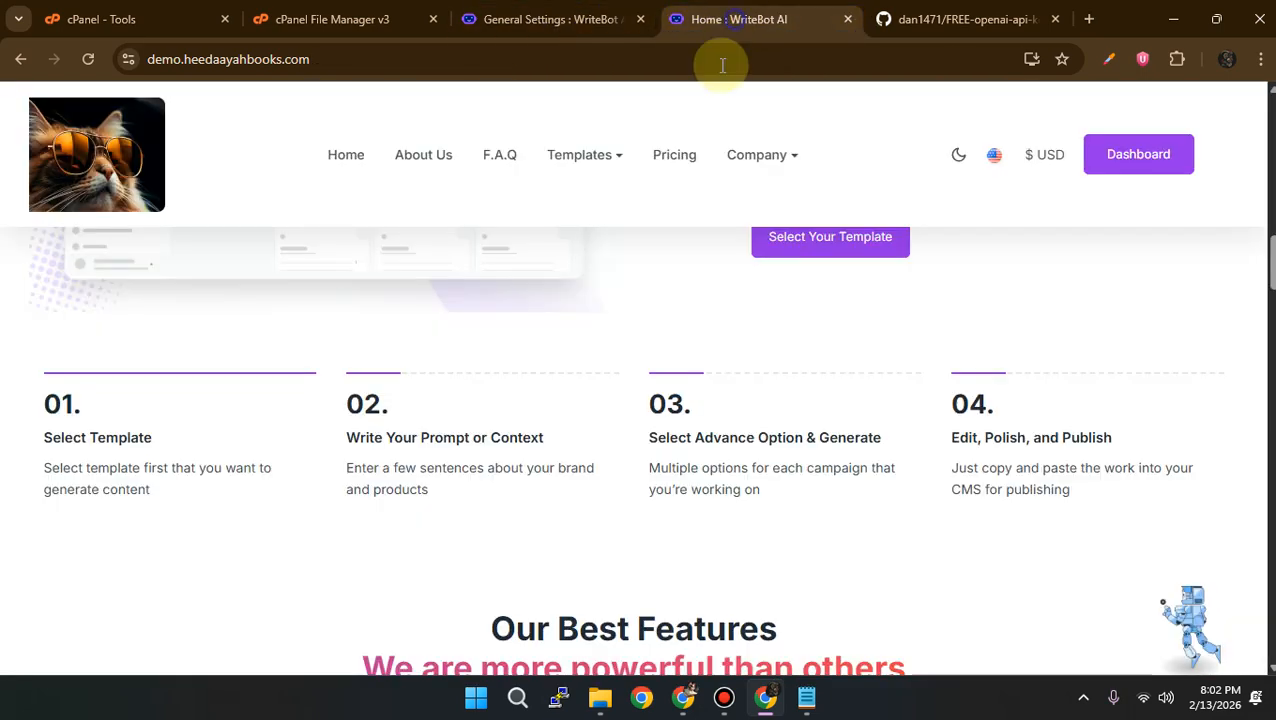
scroll(440, 400, up, 15)
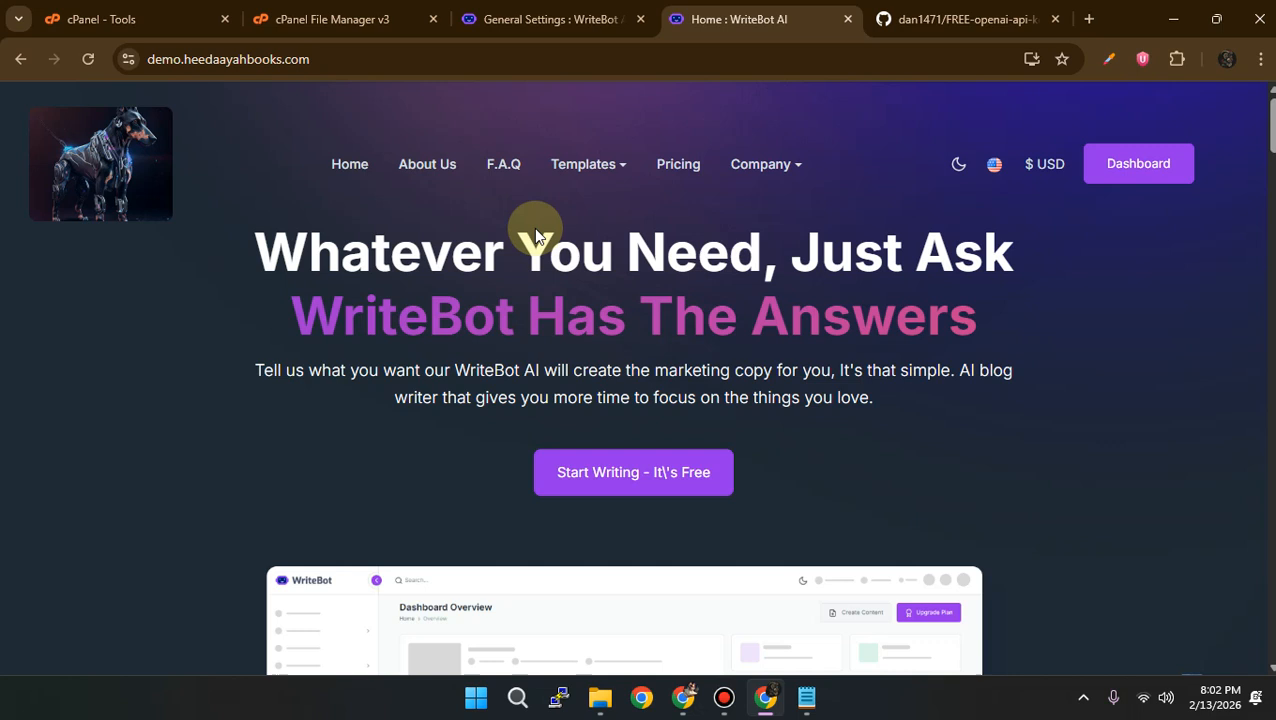
click(490, 18)
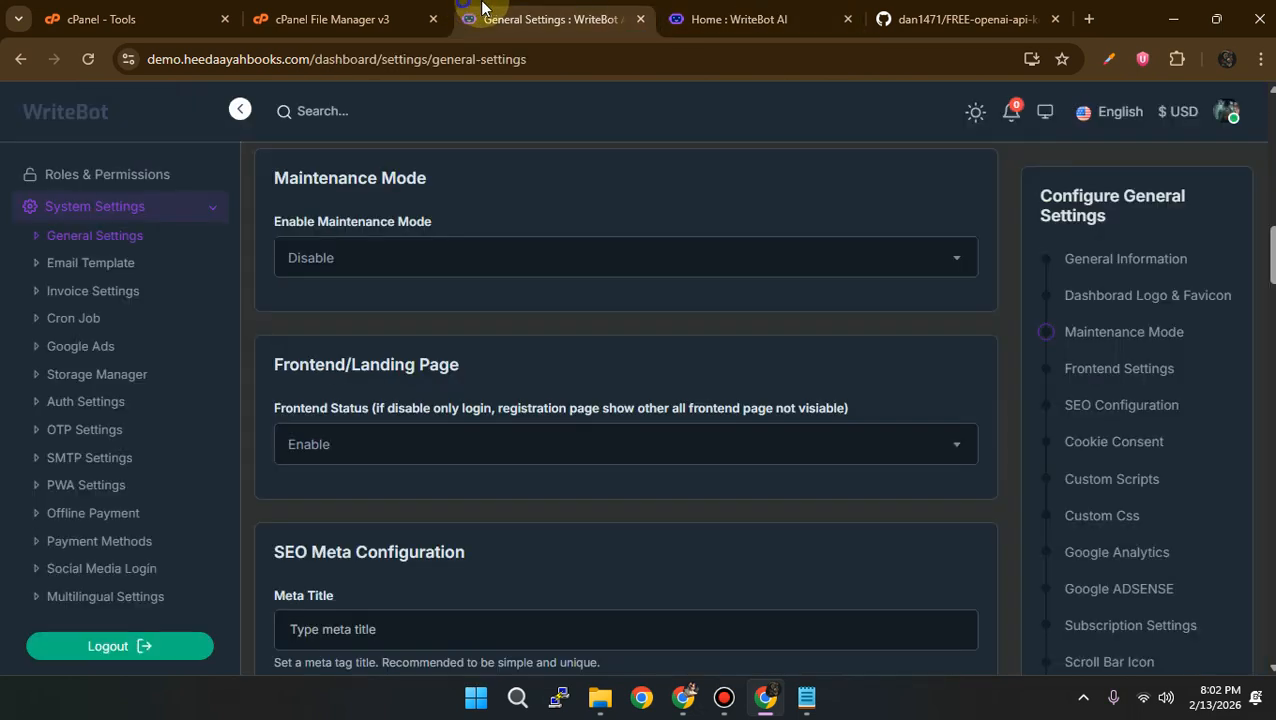
scroll(535, 393, down, 5)
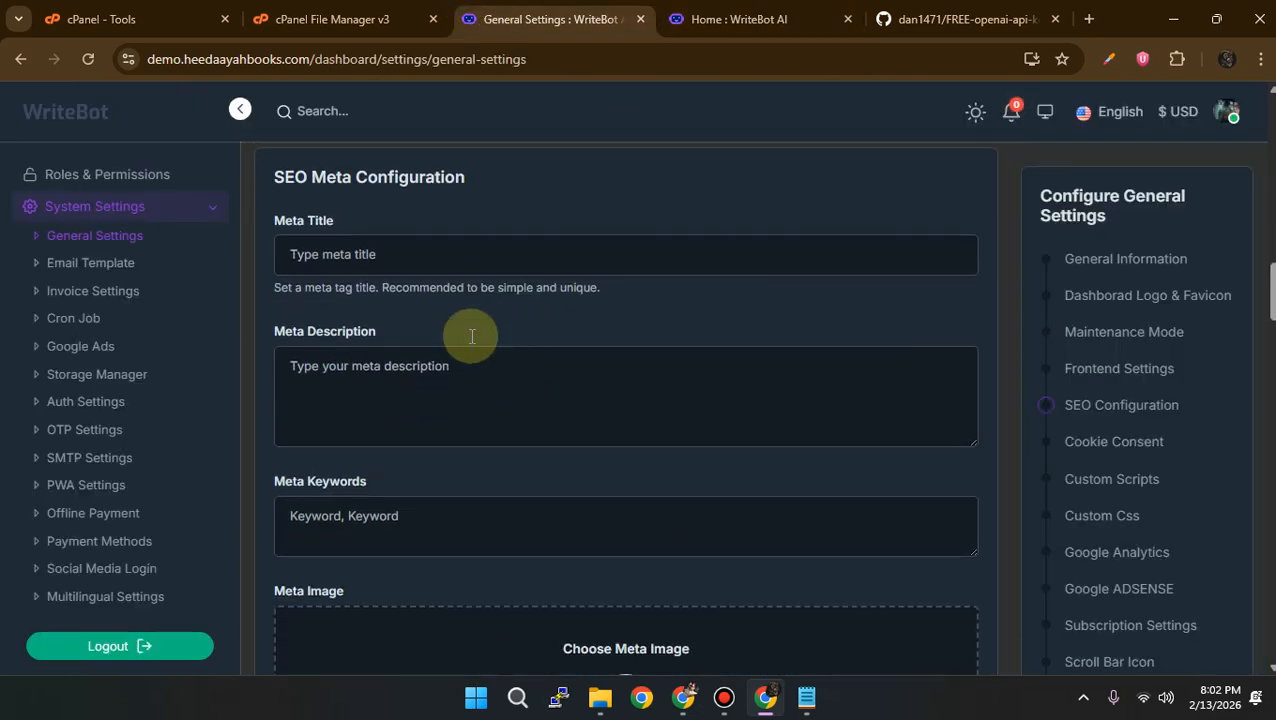
Set Show Cookie Consent to Disable.
click(385, 255)
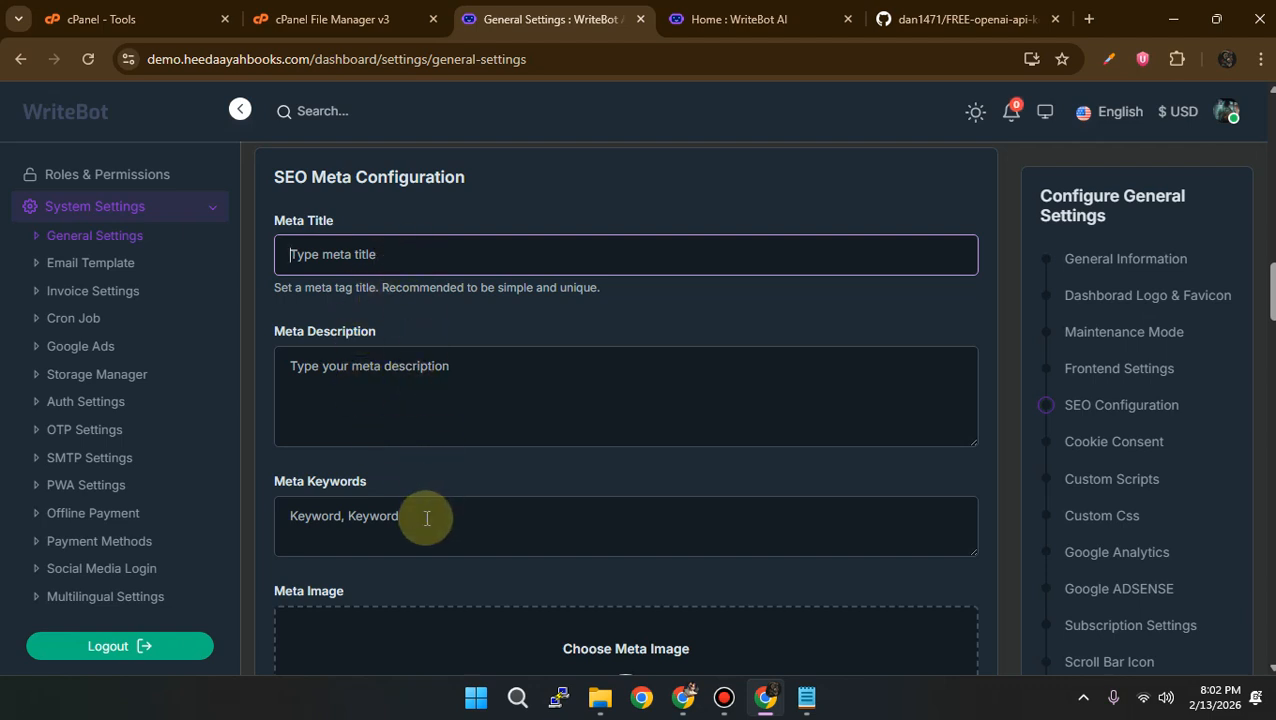
scroll(487, 290, down, 2)
scroll(472, 291, up, 2)
scroll(472, 290, down, 6)
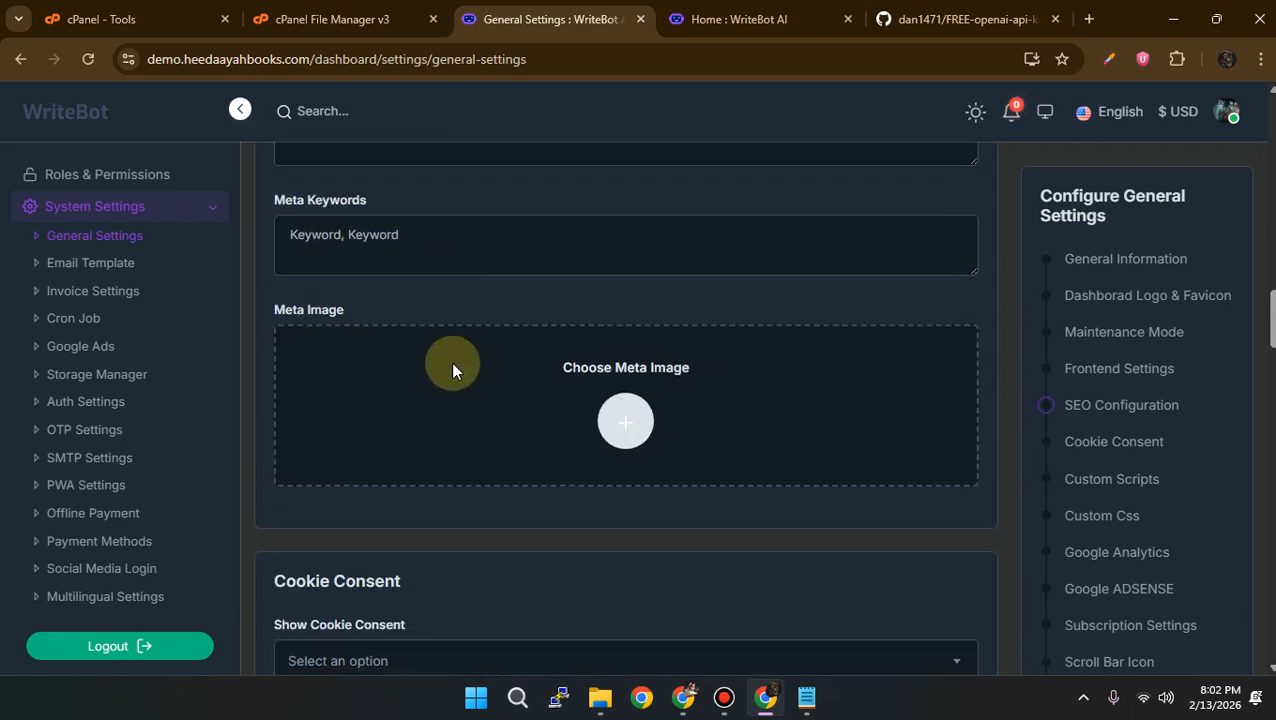
click(501, 290)
click(569, 224)
click(327, 286)
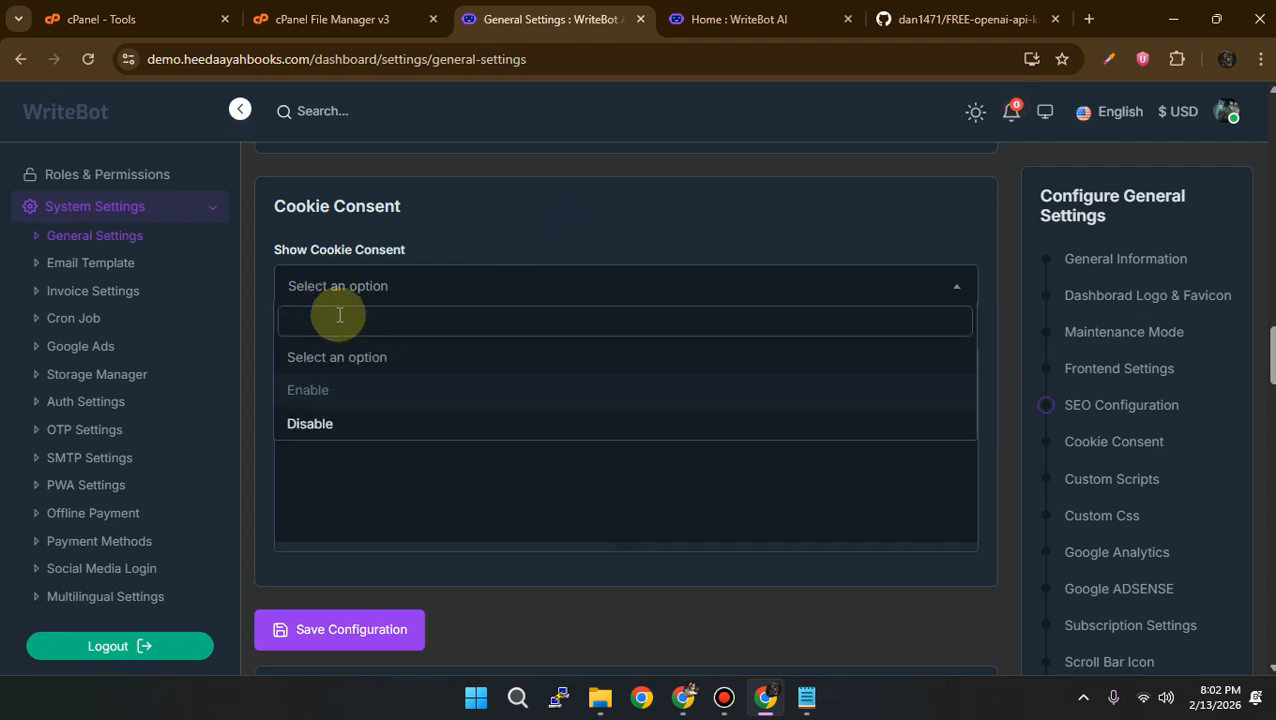
click(366, 425)
Set Google Analytics to Enable, leaving the Tracking ID empty.
scroll(790, 405, down, 4)
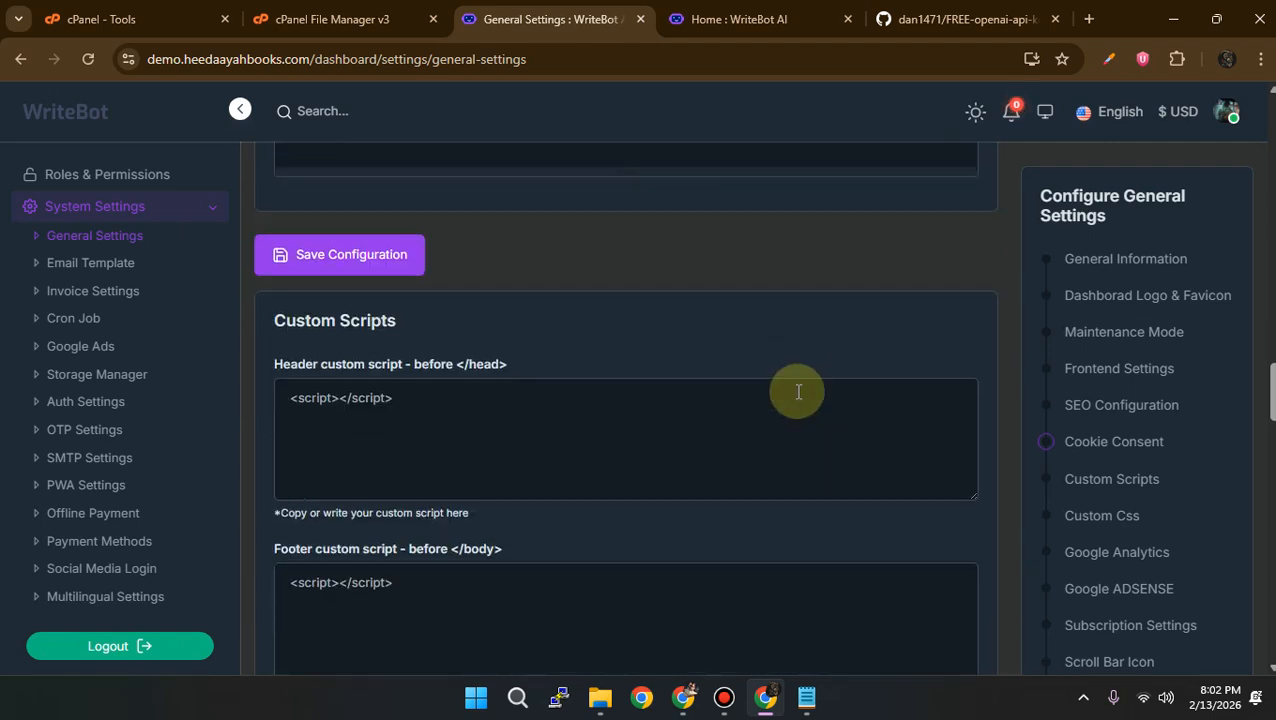
scroll(424, 377, down, 9)
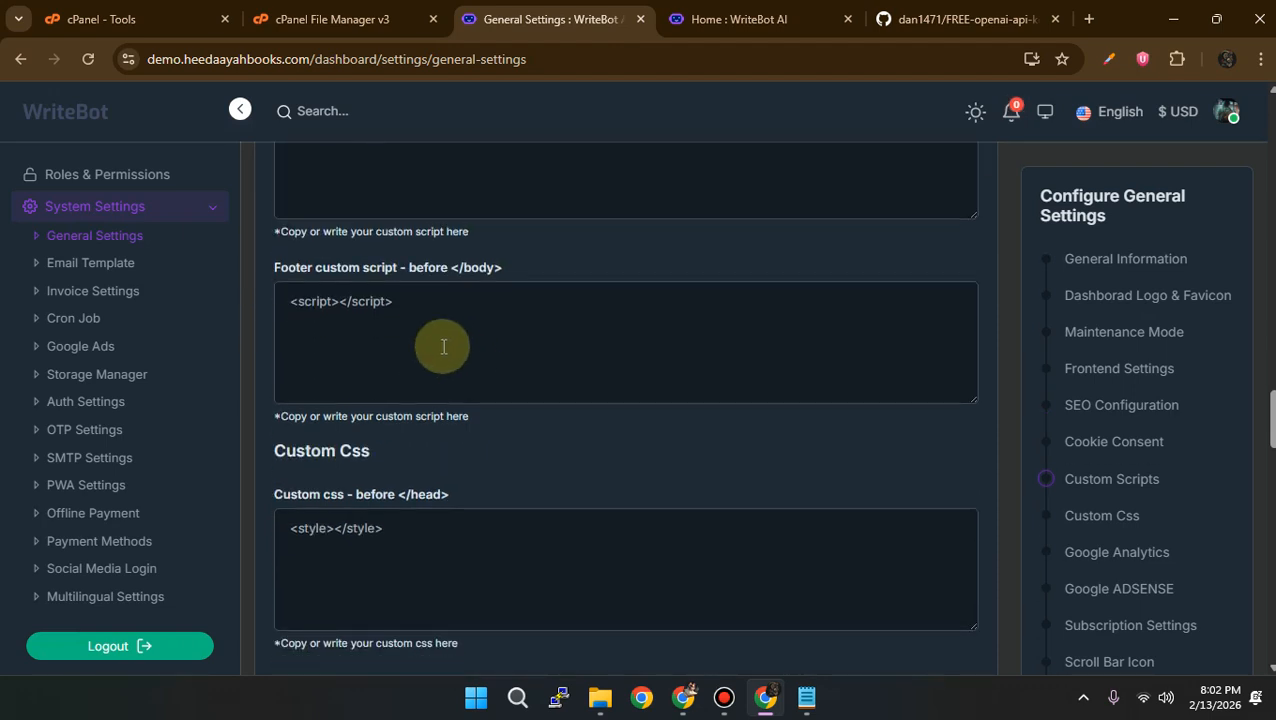
click(430, 258)
click(436, 262)
click(379, 250)
click(371, 343)
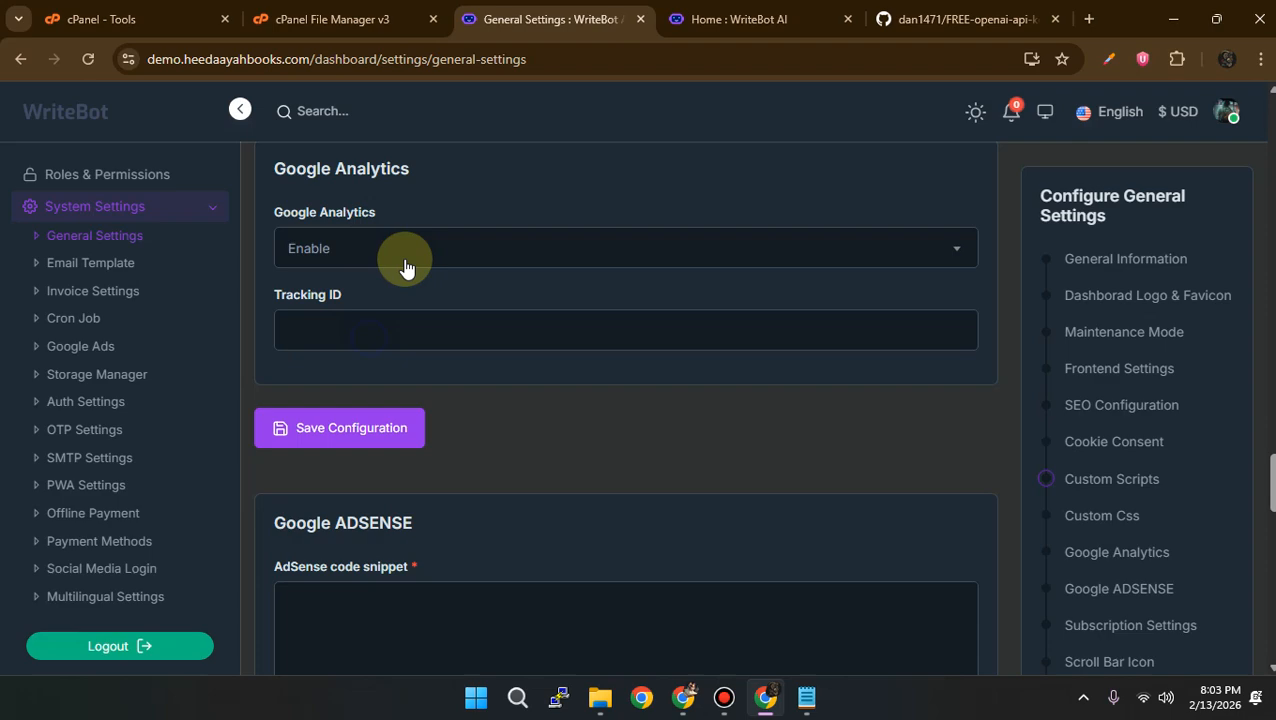
drag(441, 171, 253, 183)
click(508, 183)
click(395, 332)
scroll(390, 335, down, 3)
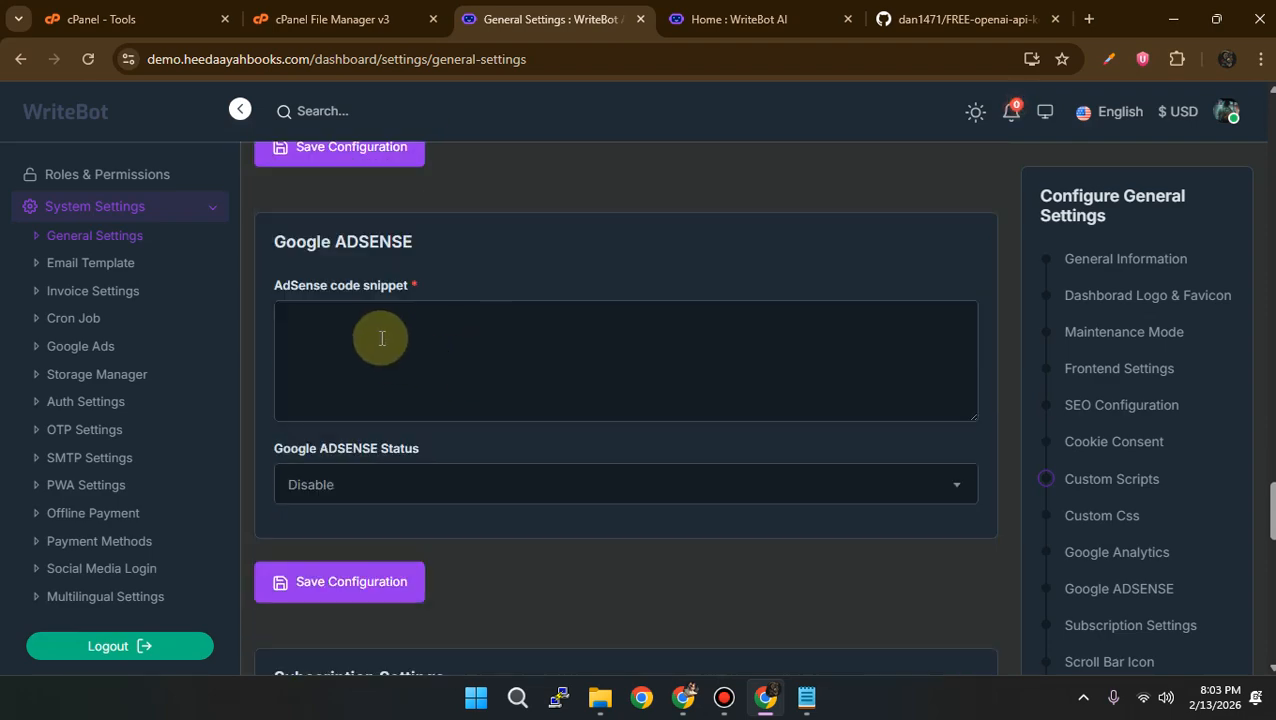
Set Google ADSENSE Status to Enable after checking the public Home page.
click(478, 342)
click(790, 15)
click(652, 8)
click(683, 14)
scroll(583, 369, down, 5)
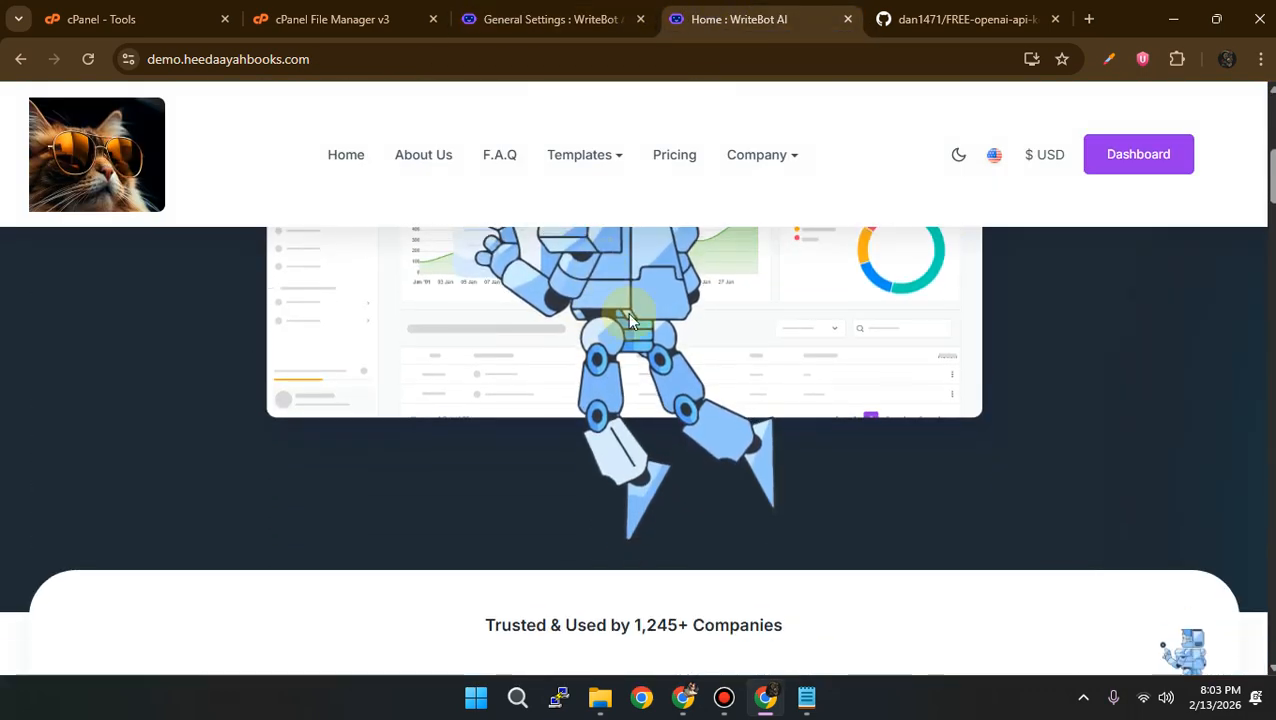
click(527, 14)
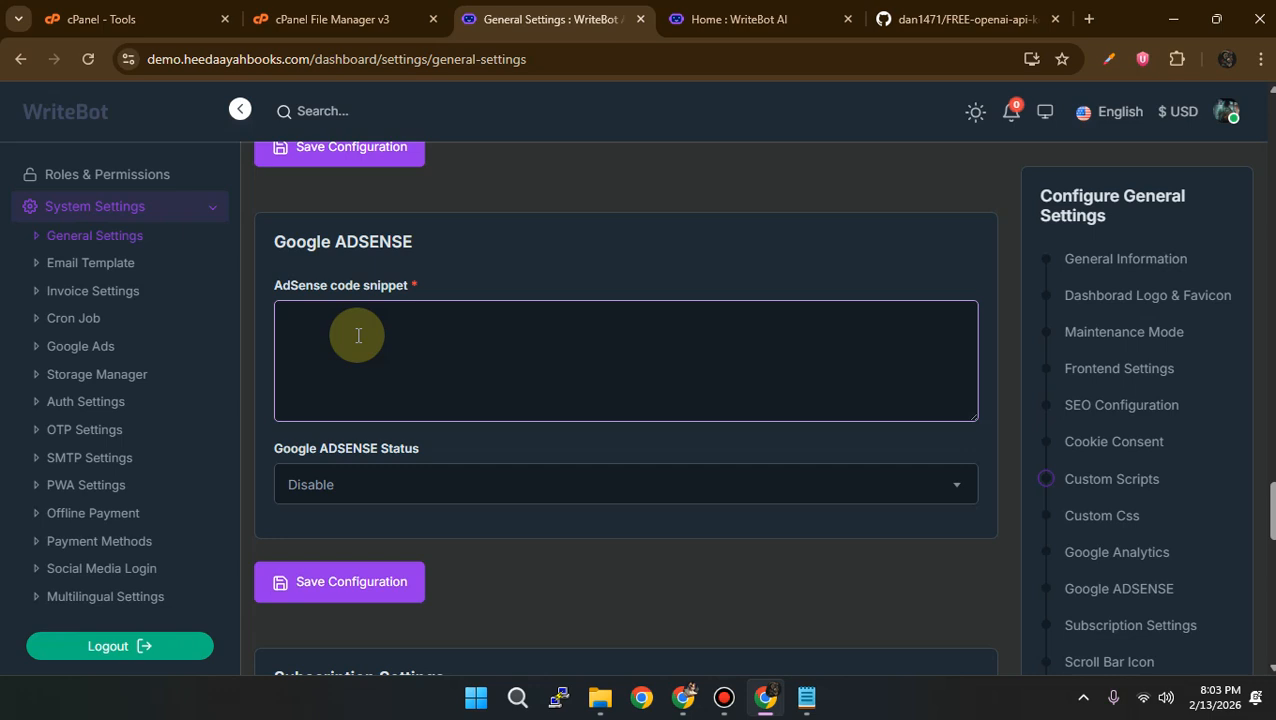
scroll(400, 340, down, 2)
click(377, 303)
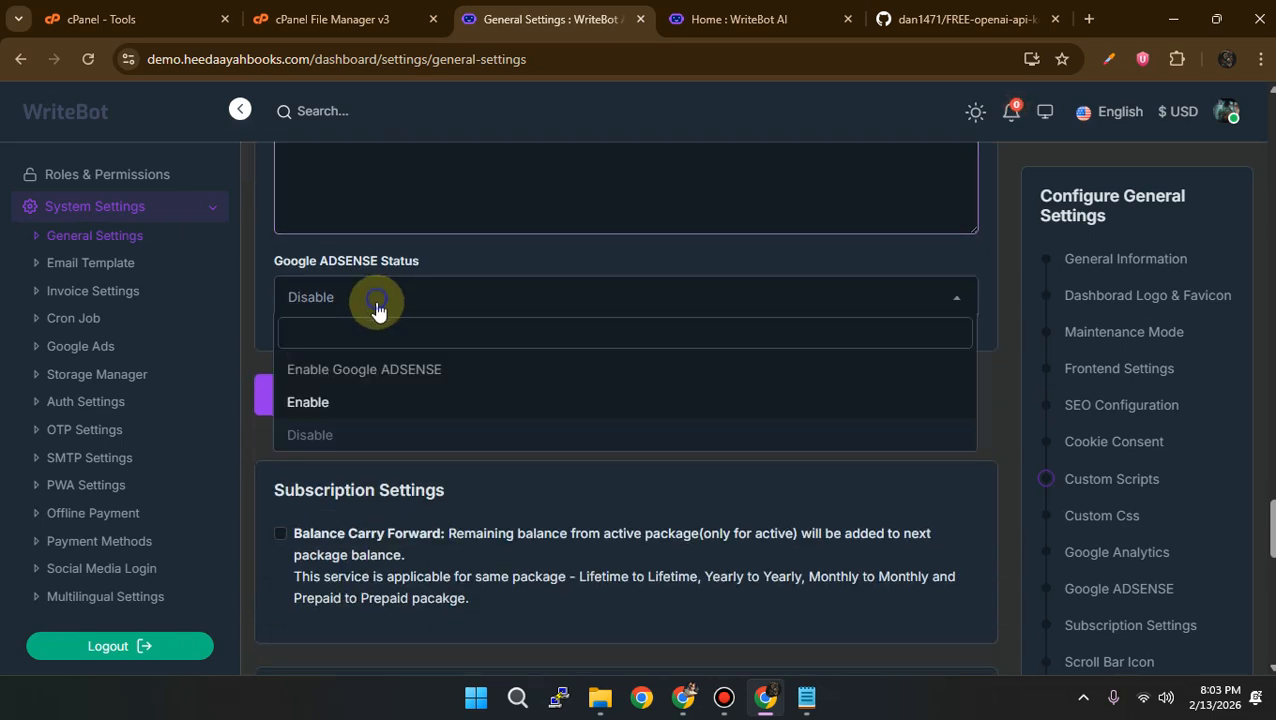
click(336, 400)
scroll(505, 345, down, 3)
scroll(405, 375, down, 2)
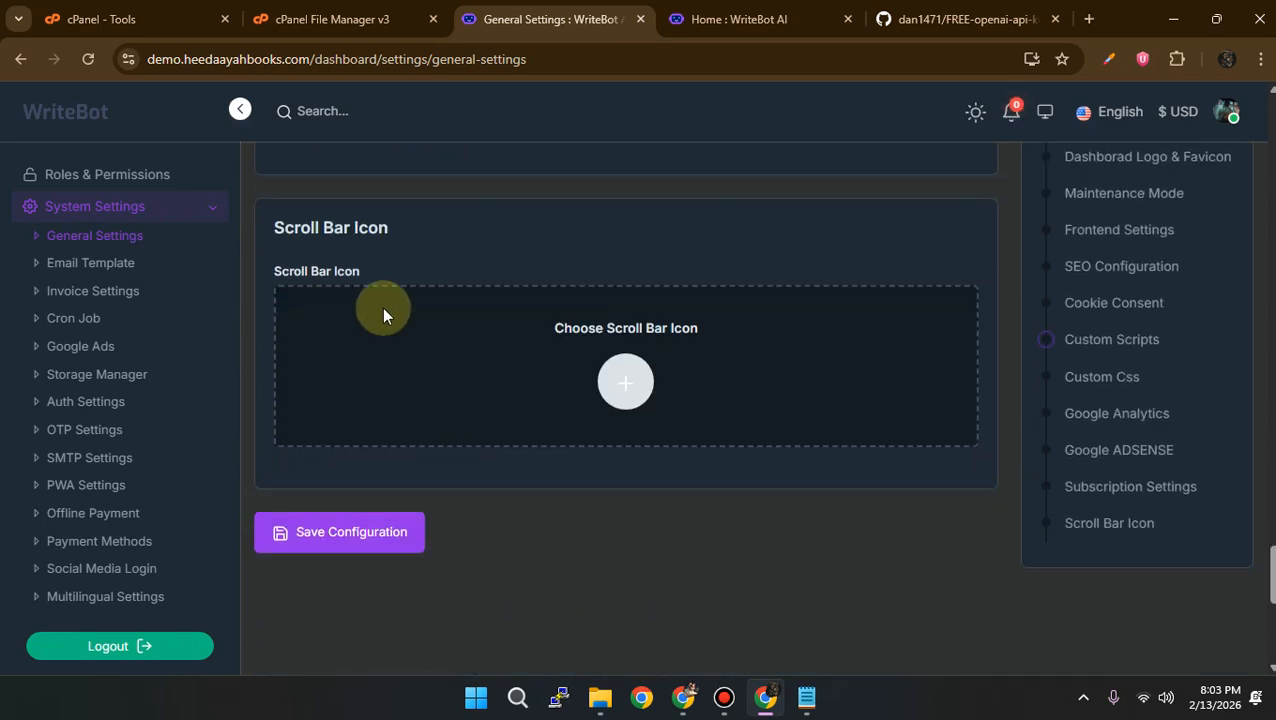
scroll(777, 345, down, 5)
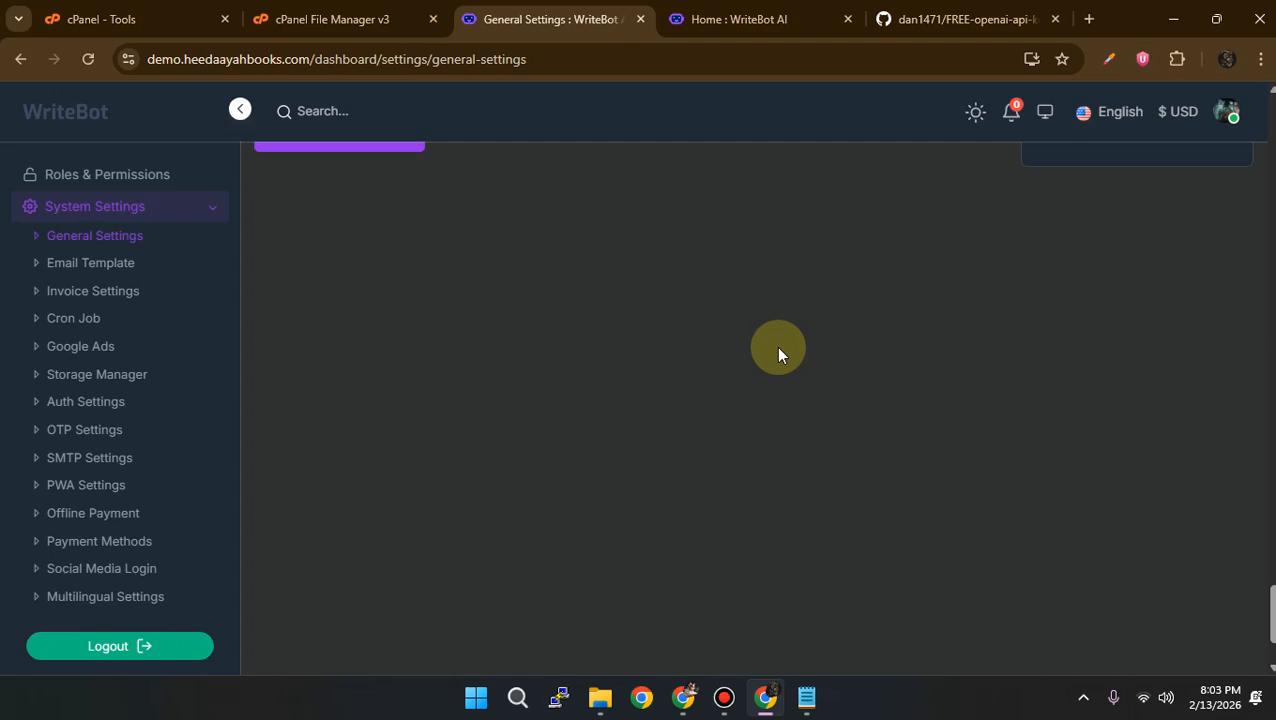
Open Email Template settings and scroll through the Welcome Email preview.
click(131, 262)
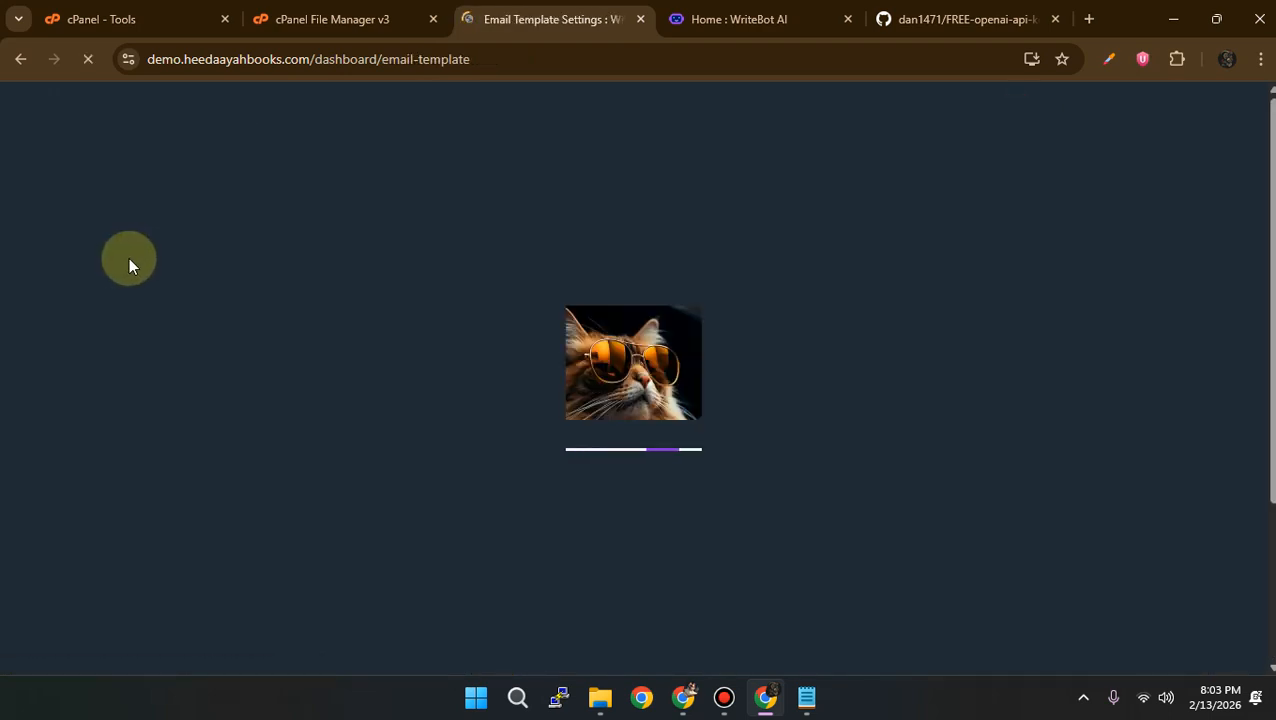
scroll(604, 320, down, 3)
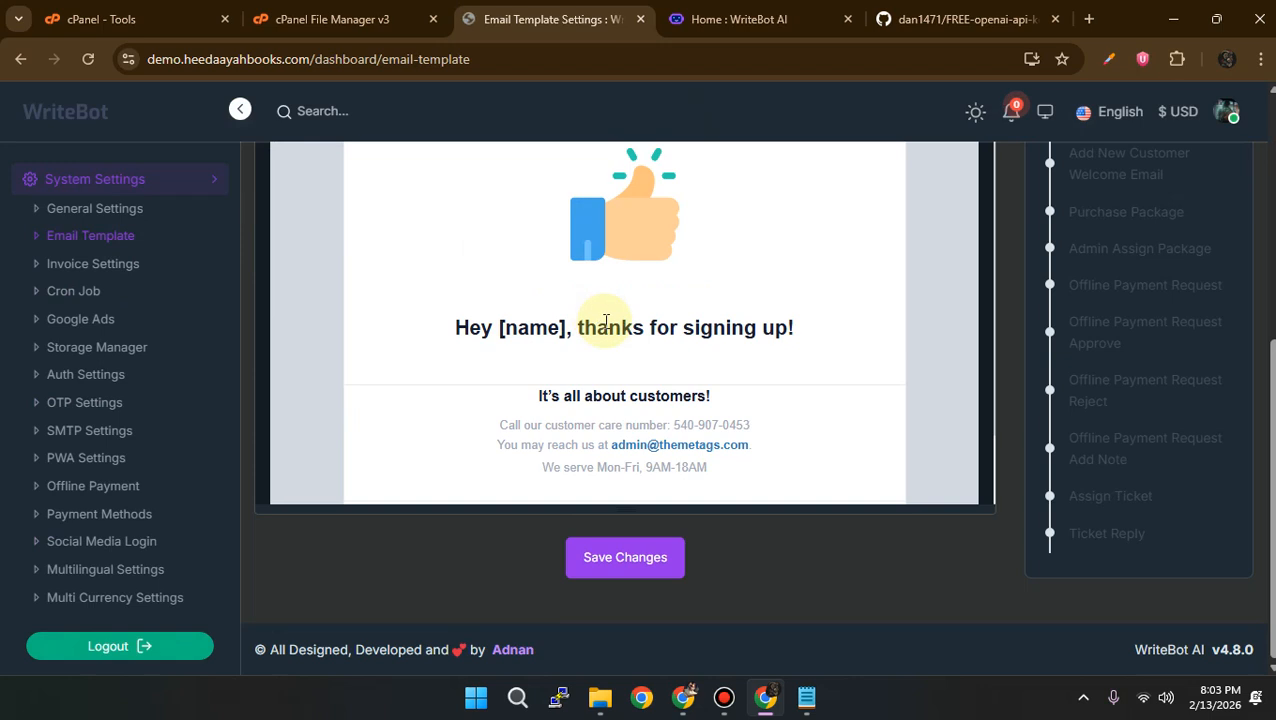
scroll(604, 320, up, 2)
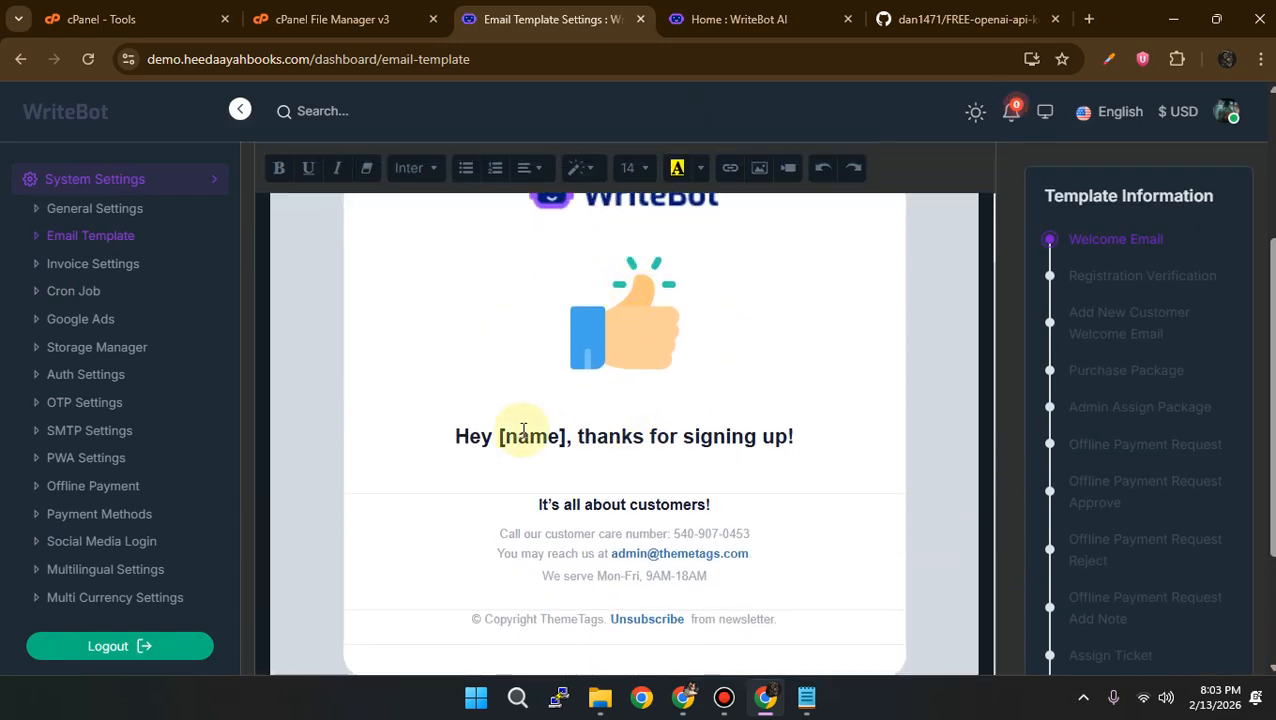
scroll(639, 452, down, 1)
click(510, 340)
scroll(561, 340, up, 1)
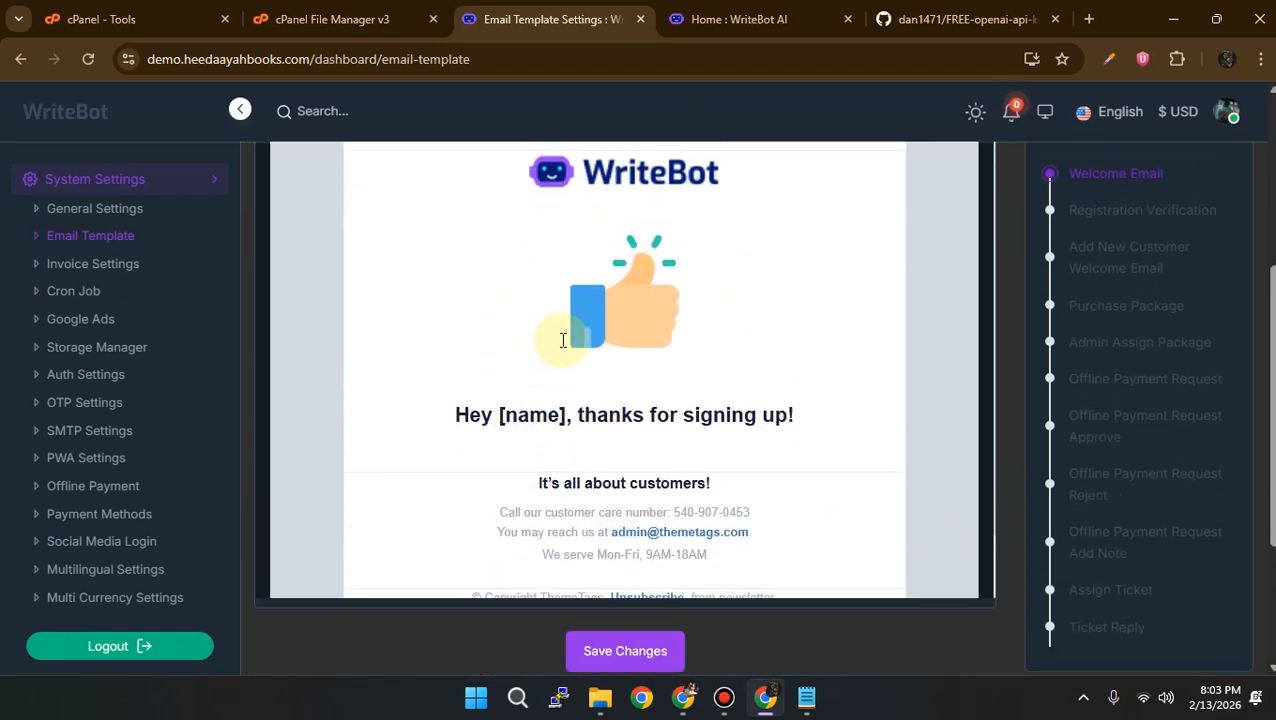
scroll(803, 345, up, 4)
scroll(510, 366, down, 3)
scroll(510, 366, down, 1)
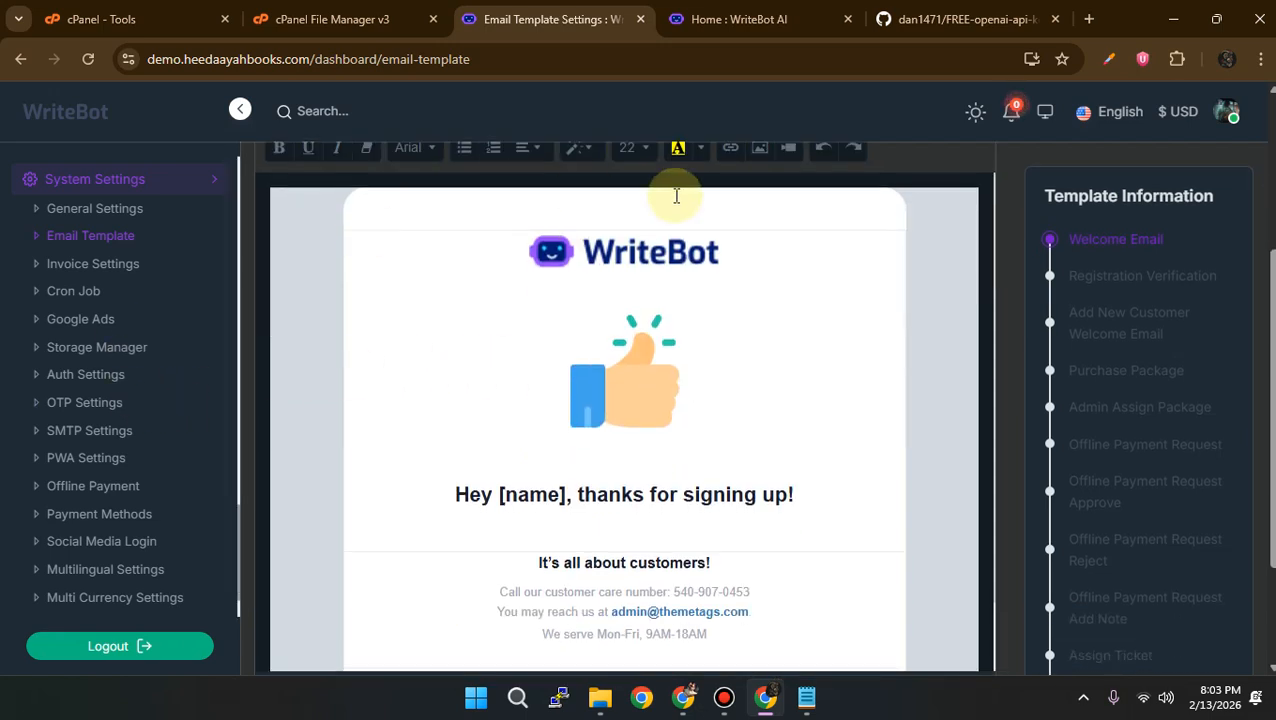
scroll(535, 313, down, 2)
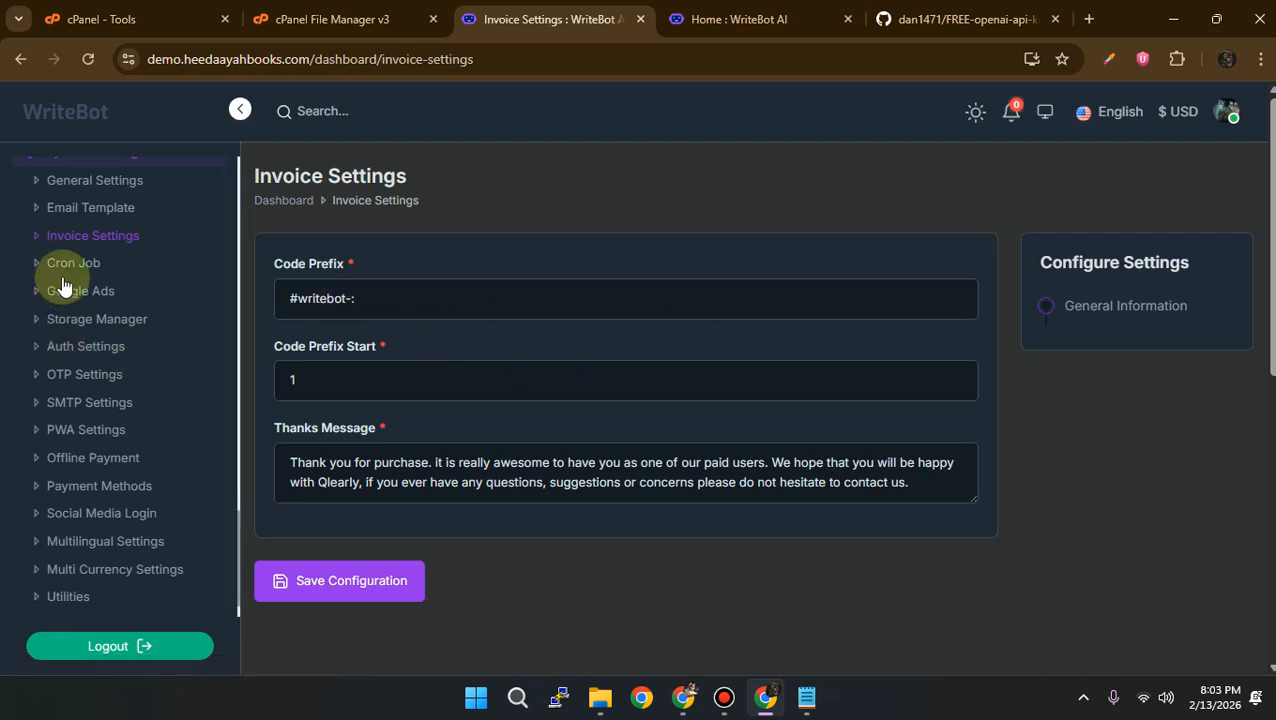
Copy the subscription-expiry example command from the Cron Job page, then go to Payment Methods.
click(63, 266)
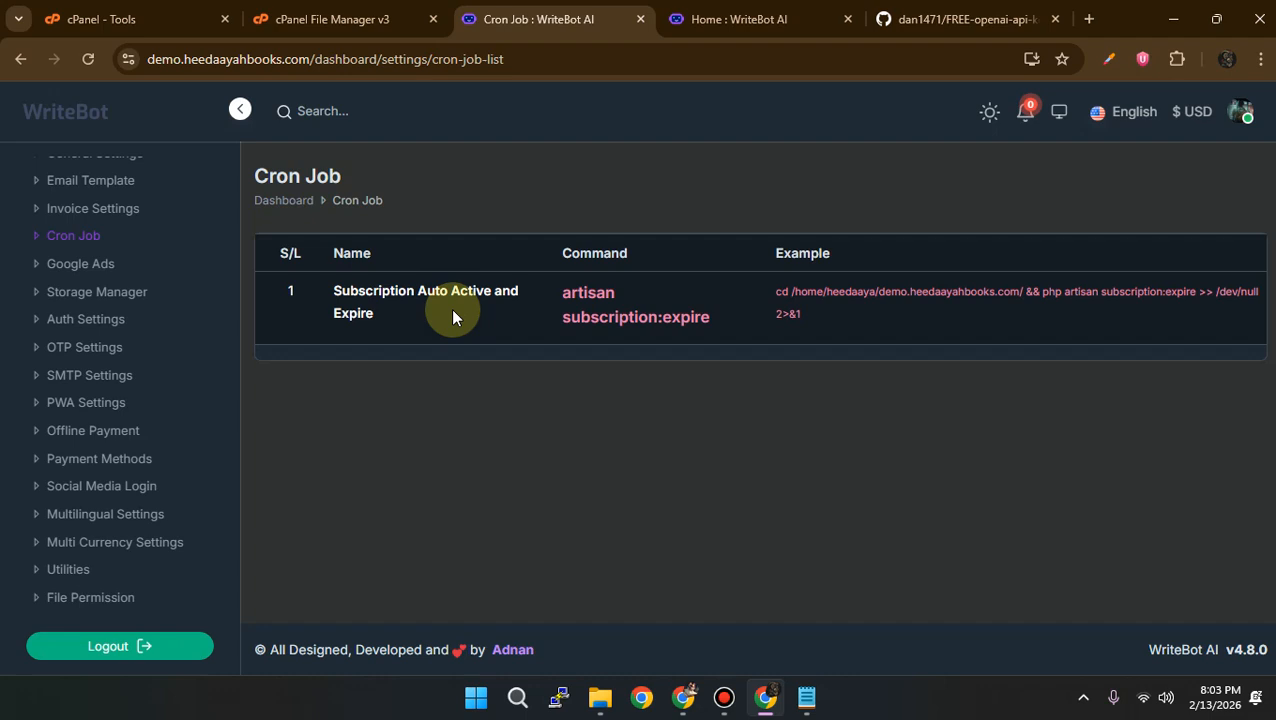
drag(764, 295, 818, 340)
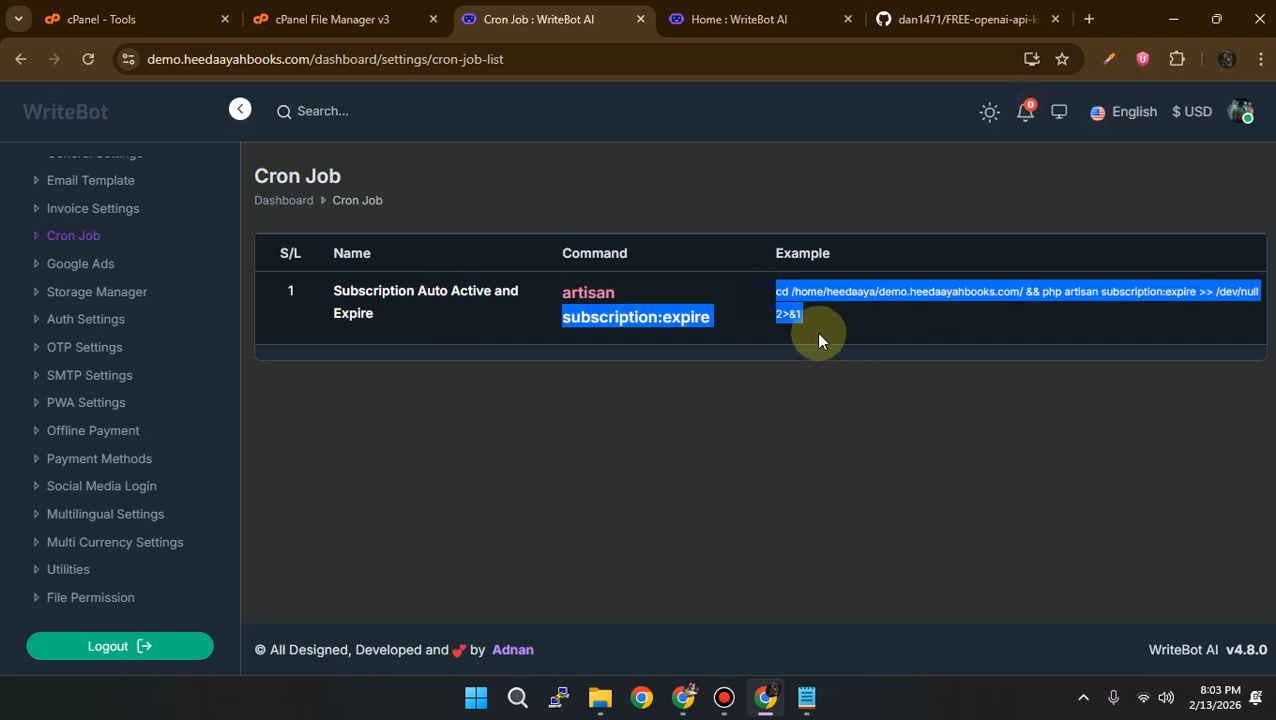
drag(767, 286, 800, 321)
right_click(767, 322)
click(766, 329)
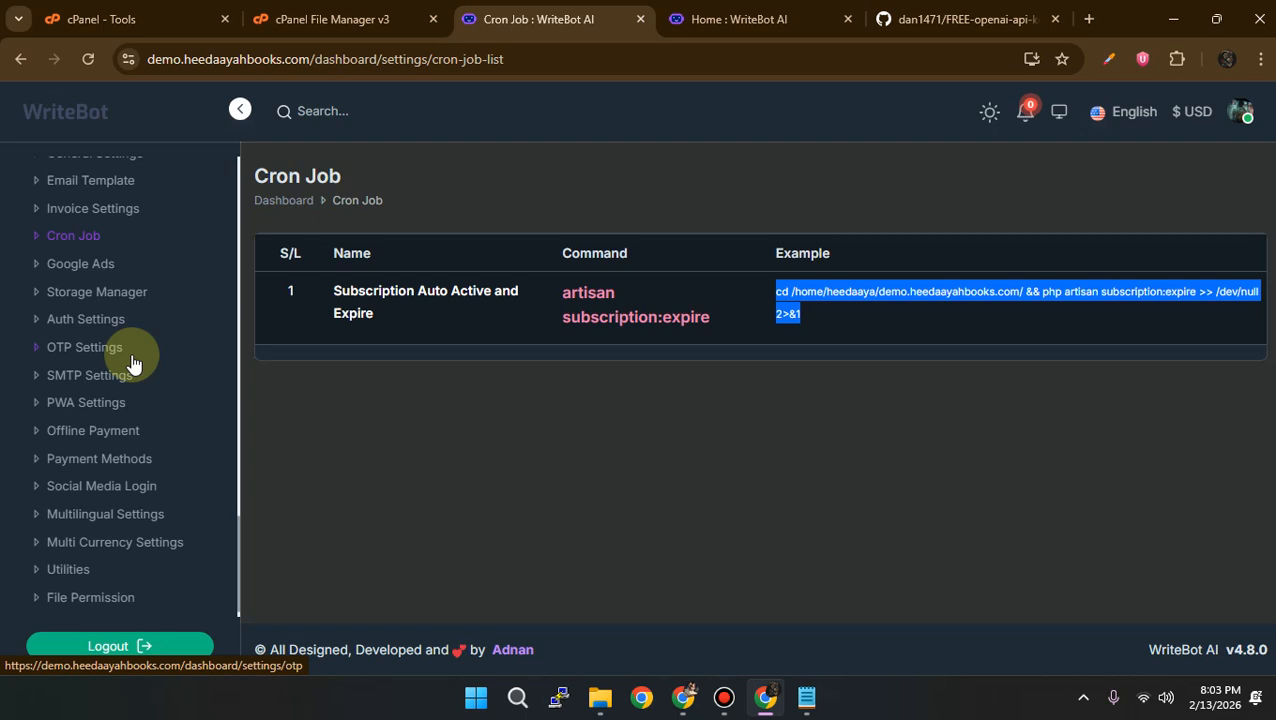
click(108, 458)
Enable offline payment and select popular-post-7.png as its image.
mouse_move(471, 262)
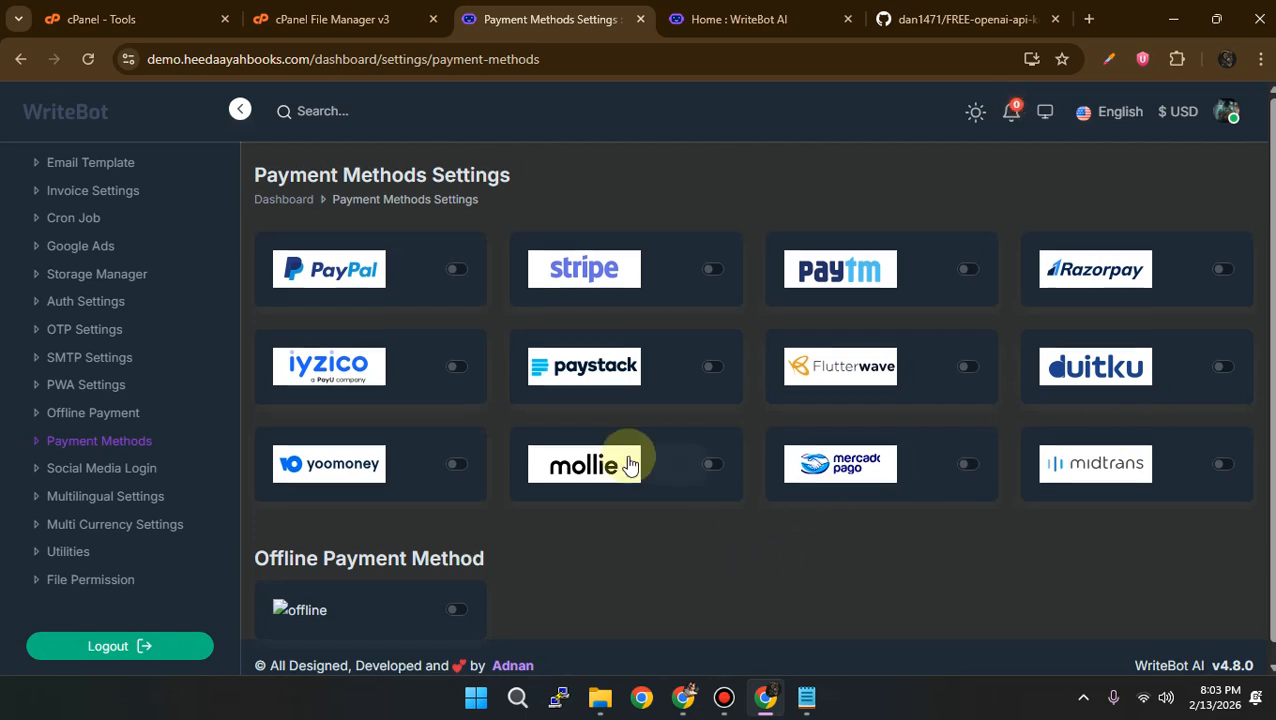
scroll(680, 440, down, 1)
click(463, 592)
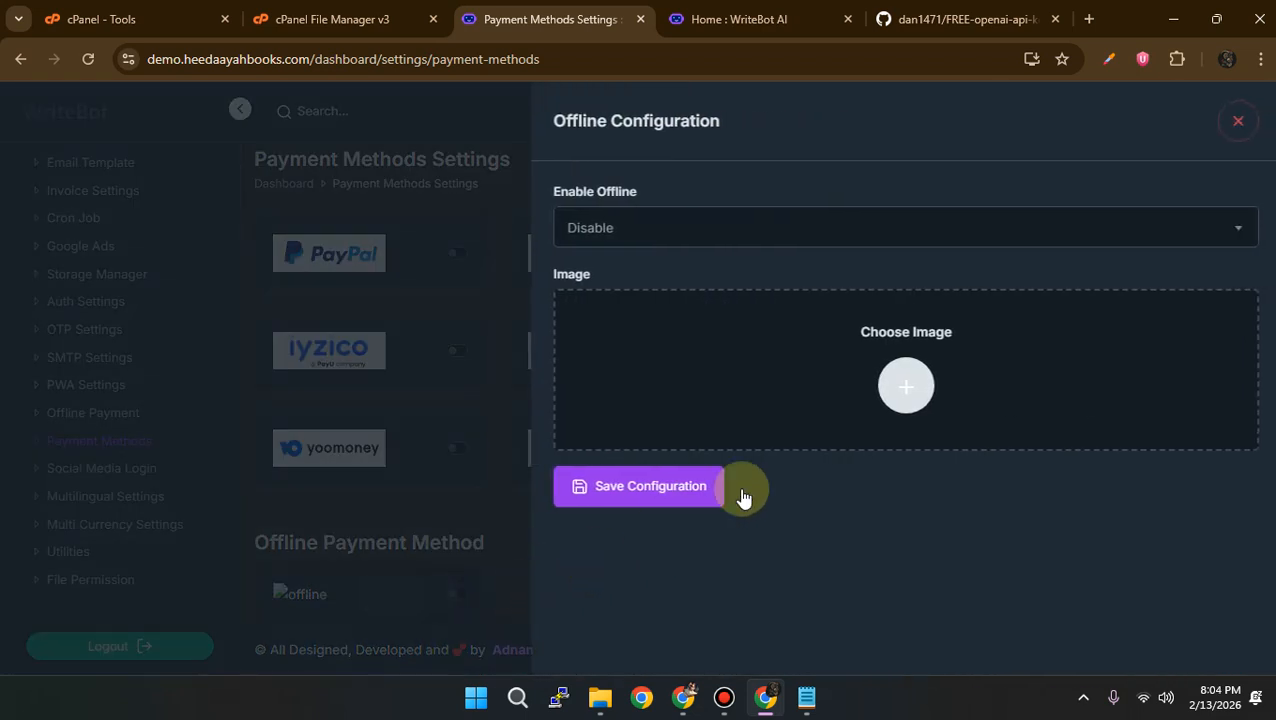
click(676, 236)
click(640, 331)
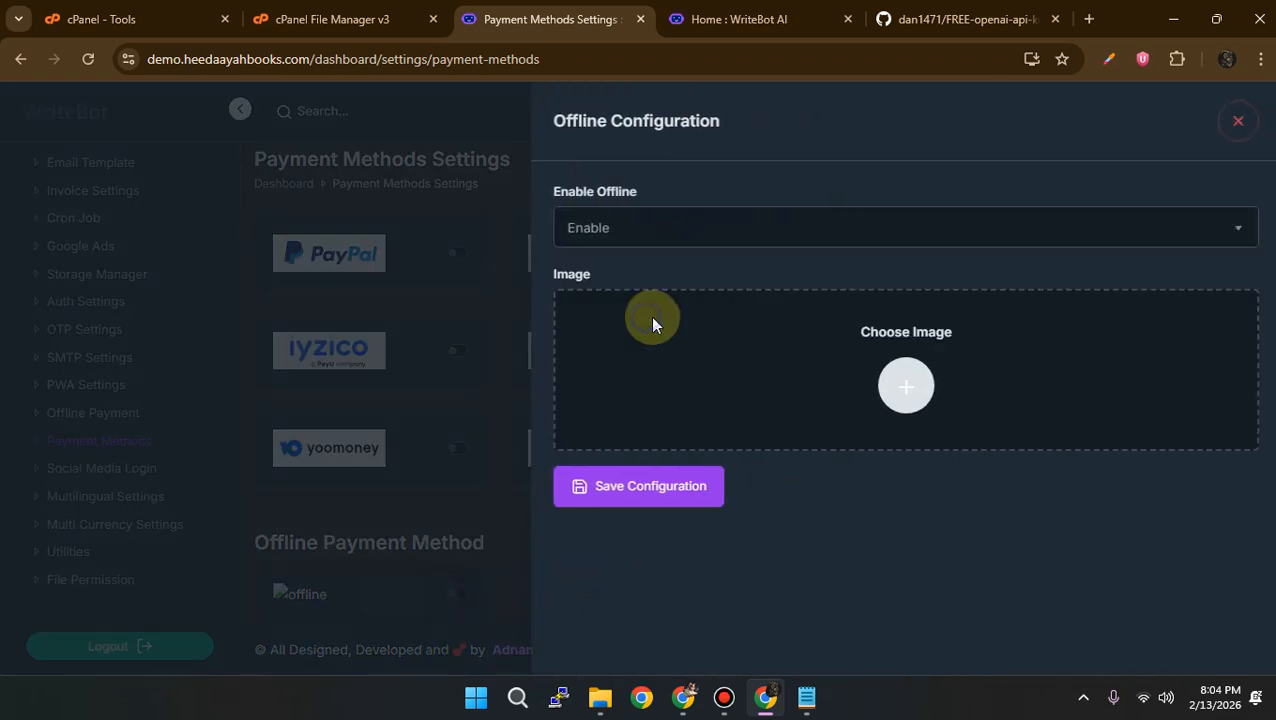
click(890, 378)
click(113, 392)
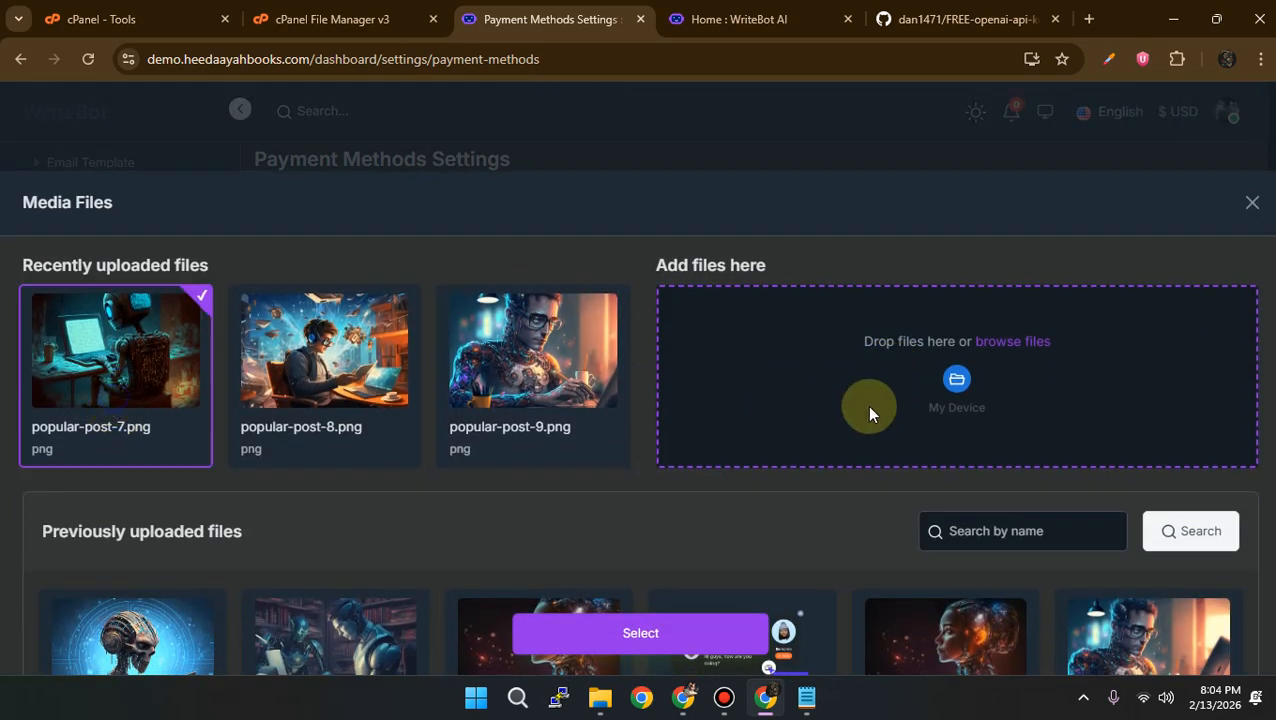
click(588, 636)
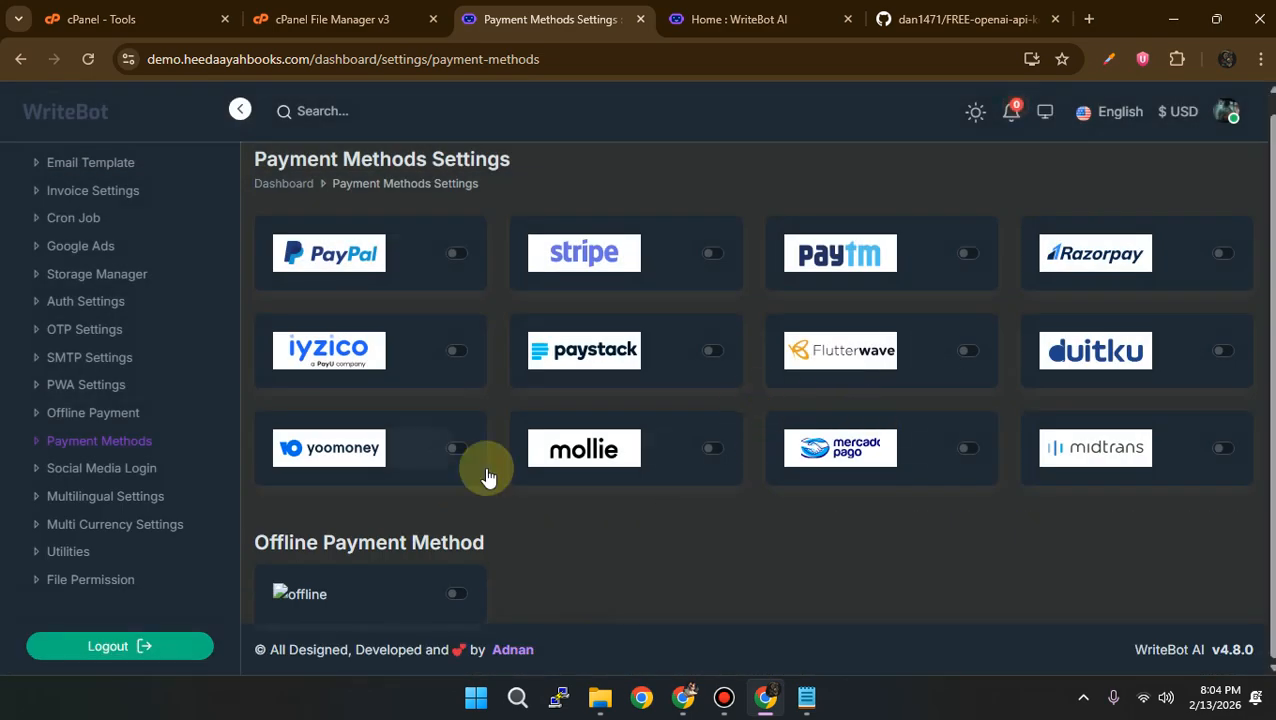
Confirm offline payment stays Enable and save the Offline configuration.
mouse_move(483, 598)
click(443, 594)
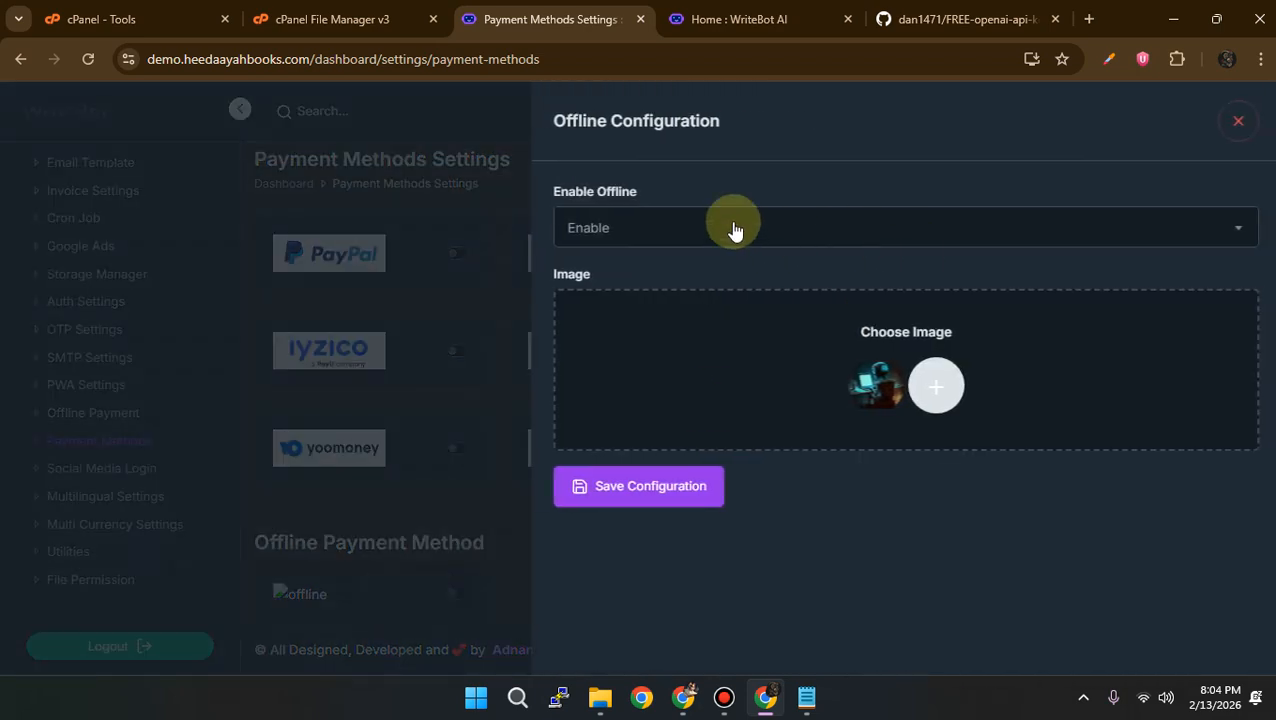
click(738, 230)
click(661, 325)
click(668, 486)
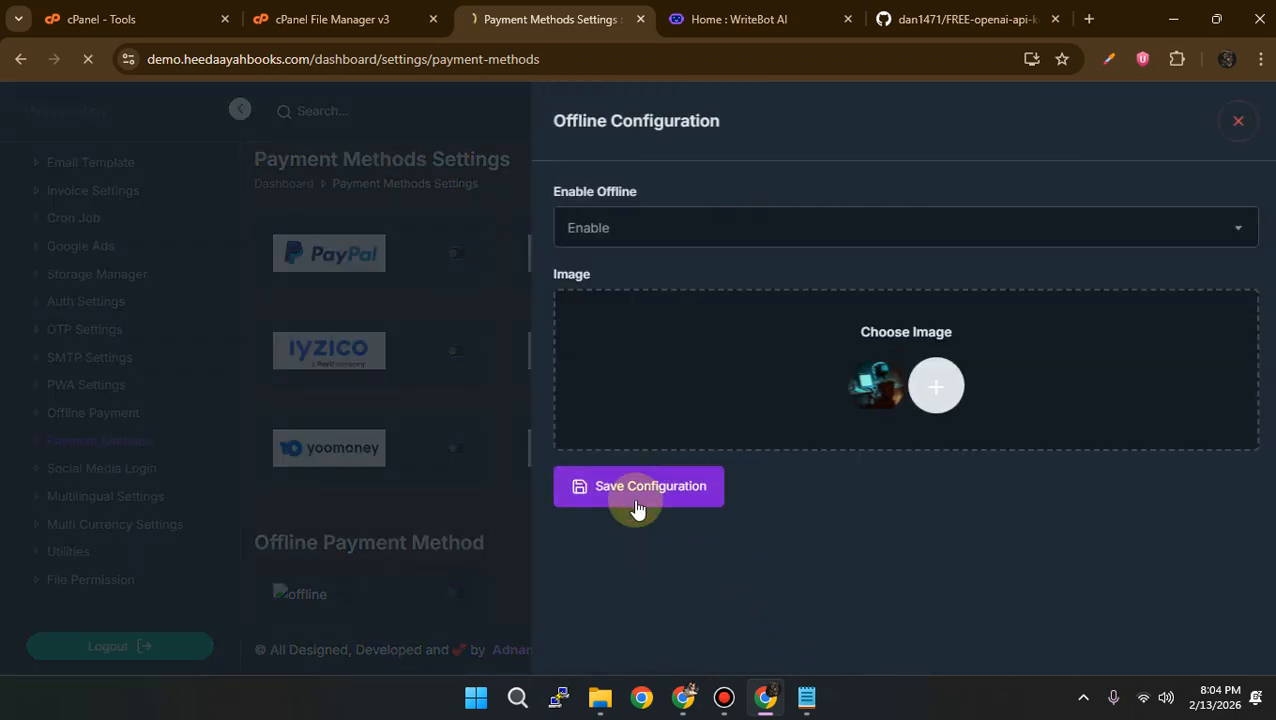
scroll(523, 517, down, 1)
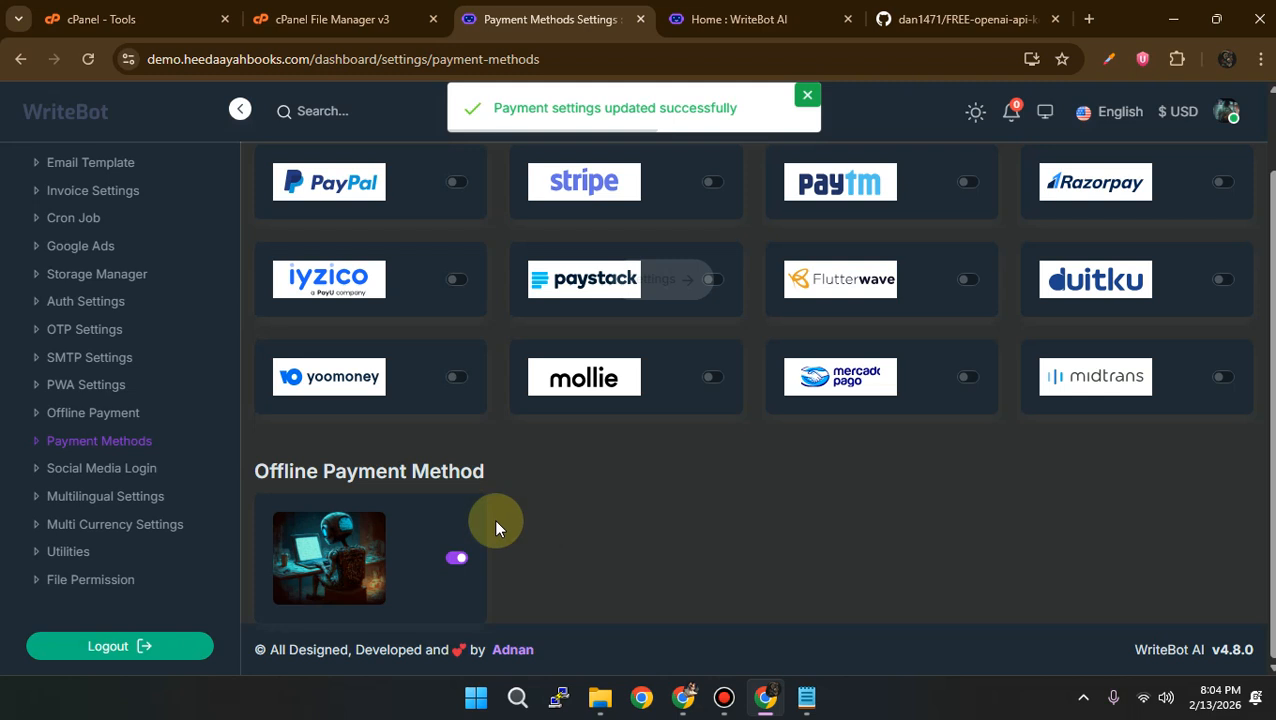
scroll(533, 525, up, 1)
mouse_move(447, 268)
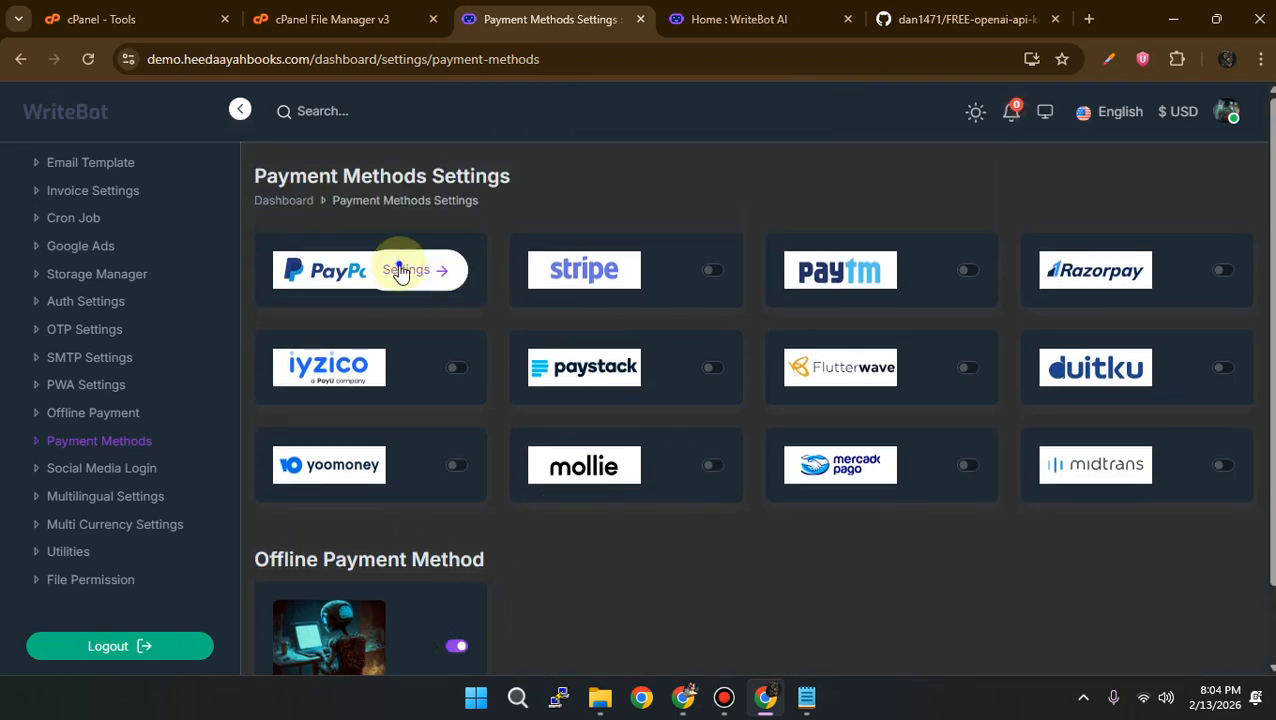
click(401, 268)
click(638, 305)
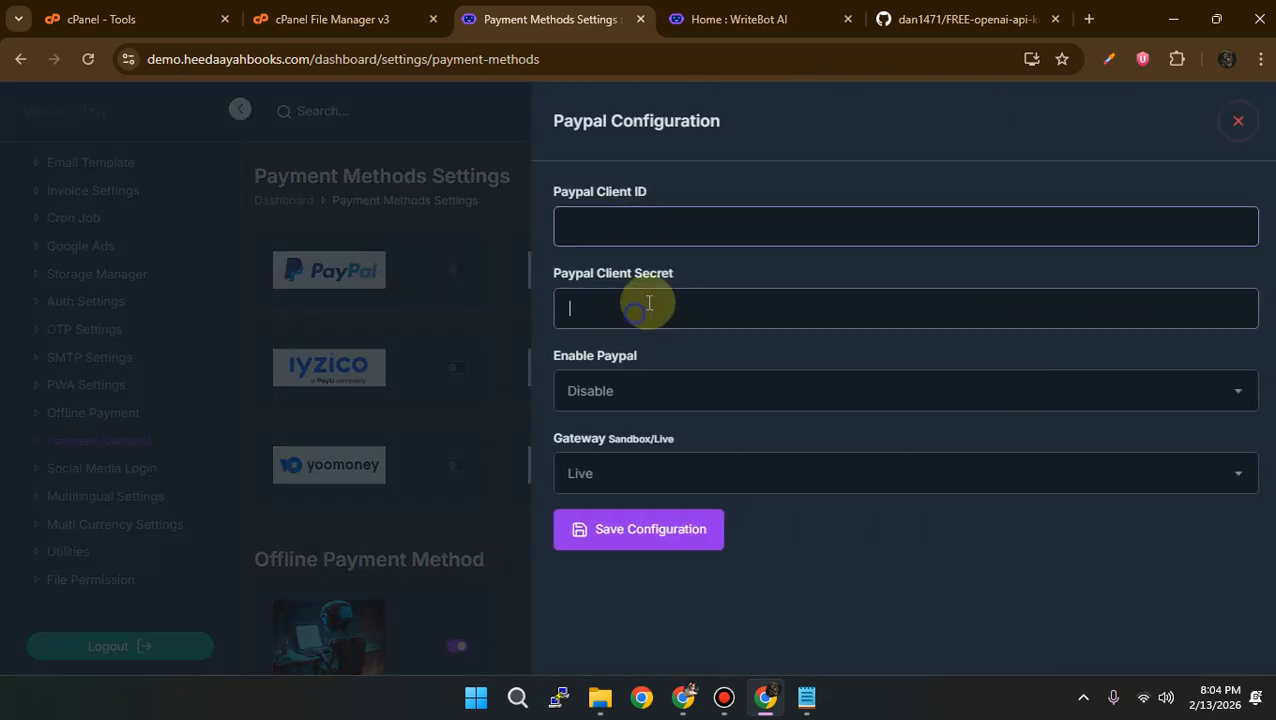
click(632, 405)
click(679, 406)
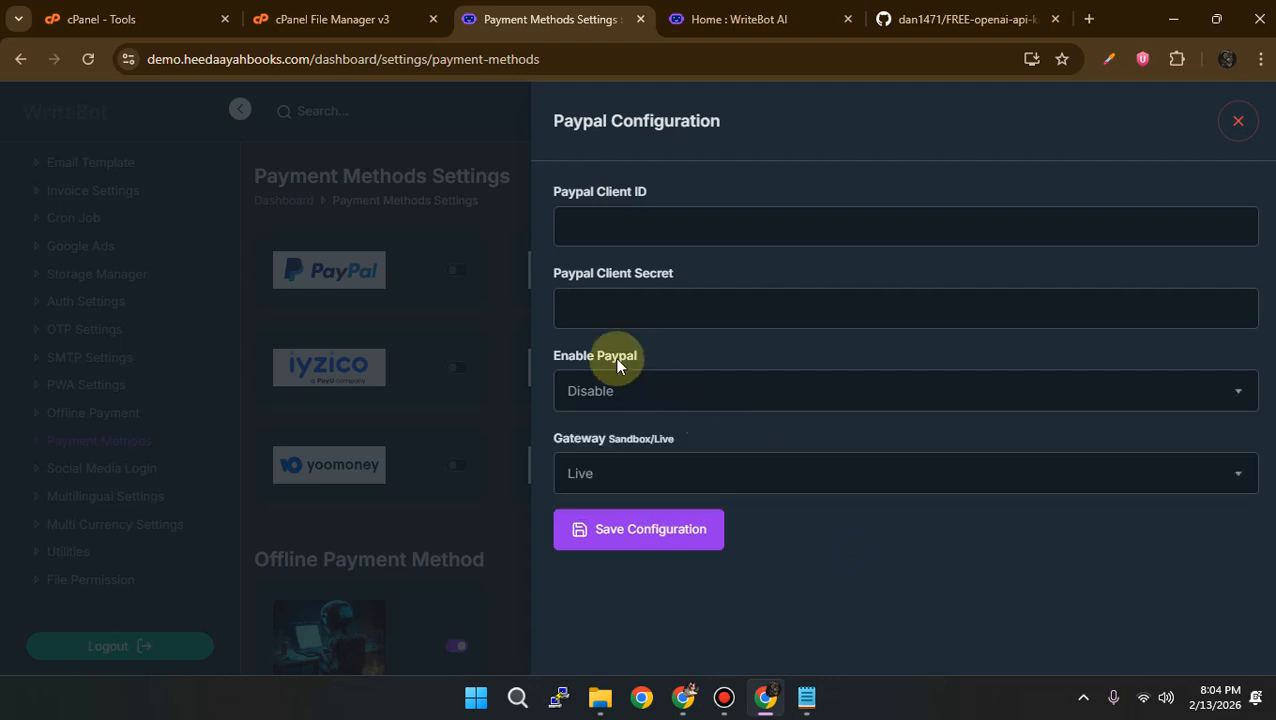
click(686, 389)
click(630, 458)
click(714, 474)
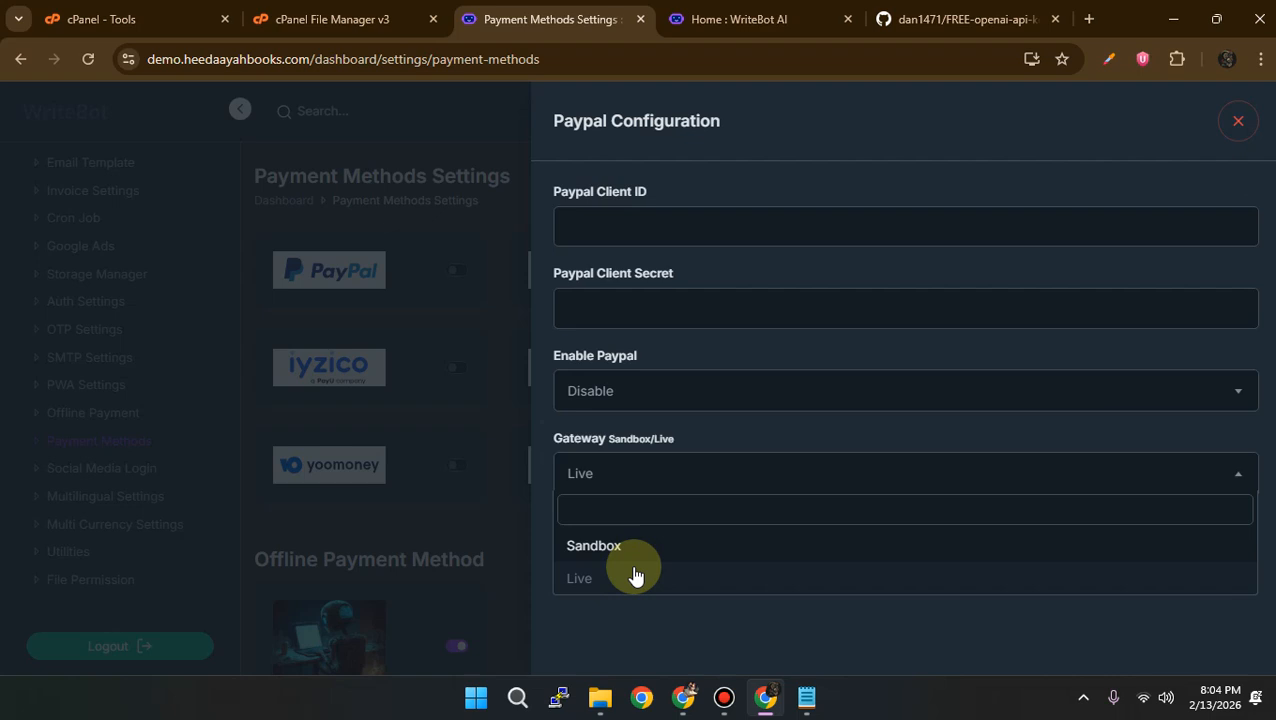
click(645, 566)
click(672, 478)
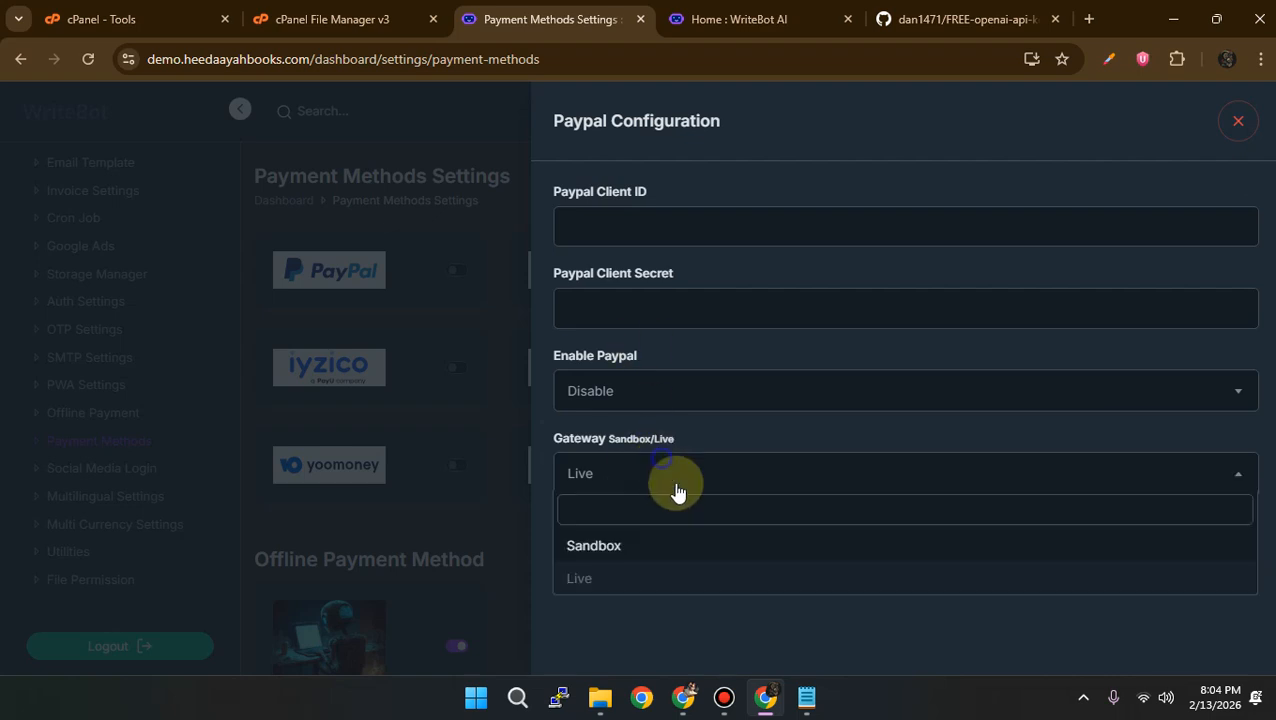
click(669, 545)
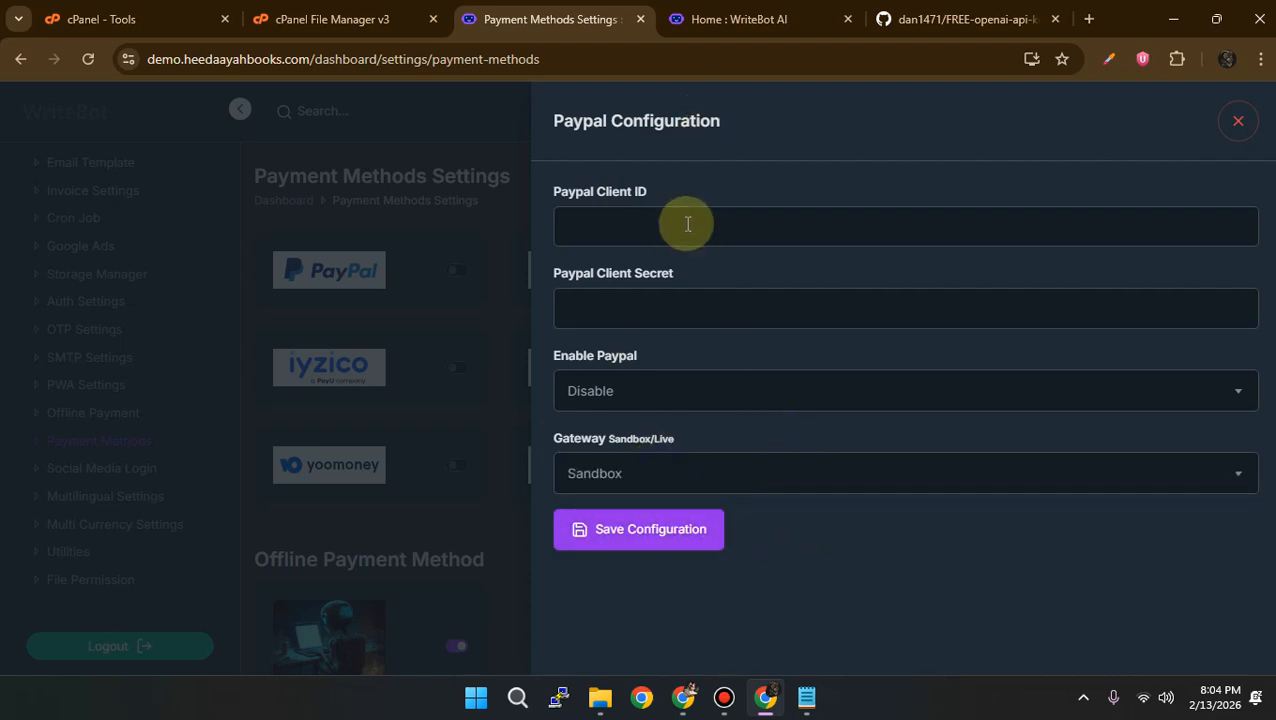
click(688, 480)
click(478, 392)
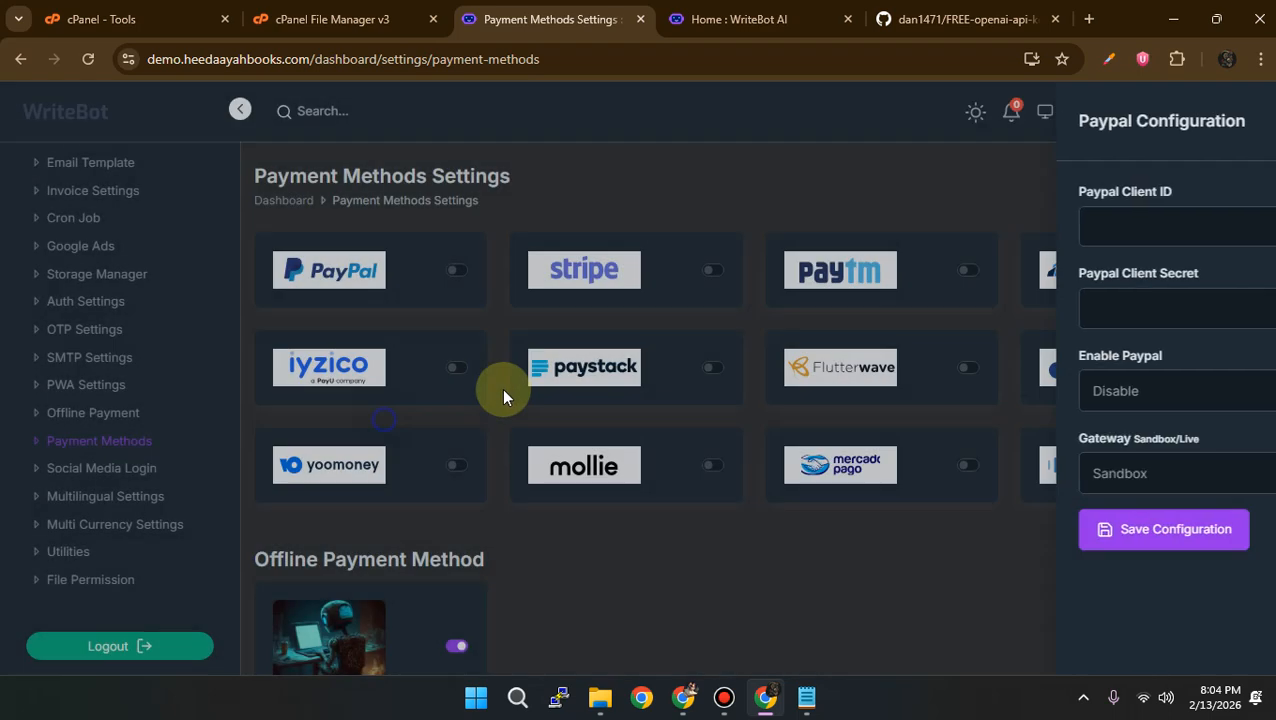
mouse_move(722, 272)
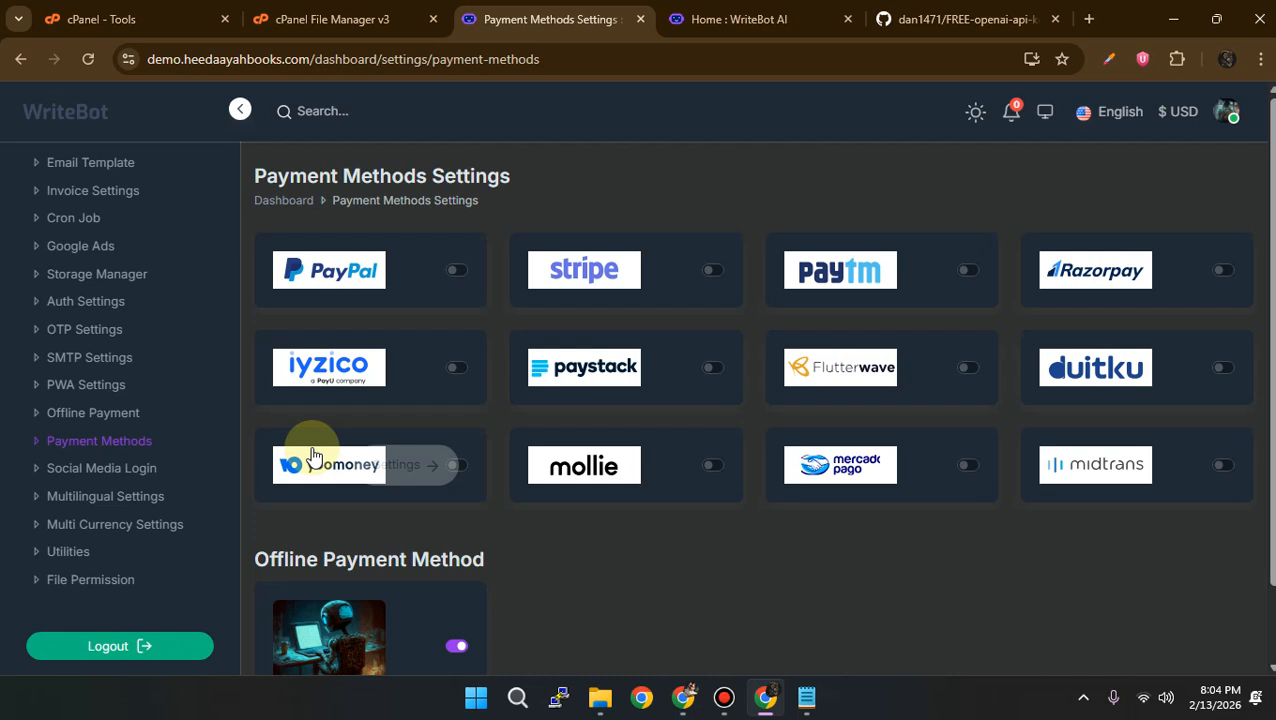
scroll(478, 280, down, 2)
scroll(630, 435, up, 2)
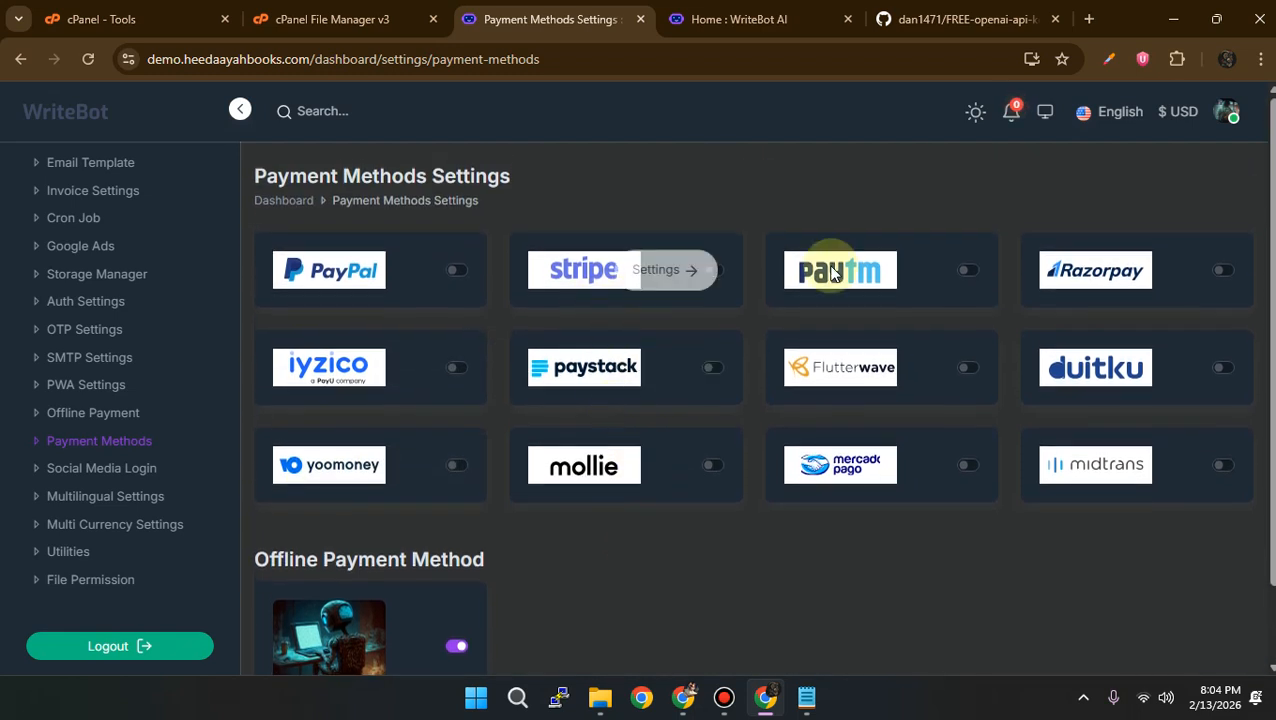
mouse_move(1183, 268)
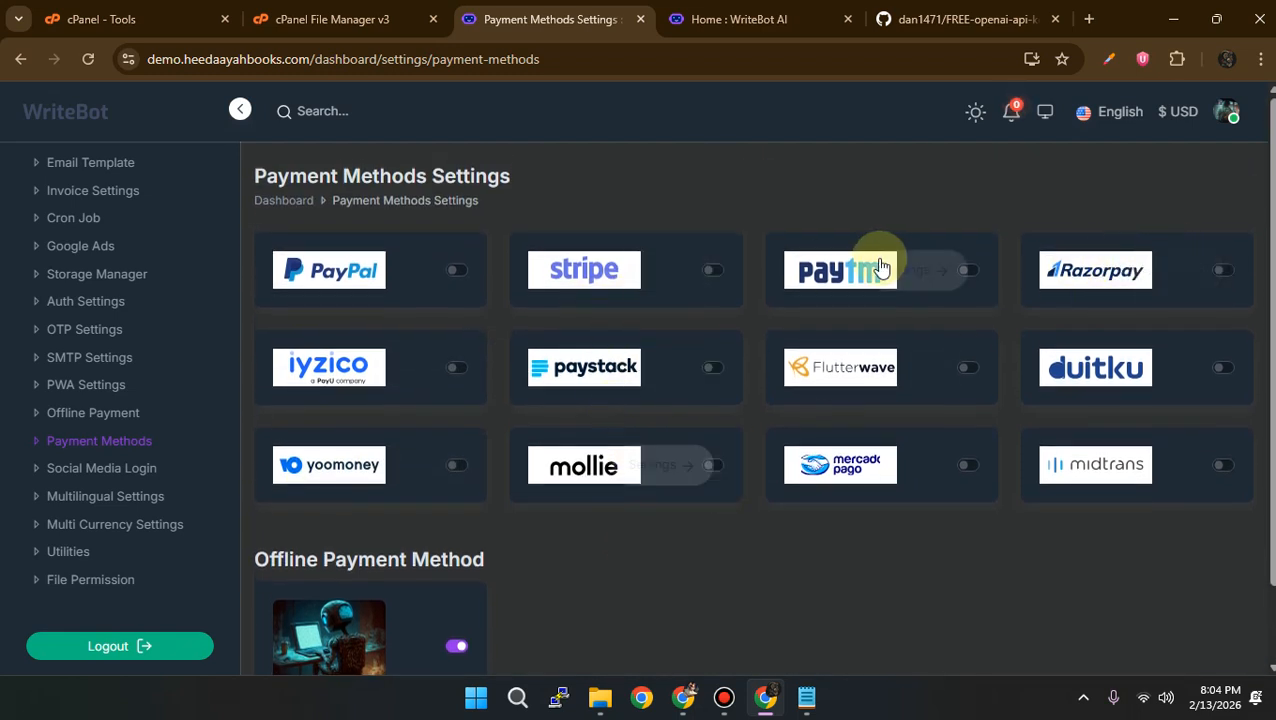
scroll(769, 328, down, 2)
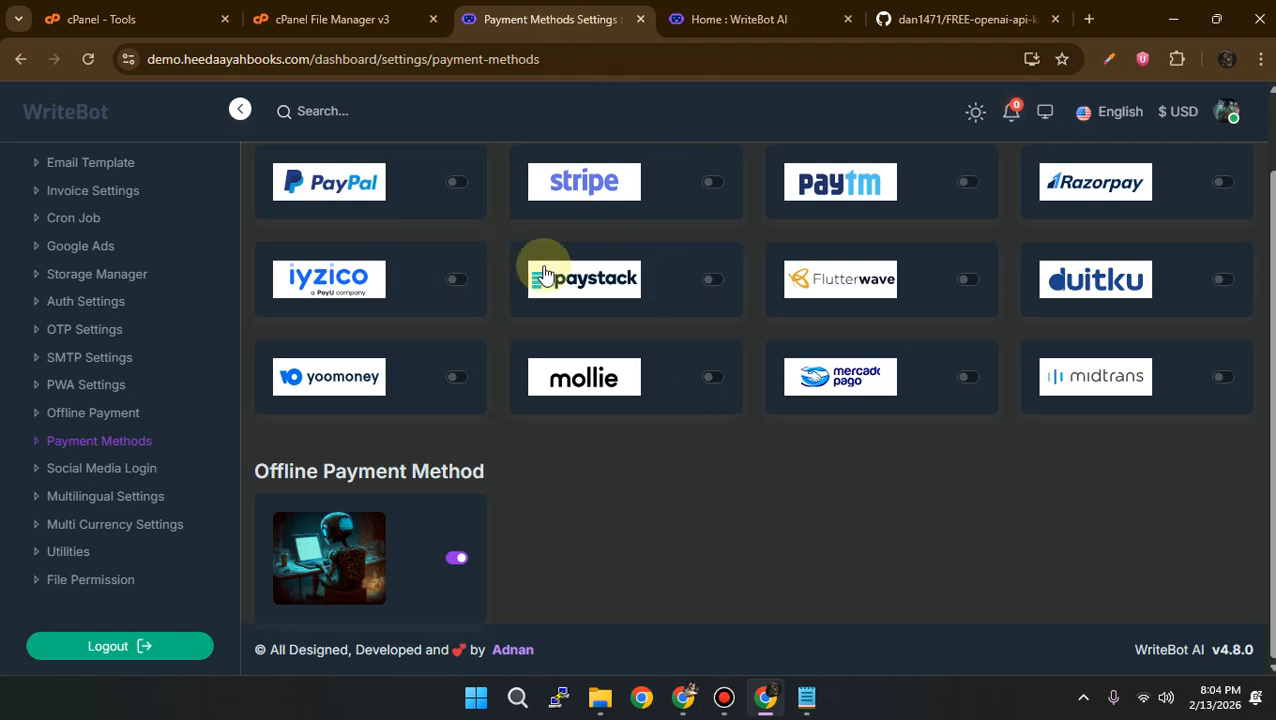
mouse_move(636, 276)
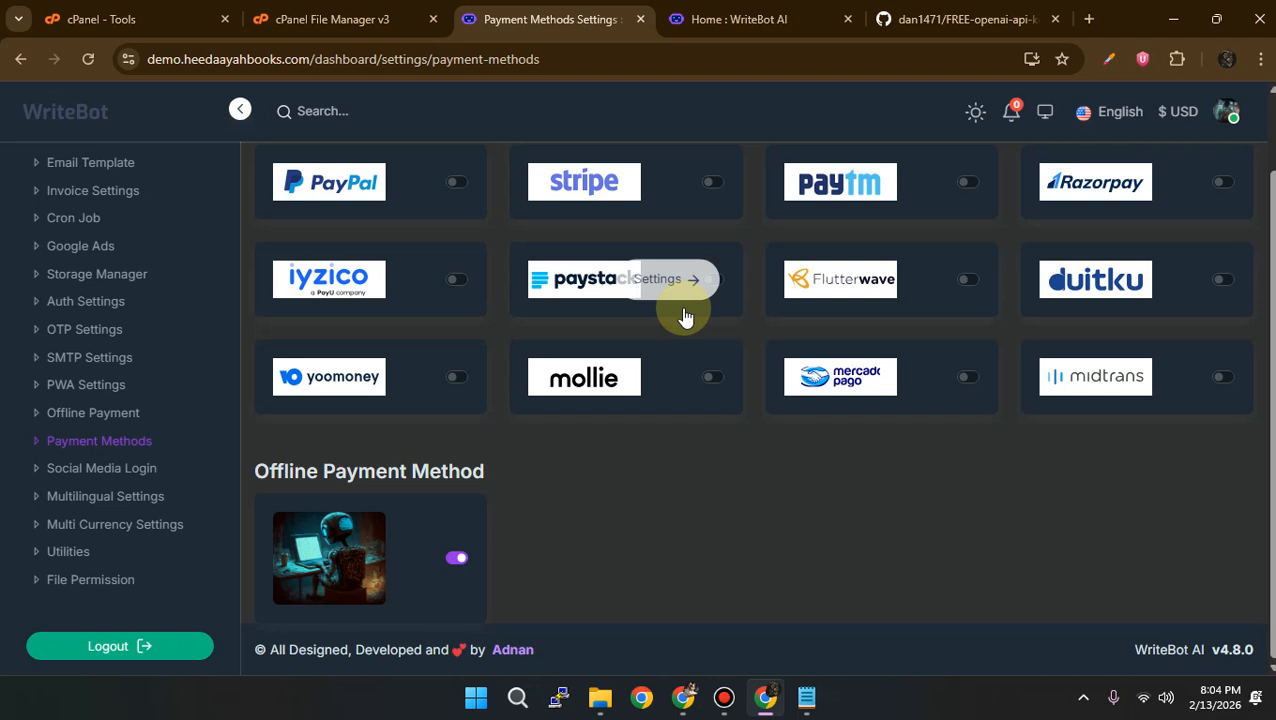
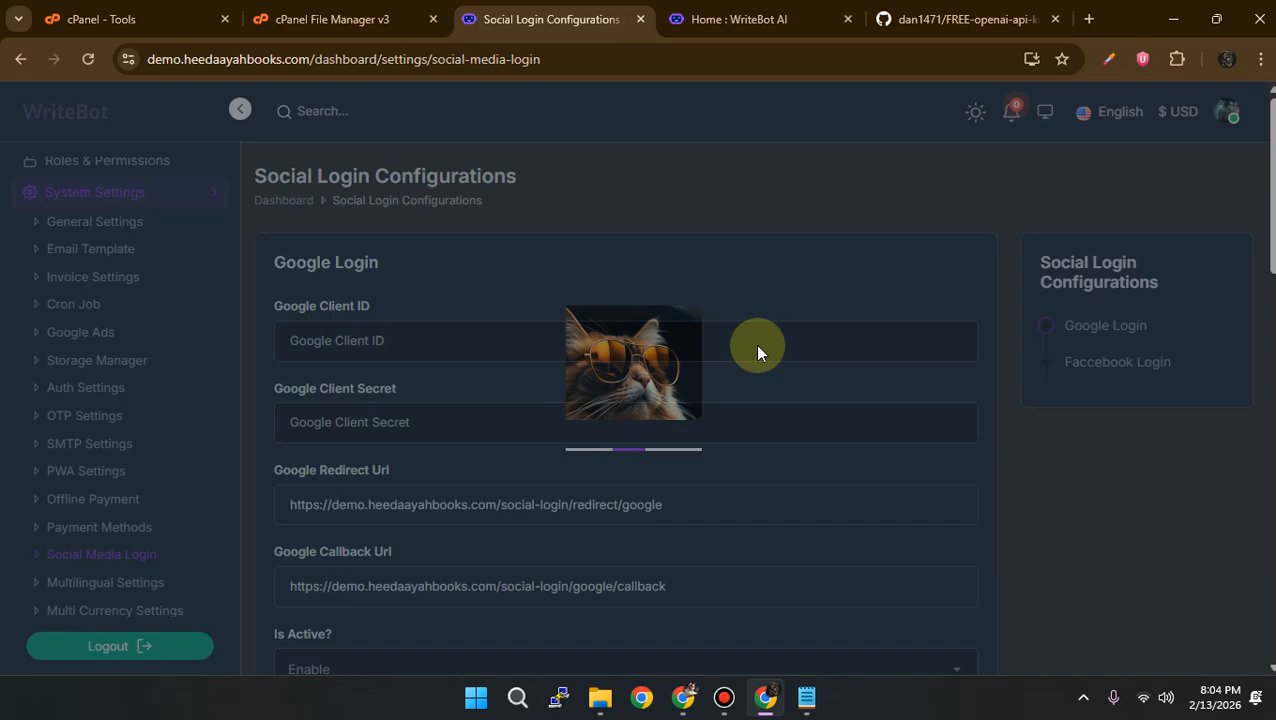
Look over the Google and Facebook social login fields unchanged, then open Multilingual Settings.
scroll(600, 355, down, 3)
scroll(565, 346, up, 3)
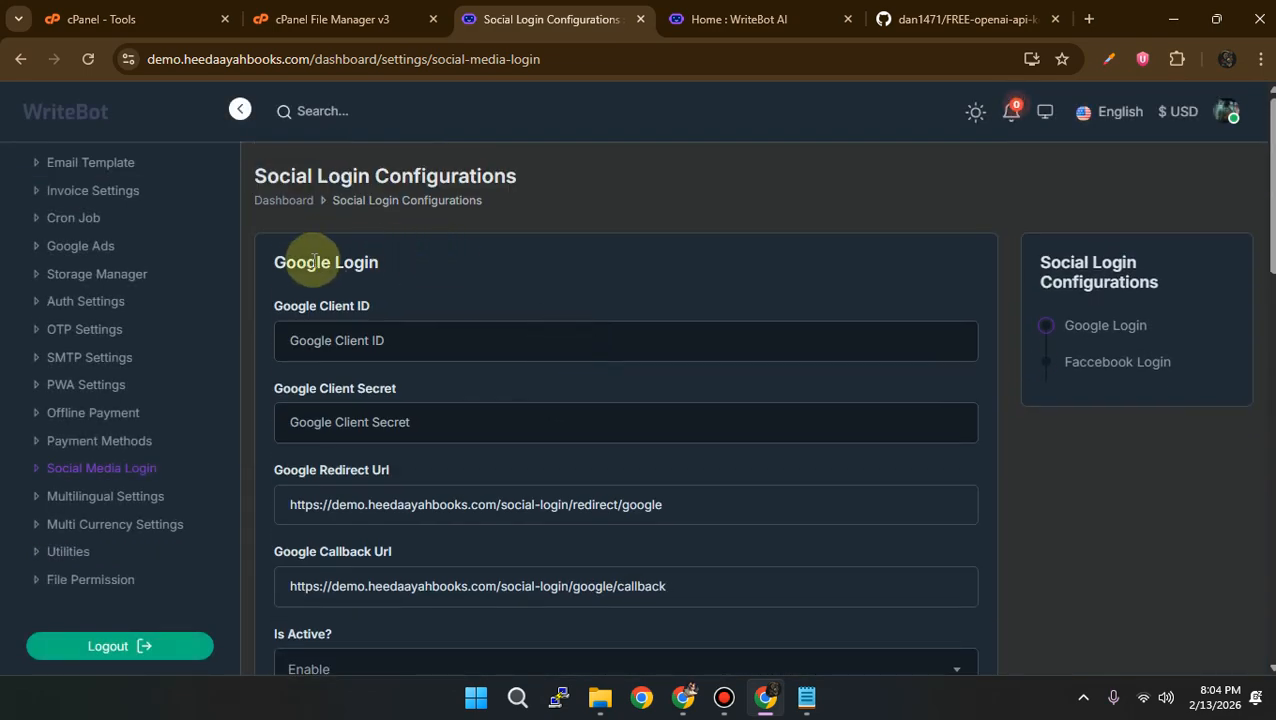
drag(281, 262, 498, 253)
scroll(298, 458, down, 3)
drag(292, 495, 524, 507)
scroll(524, 507, up, 3)
click(378, 340)
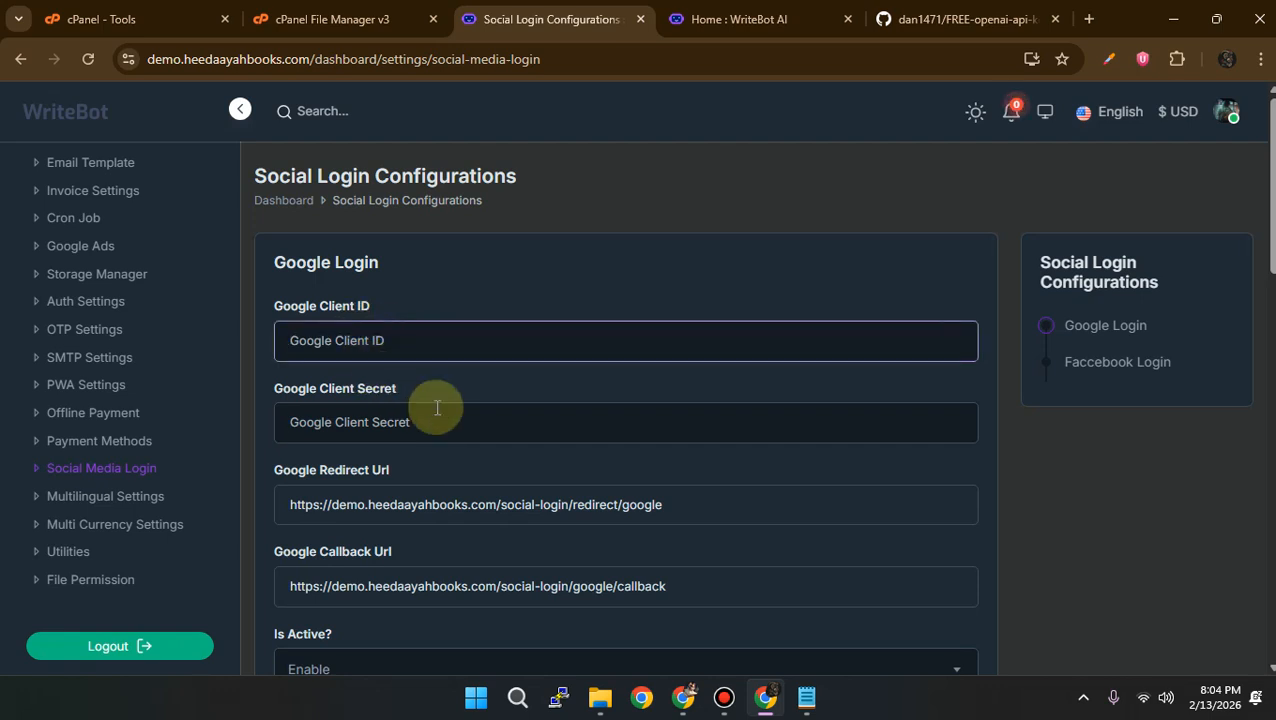
scroll(437, 408, down, 3)
click(356, 386)
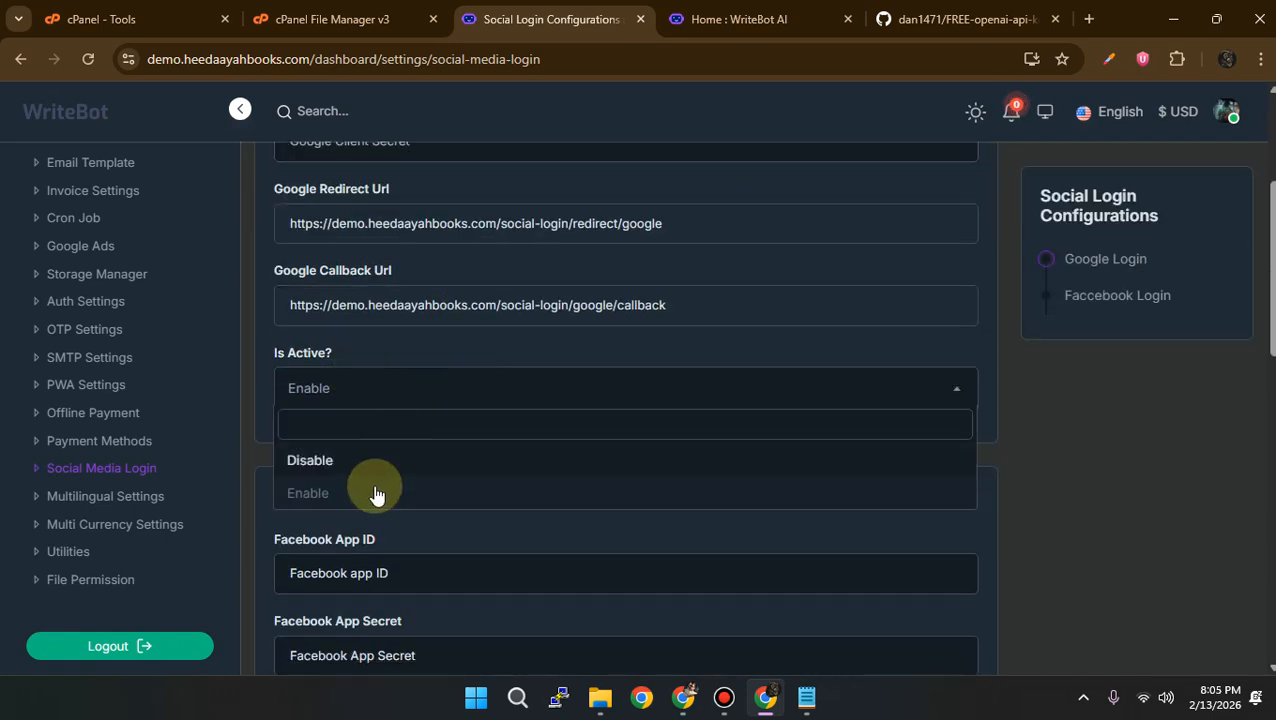
scroll(1188, 402, down, 10)
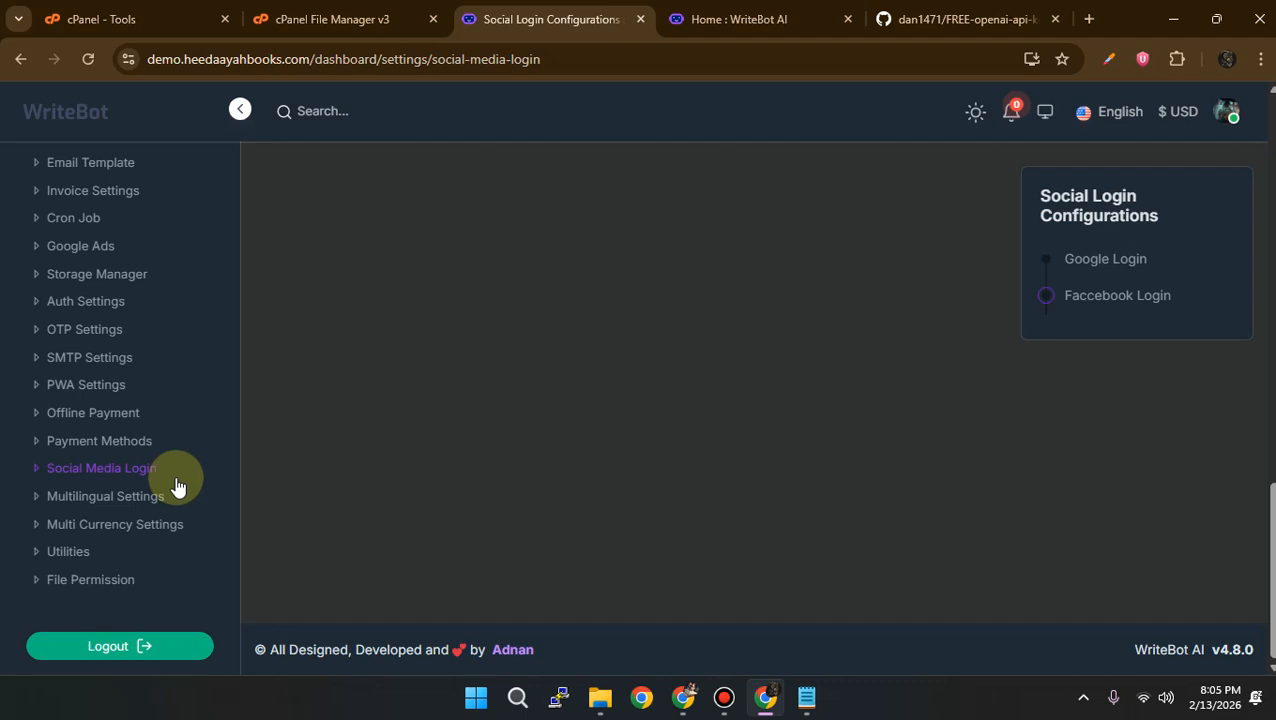
click(128, 496)
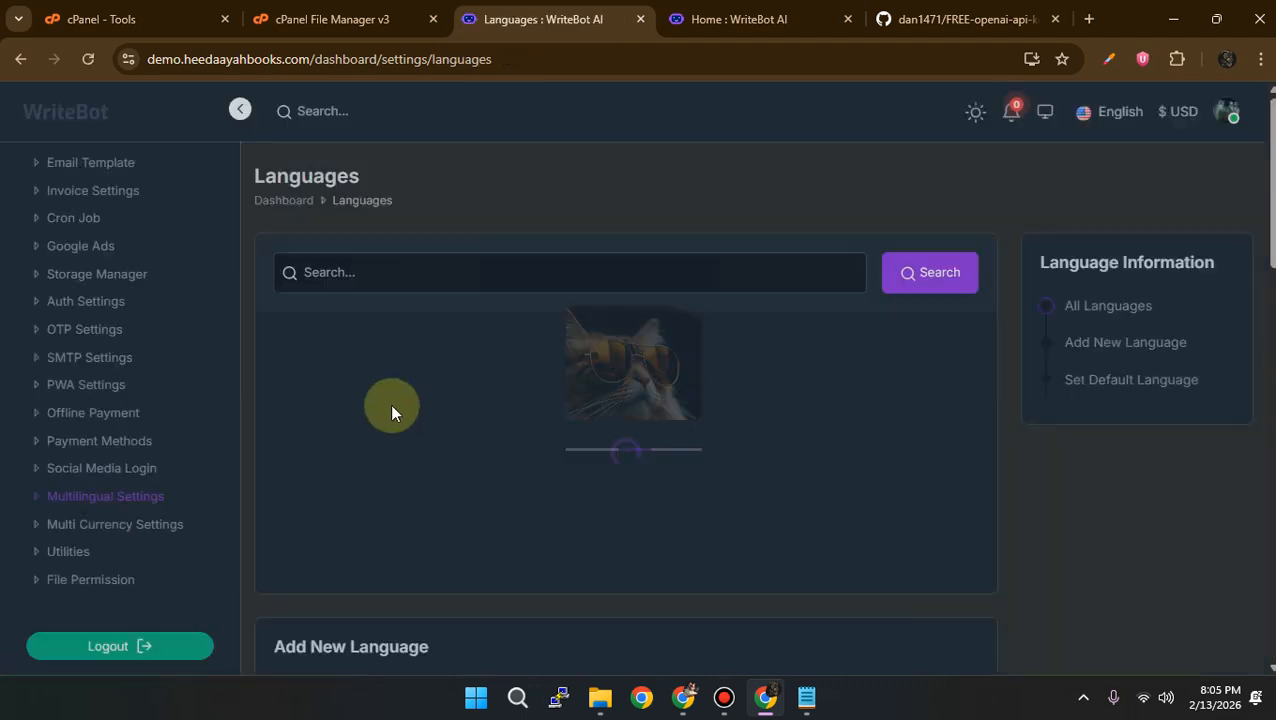
Pick the BD flag for the new language.
scroll(431, 381, down, 1)
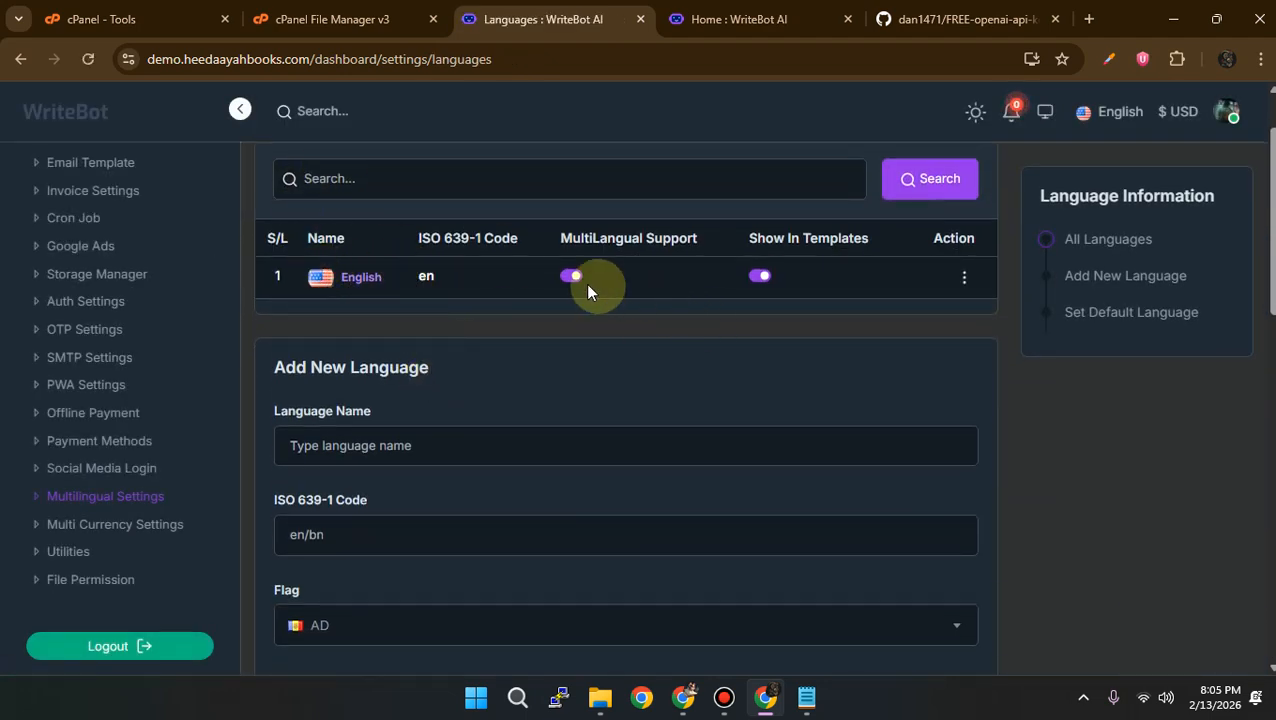
scroll(427, 376, down, 2)
click(336, 435)
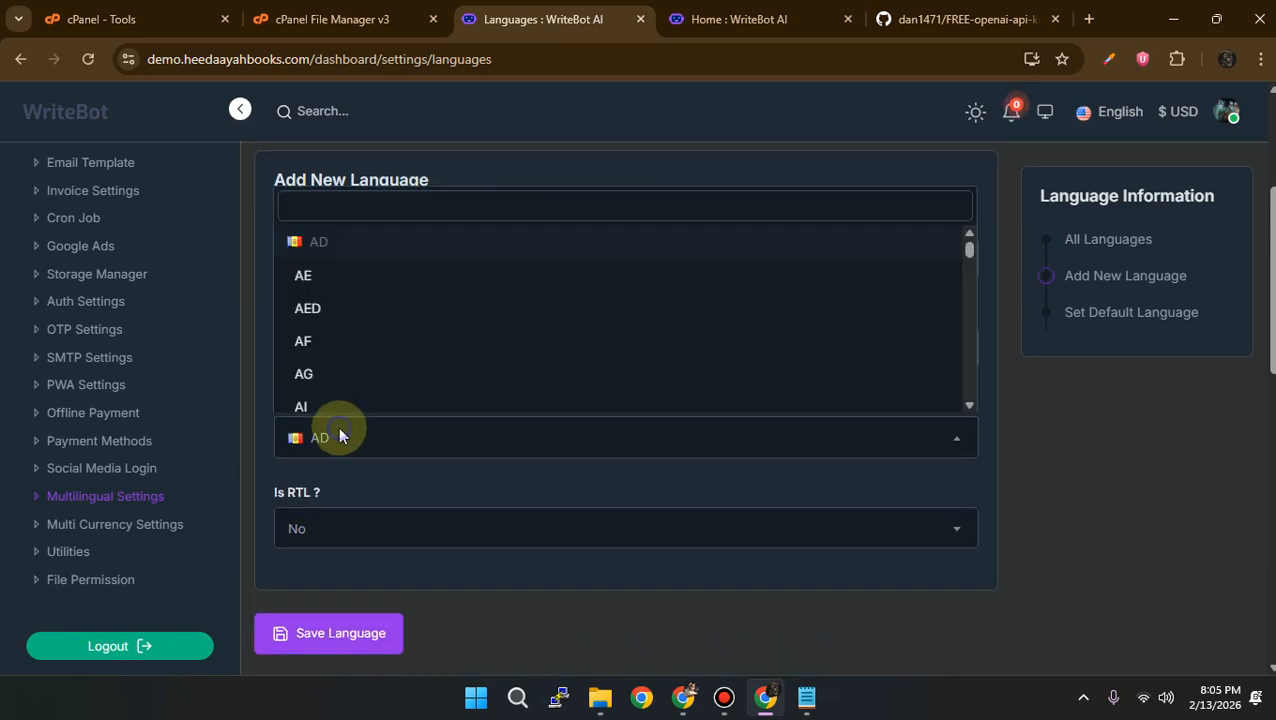
scroll(371, 308, down, 1)
scroll(371, 289, down, 5)
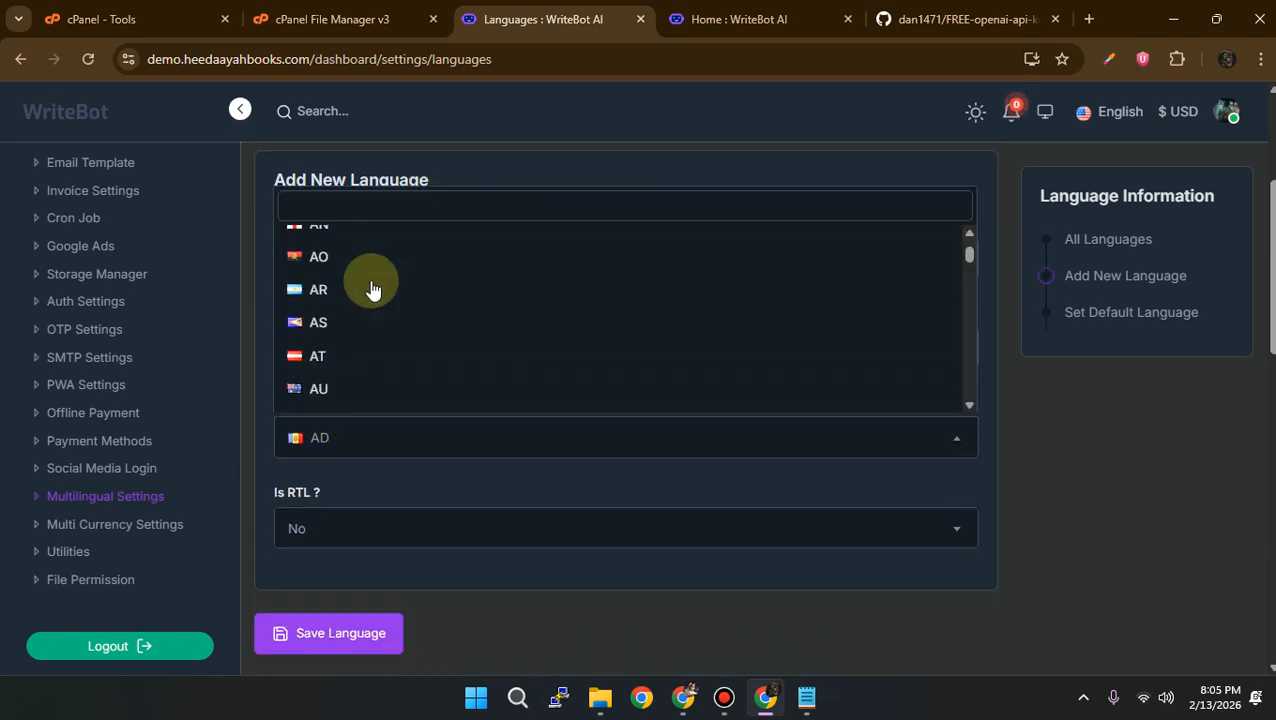
click(348, 337)
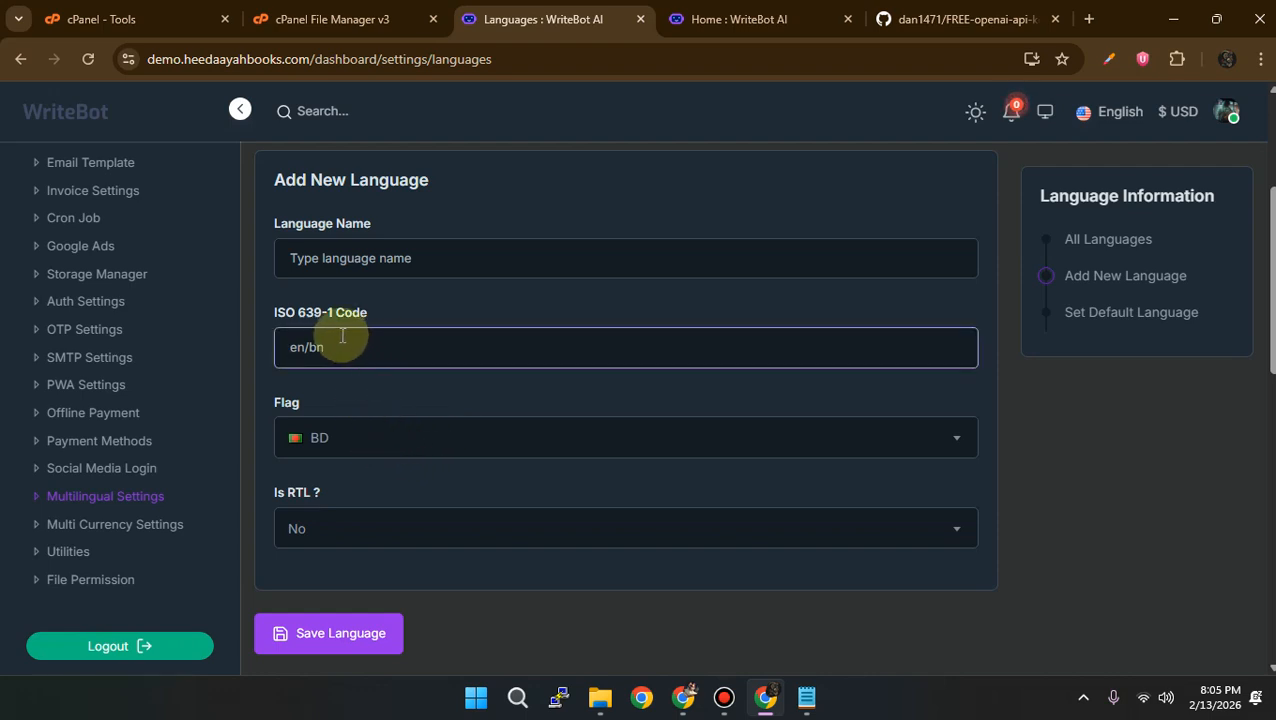
Enter 'bd' as the new language's name.
click(394, 247)
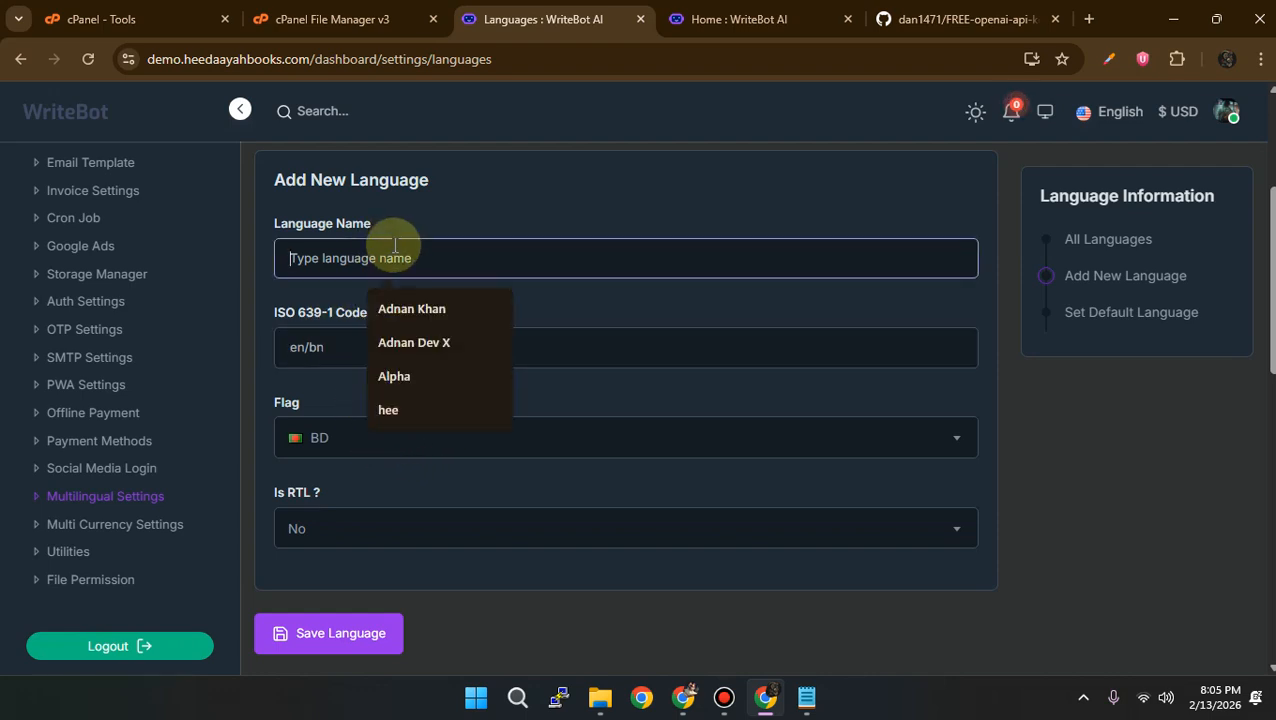
text(bd)
click(347, 333)
scroll(395, 322, up, 2)
scroll(390, 340, down, 3)
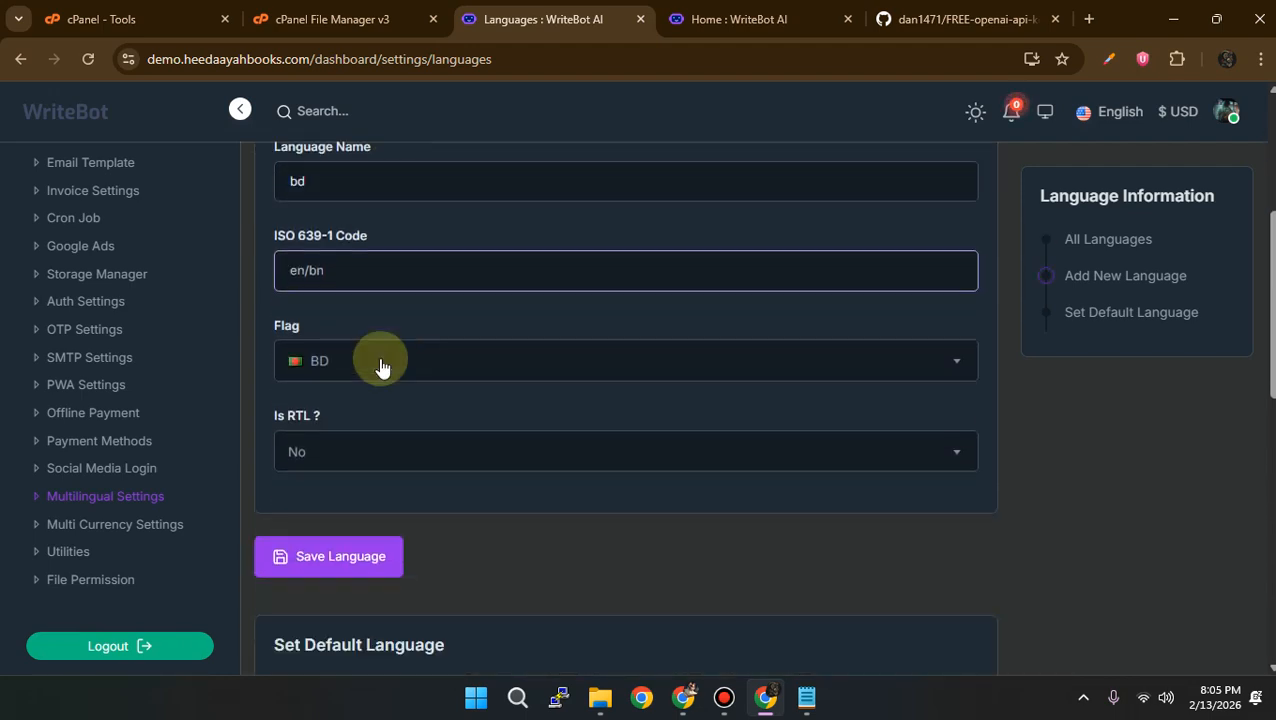
Keep ISO code bd and set Is RTL to Yes.
click(349, 436)
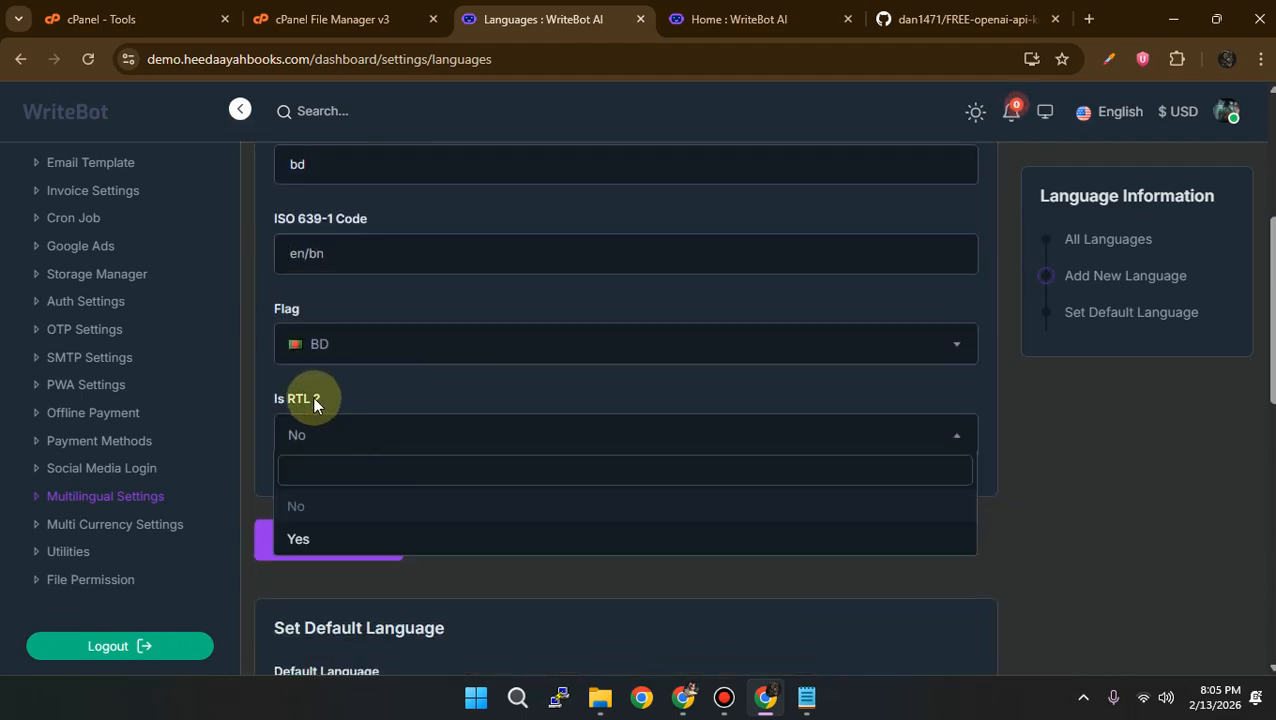
scroll(380, 398, up, 3)
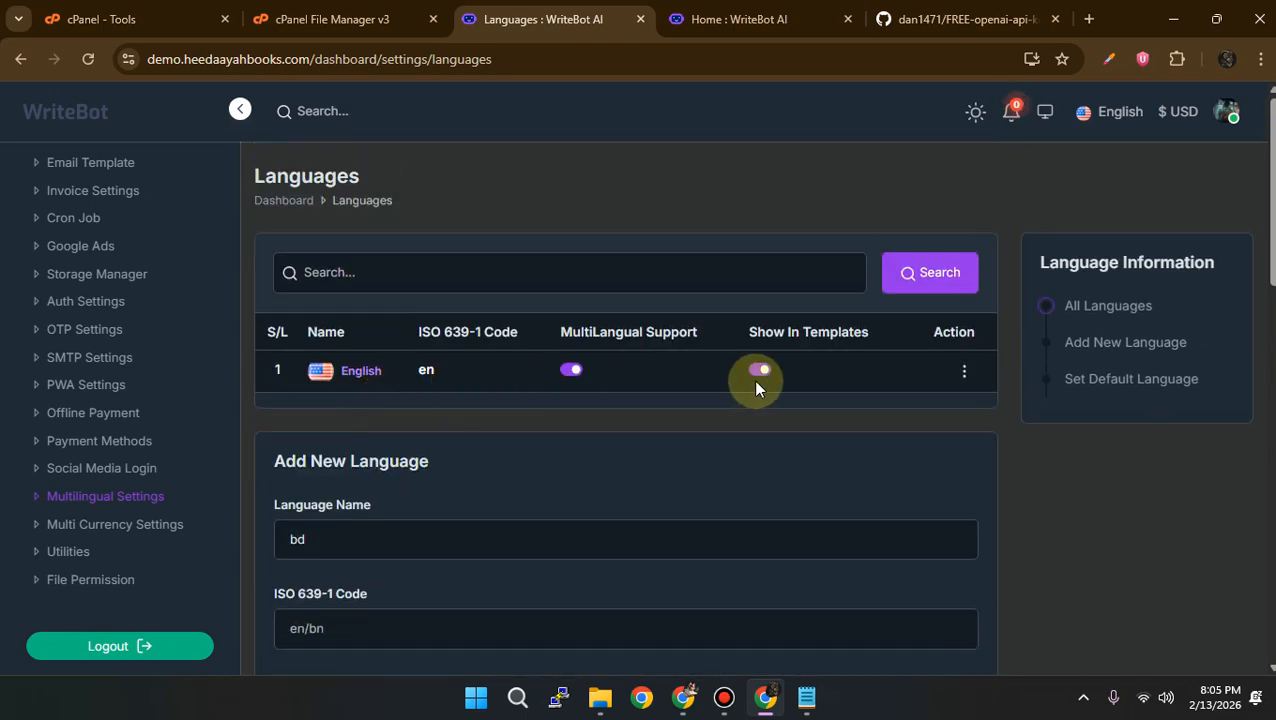
scroll(402, 421, down, 2)
scroll(436, 381, up, 1)
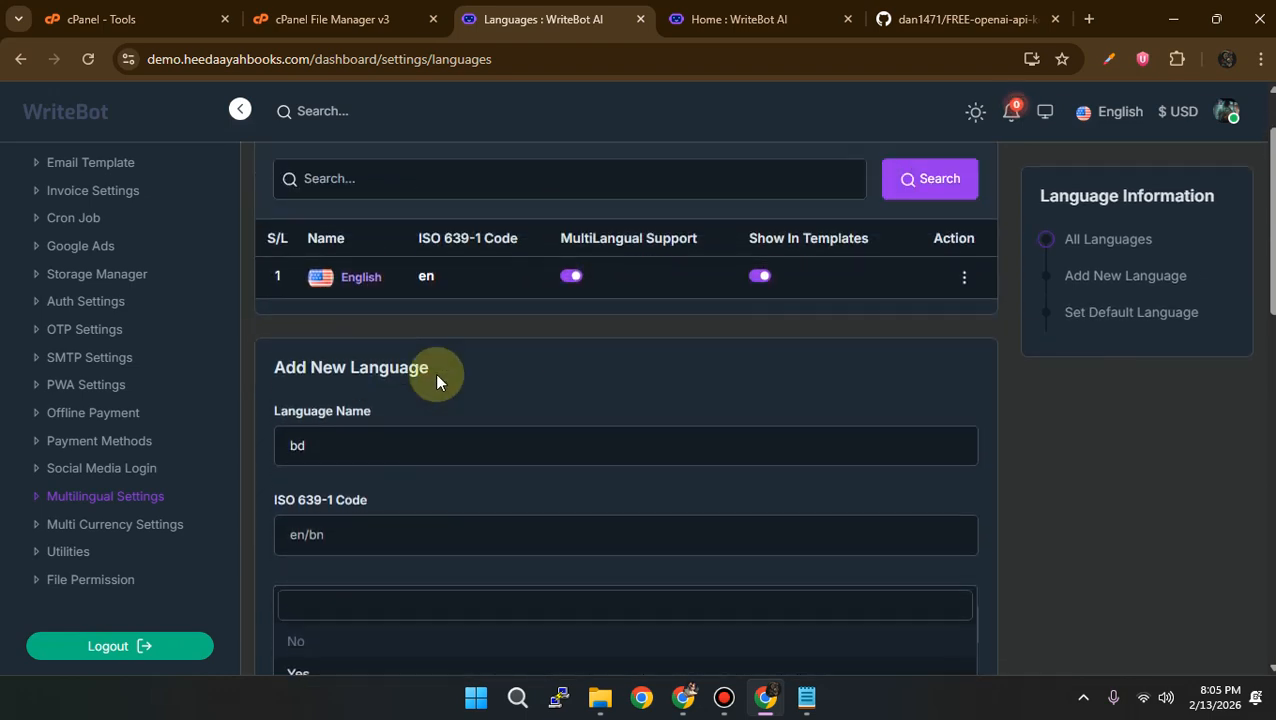
scroll(337, 441, down, 1)
click(337, 441)
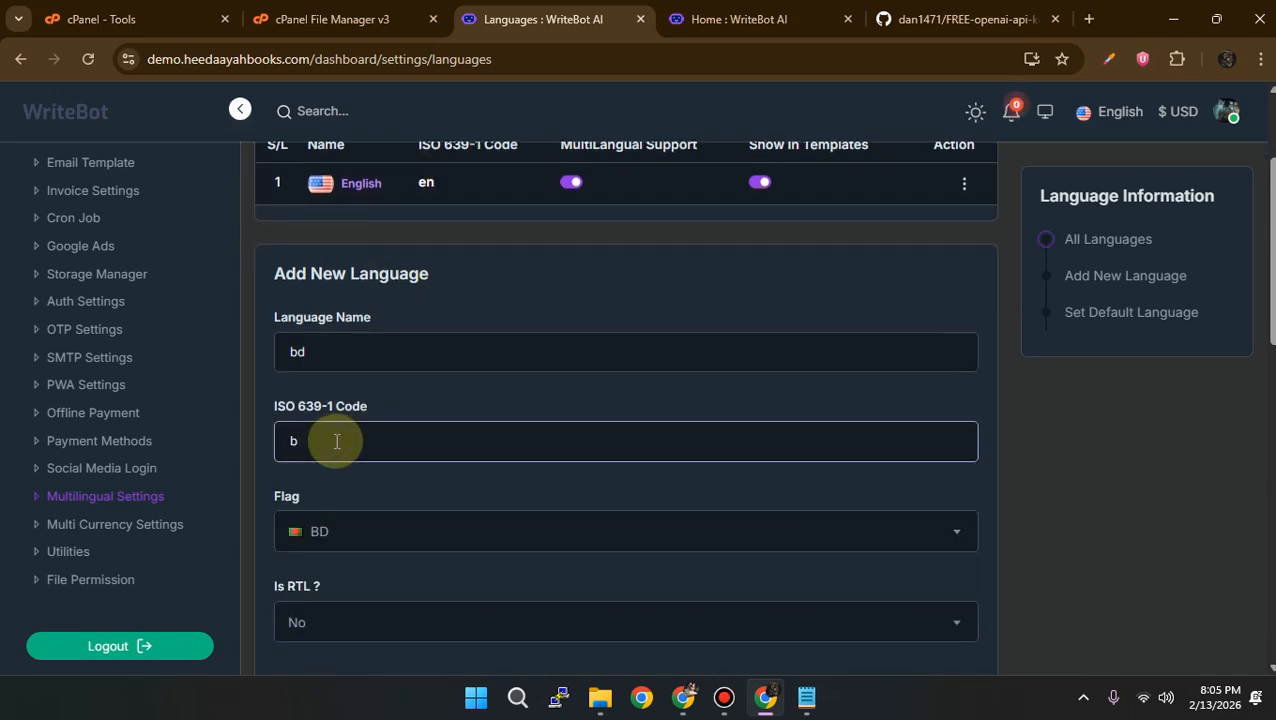
scroll(446, 416, down, 3)
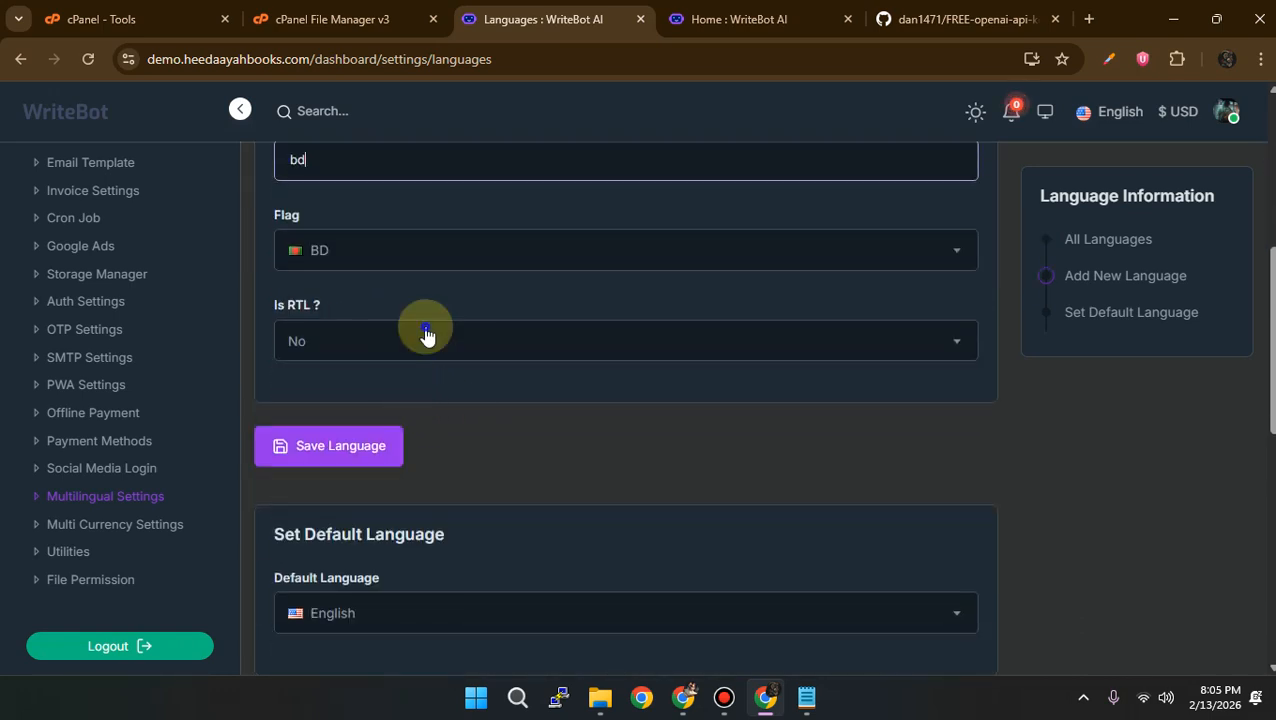
click(426, 336)
click(422, 300)
Save the bd language and bring the WriteBot homepage window forward.
scroll(447, 372, down, 2)
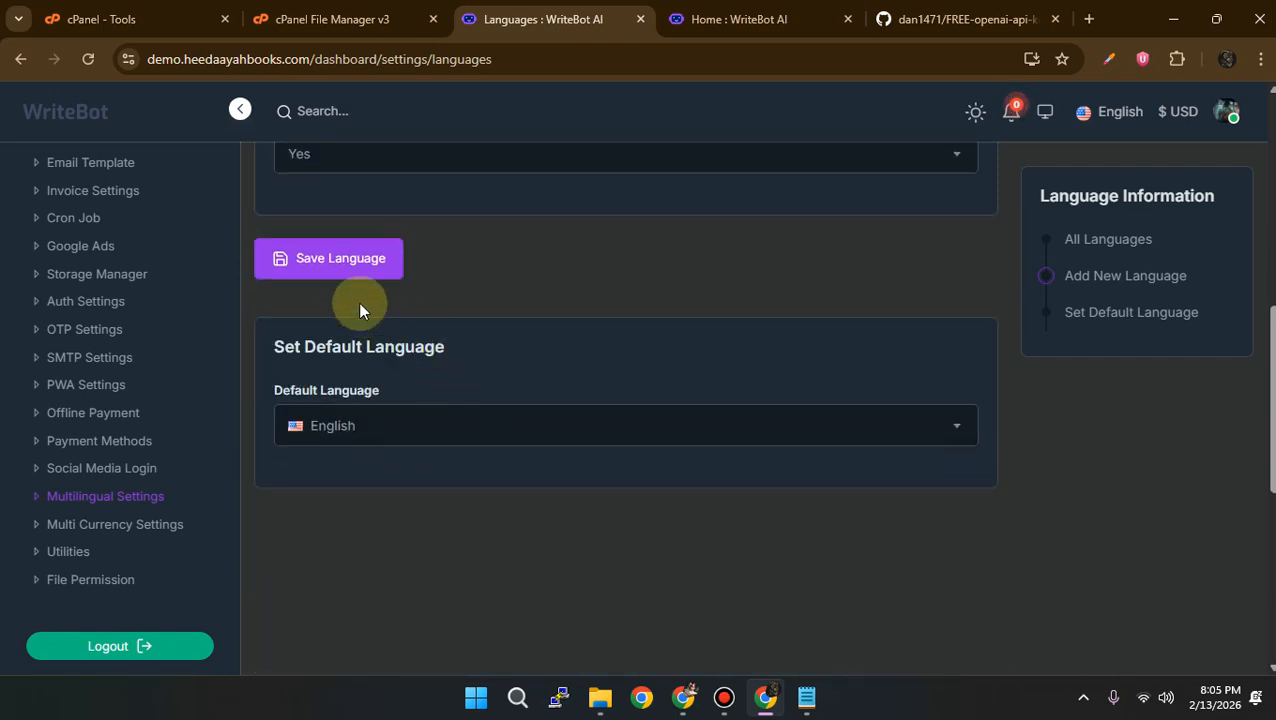
click(389, 438)
click(381, 440)
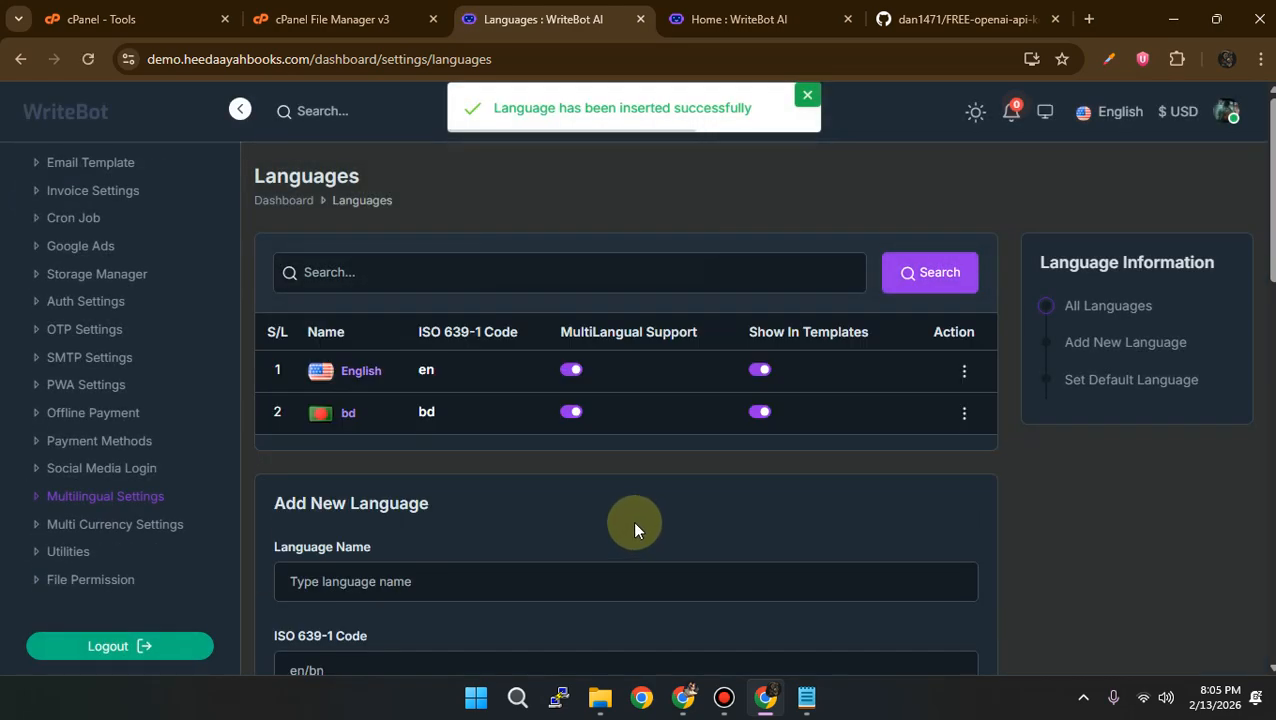
click(683, 697)
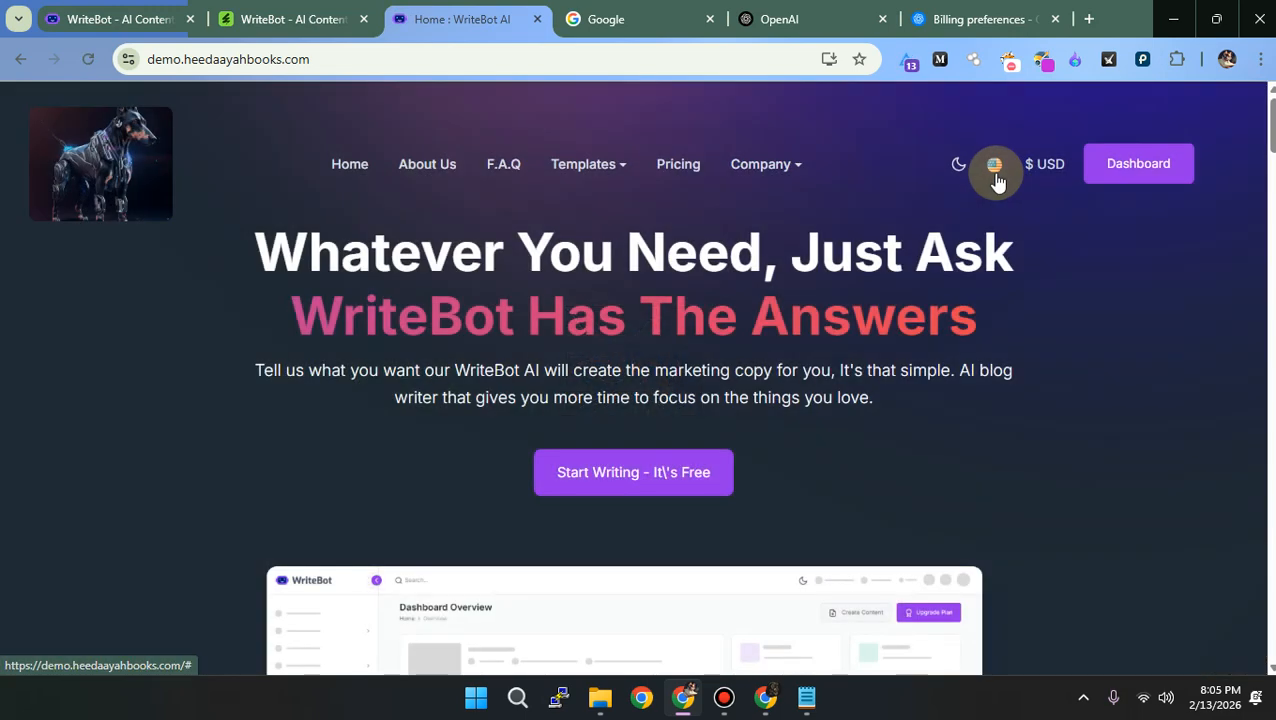
Switch the public site to the bd language and scroll through the homepage.
click(994, 166)
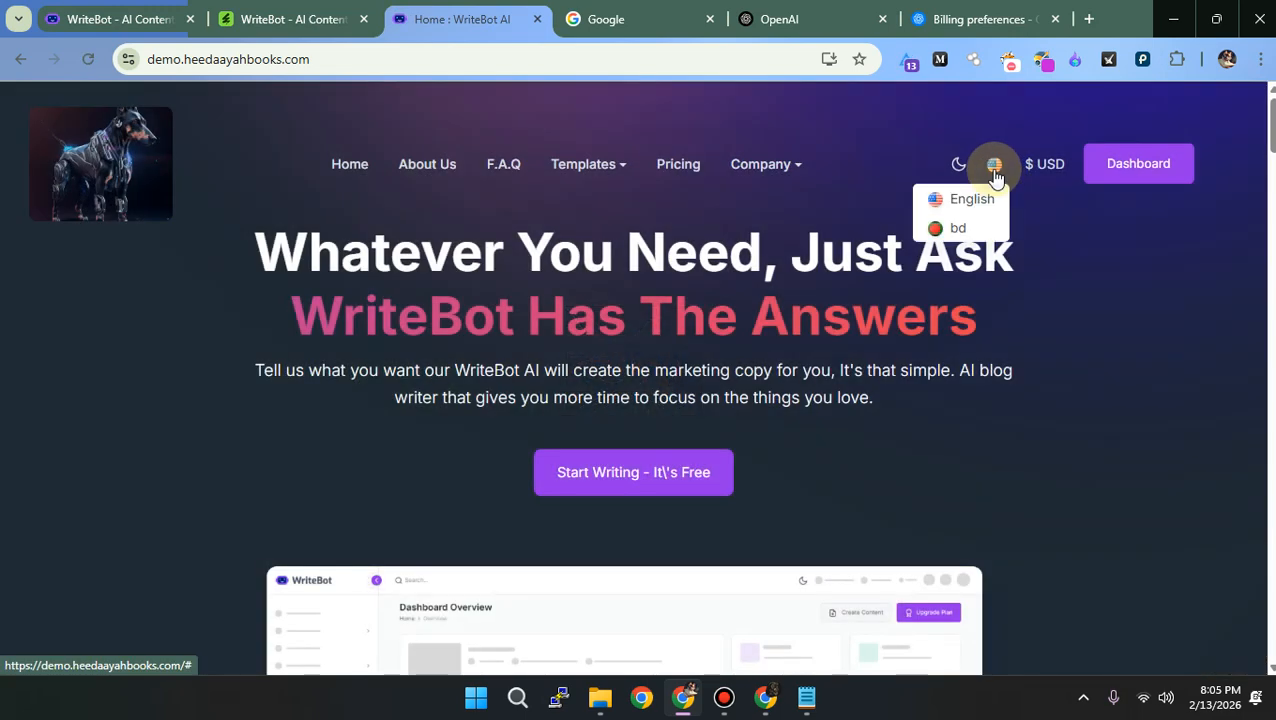
click(961, 228)
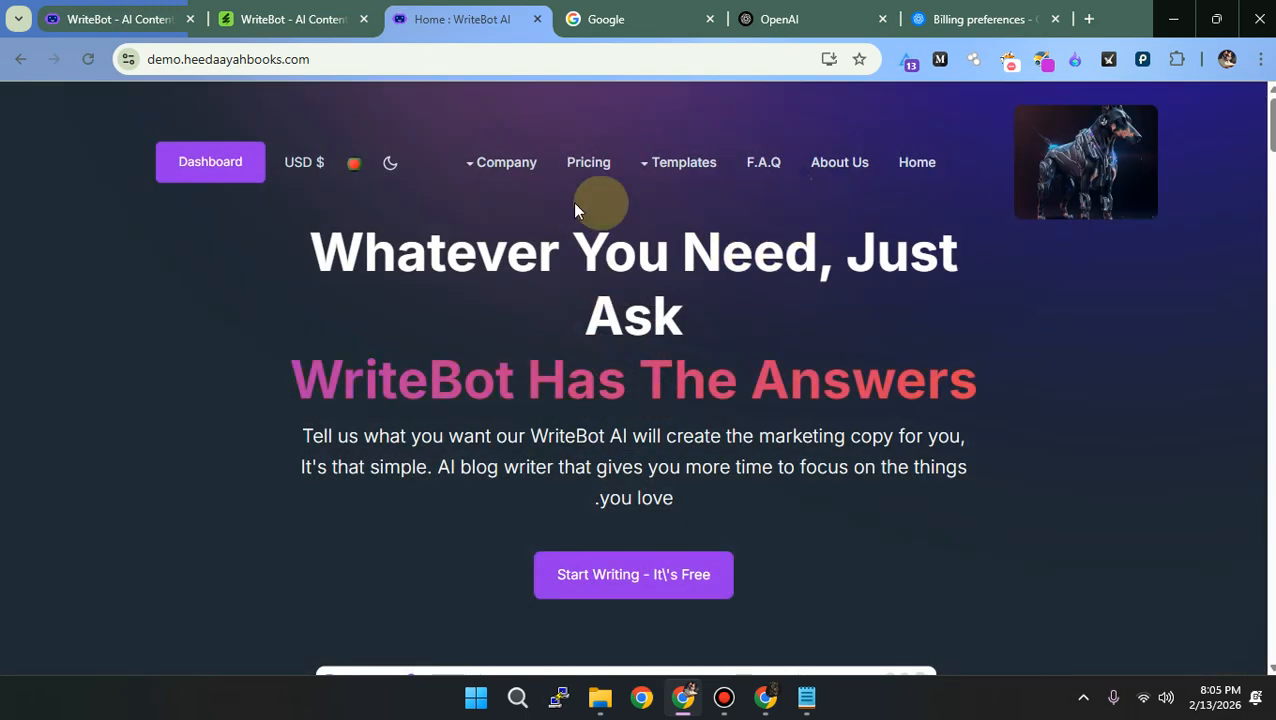
scroll(419, 287, down, 10)
scroll(618, 289, down, 20)
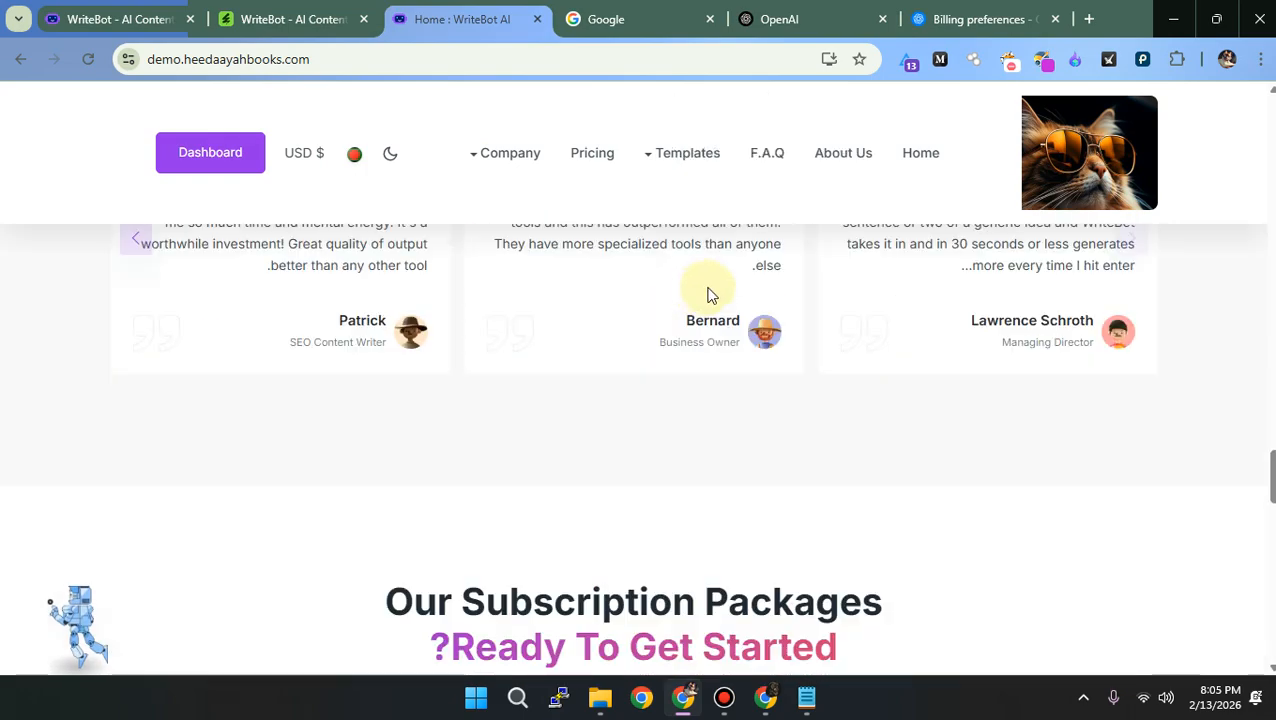
scroll(707, 295, down, 6)
scroll(795, 404, up, 5)
scroll(655, 398, down, 1)
scroll(655, 398, up, 10)
scroll(655, 398, up, 15)
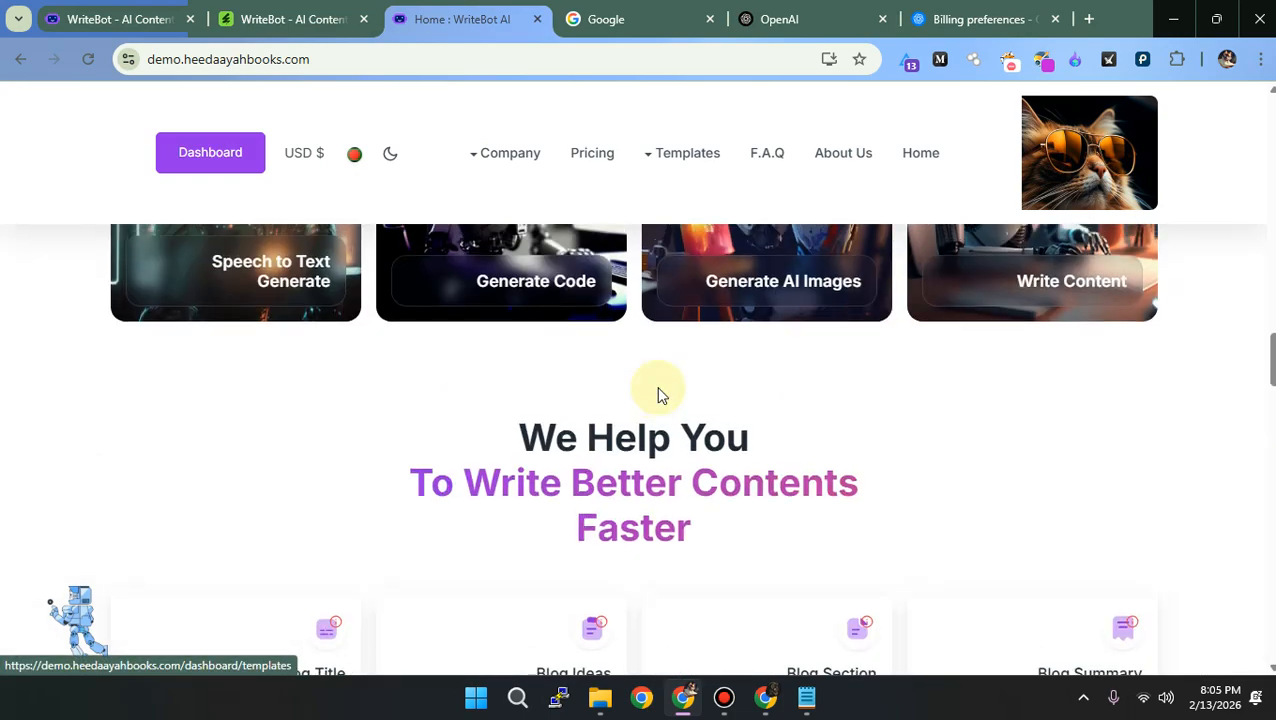
scroll(631, 330, up, 1)
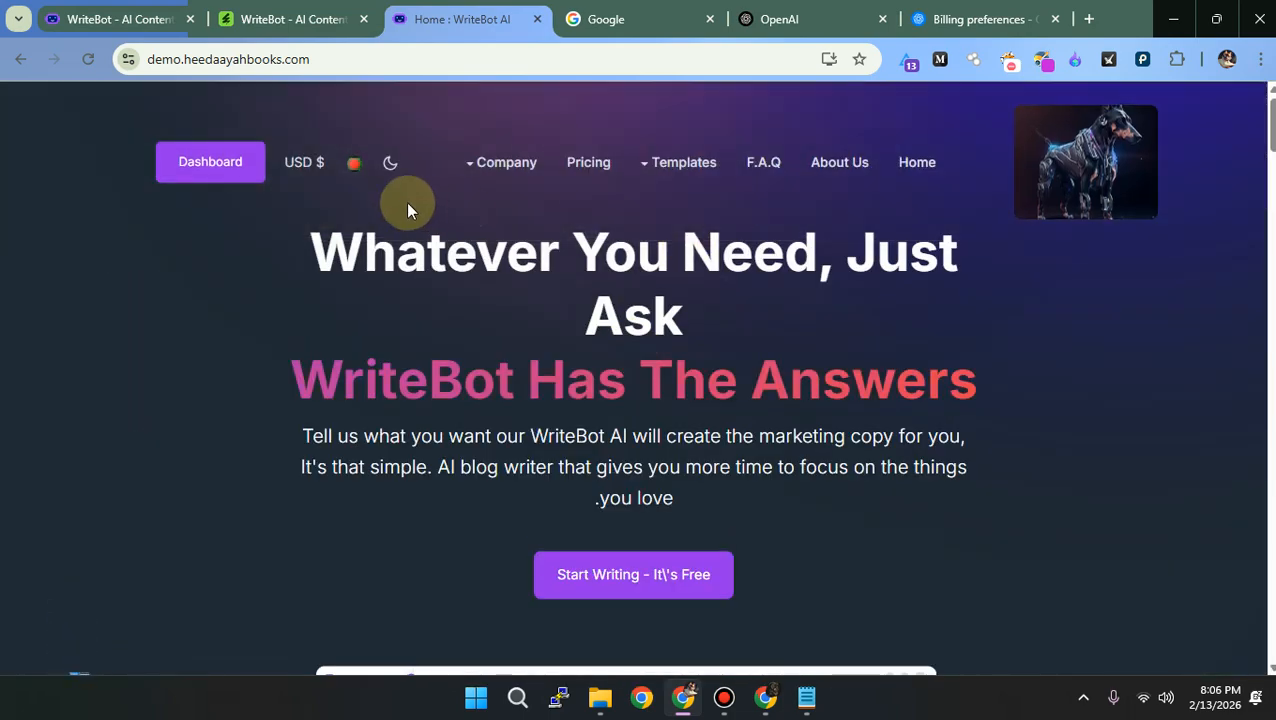
Switch the public site back to English and return to the admin window.
click(356, 166)
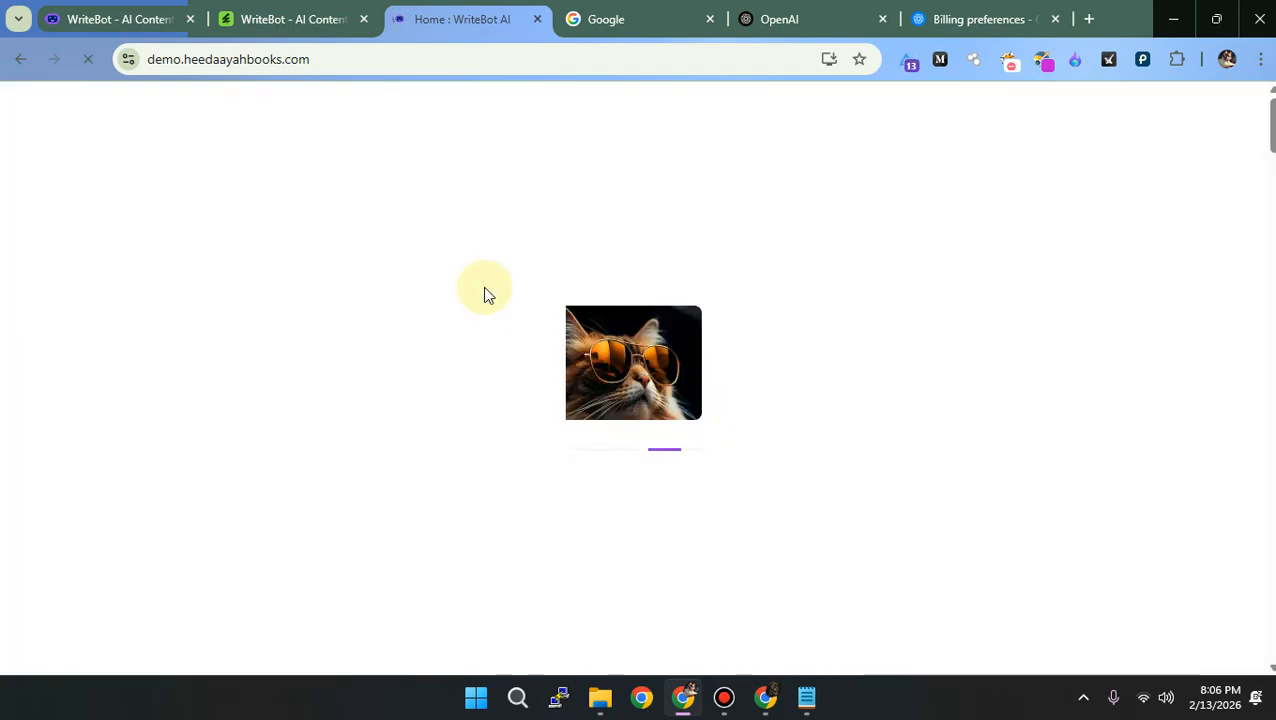
scroll(310, 330, down, 5)
scroll(312, 321, down, 15)
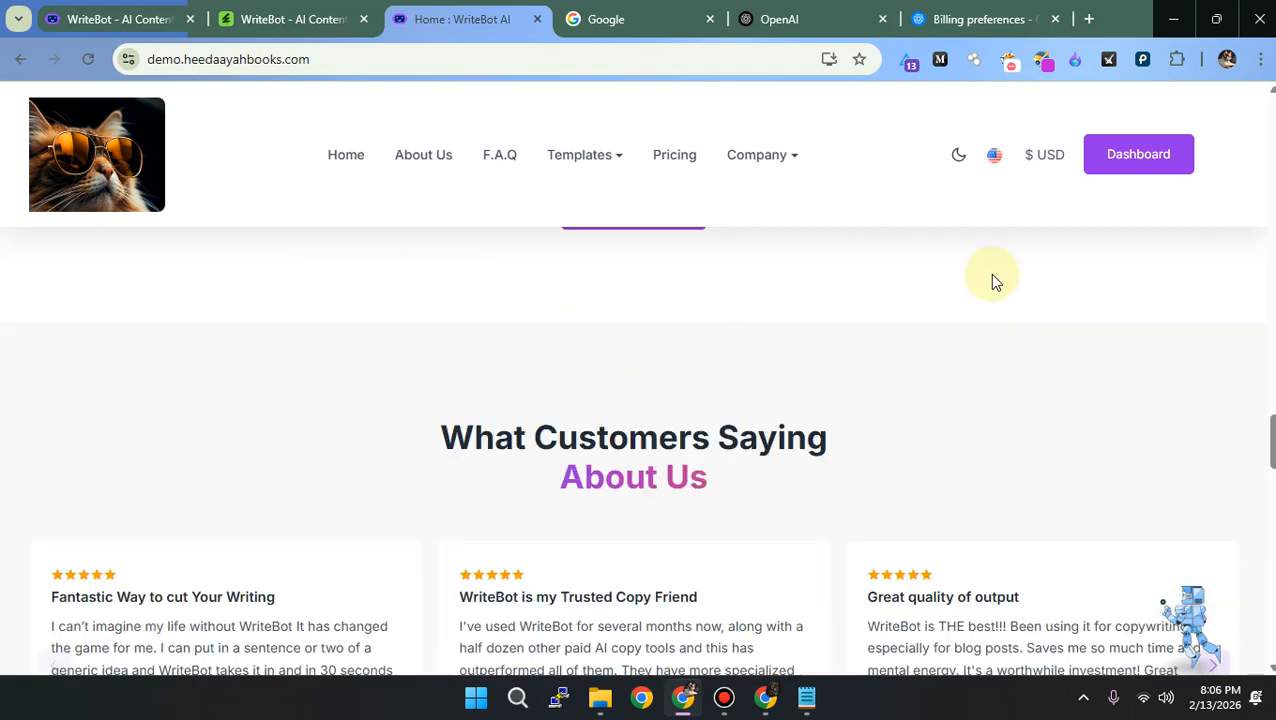
click(1176, 12)
scroll(727, 365, down, 10)
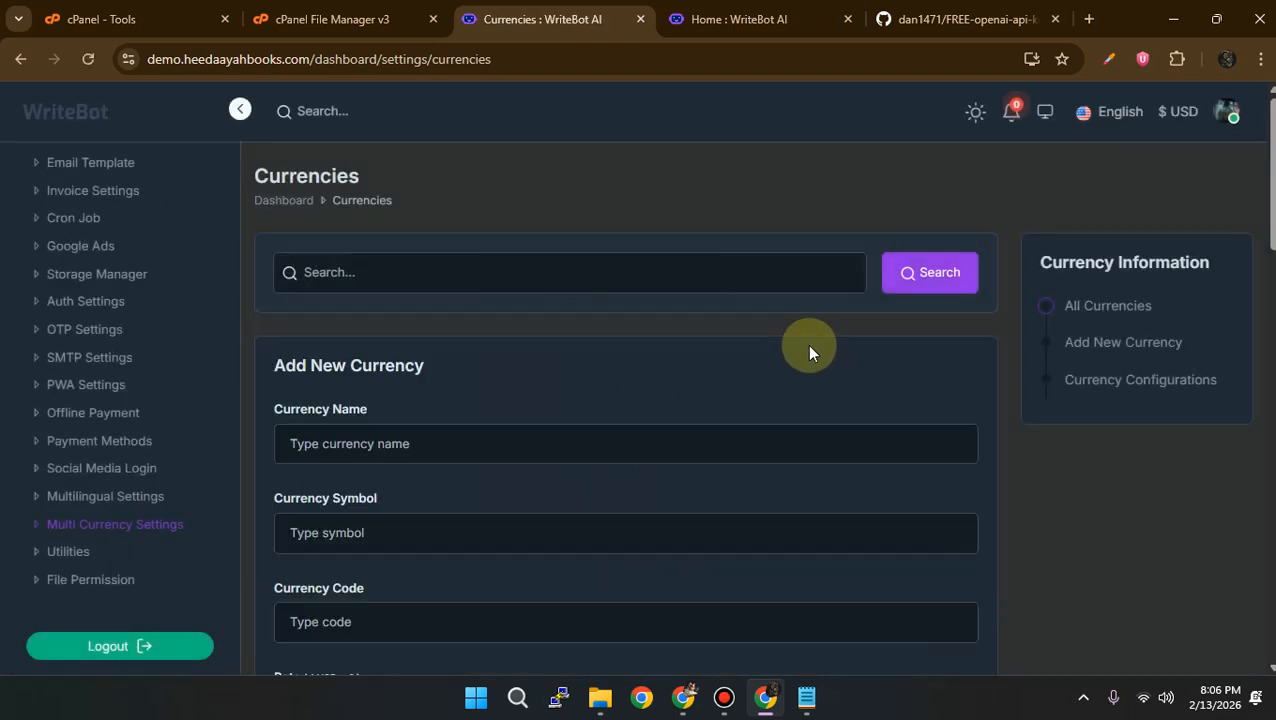
Enter 'Ban' as the new currency name and open a new tab to find its symbol.
scroll(313, 347, down, 2)
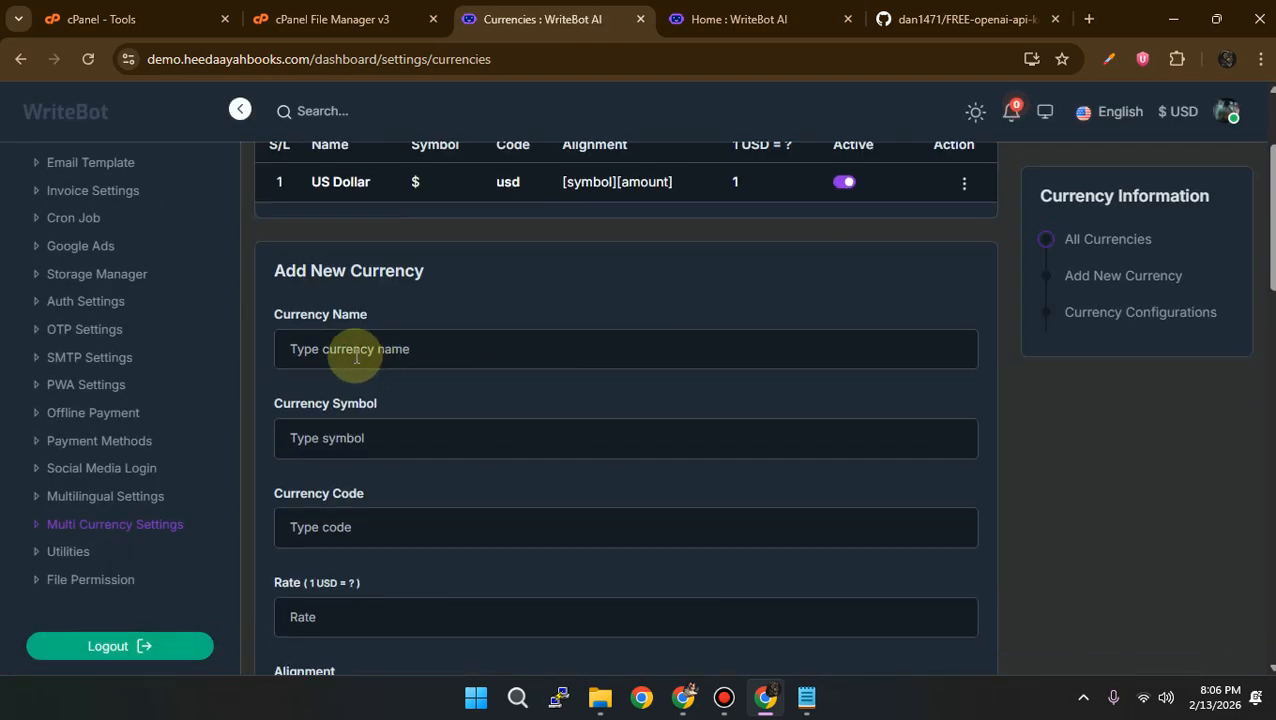
click(356, 349)
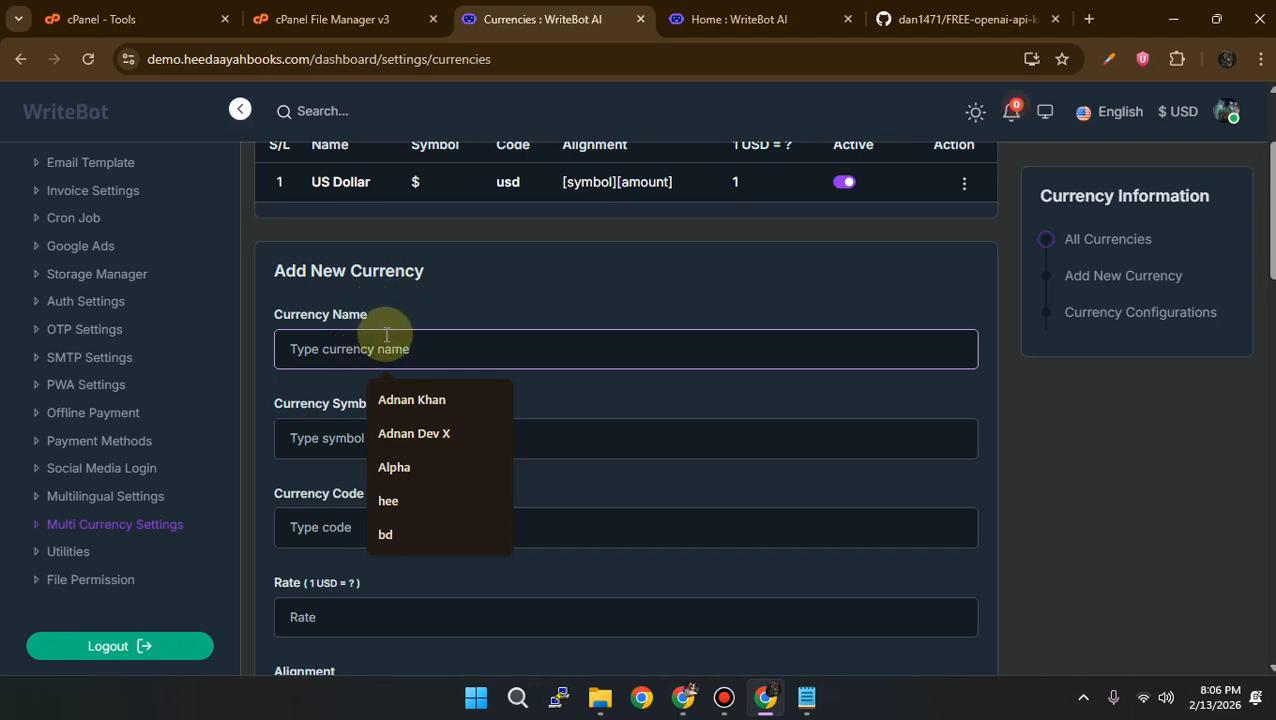
text(Ban)
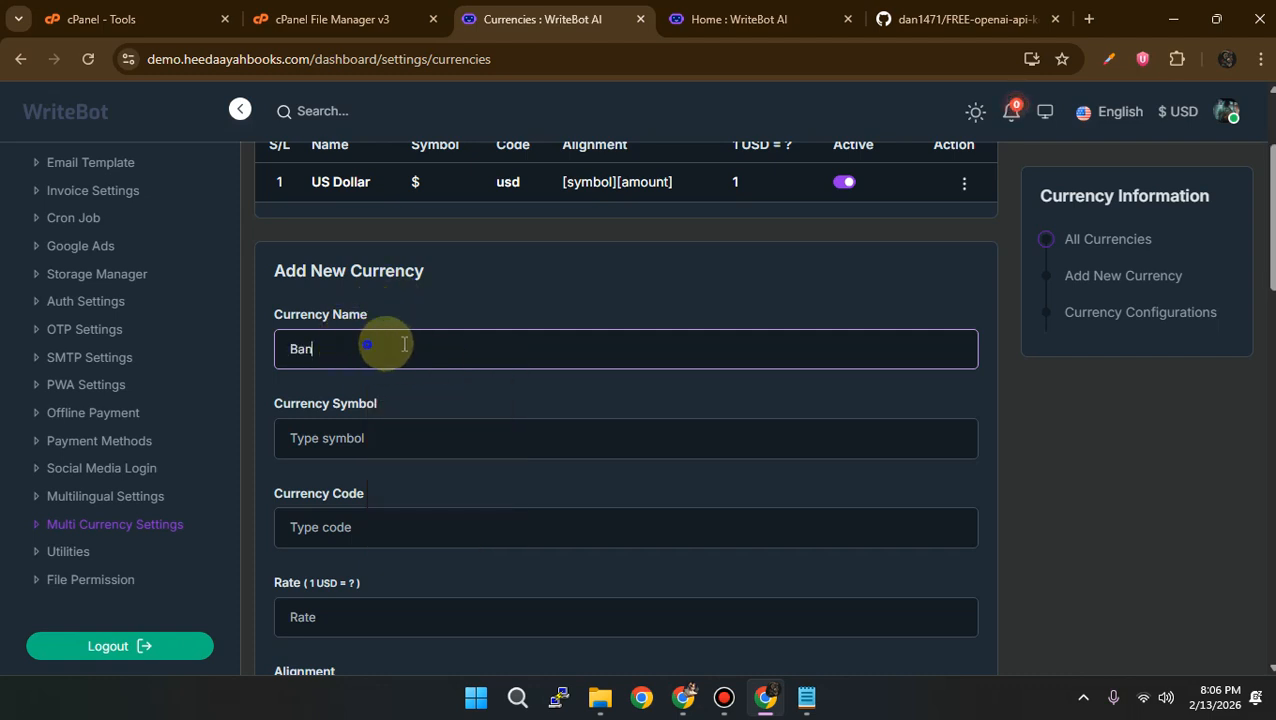
click(400, 440)
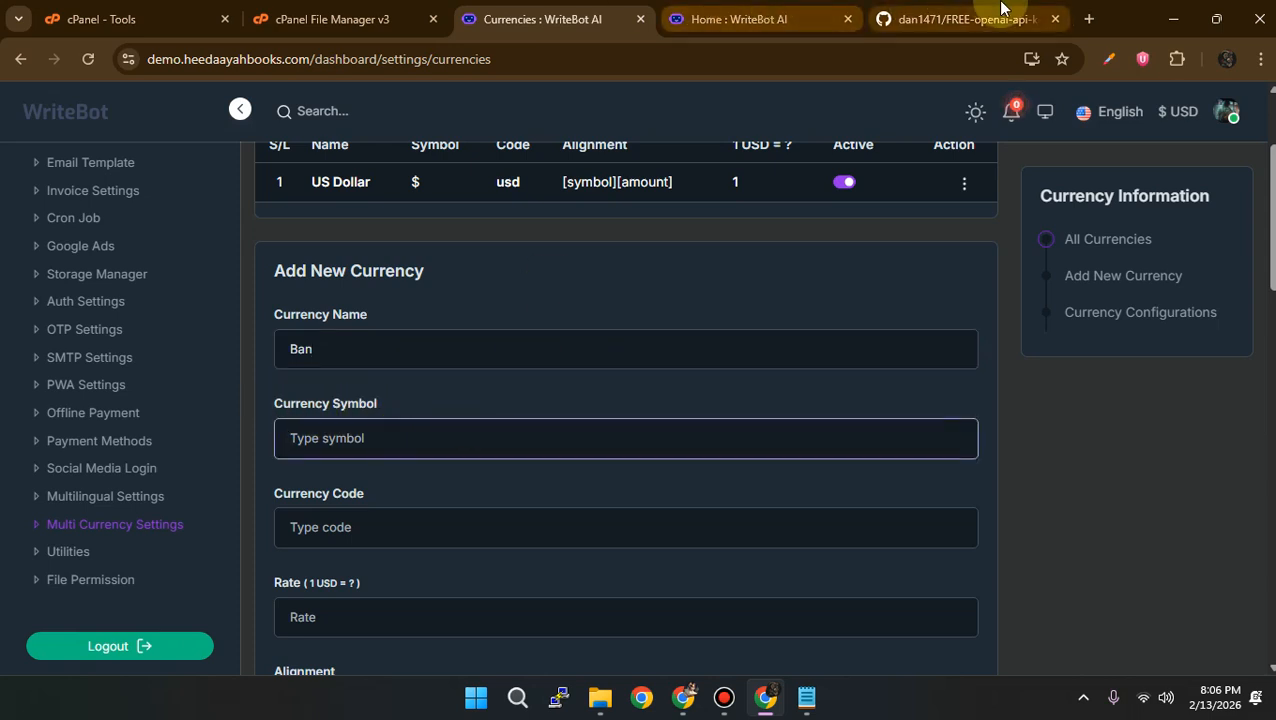
click(1088, 16)
Search Google for 'bdt symbol copy' to find the taka sign, then return to the currency form.
text(bdt )
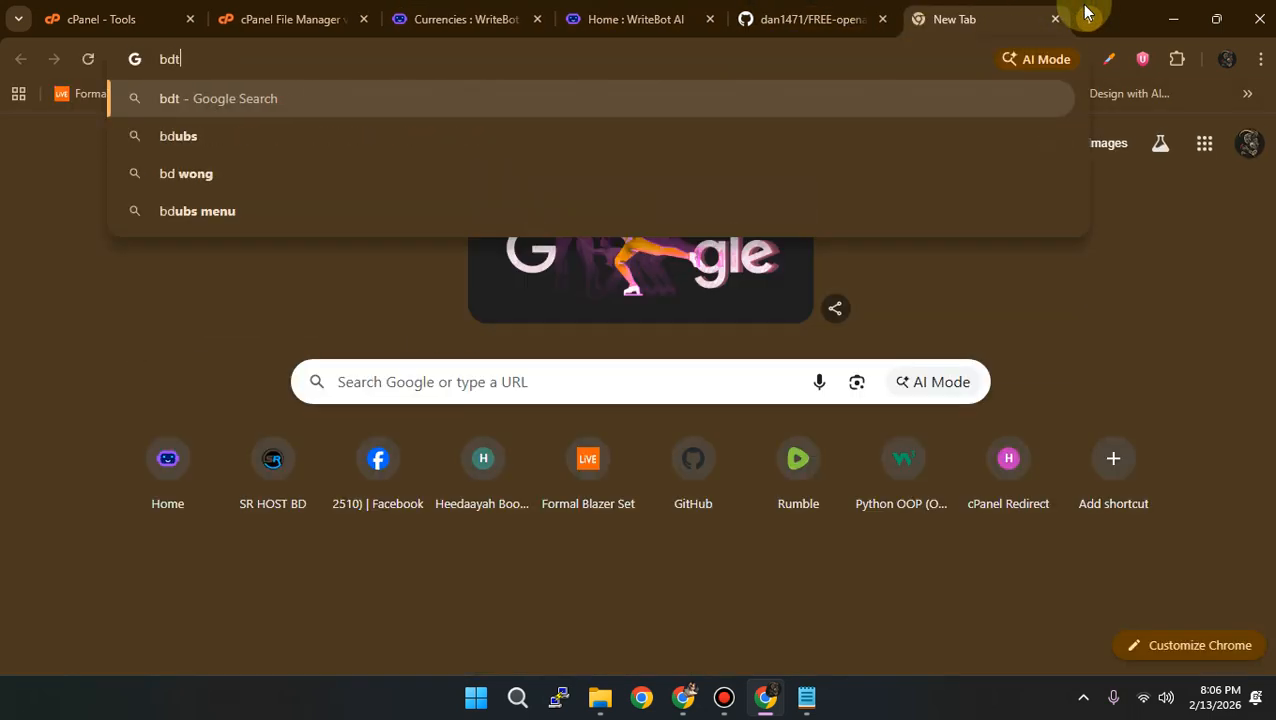
text(s)
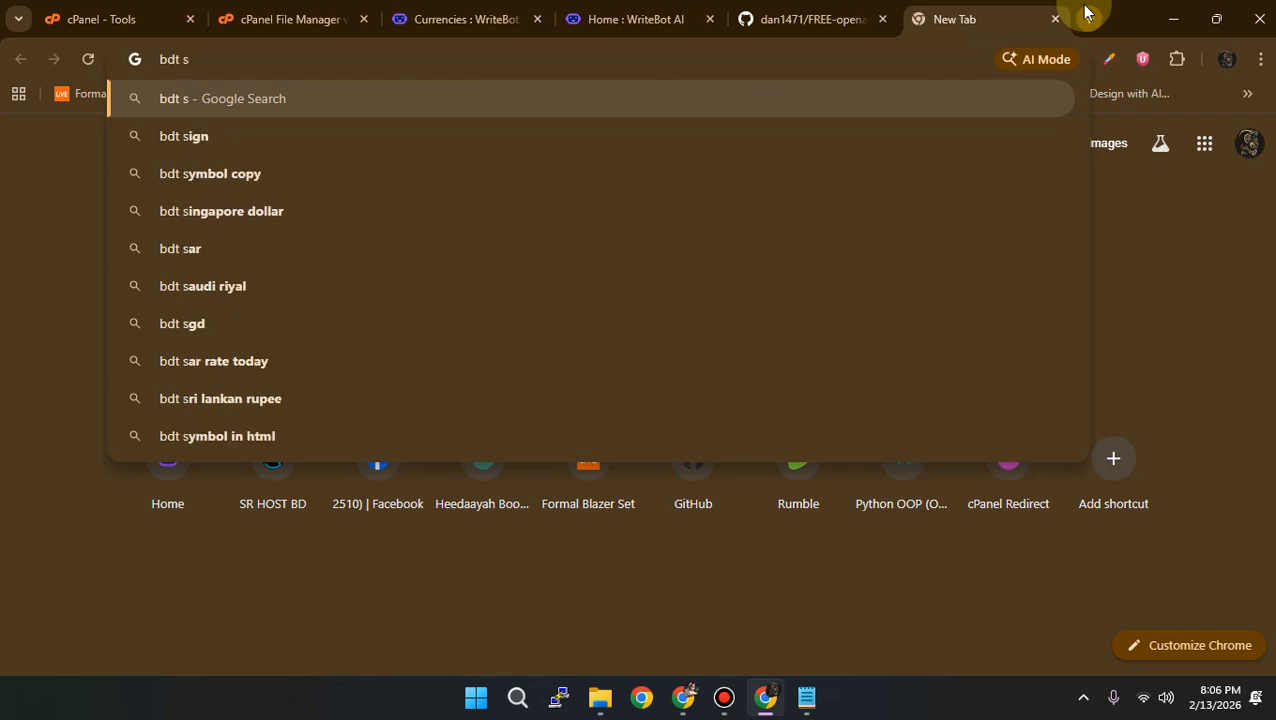
key(Down)
key(Down)
key(Return)
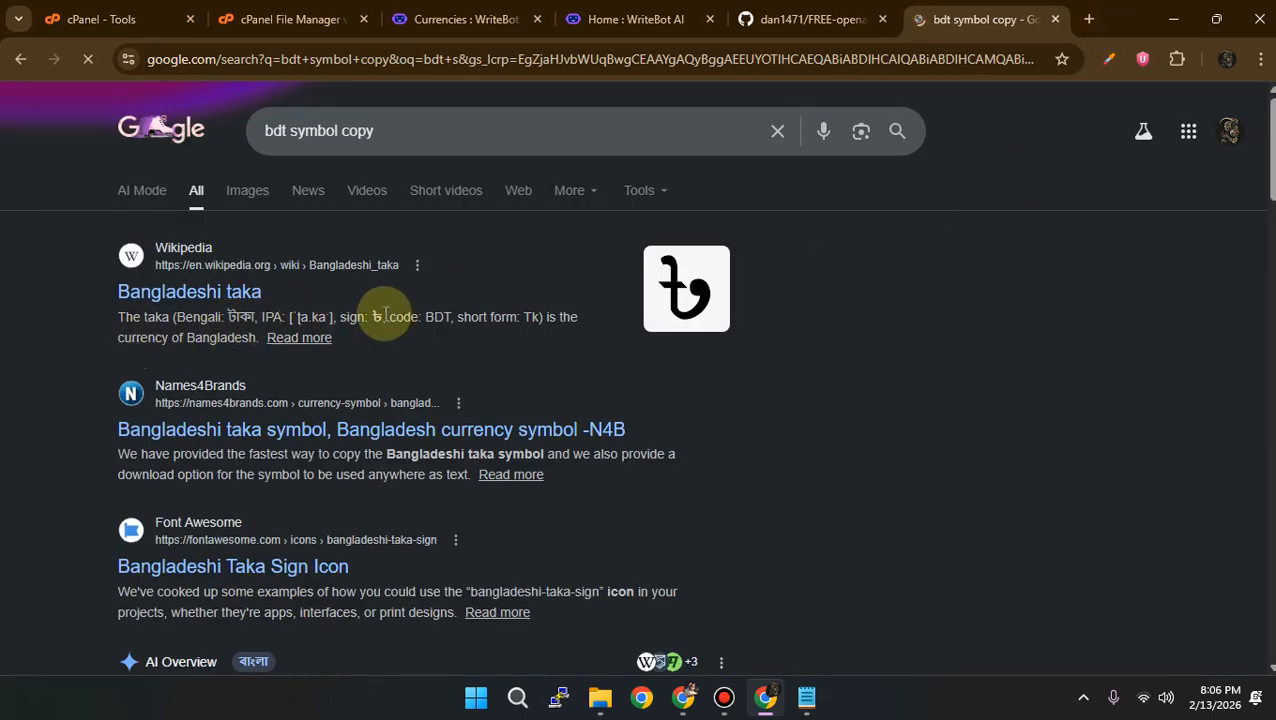
click(625, 19)
click(466, 19)
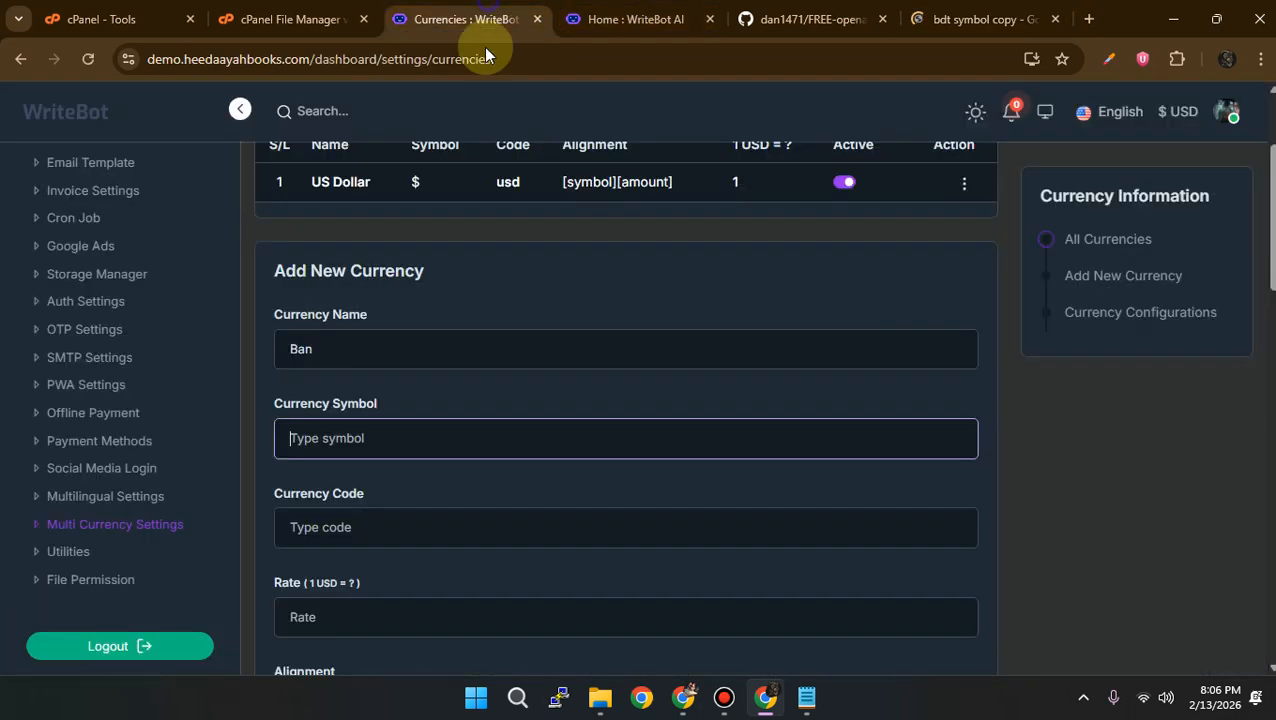
Browse the Currency Code and Rate fields without entering values.
scroll(438, 483, down, 2)
click(384, 344)
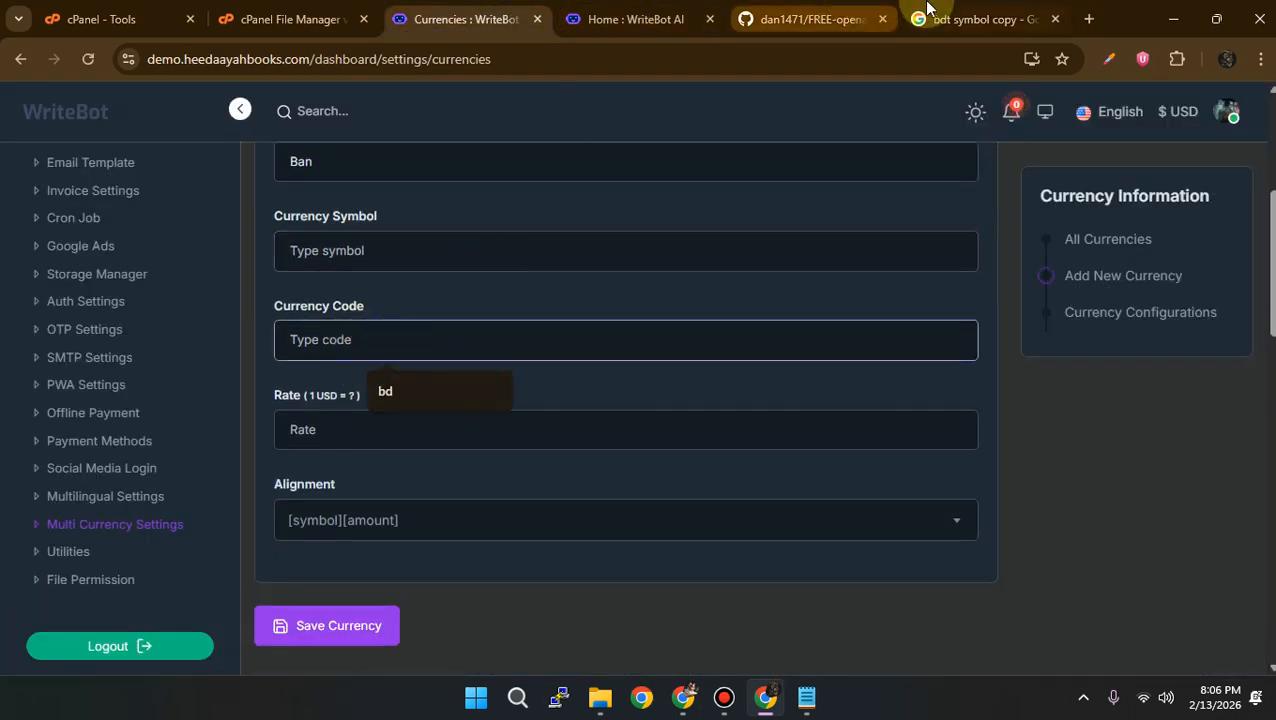
click(350, 429)
drag(307, 398, 337, 396)
click(313, 431)
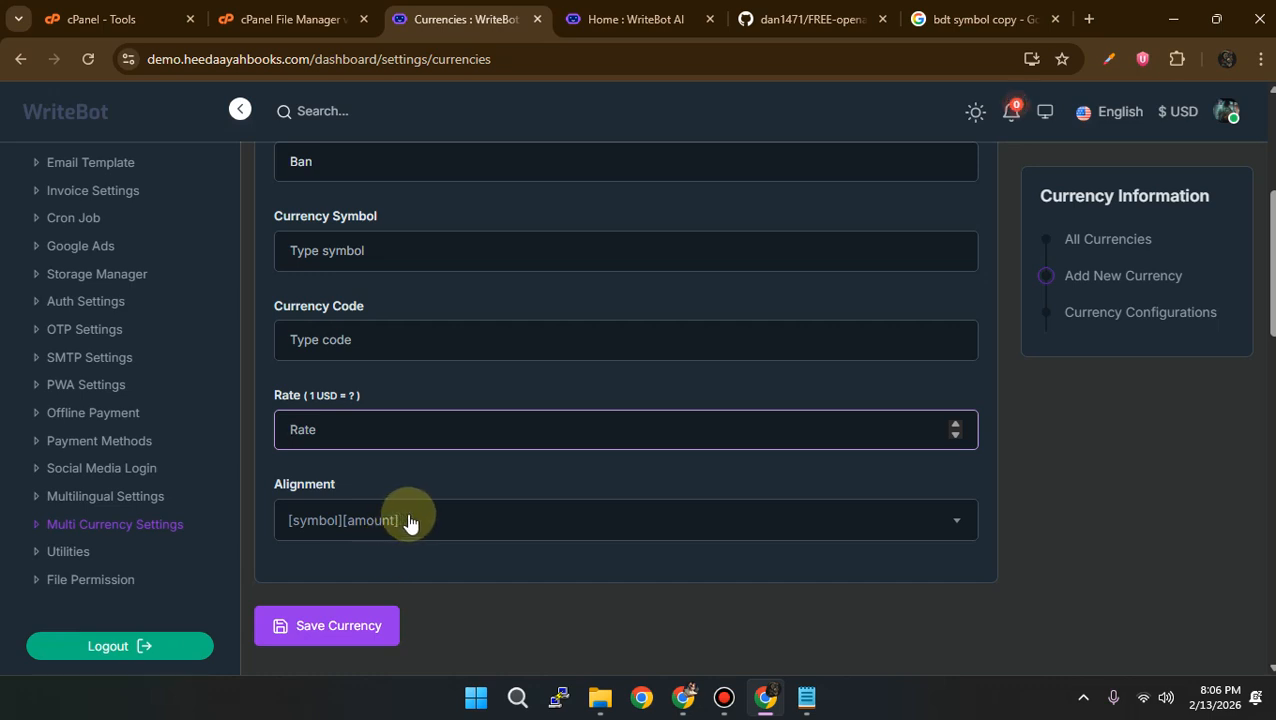
Inspect the alignment and default currency options unchanged, then go to Utilities without saving.
scroll(364, 500, down, 1)
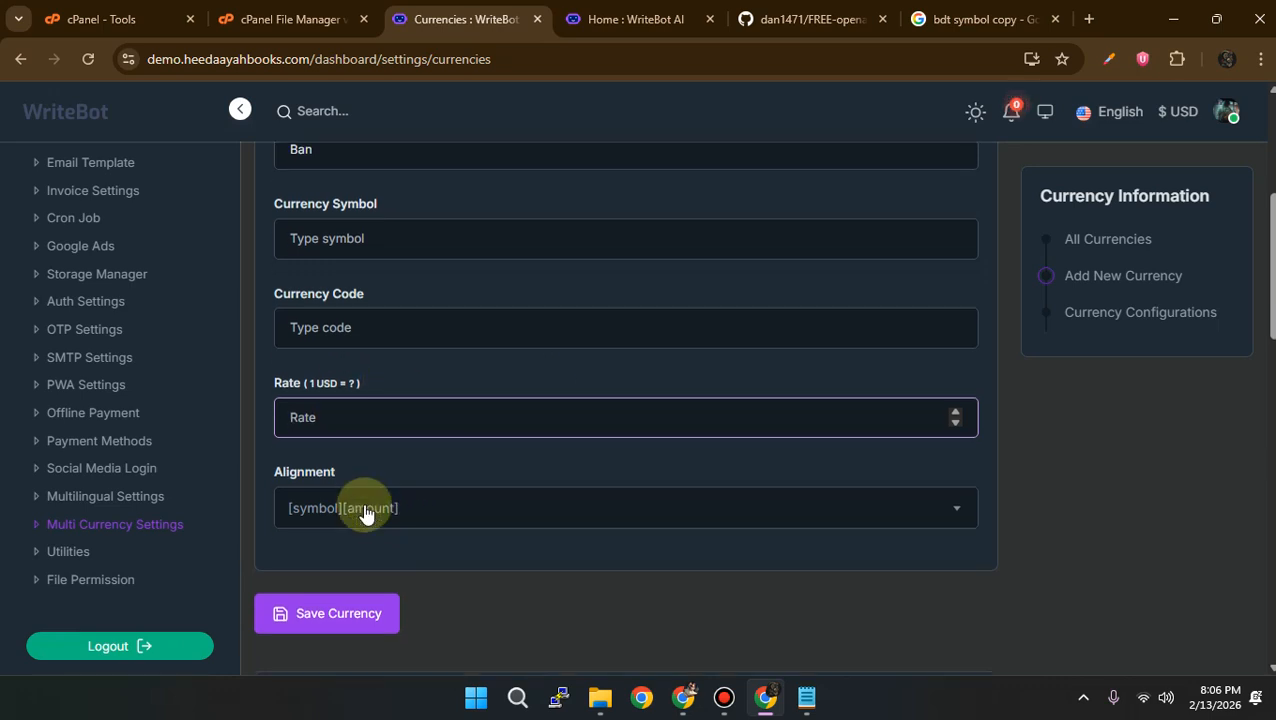
click(370, 430)
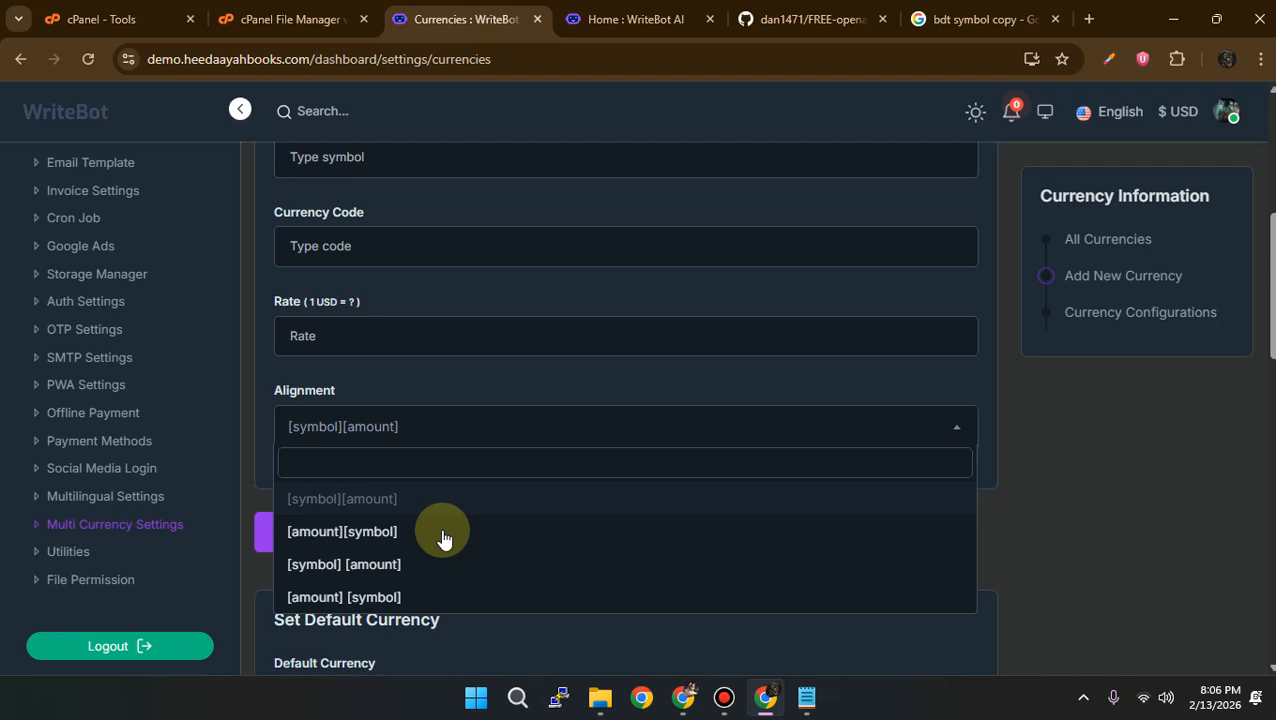
click(1097, 512)
scroll(556, 465, down, 3)
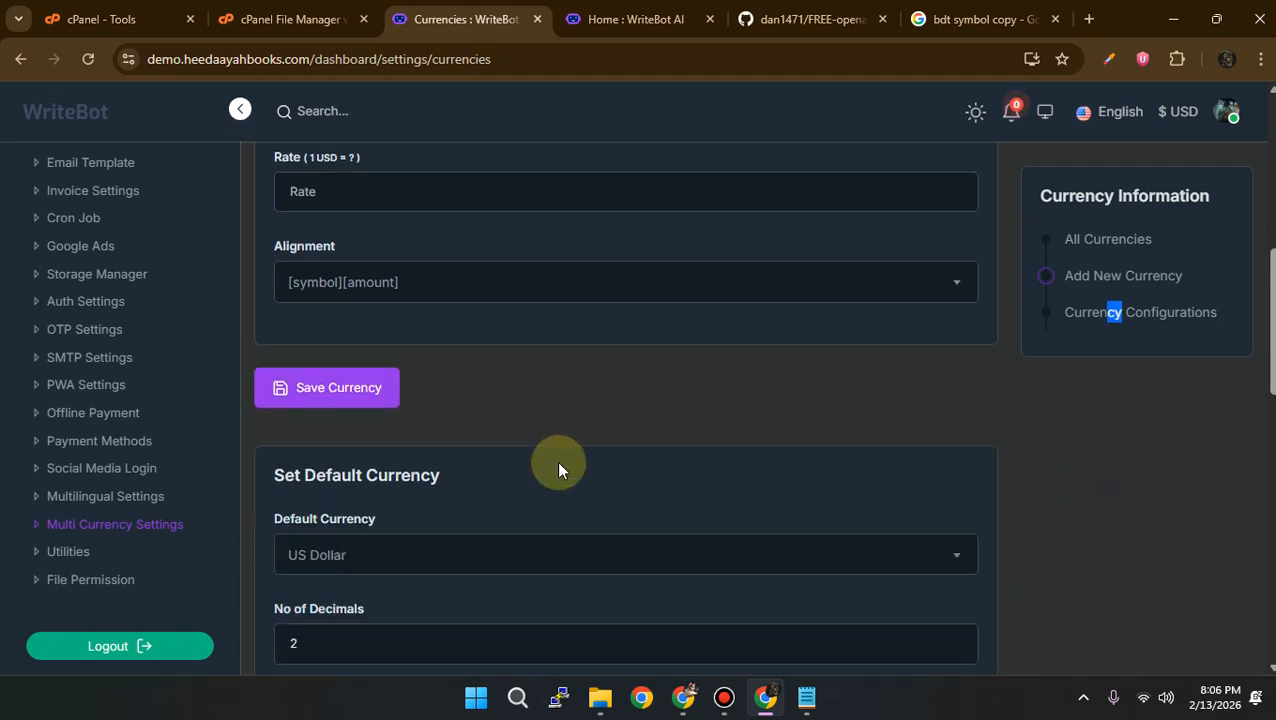
click(398, 422)
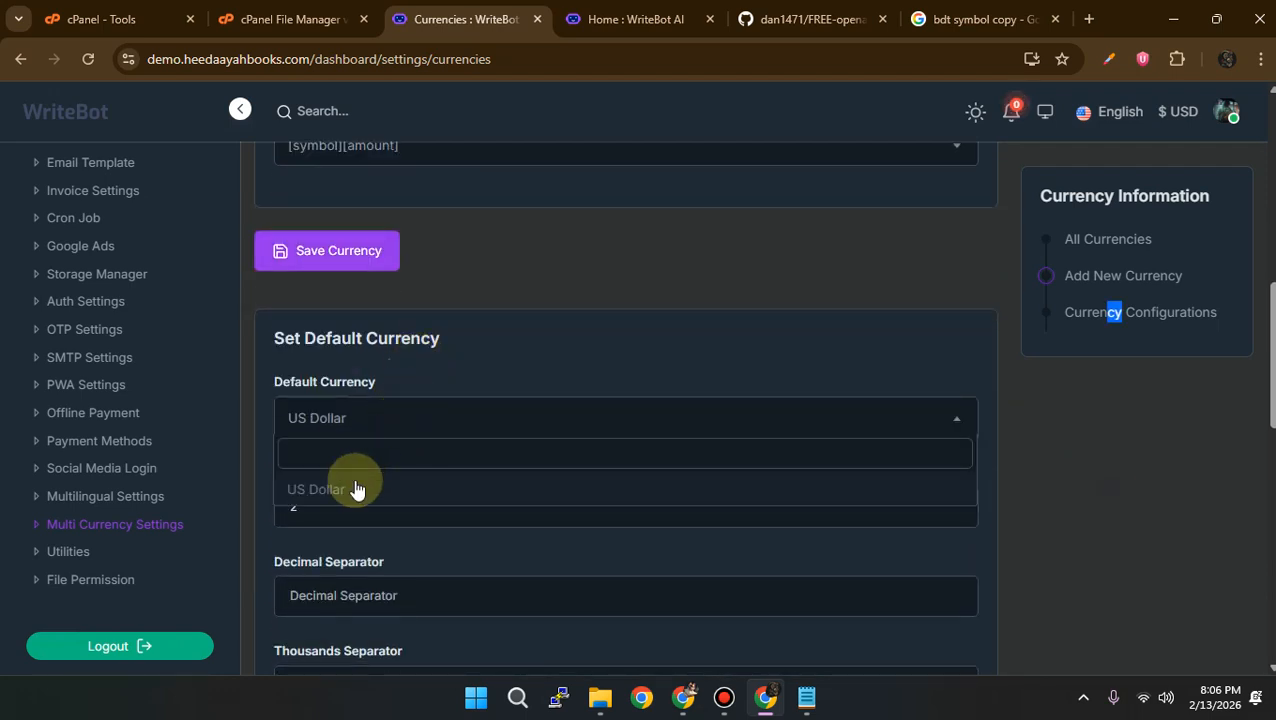
click(503, 347)
click(398, 418)
click(513, 336)
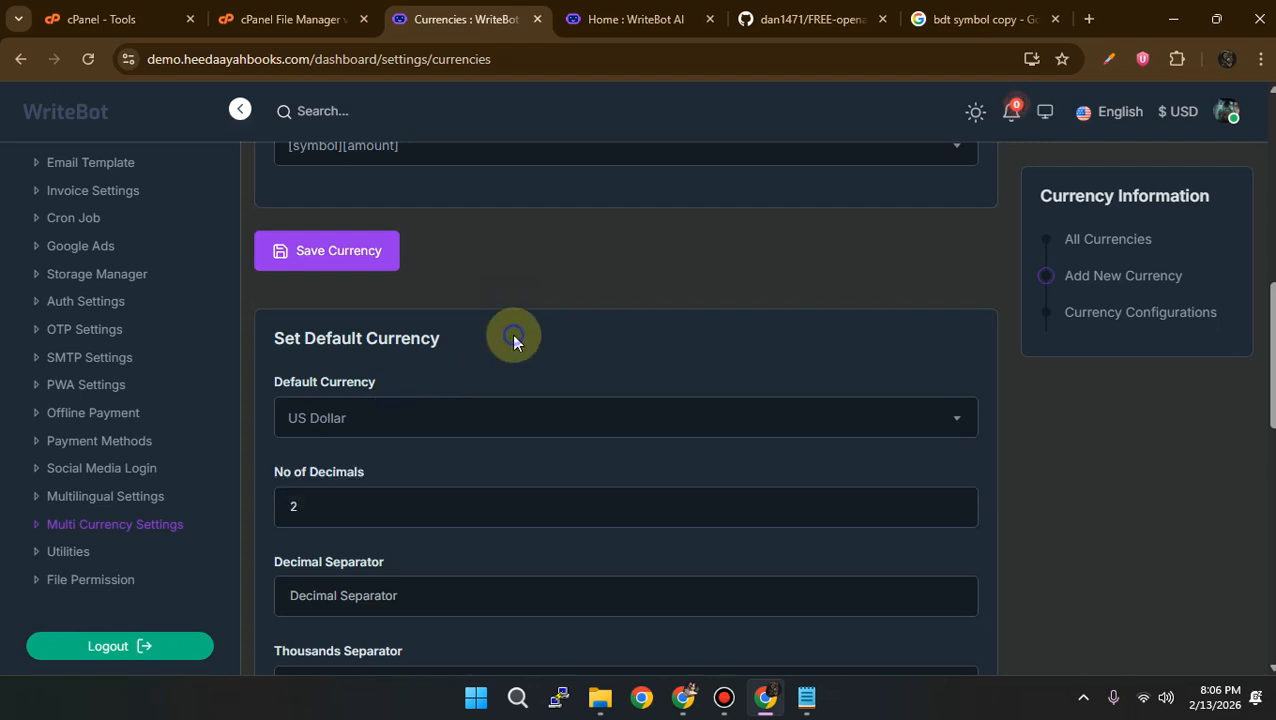
scroll(533, 379, down, 4)
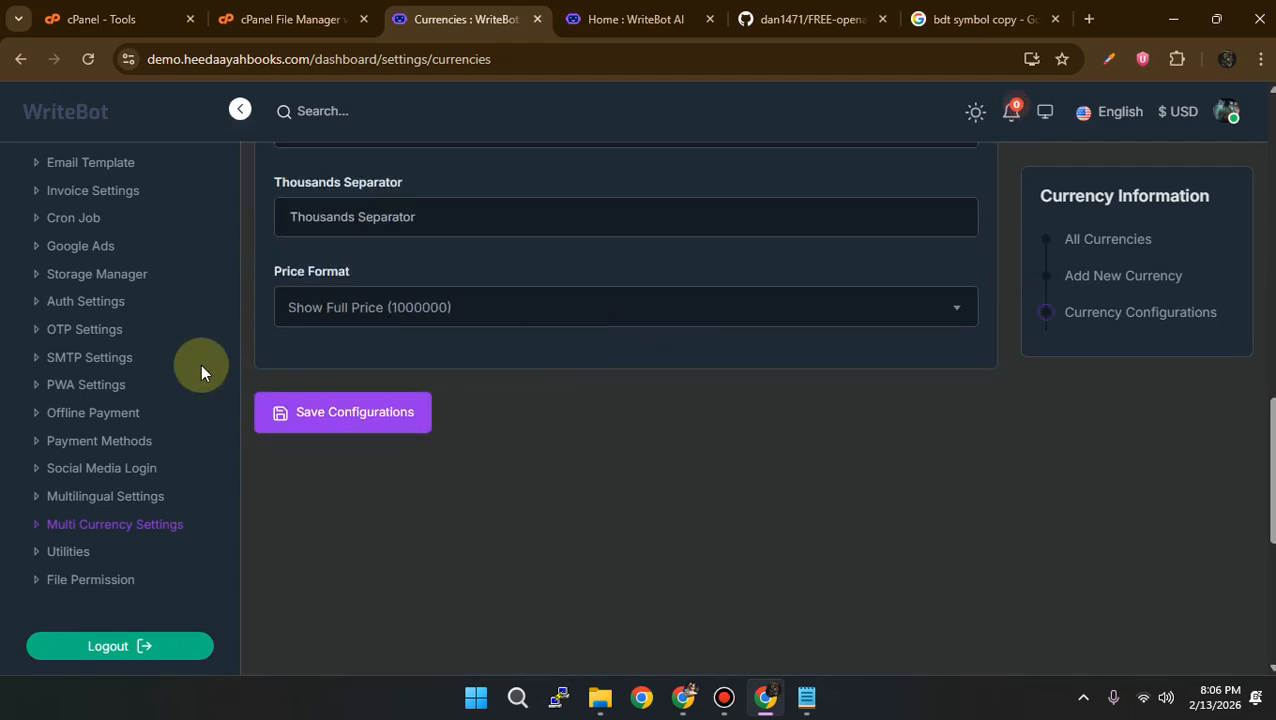
scroll(323, 352, down, 3)
click(85, 555)
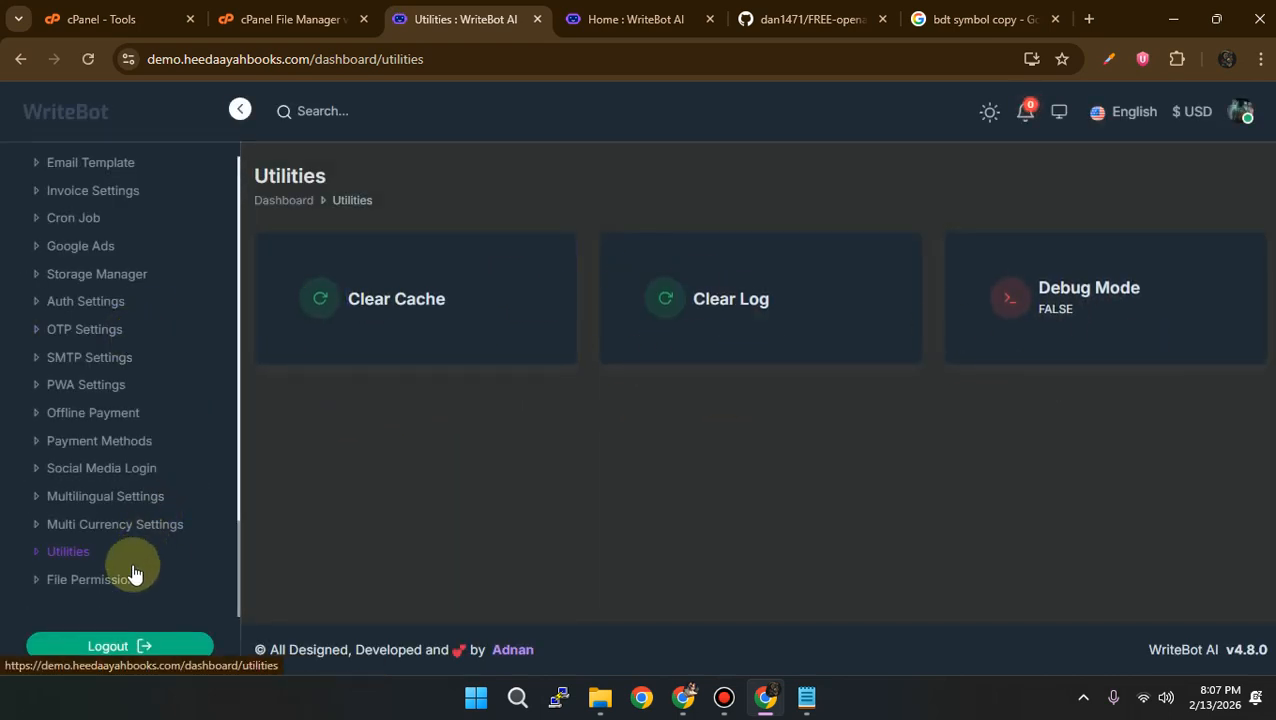
Run the File Permission check, which reports no issues, then return to the Dashboard.
click(106, 580)
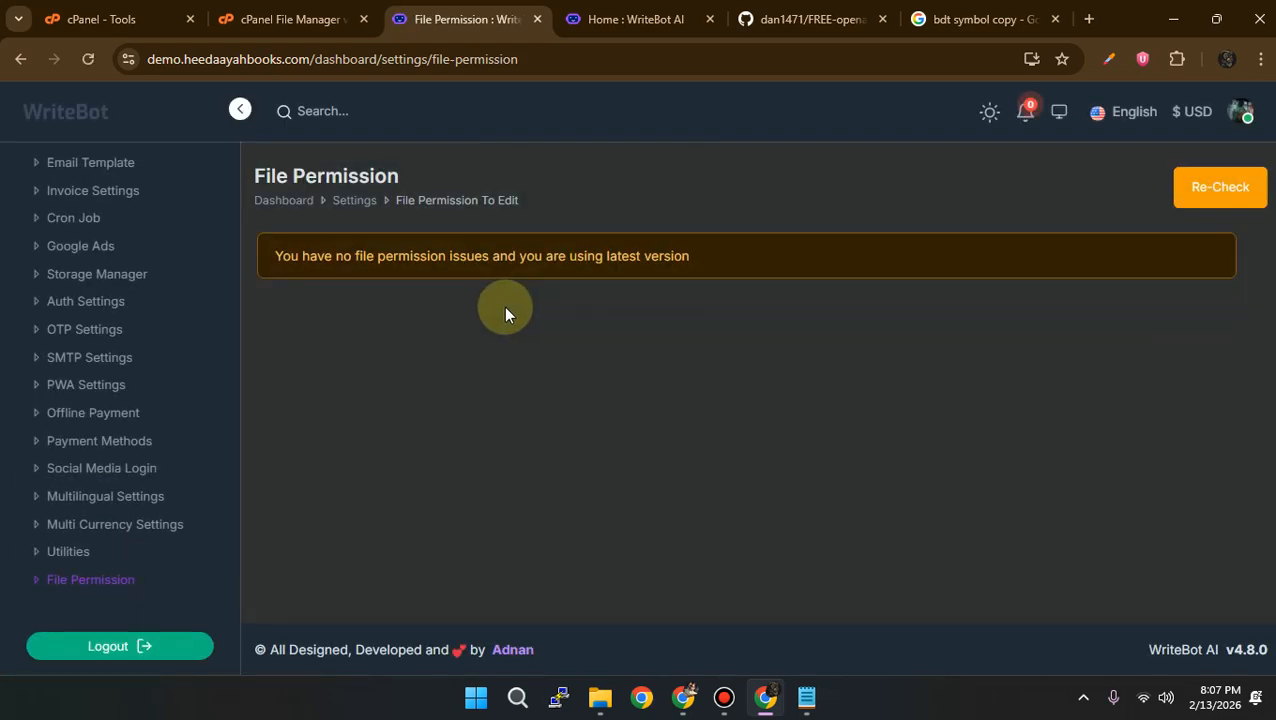
scroll(40, 330, up, 15)
click(88, 188)
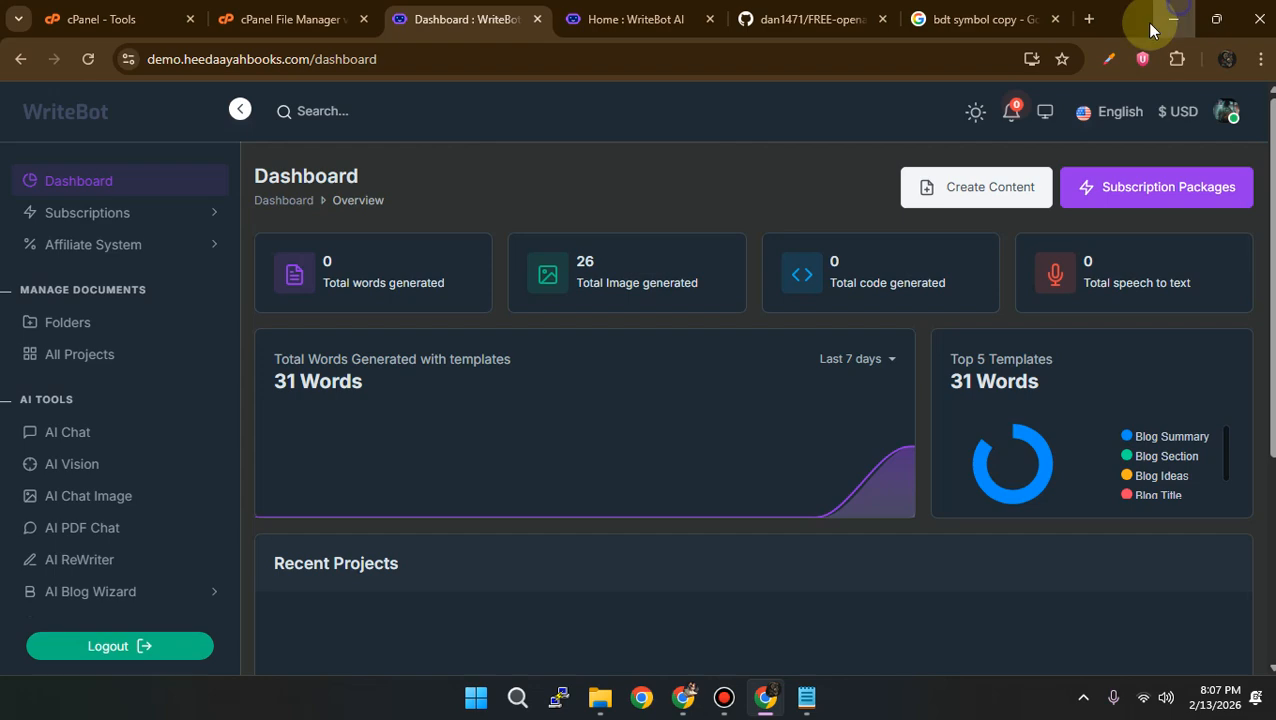
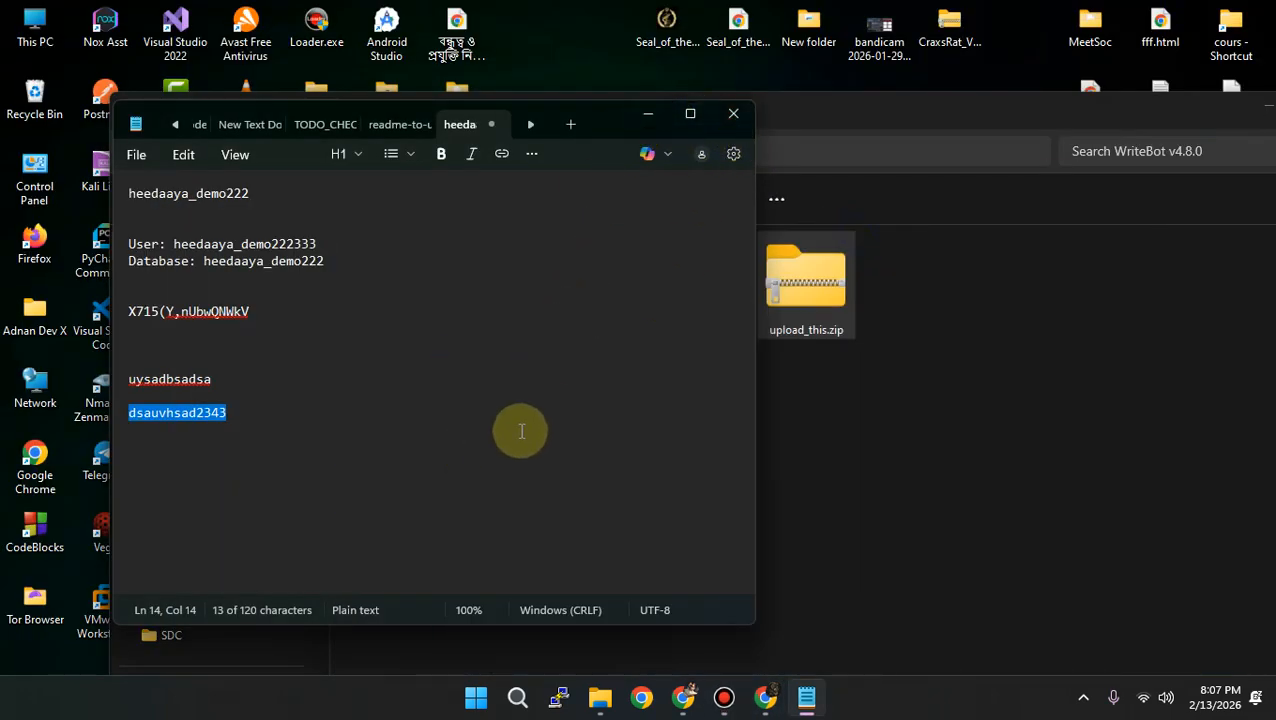
Rearrange the windows so the WriteBot v4.8.0 folder is in front, with nothing selected.
drag(603, 120, 430, 119)
drag(962, 113, 757, 102)
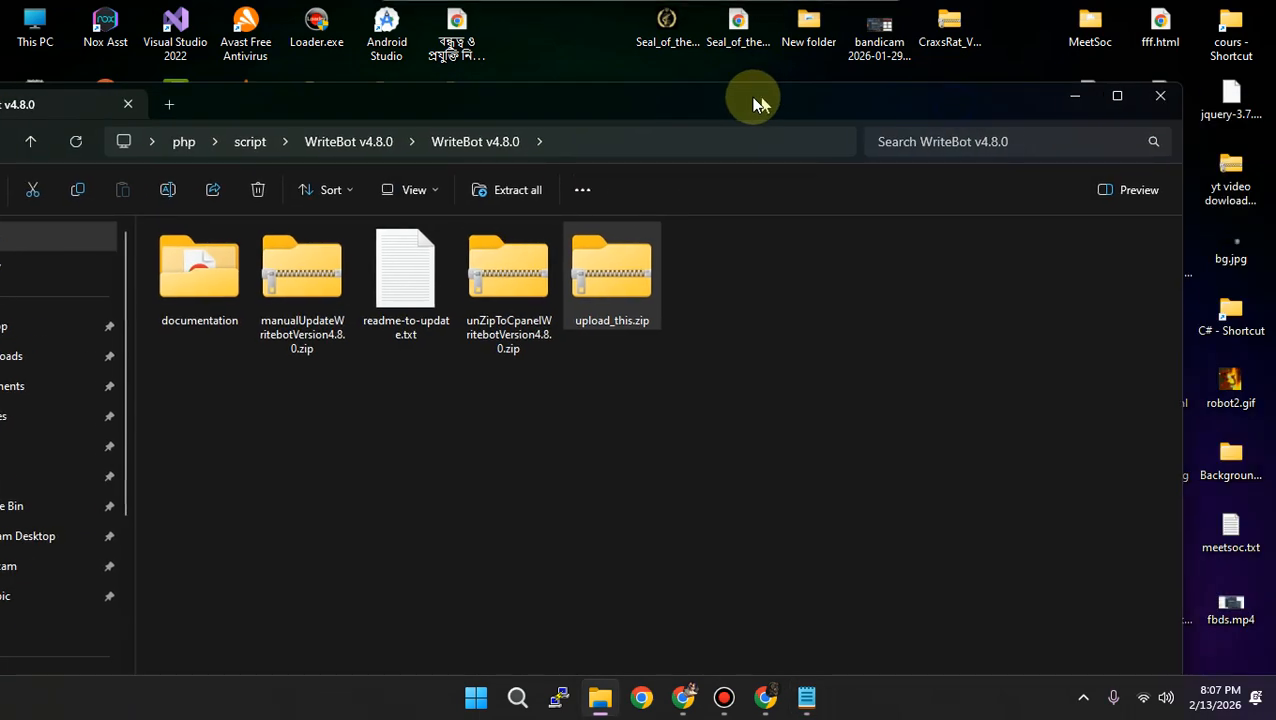
click(766, 141)
drag(577, 412, 1190, 318)
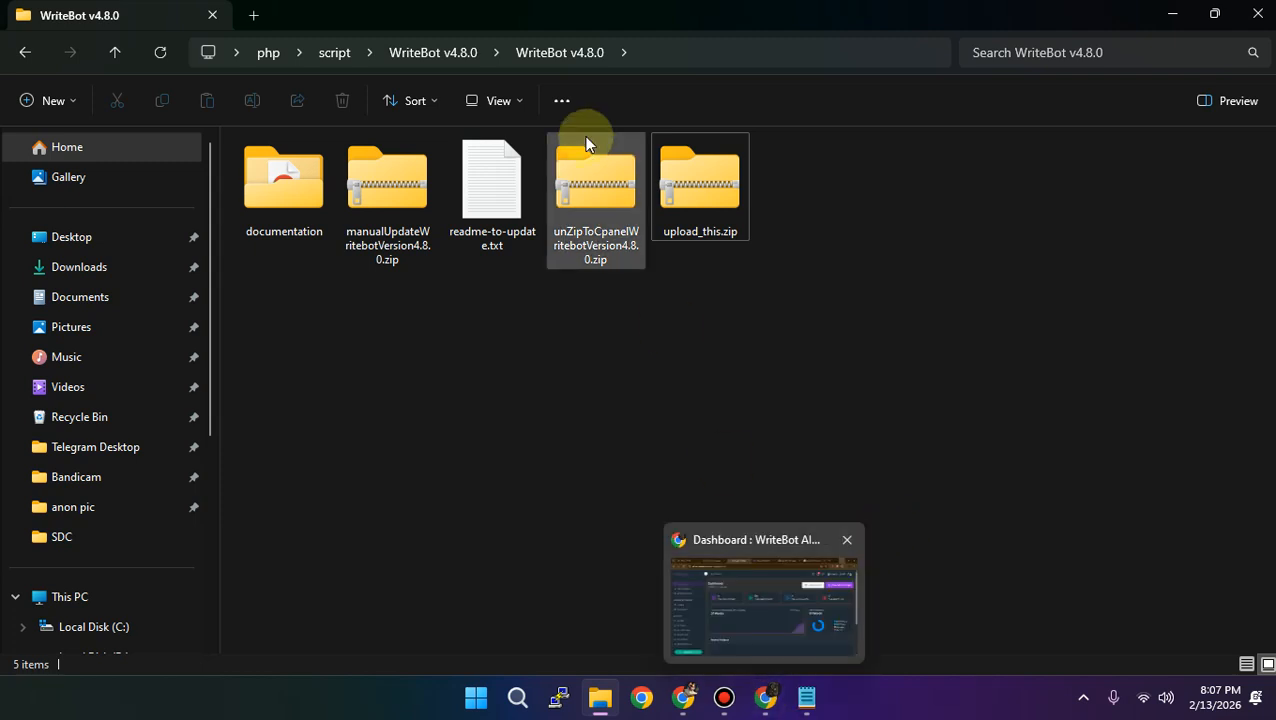
Delete the unZipToCpanel zip, the manual-update zip and readme-to-update.txt.
click(605, 176)
ctrl+click(415, 200)
ctrl+click(481, 189)
key(Delete)
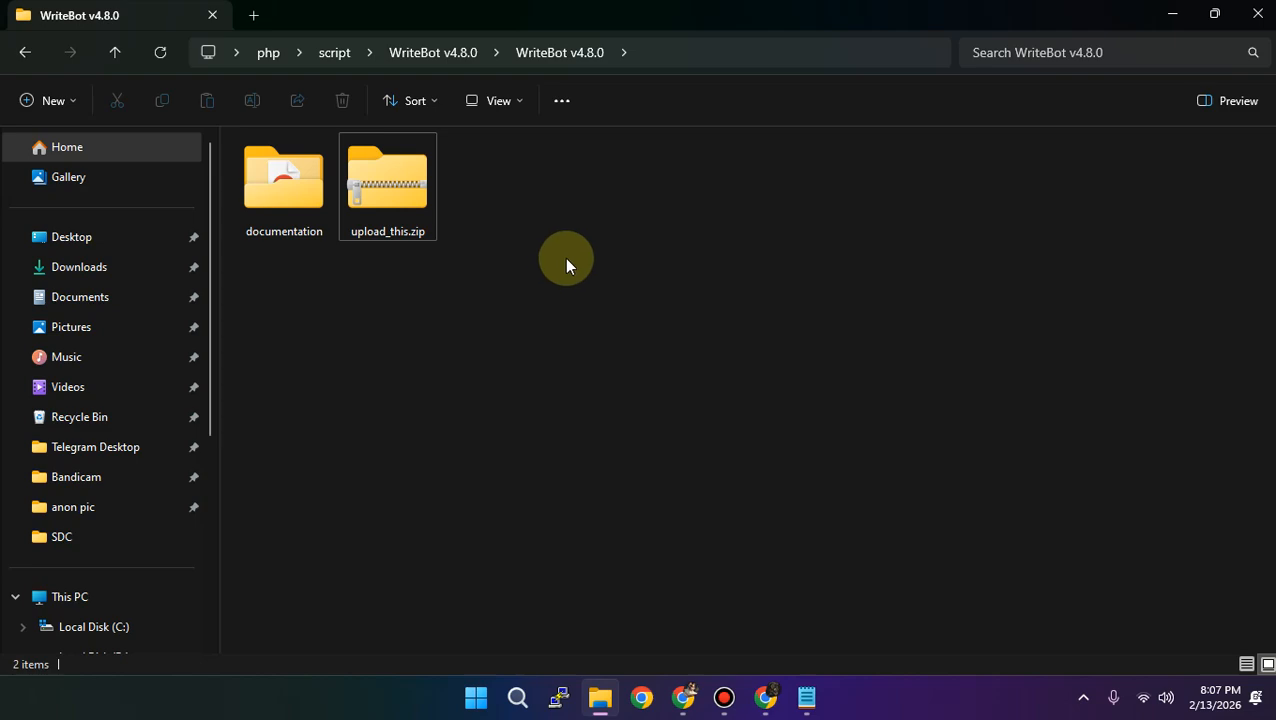
Switch to the browser, glance at the WriteBot AI home page, and return to the dashboard.
mouse_move(765, 692)
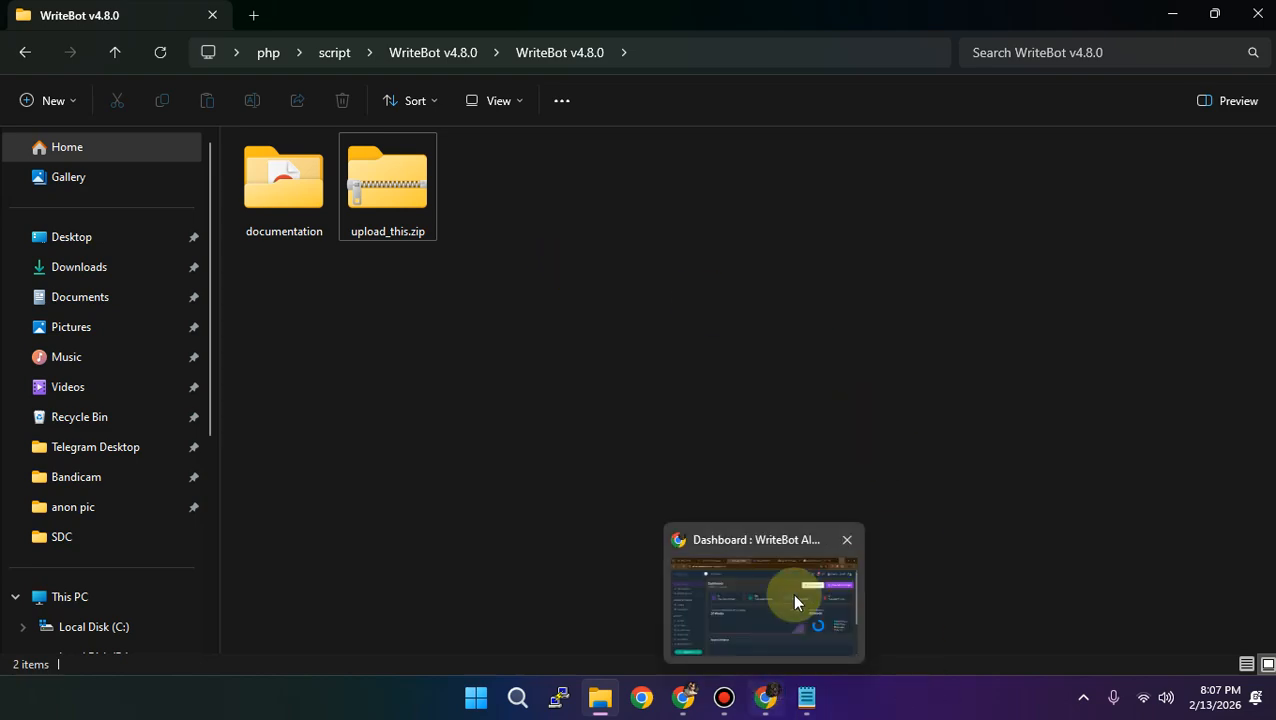
click(773, 571)
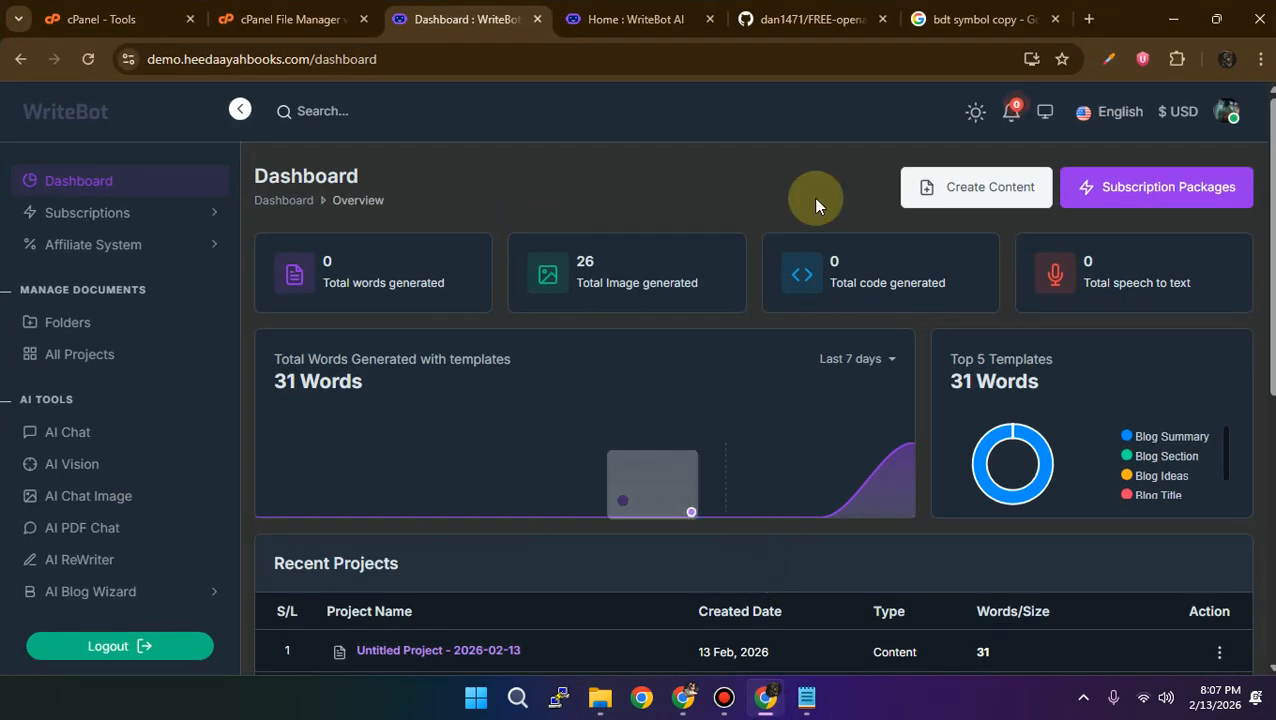
scroll(830, 210, down, 10)
scroll(846, 218, up, 10)
click(662, 12)
click(472, 18)
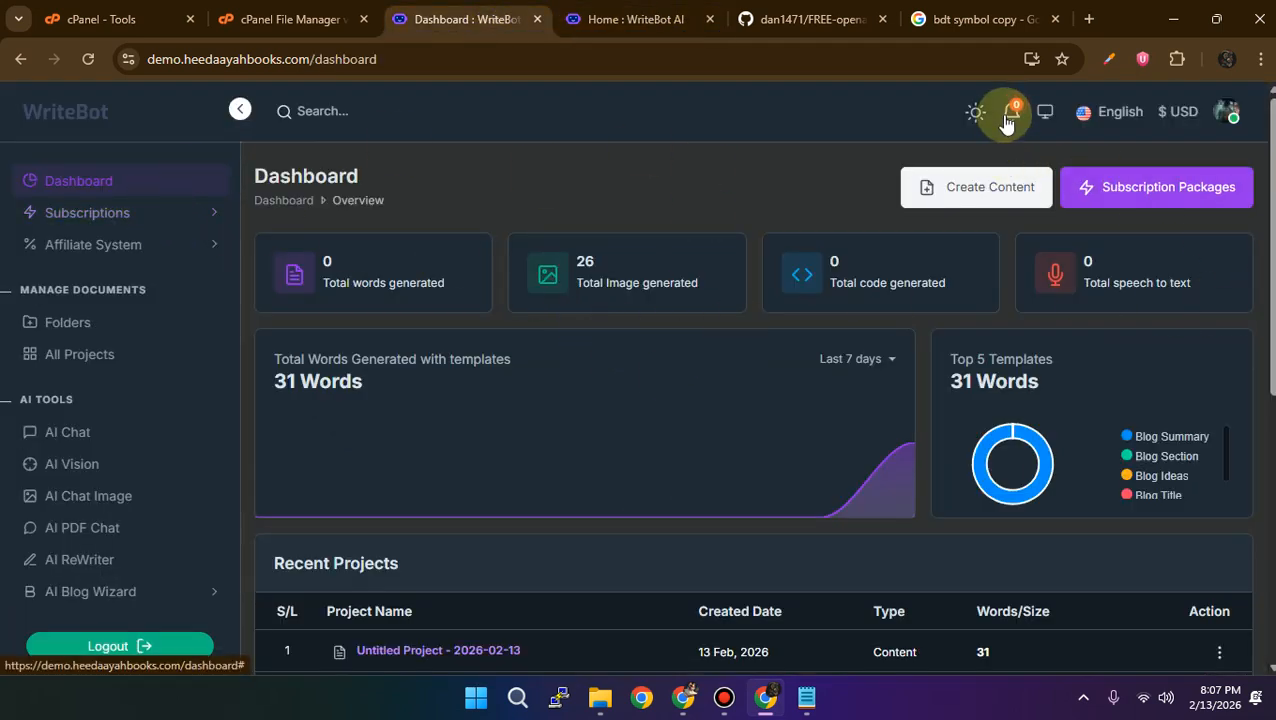
Review the dashboard's 31 template words, 26 images and Recent Projects, then bring up the recorder window.
scroll(162, 299, down, 10)
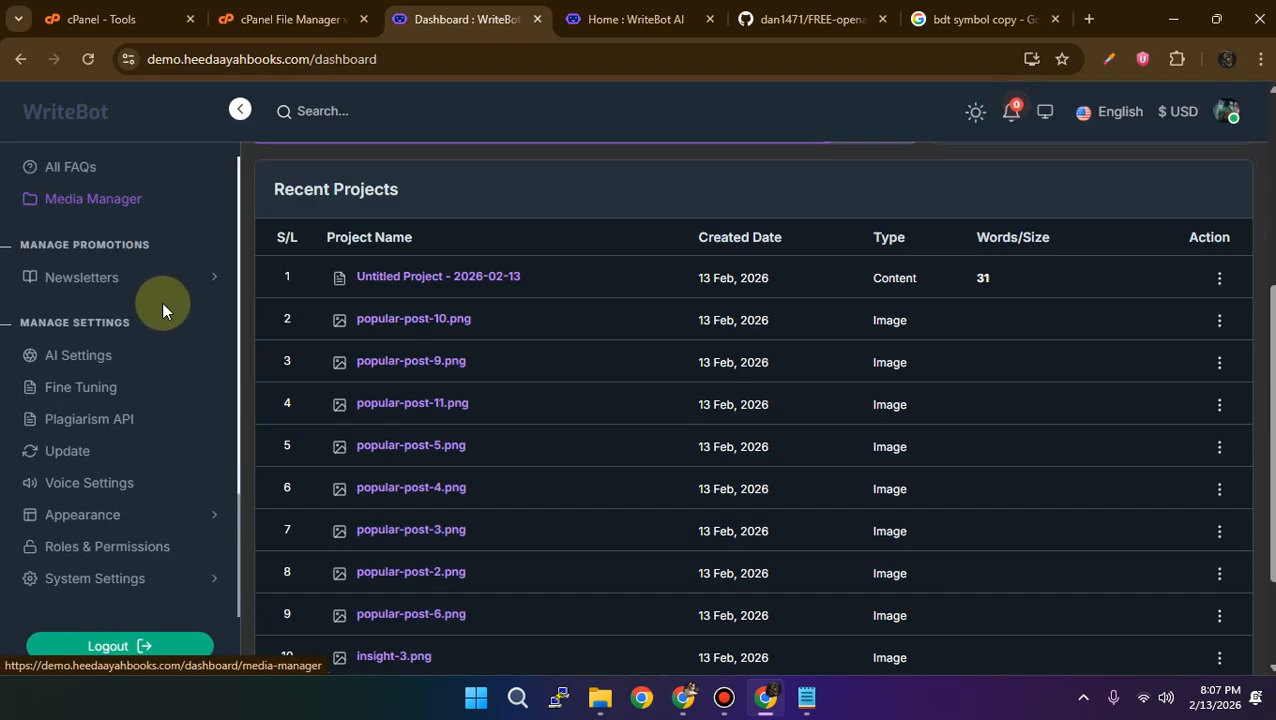
scroll(125, 345, up, 5)
scroll(548, 360, up, 5)
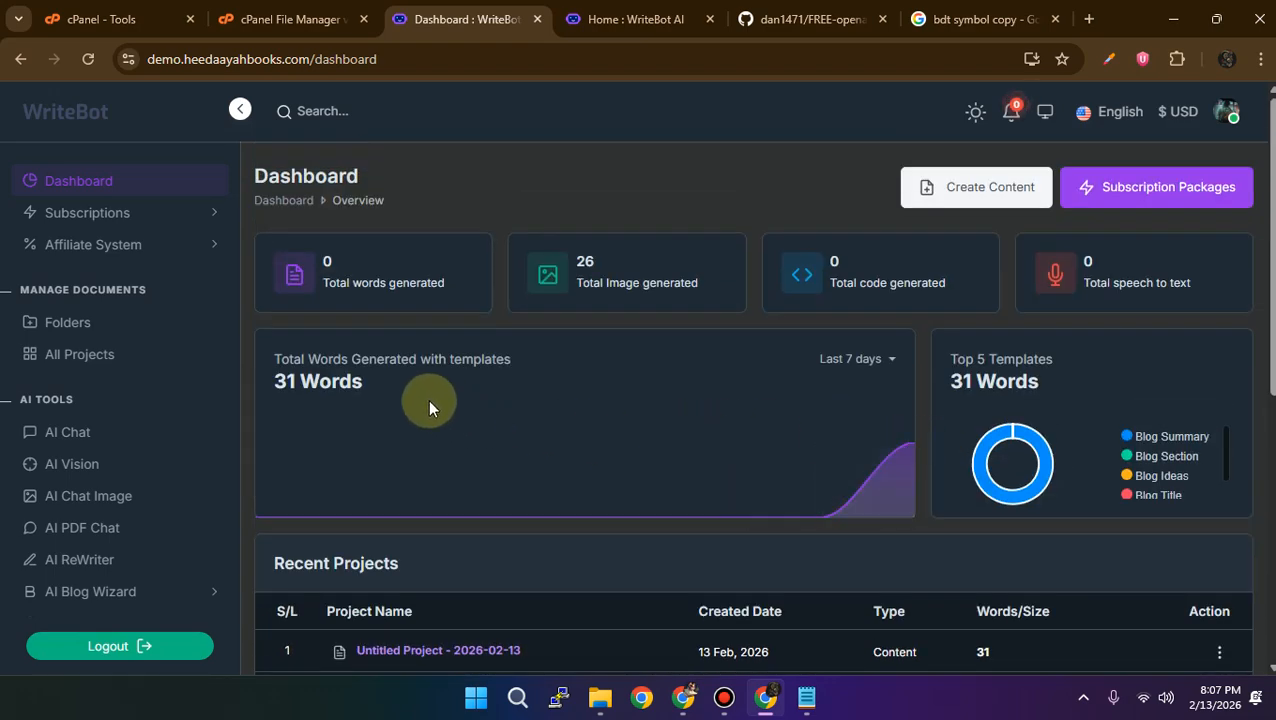
drag(395, 388, 313, 383)
scroll(456, 399, down, 5)
scroll(456, 396, up, 5)
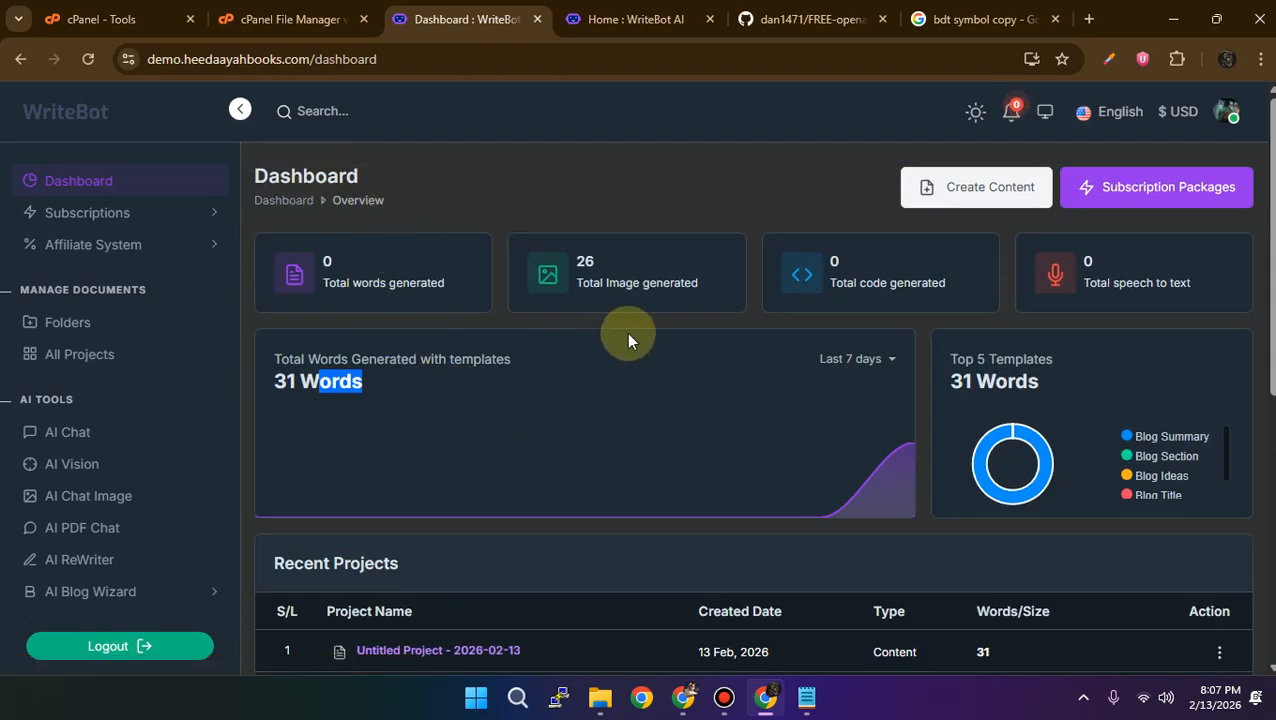
scroll(629, 336, down, 5)
scroll(586, 410, up, 5)
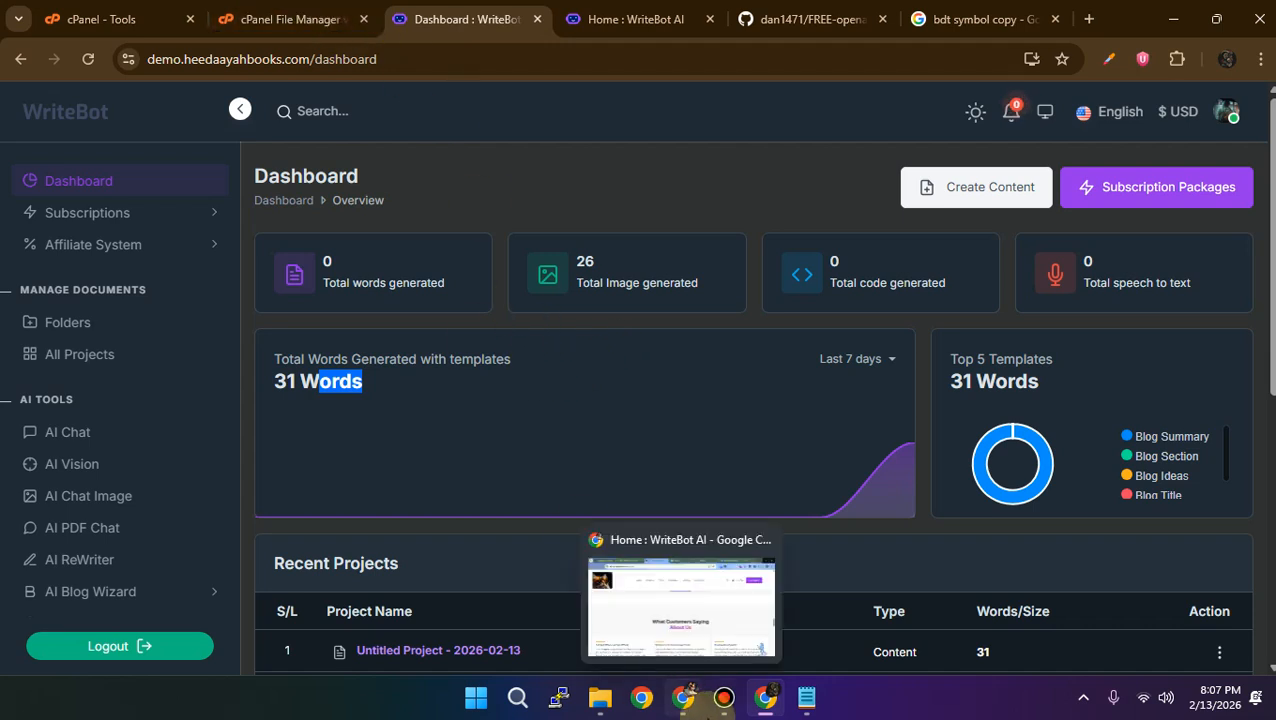
click(724, 697)
drag(563, 230, 709, 156)
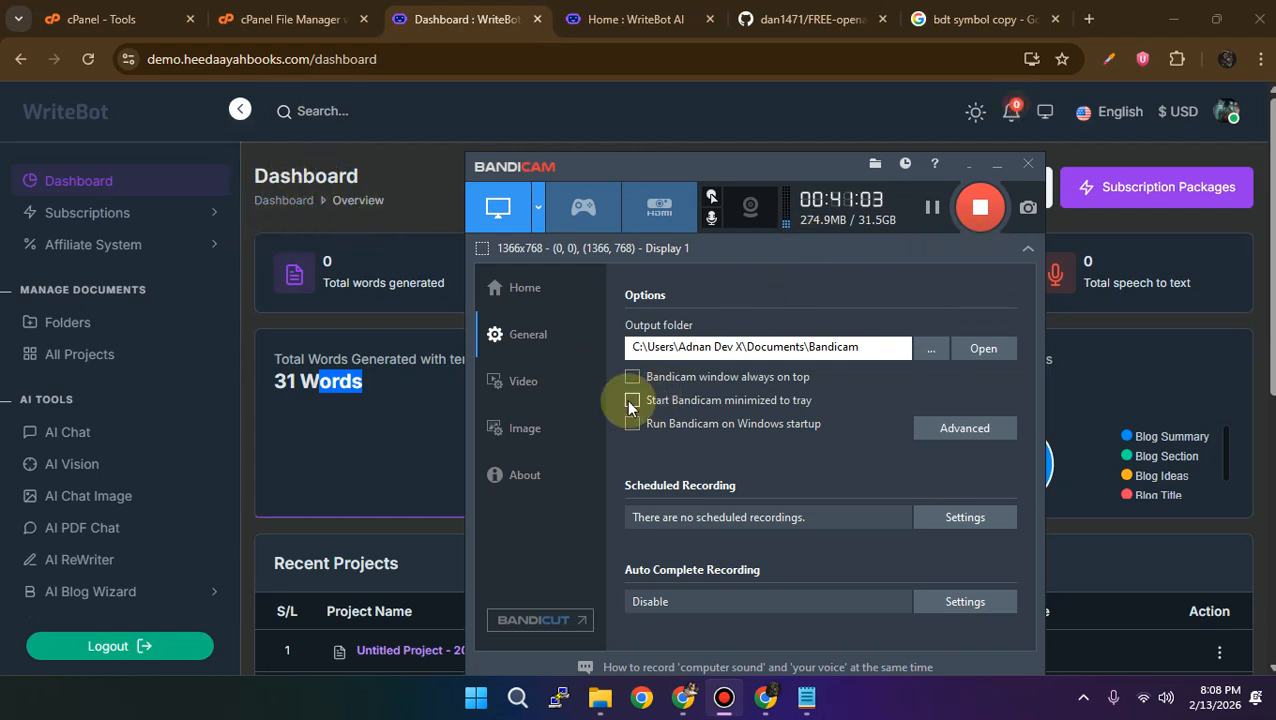
Nudge the Bandicam recorder window slightly left over the WriteBot dashboard.
drag(700, 172, 648, 158)
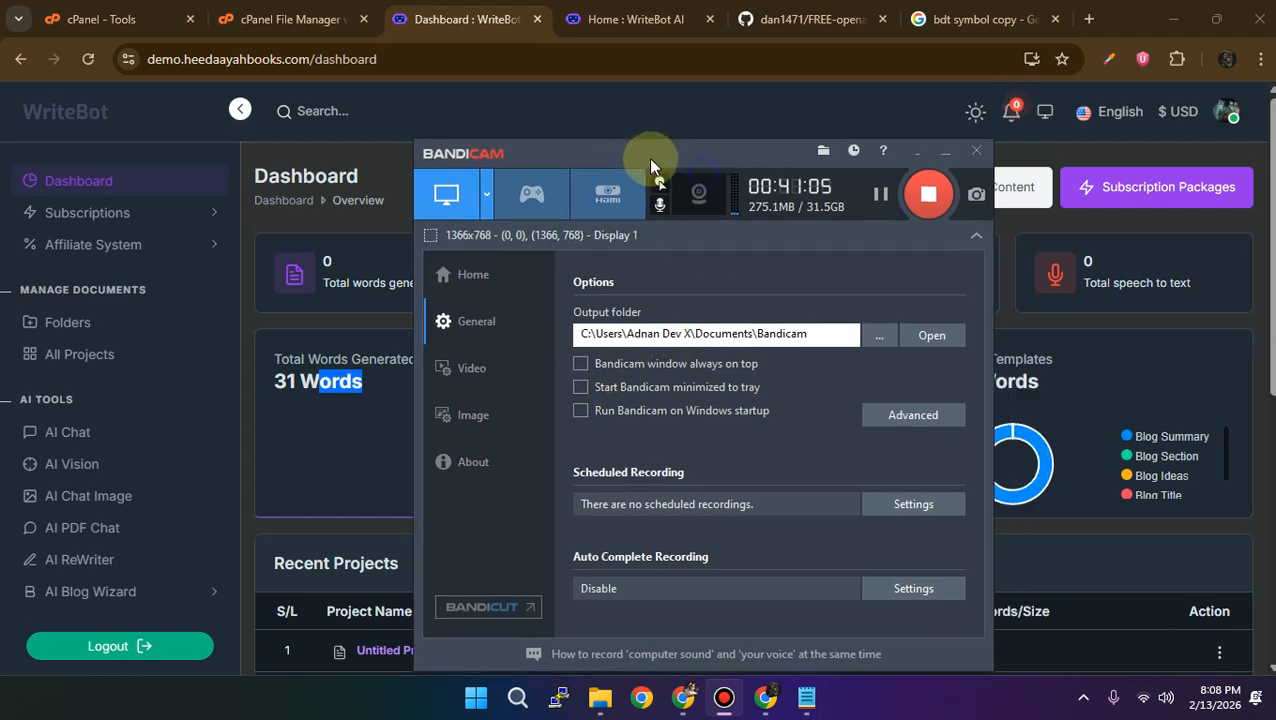